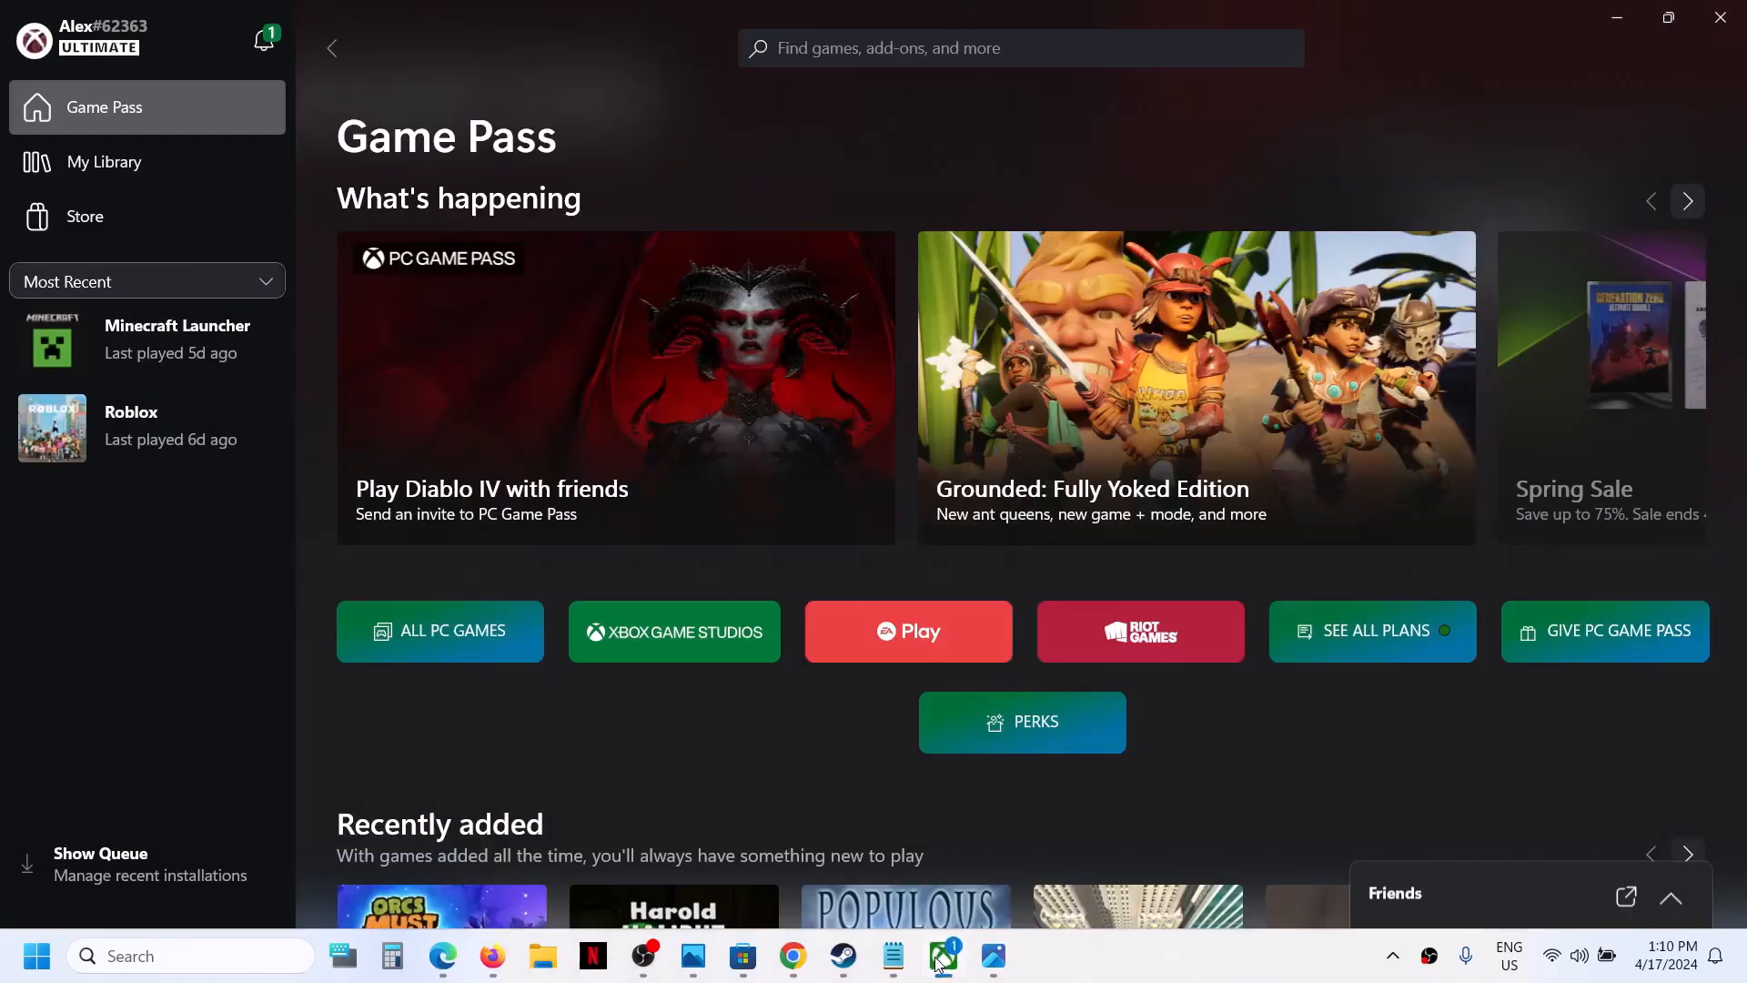
- Open the Sim City 3000 Unlimited page from the recently added Game Pass games, and minimize the Xbox app
scroll(697, 731, down, 5)
click(1156, 624)
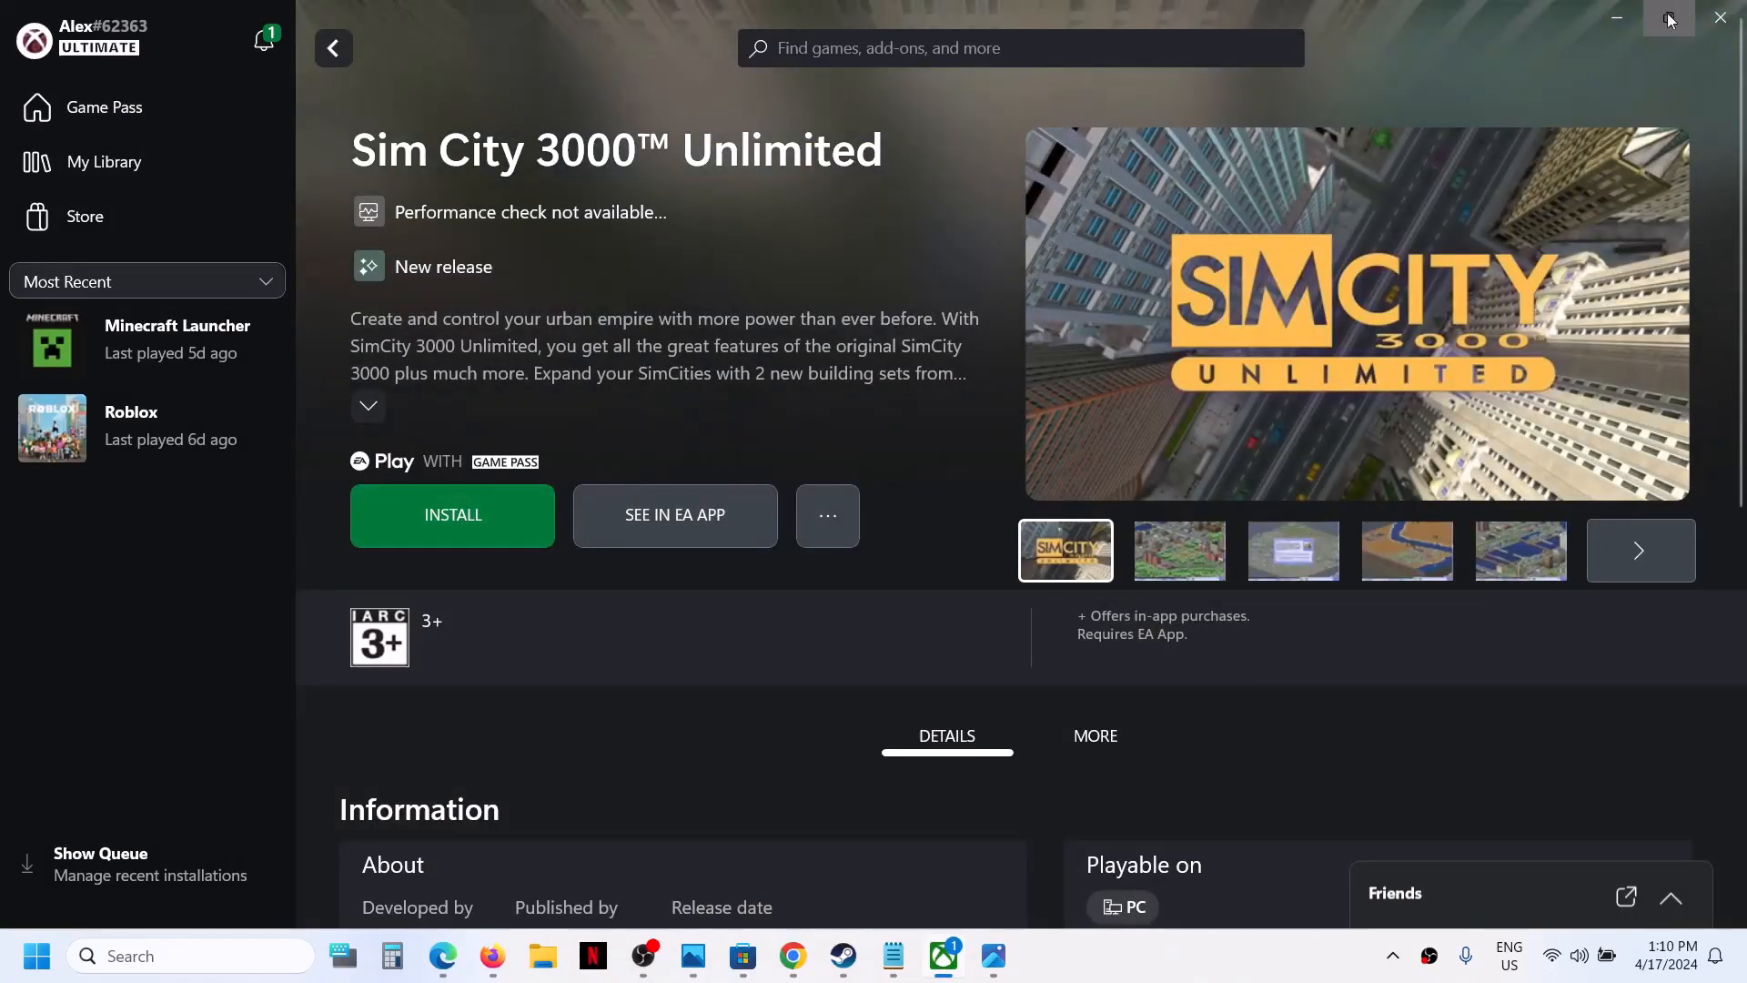
click(1618, 18)
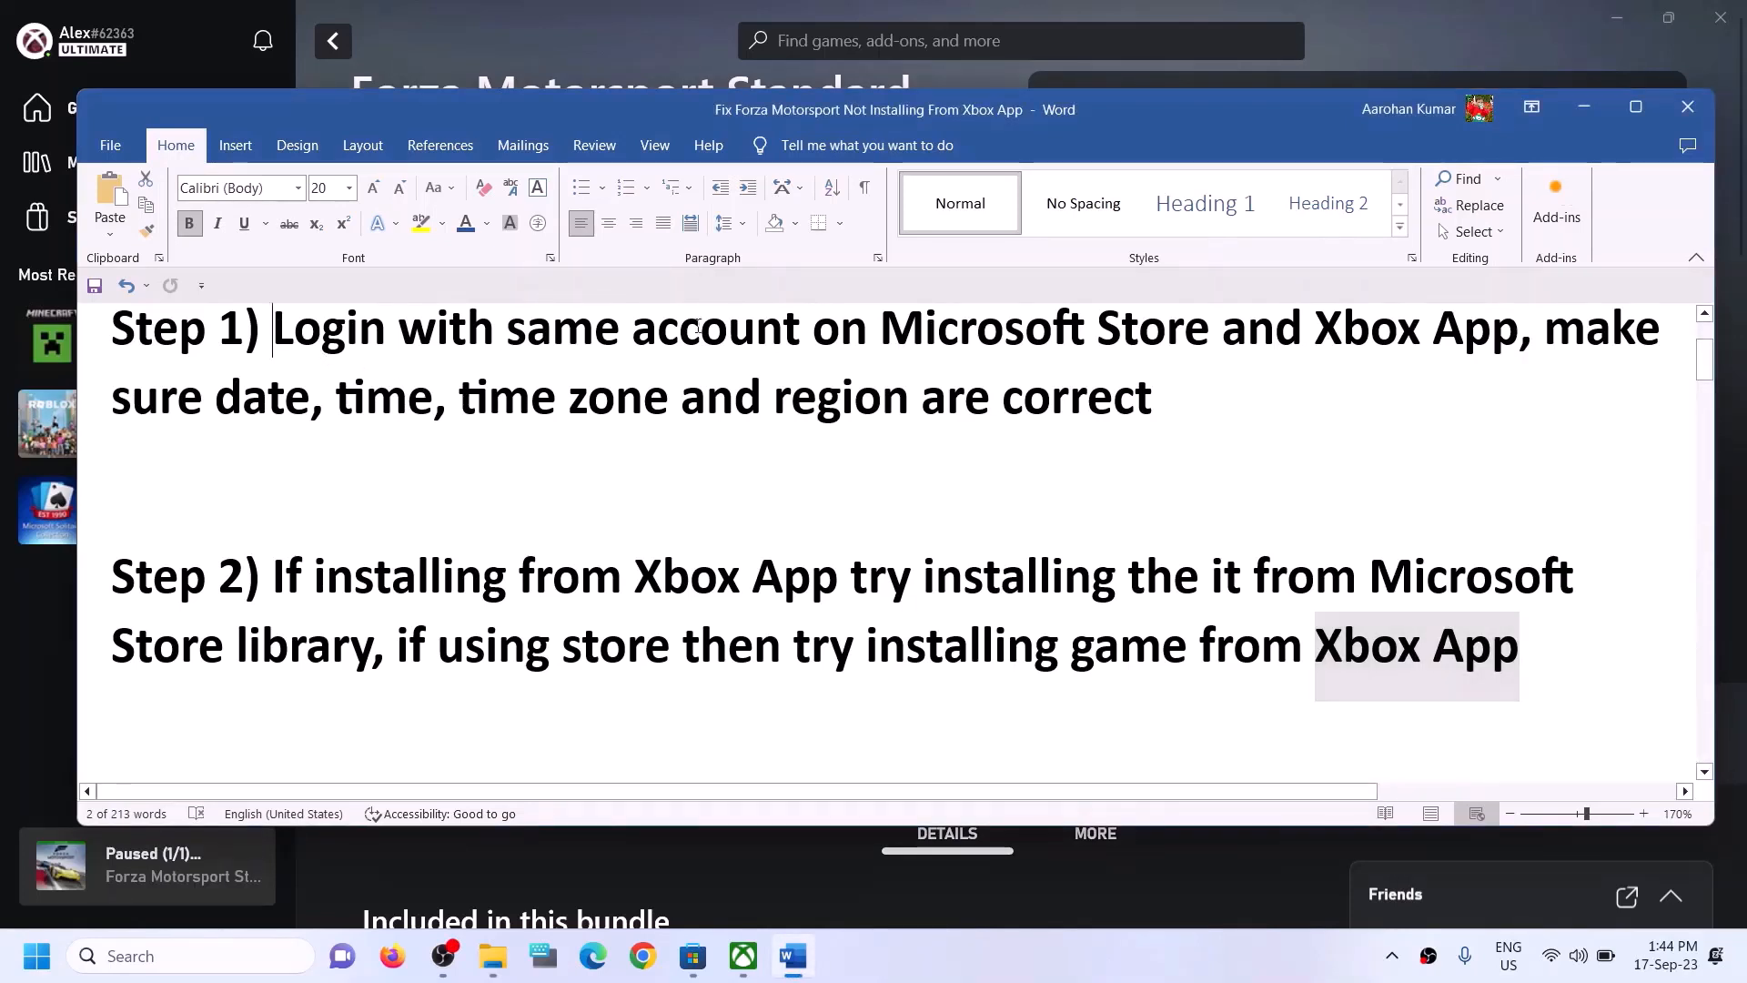
- Highlight the same-account advice in Step 1 of the Word document, and sign out of the Microsoft Store
drag(288, 332, 1466, 335)
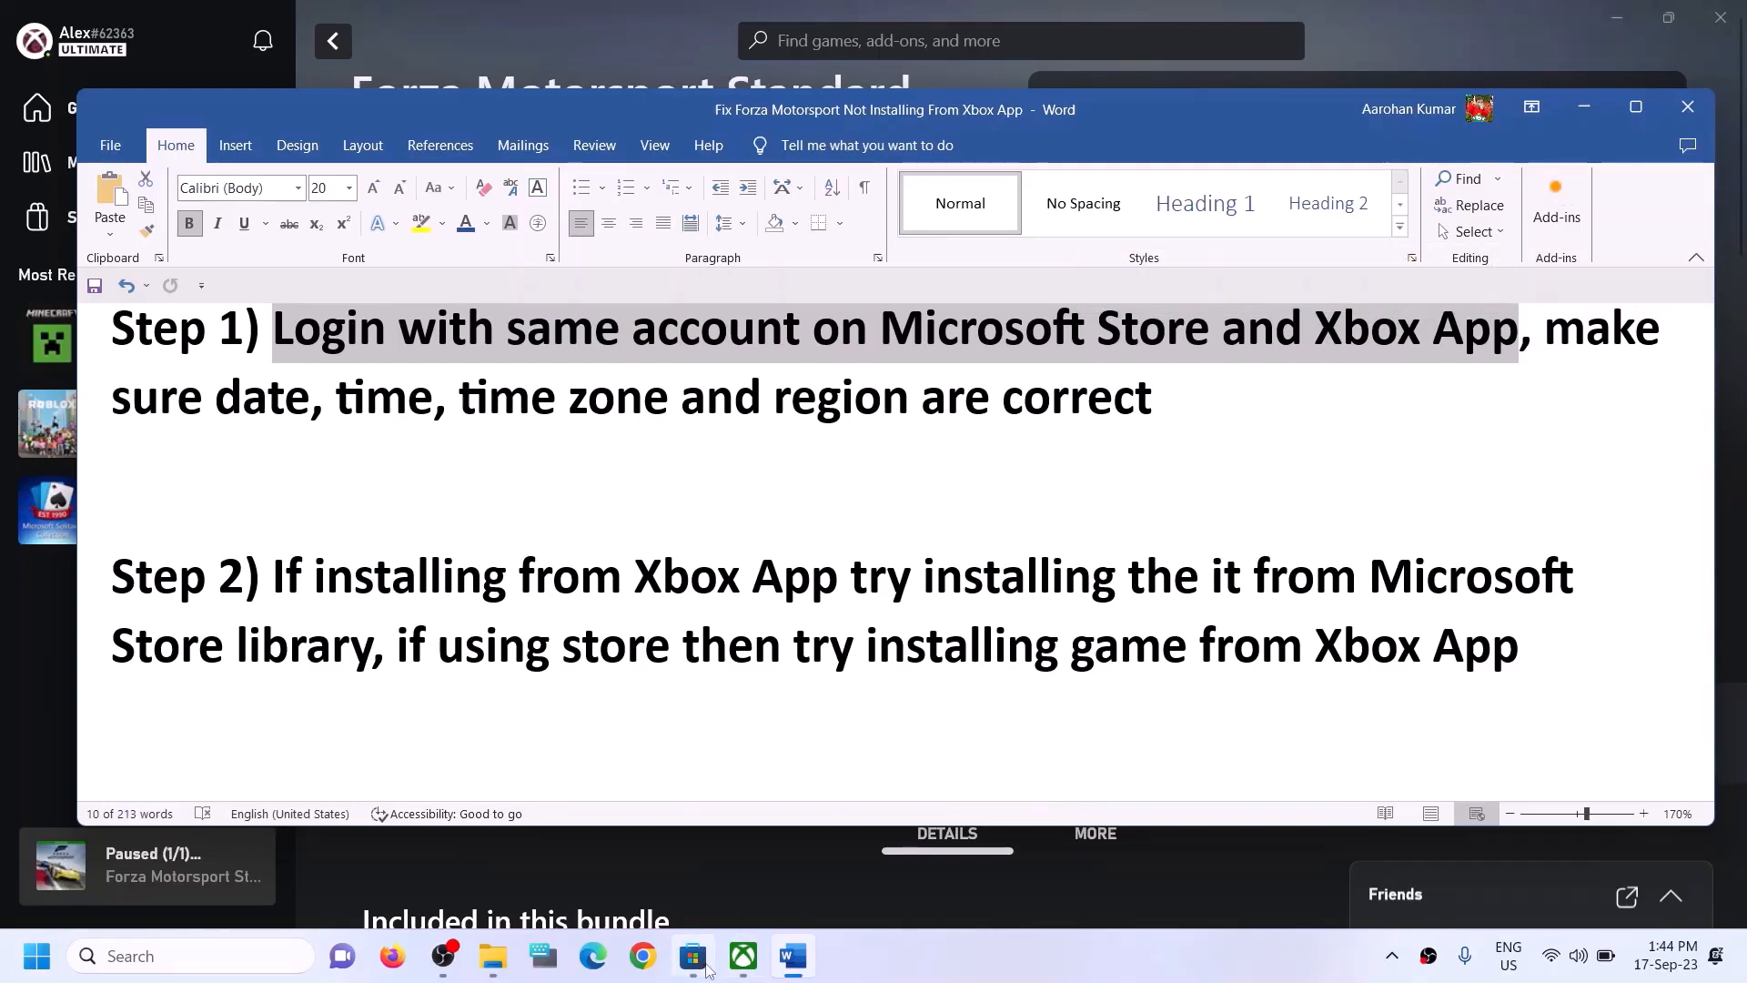
click(701, 962)
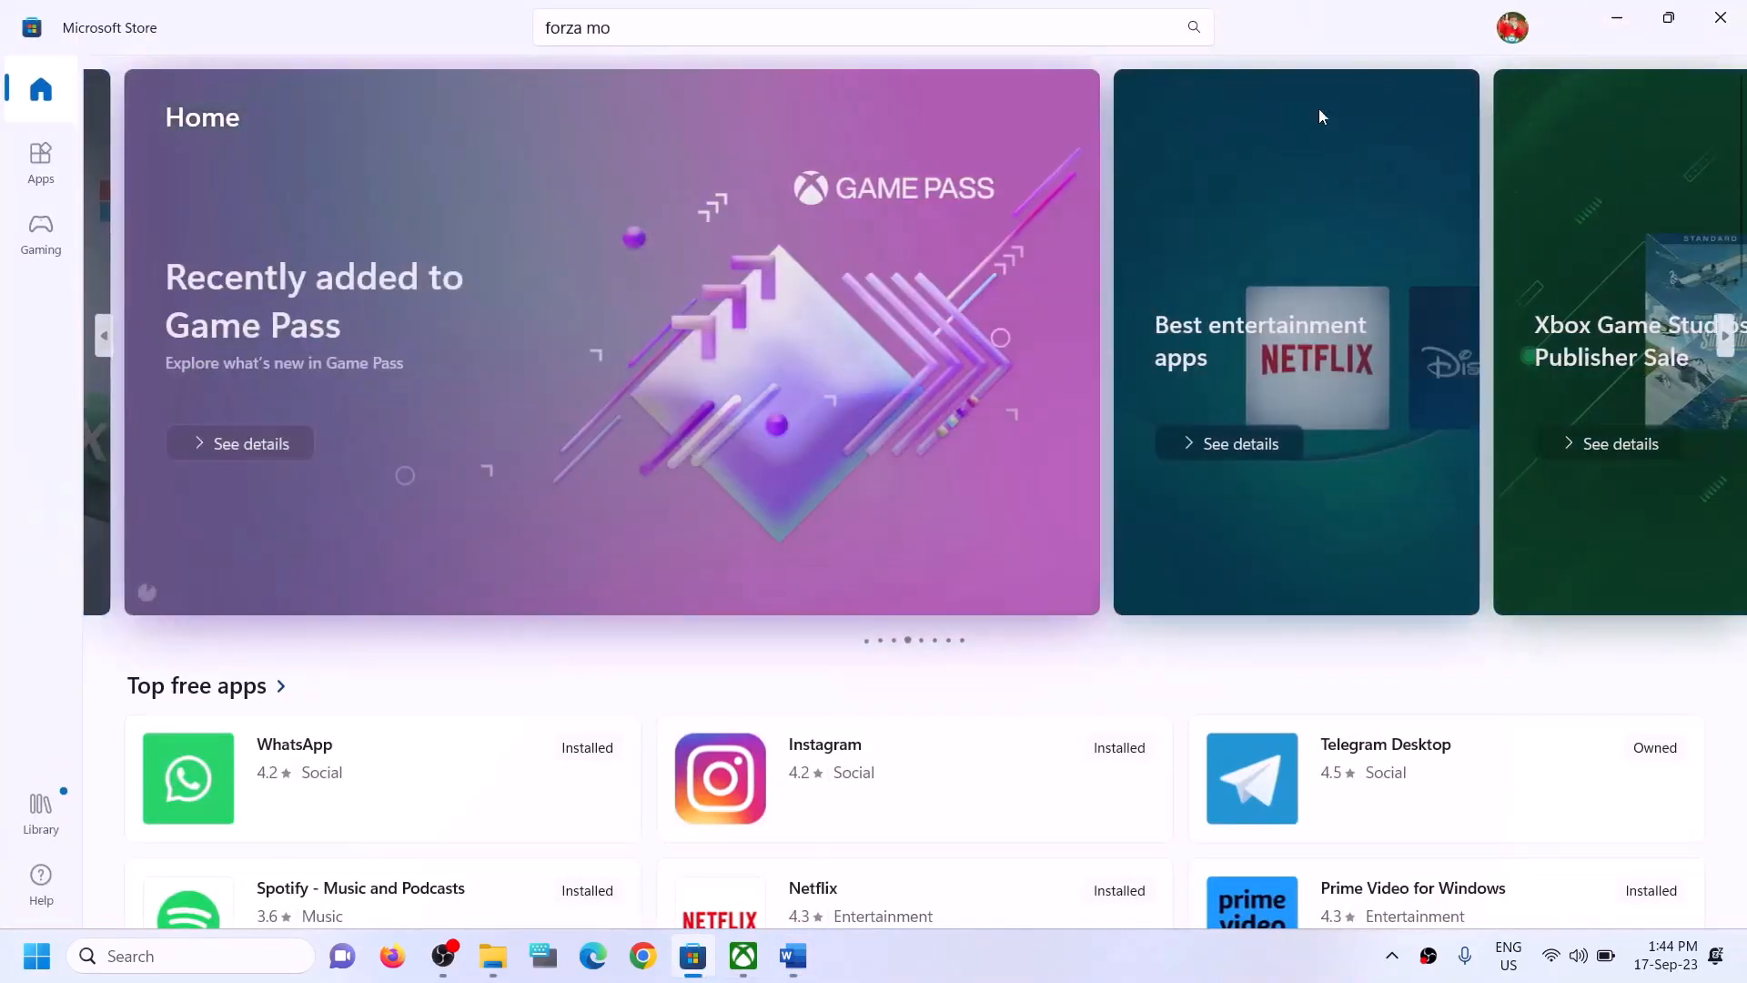
click(1514, 30)
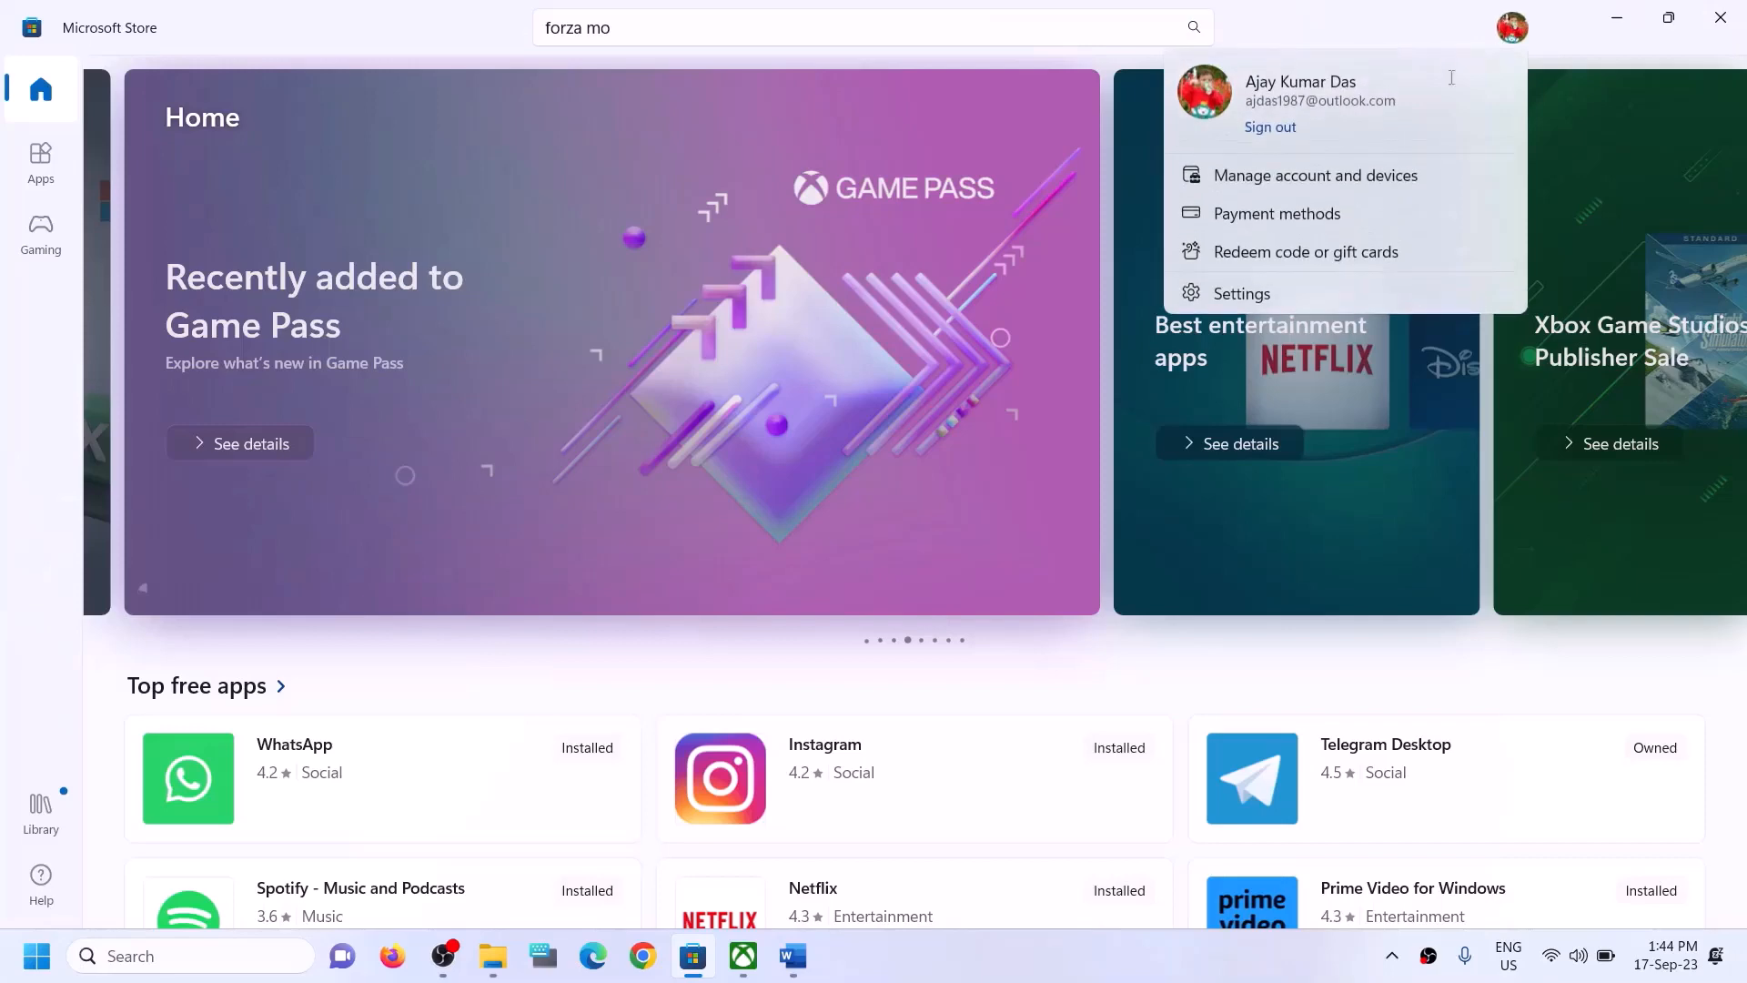
click(1284, 135)
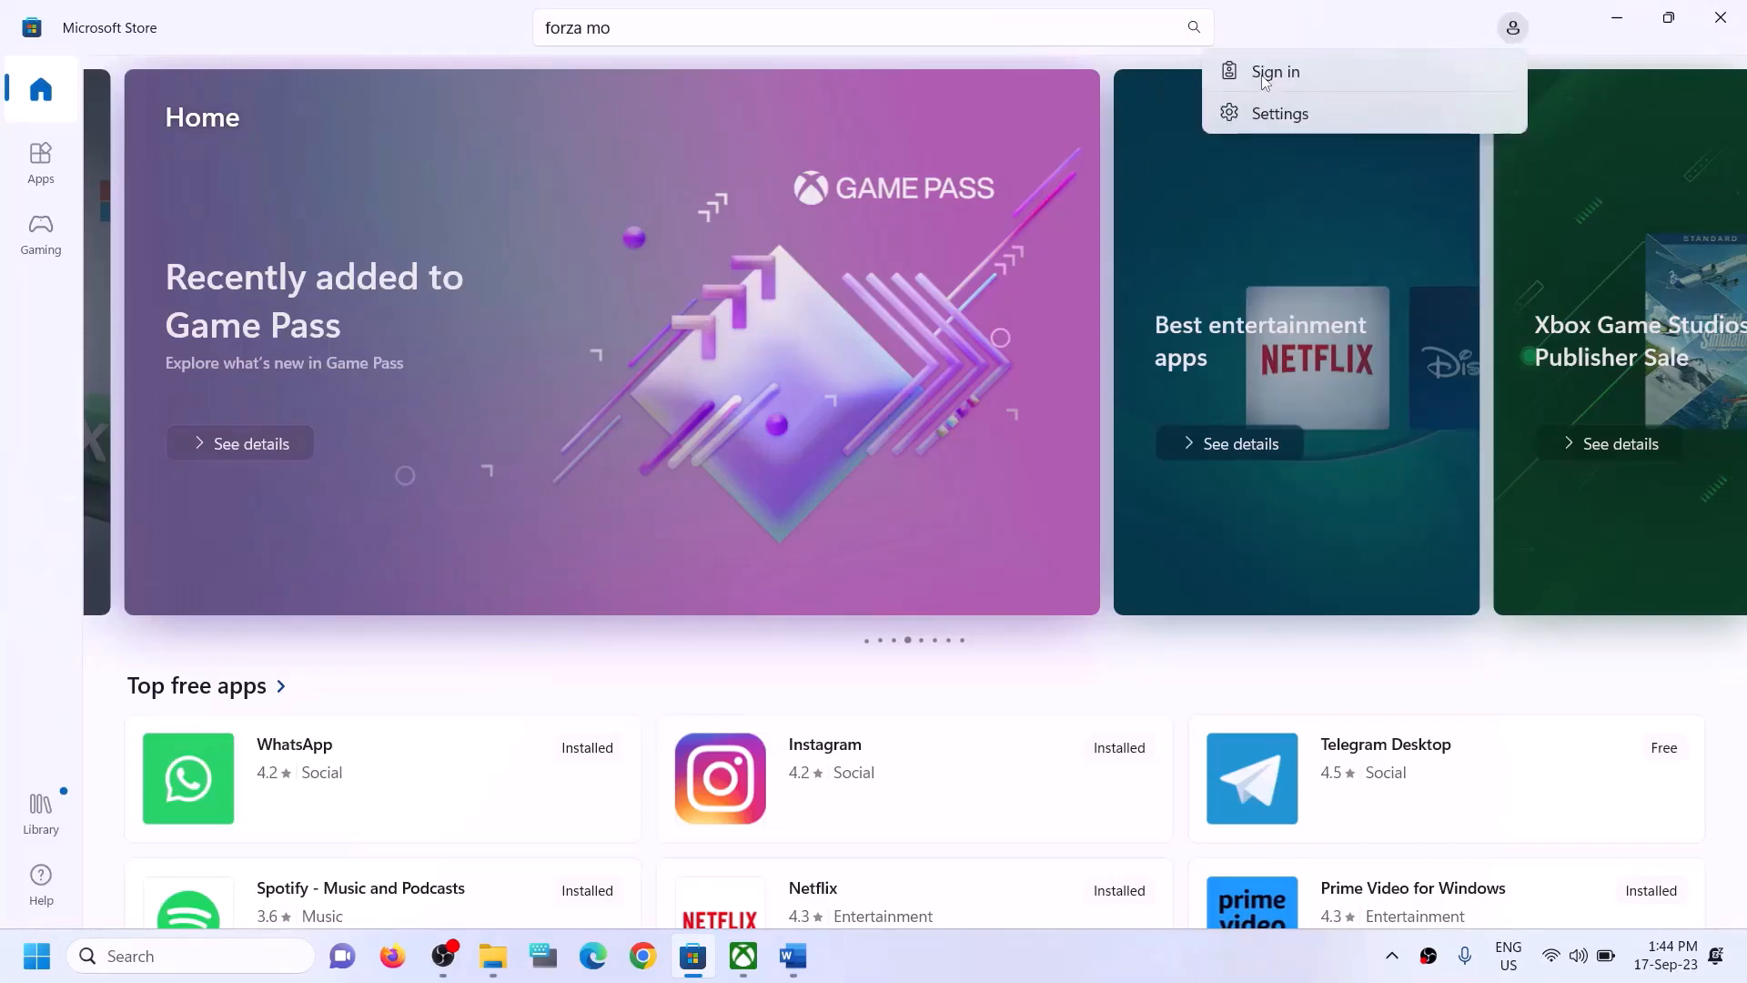
- Sign back in to the Microsoft Store with the saved Outlook account, entering the account PIN for verification
click(1263, 76)
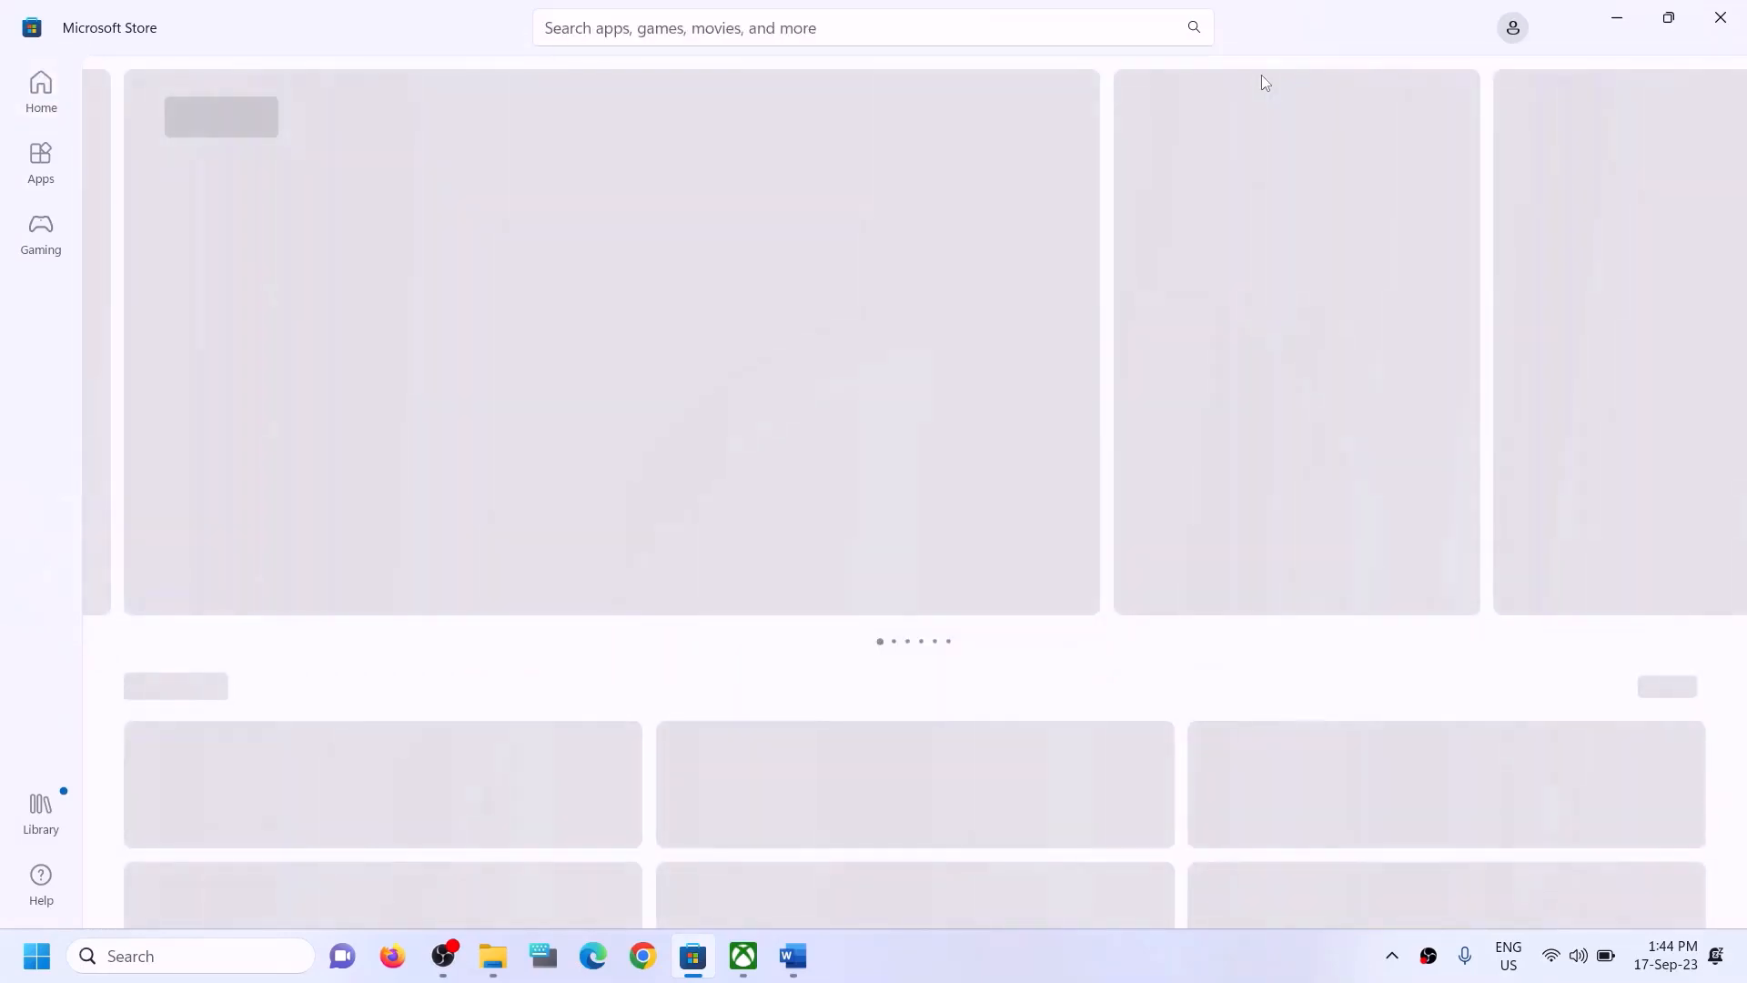
click(1513, 29)
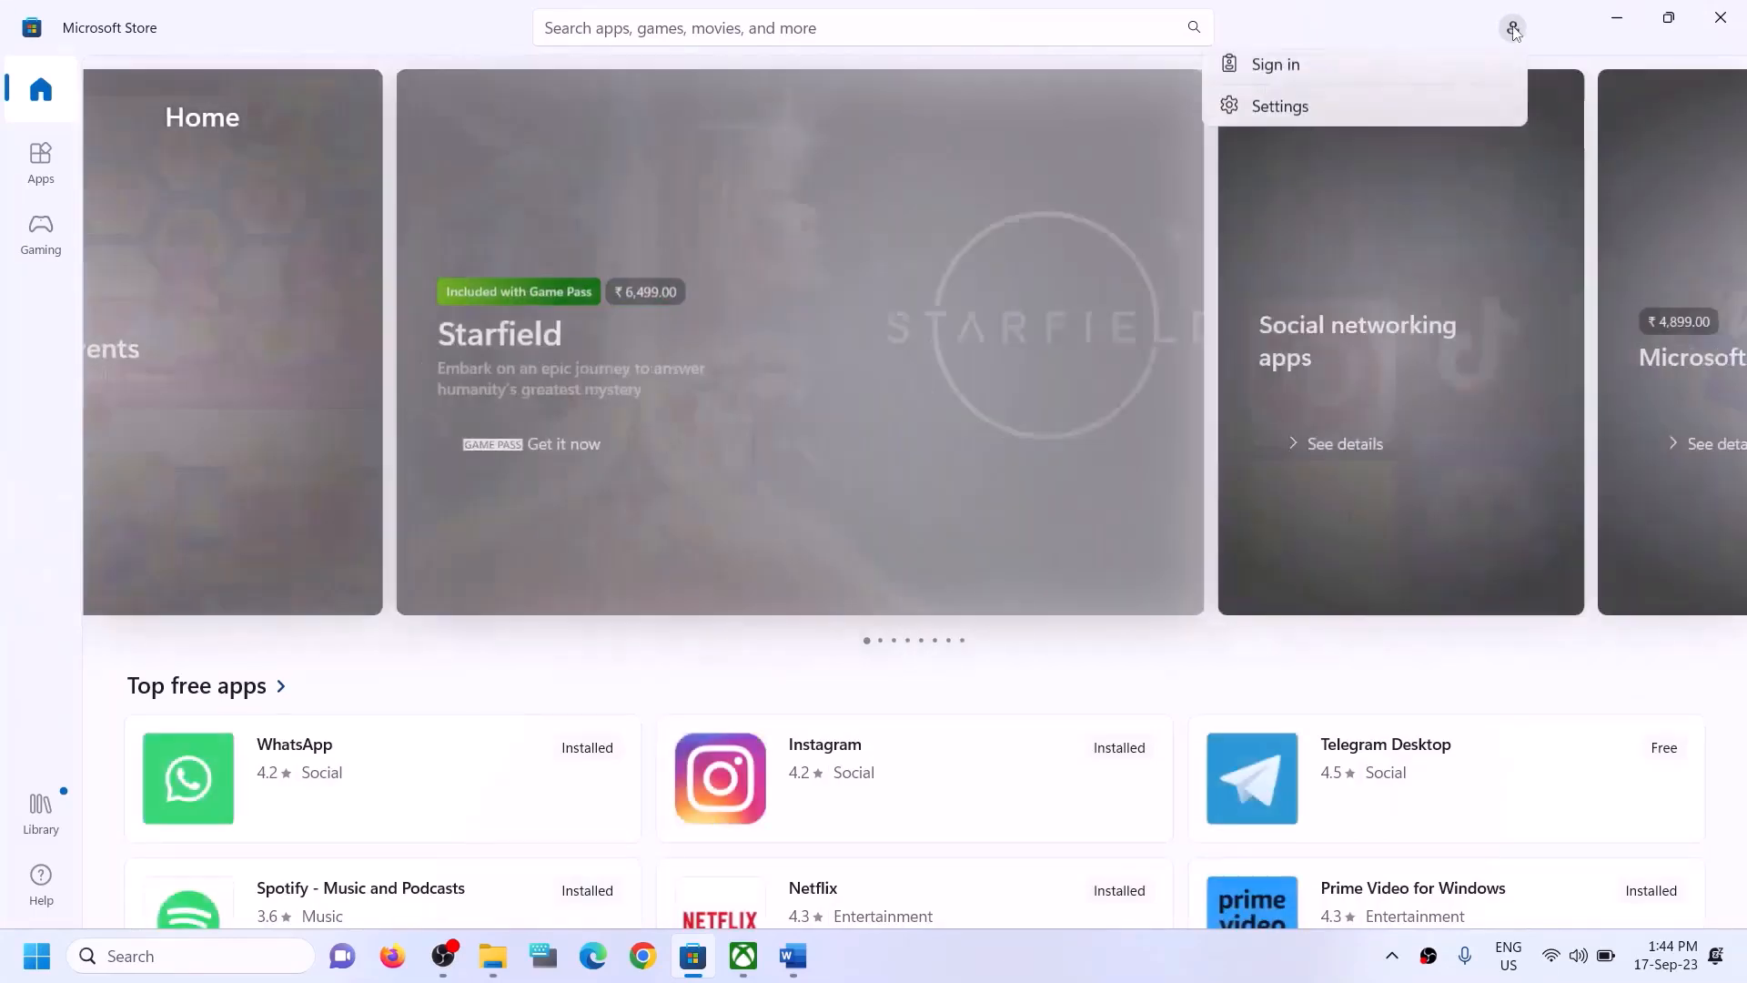
click(1290, 67)
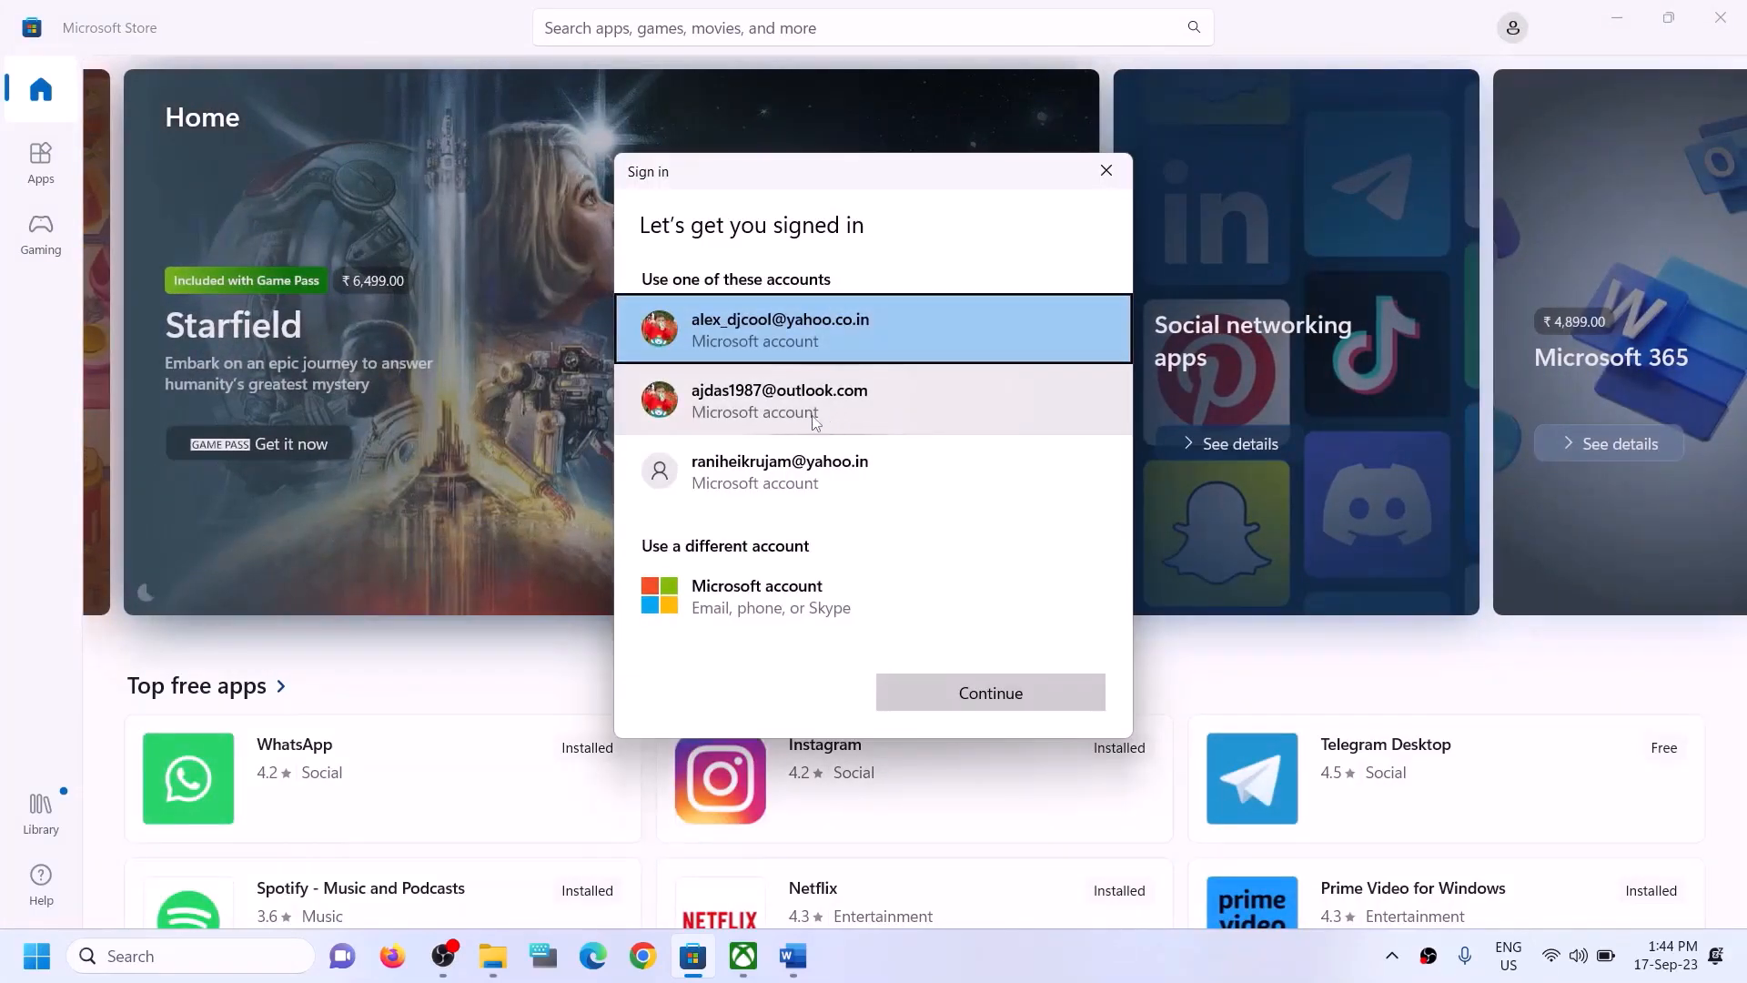
click(771, 419)
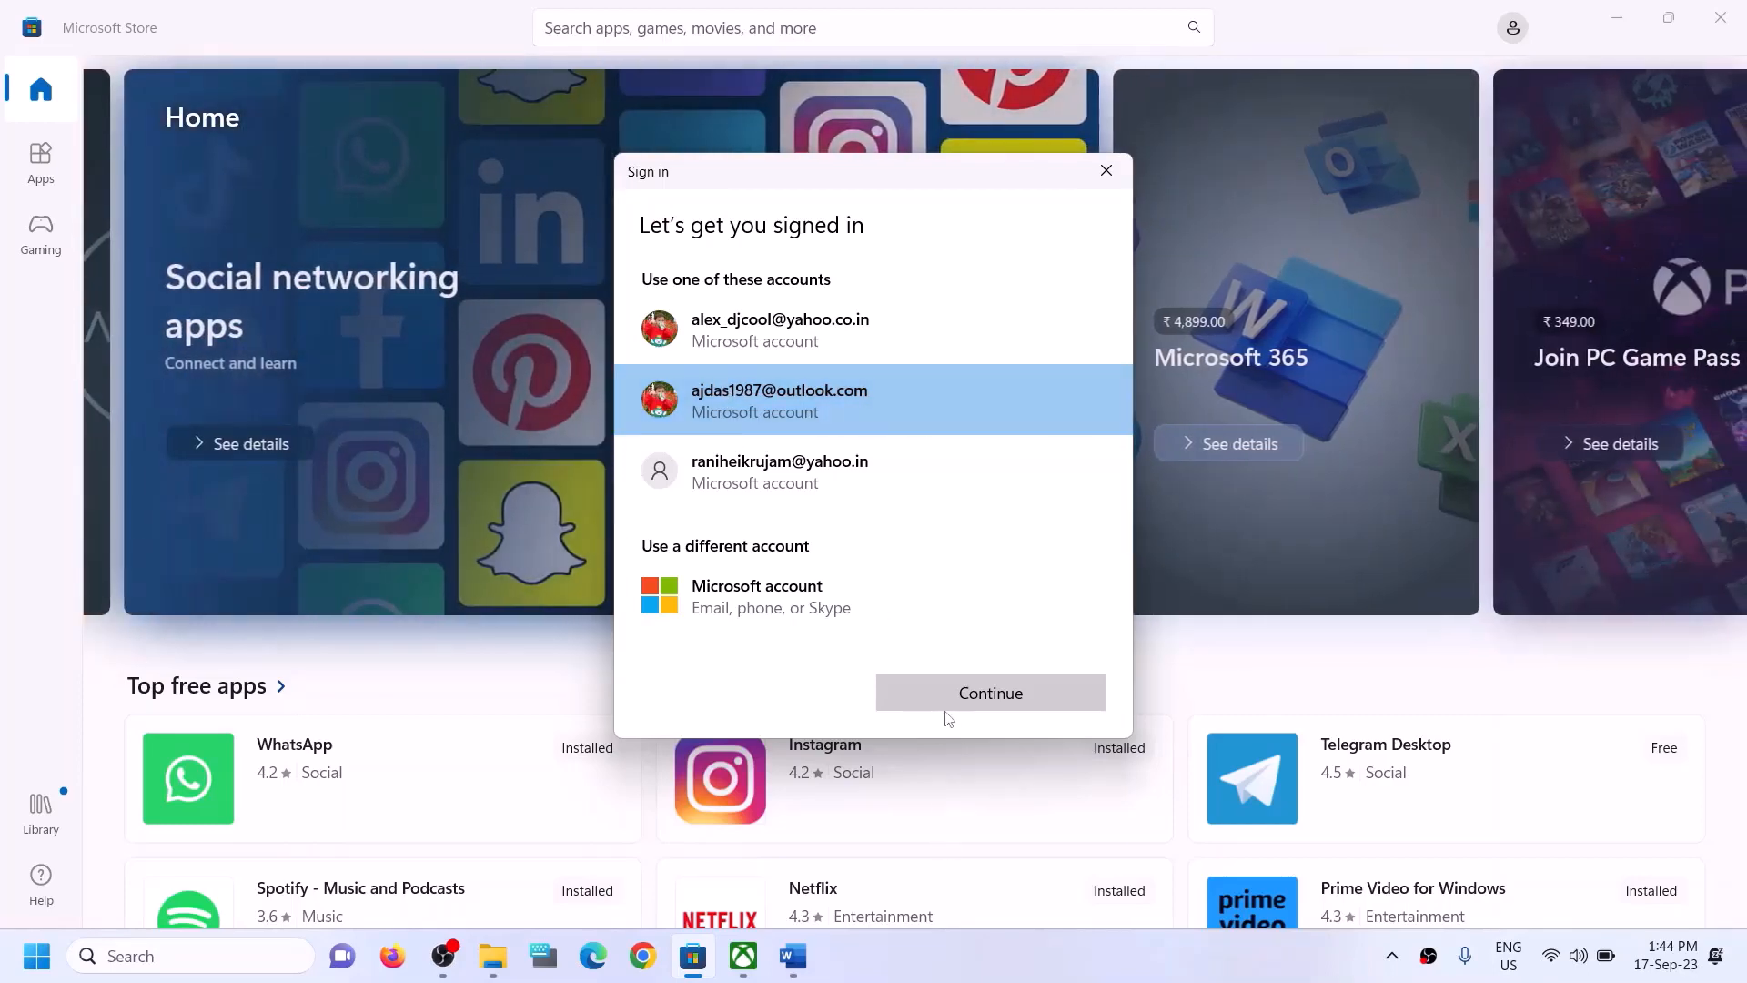
click(948, 717)
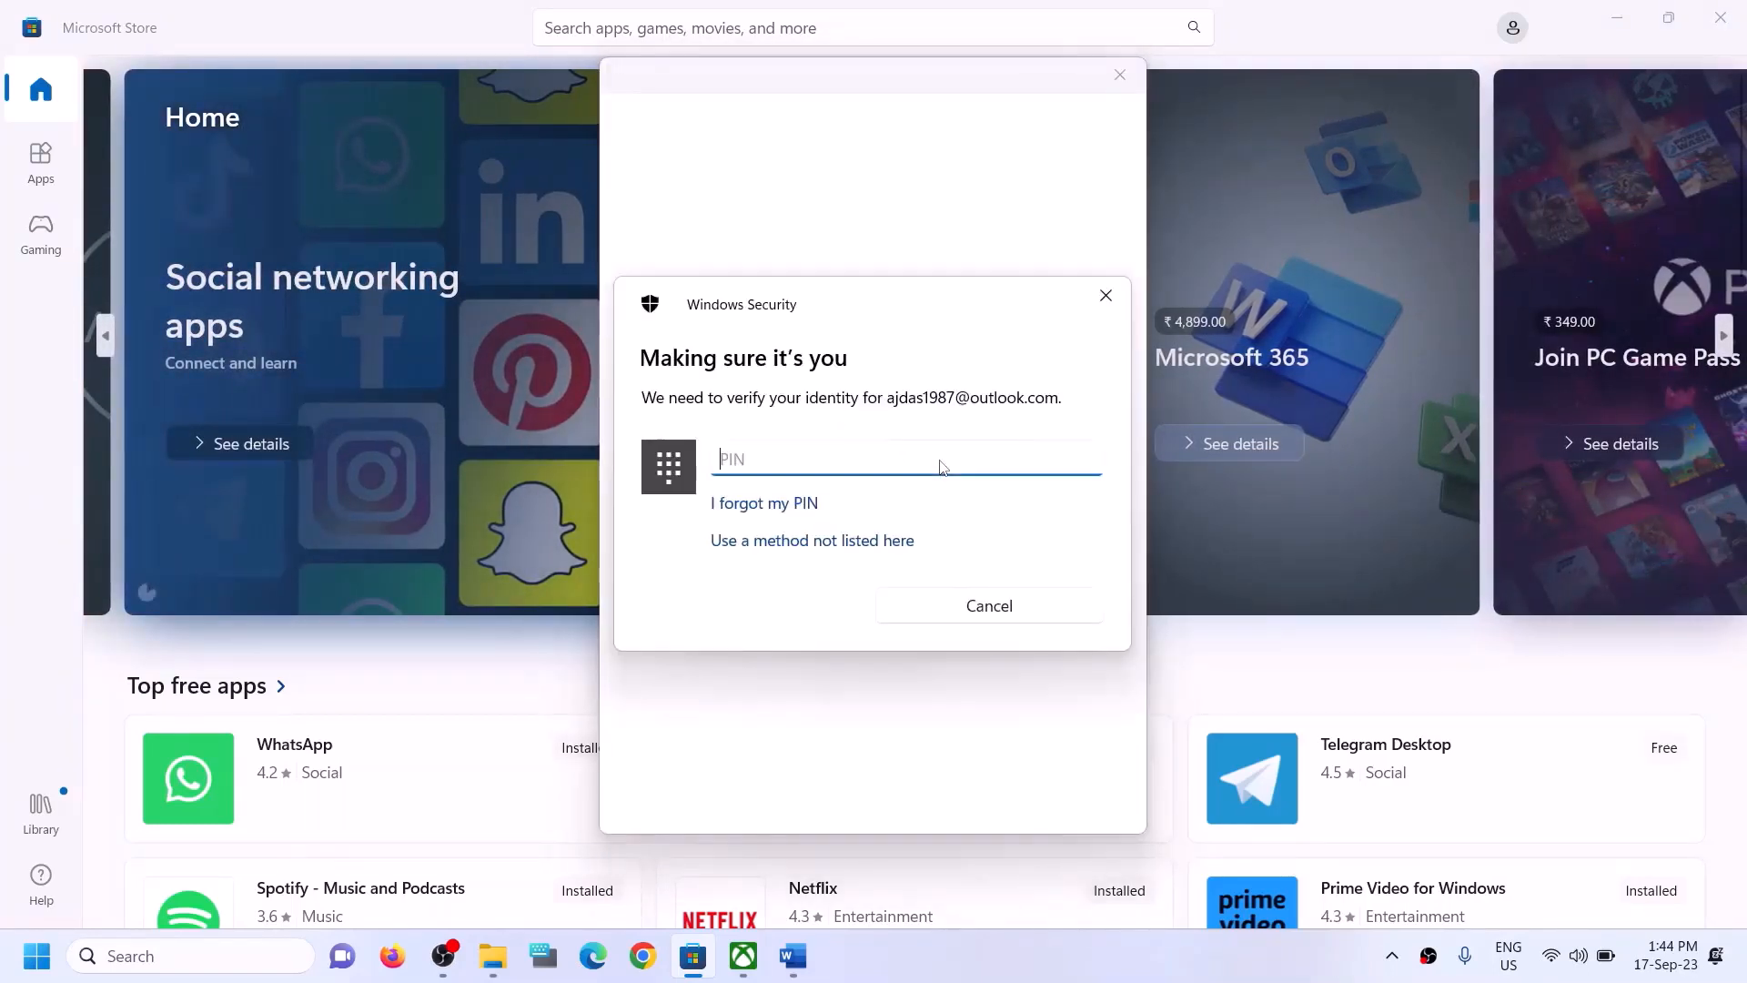
text(••••)
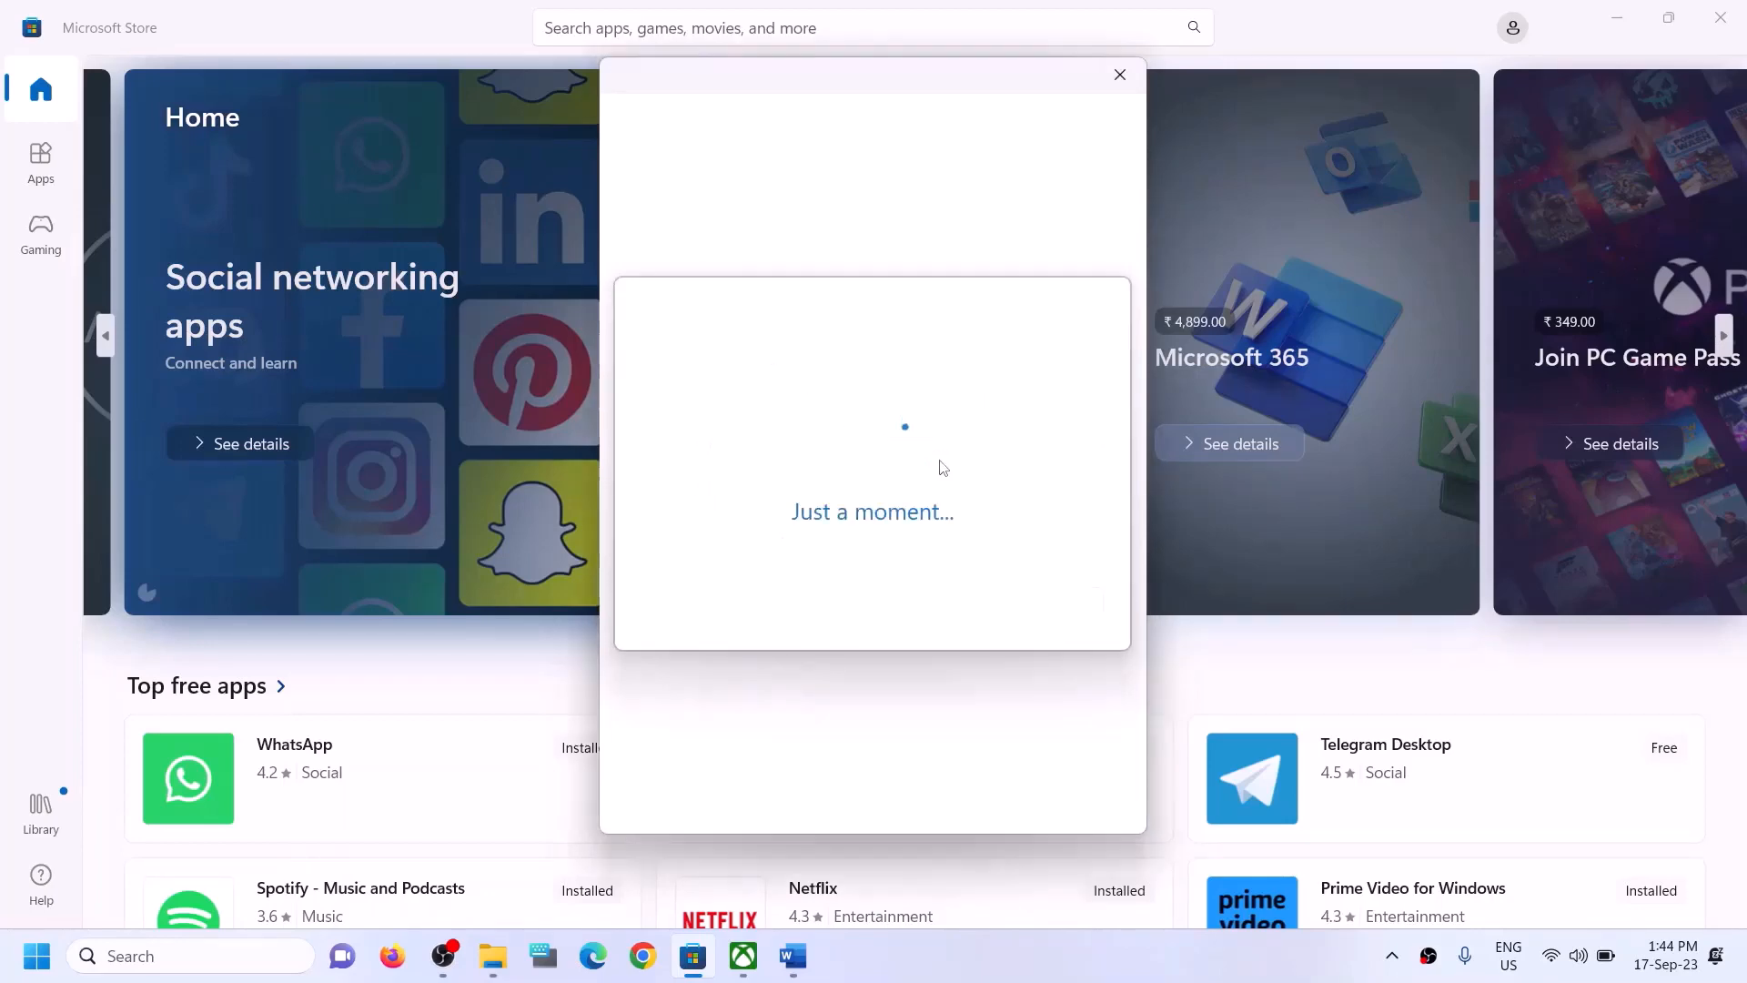
- Switch to the Xbox app and sign out of the current profile
click(744, 957)
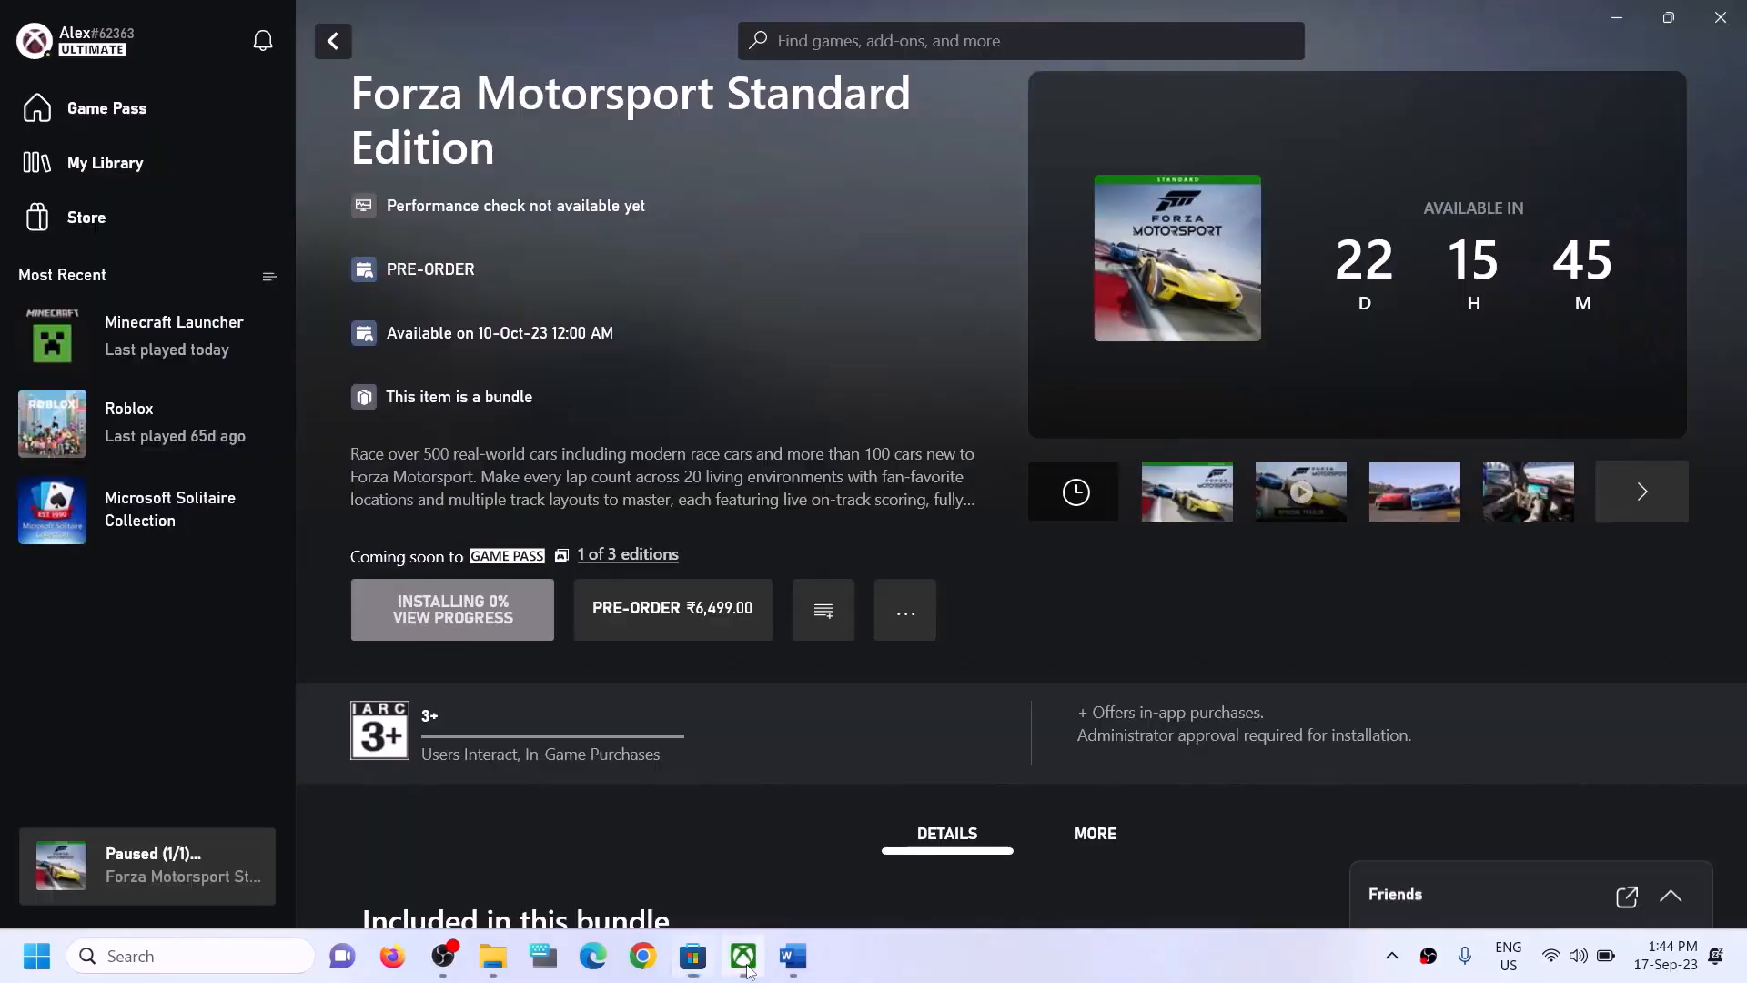
click(99, 49)
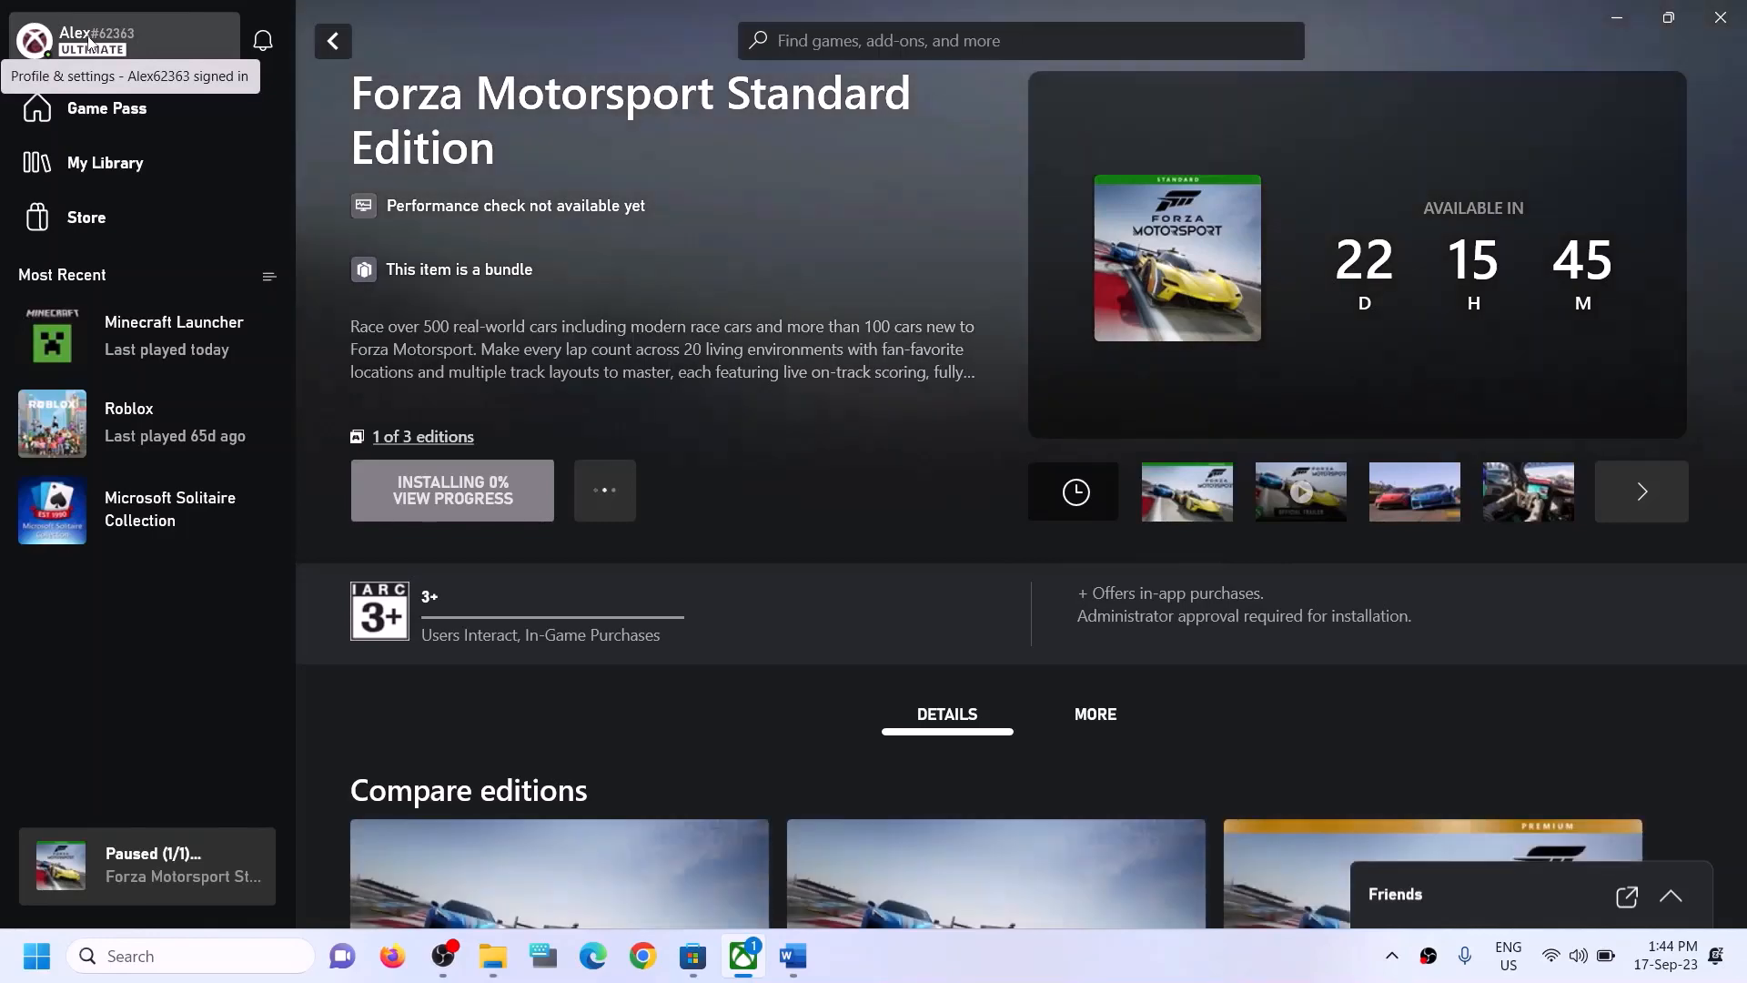
click(89, 39)
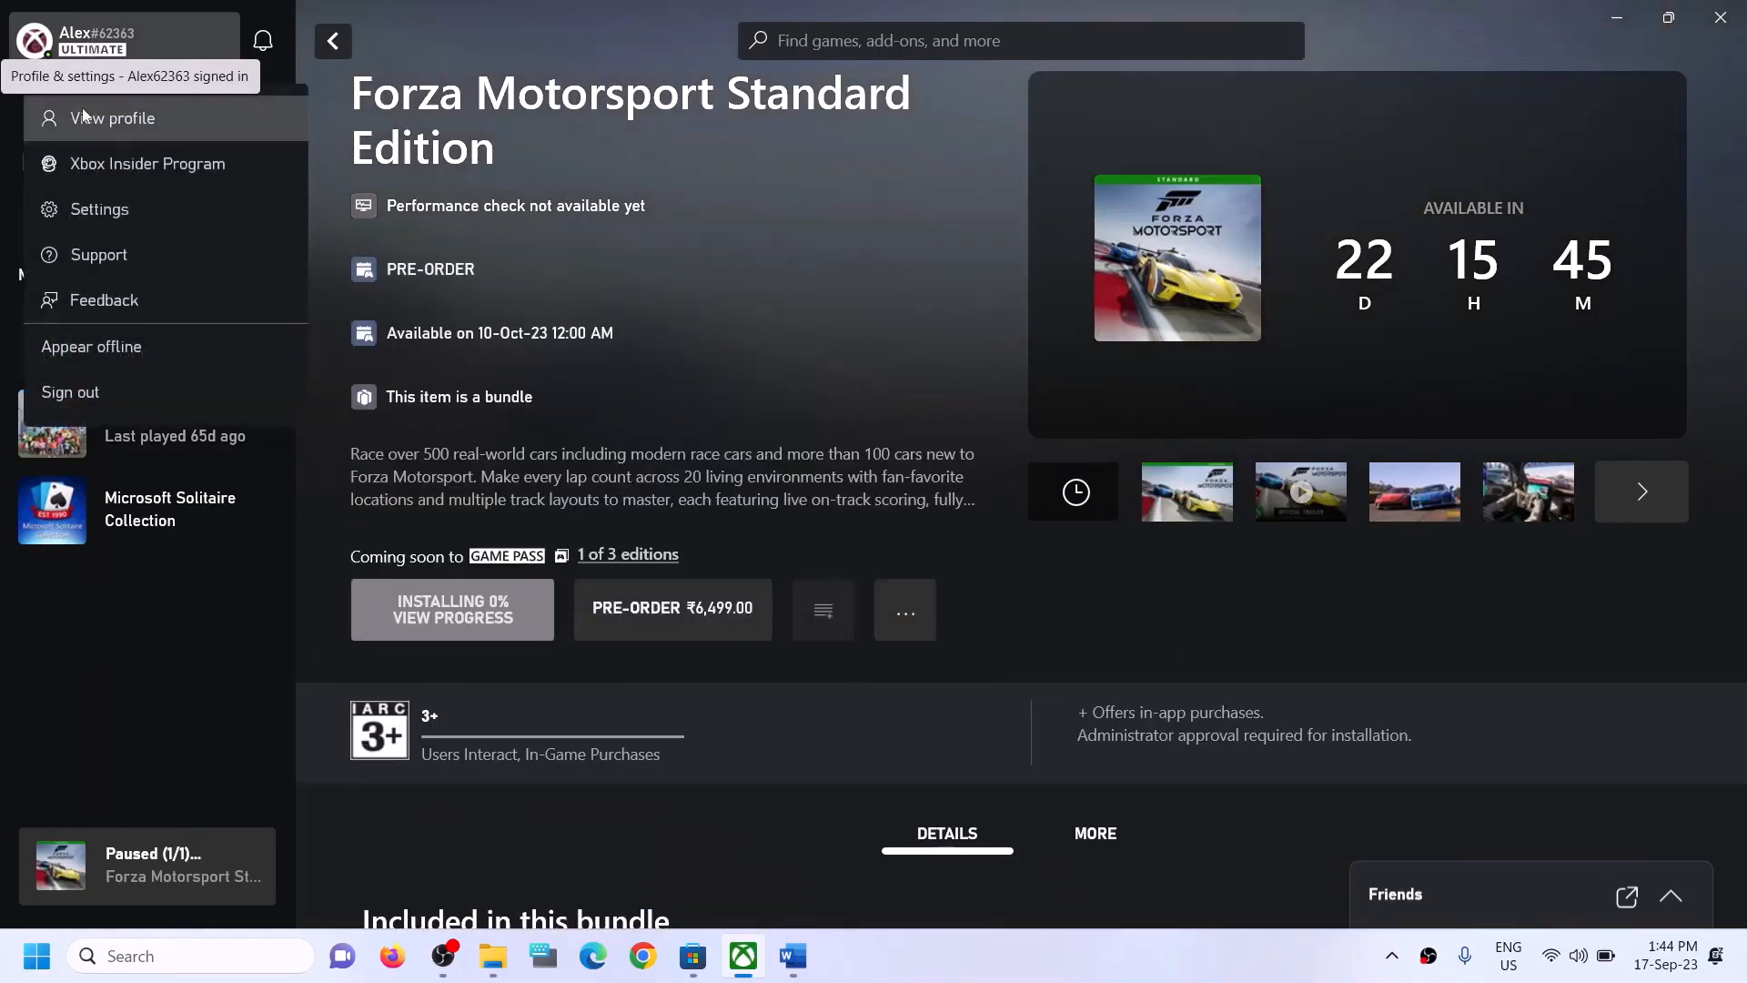
click(63, 396)
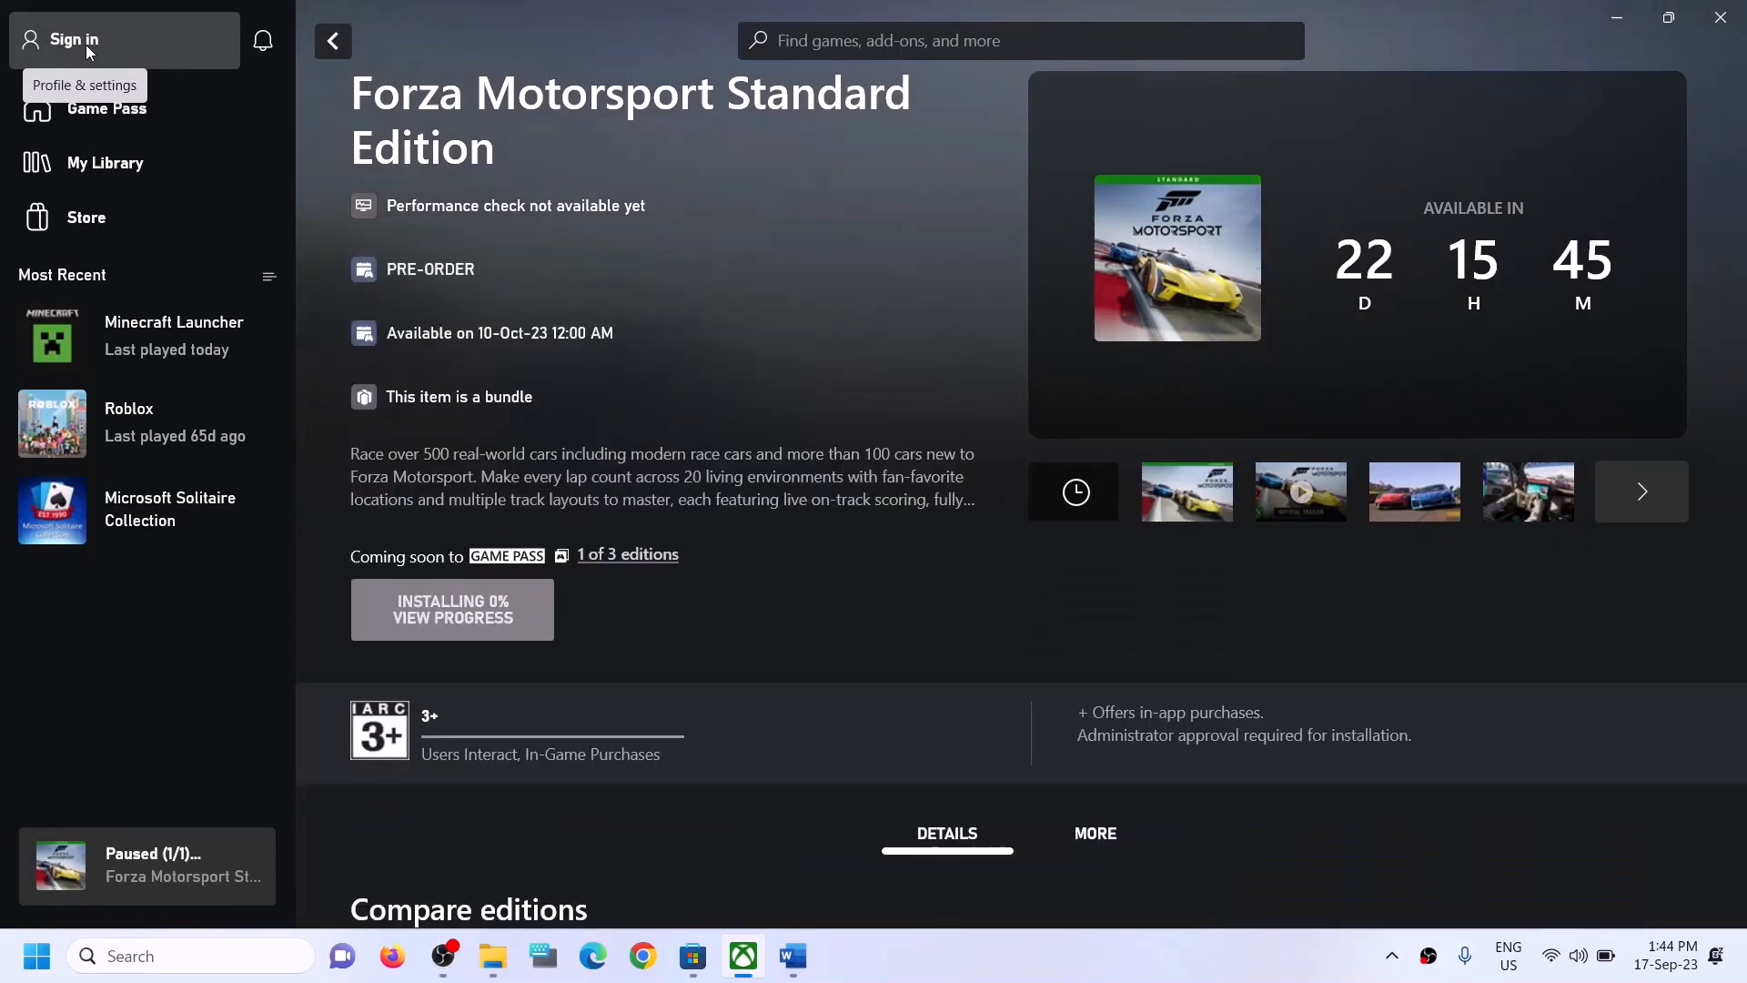
- Sign in to the Xbox app, switching to the same Outlook account used in the Microsoft Store
click(88, 50)
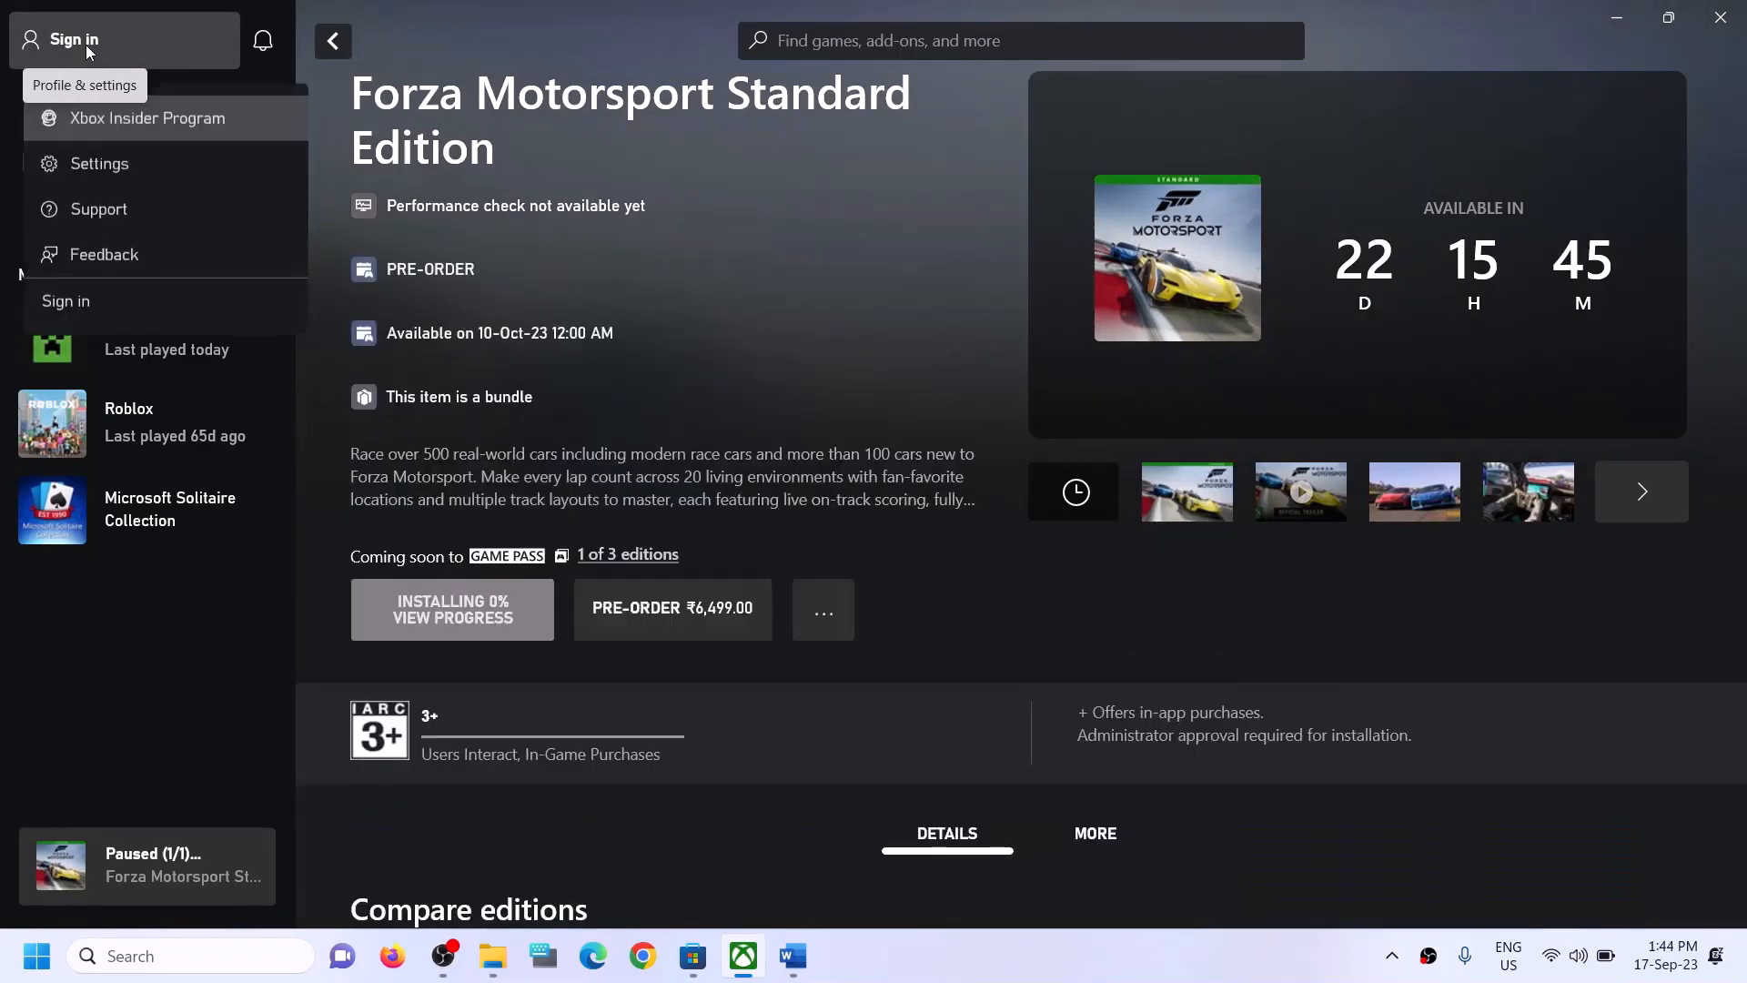
click(62, 304)
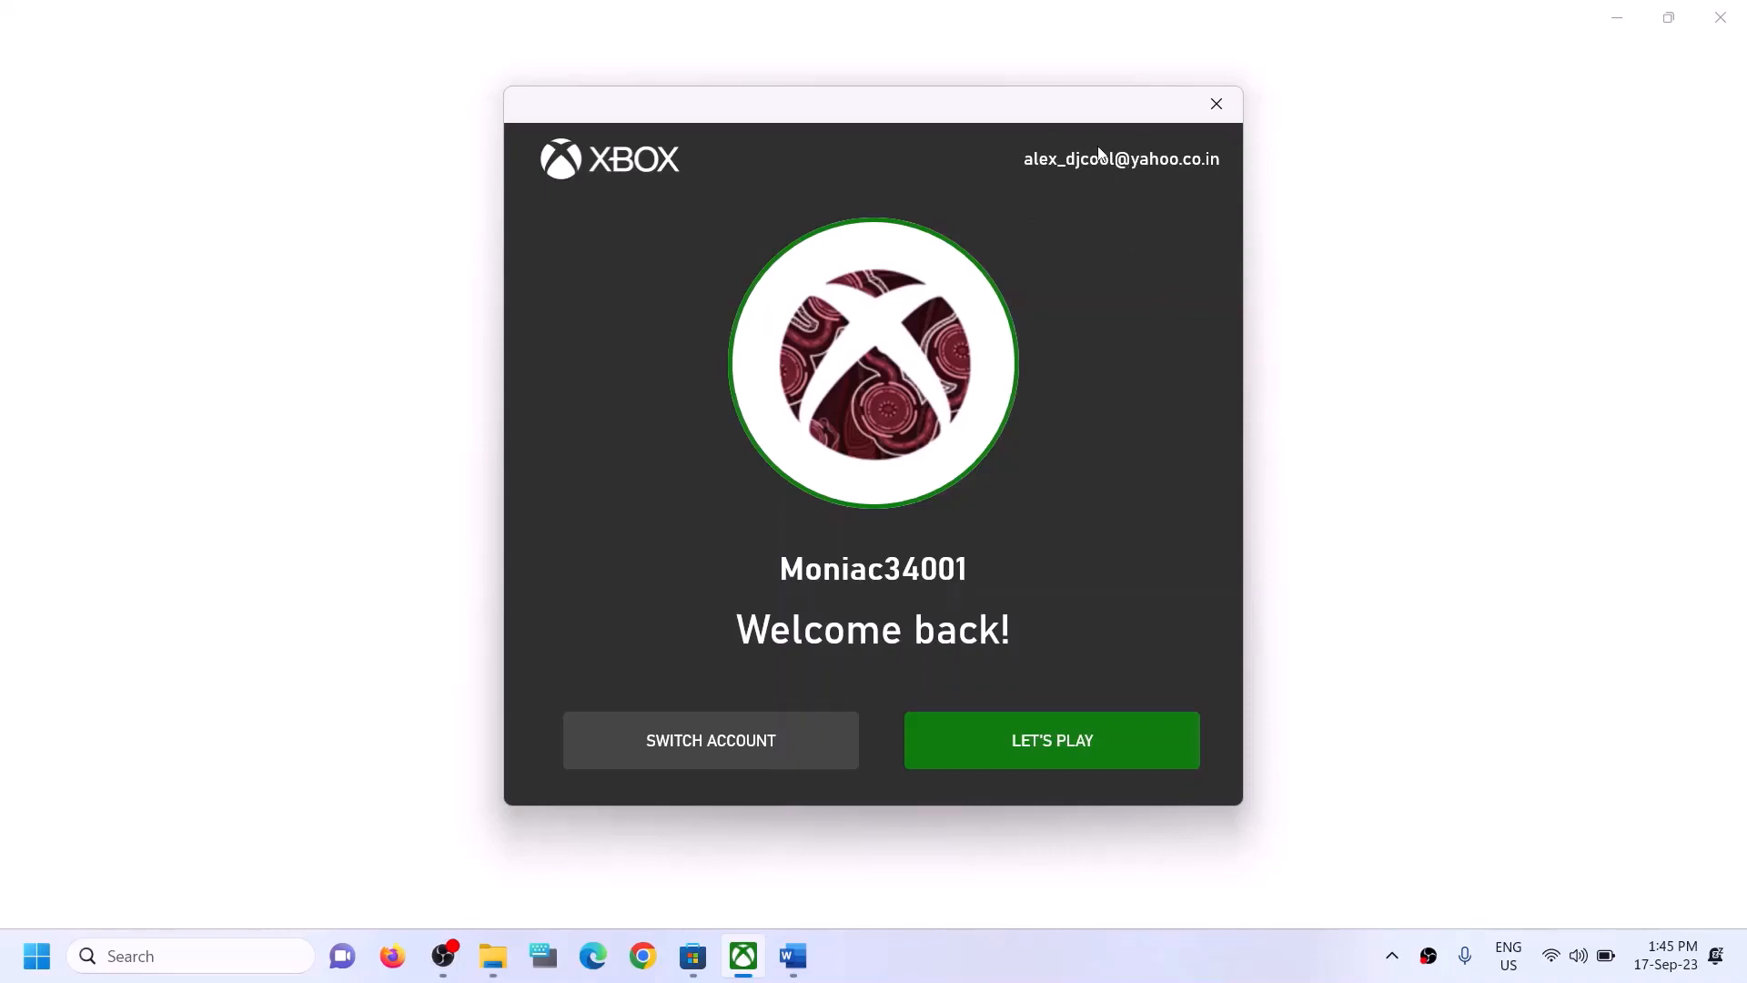
click(696, 739)
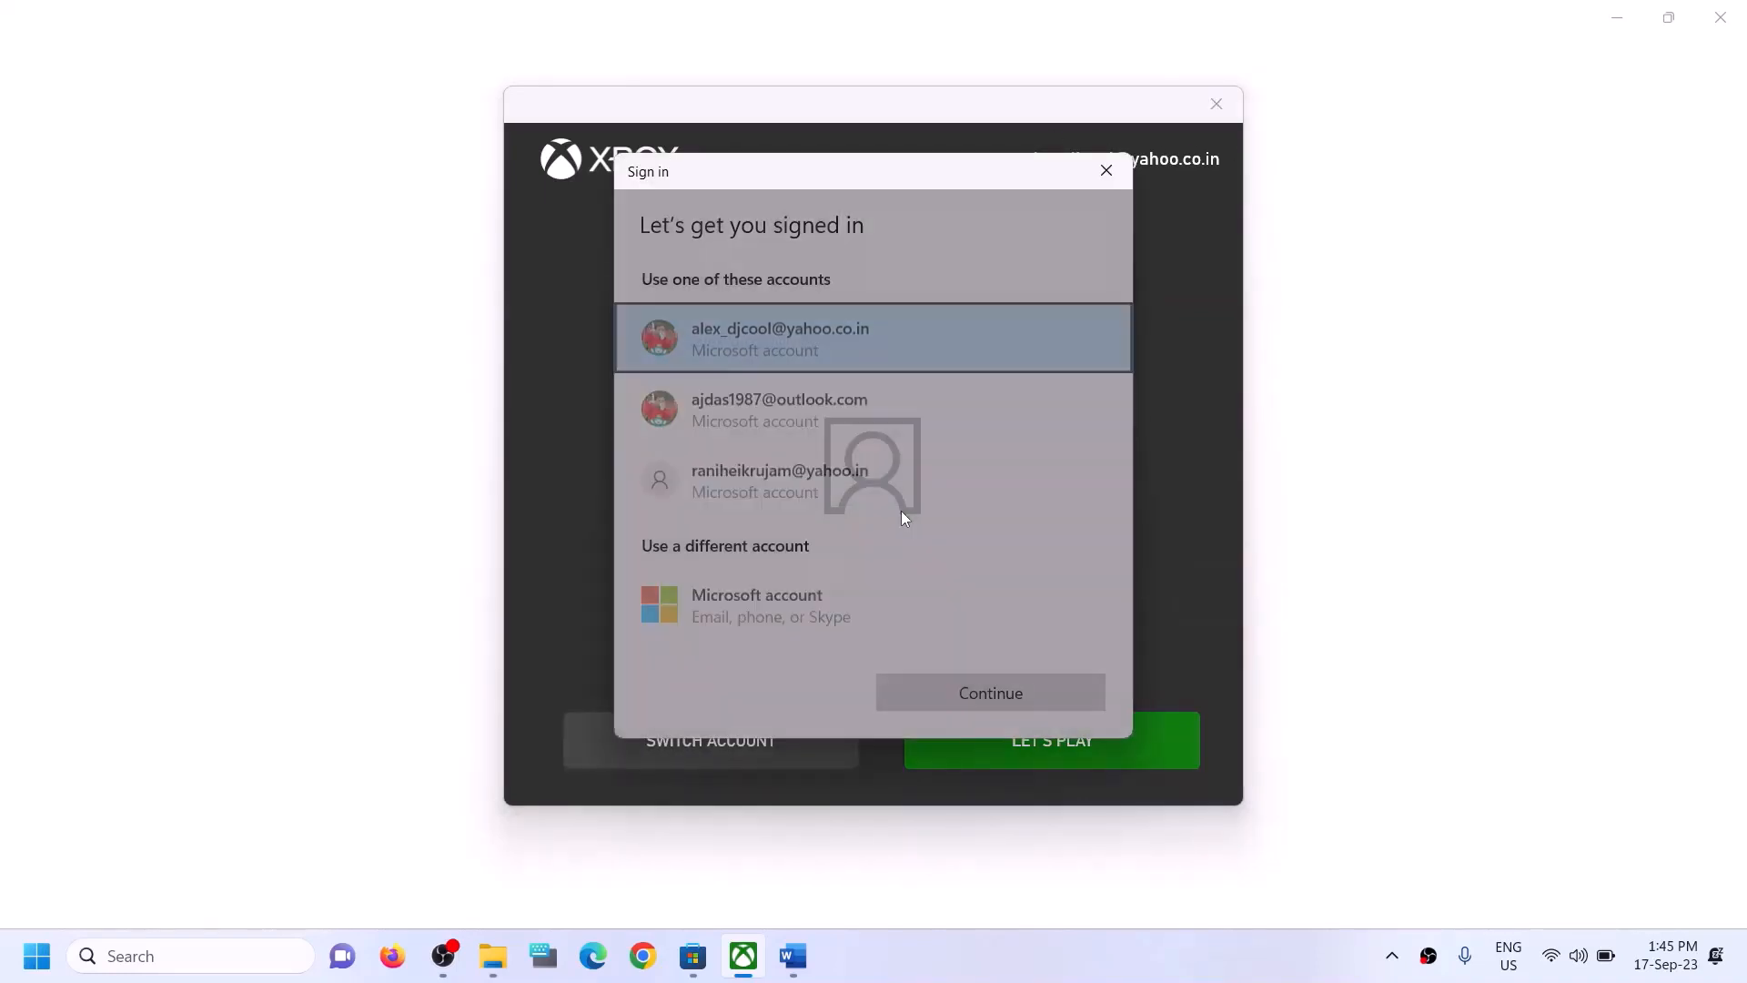
click(753, 401)
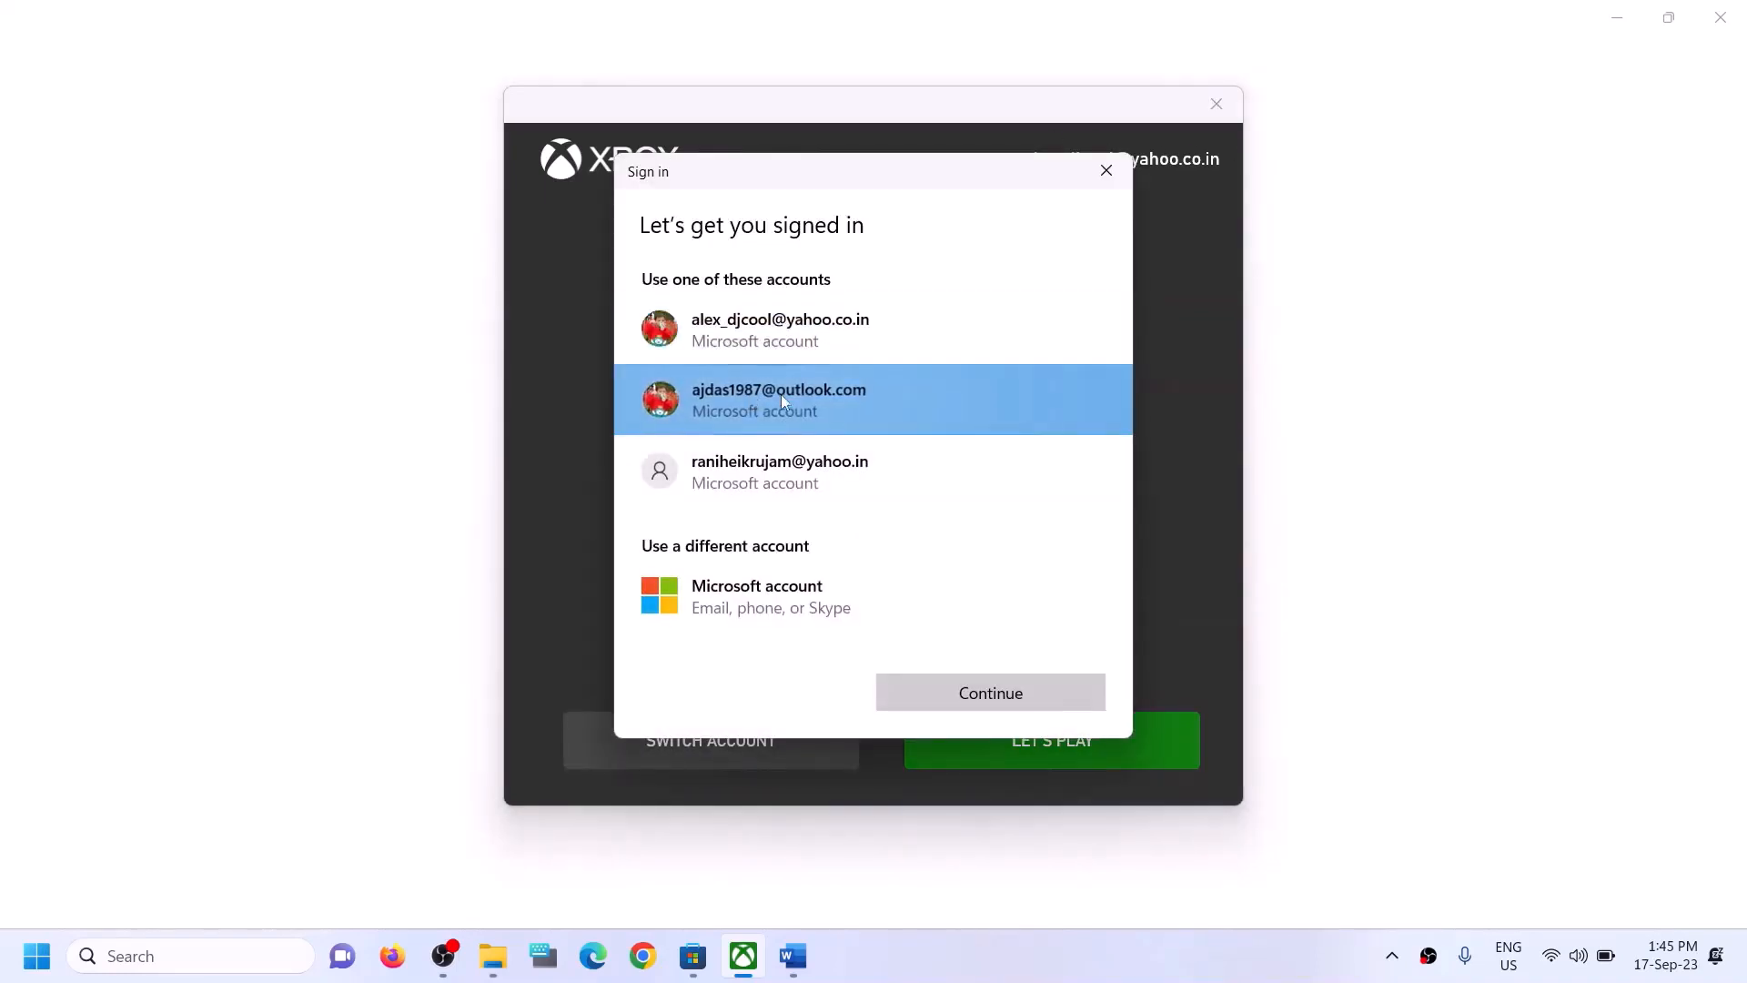
click(1002, 701)
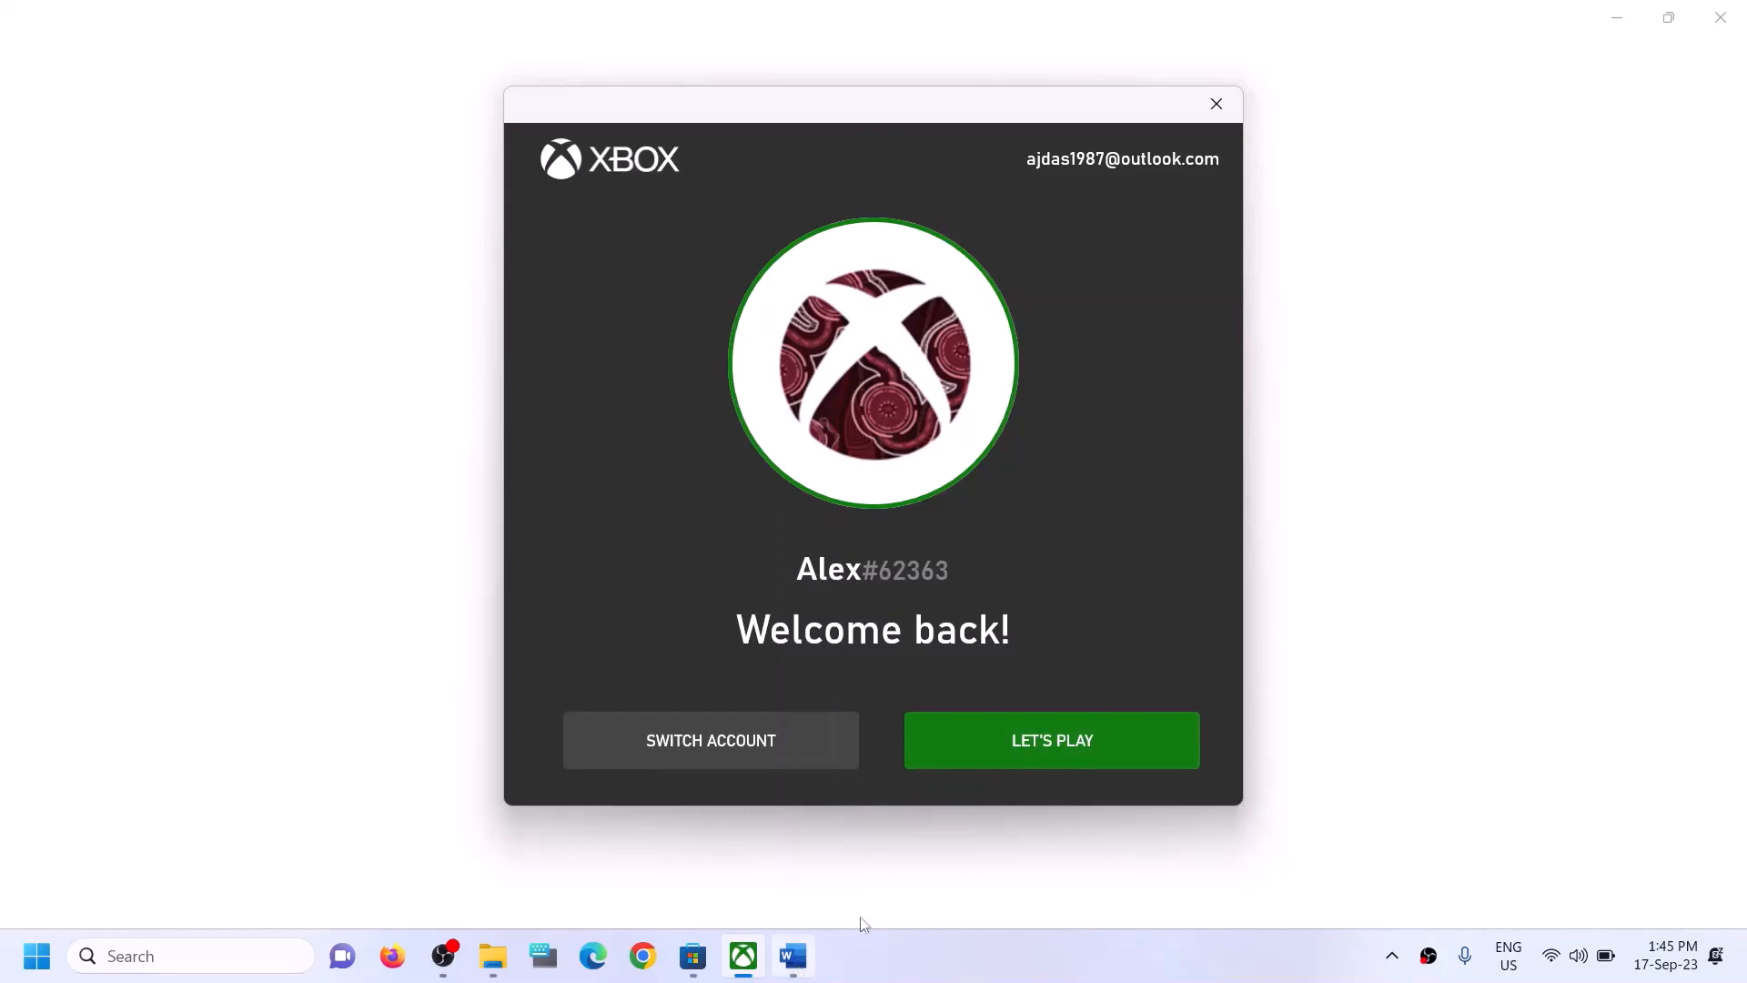
click(985, 745)
- Highlight Word's Step 2 advice on installing from the Store library, and look through the Microsoft Store library's downloads and apps
click(793, 957)
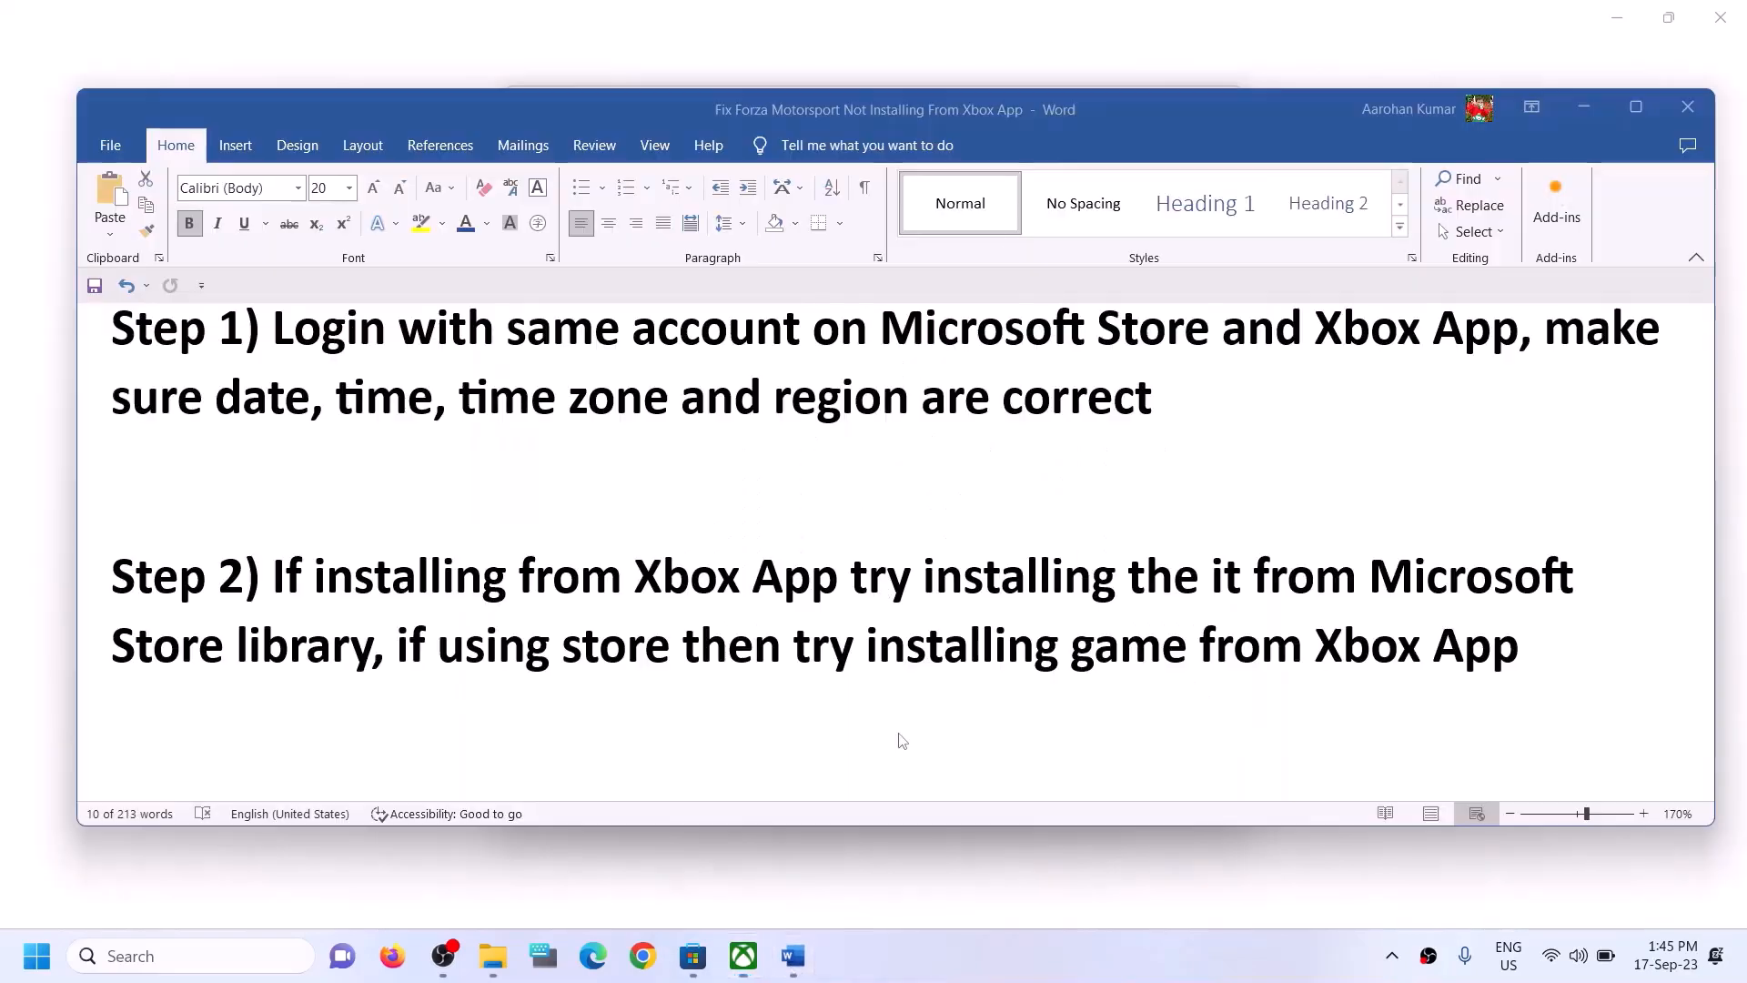
drag(278, 578, 371, 648)
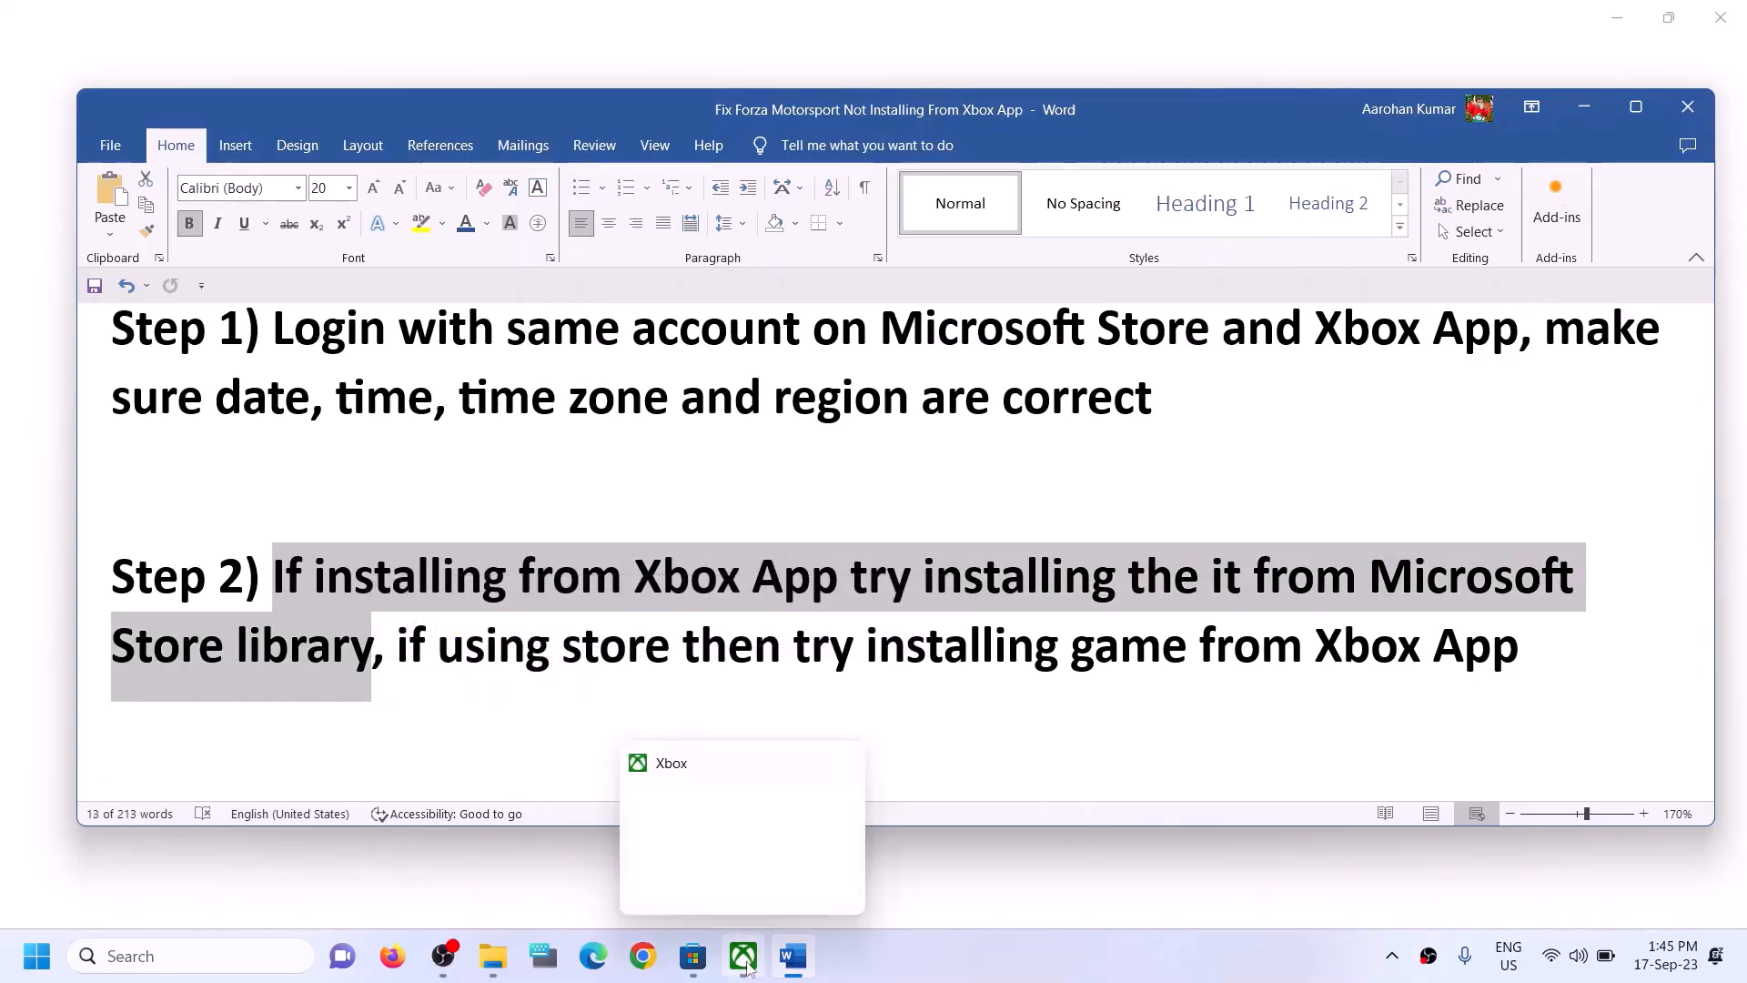
click(693, 967)
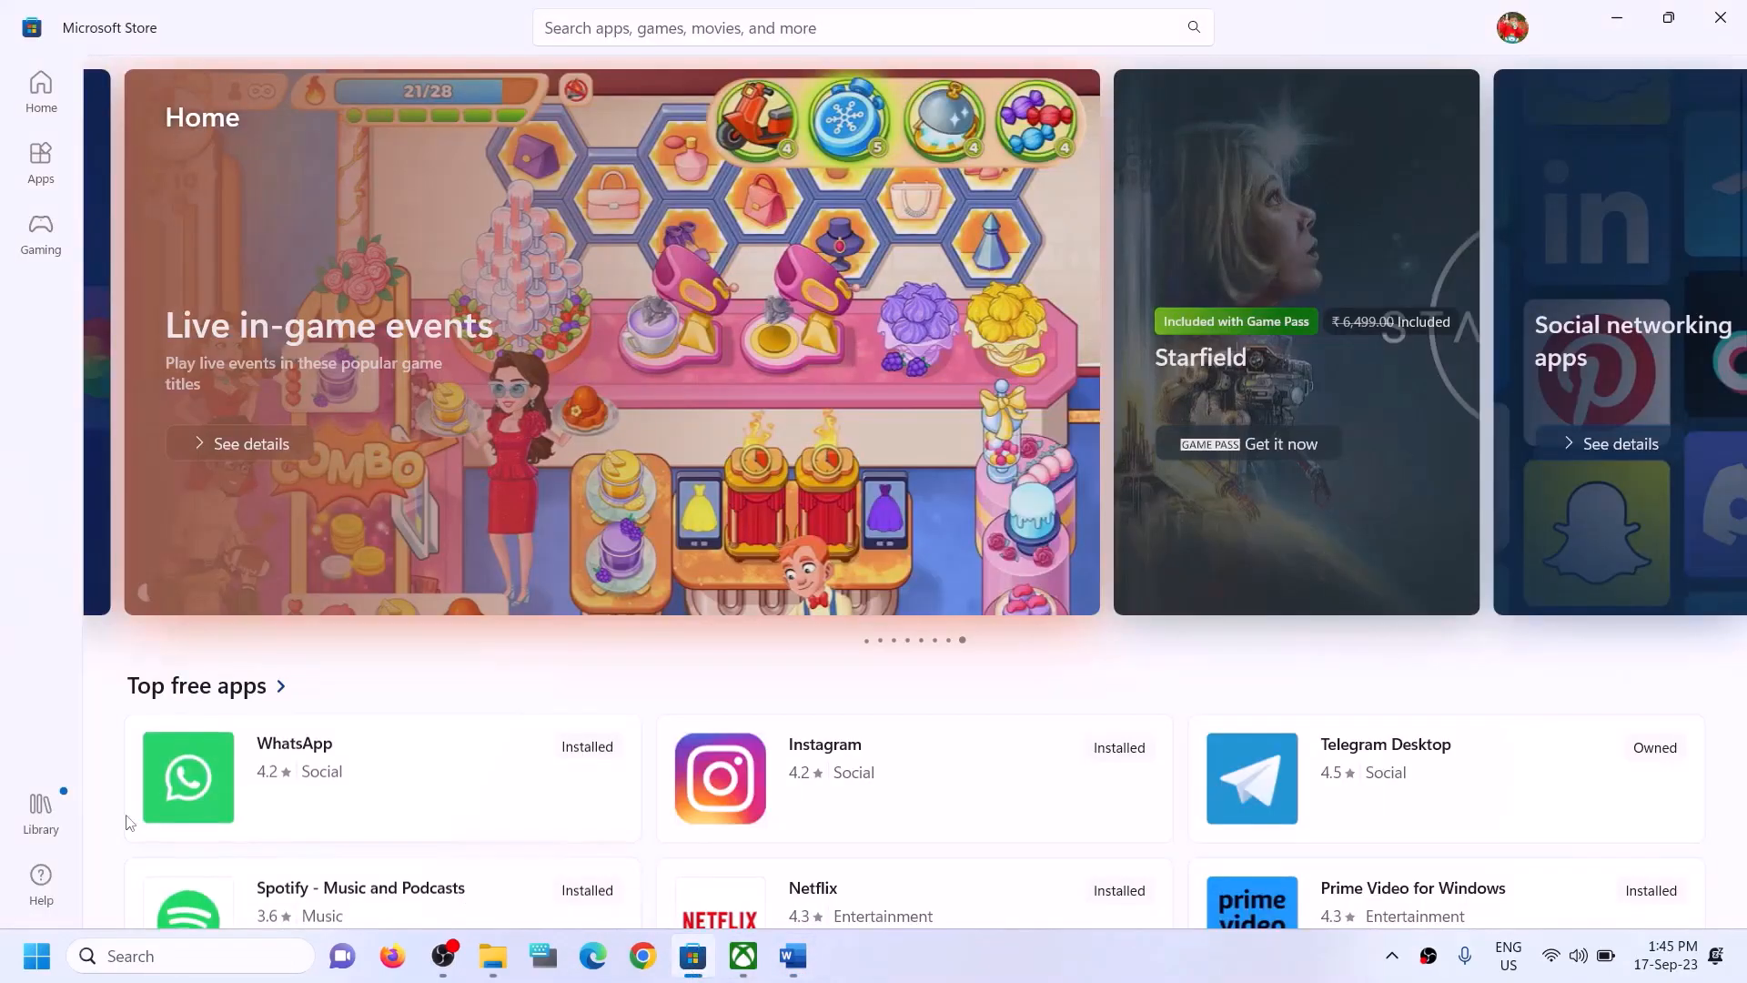
click(46, 822)
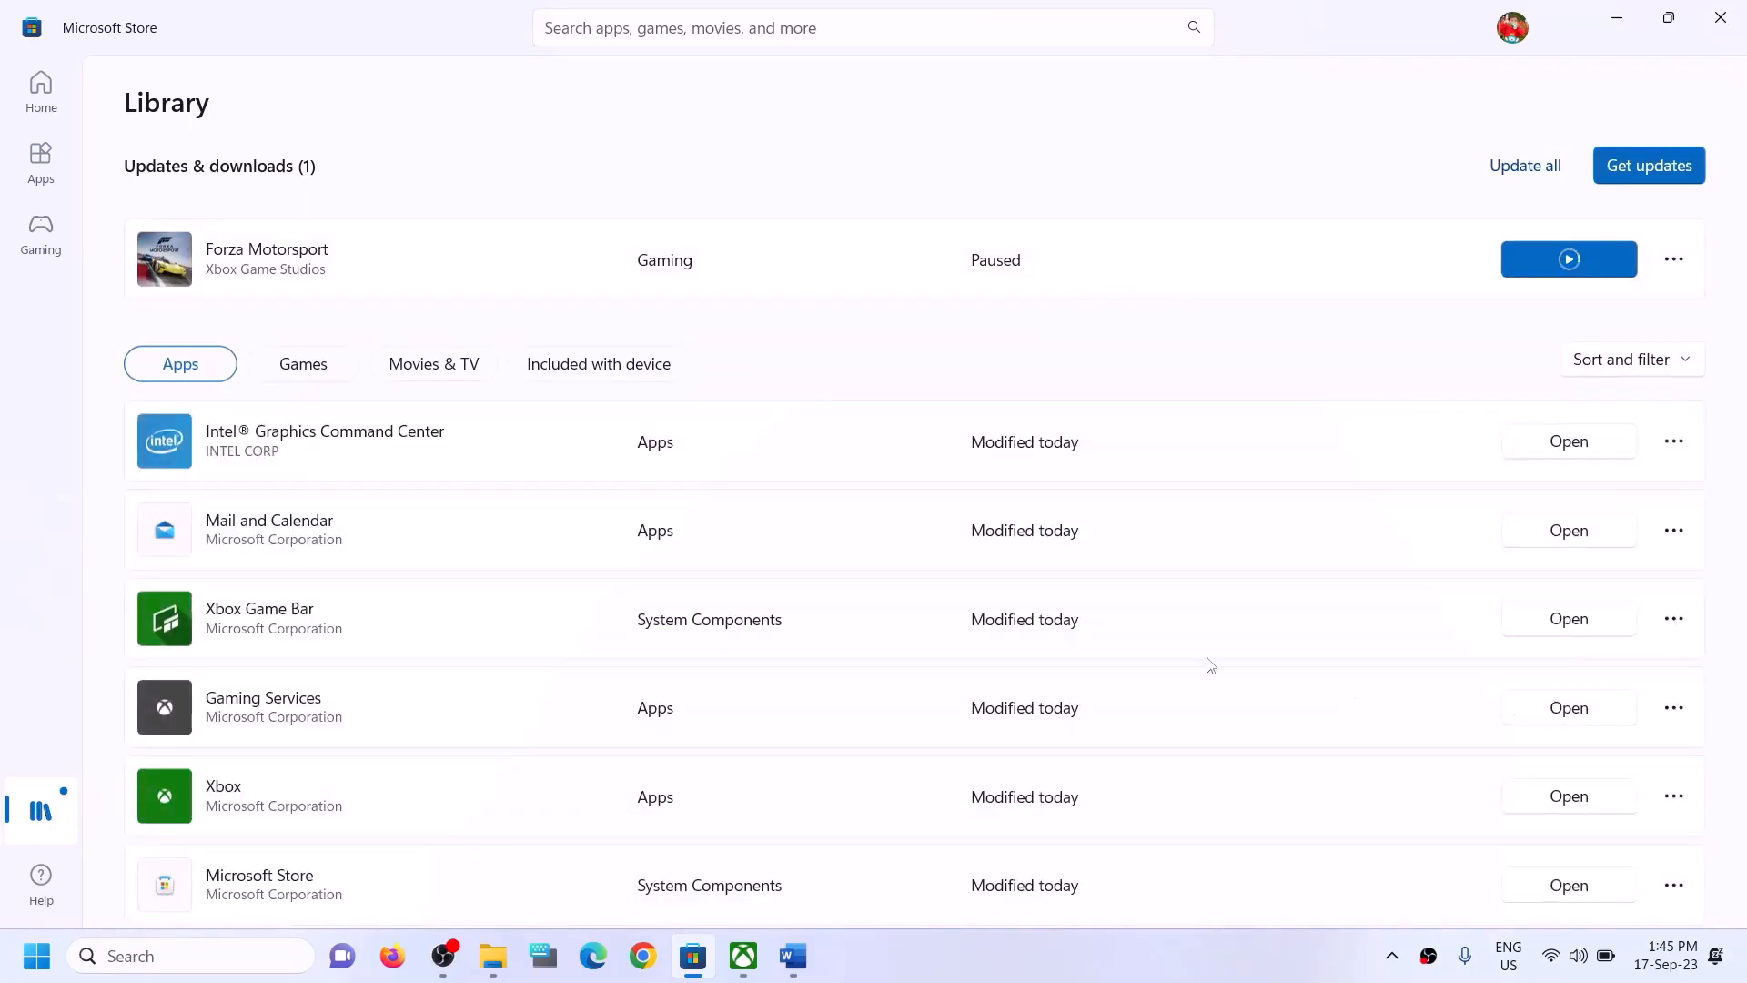
click(744, 956)
click(693, 957)
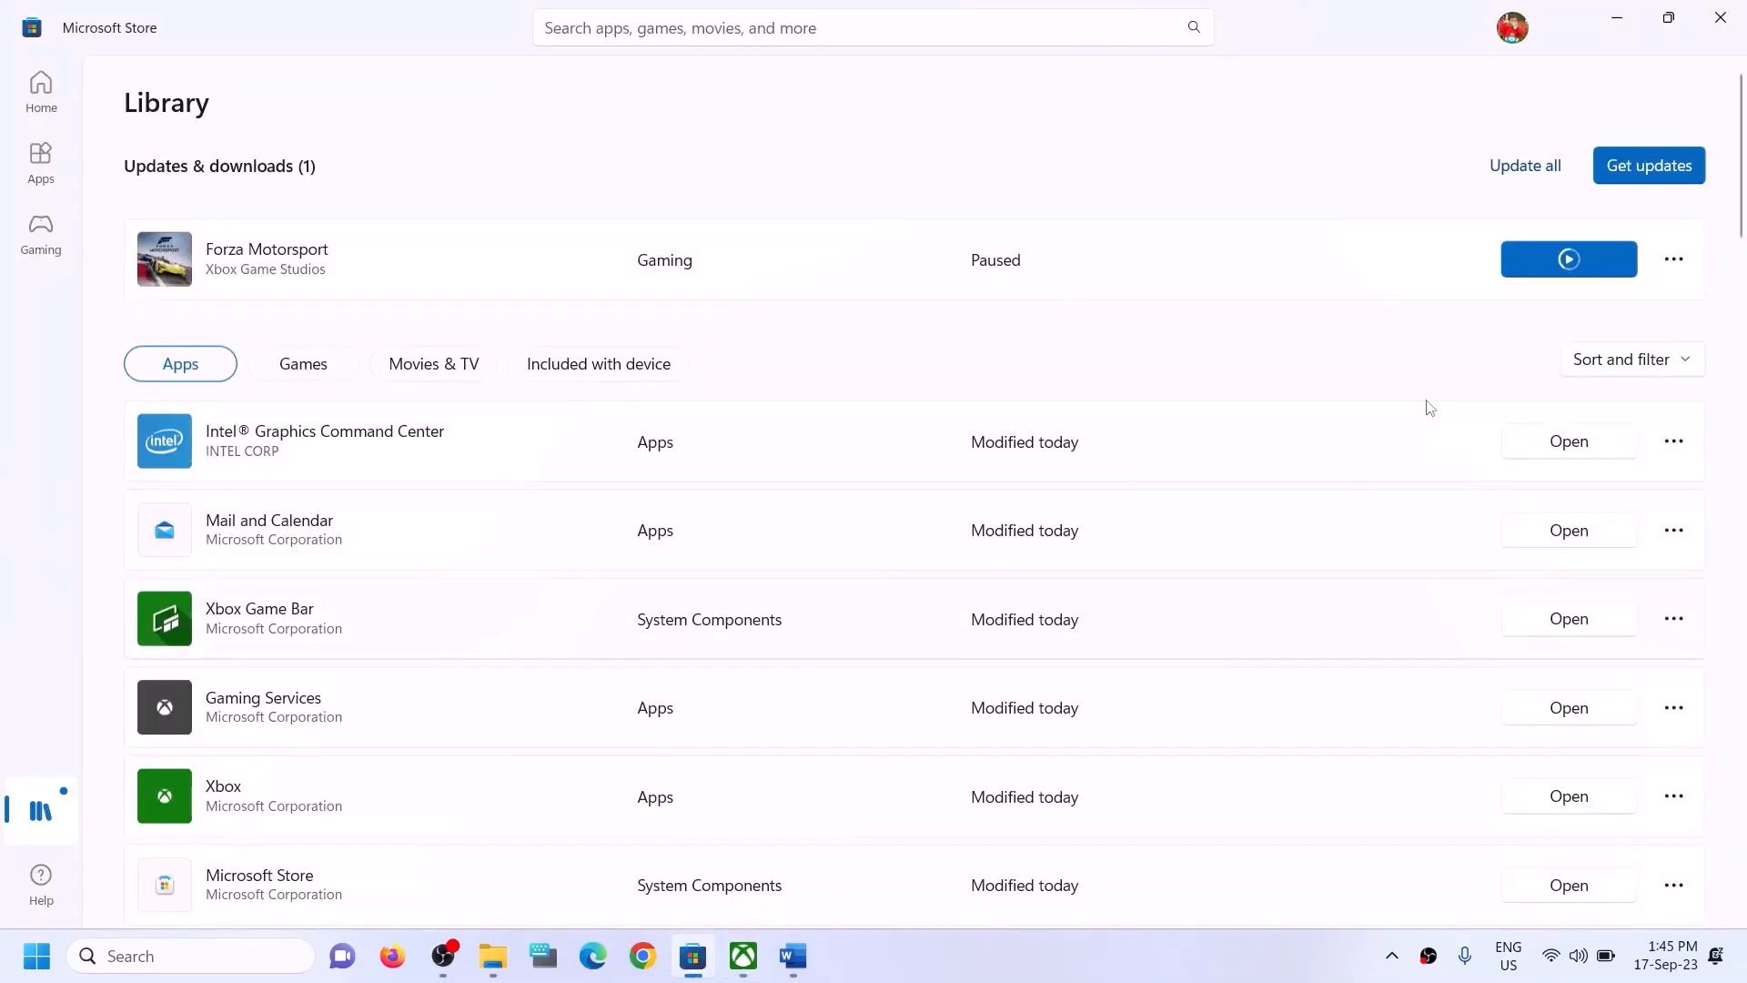
scroll(1262, 637, down, 8)
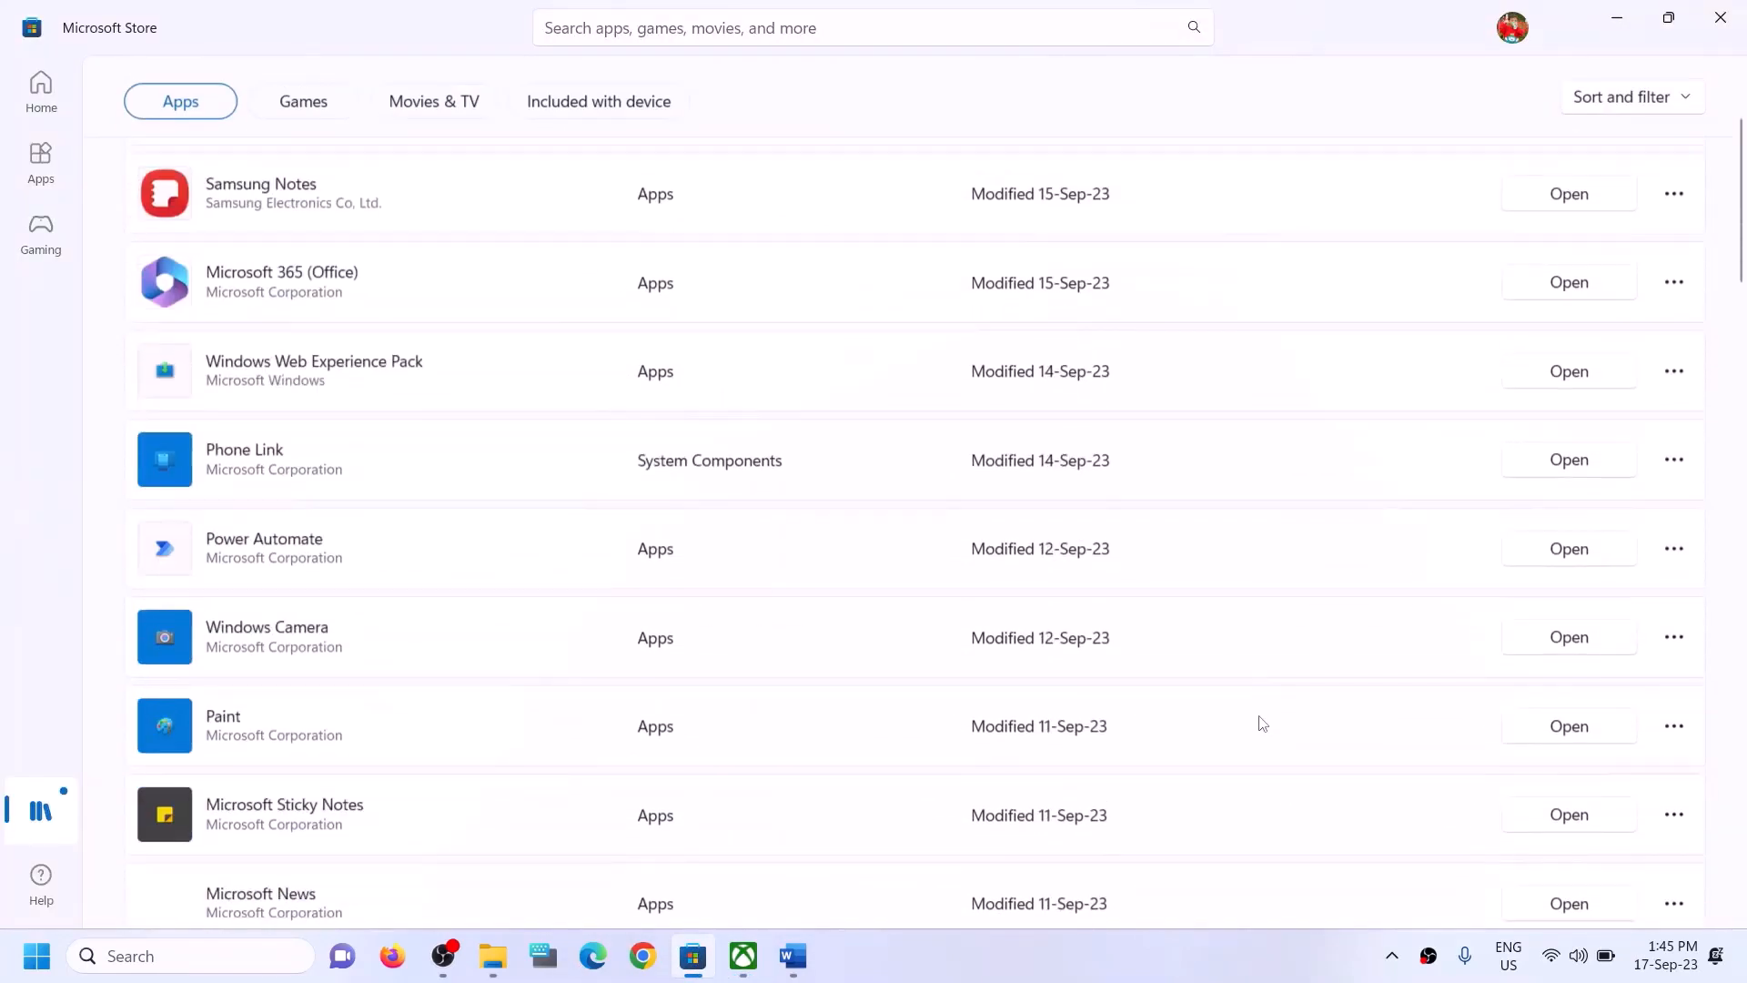
scroll(1259, 723, up, 8)
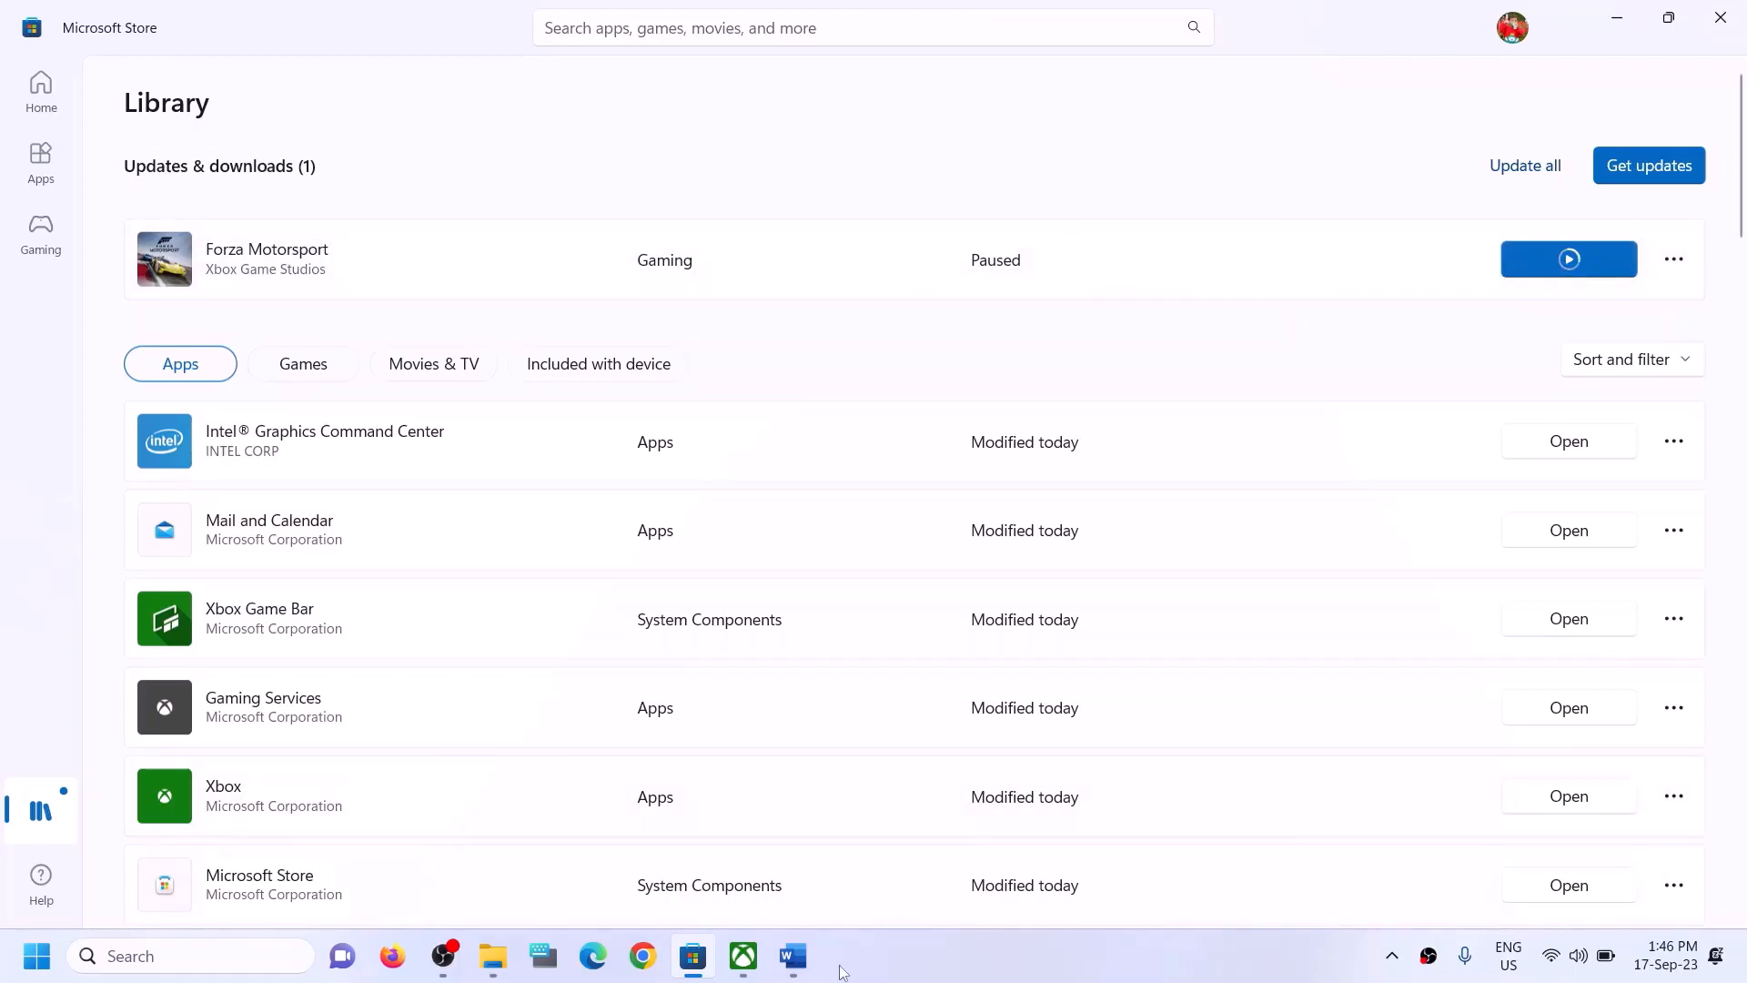
- Highlight Word's Step 2 alternative of installing the game from the Xbox App, and switch to the Xbox app's Forza Motorsport page
click(794, 955)
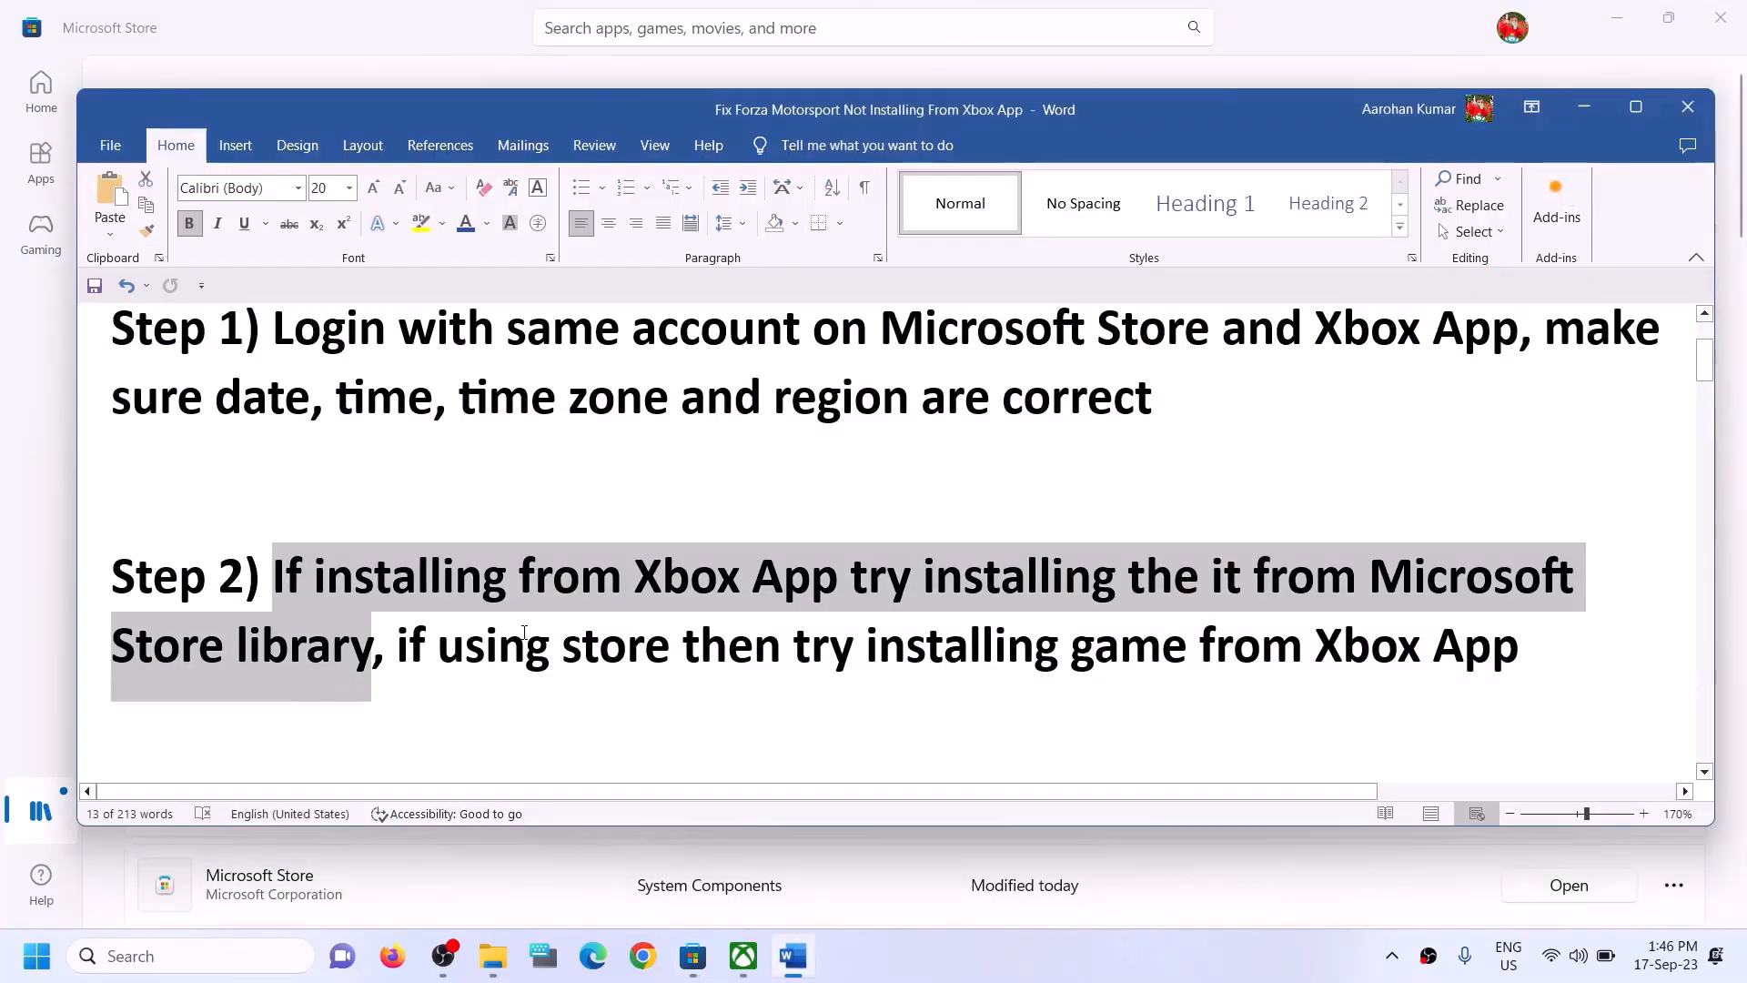
click(438, 648)
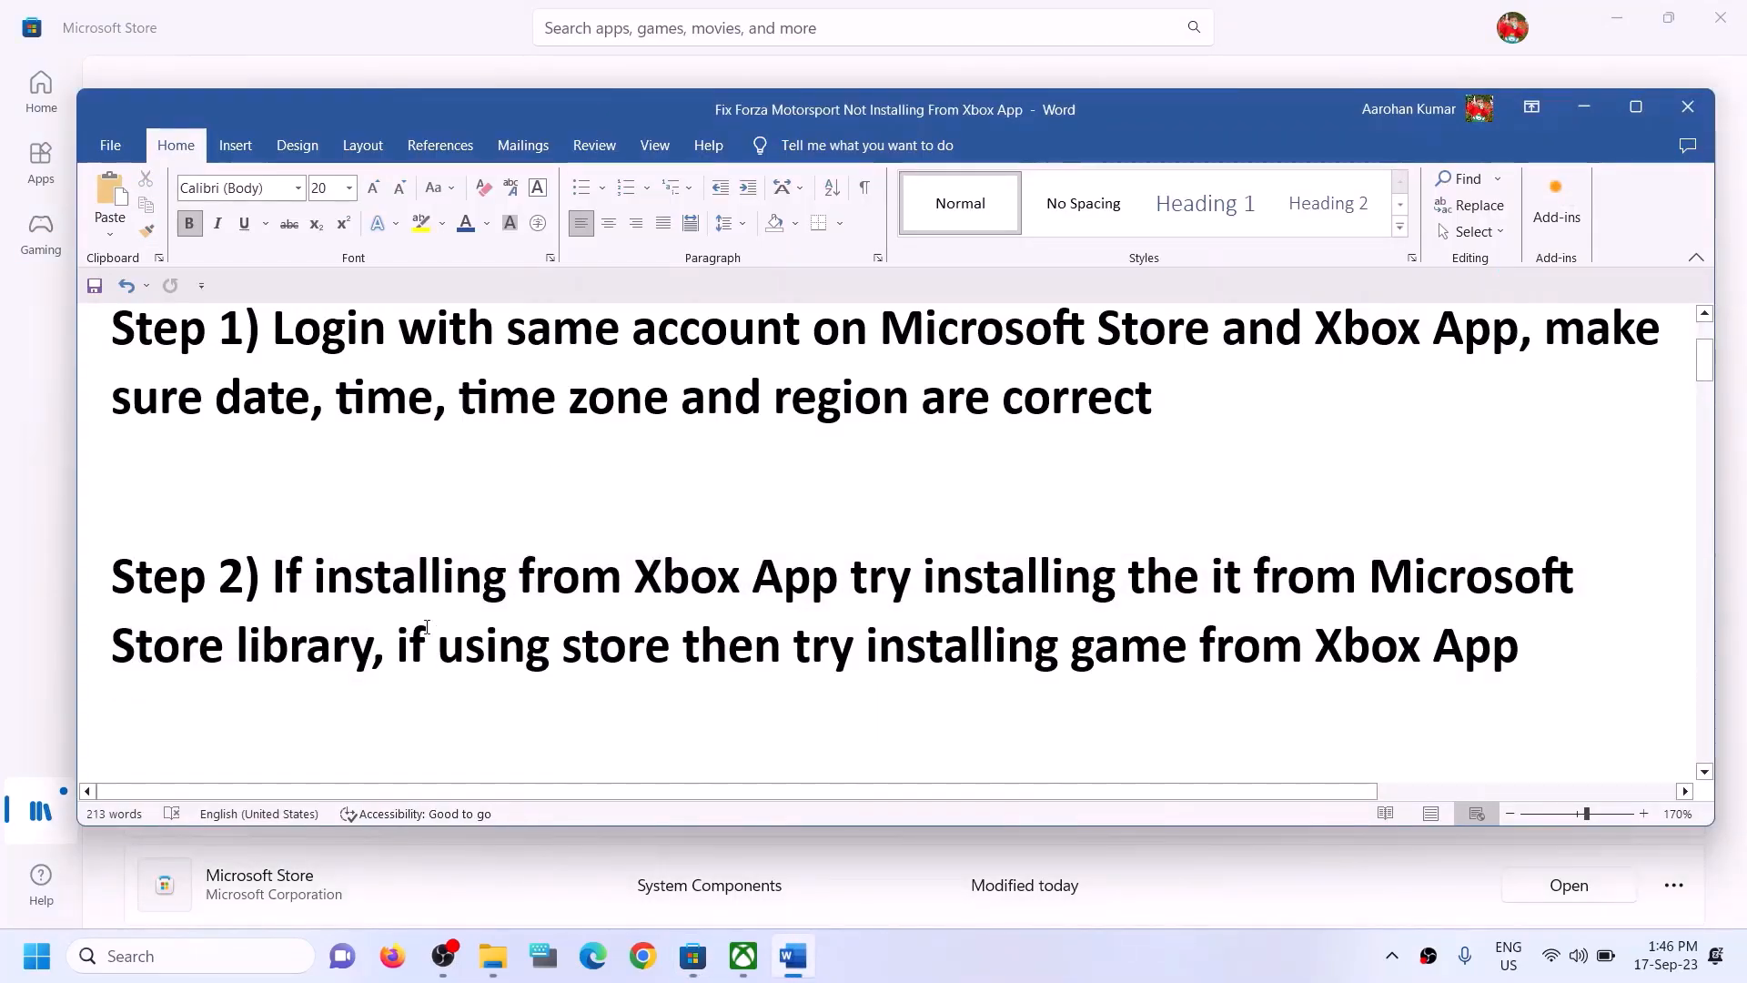
drag(397, 692, 1213, 634)
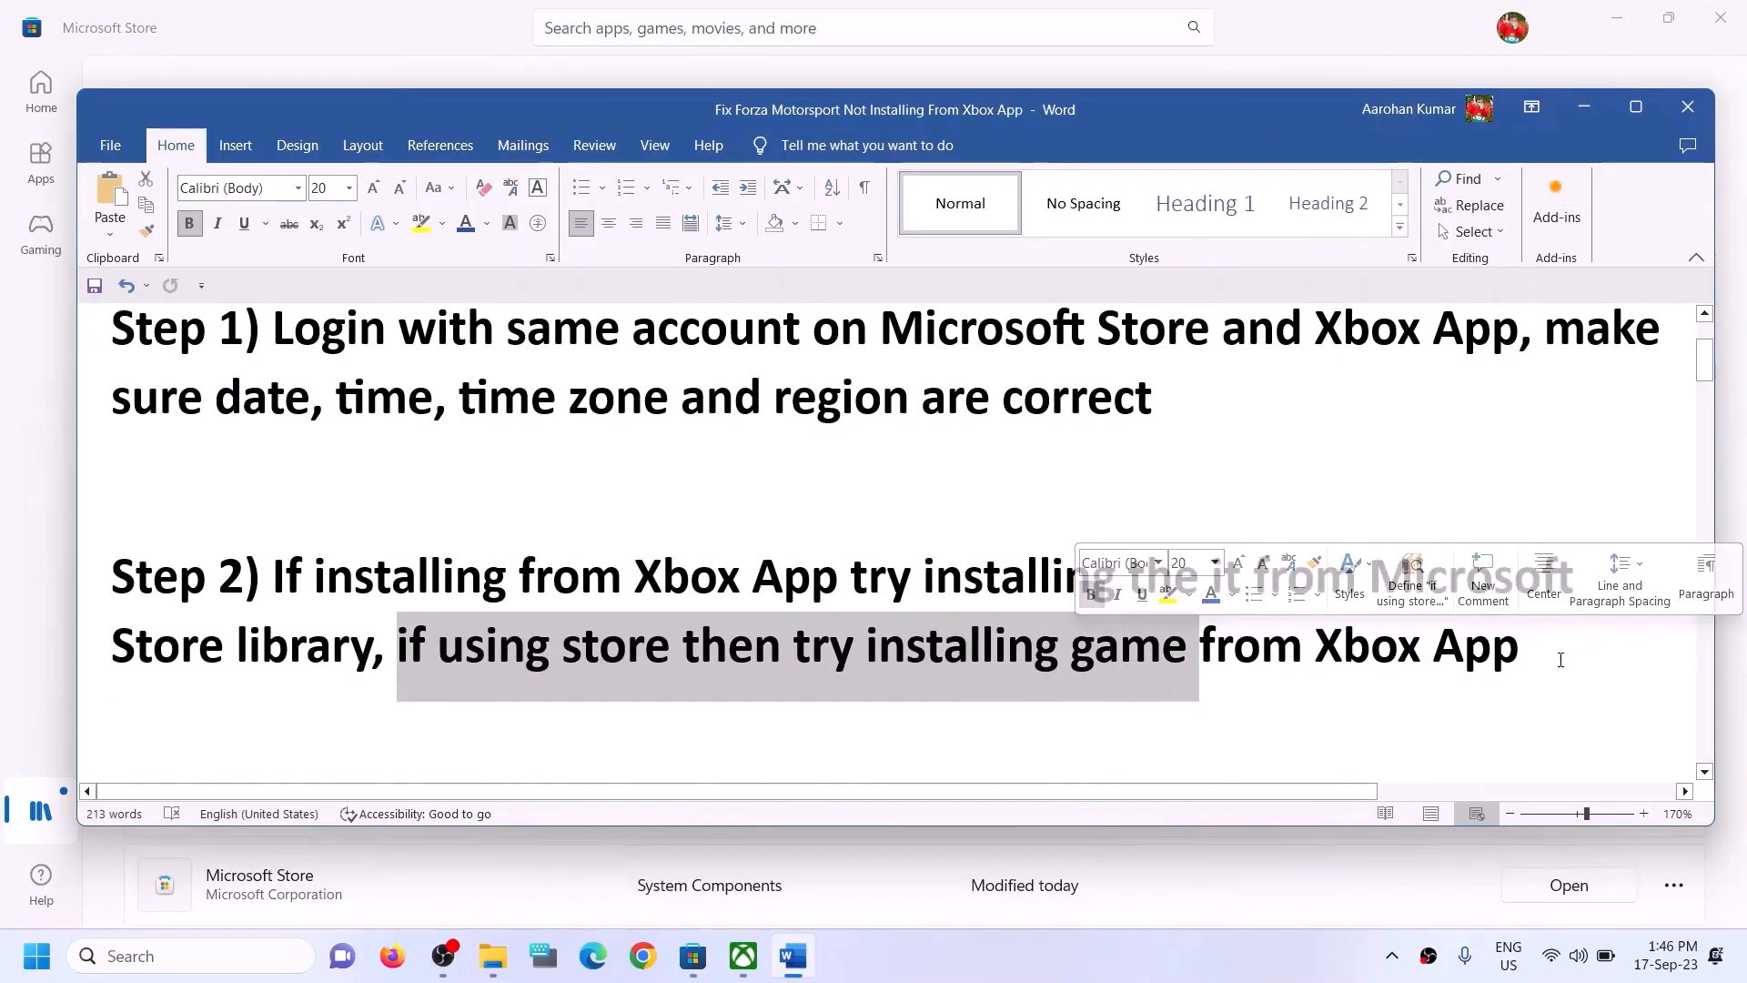
click(671, 669)
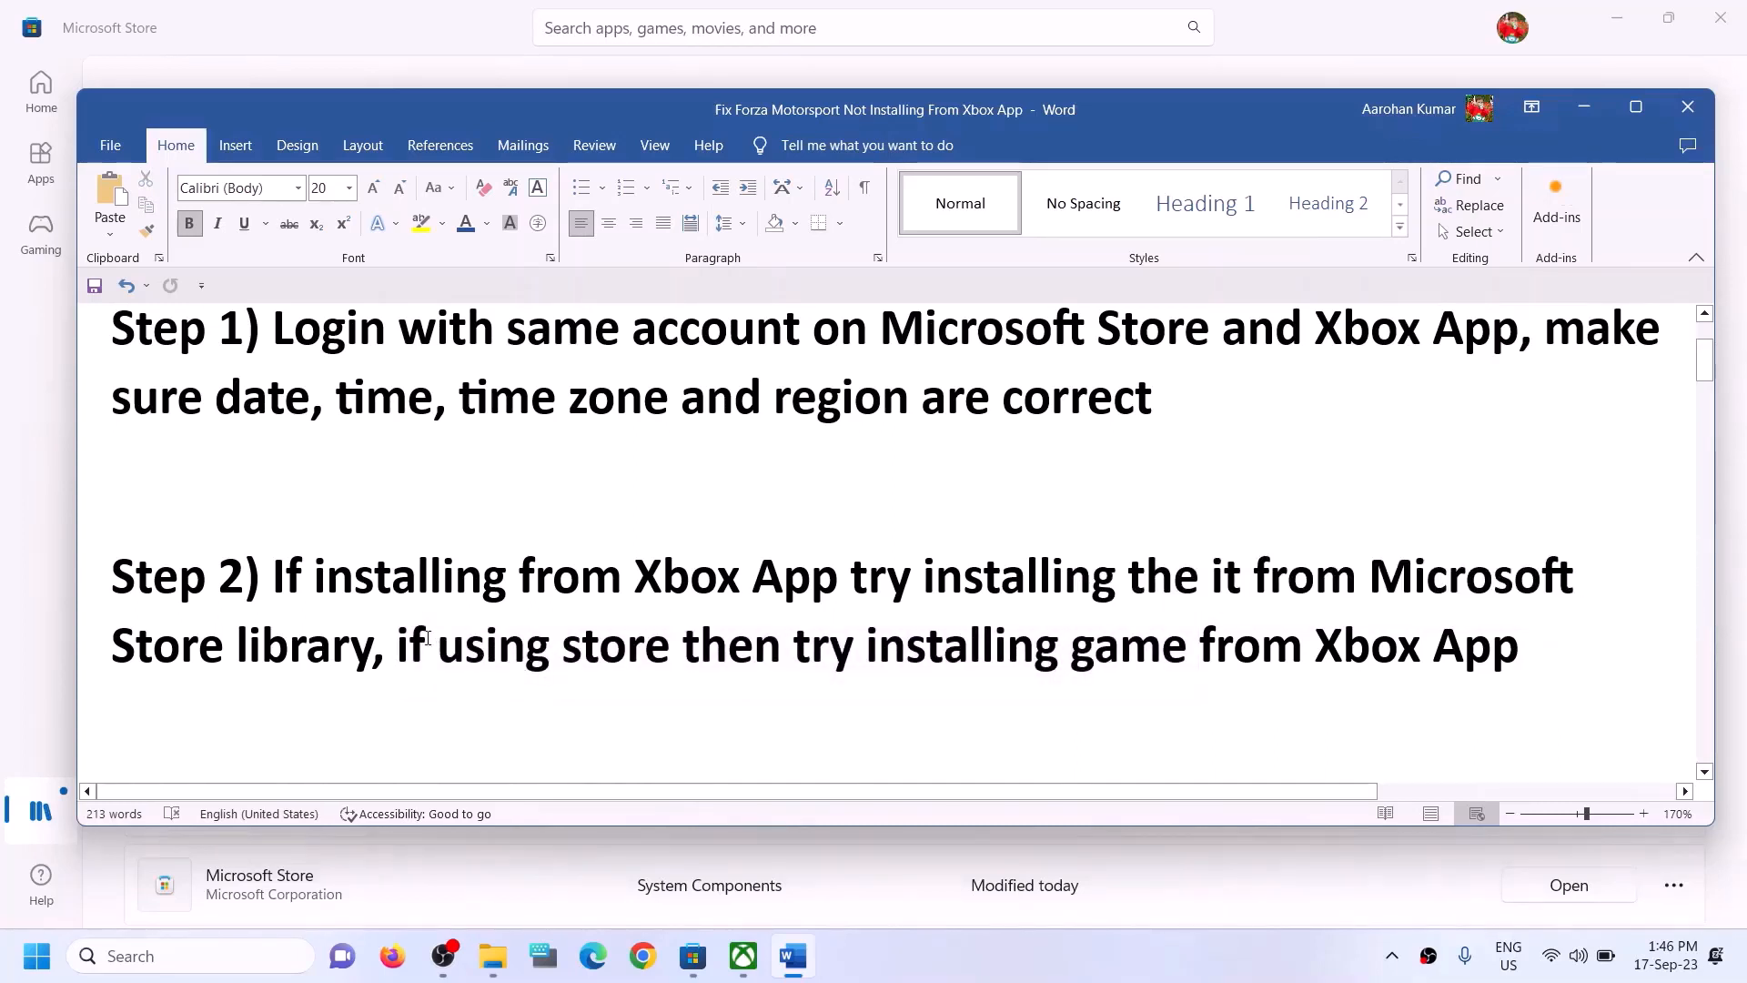
drag(398, 648, 682, 648)
drag(867, 648, 1517, 648)
click(631, 653)
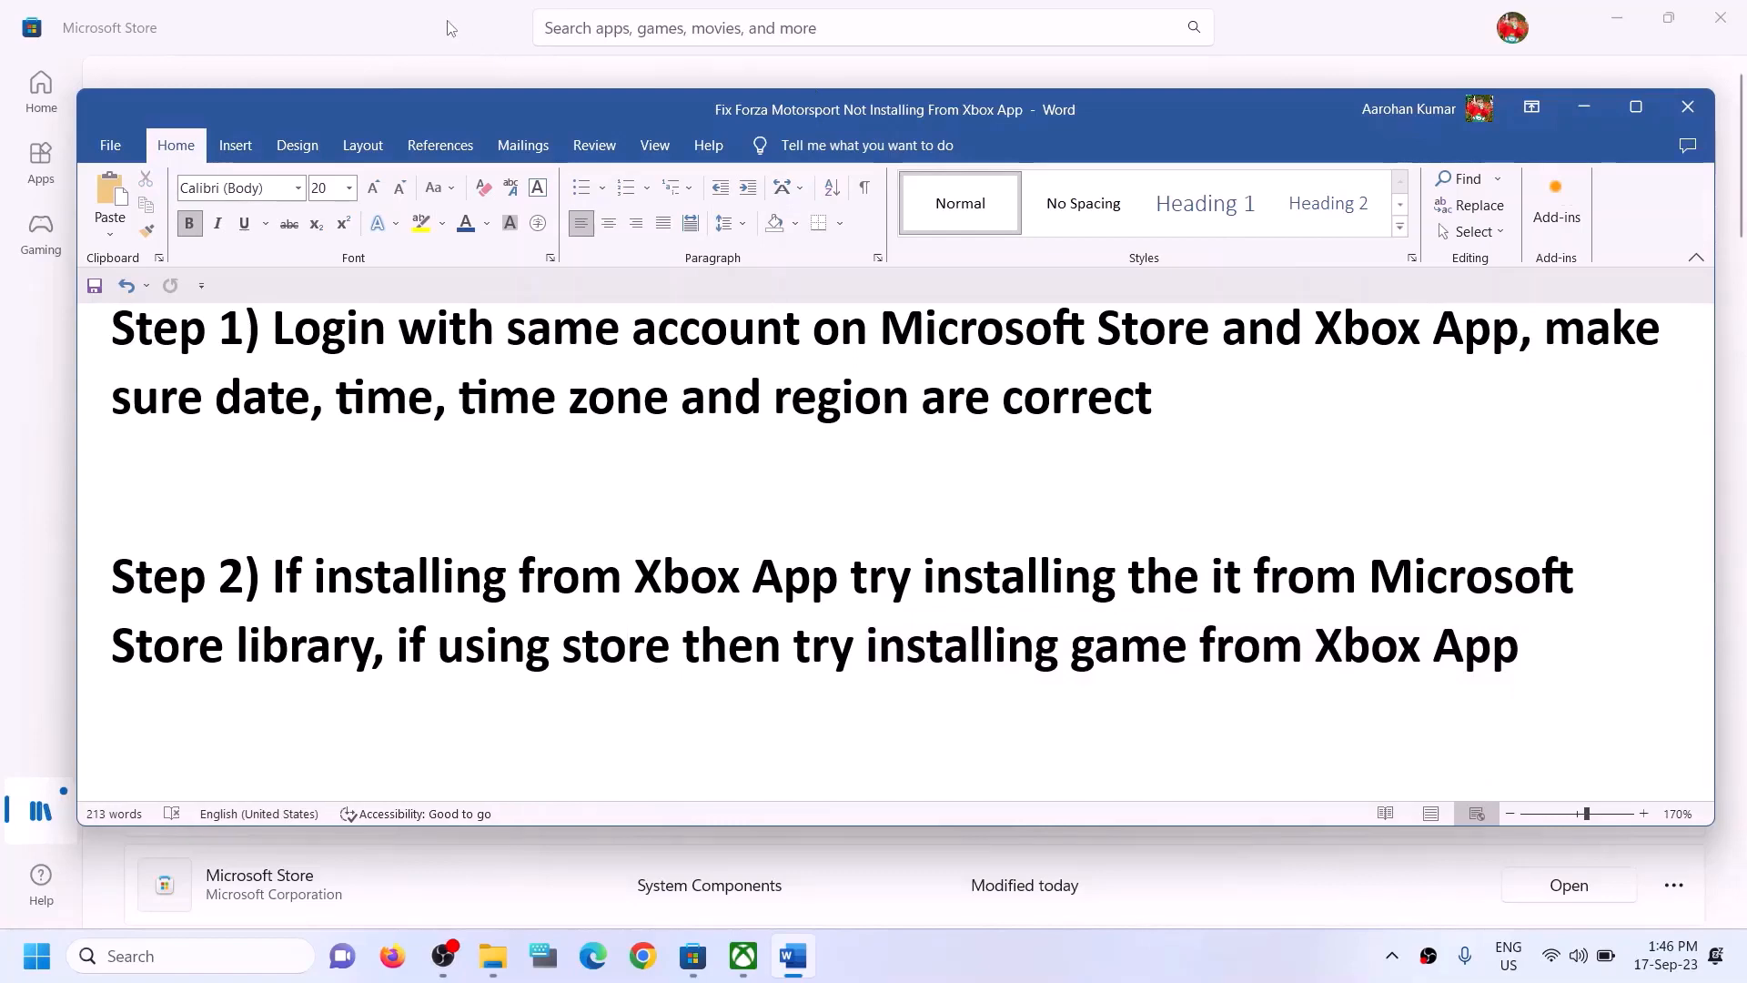
click(5, 250)
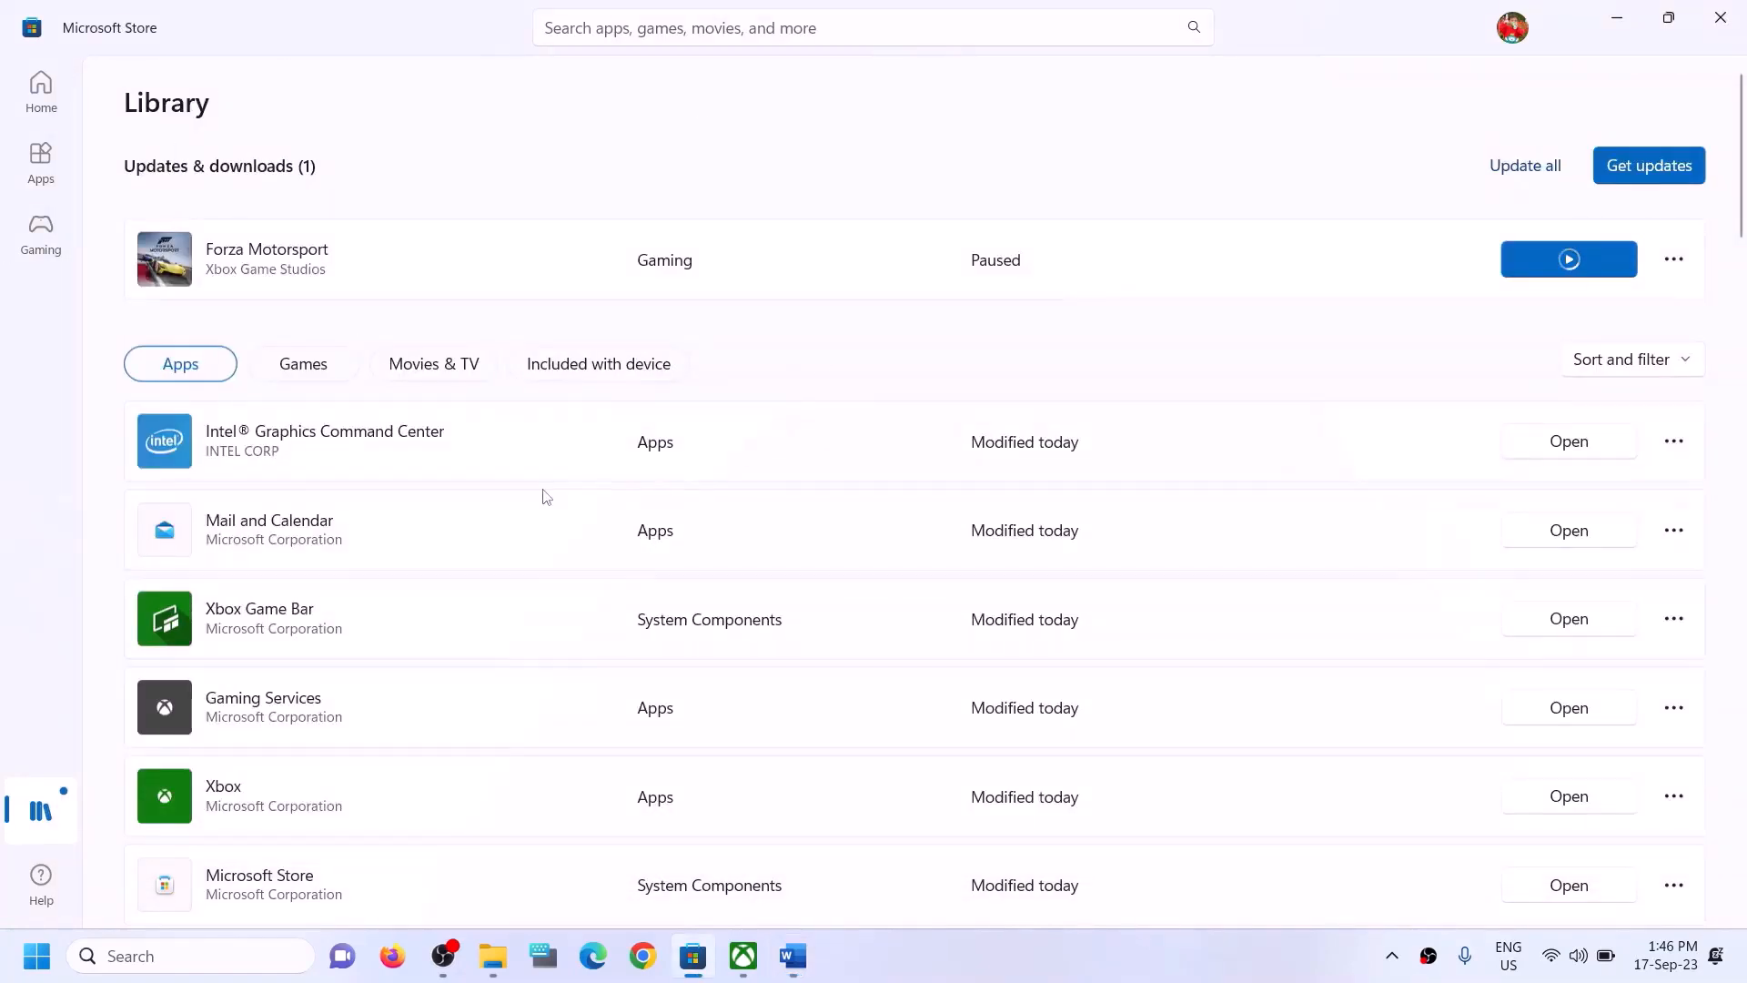
click(743, 956)
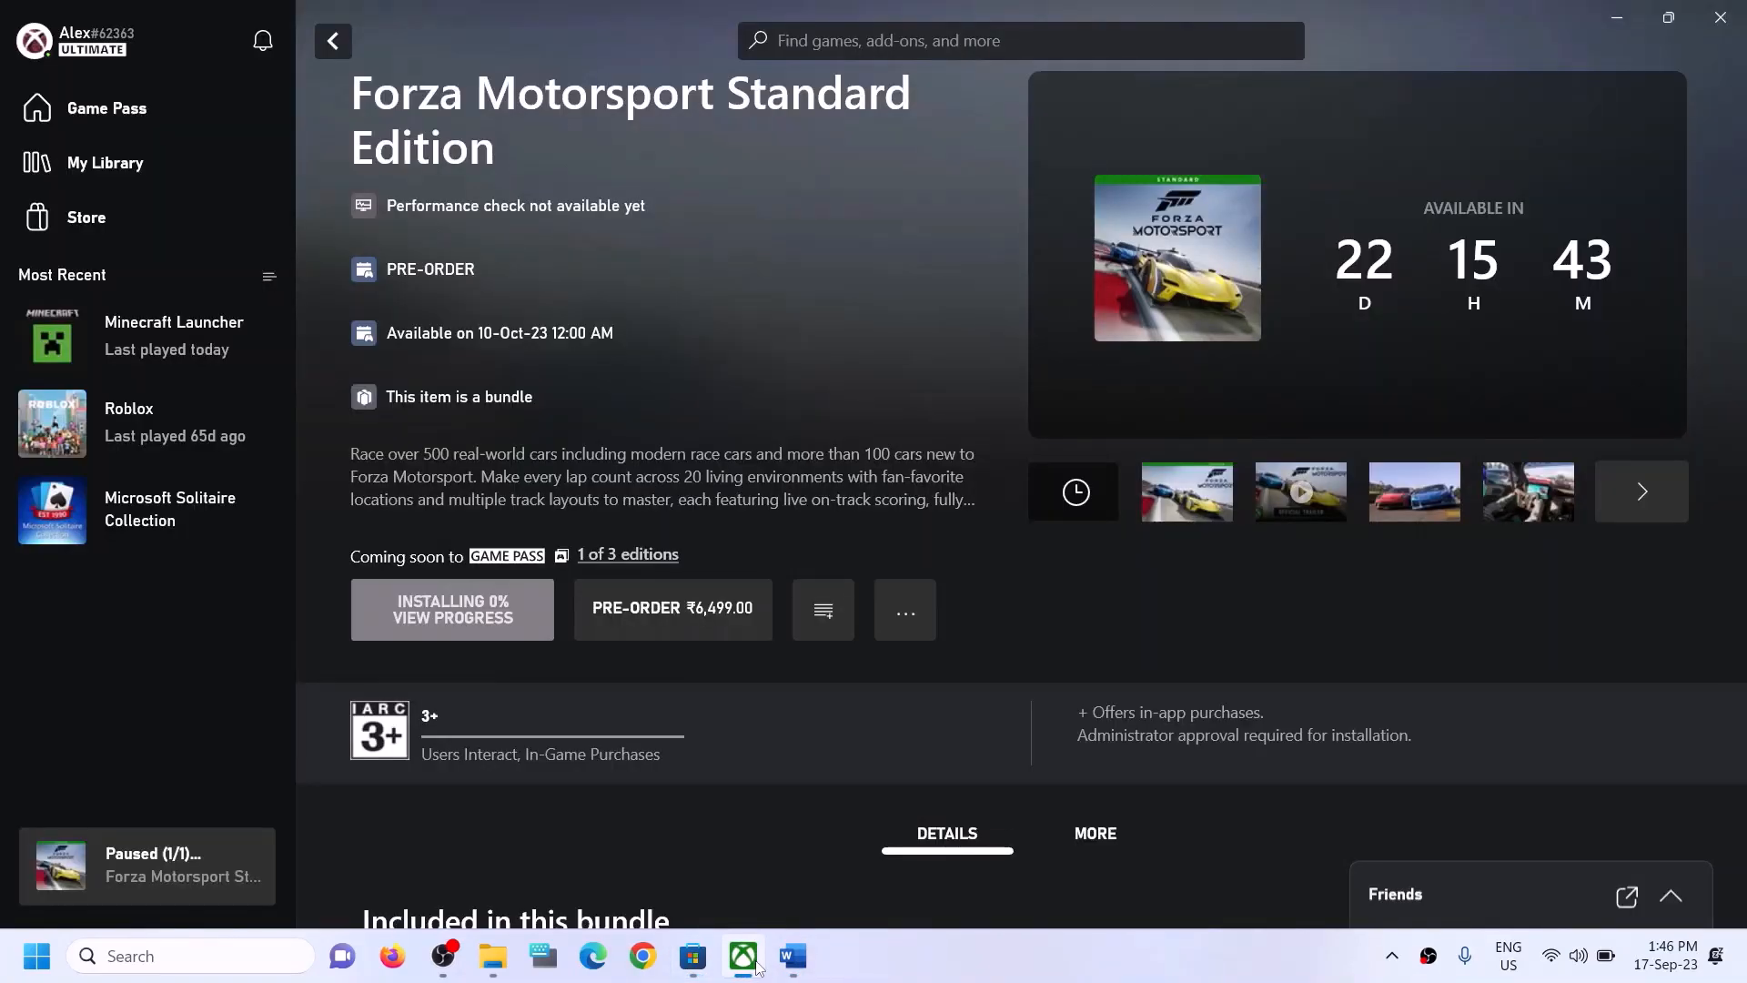
- Search the Xbox app for "forza" and close the suggestions, staying on the Forza Motorsport page
click(904, 40)
text(fo)
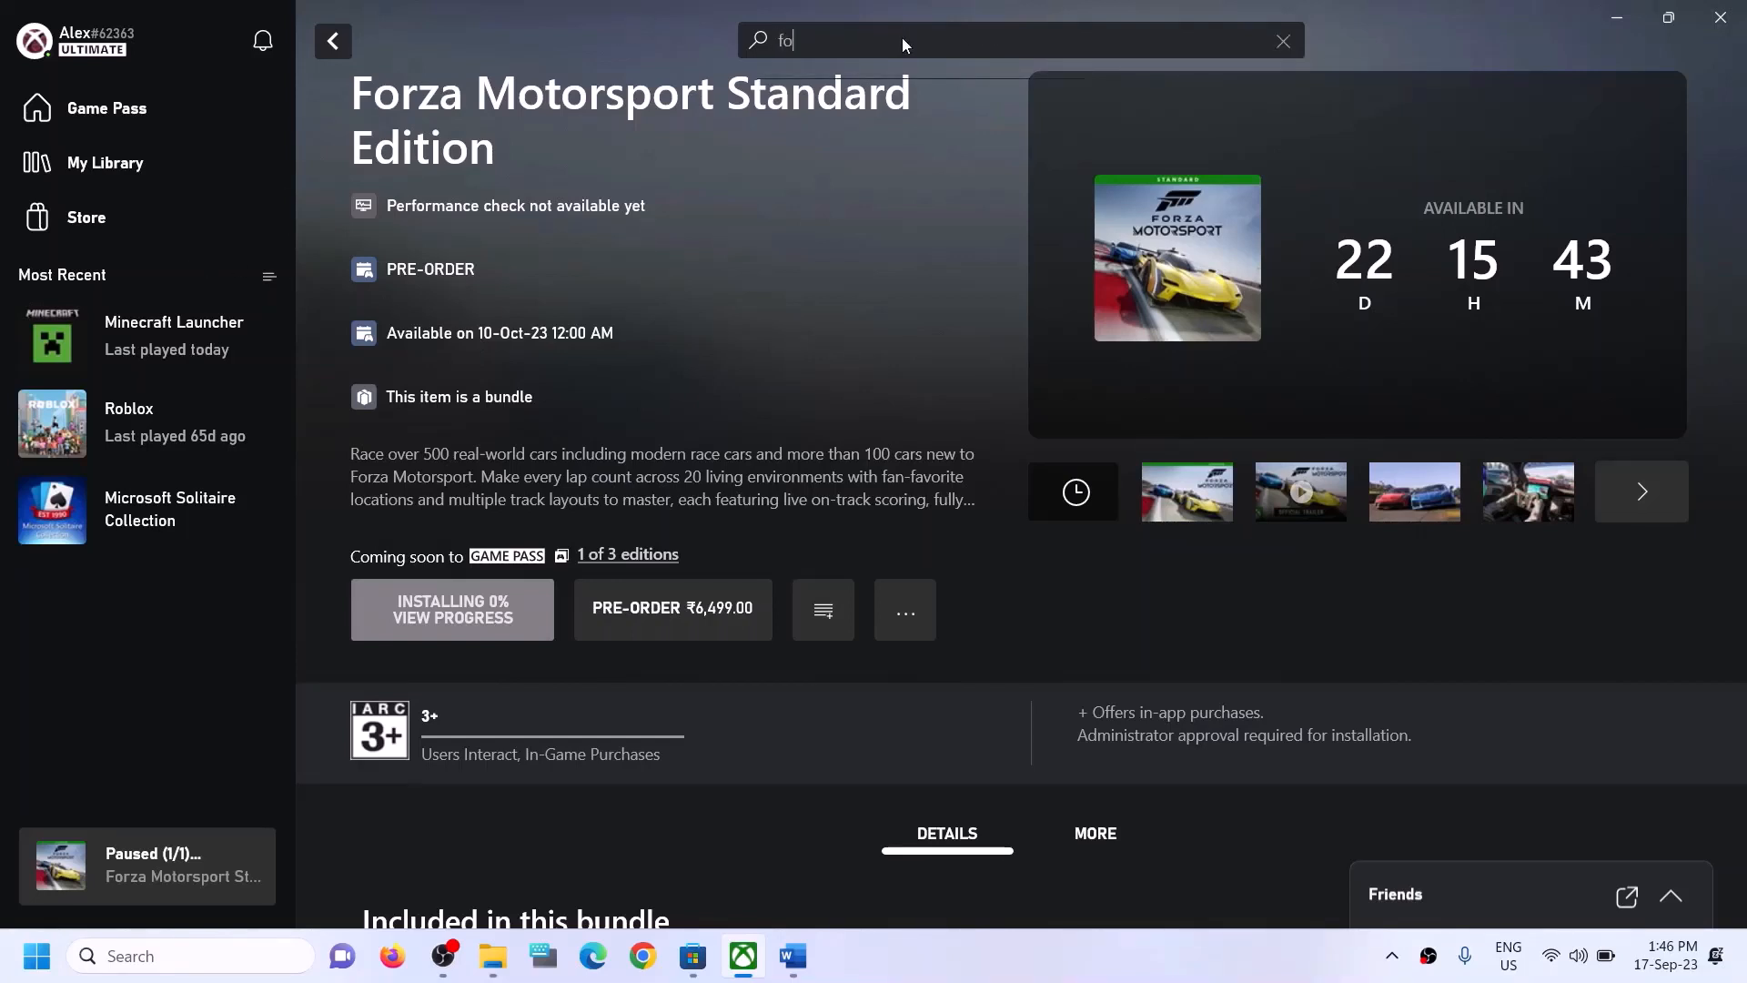
text(rza)
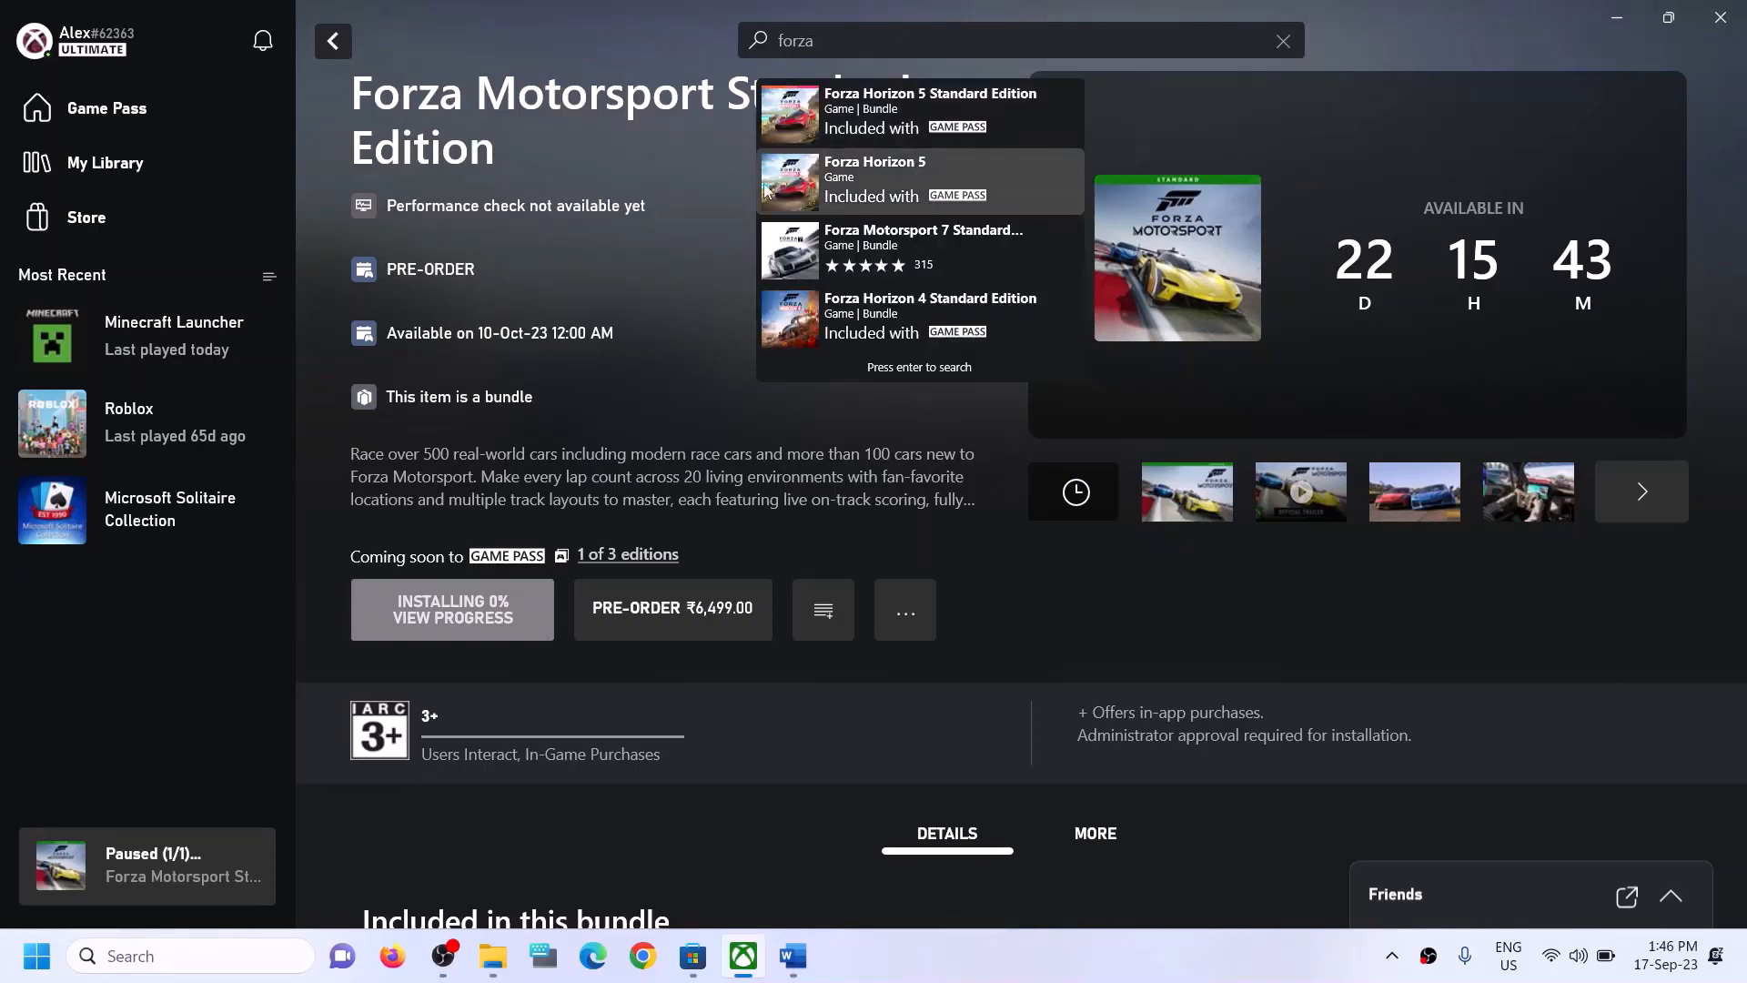
click(717, 390)
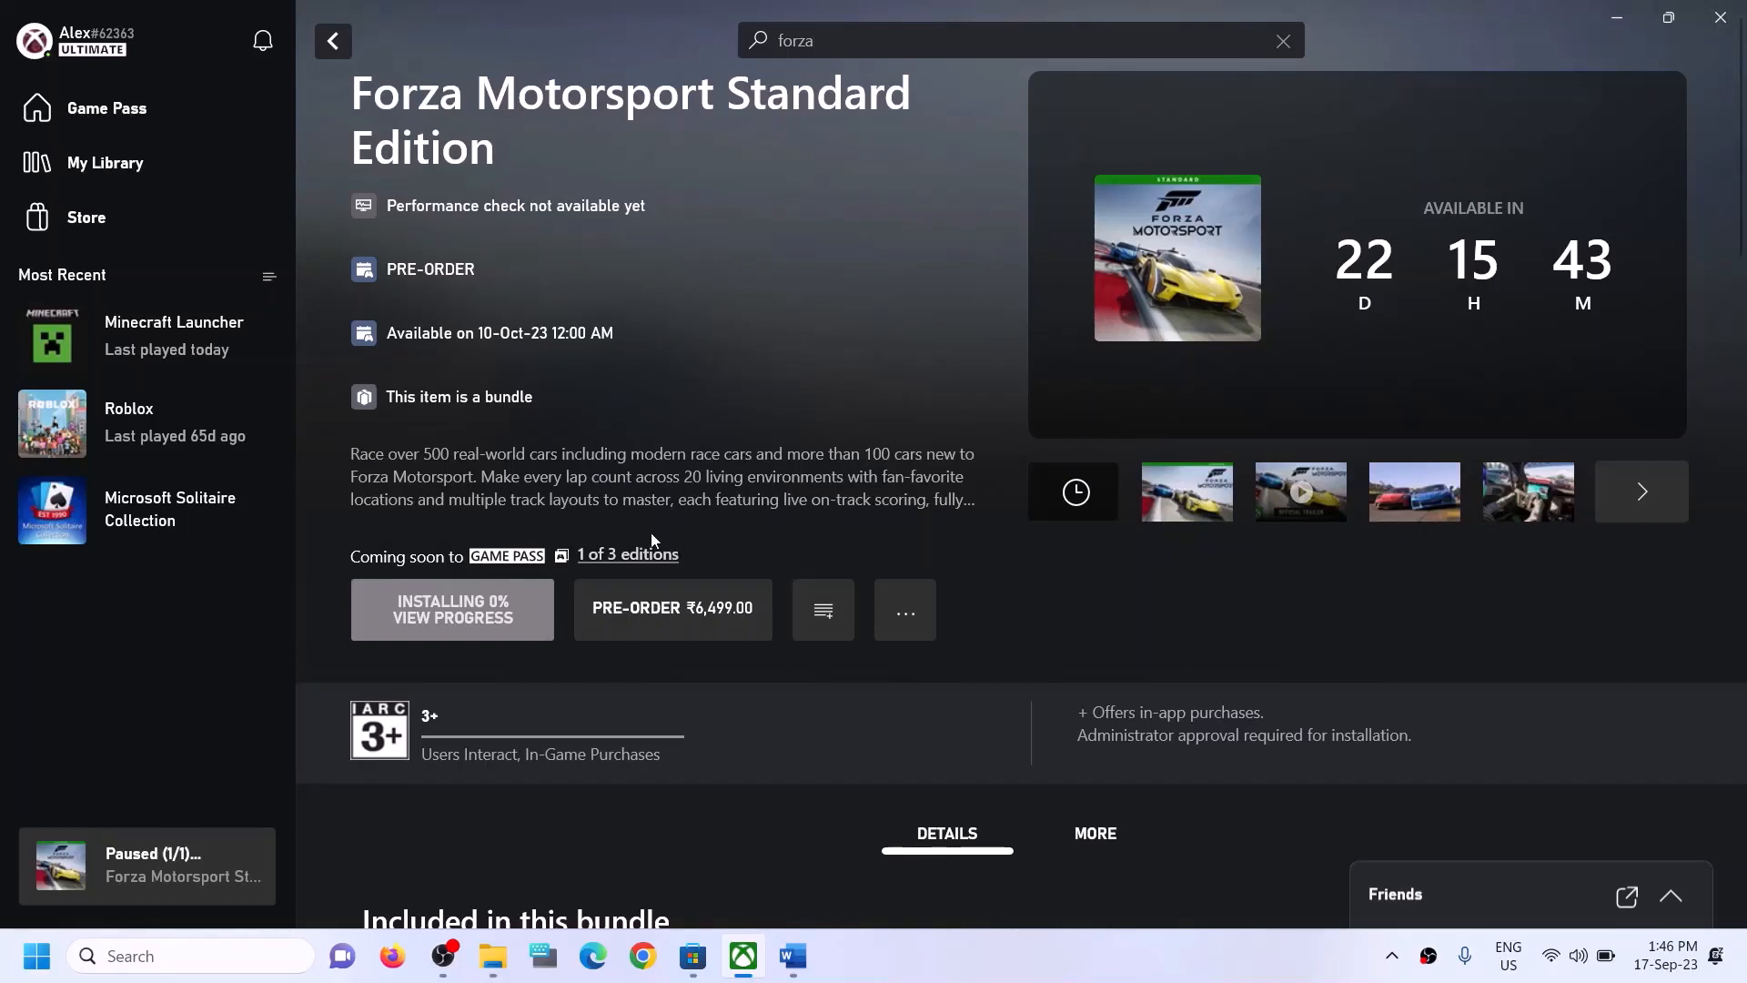
- Look up "xbox" in the Windows search and close the results without opening anything
click(196, 956)
text(xbox)
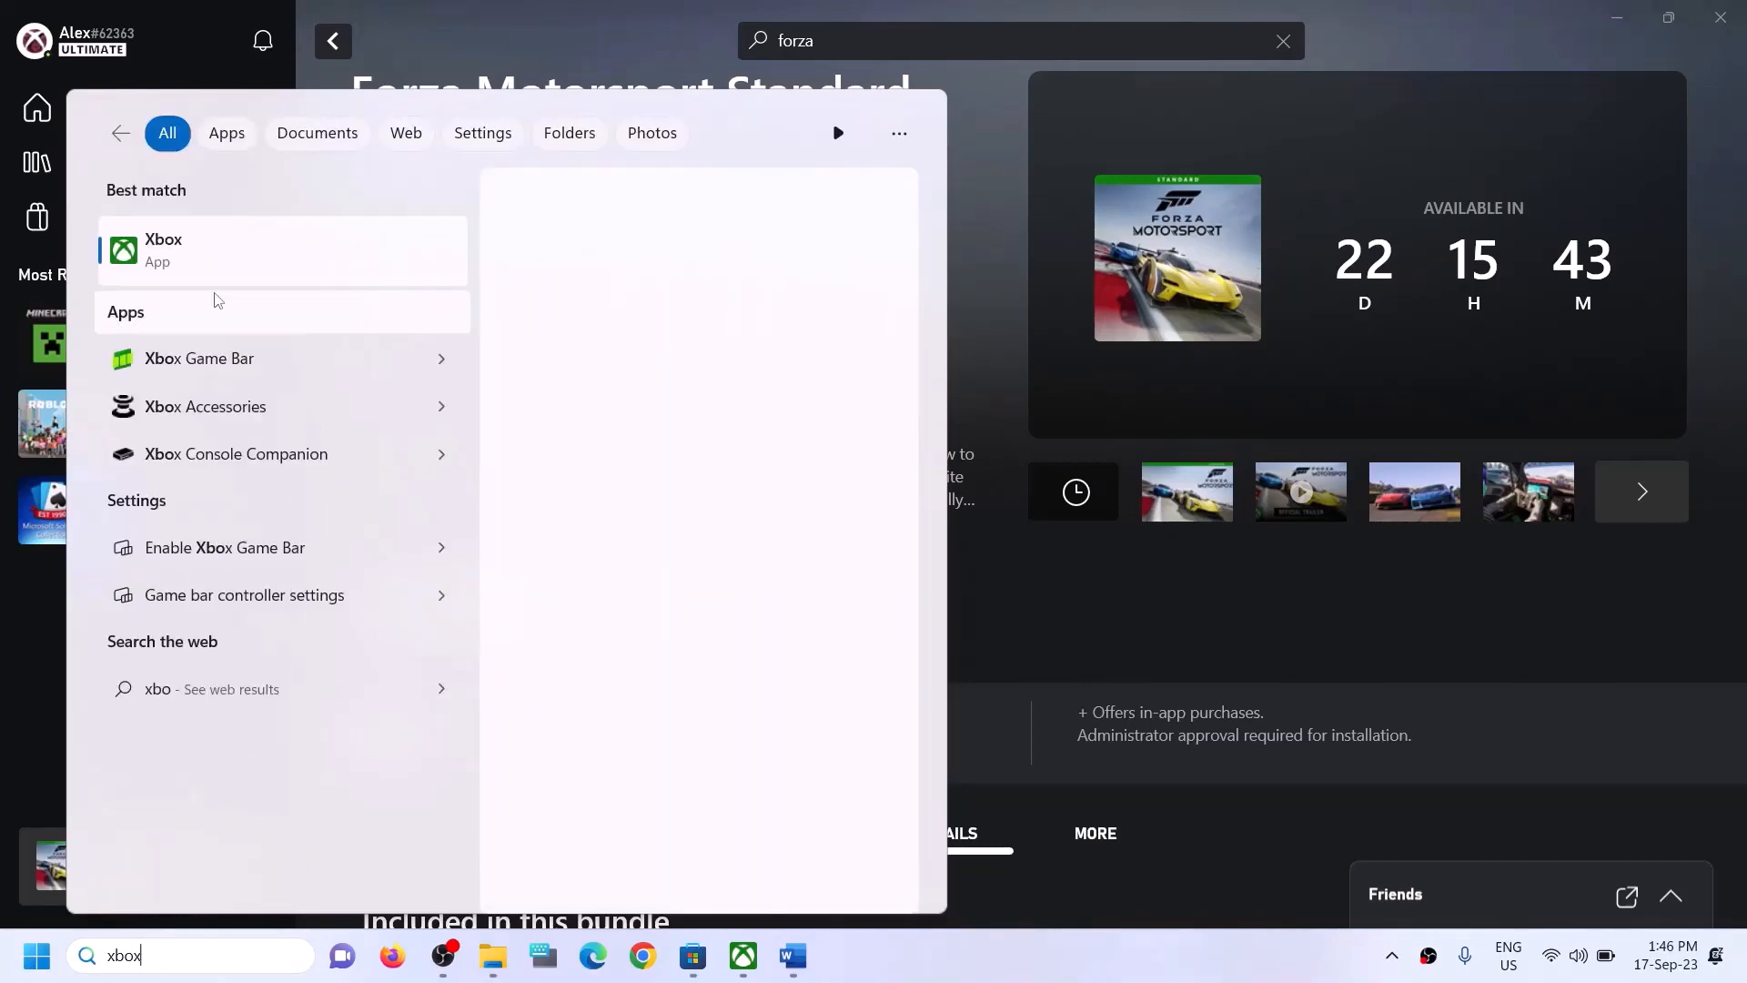
click(980, 232)
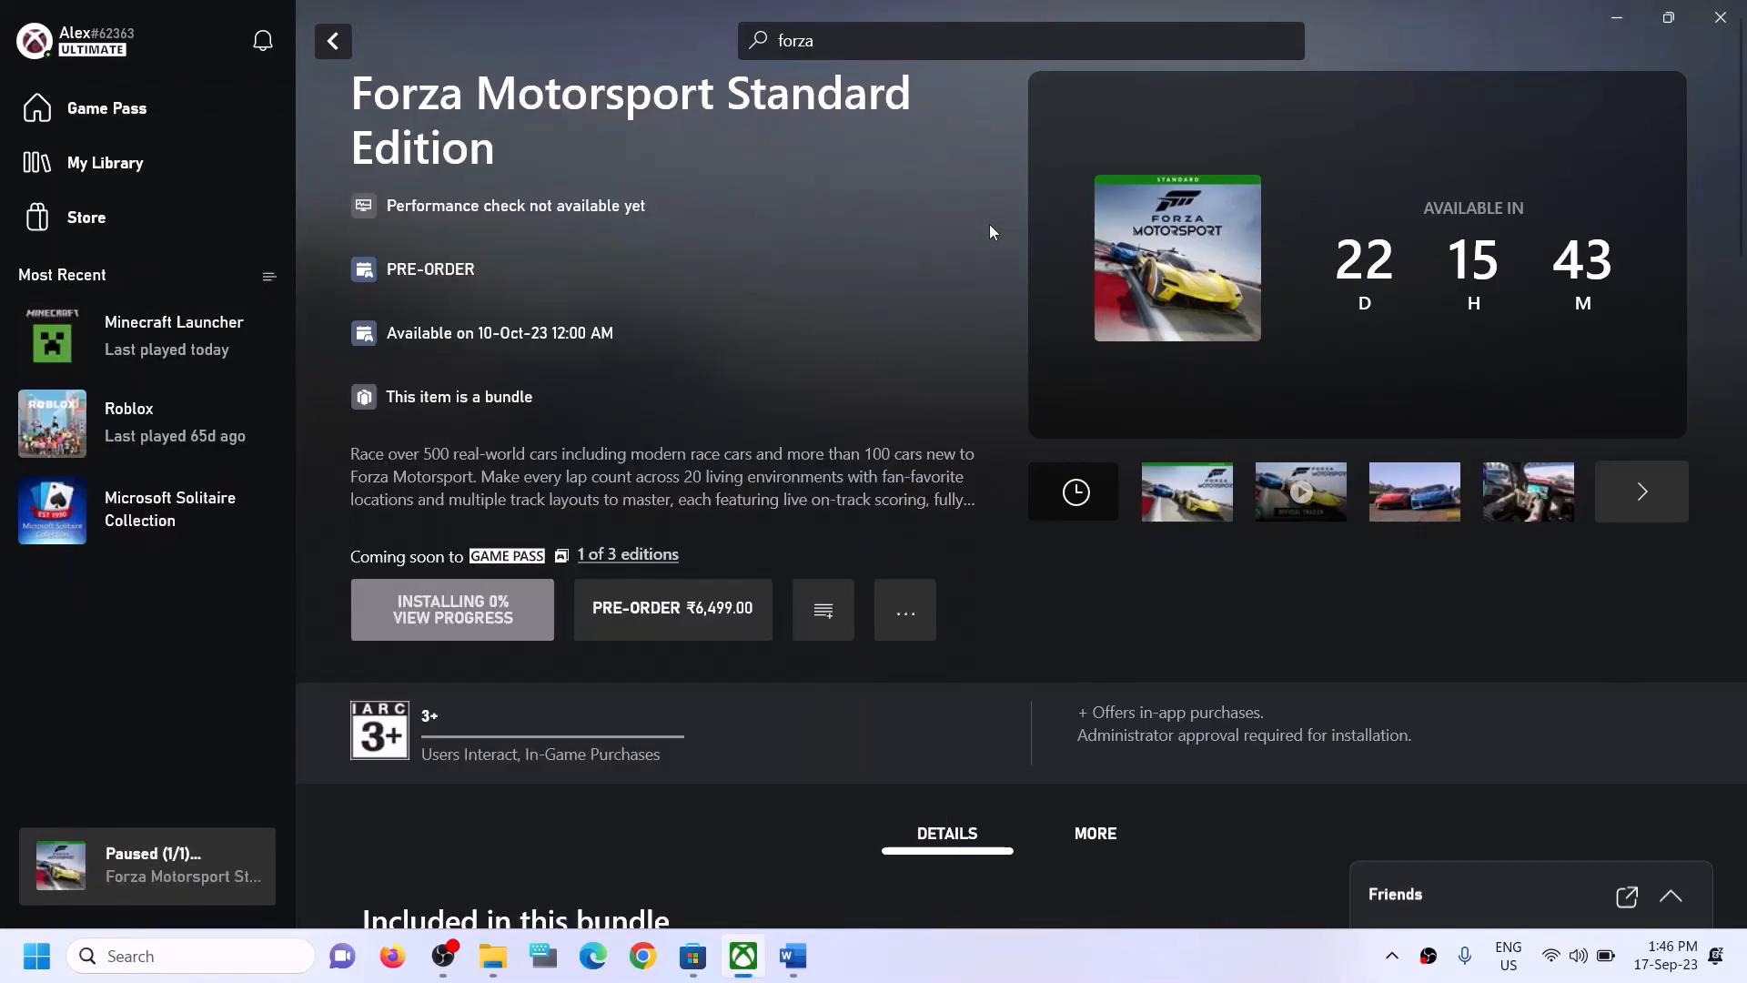
- Switch to the Word document and copy the full Get-AppxPackage PowerShell command under Step 3
click(792, 956)
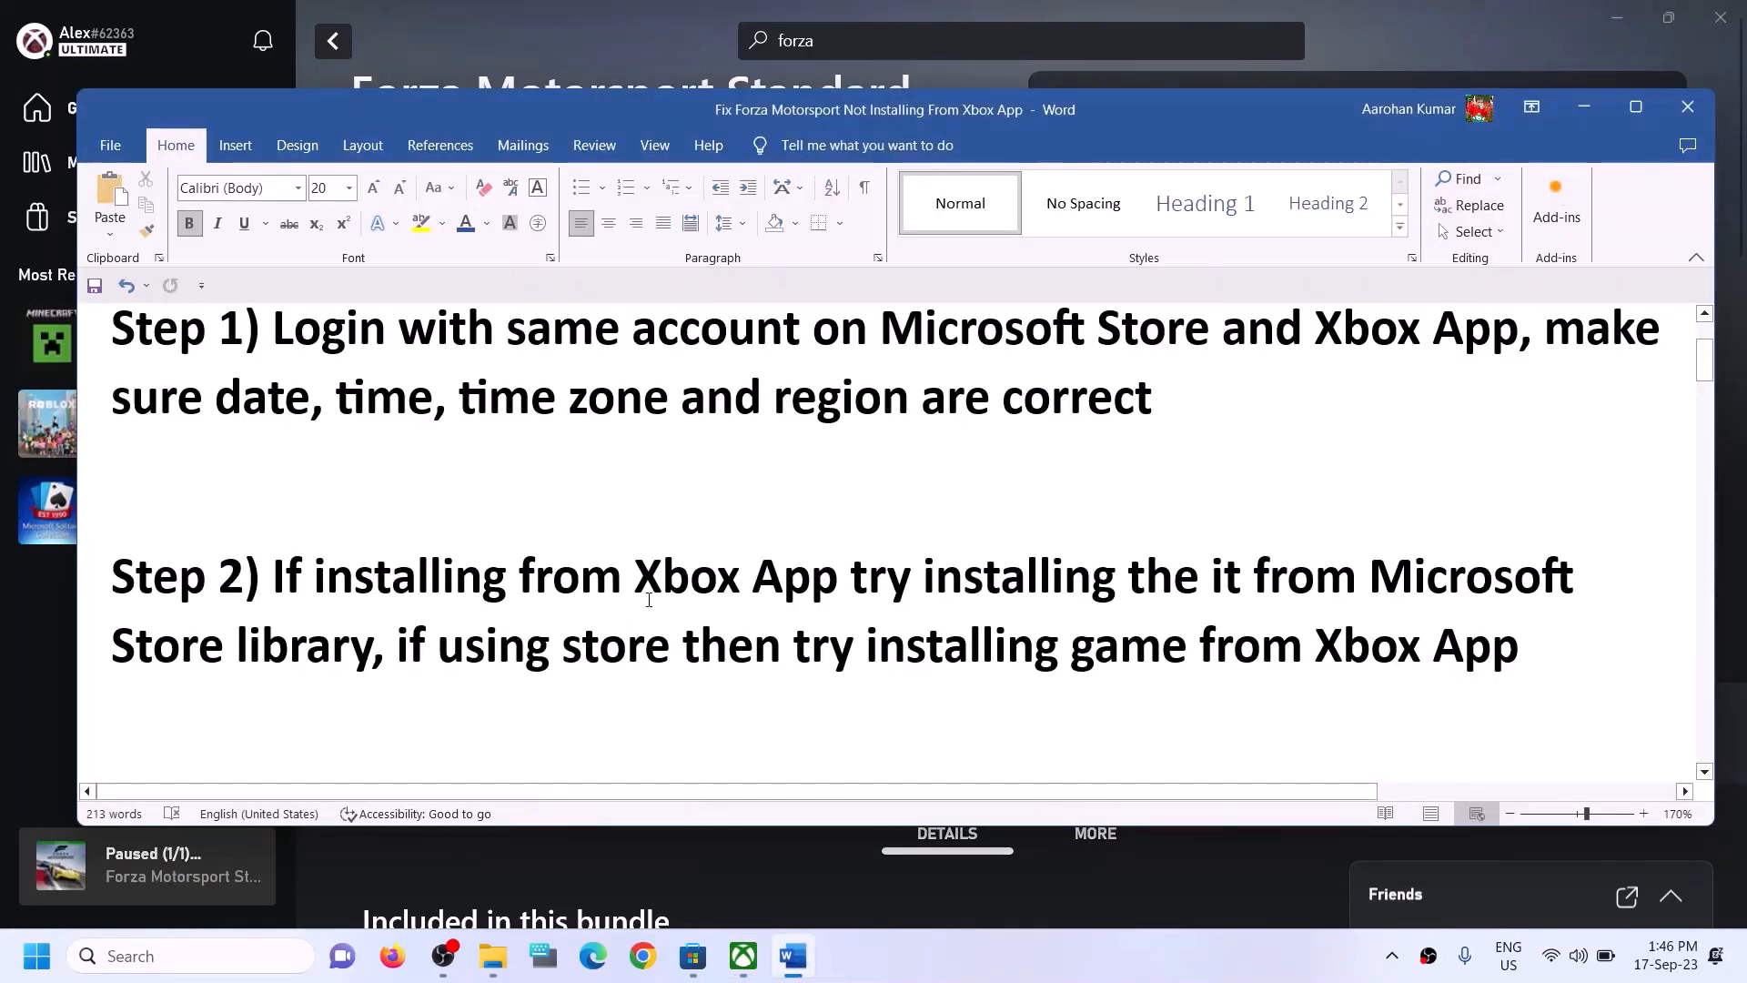
scroll(649, 600, down, 5)
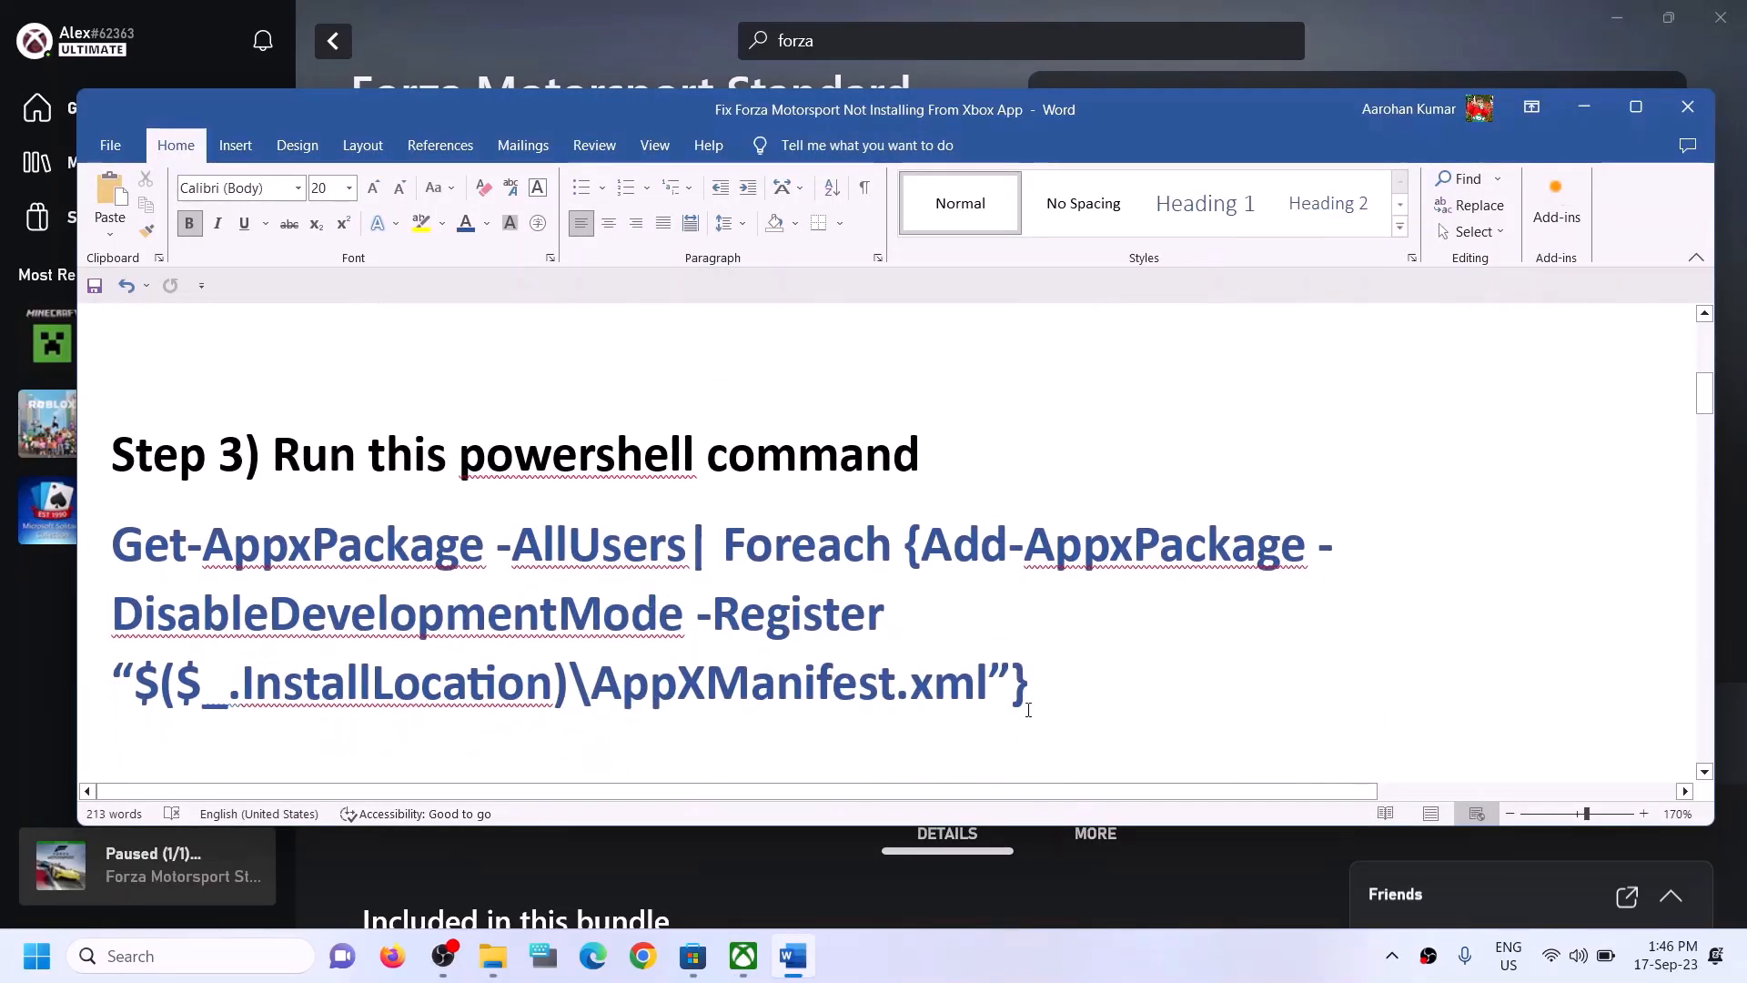
drag(1046, 681, 178, 576)
right_click(179, 576)
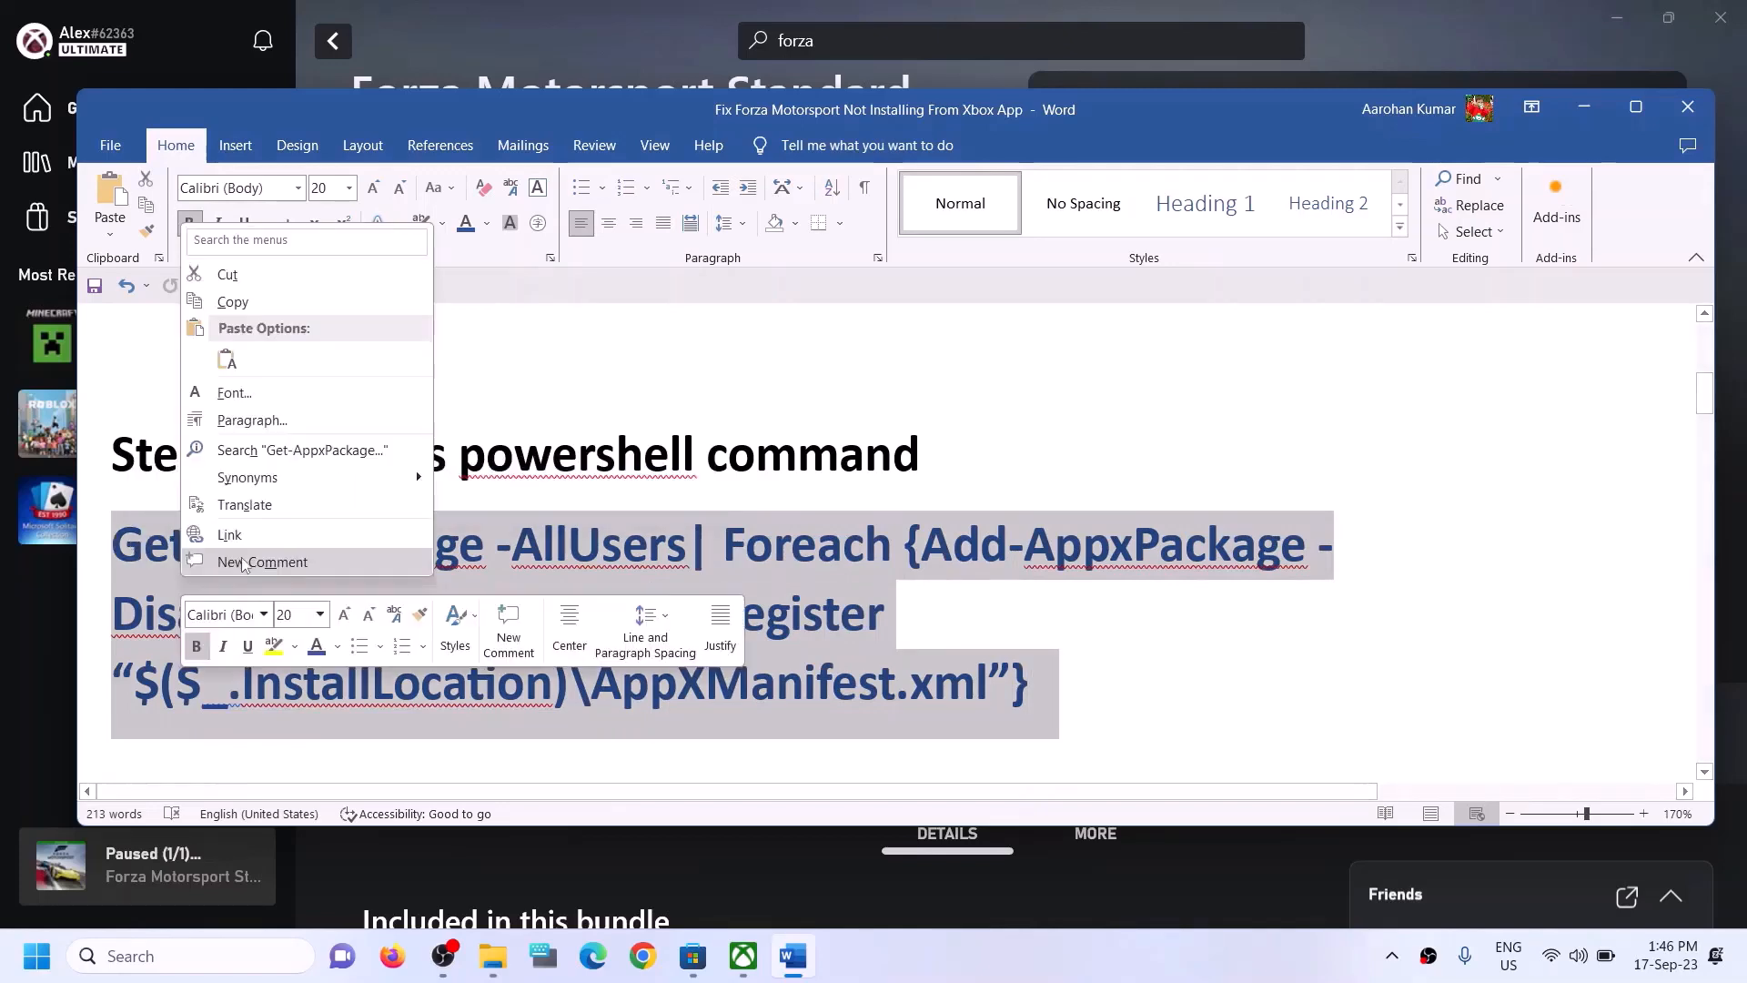
click(223, 301)
- Open Windows PowerShell as administrator, allow it to make changes, and run the copied Get-AppxPackage command
click(180, 955)
text(po)
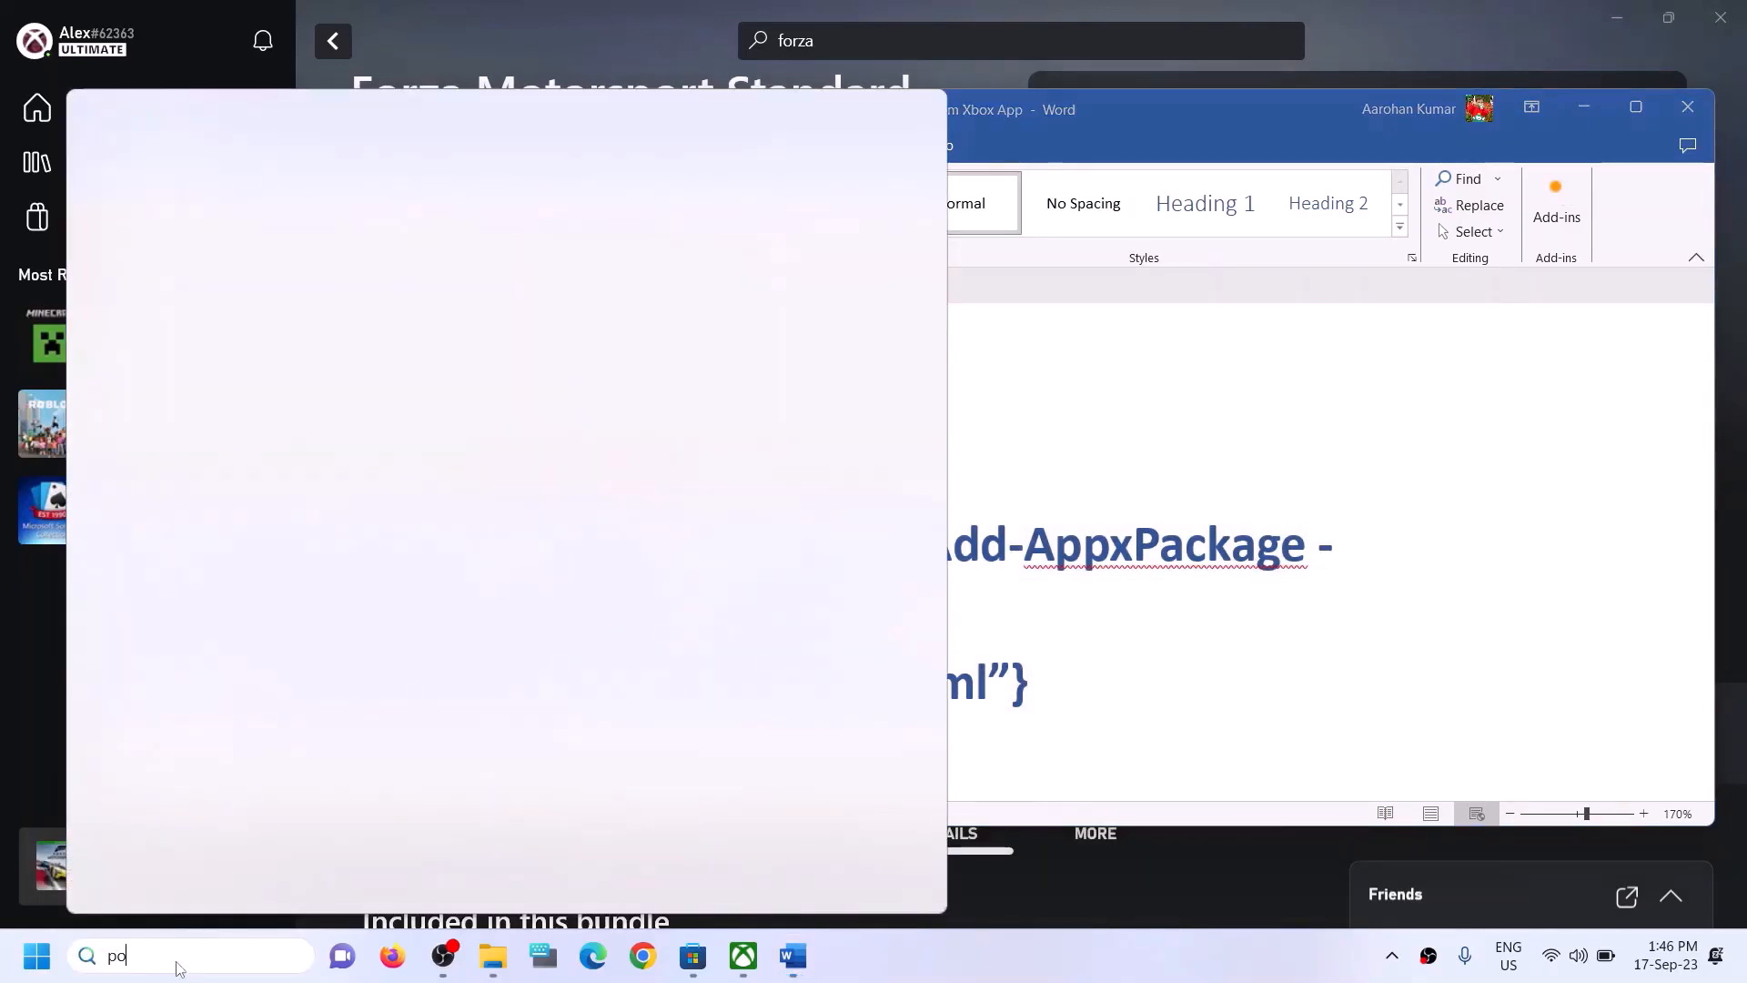
text(wers)
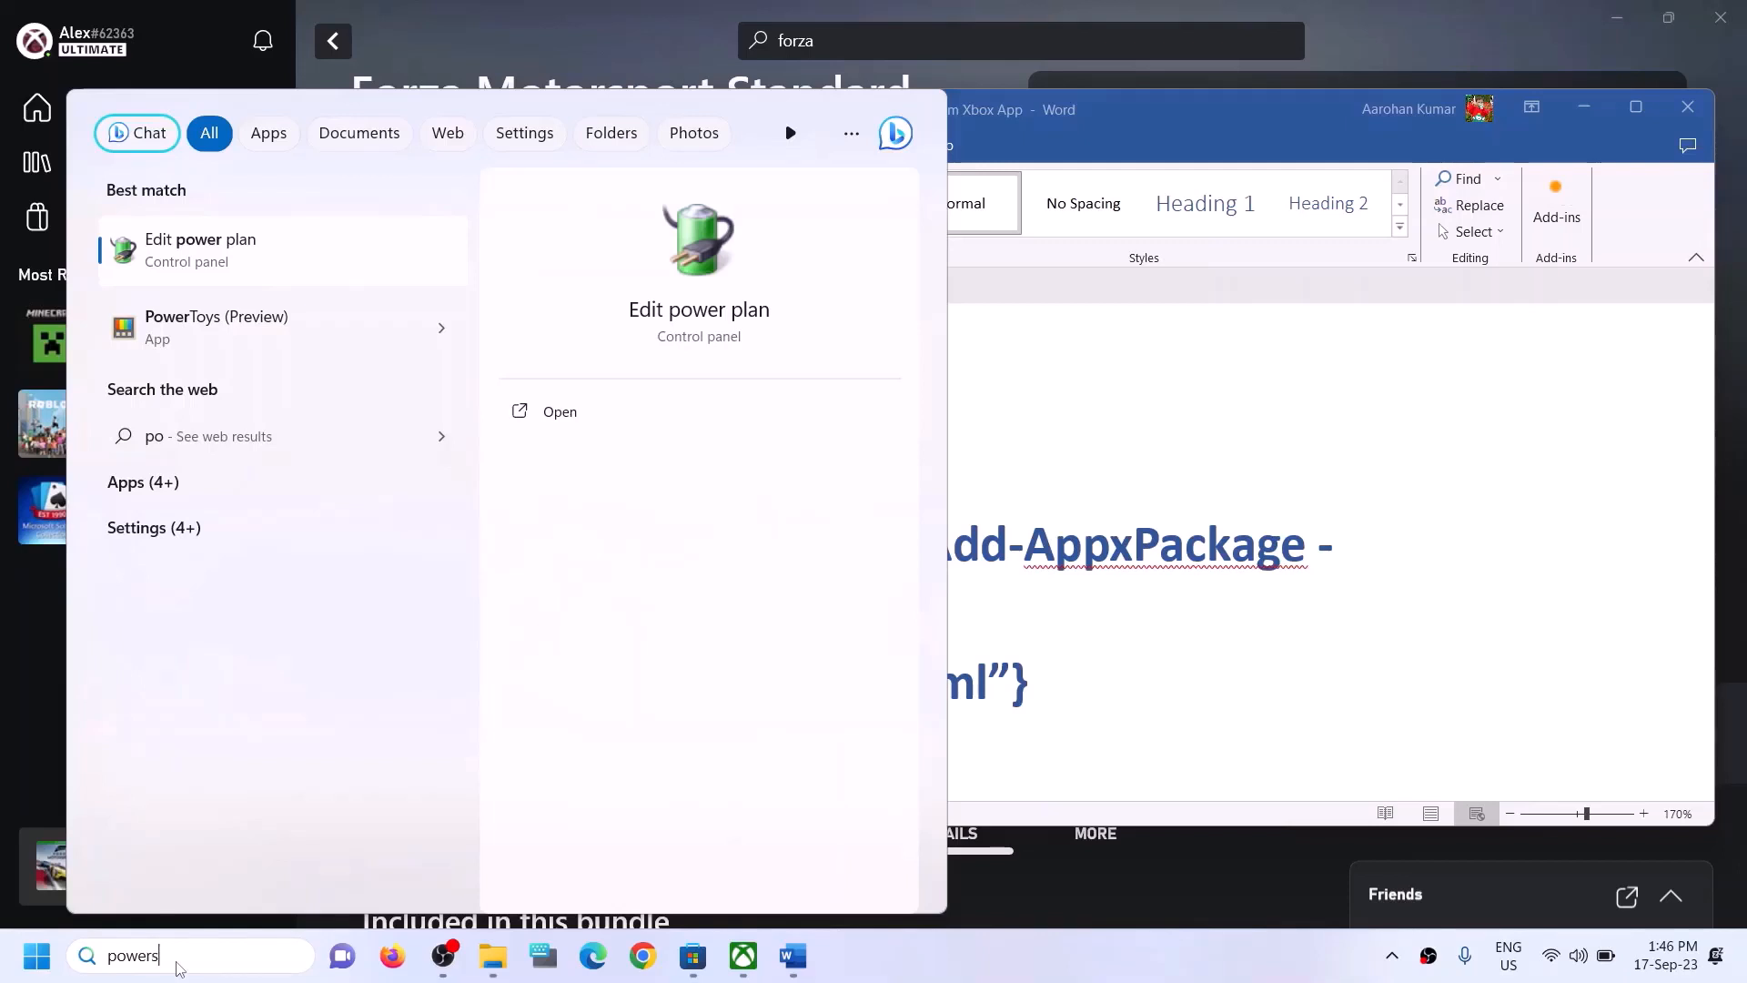
text(hell)
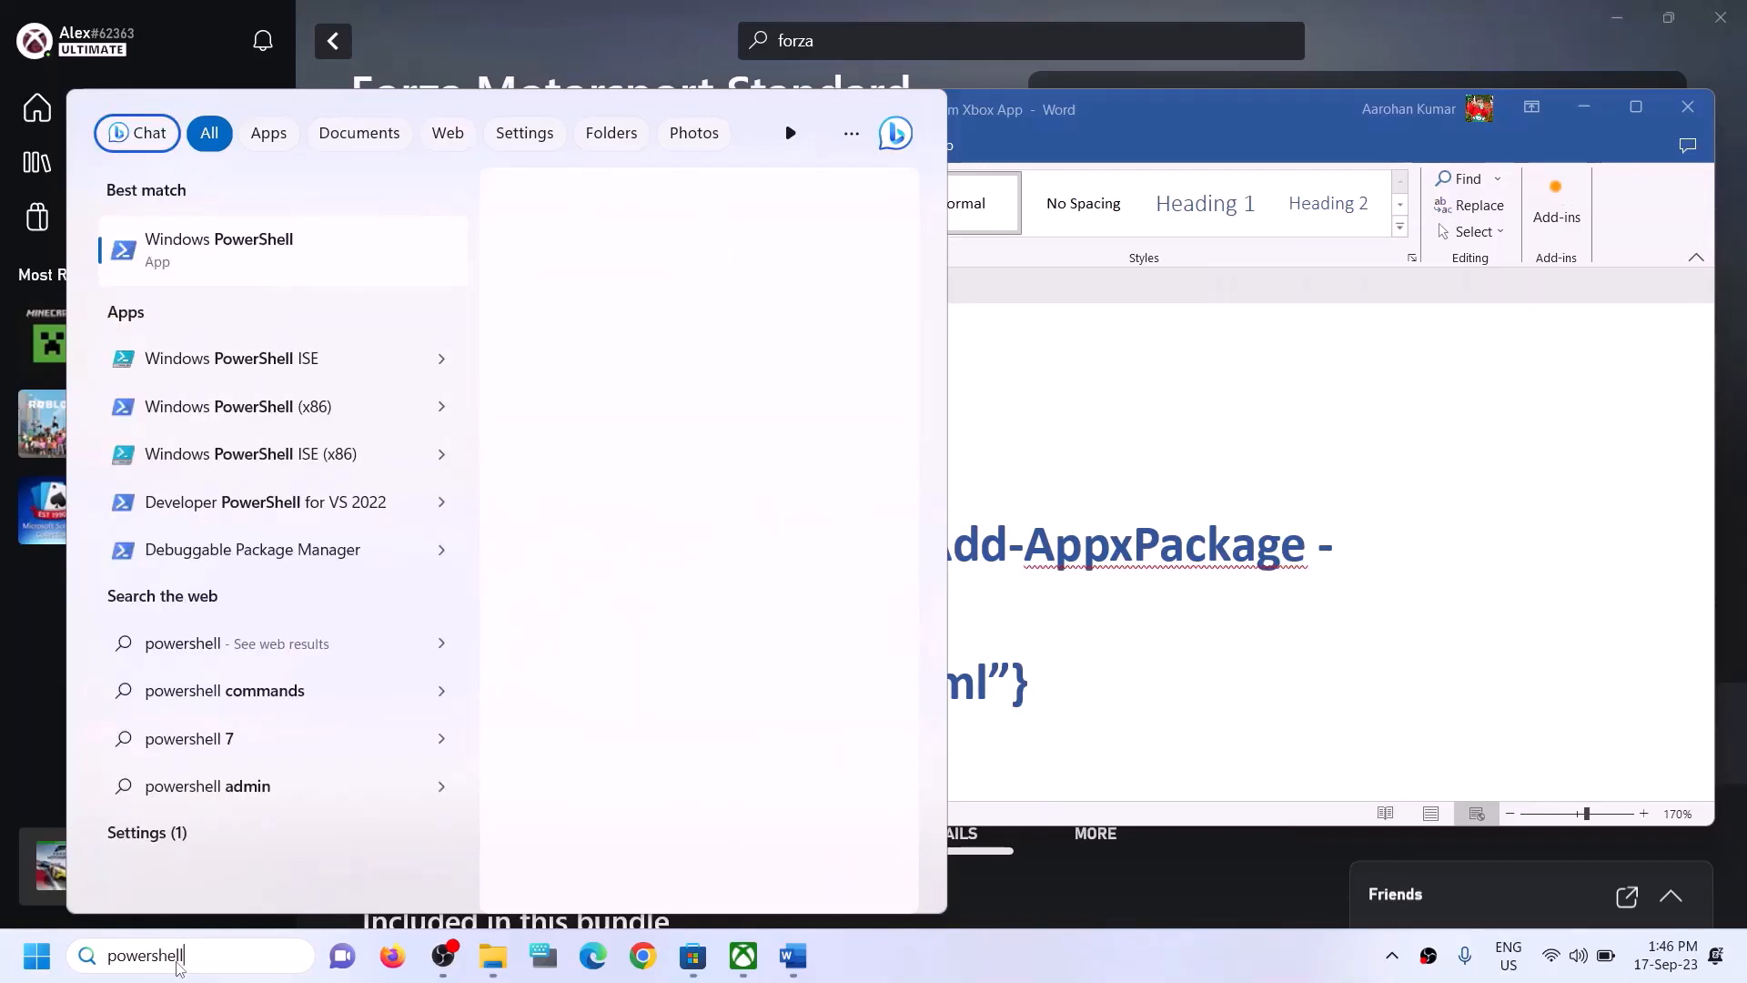
right_click(391, 287)
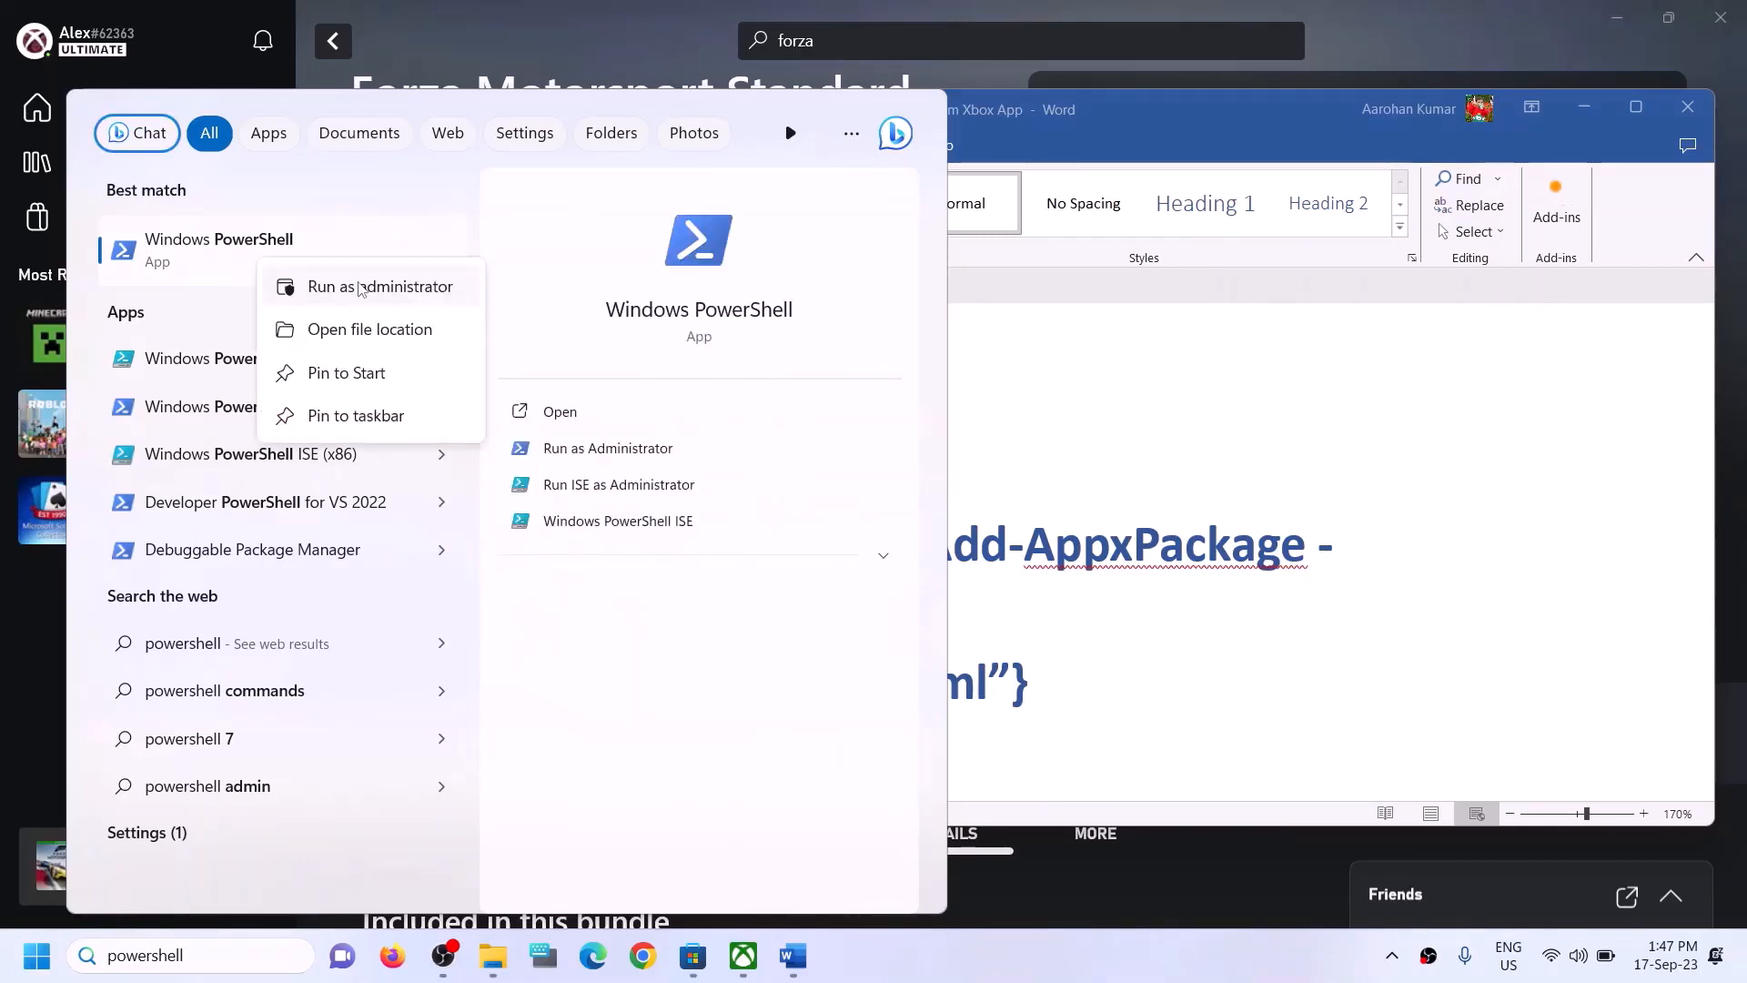
click(361, 288)
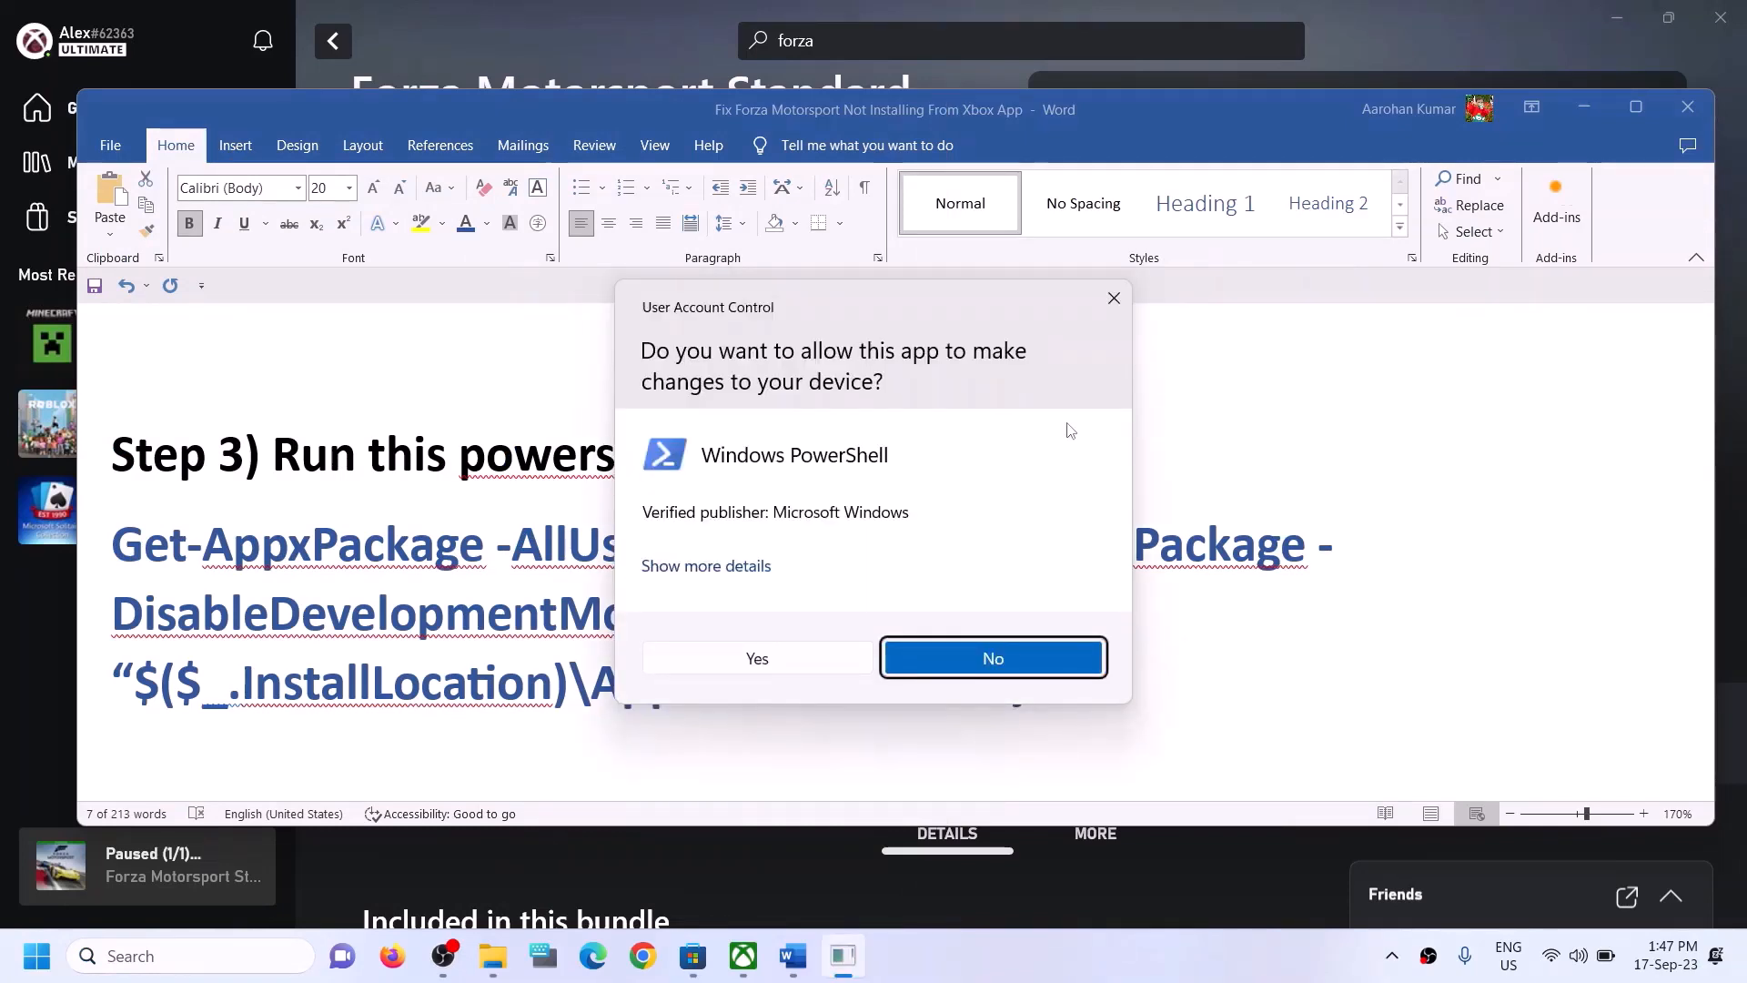
click(757, 658)
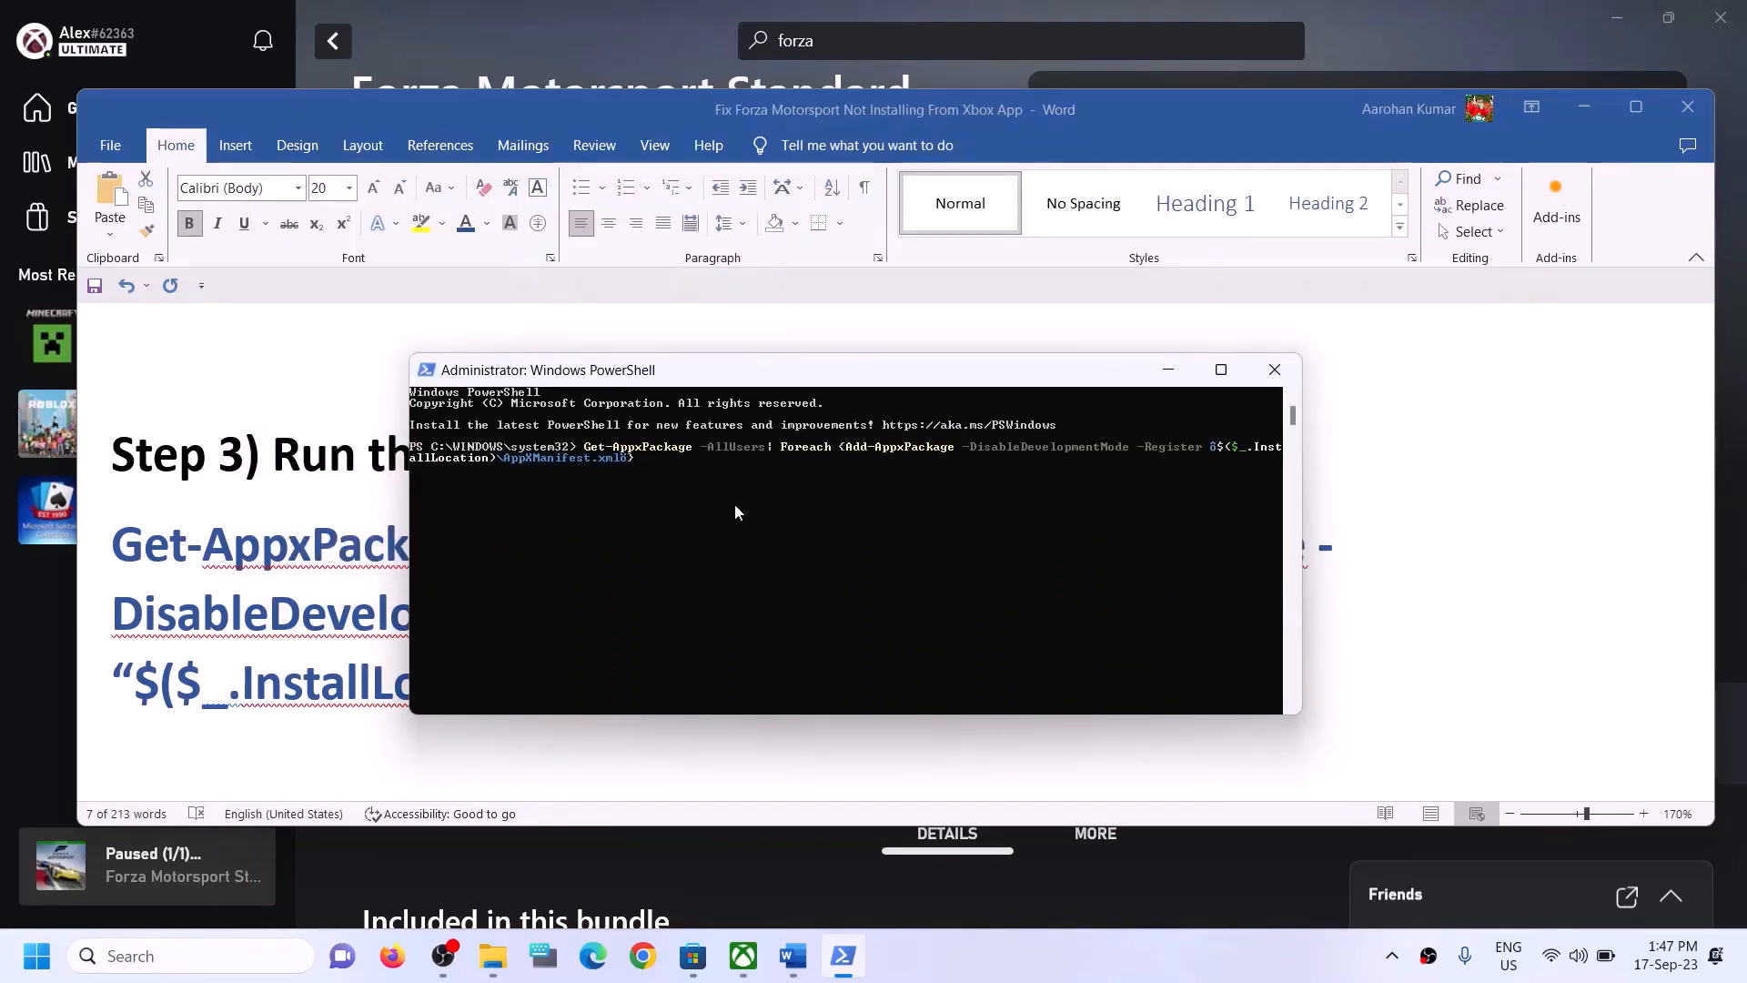
key(Return)
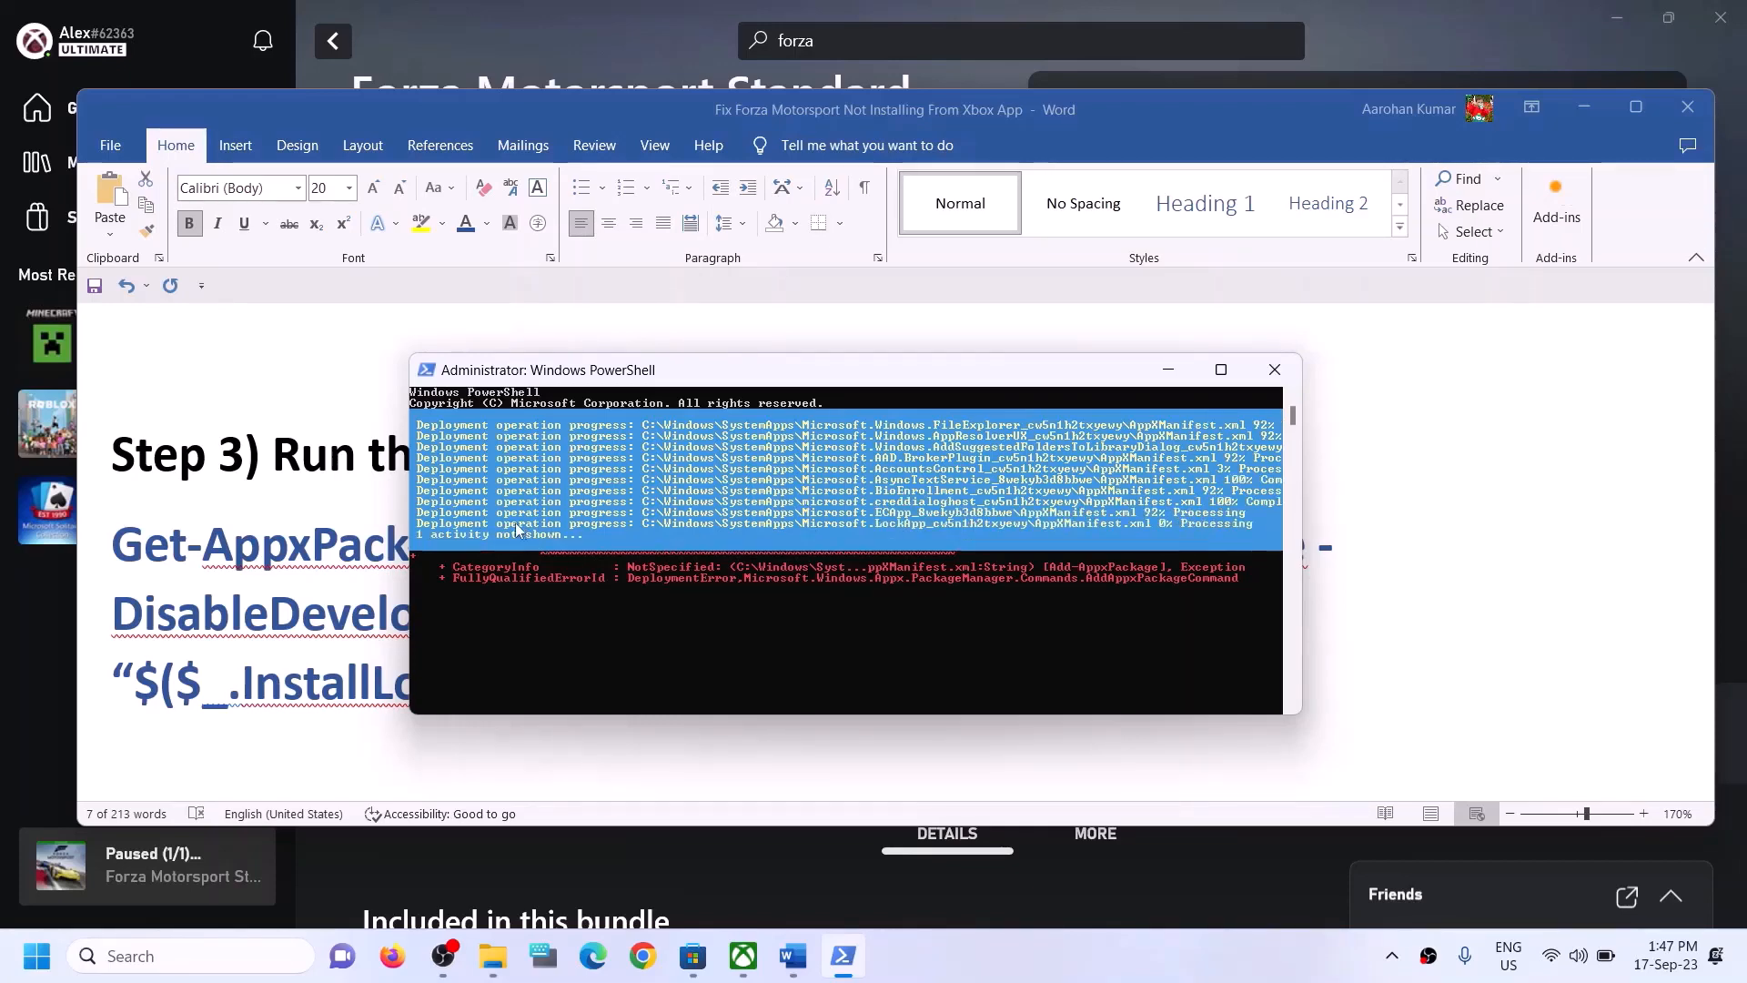
- Return to the Word document and highlight the Step 4 heading text "Delete Microsoft Store Local Cache Files"
click(1433, 503)
scroll(499, 522, down, 5)
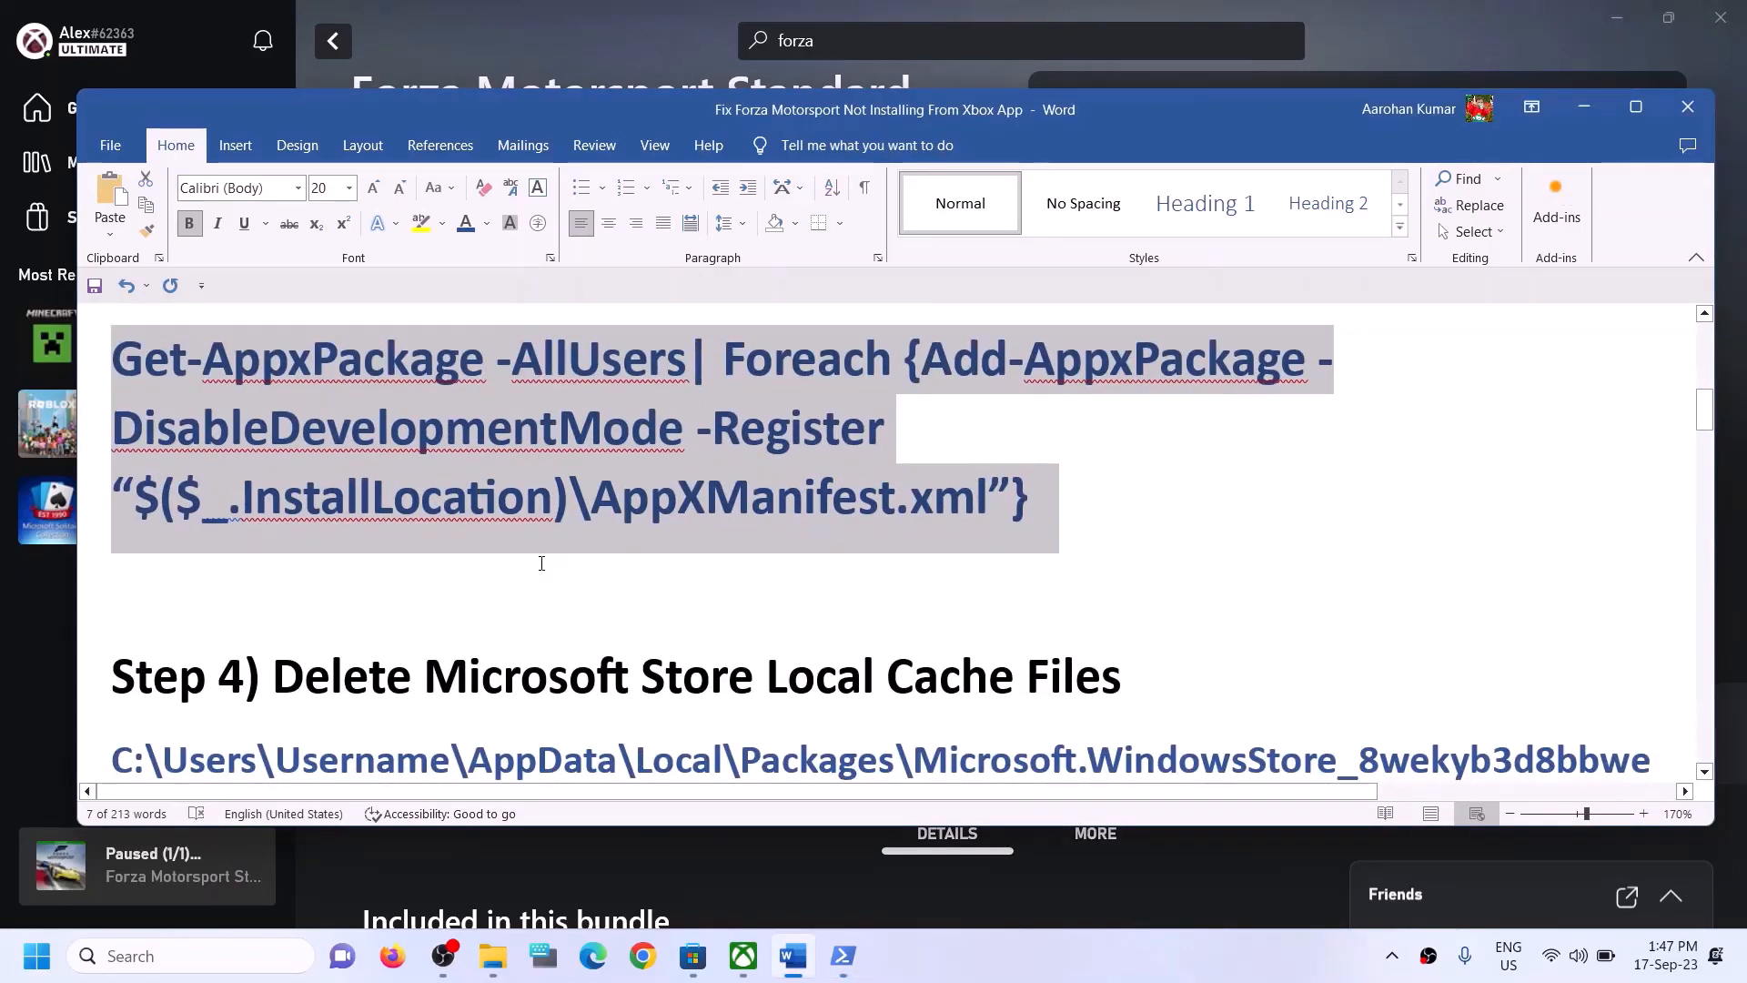
scroll(557, 593, up, 1)
drag(273, 582, 1121, 586)
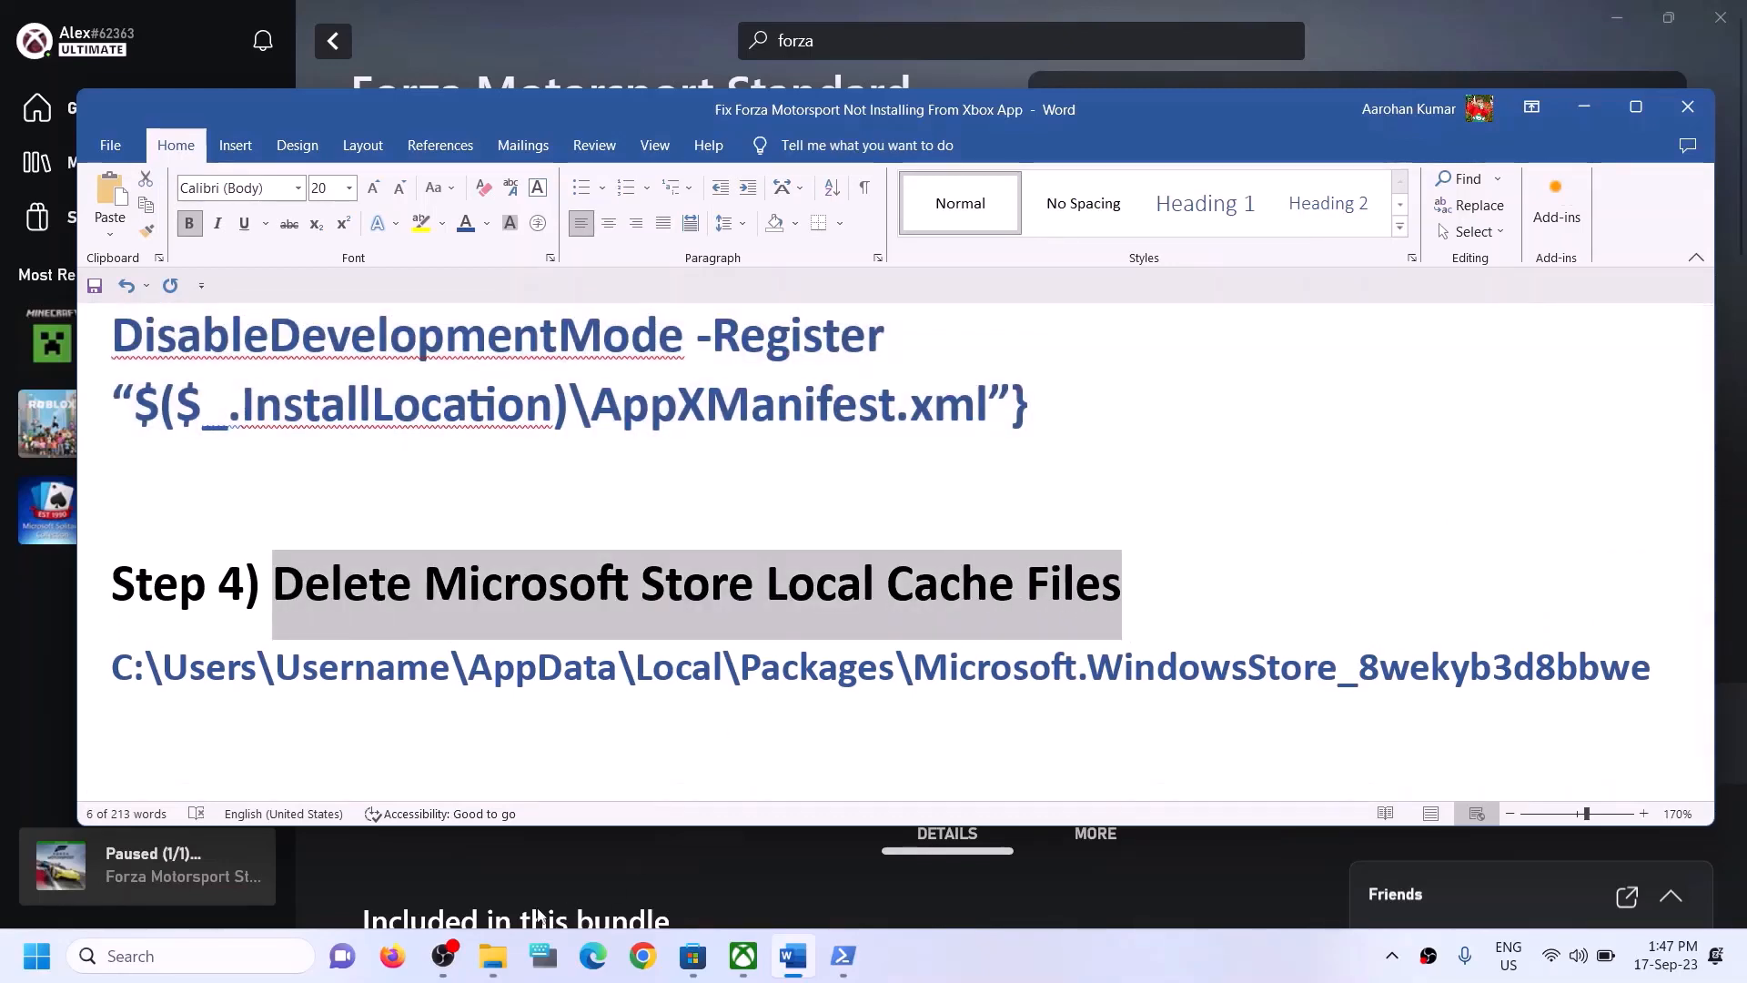
- Switch to File Explorer and open the Test user folder under Users on Local Disk (C:)
click(492, 956)
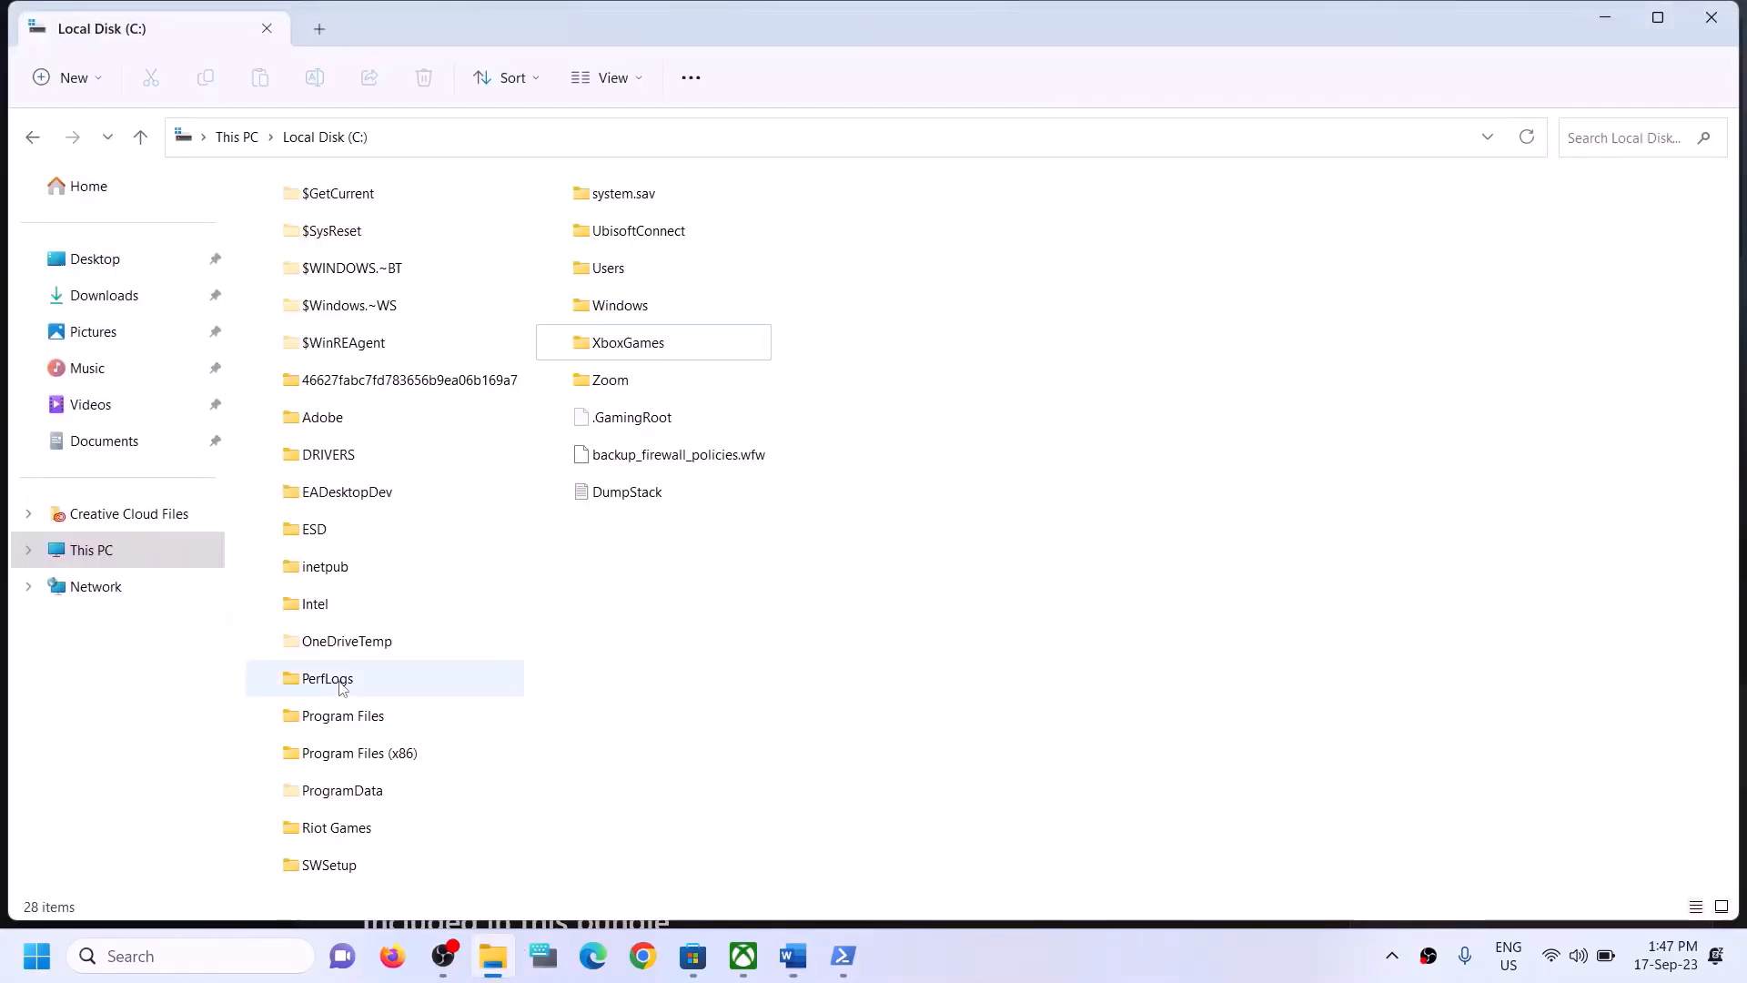
click(116, 549)
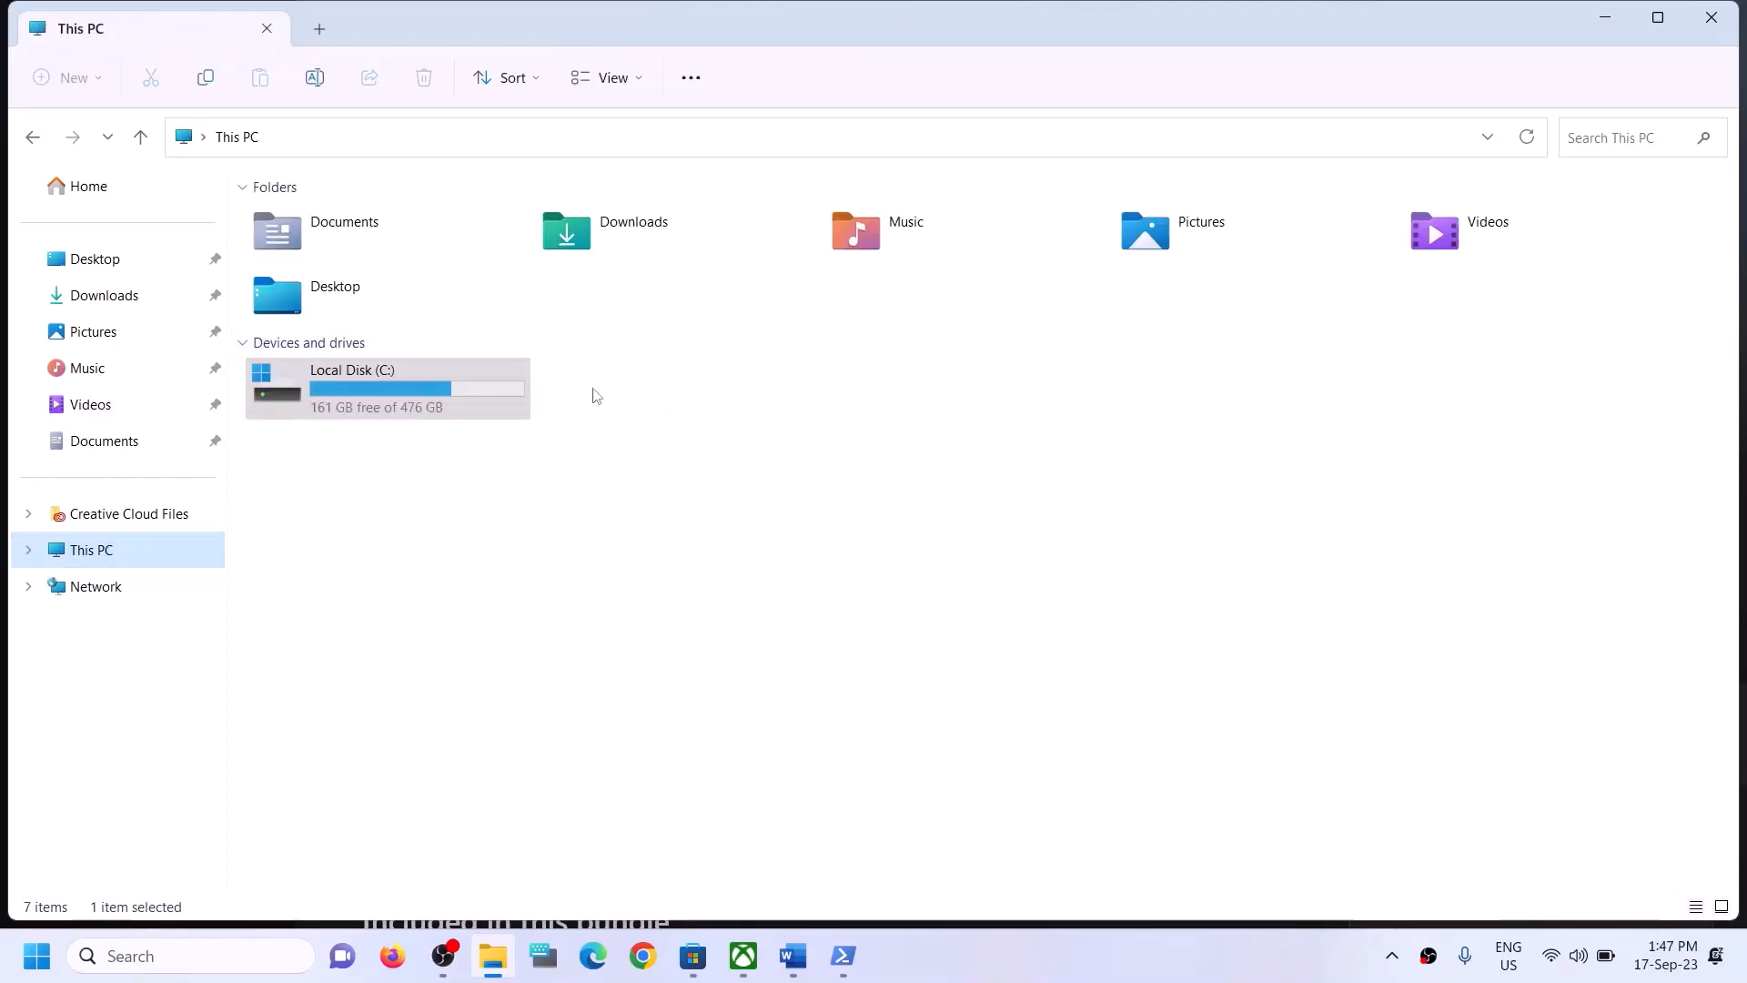
double_click(280, 412)
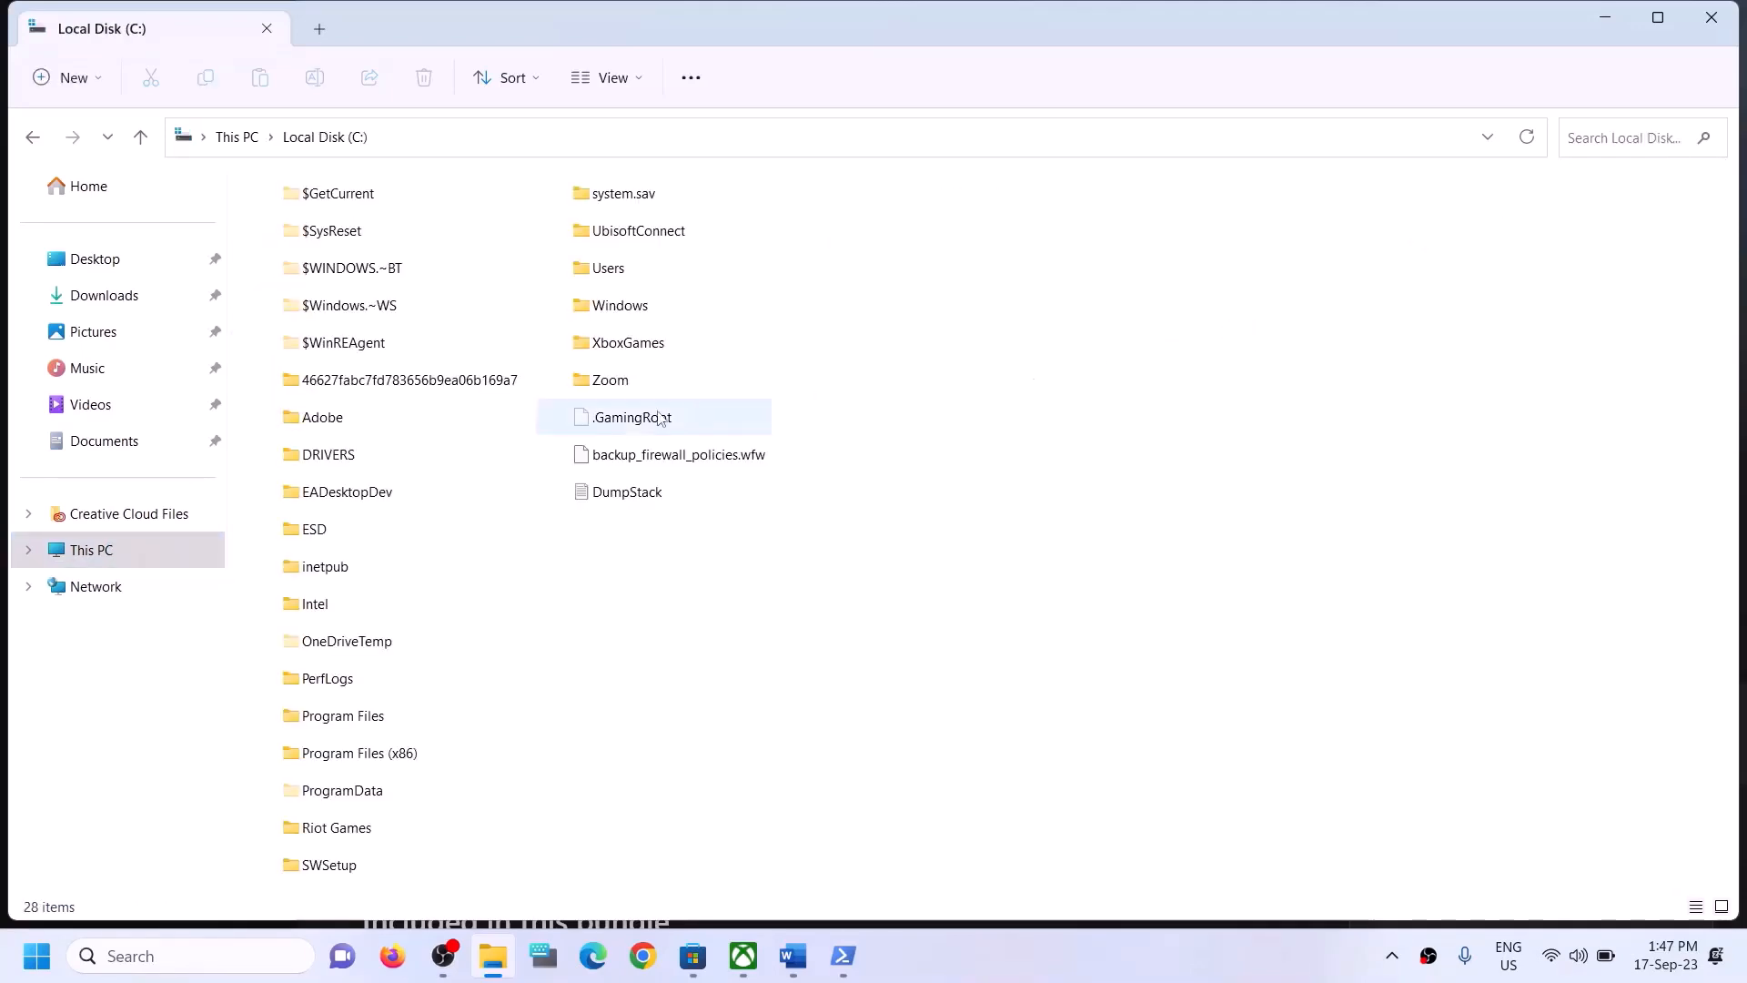
click(631, 275)
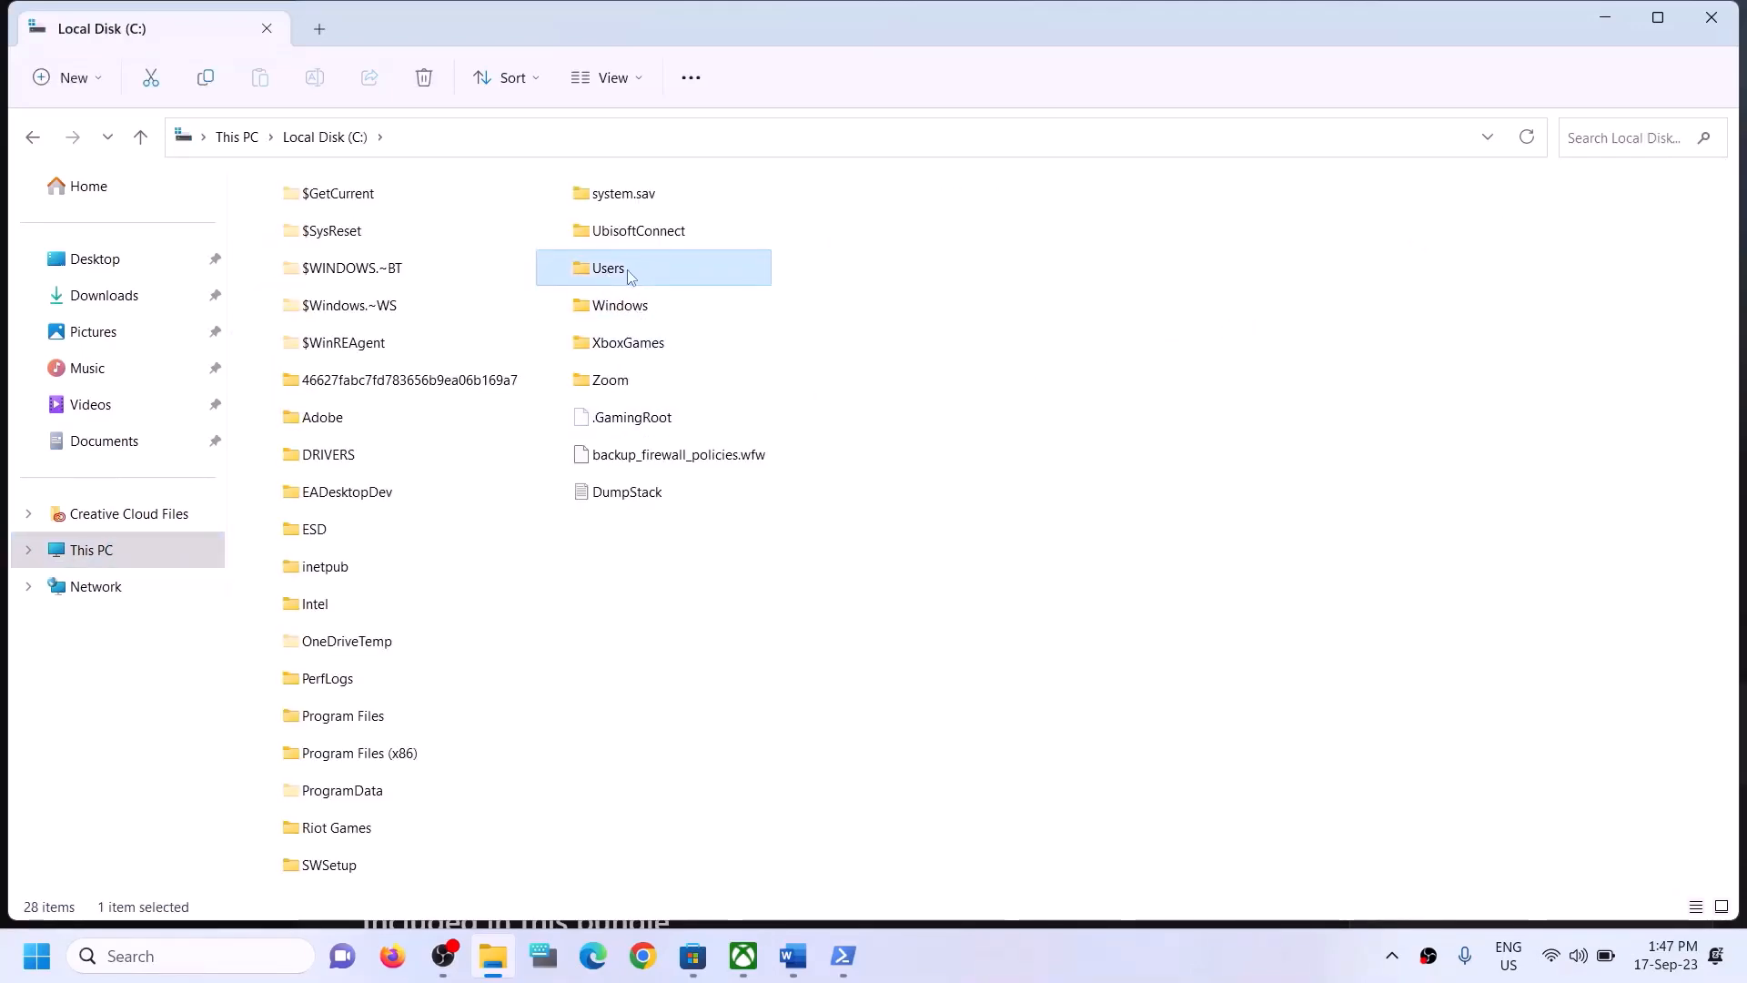
double_click(631, 276)
click(335, 295)
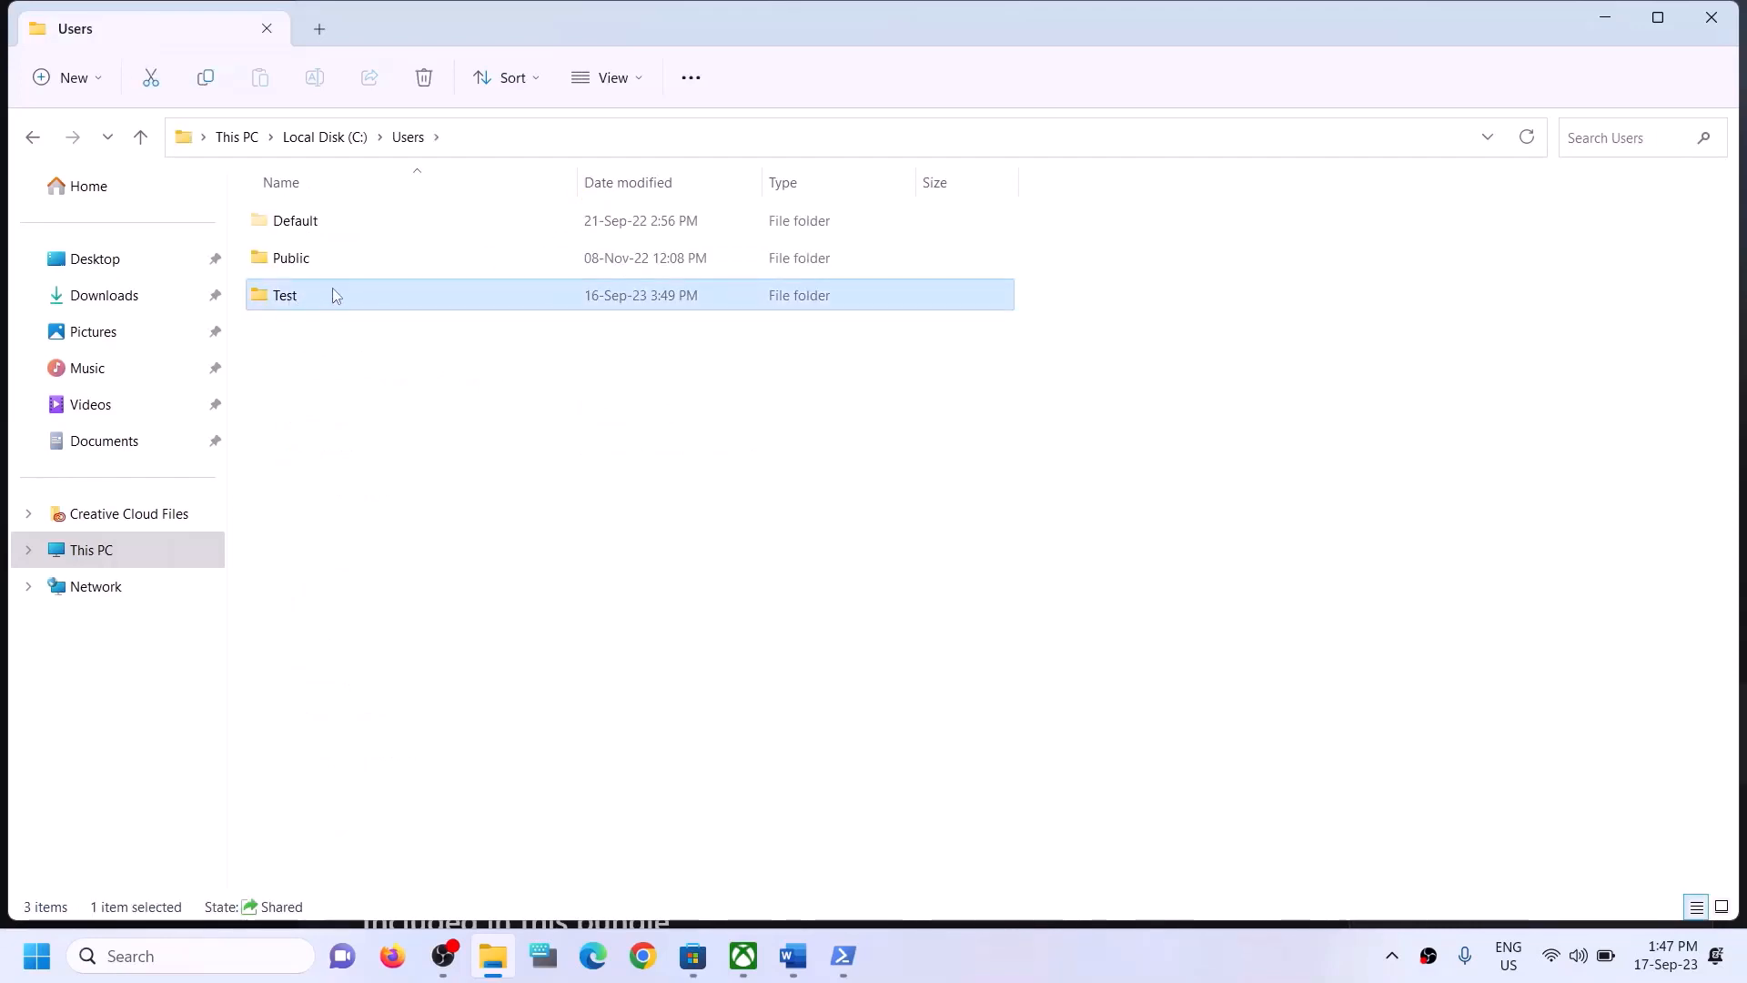
double_click(333, 293)
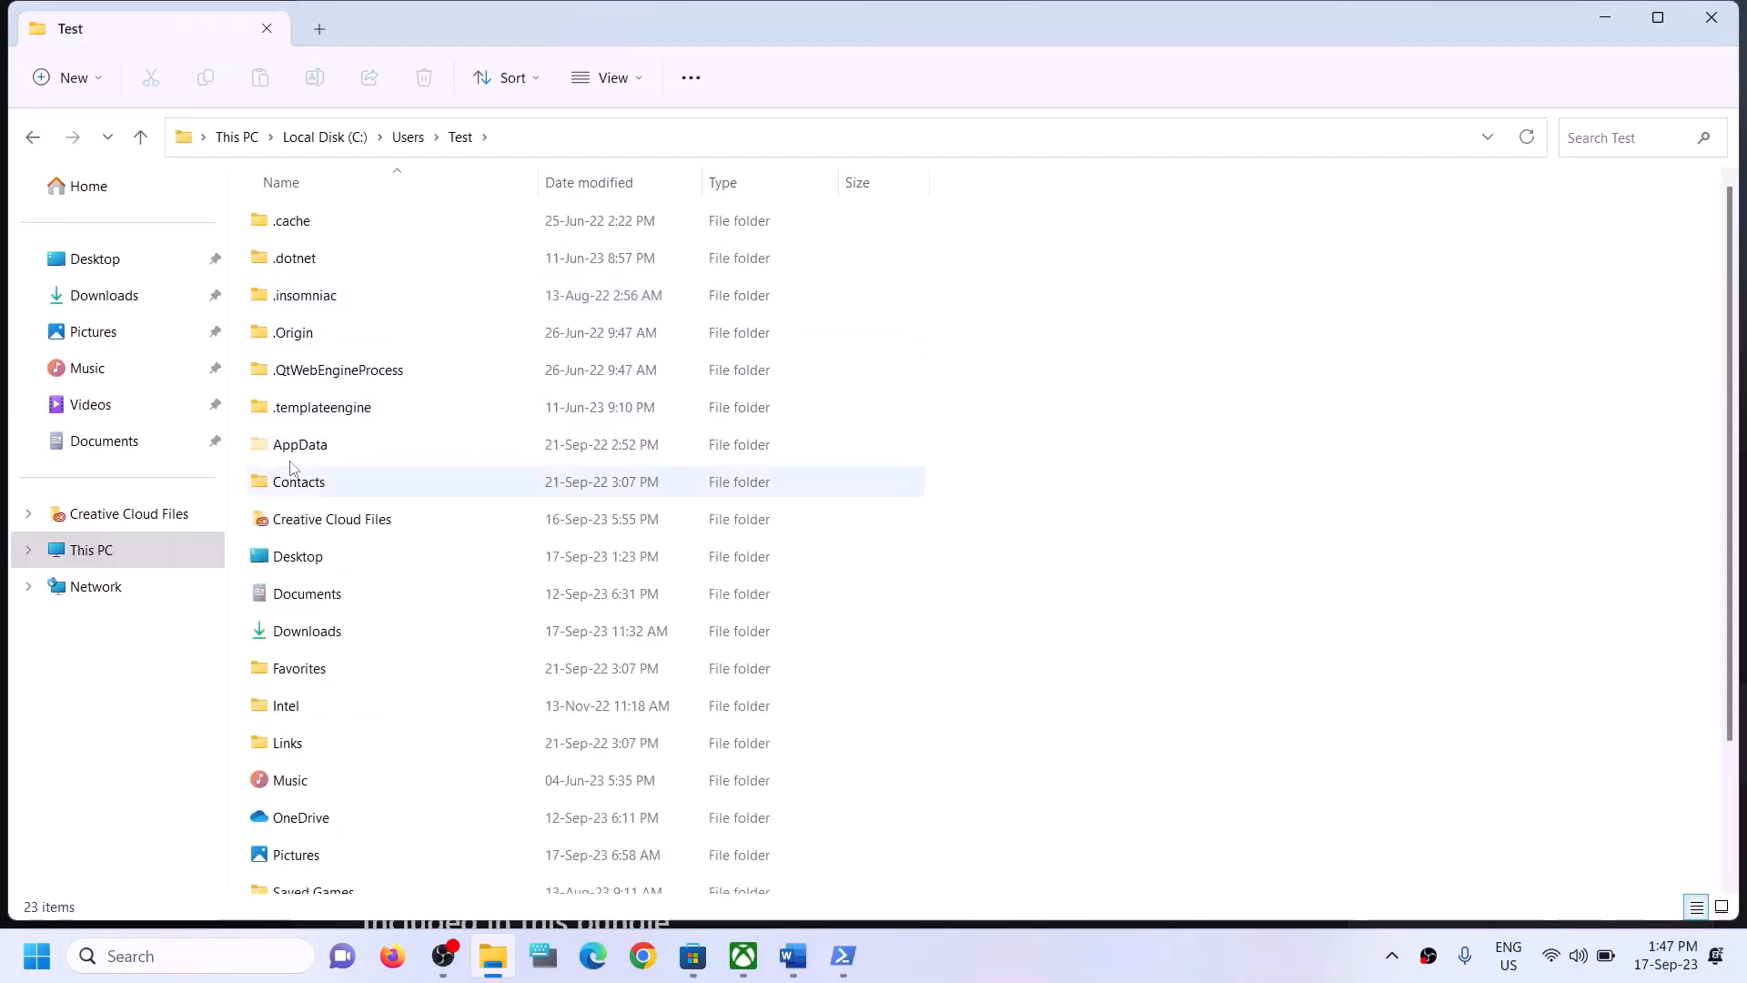
- Check that hidden items are set to show so the AppData folder is accessible
click(300, 448)
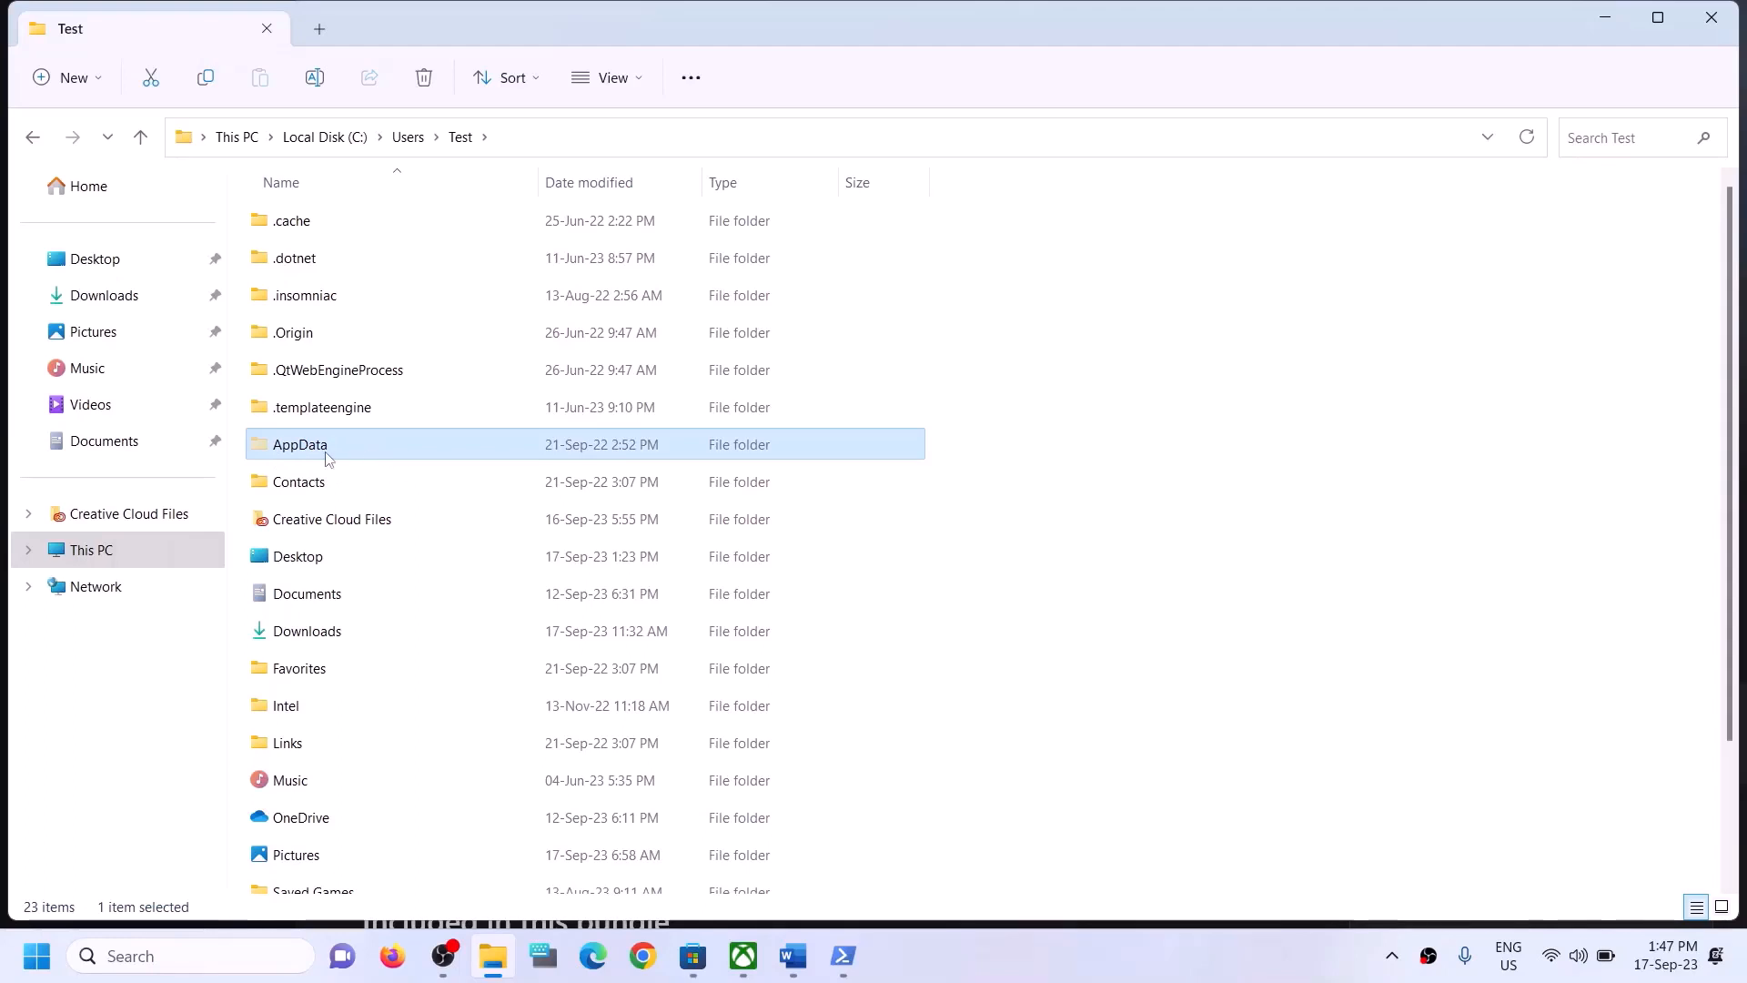
click(636, 76)
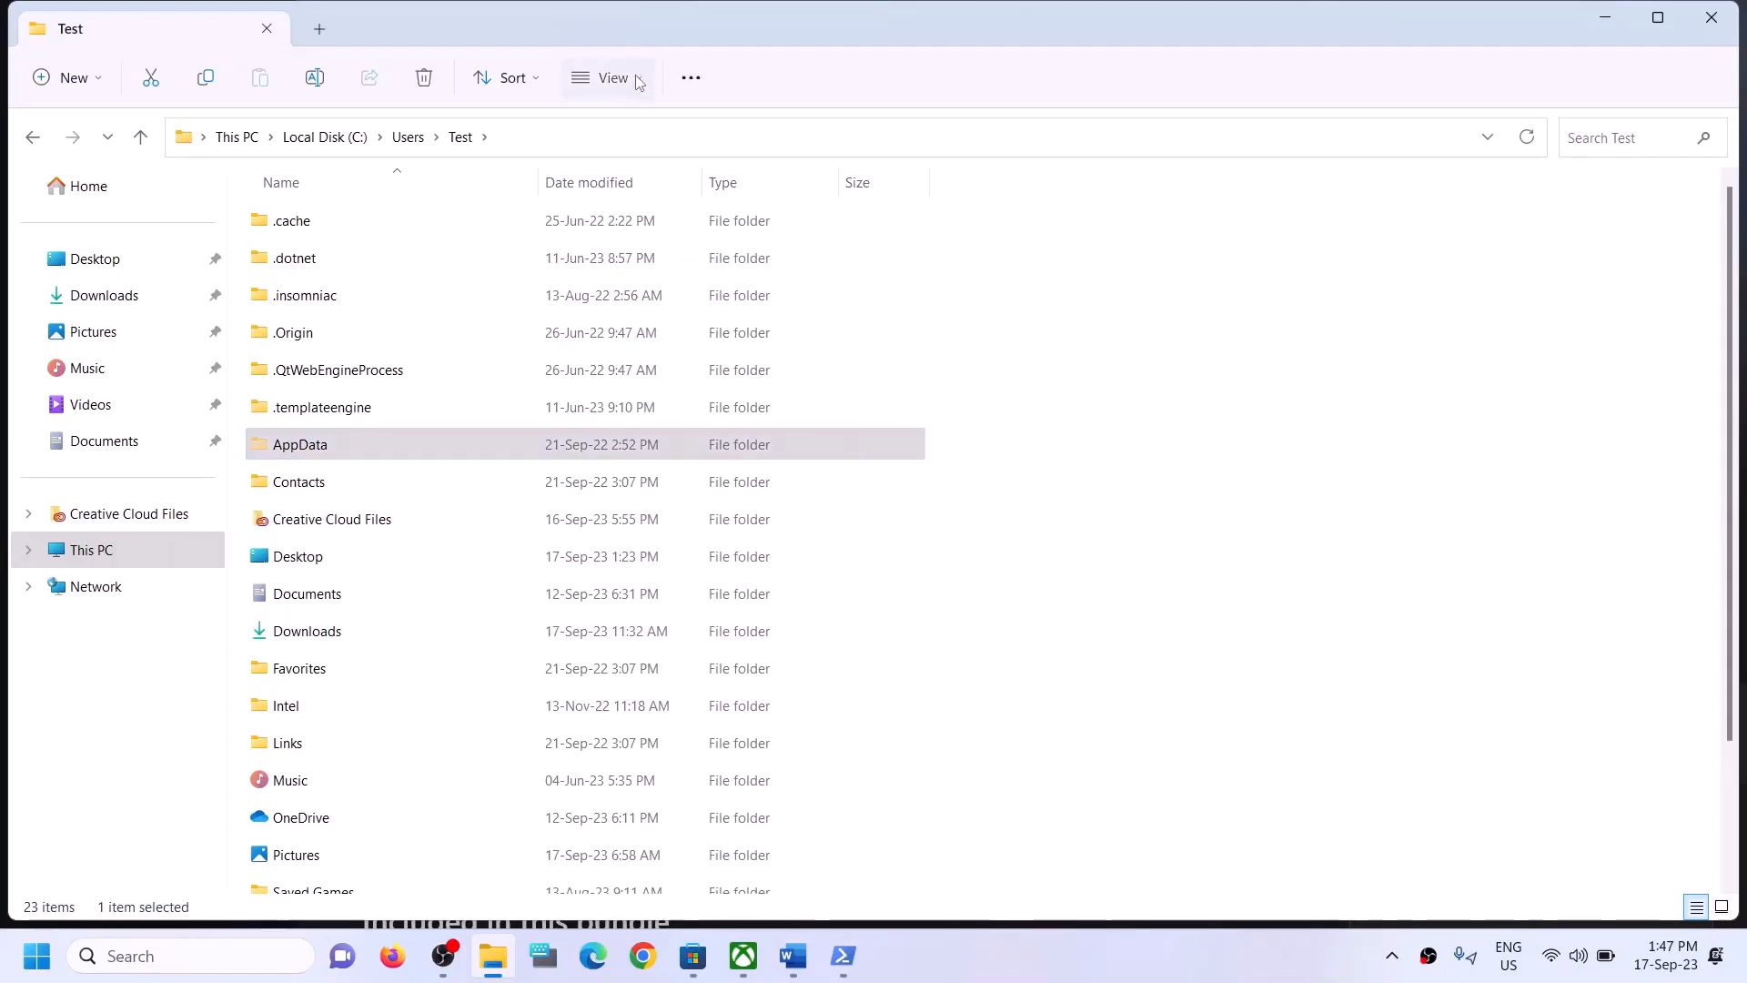
mouse_move(601, 468)
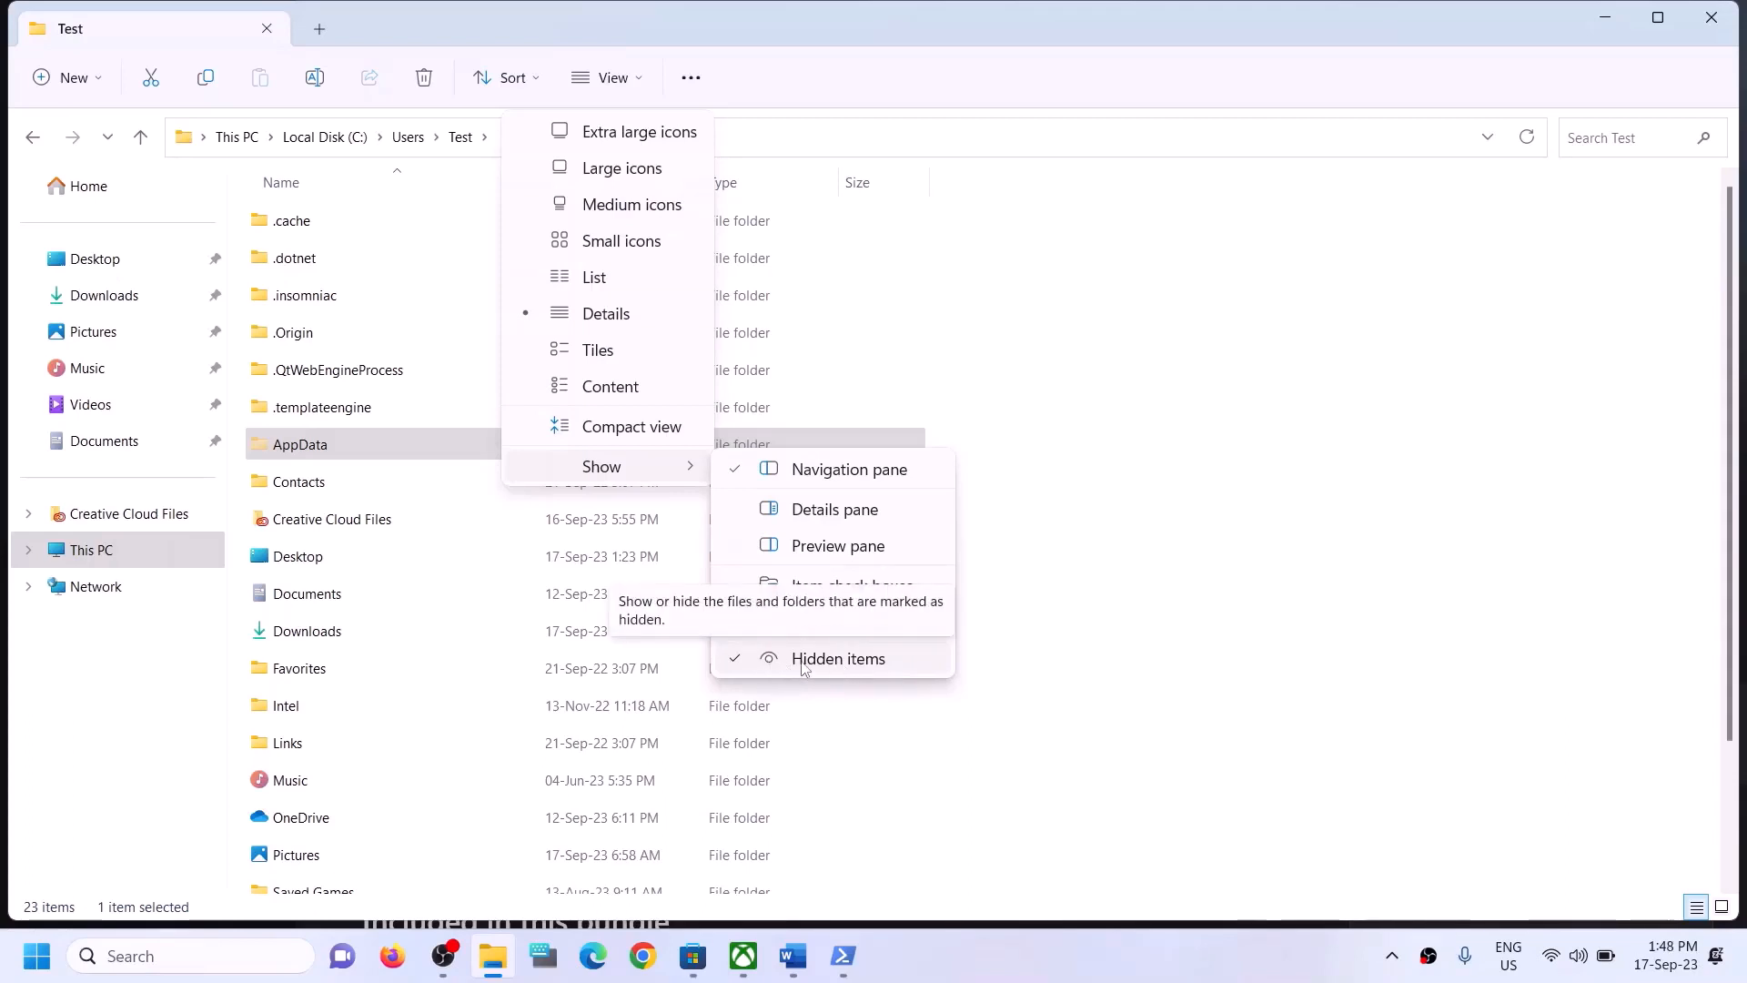
click(324, 453)
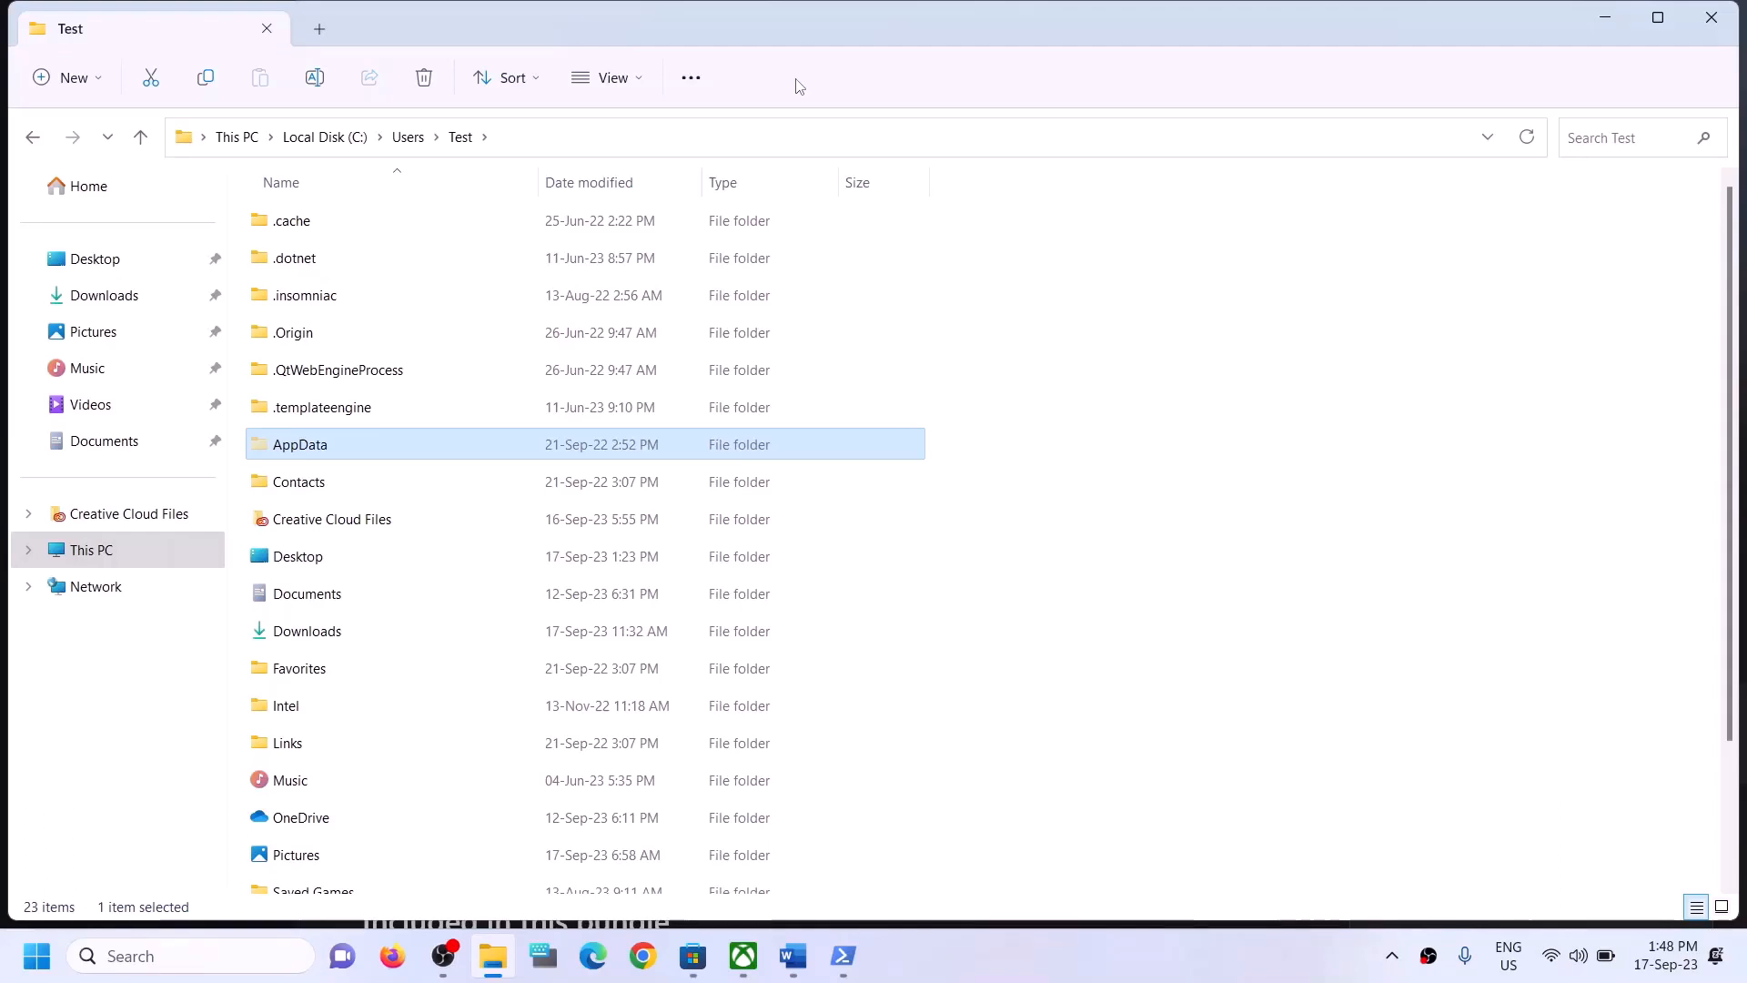
- Open the Packages folder inside AppData\Local of the Test user folder
click(288, 449)
click(374, 442)
double_click(374, 441)
click(382, 221)
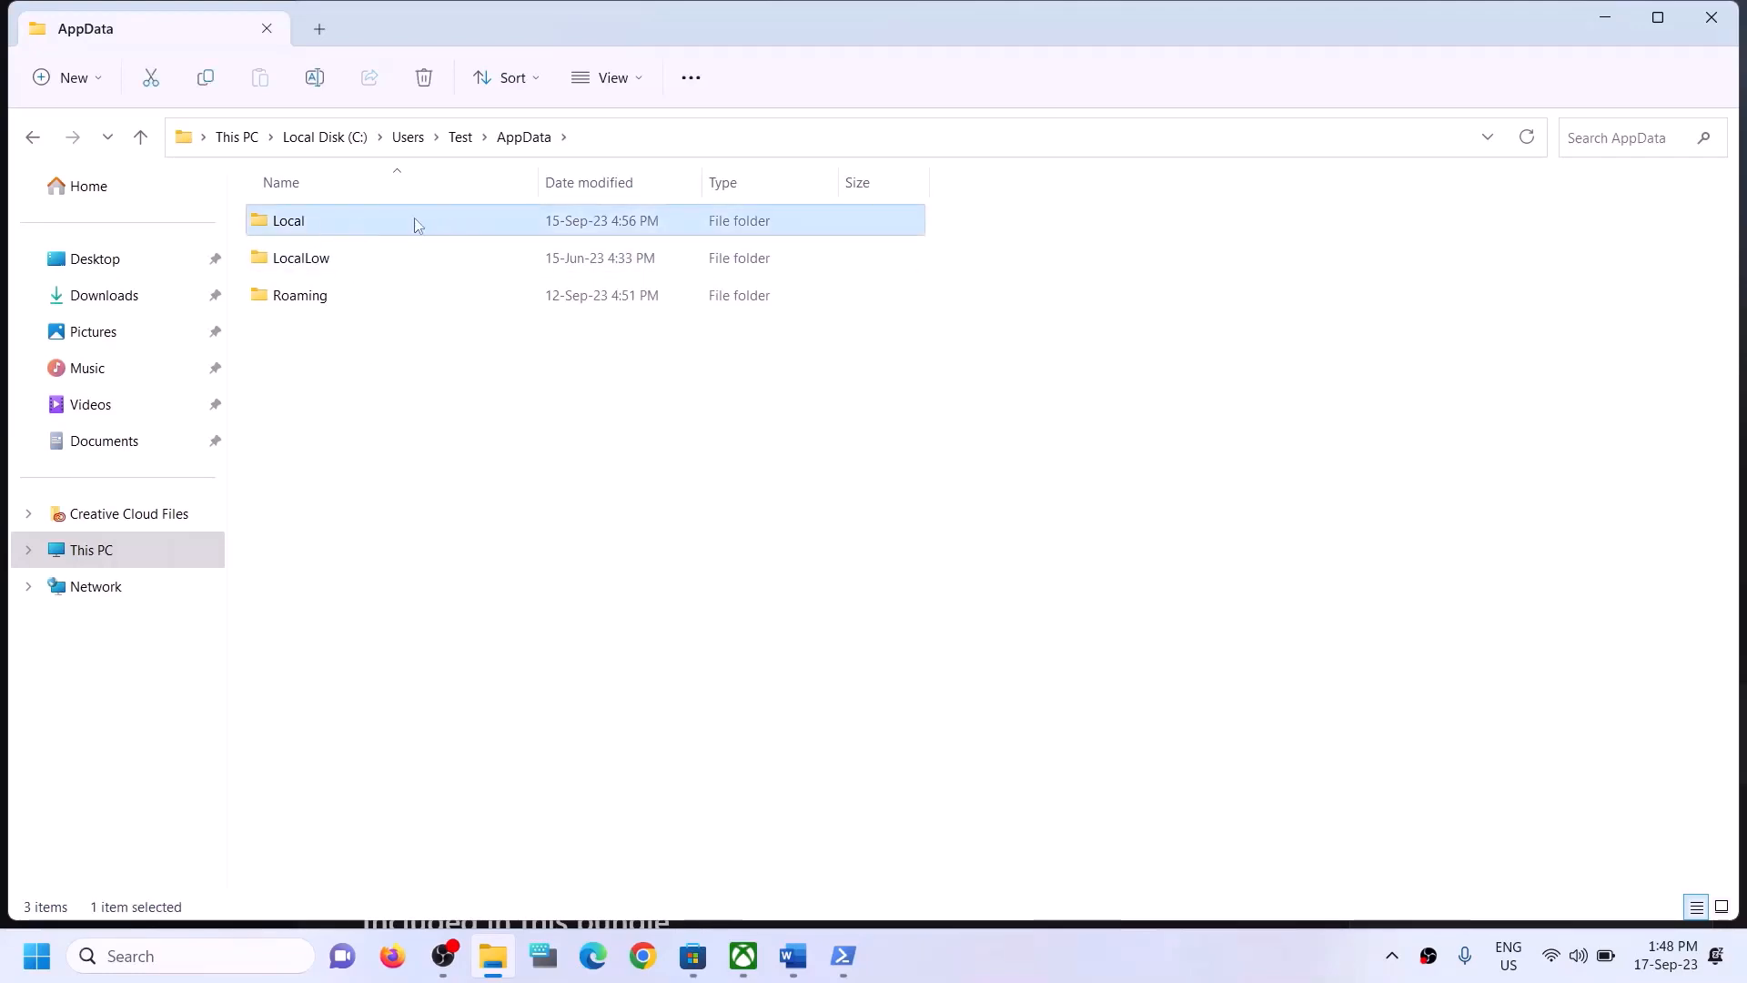
double_click(375, 222)
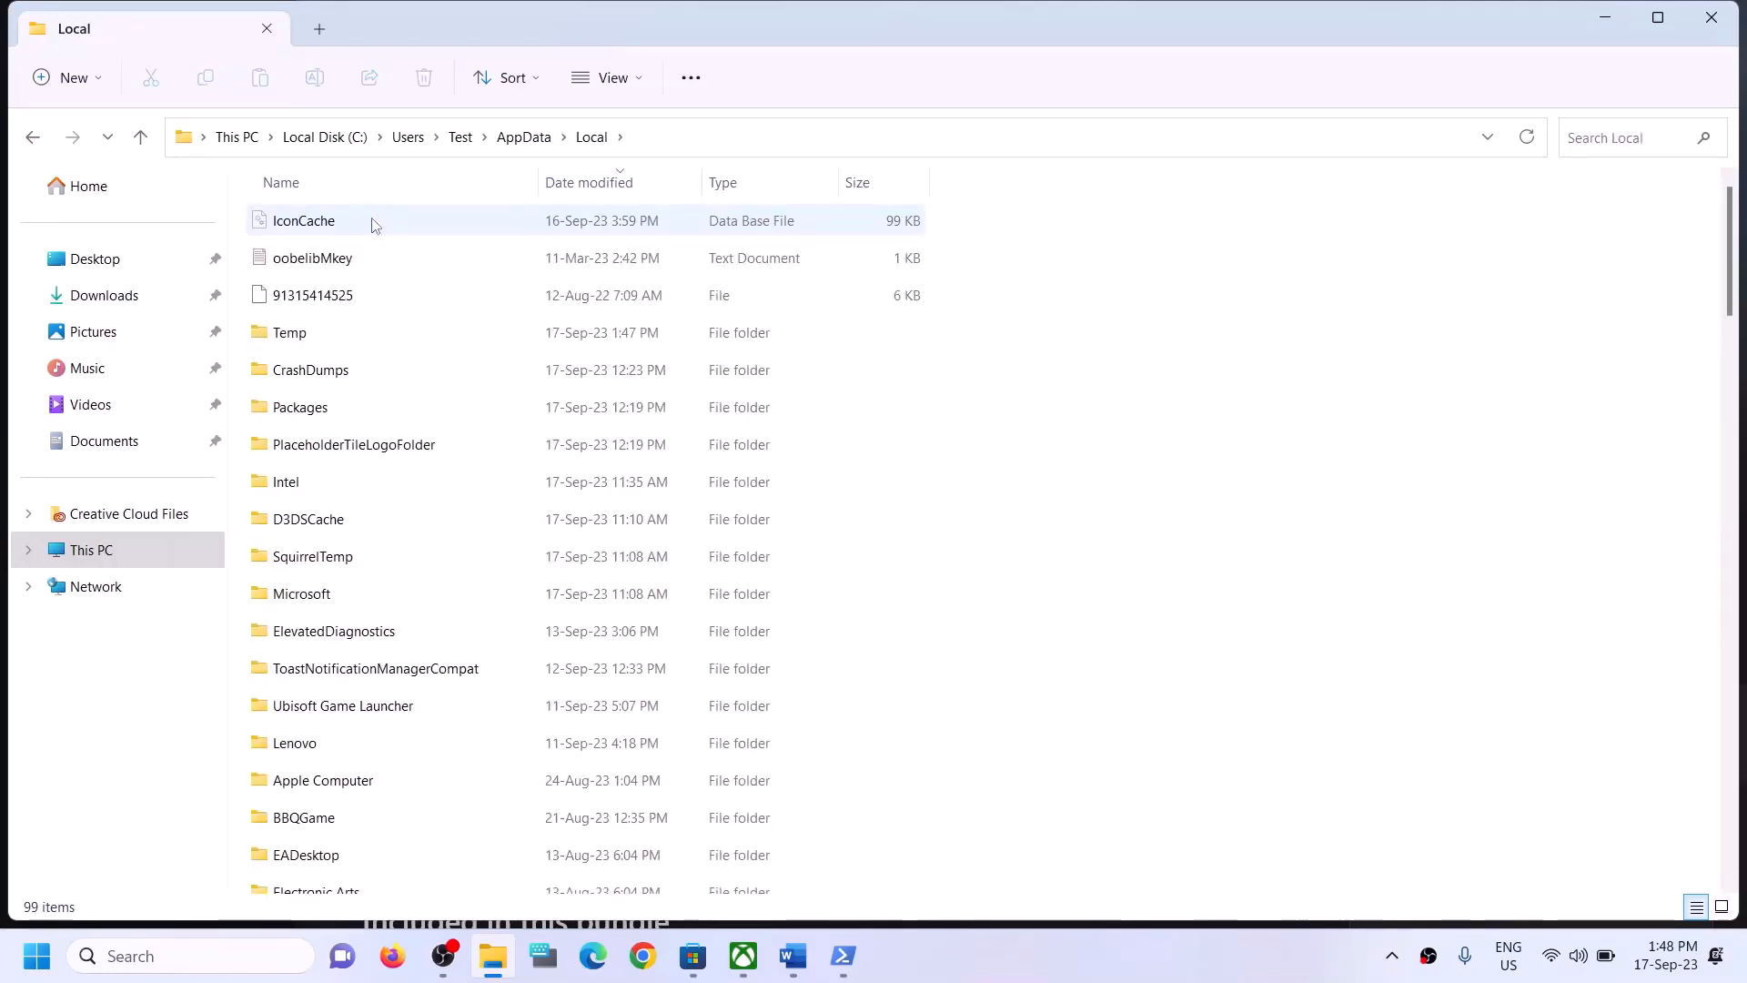
click(300, 409)
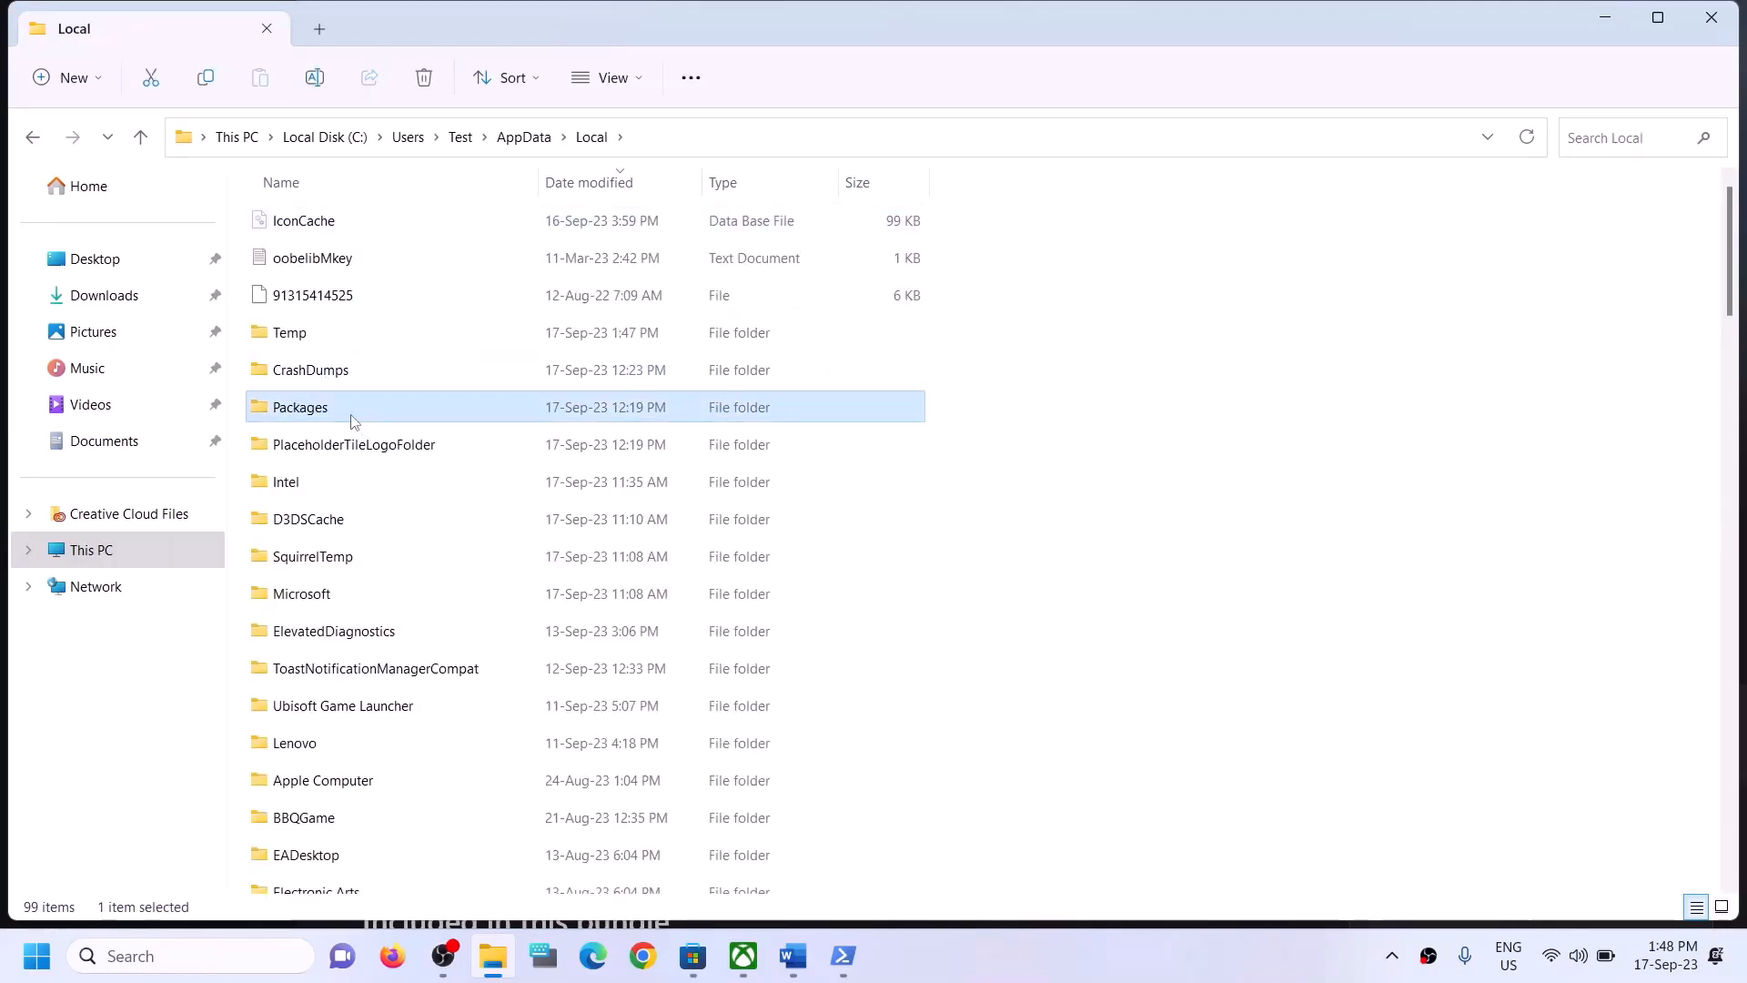
double_click(352, 416)
- Find the Microsoft.WindowsStore_8wekyb3d8bbwe folder inside Packages and open it
click(374, 565)
scroll(406, 615, down, 5)
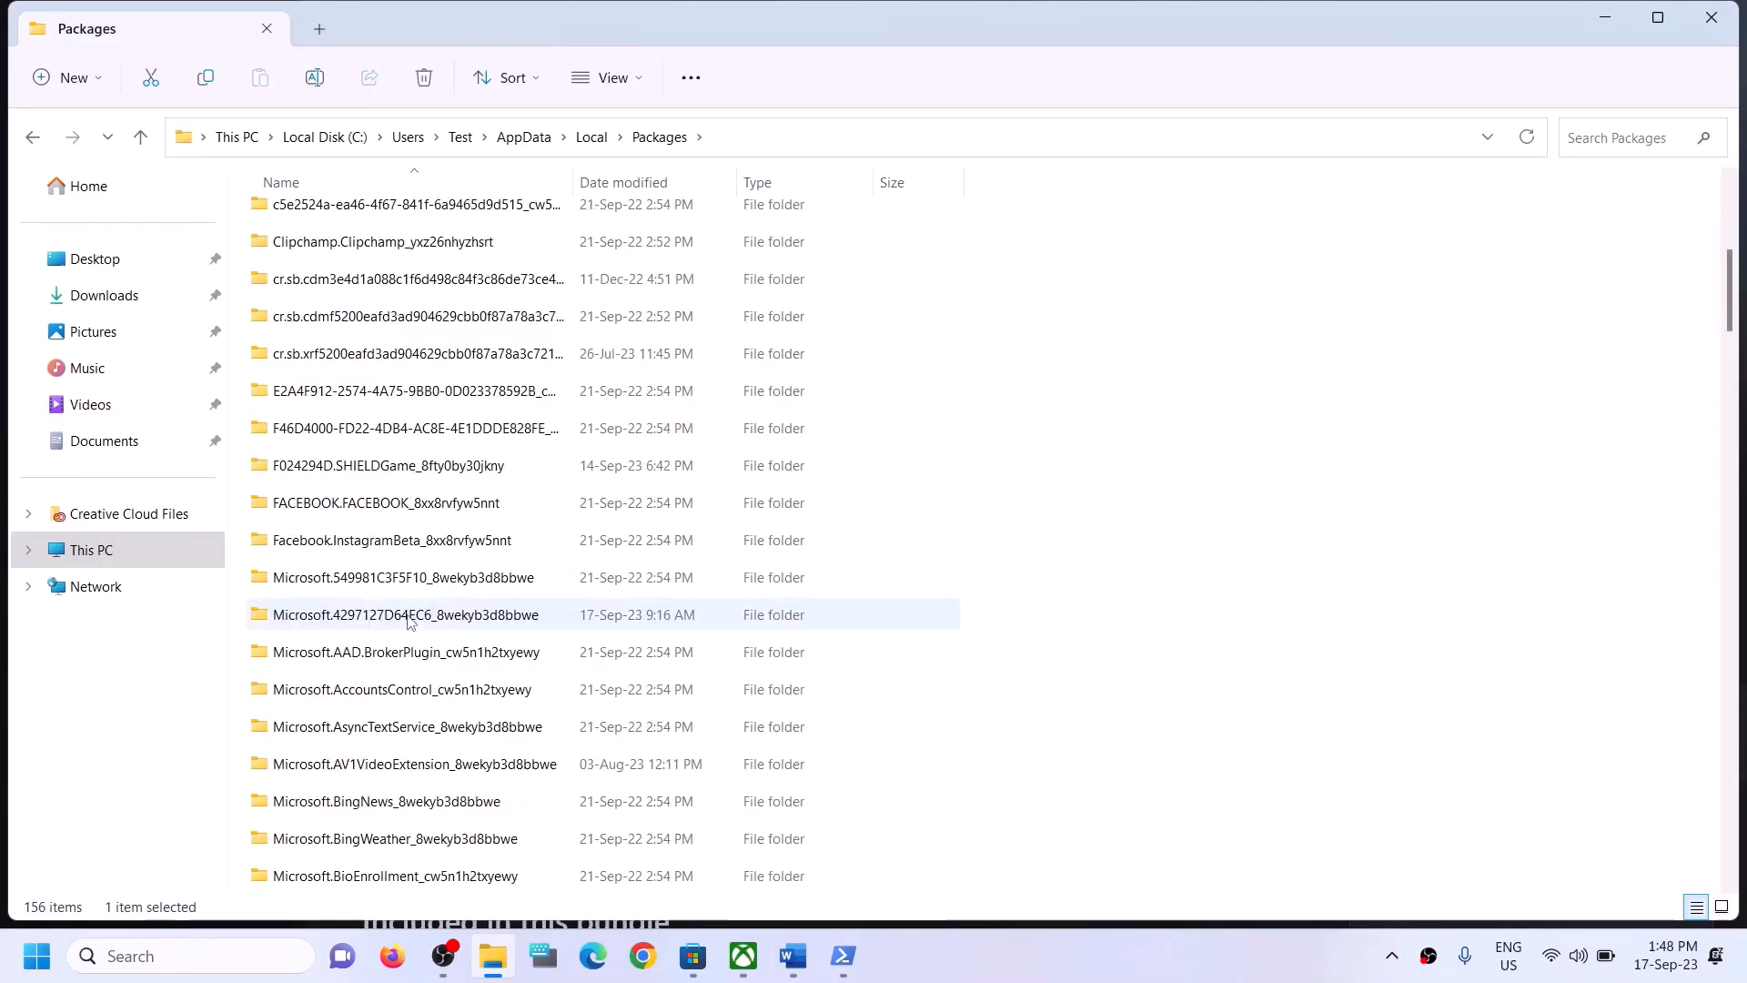
scroll(409, 619, down, 20)
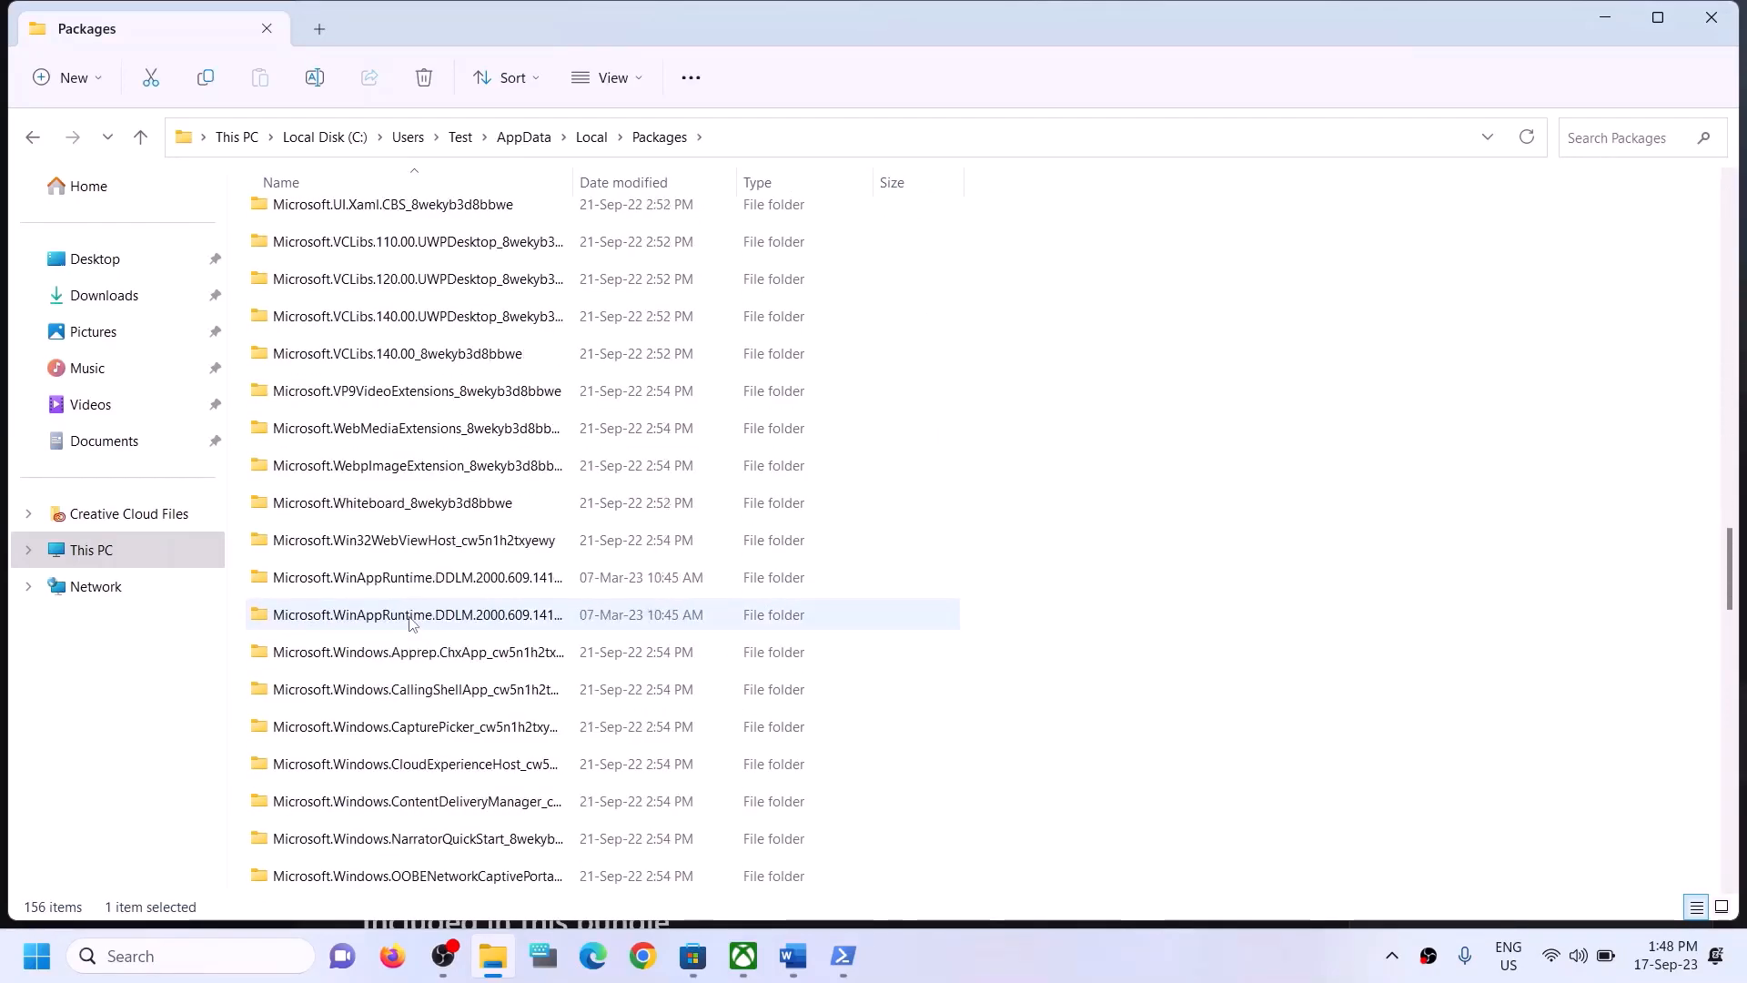
scroll(411, 622, down, 15)
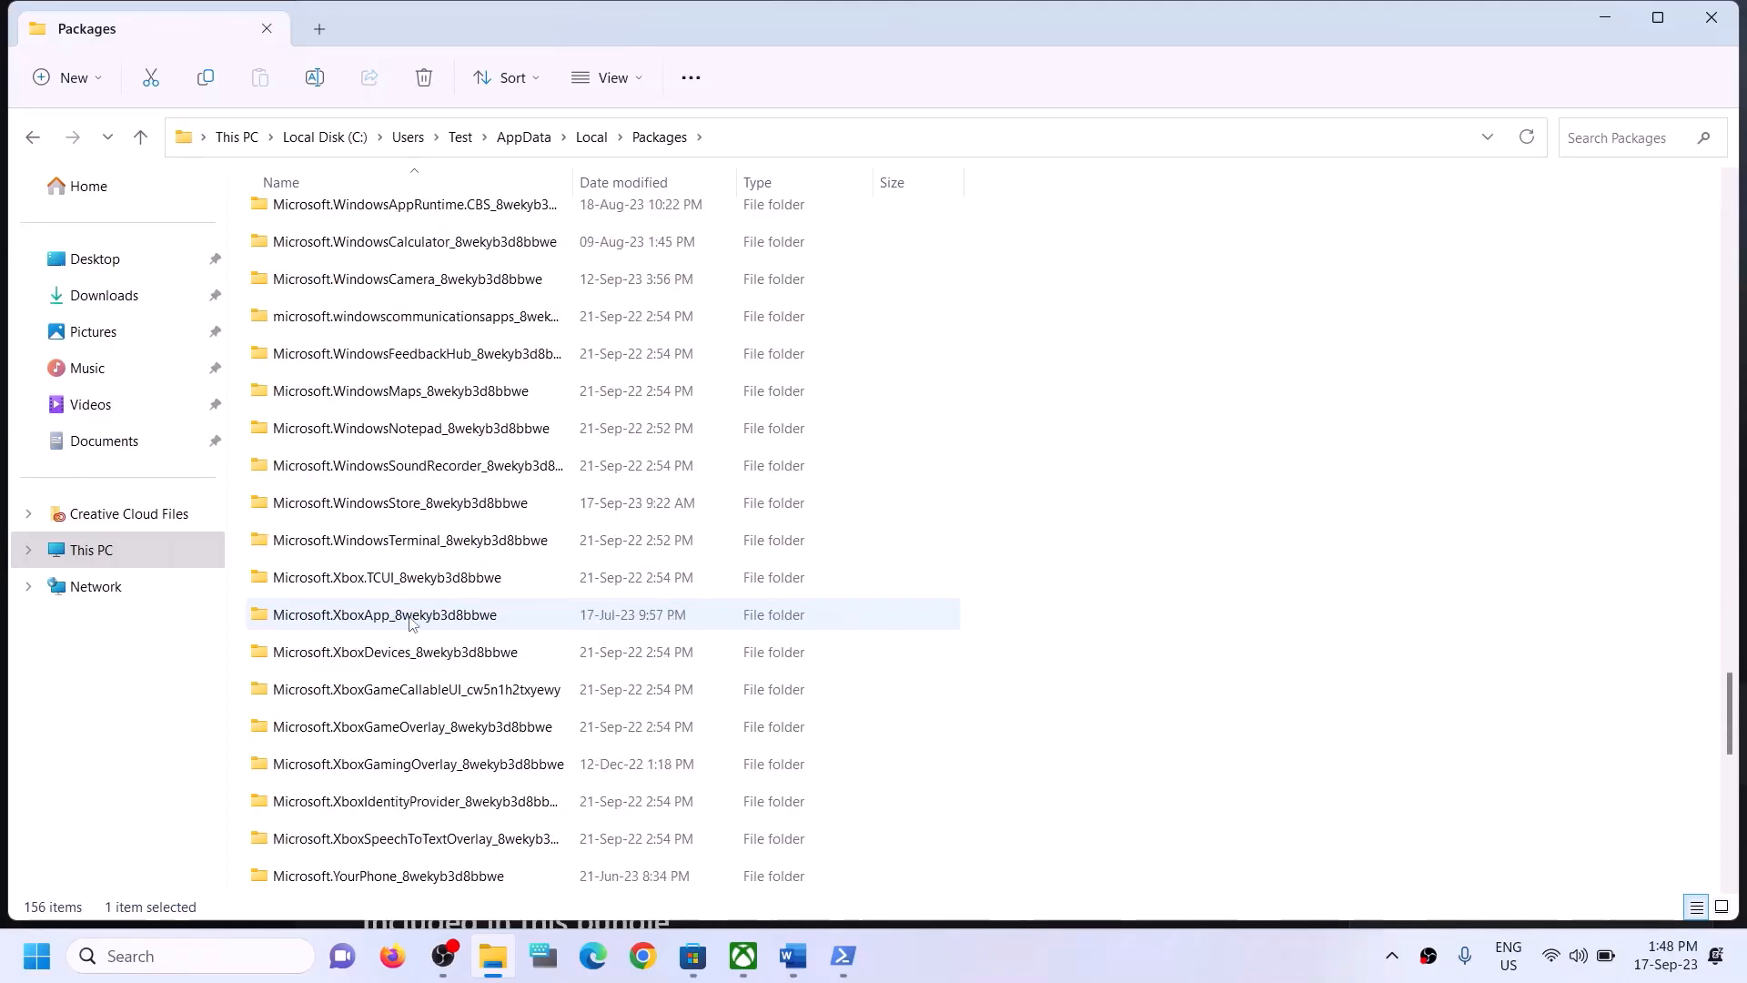
scroll(457, 619, down, 3)
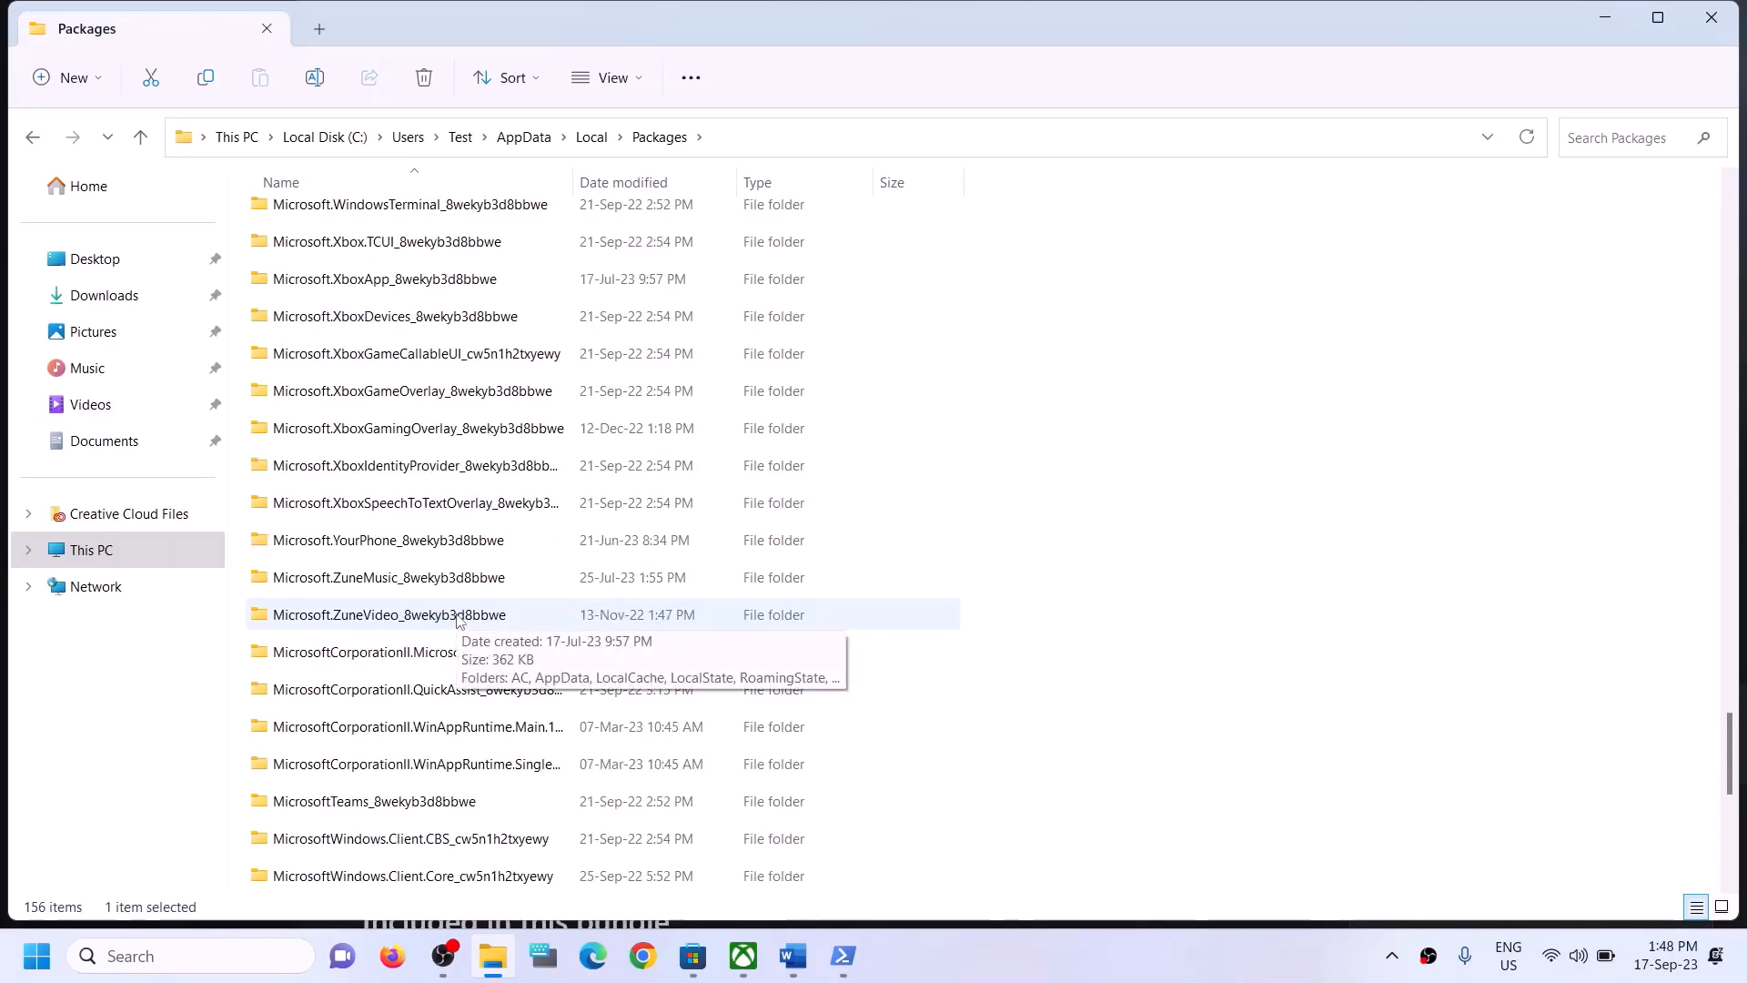
scroll(458, 620, up, 2)
scroll(458, 619, down, 6)
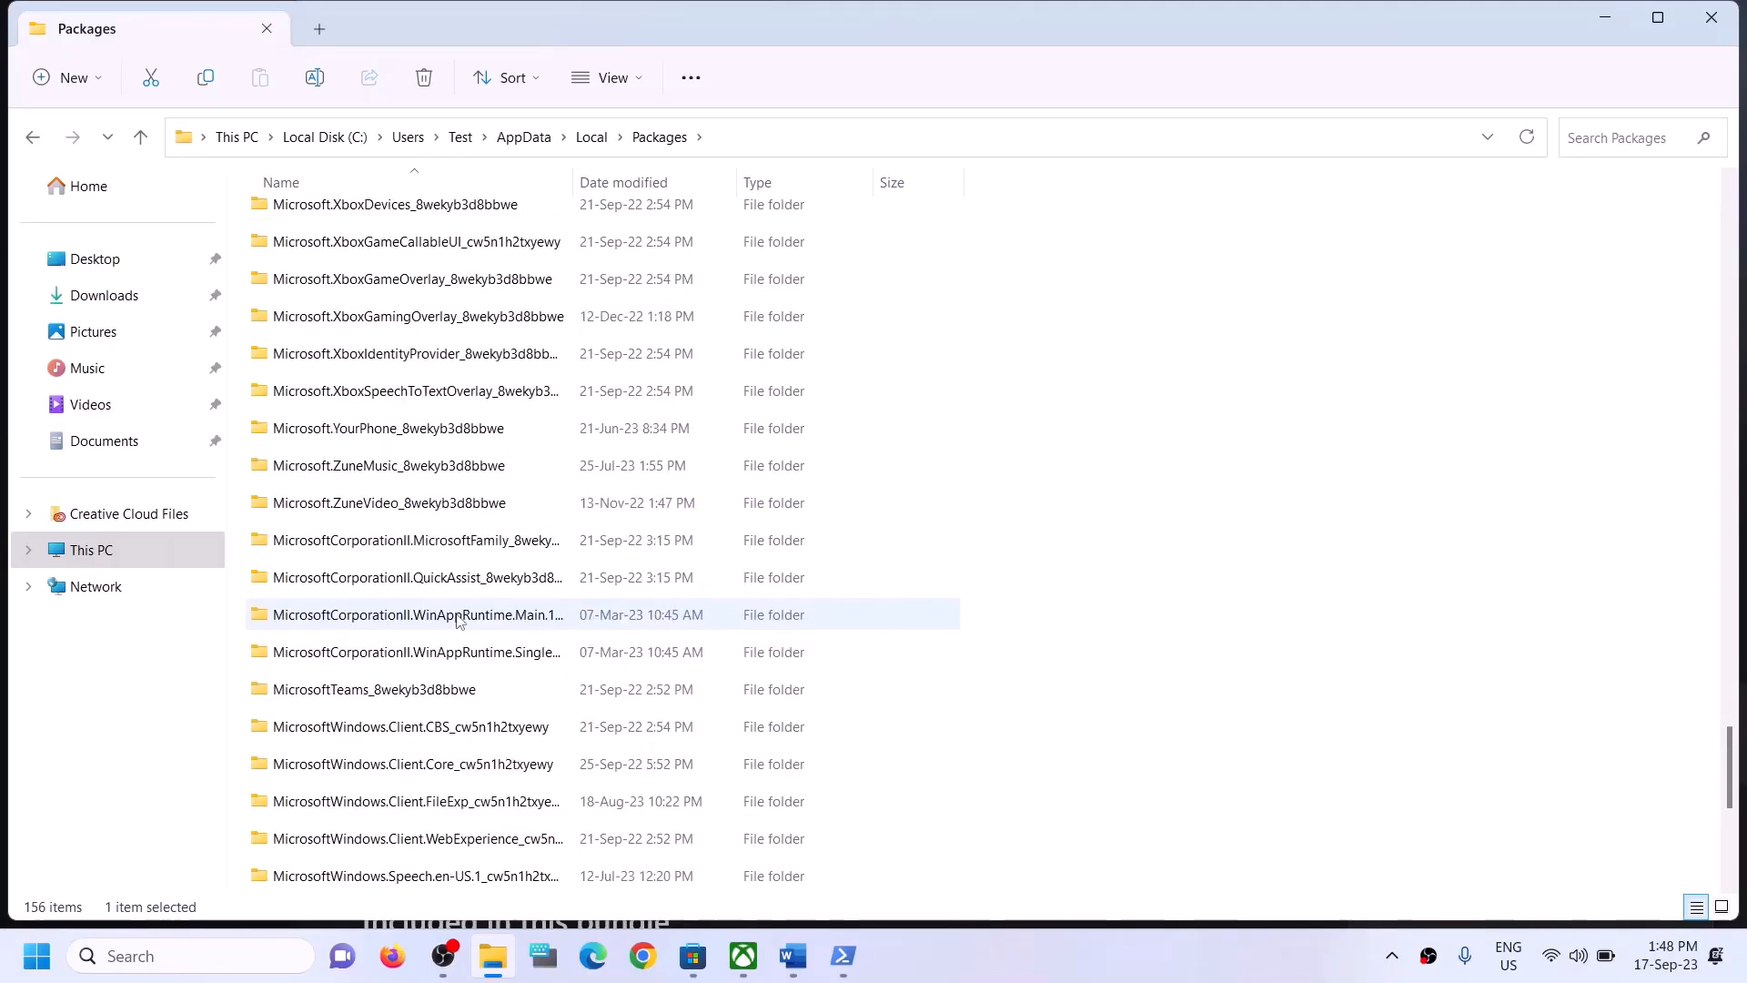
mouse_move(446, 635)
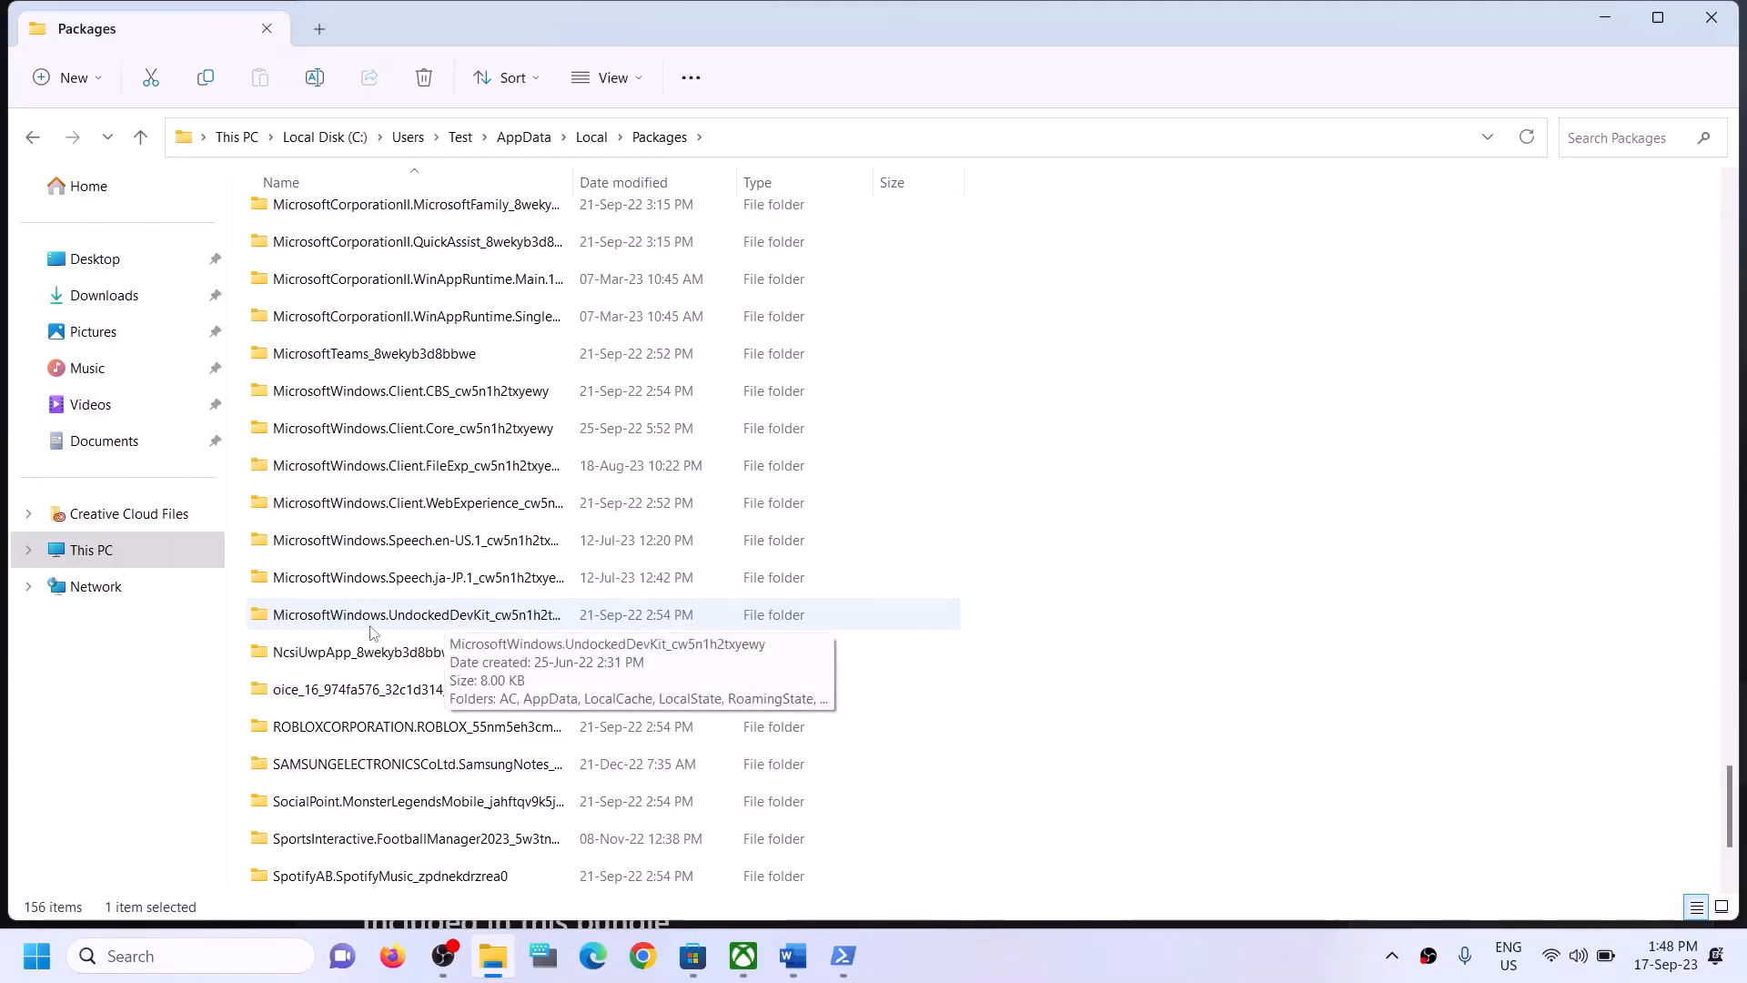
scroll(442, 689, down, 2)
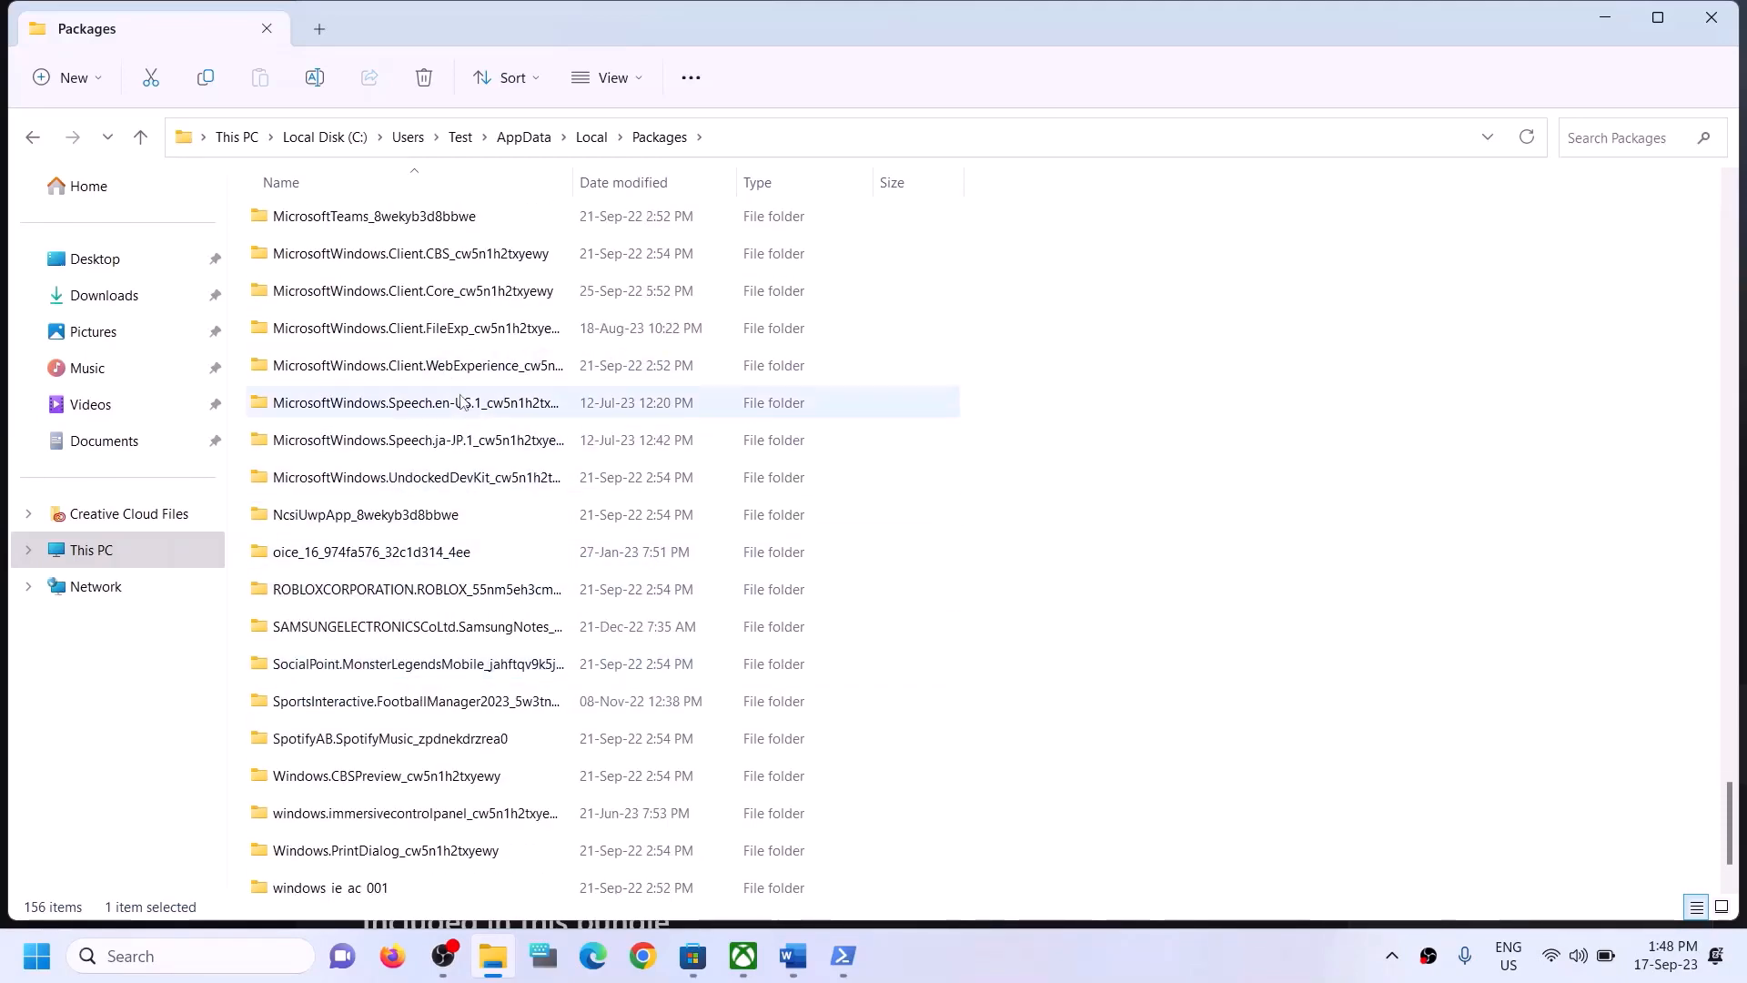
scroll(461, 402, up, 1)
scroll(461, 402, up, 1)
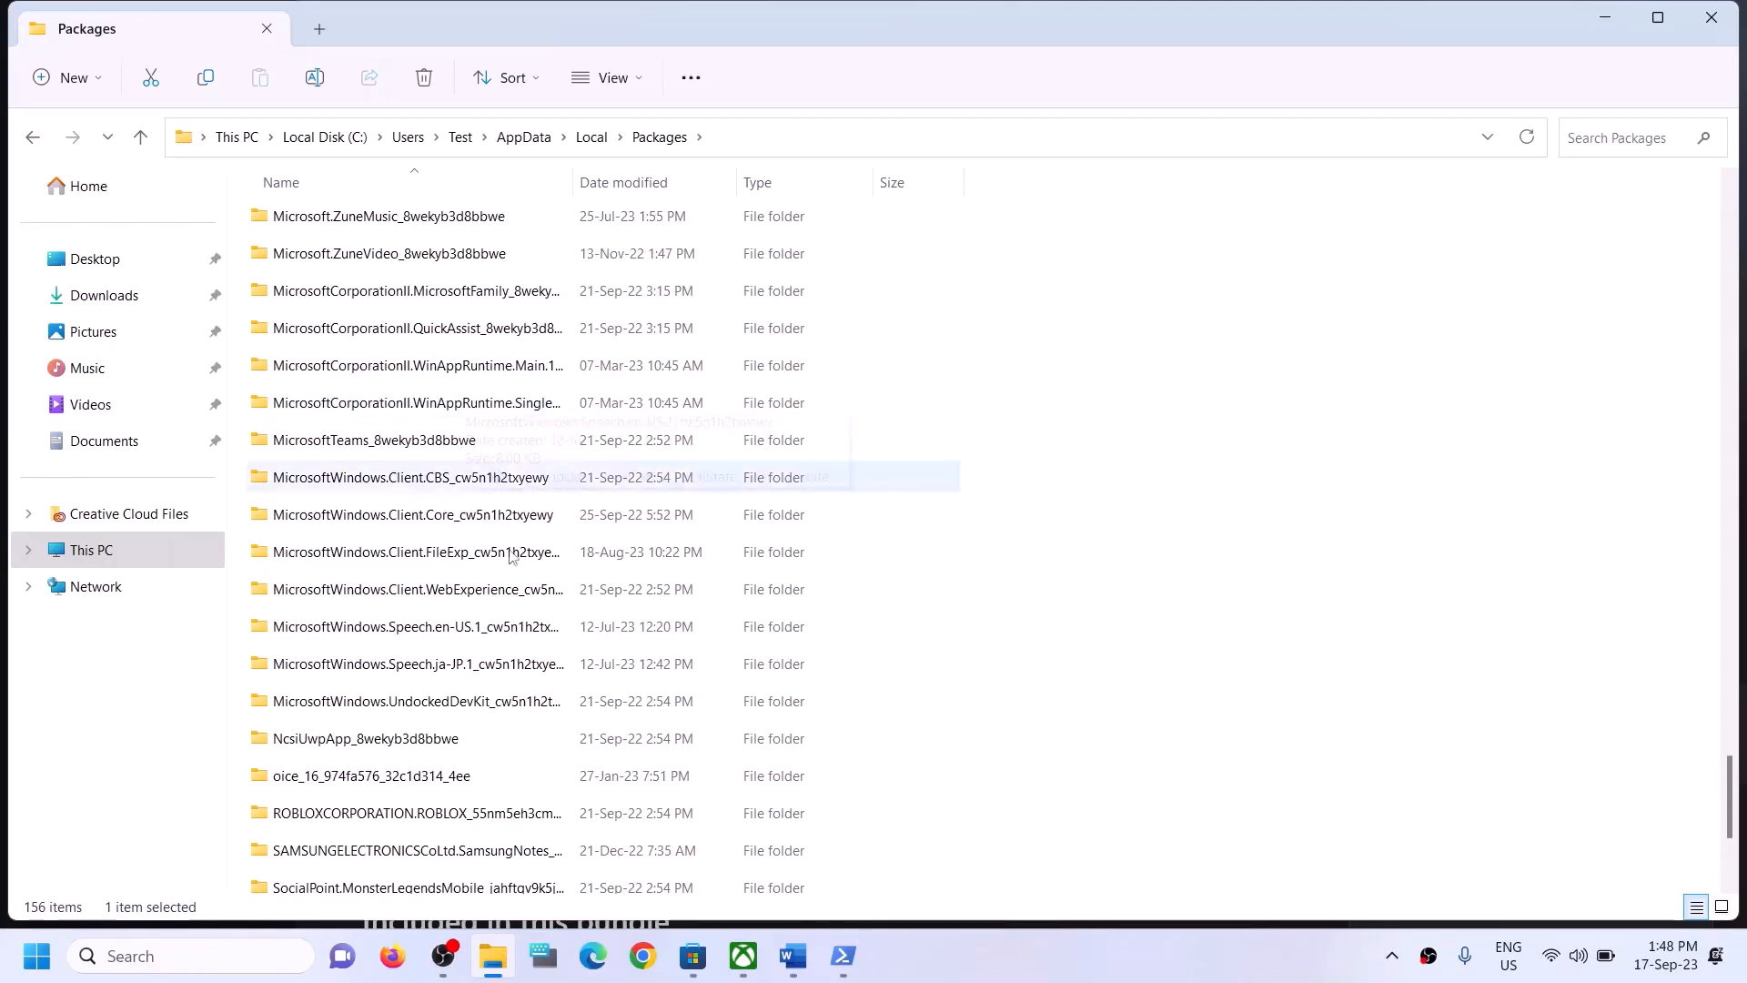
click(434, 710)
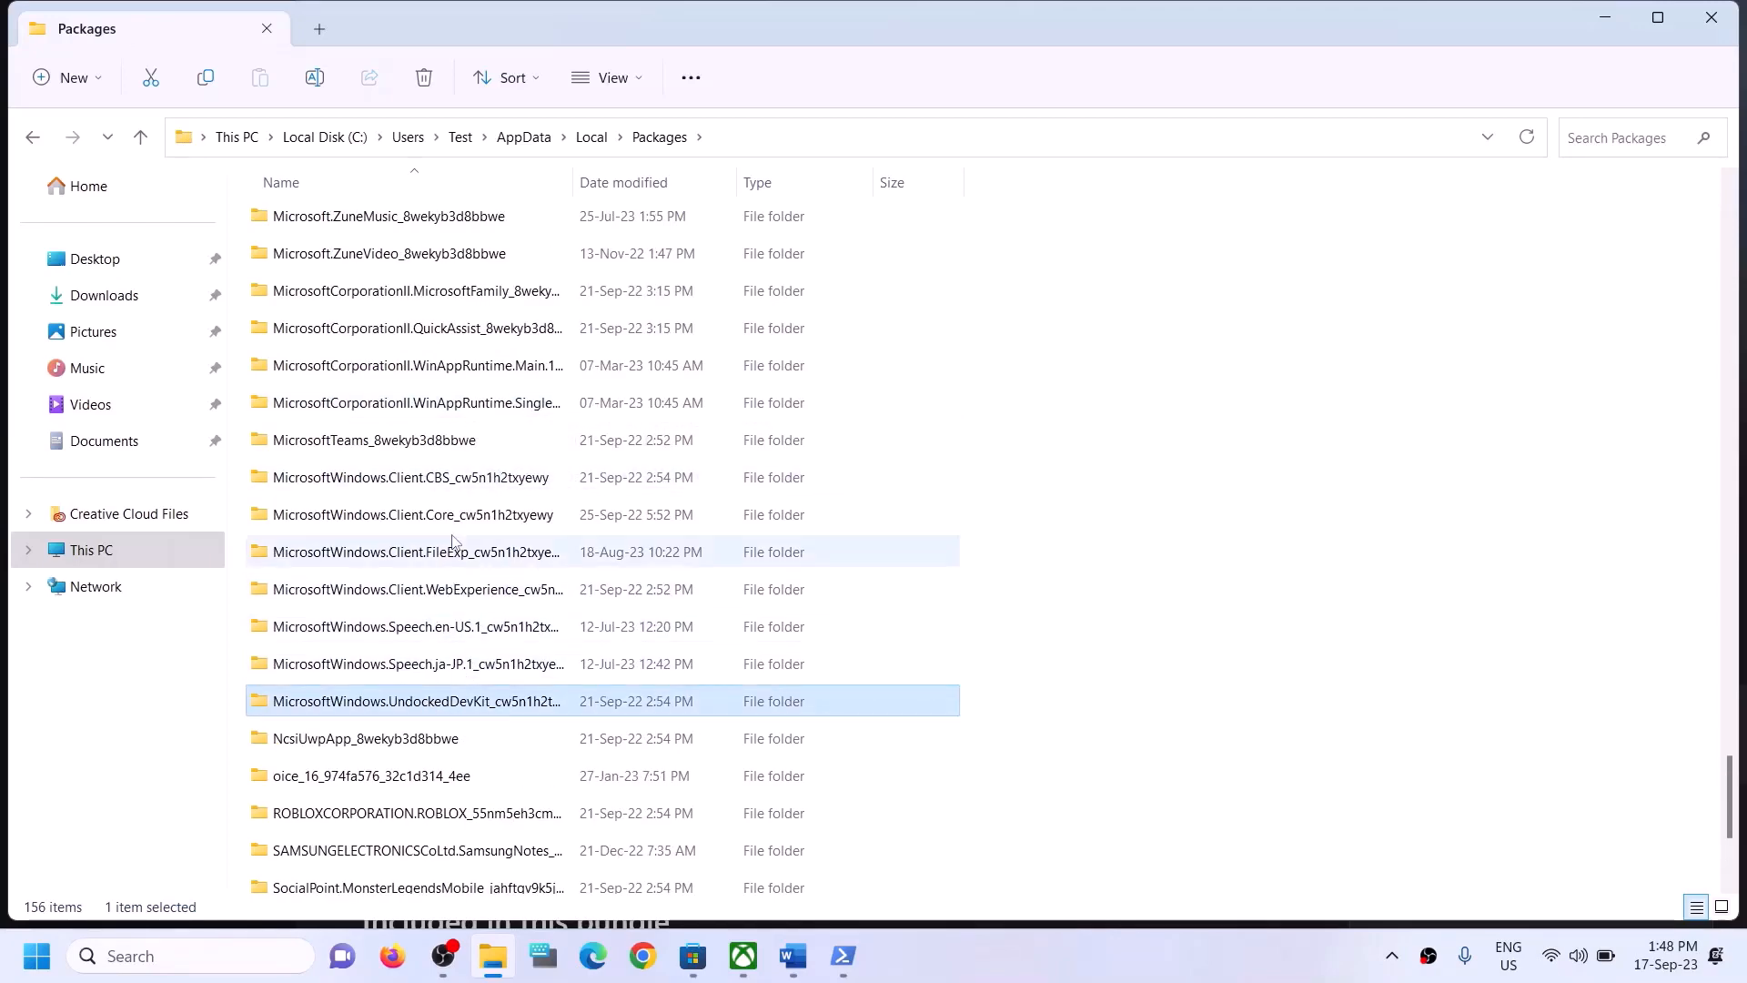
click(431, 475)
click(448, 587)
ctrl+click(448, 587)
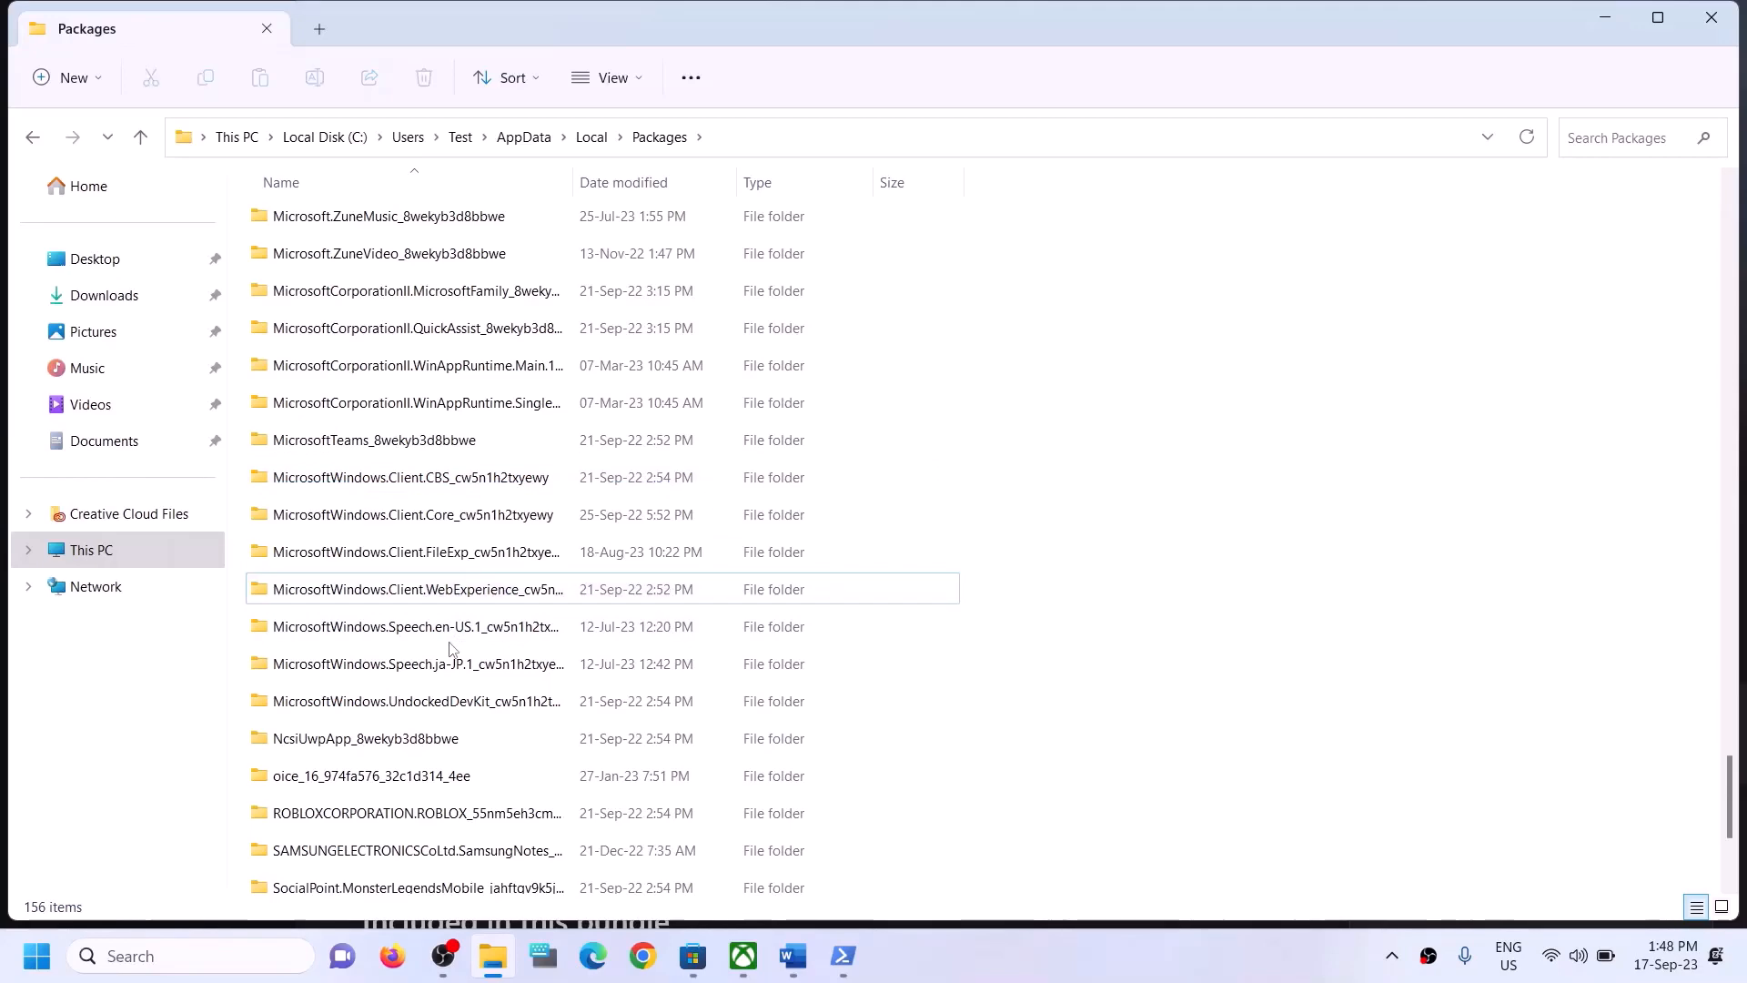
scroll(464, 669, down, 1)
scroll(462, 637, up, 2)
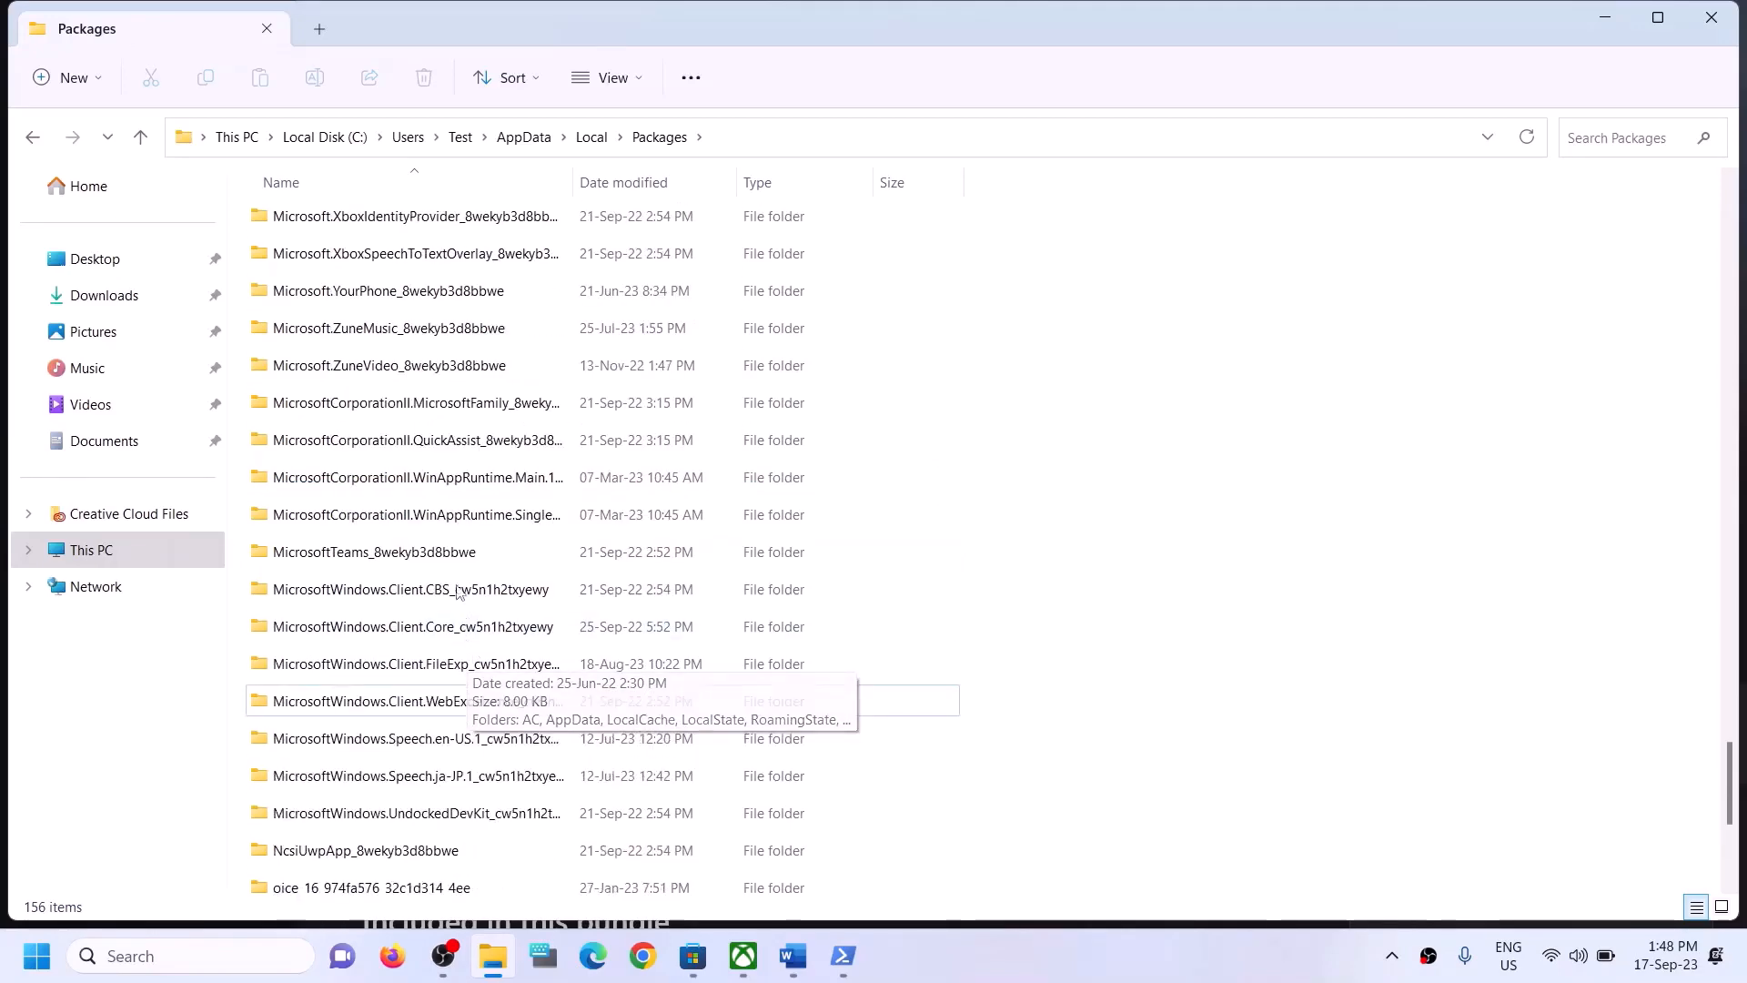
scroll(452, 464, up, 1)
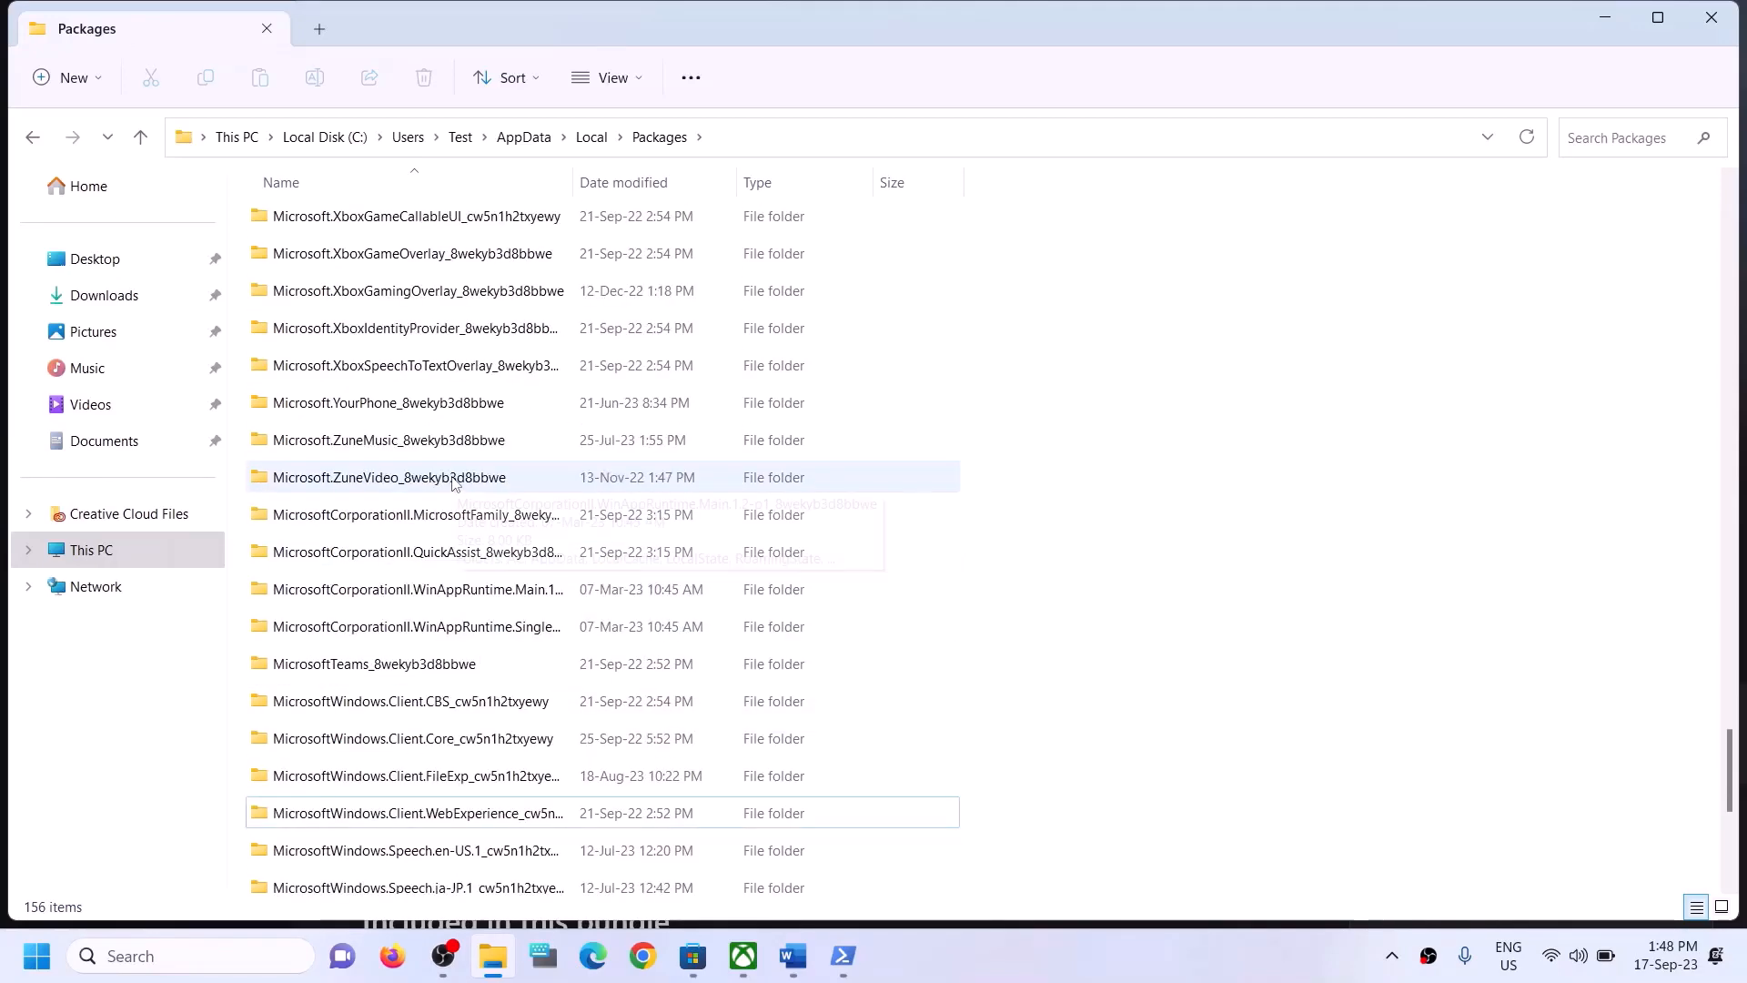
scroll(452, 464, up, 4)
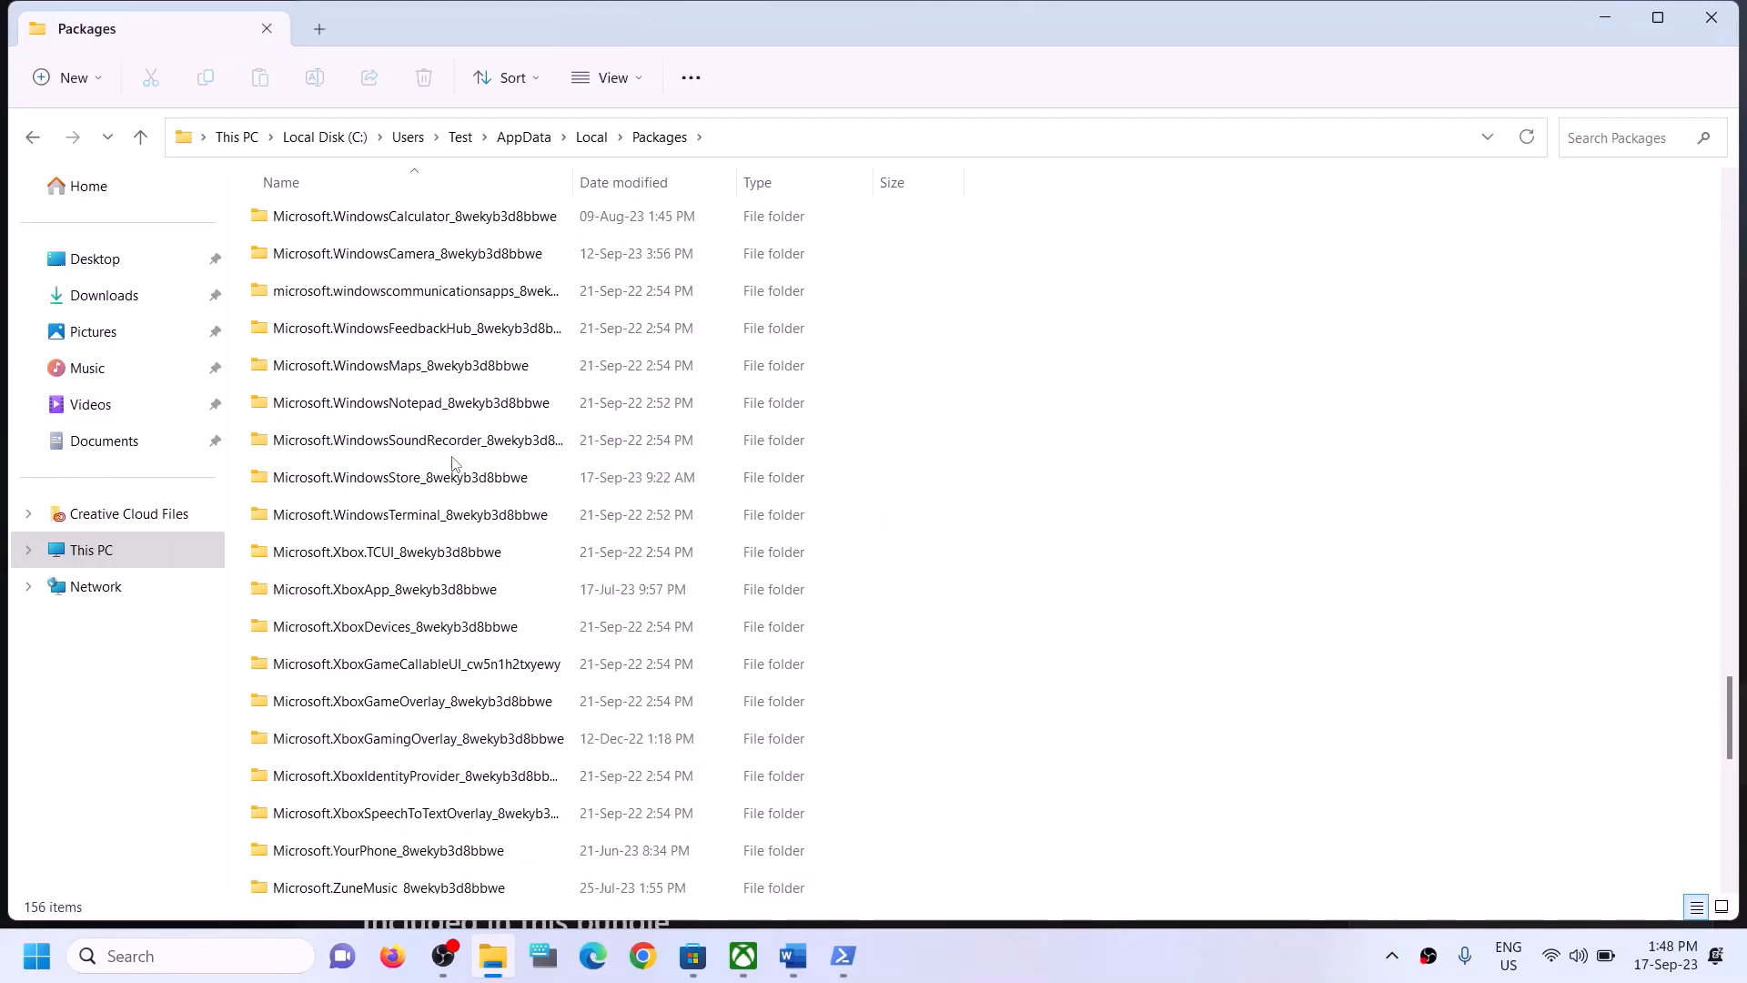
click(414, 477)
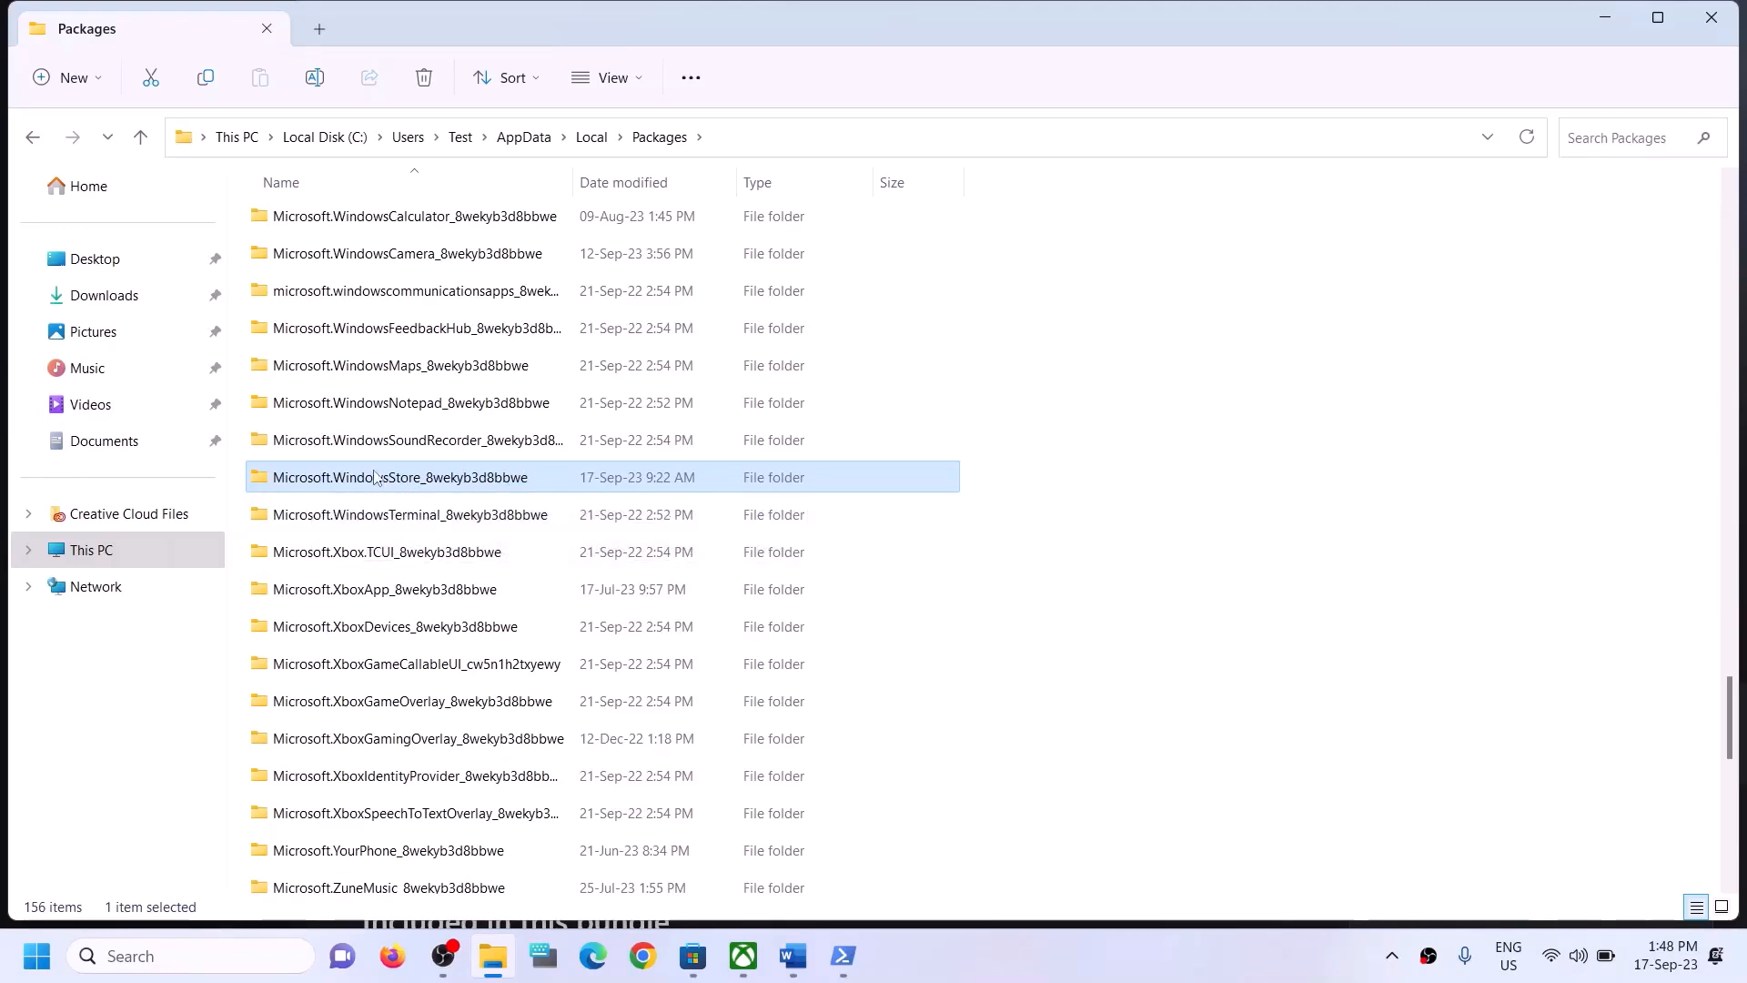
key(Return)
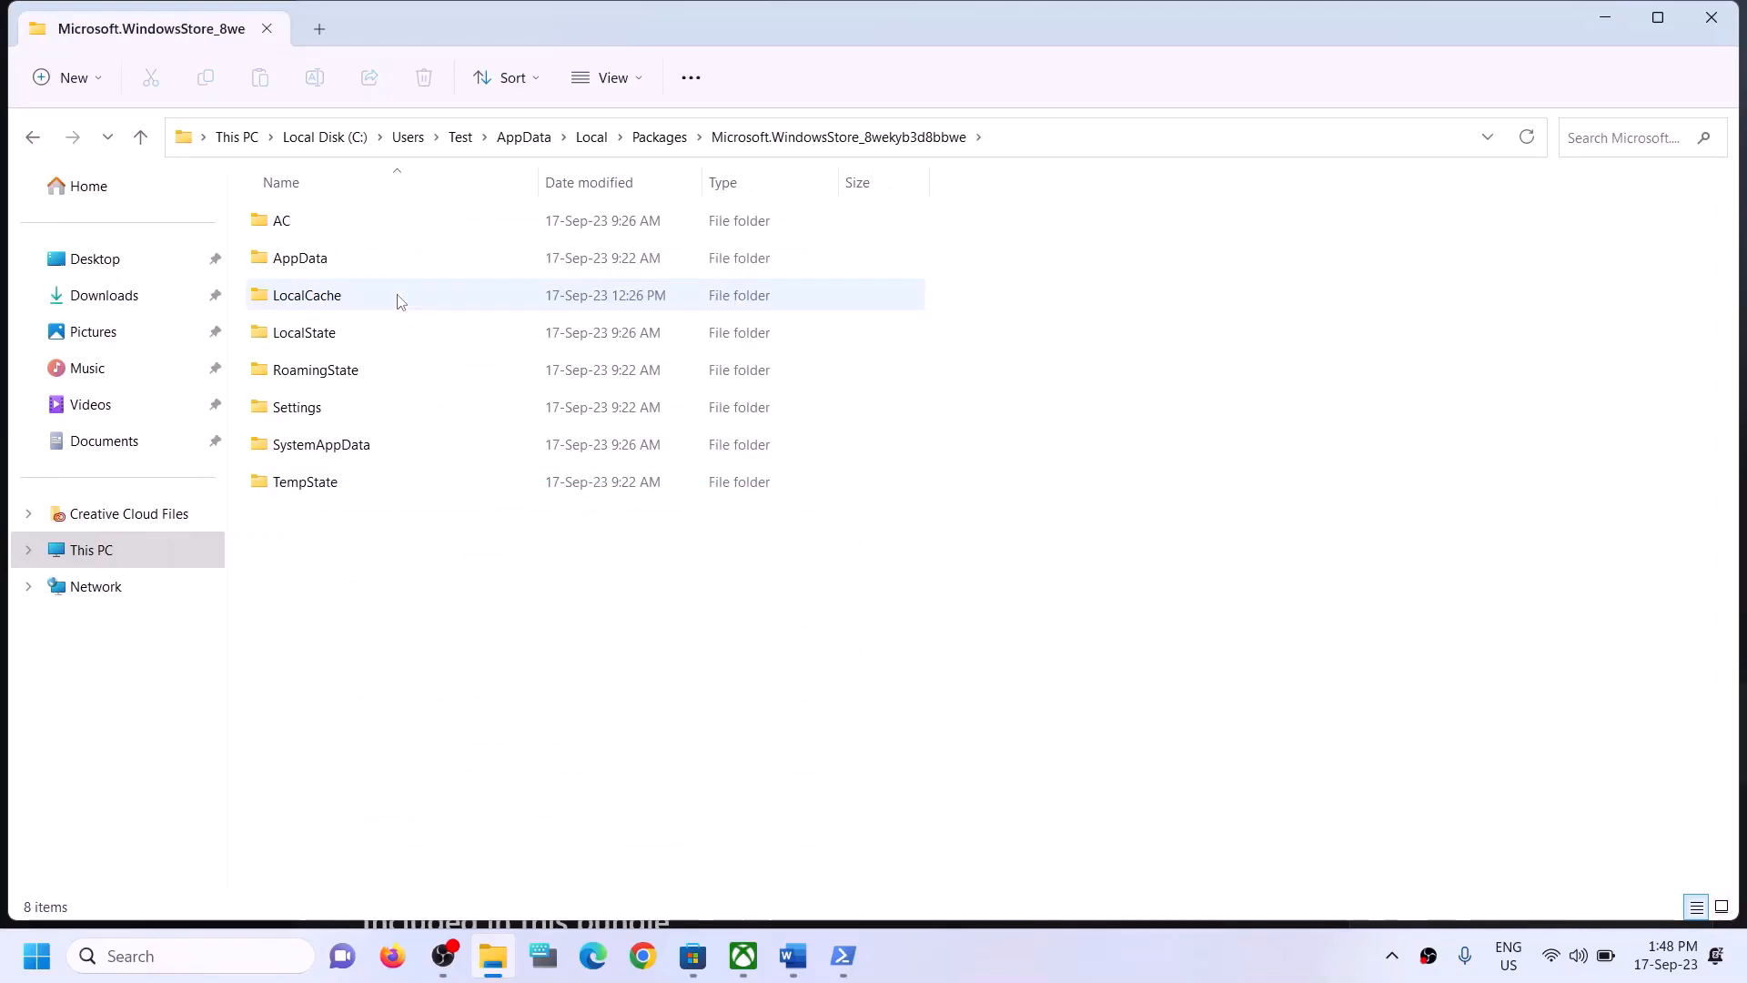
- Delete the LocalCache folder of the Microsoft Store package and close File Explorer
click(299, 305)
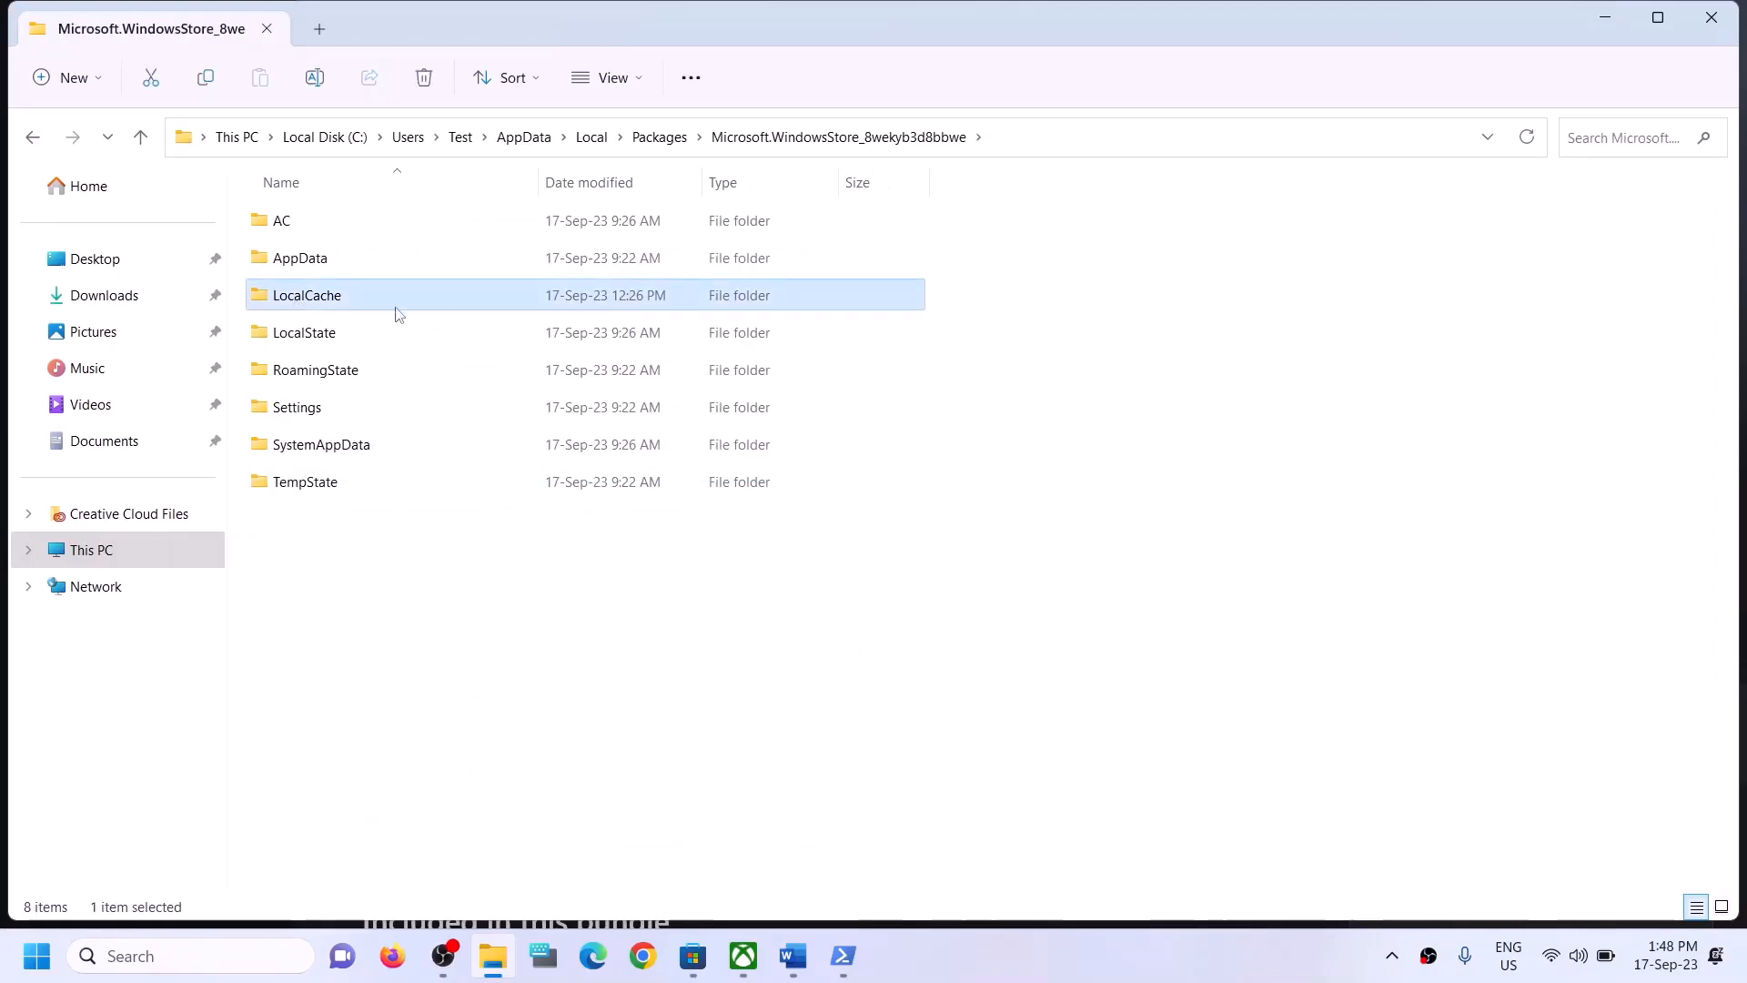
right_click(340, 300)
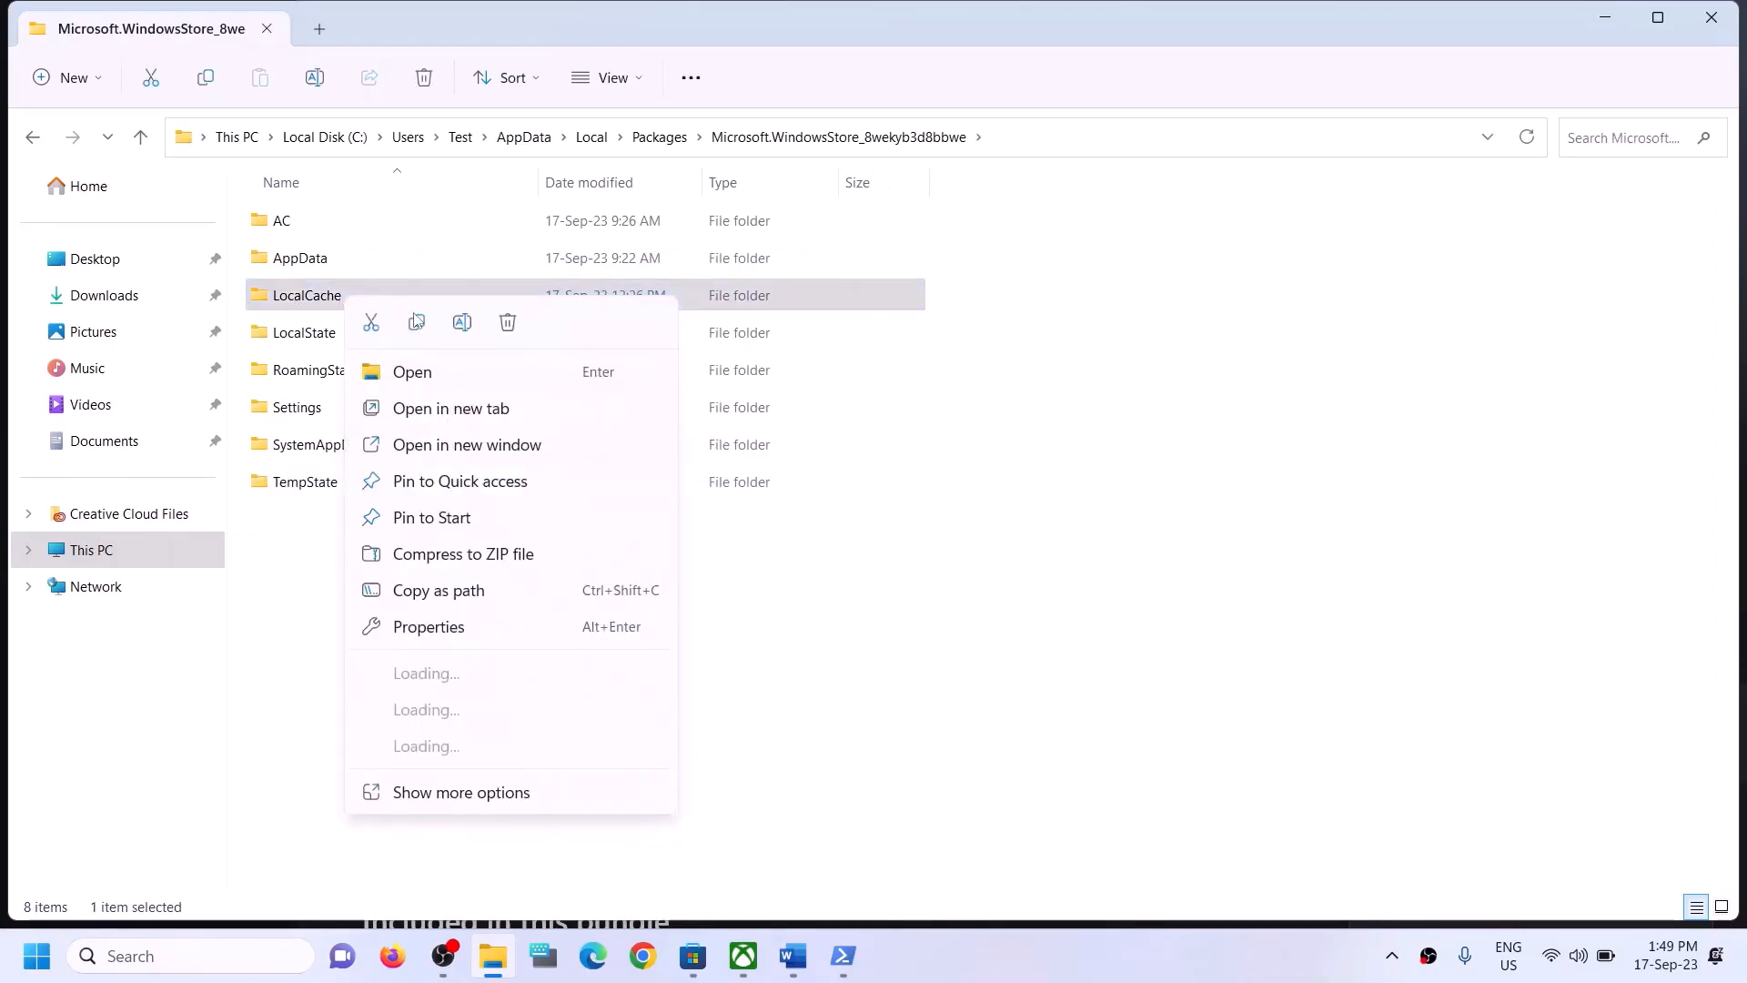
click(507, 324)
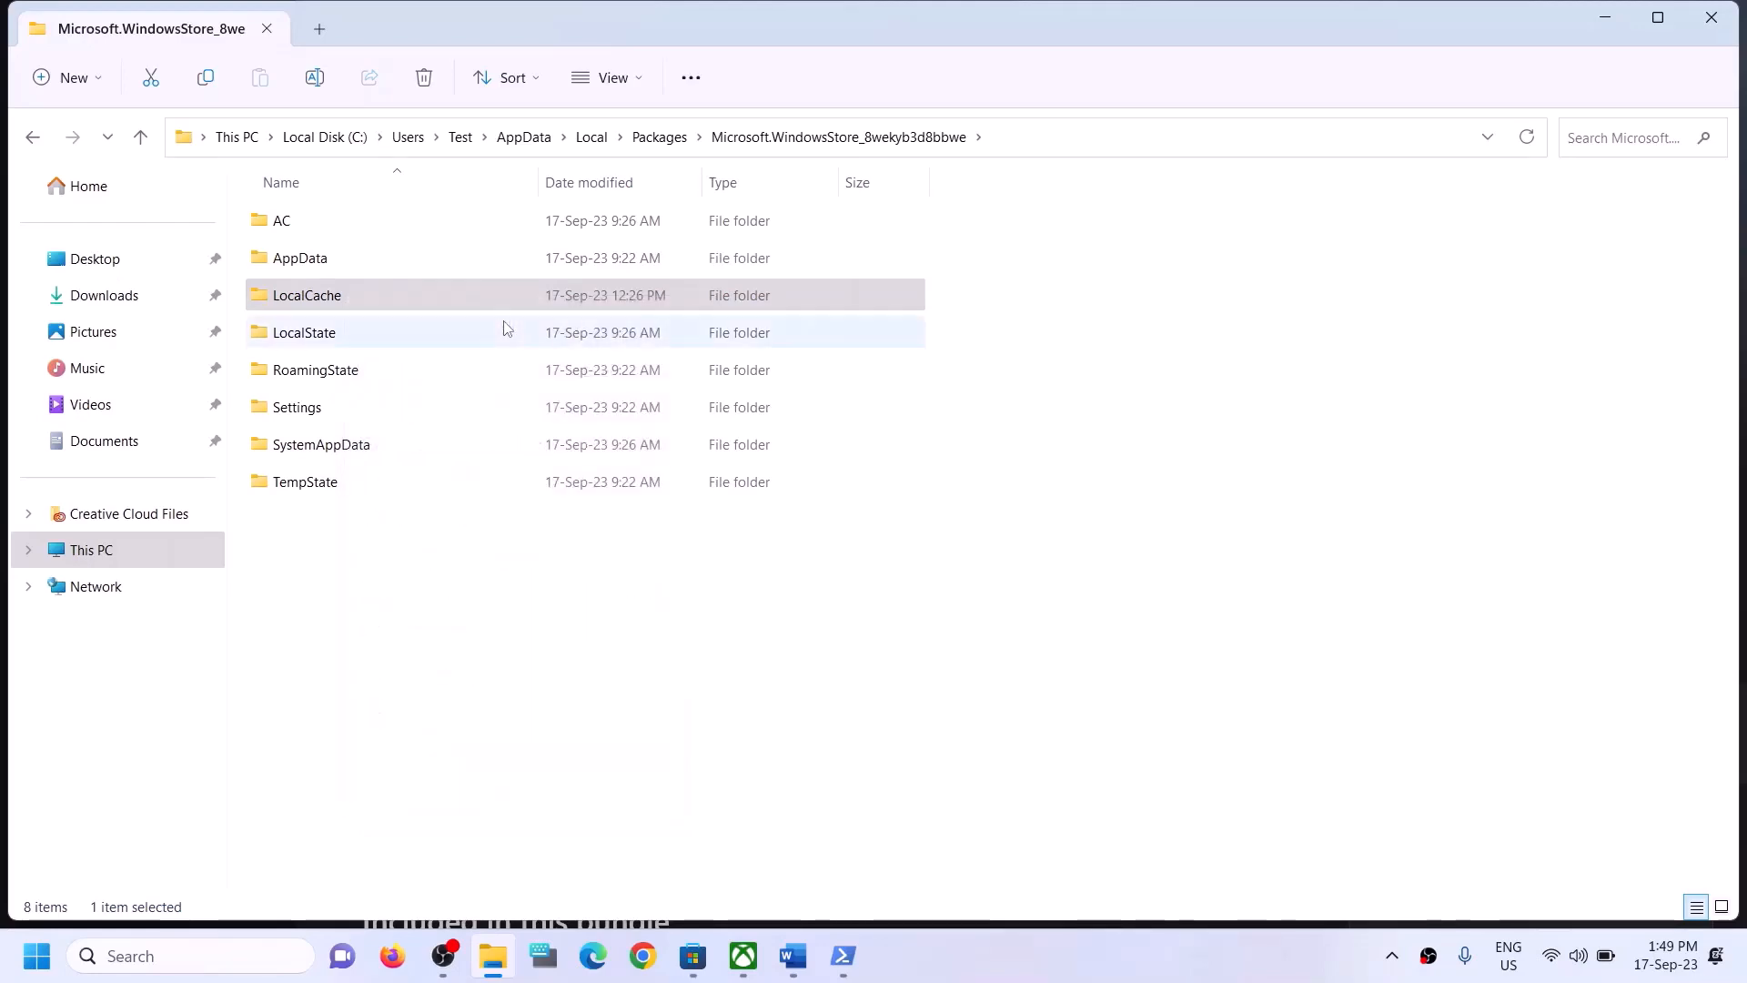
click(1711, 19)
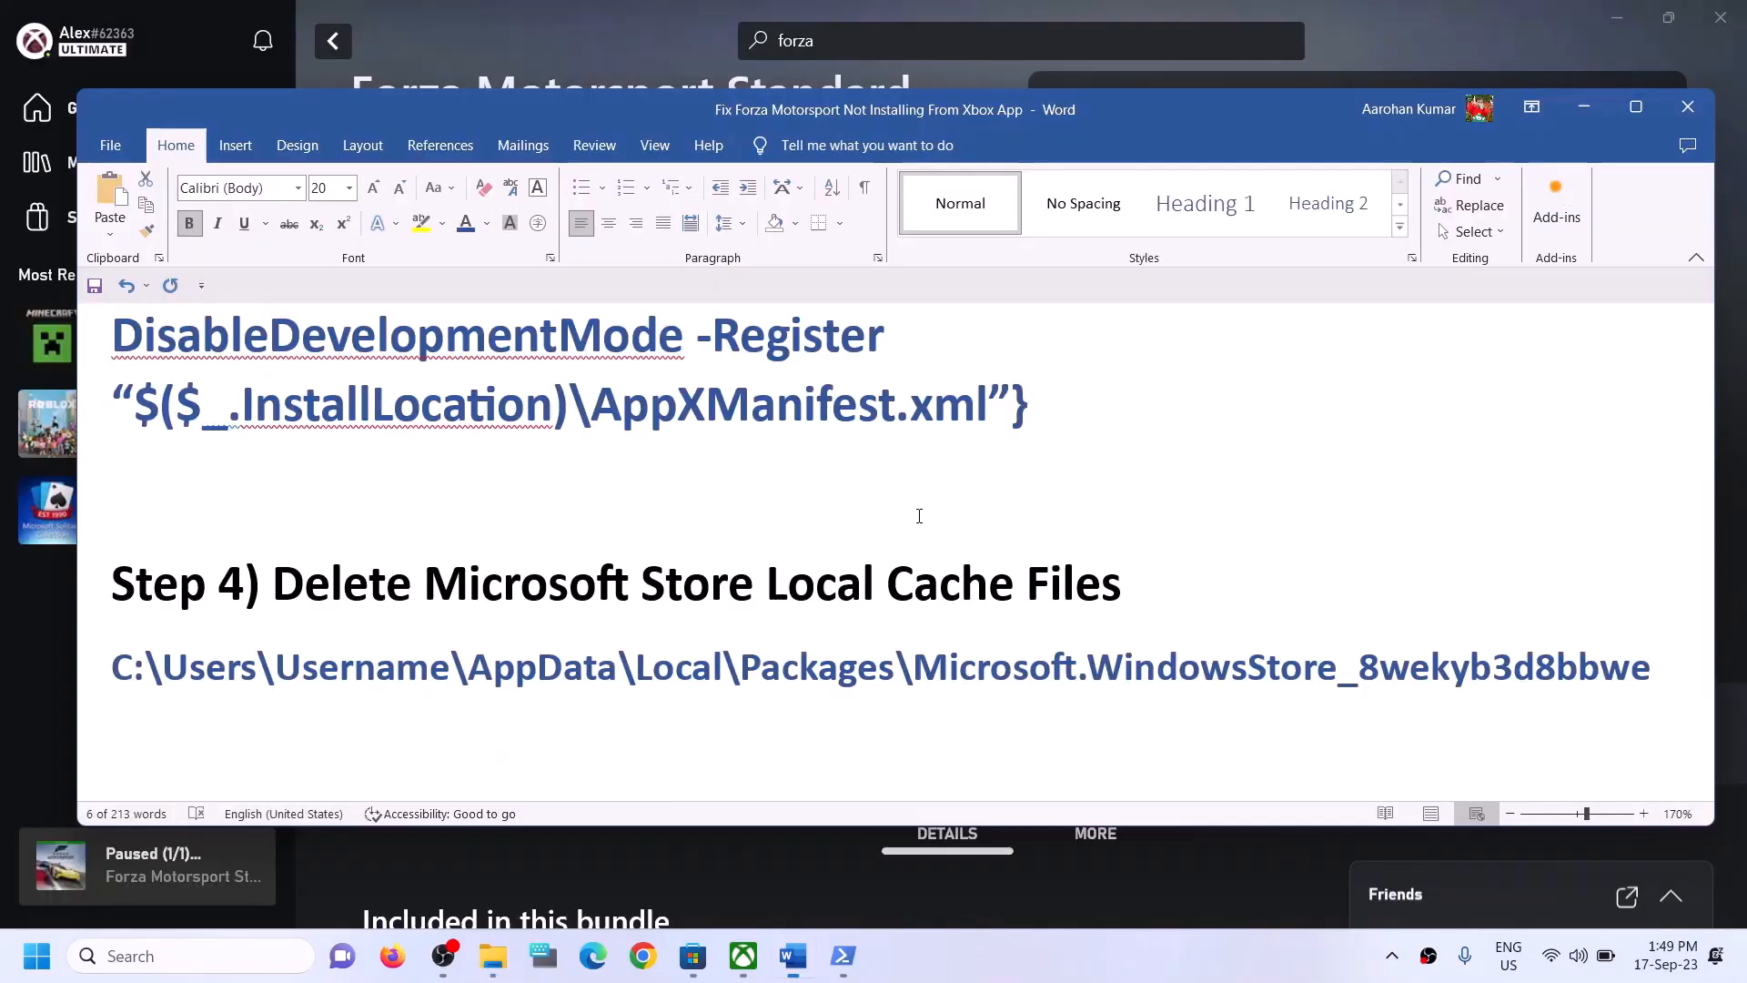
- Highlight the Step 5 heading text "Repair/reset Xbox App/Store" in the Word document
scroll(359, 628, down, 3)
scroll(359, 628, up, 1)
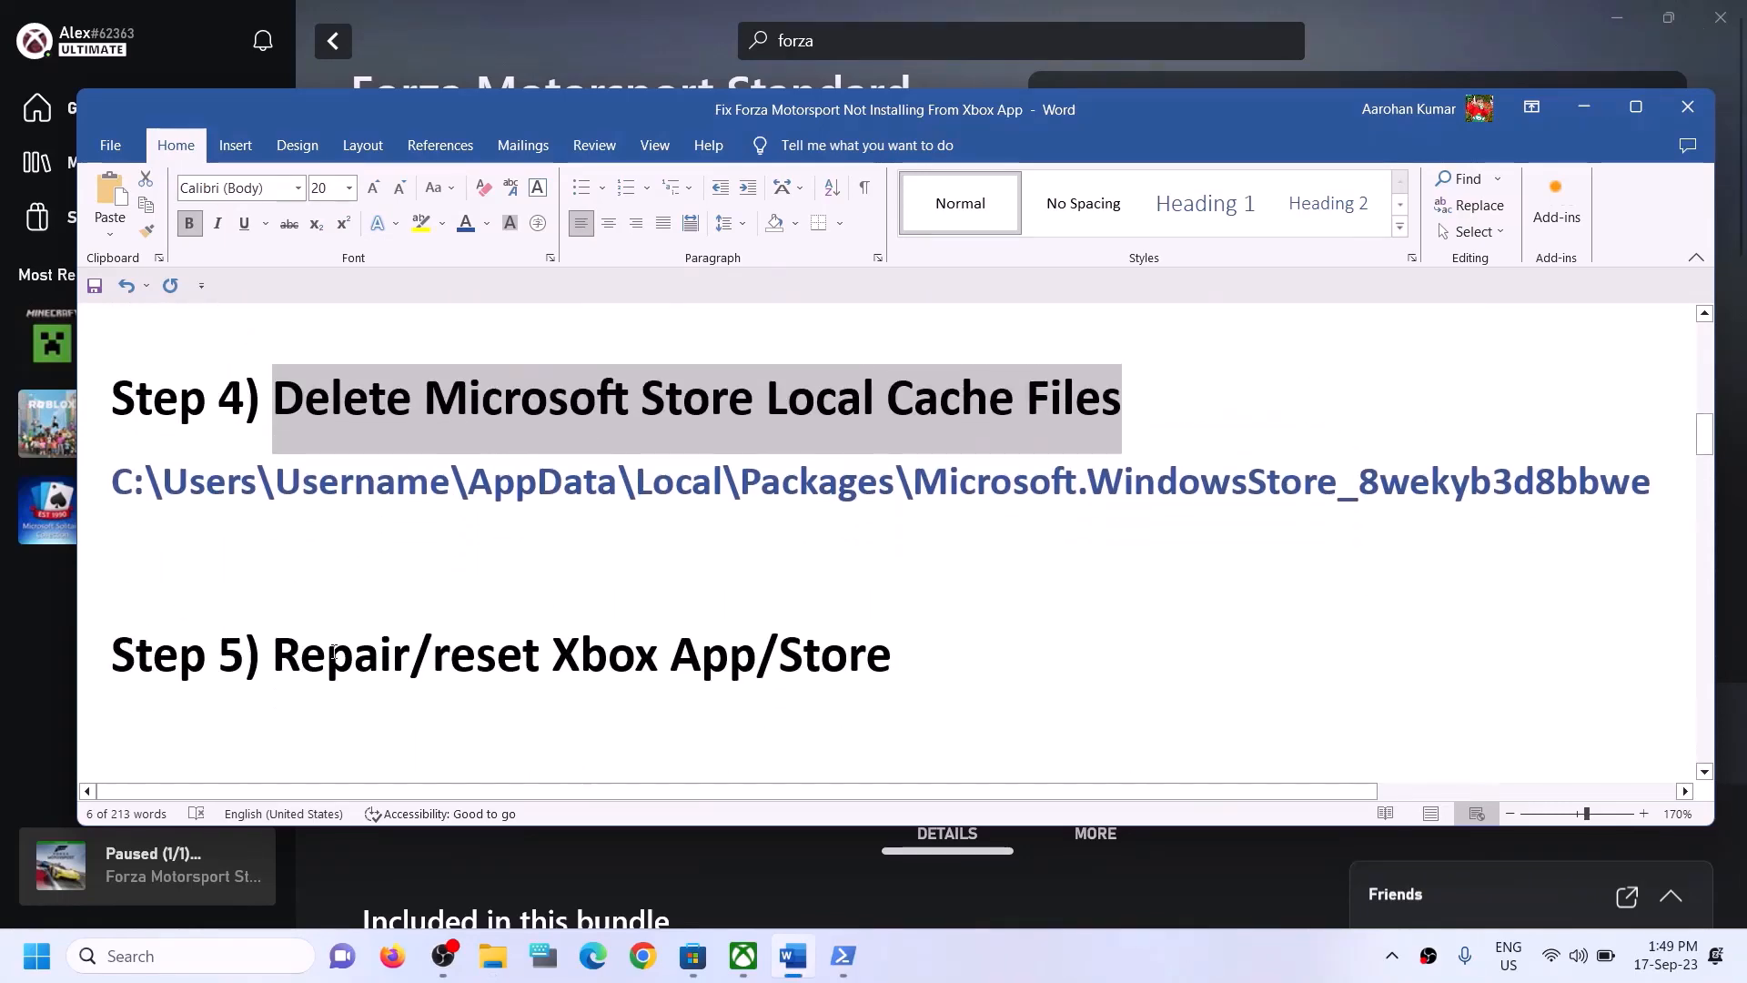
drag(273, 657, 806, 680)
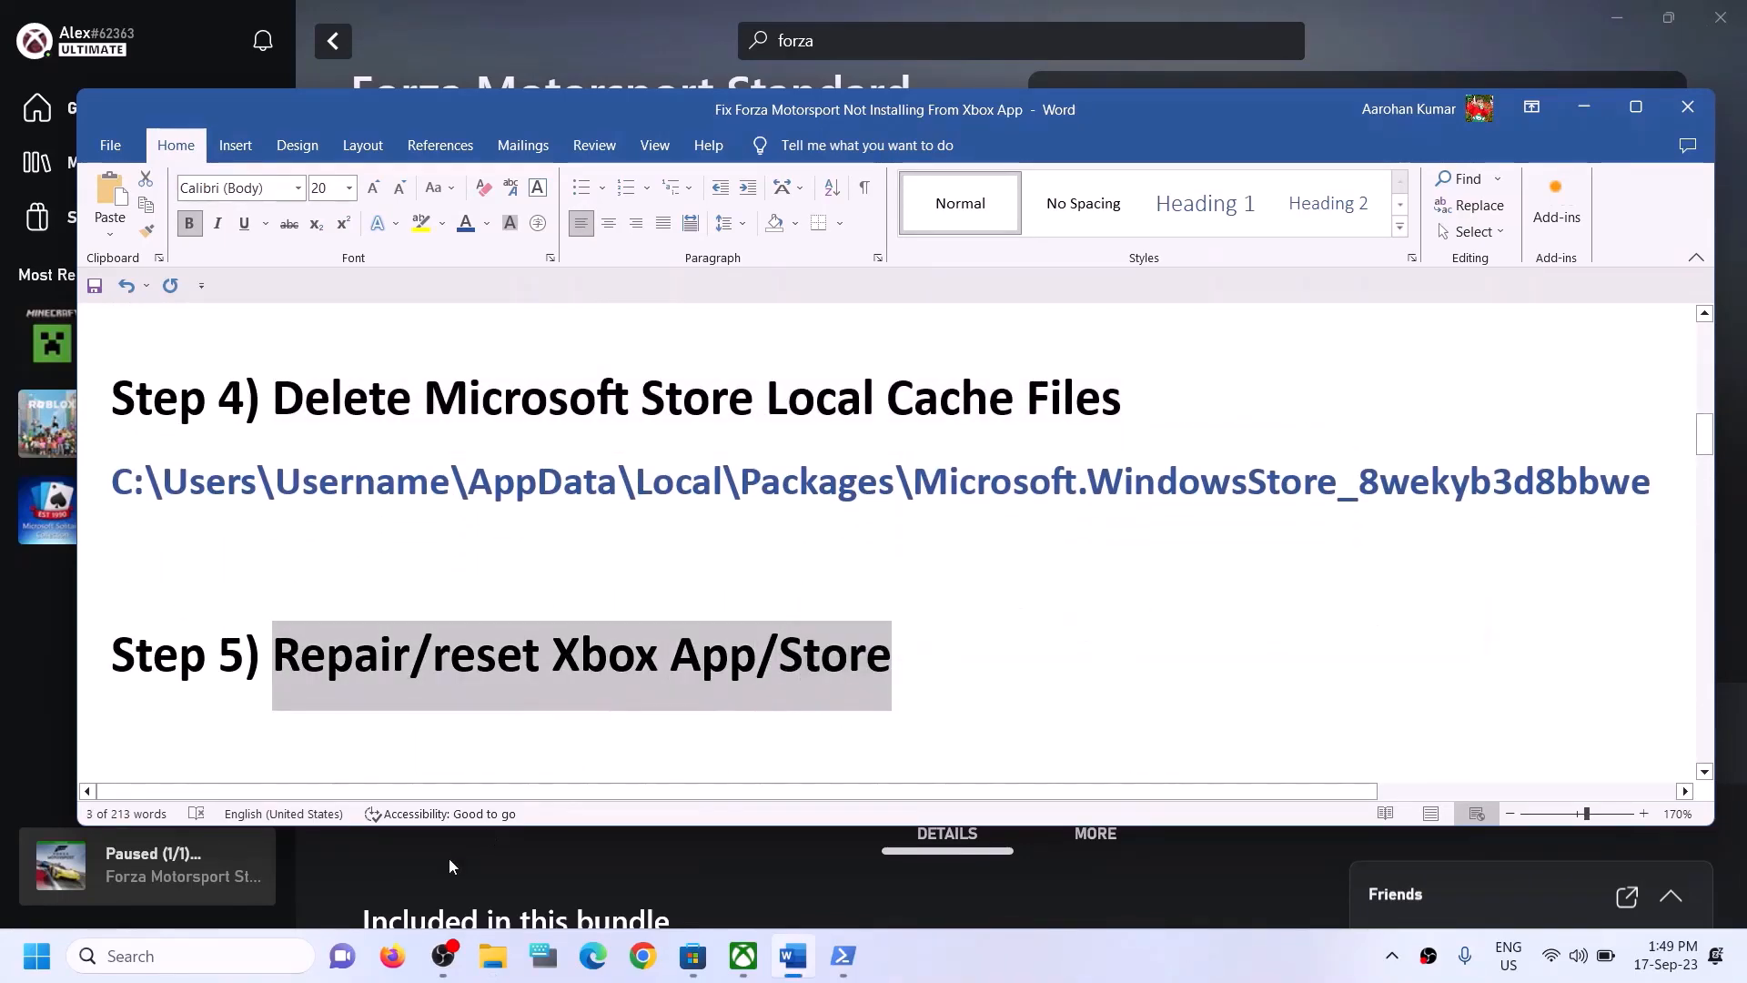
- Search Windows for "xbox" and open the app settings of the Xbox app
click(242, 961)
text(x)
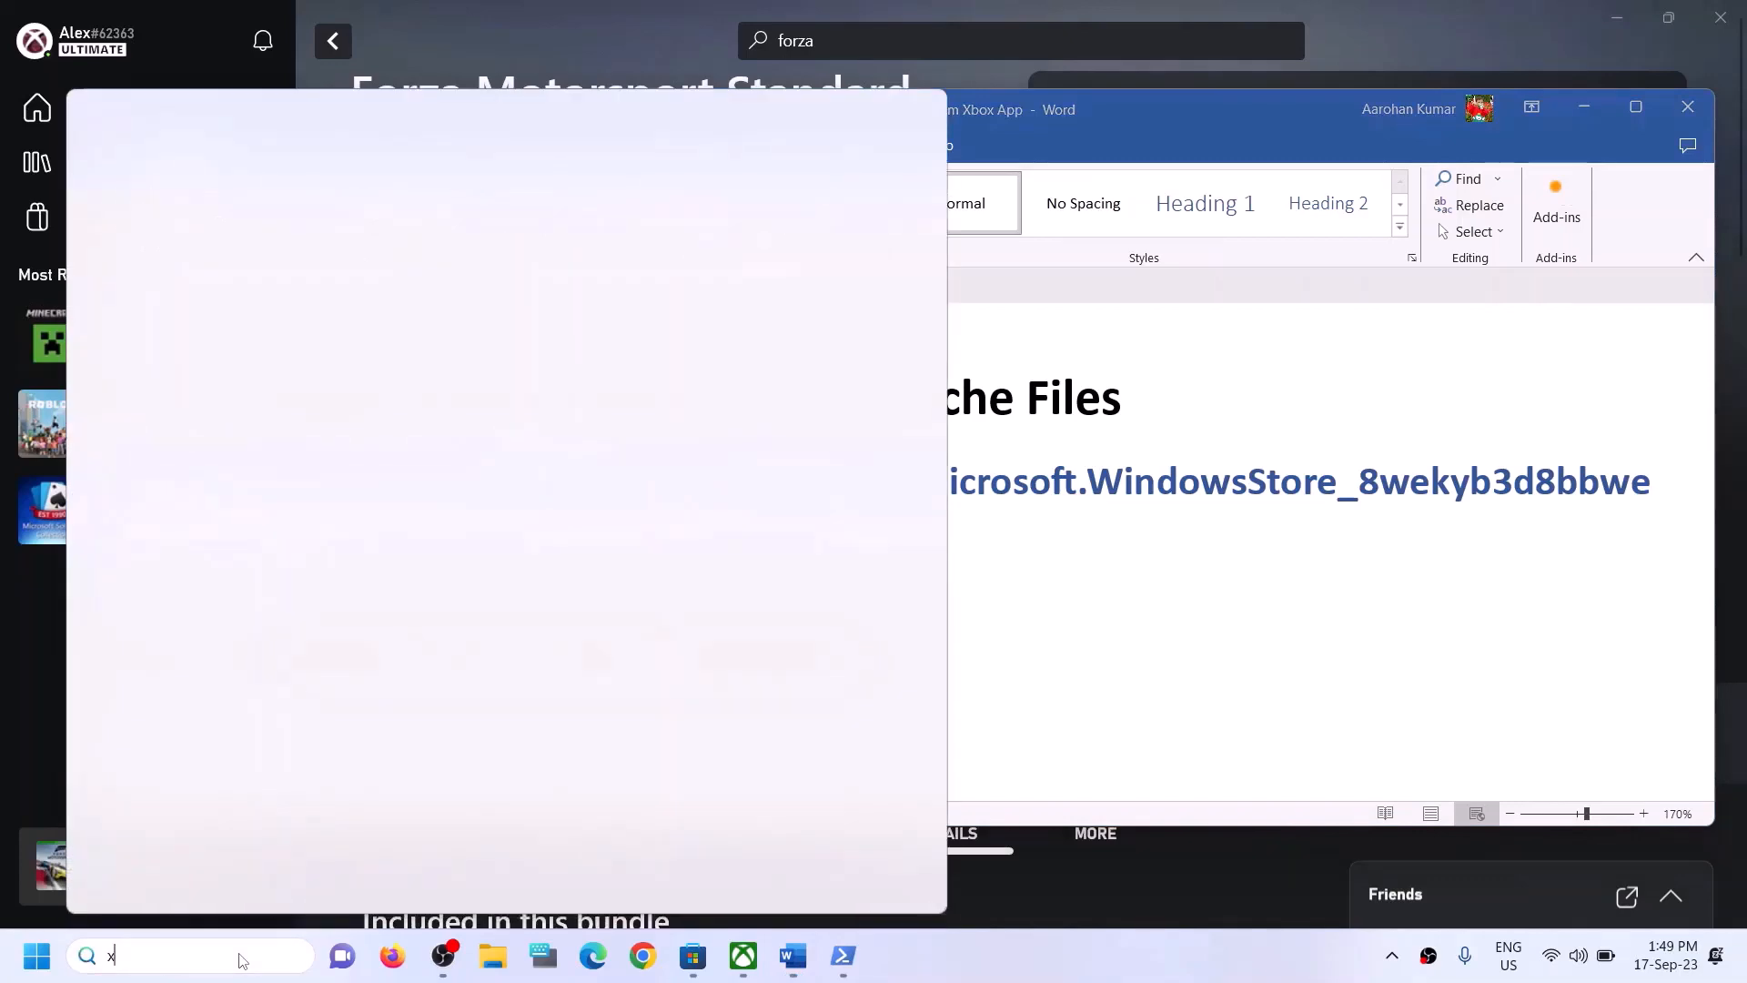
text(box)
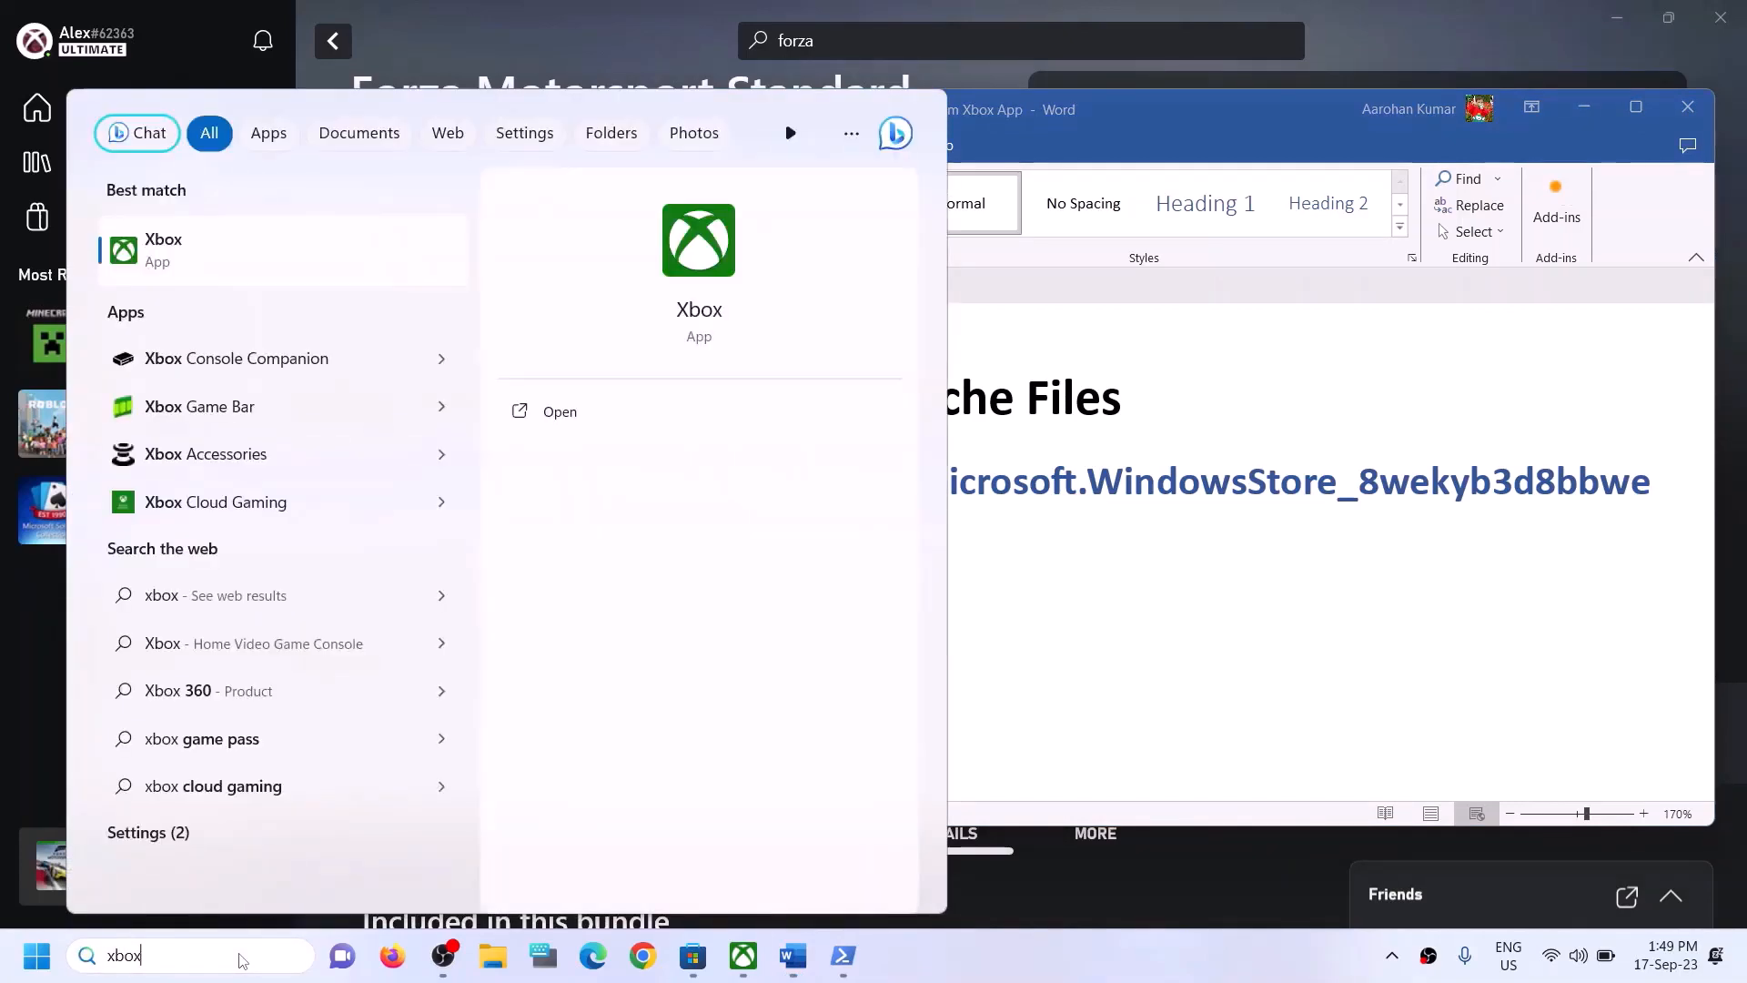
right_click(217, 256)
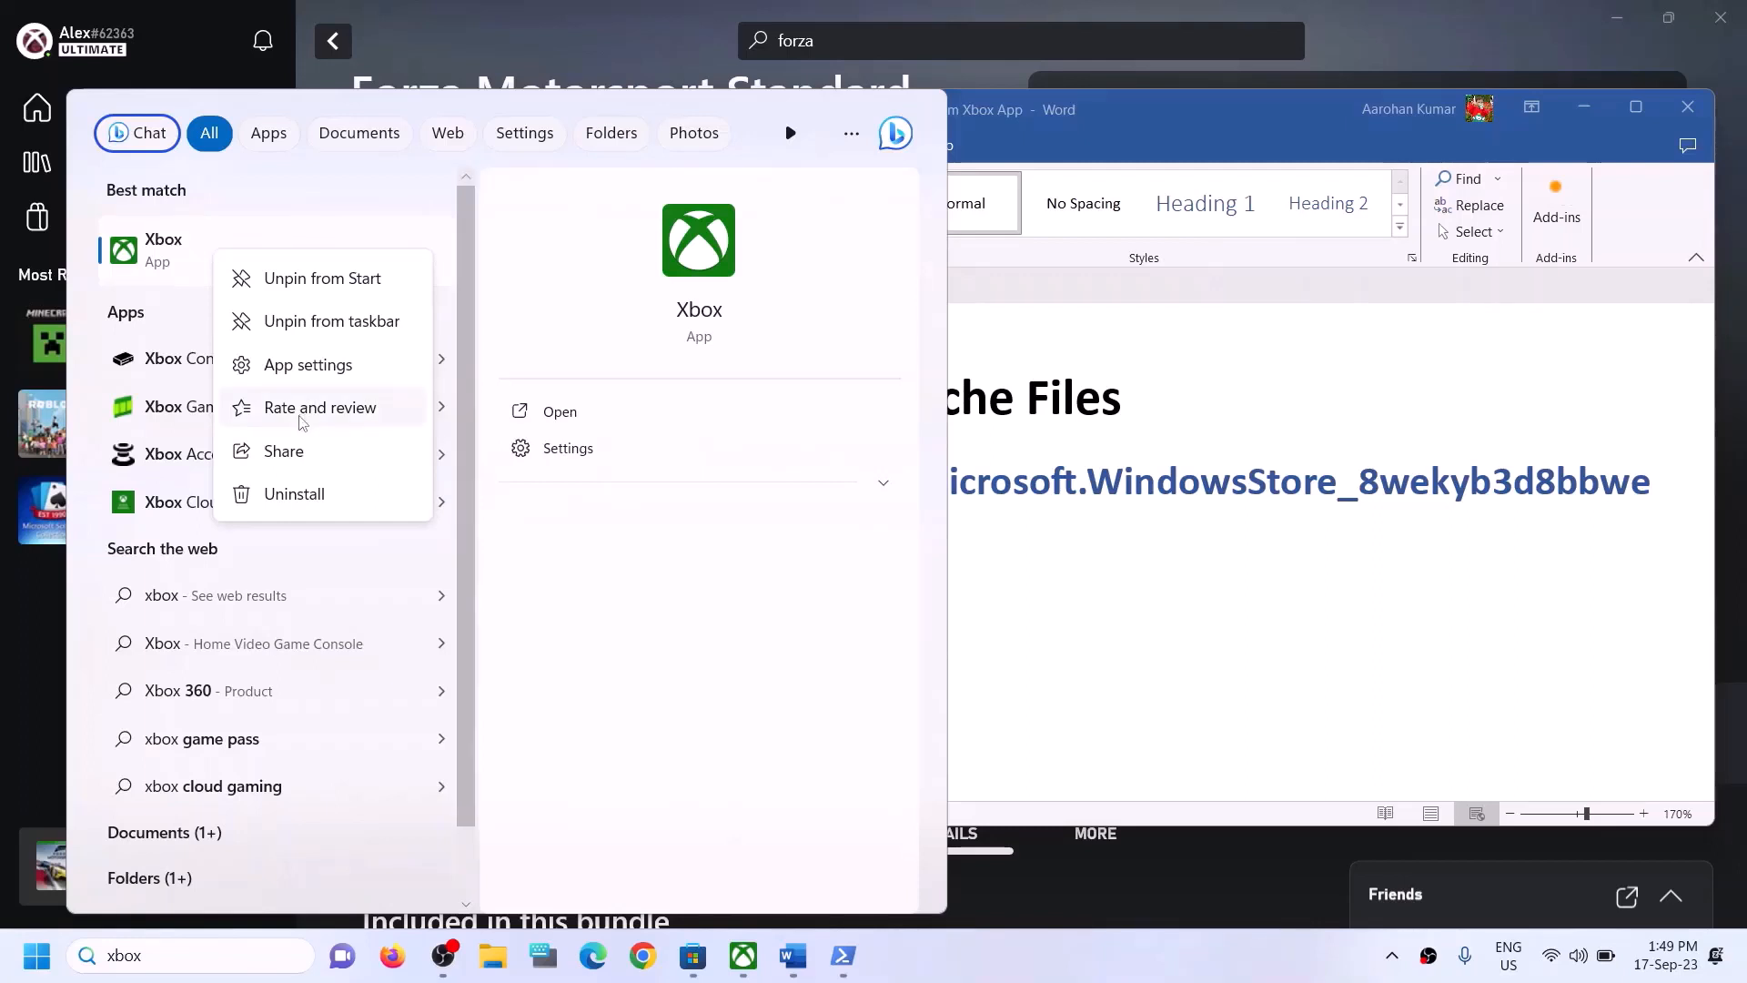
click(303, 365)
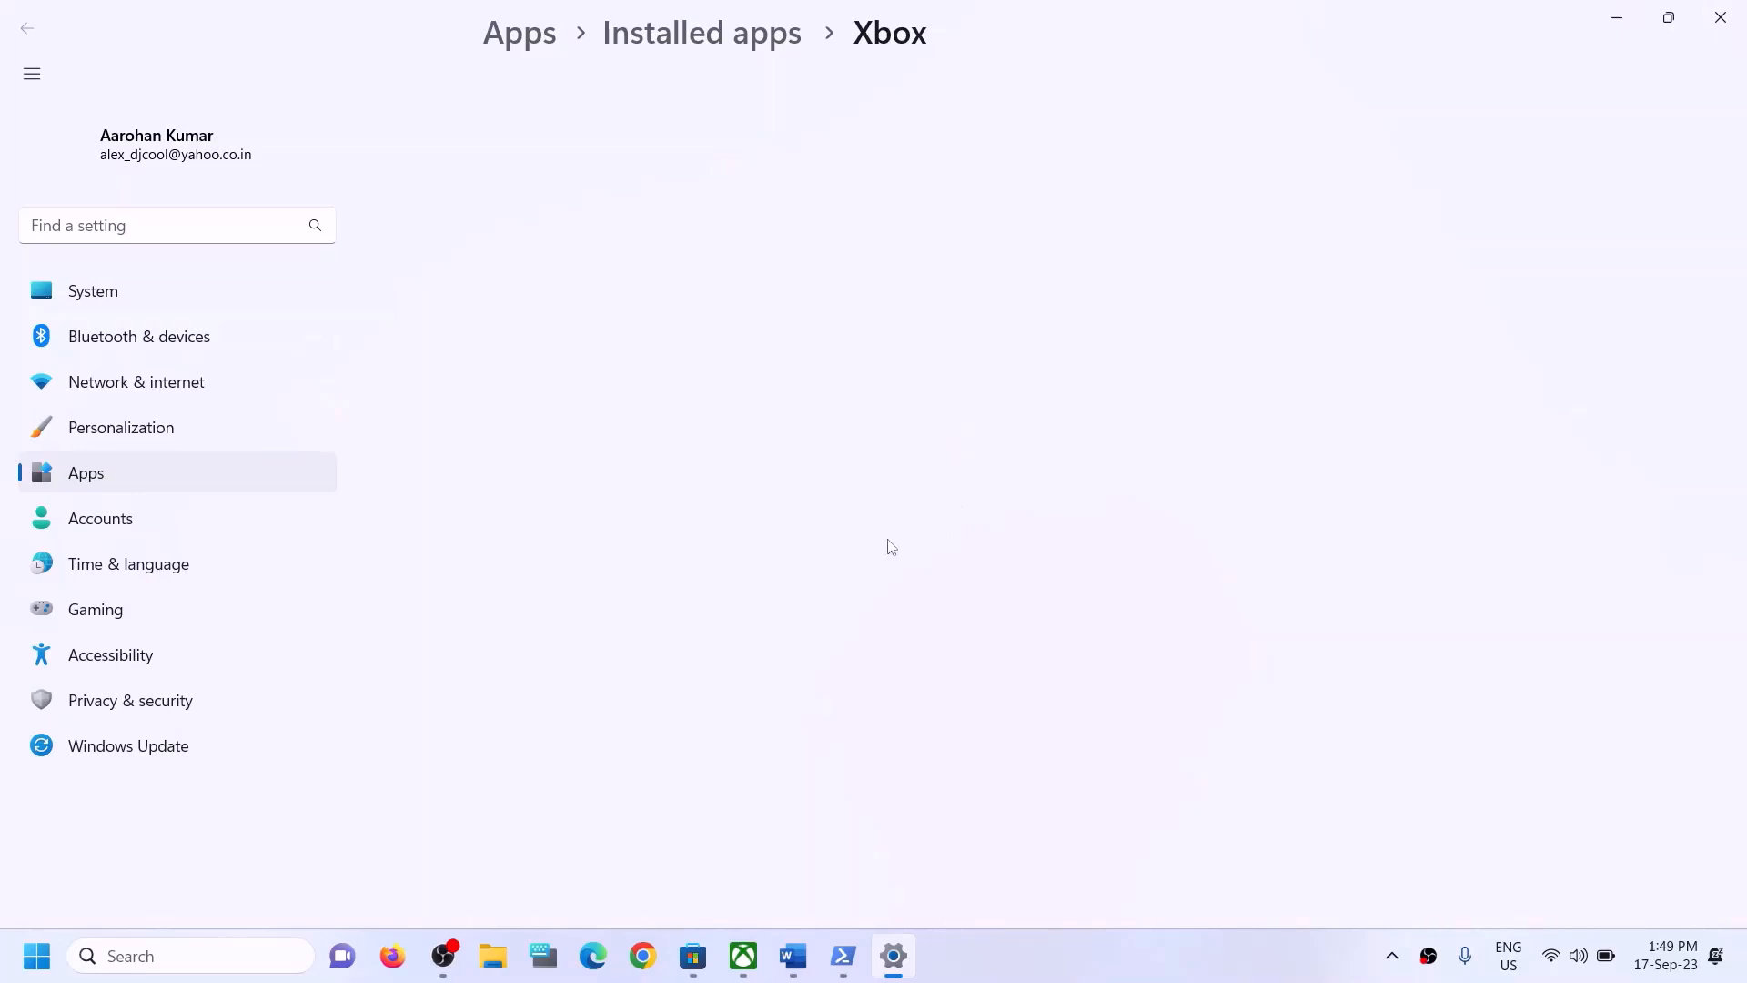
- Repair the Xbox app, and reset it with its app data deleted
scroll(893, 600, down, 3)
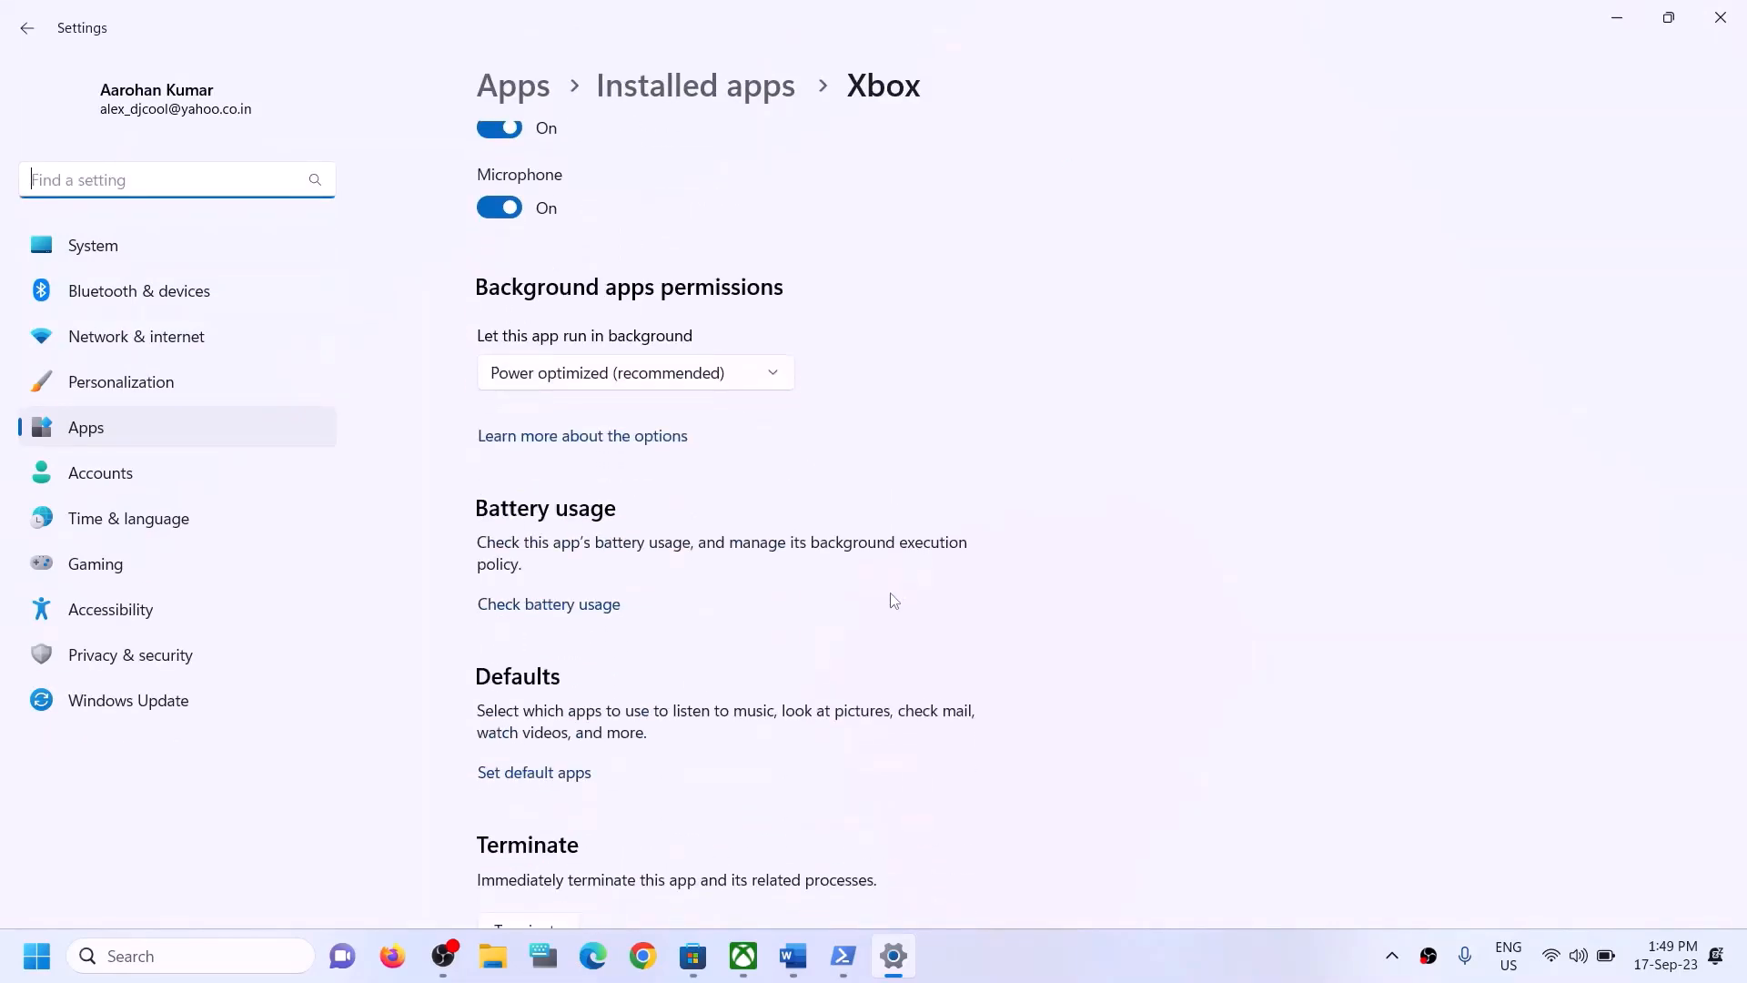
scroll(846, 591, down, 7)
scroll(756, 505, up, 2)
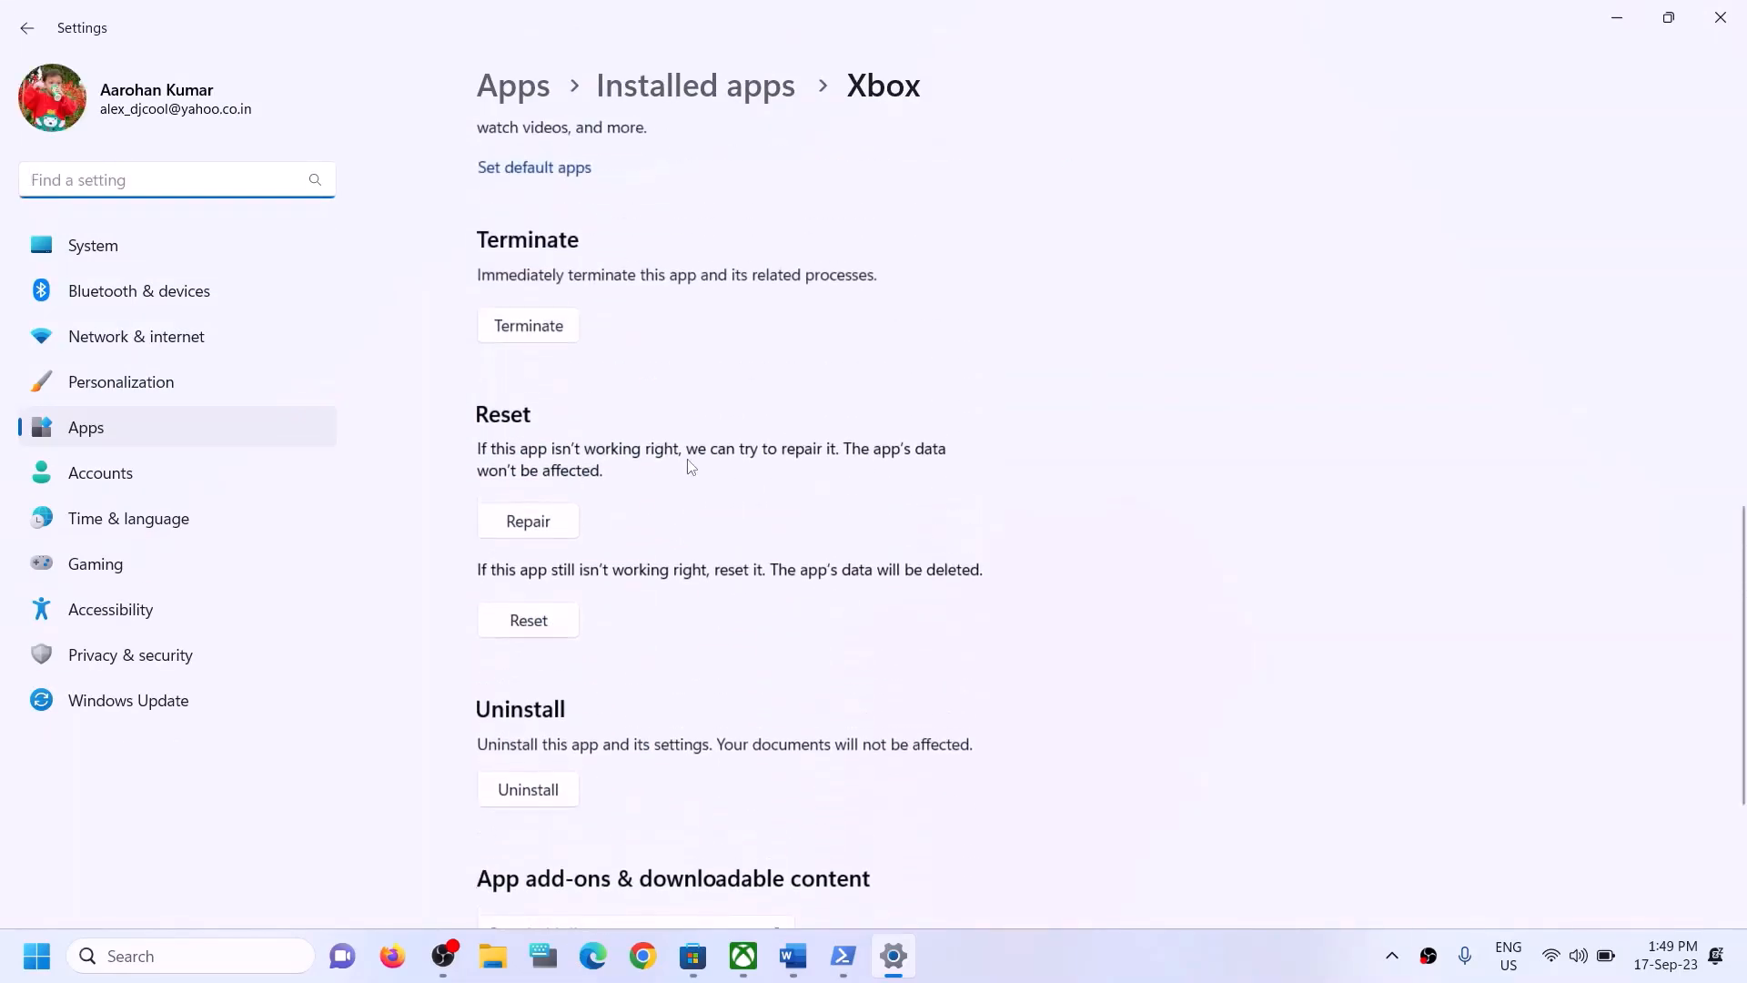
click(542, 531)
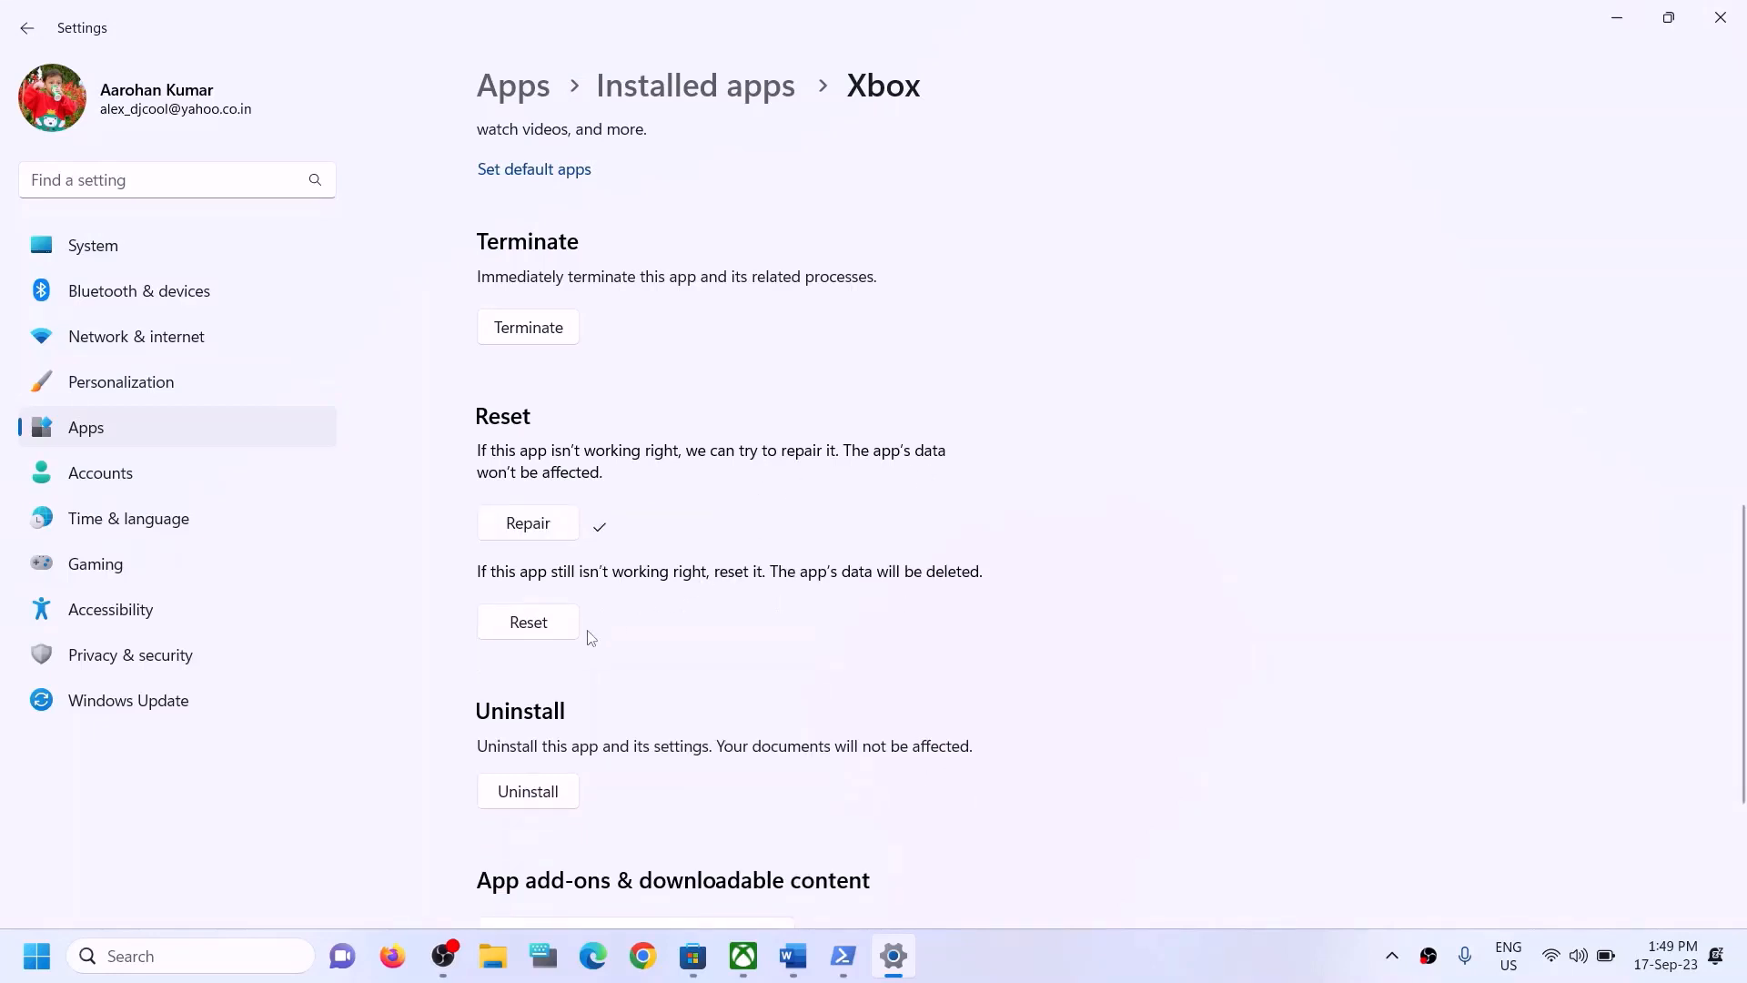
click(533, 634)
click(630, 558)
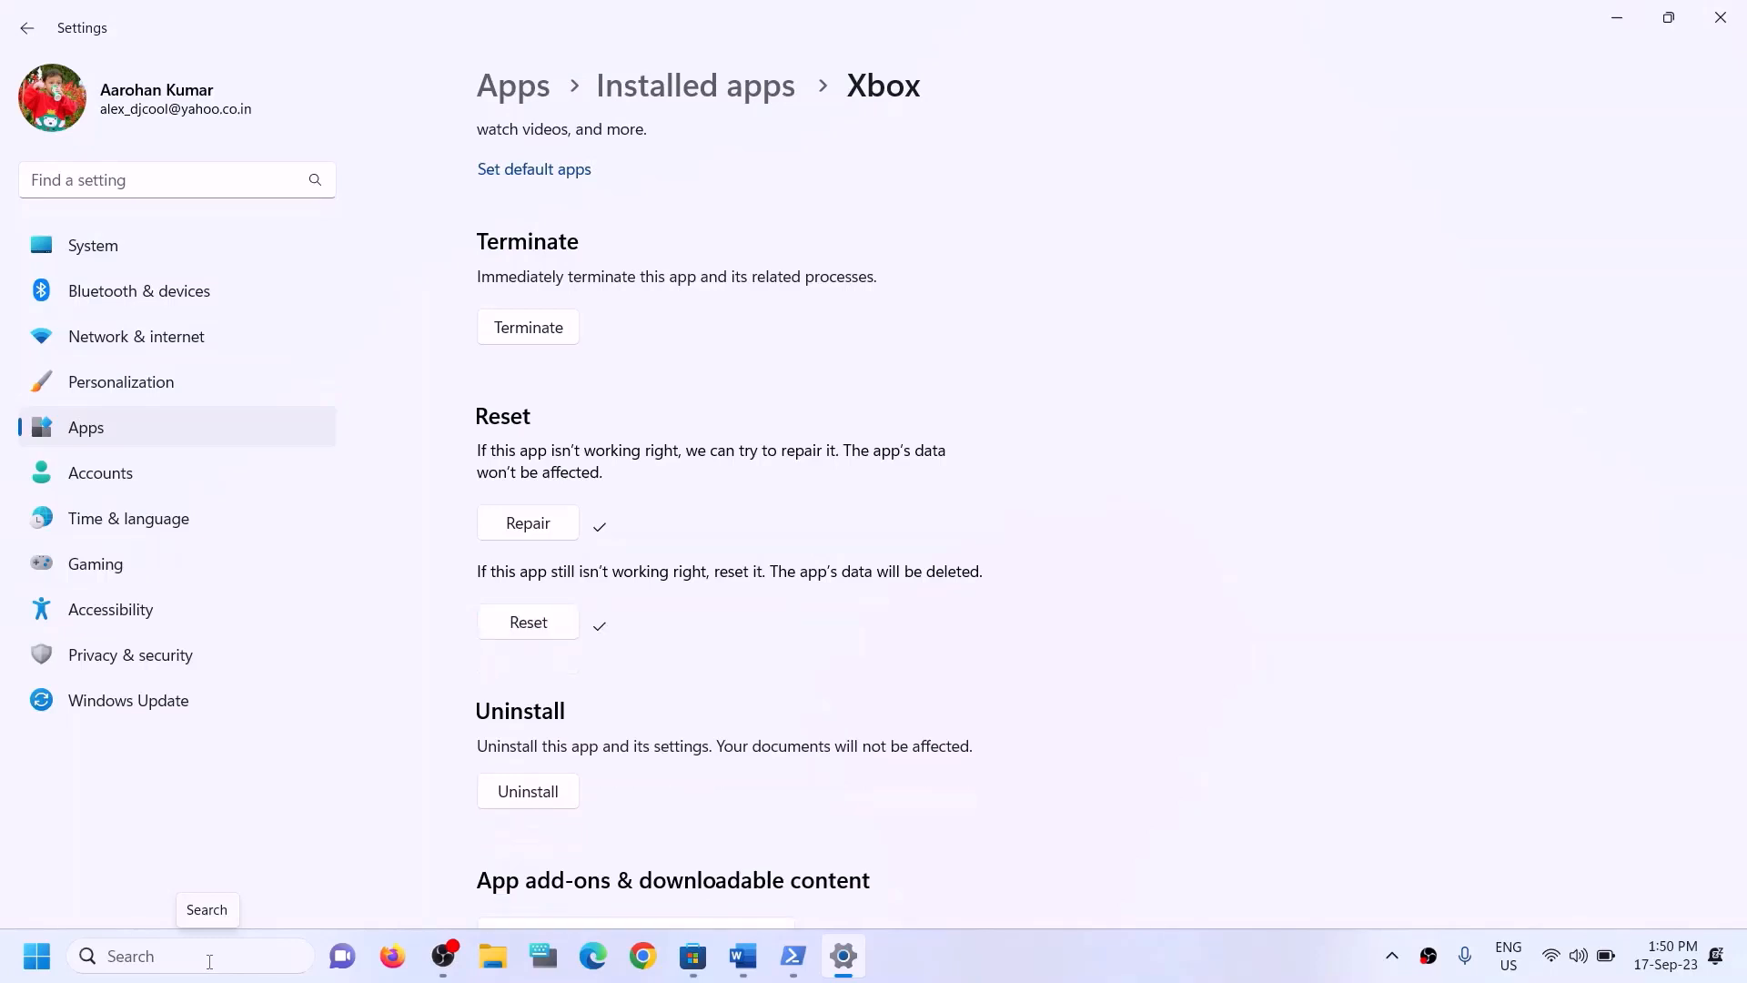
- Search Windows for "store" and open the app settings of Microsoft Store
click(209, 956)
text(store)
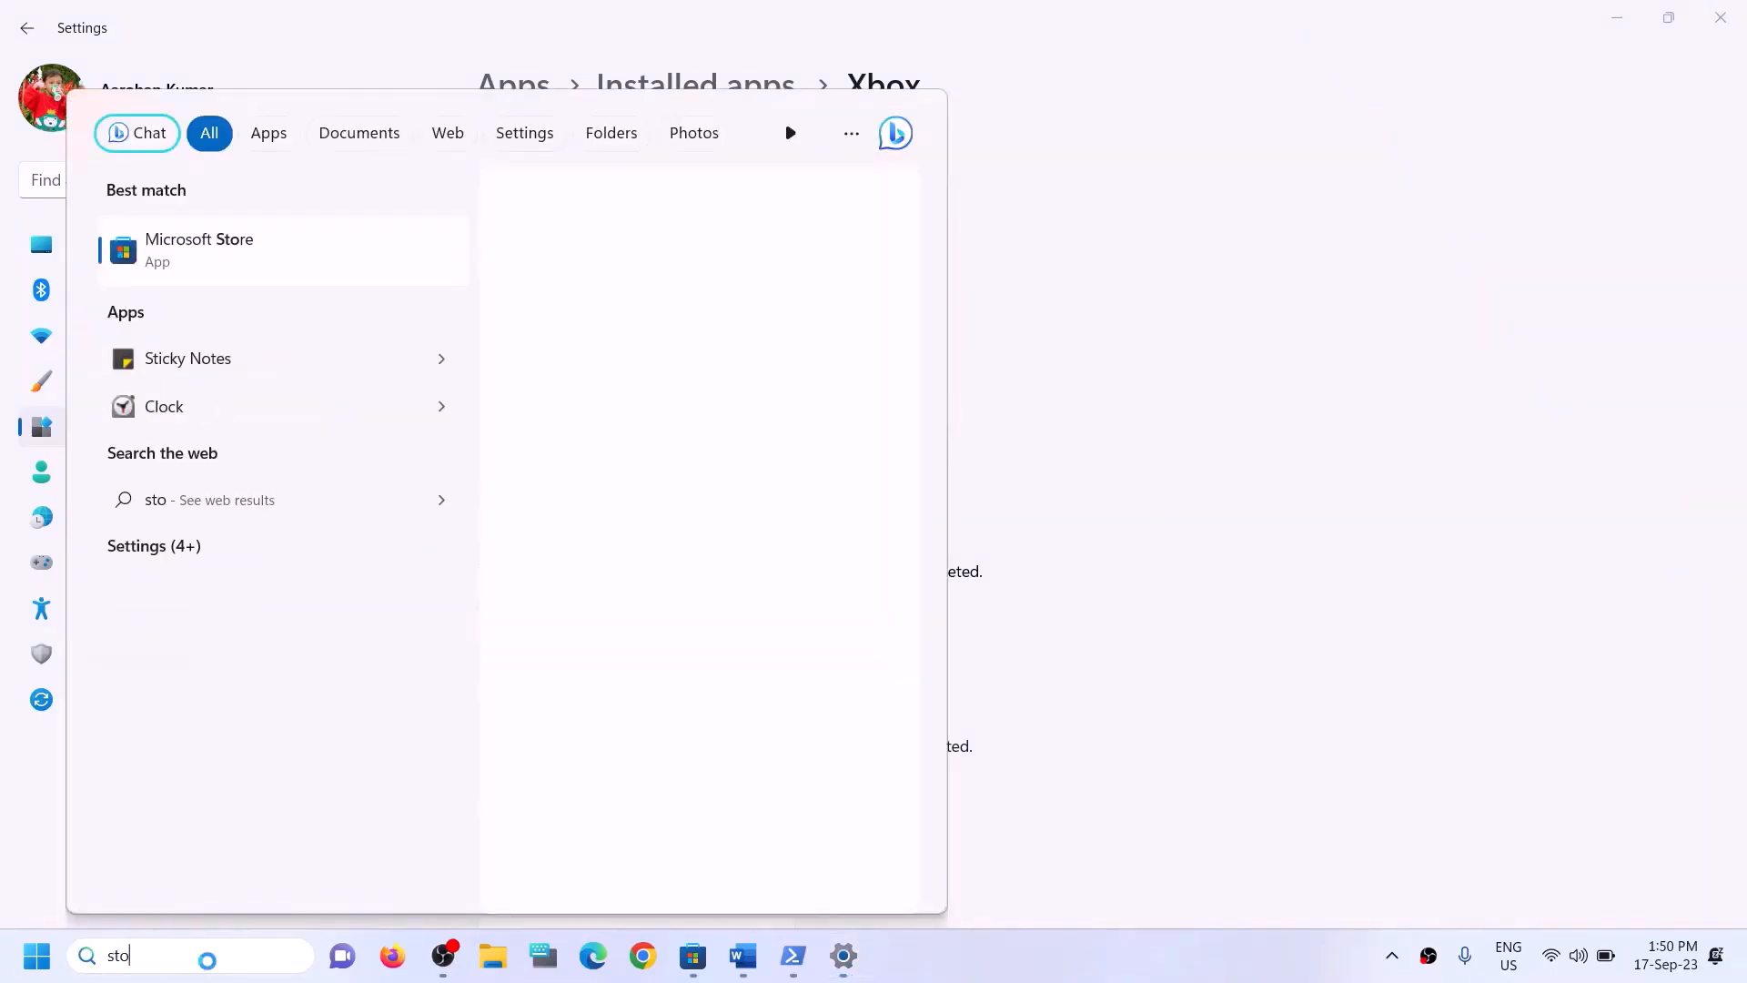
right_click(269, 278)
click(329, 389)
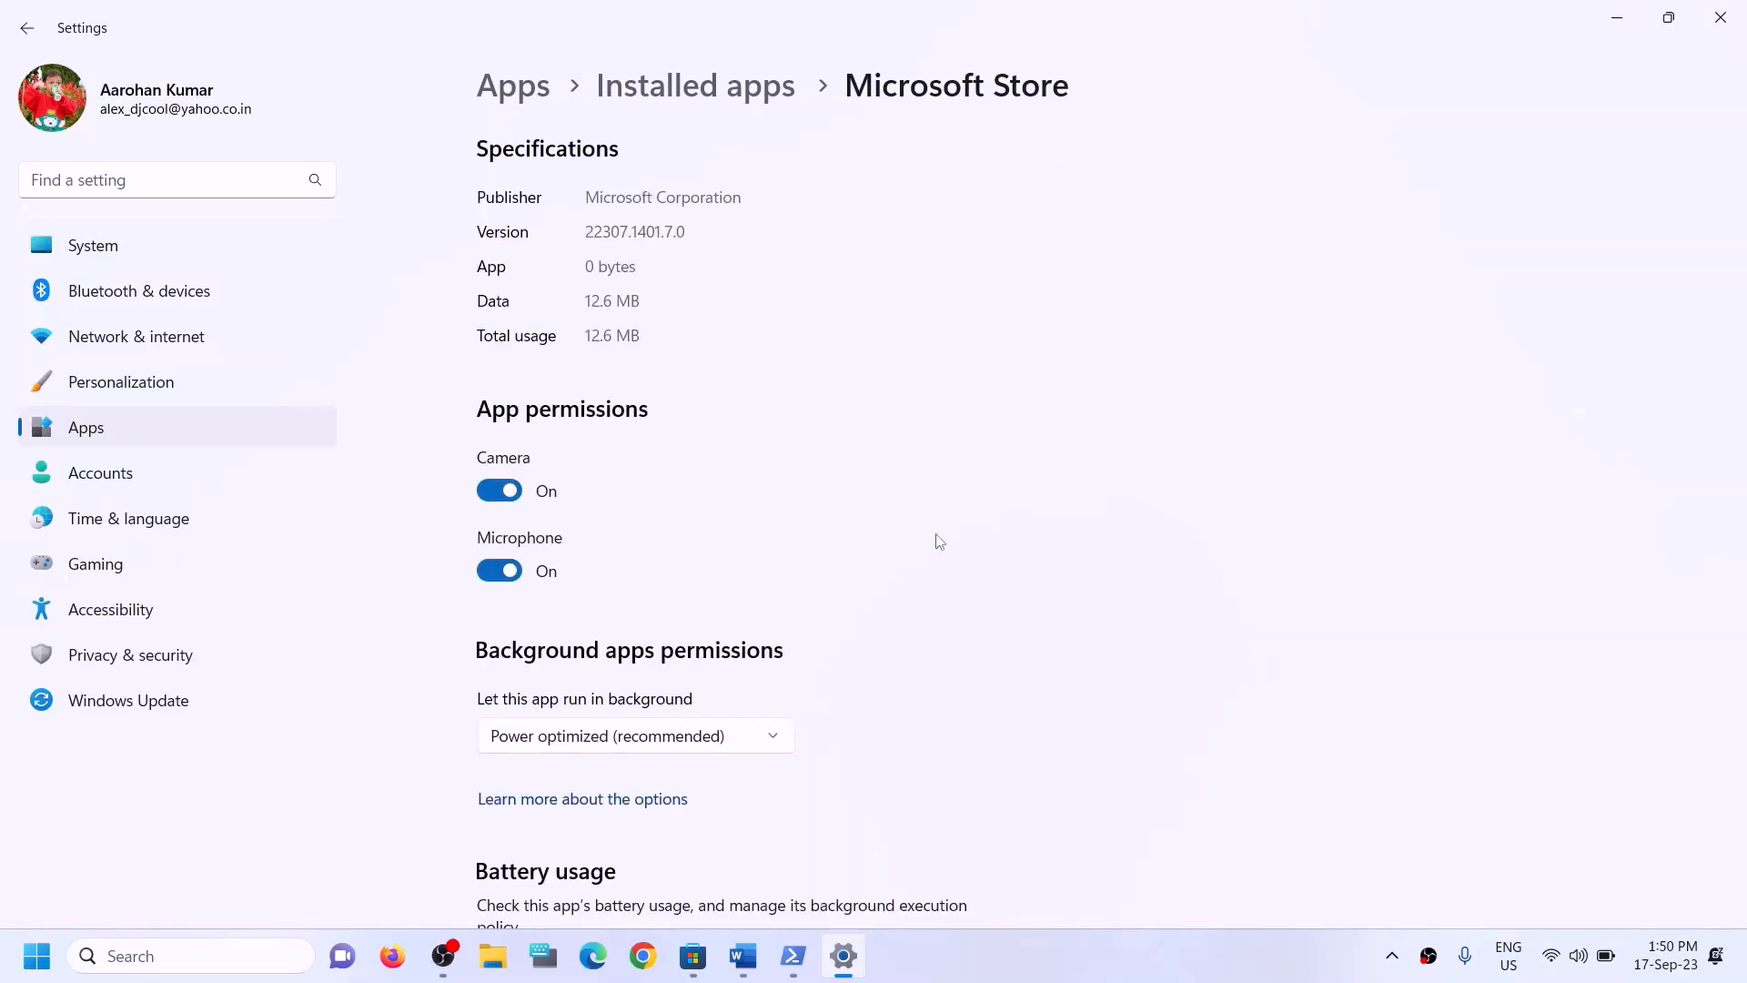
- Repair the Microsoft Store app, and start a reset that deletes its app data
scroll(908, 577, down, 10)
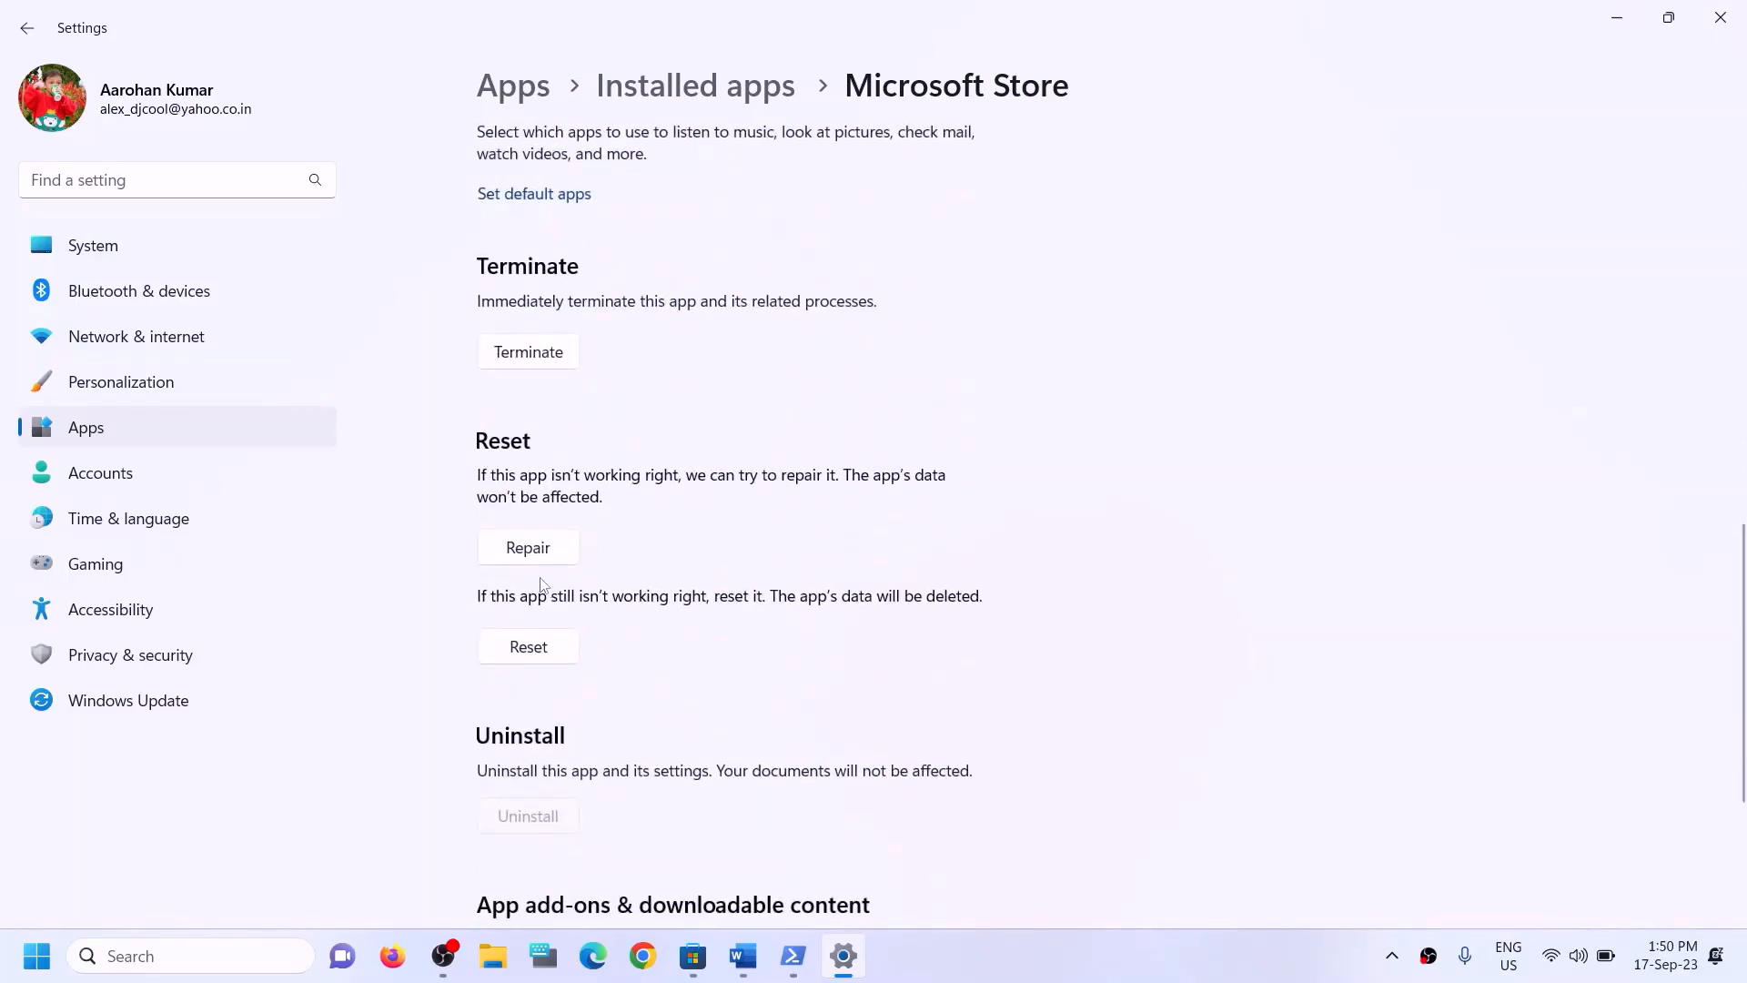
click(533, 551)
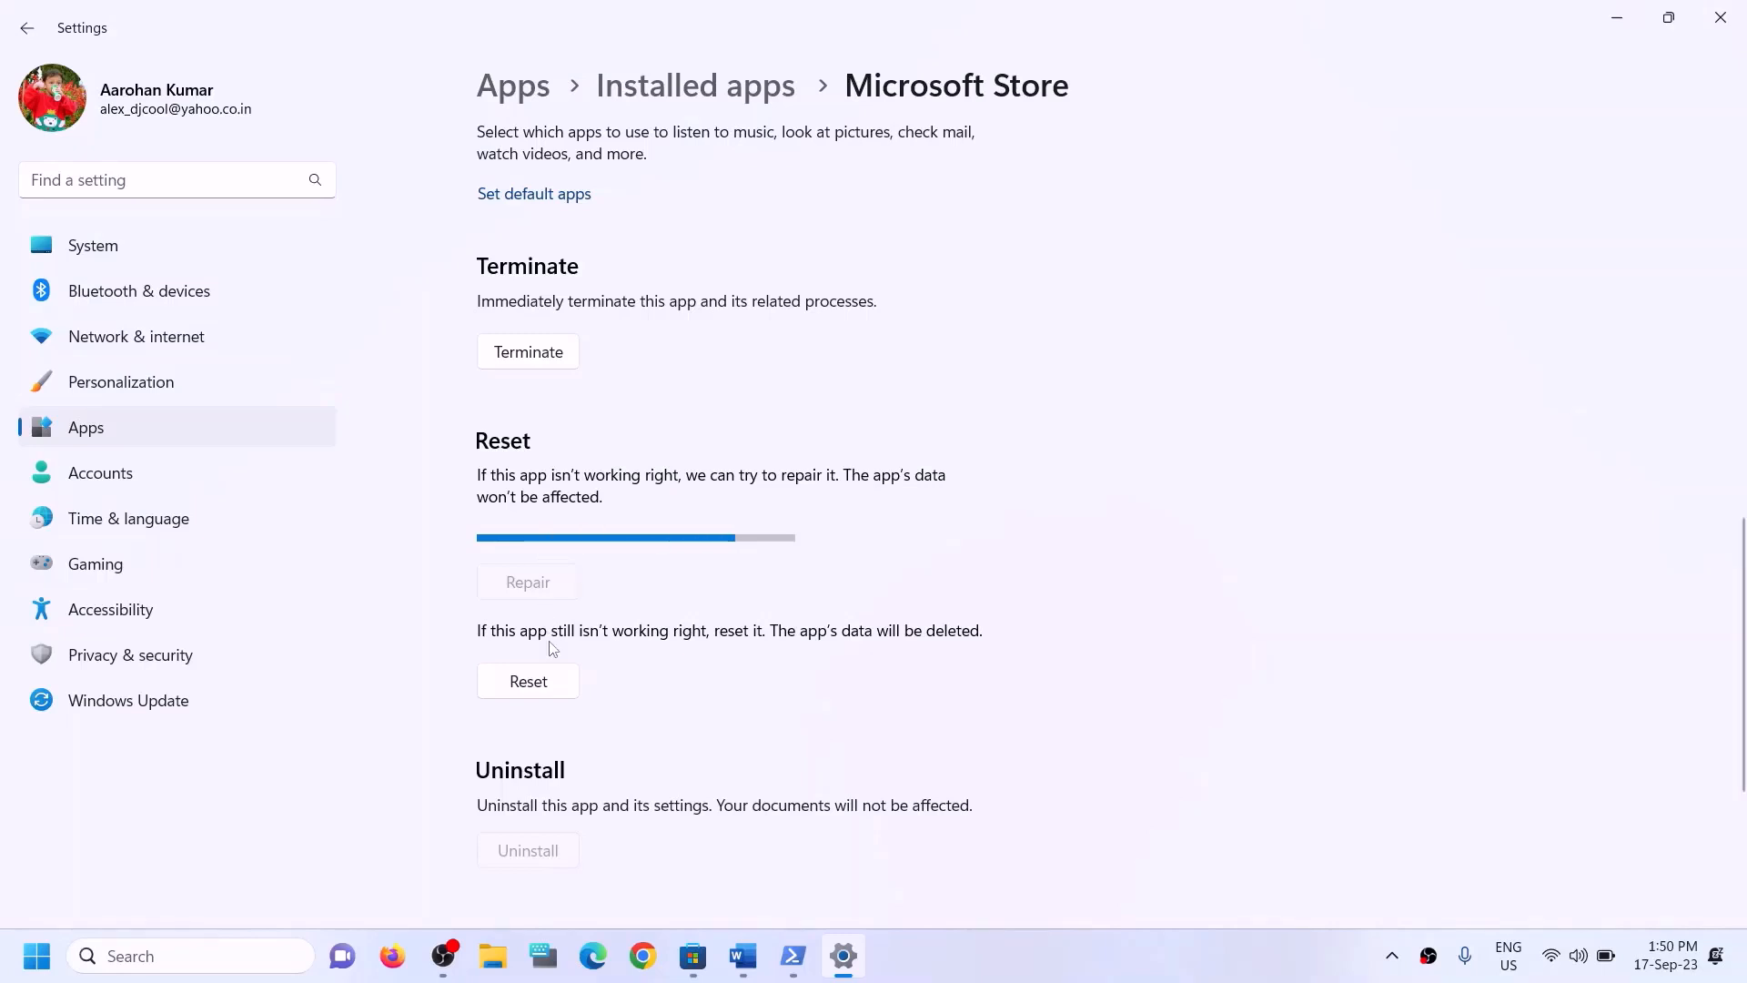
click(657, 588)
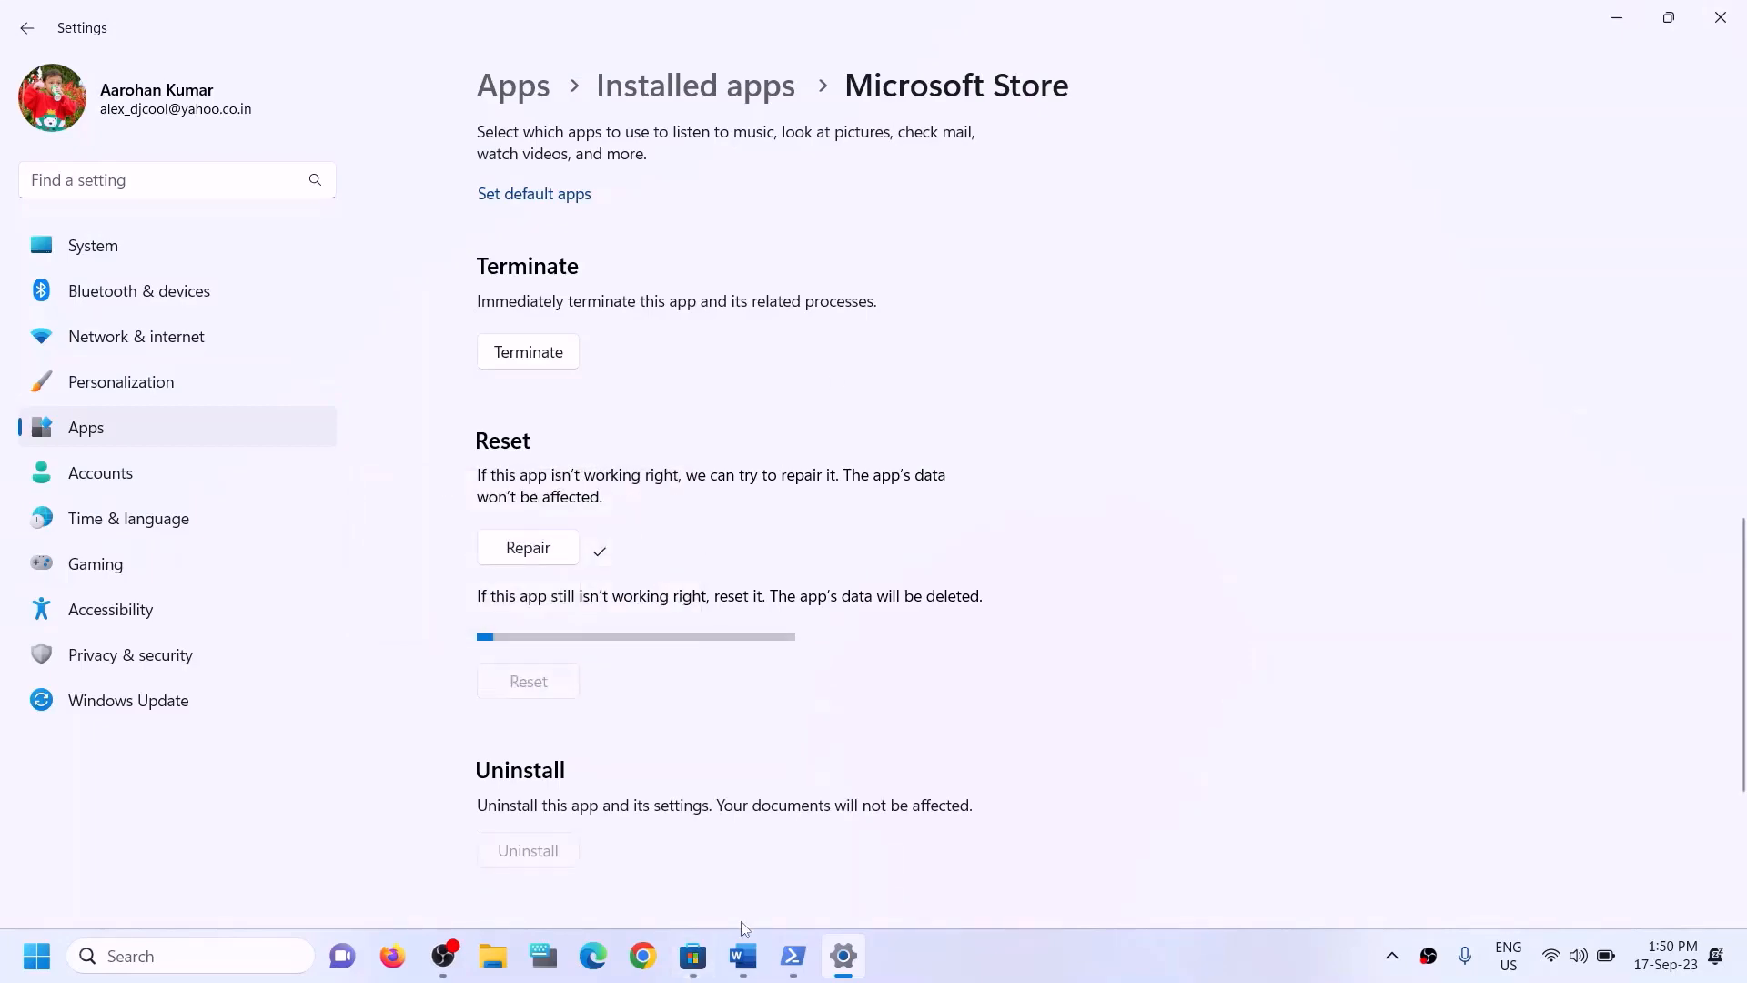
- Switch back to the Word document listing the Forza Motorsport fix steps
click(758, 960)
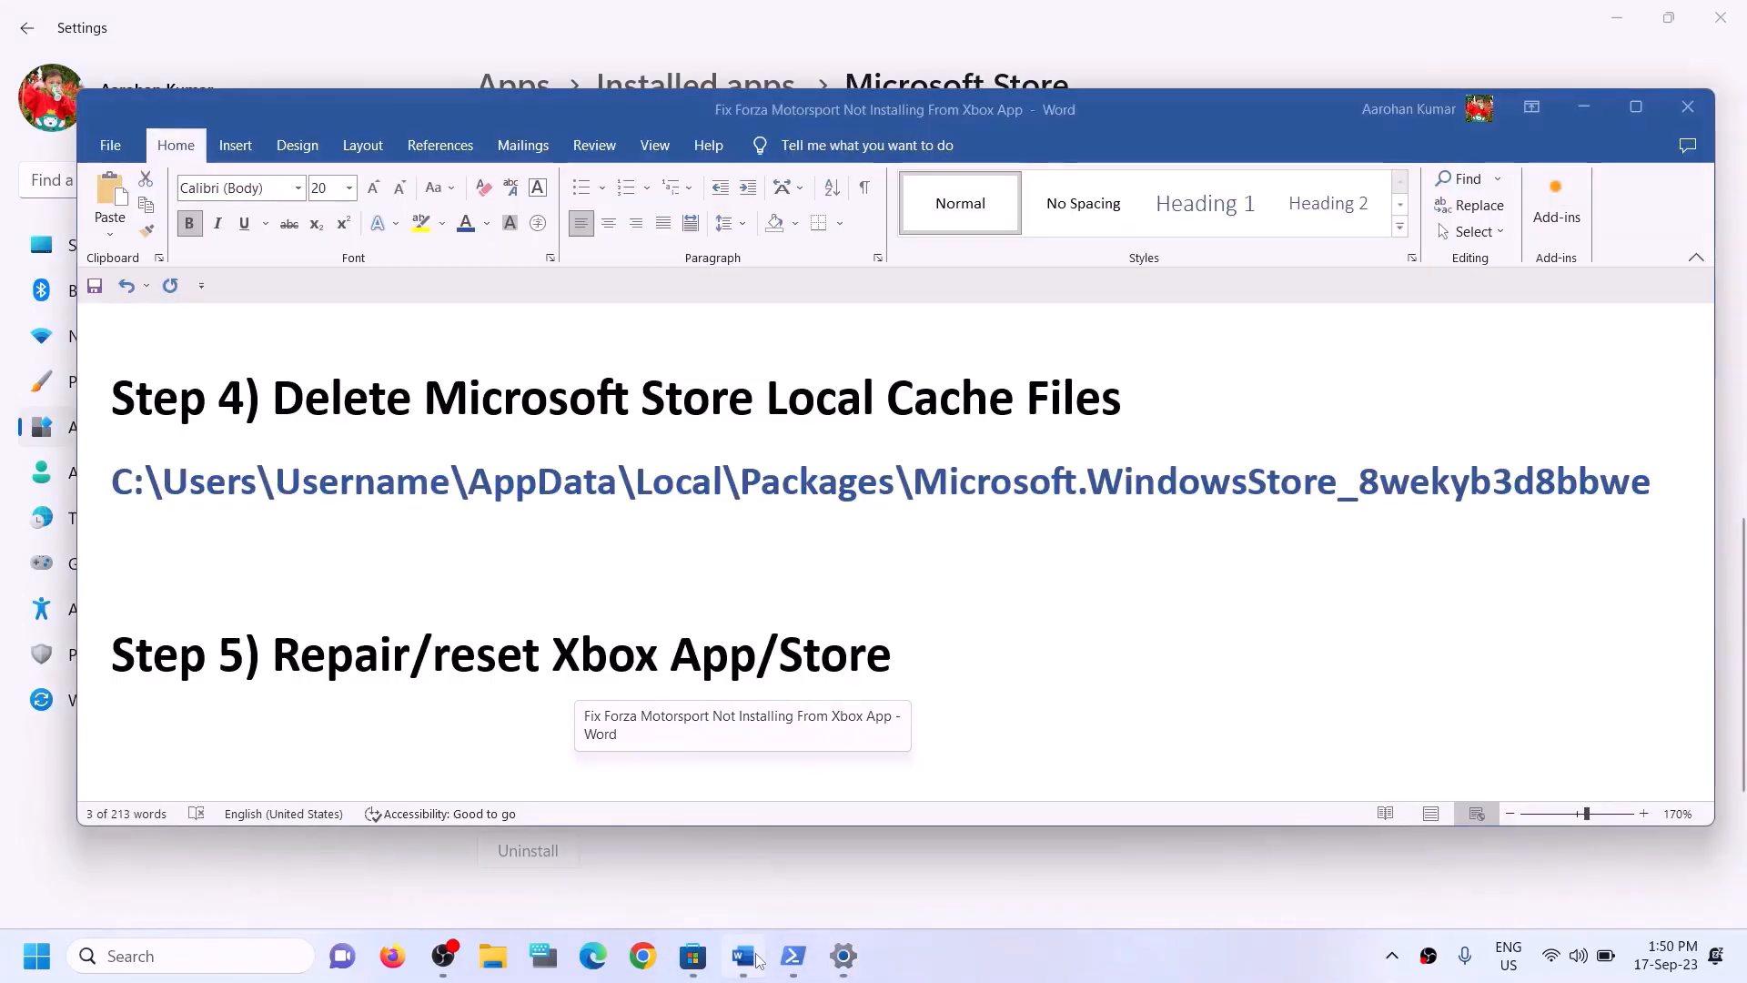
- Highlight the Step 5 heading on repairing Xbox App/Store and the Step 6 heading on updating them in the fix document
drag(273, 662, 892, 662)
scroll(544, 628, down, 3)
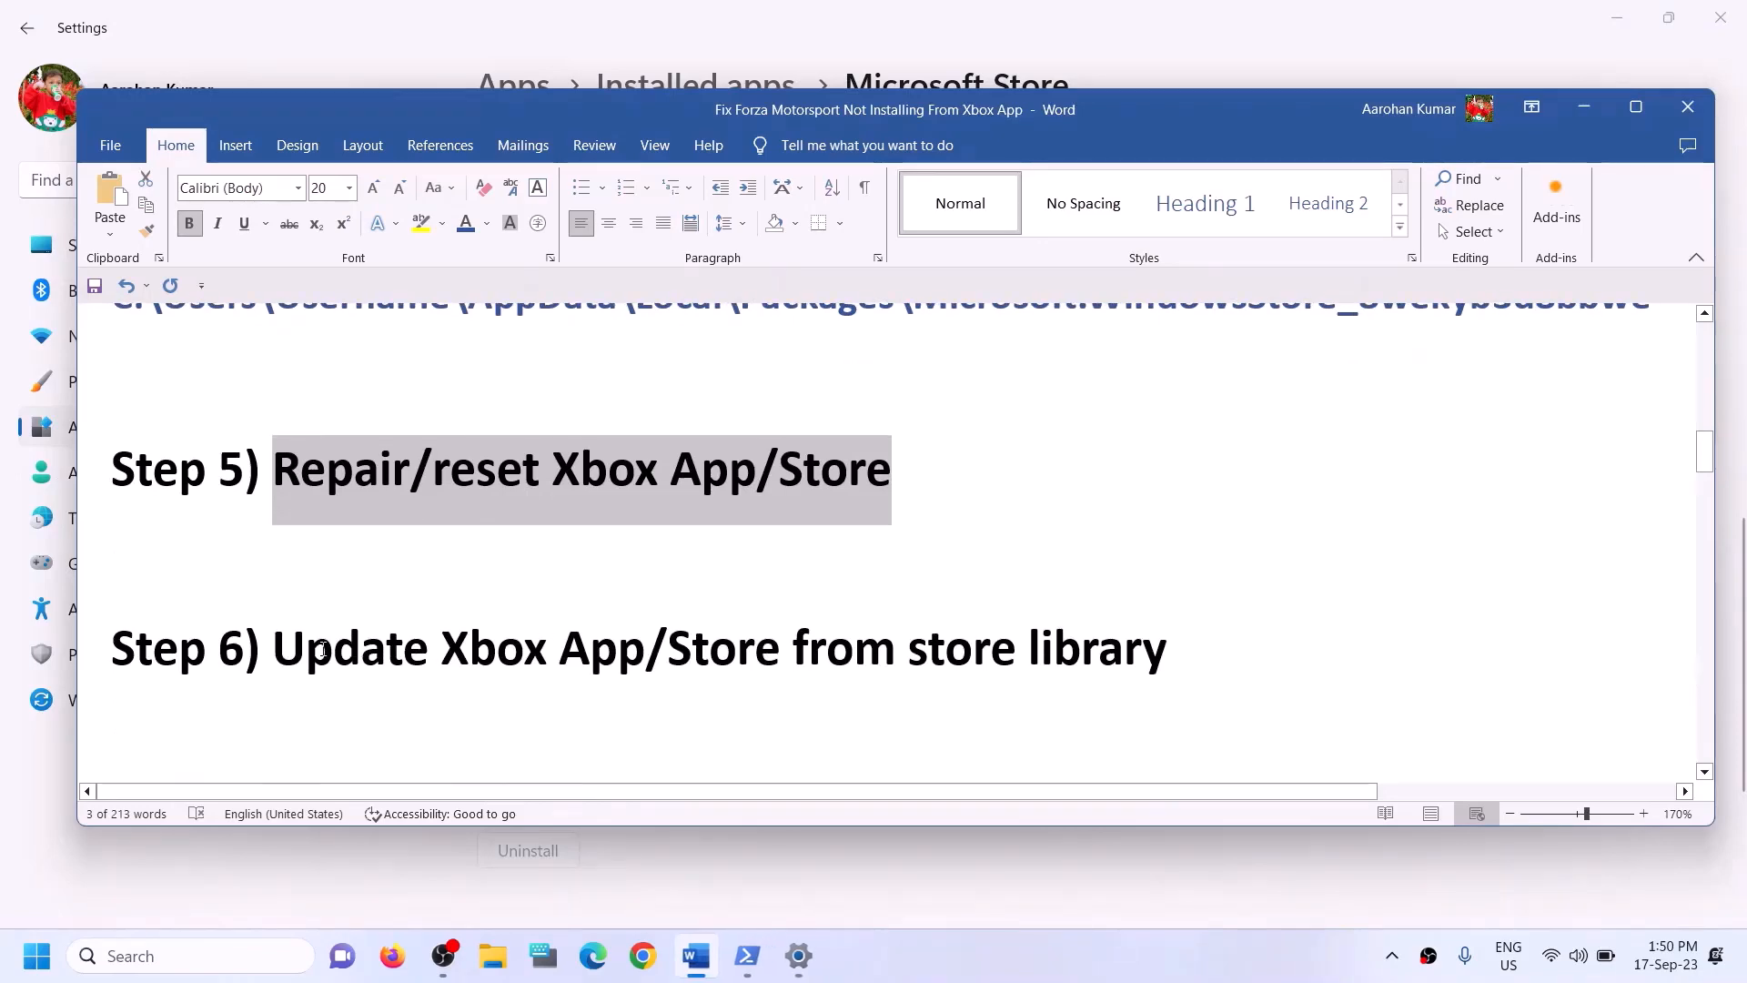
drag(273, 657, 1101, 669)
- Search Windows for "store" and open Microsoft Store
click(210, 952)
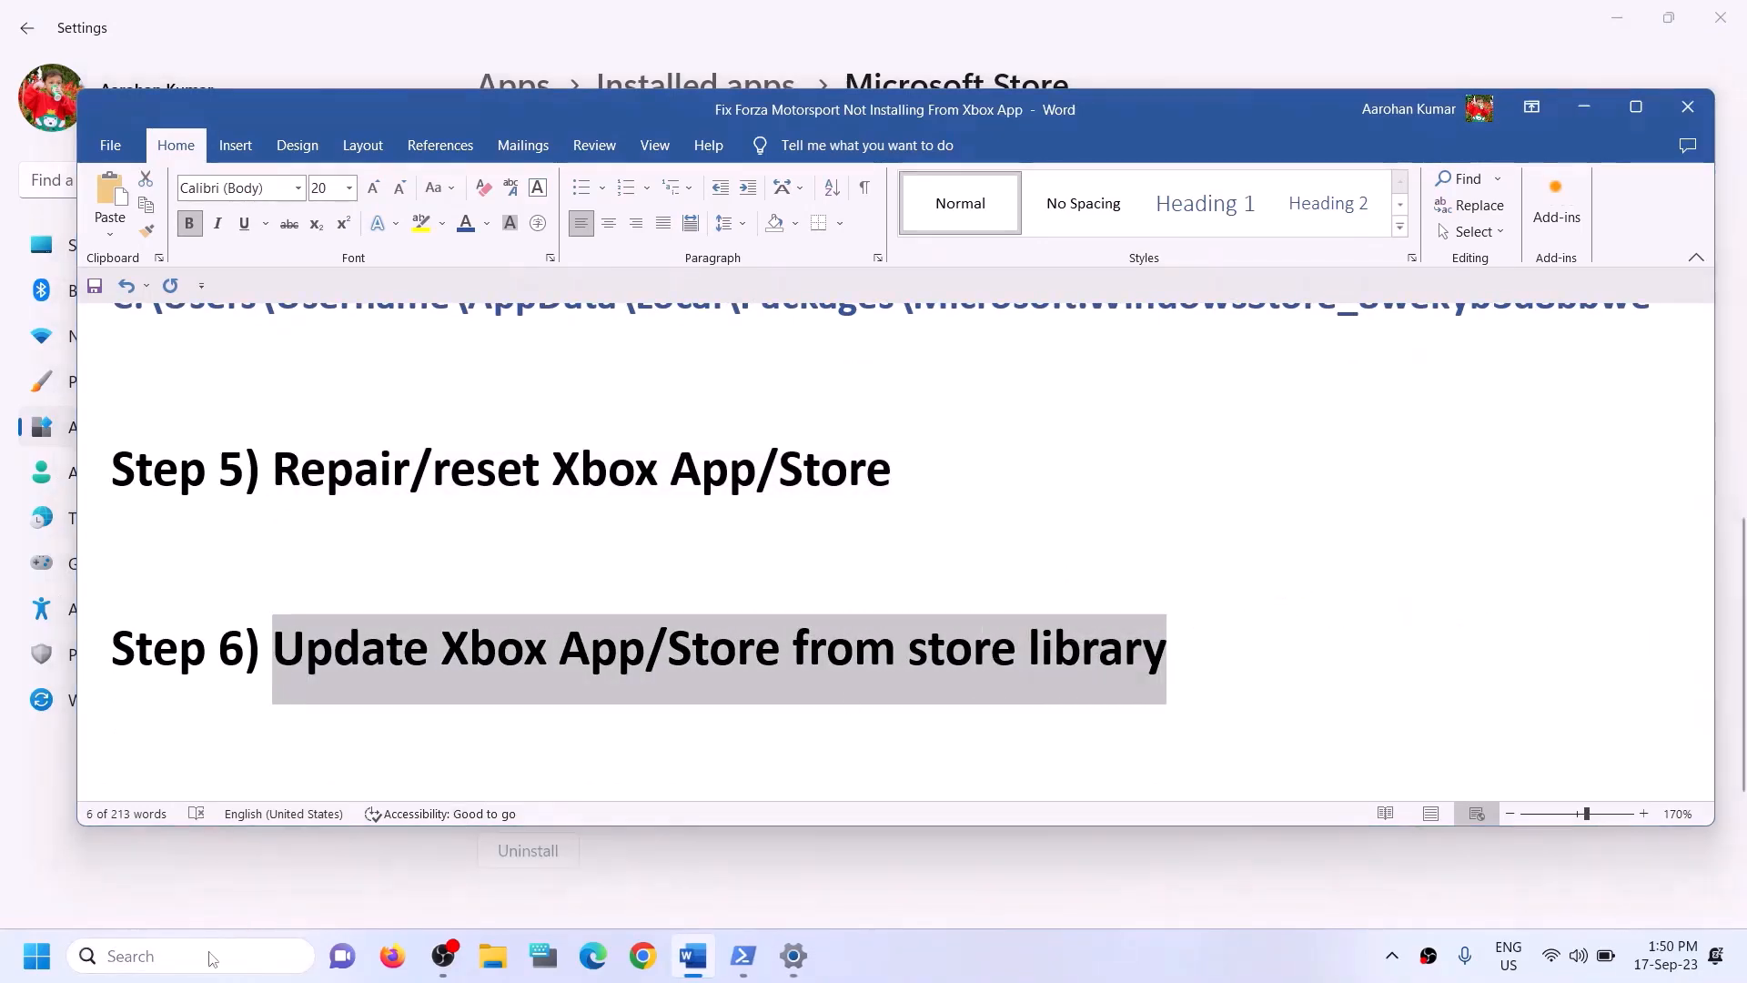
text(store)
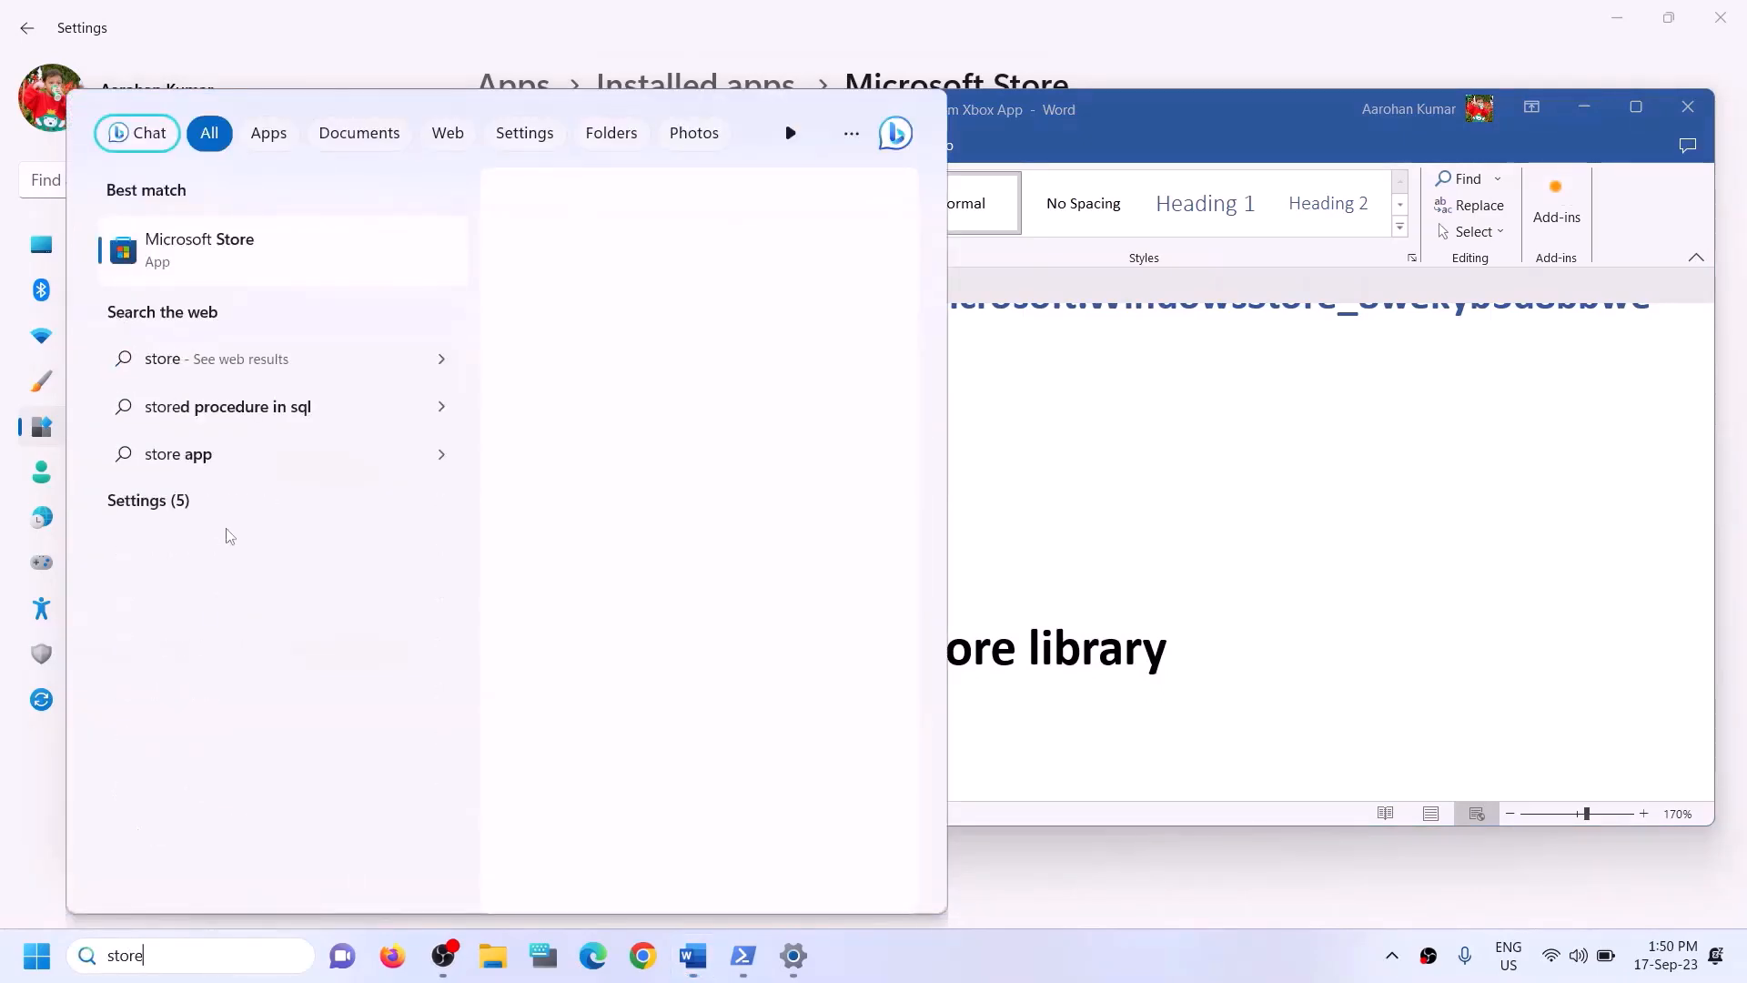
click(212, 310)
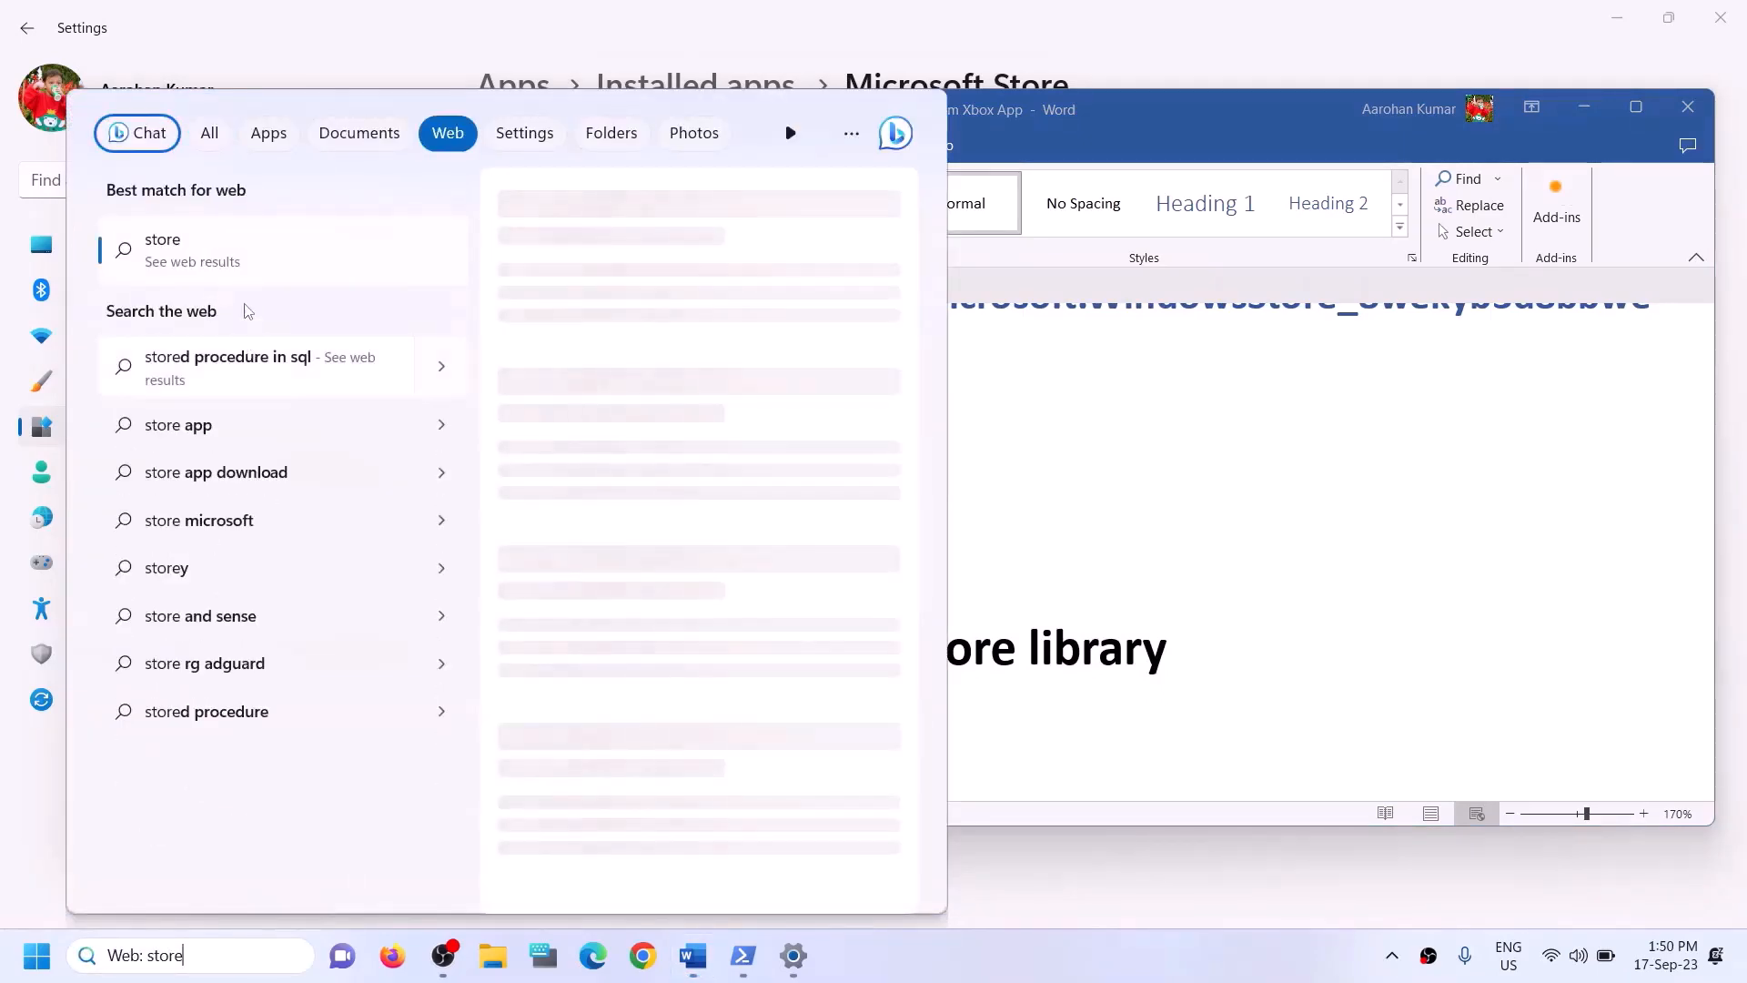
key(ctrl+a)
text(s)
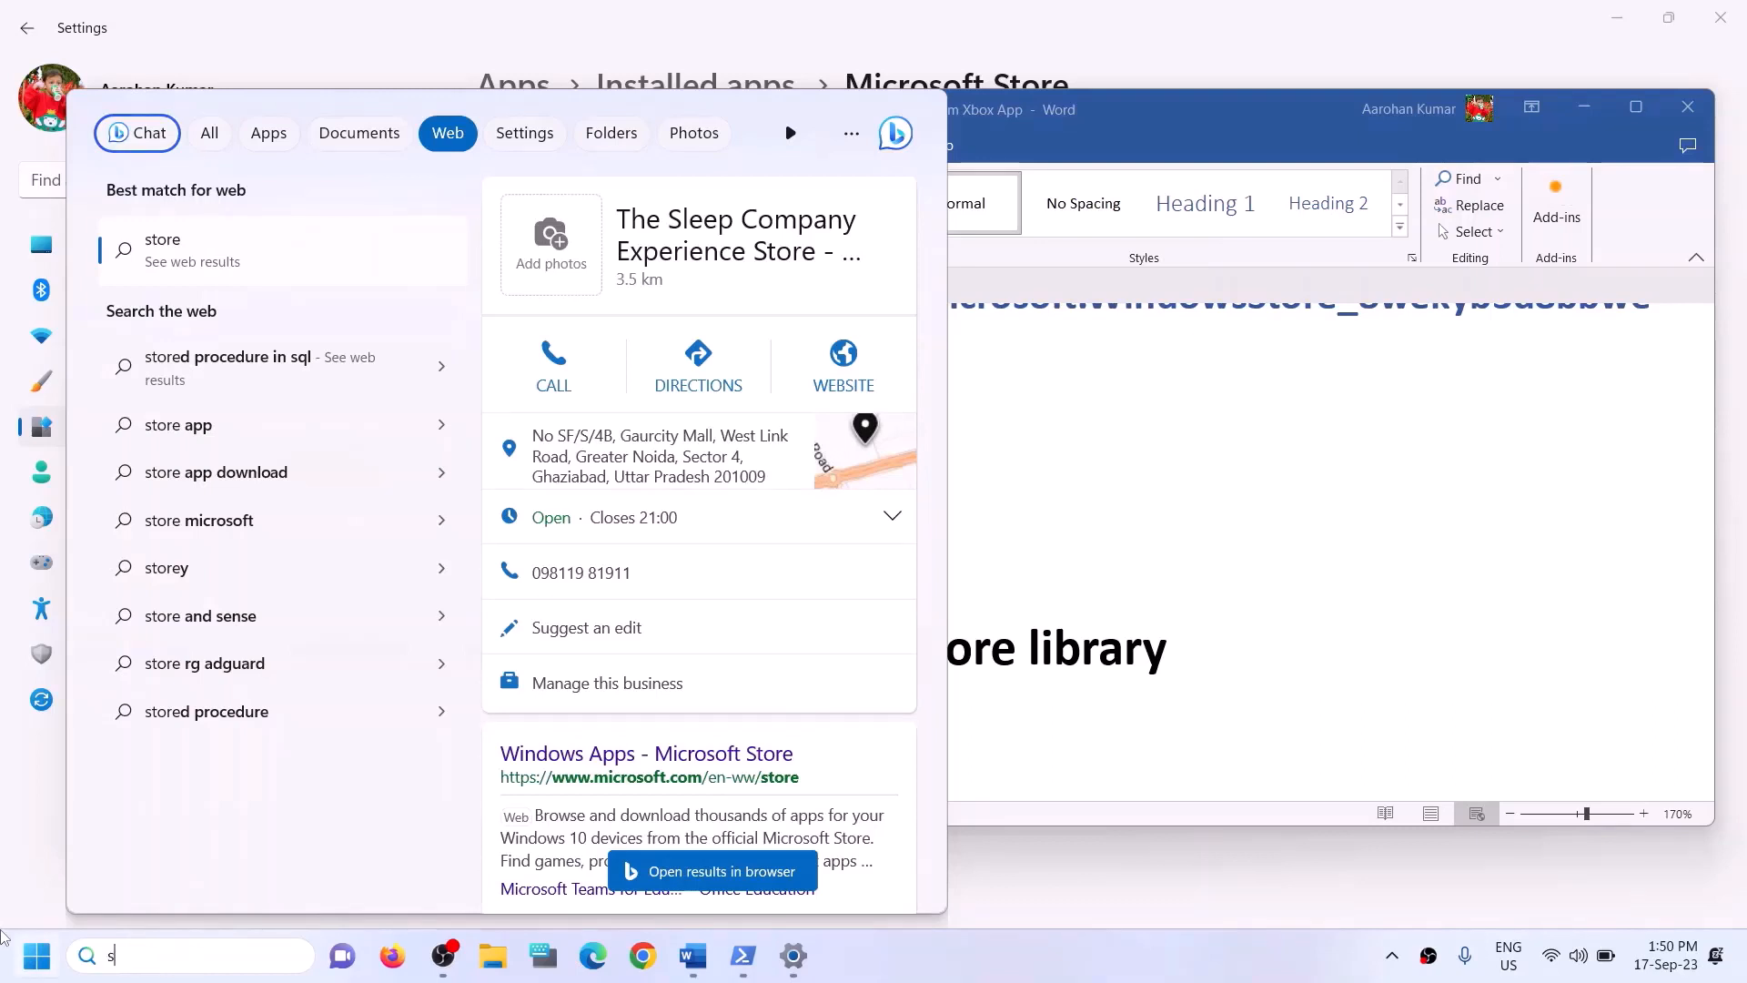
text(tore)
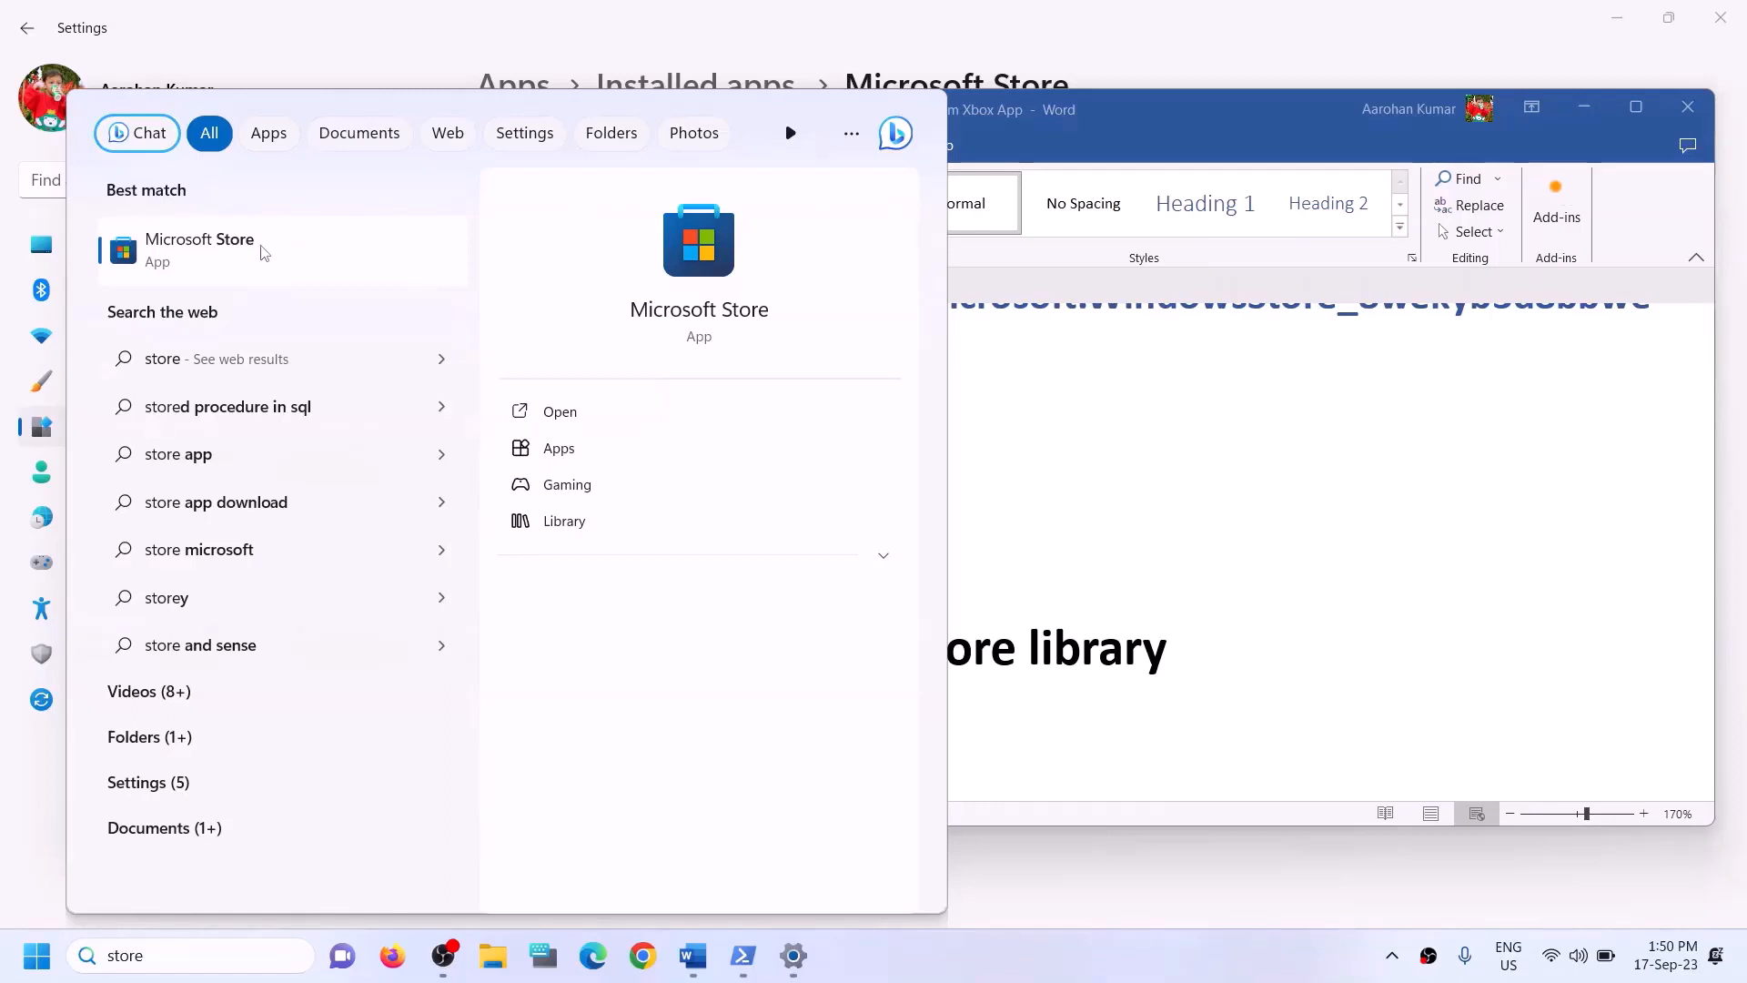
click(670, 278)
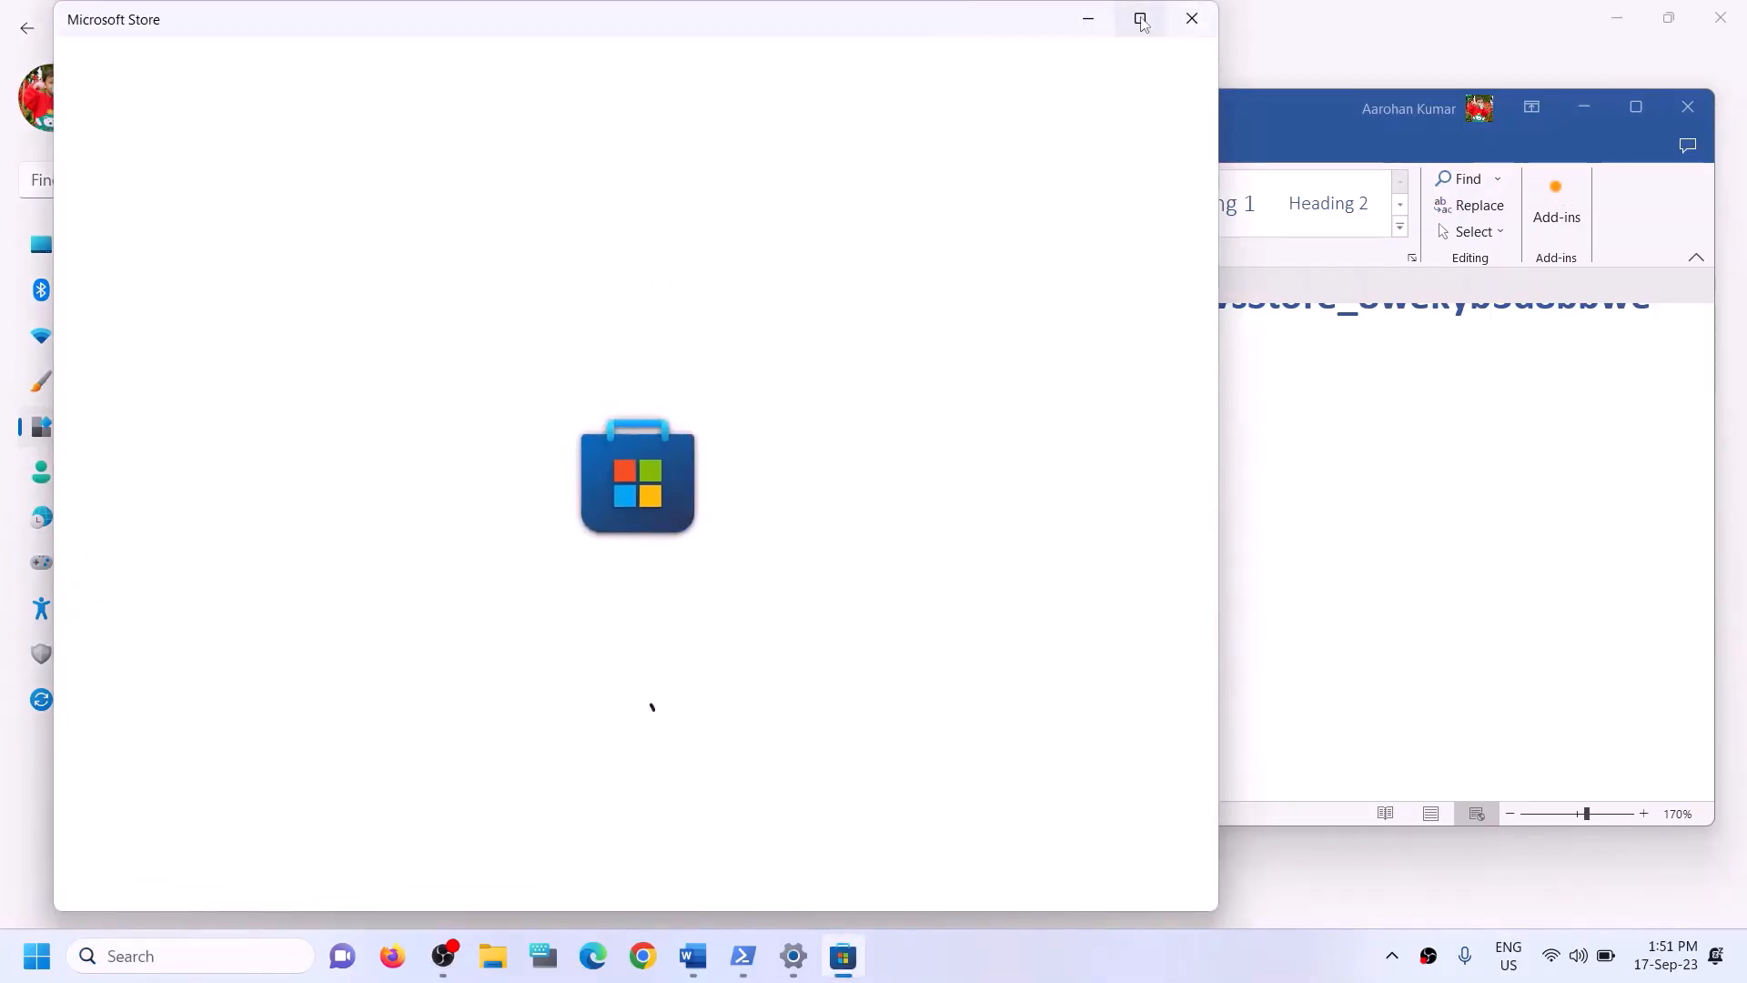
click(1140, 19)
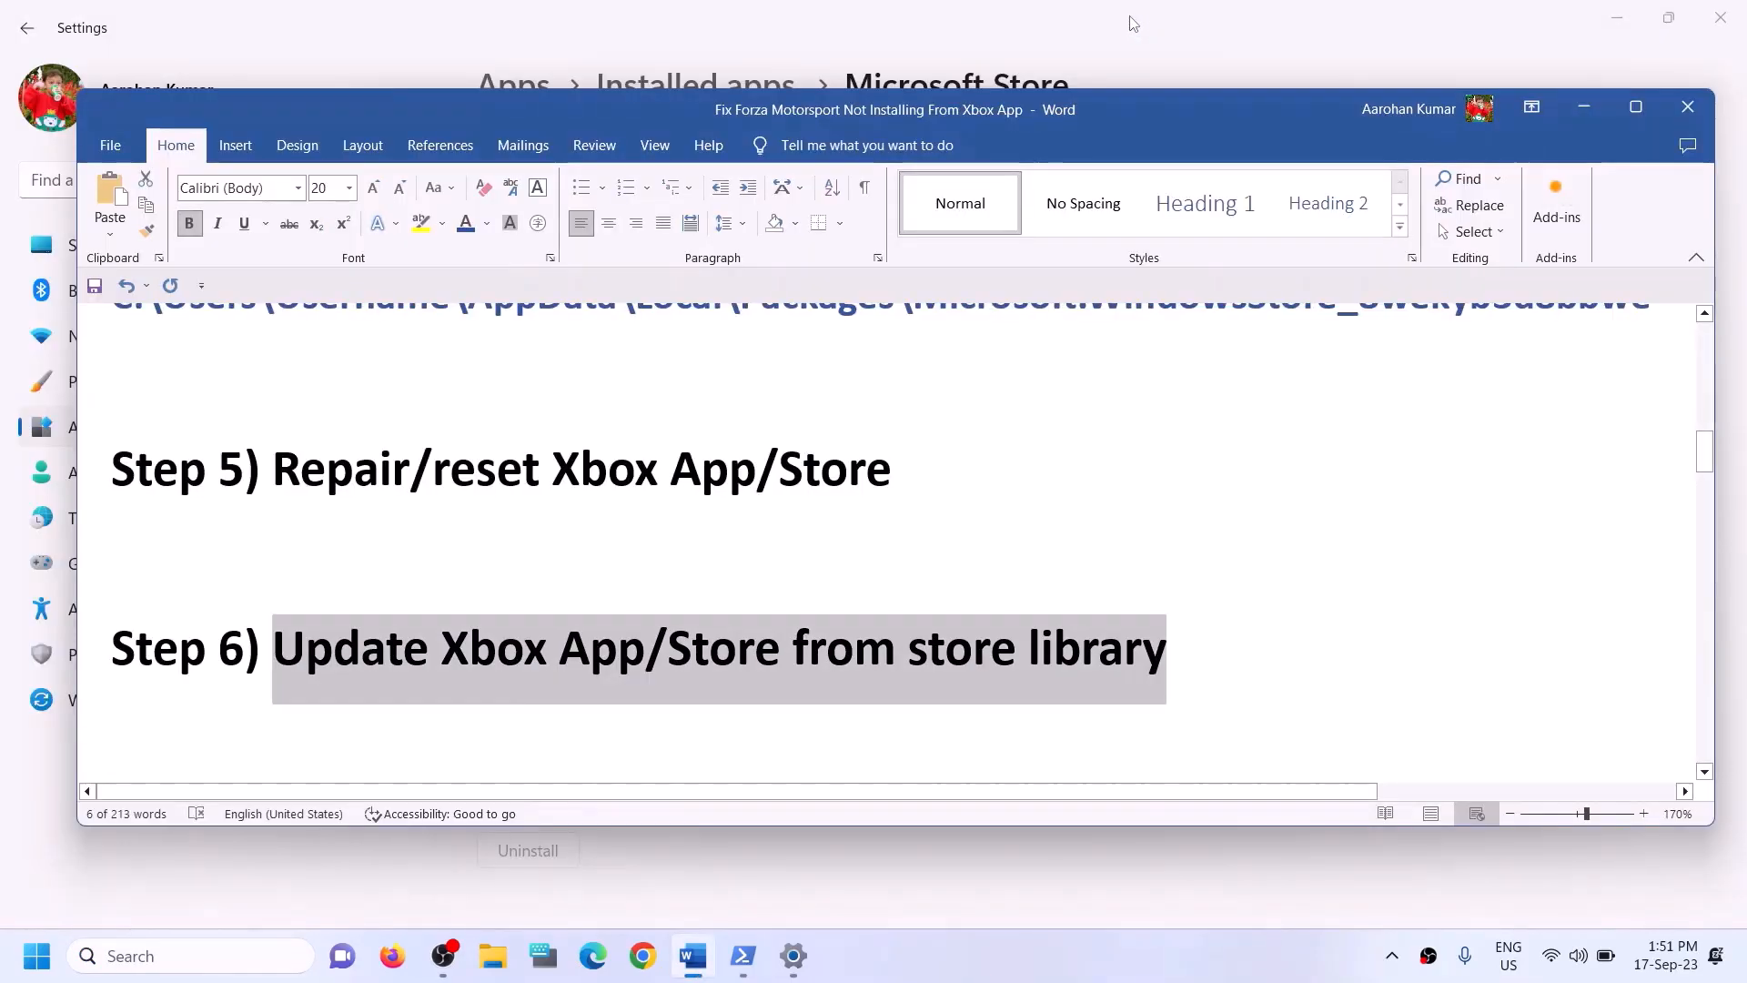
click(146, 955)
text(s)
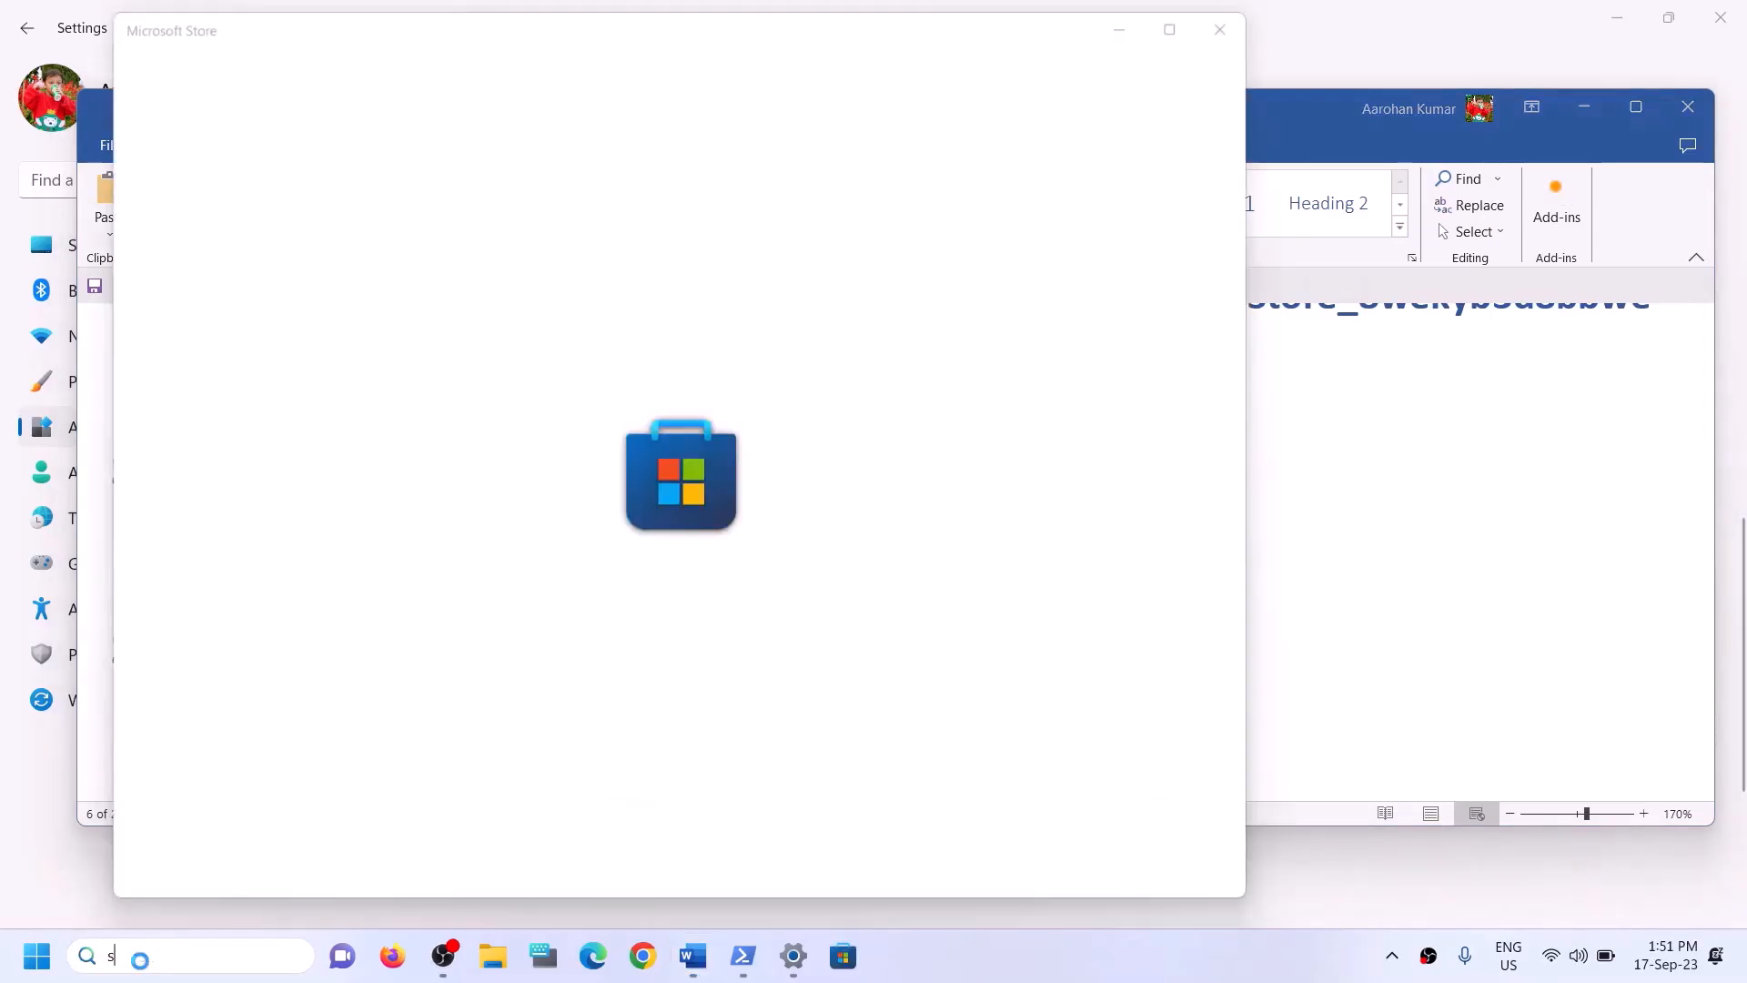
text(team)
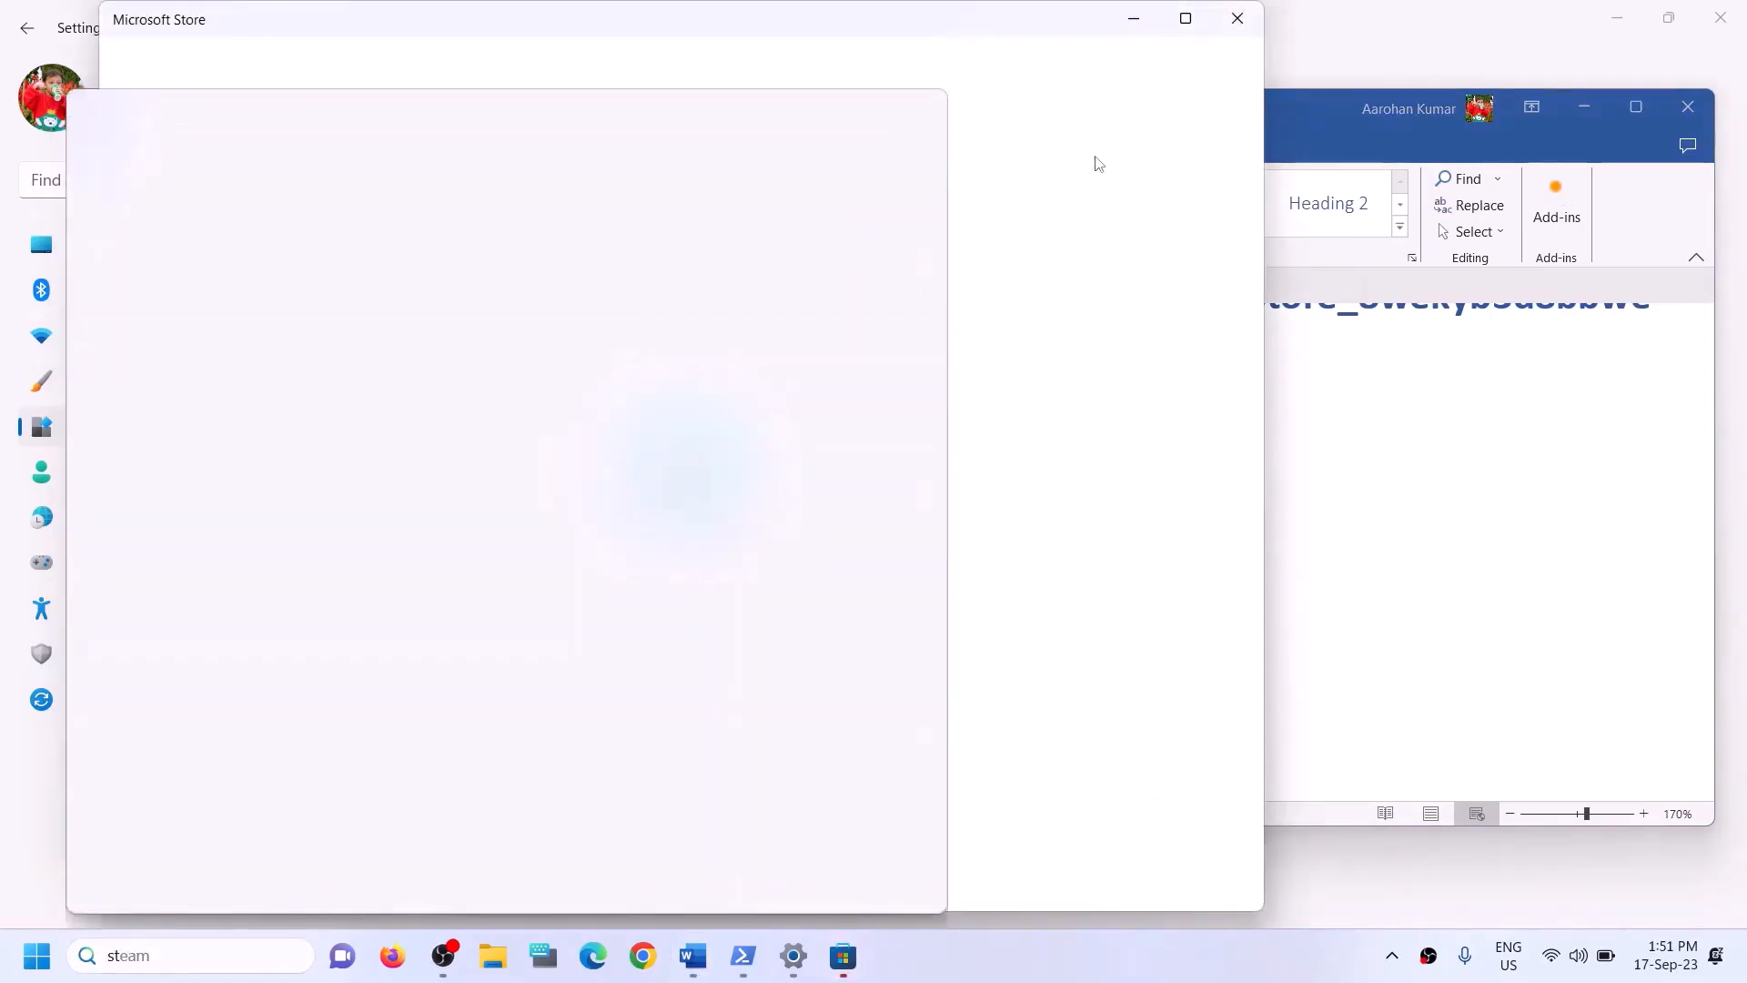
- Maximize Microsoft Store, view the library's updates and downloads, and close the Store
click(1185, 20)
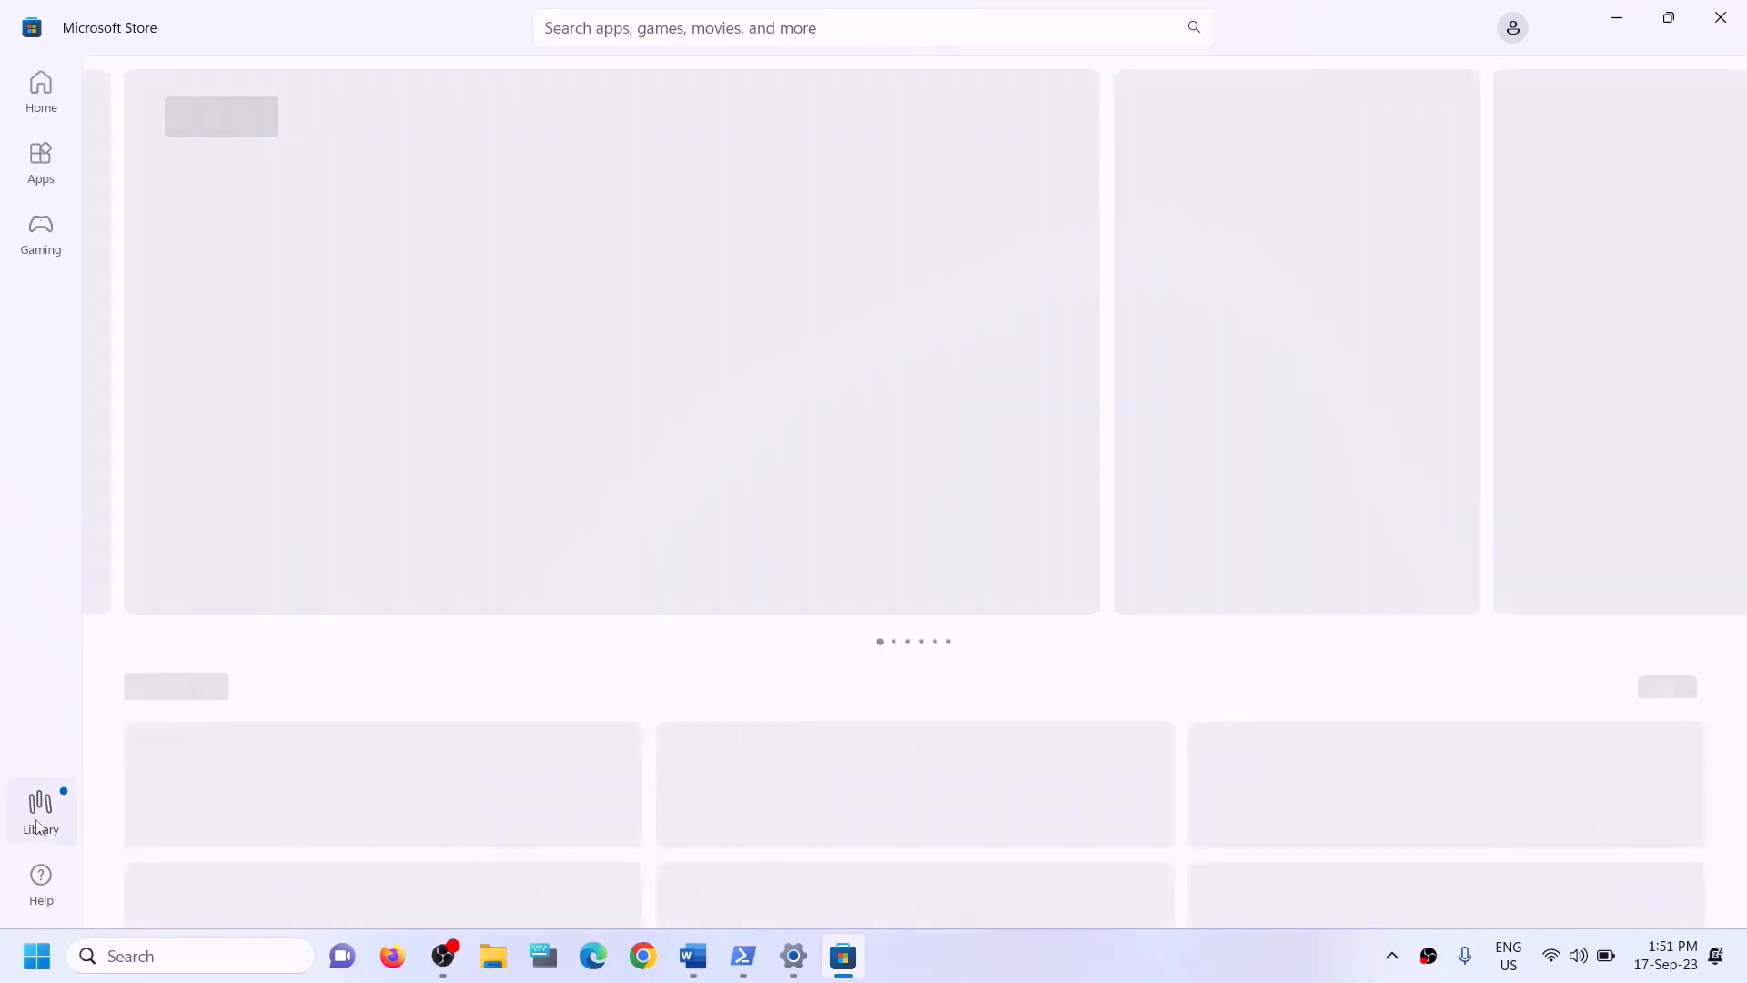
click(38, 825)
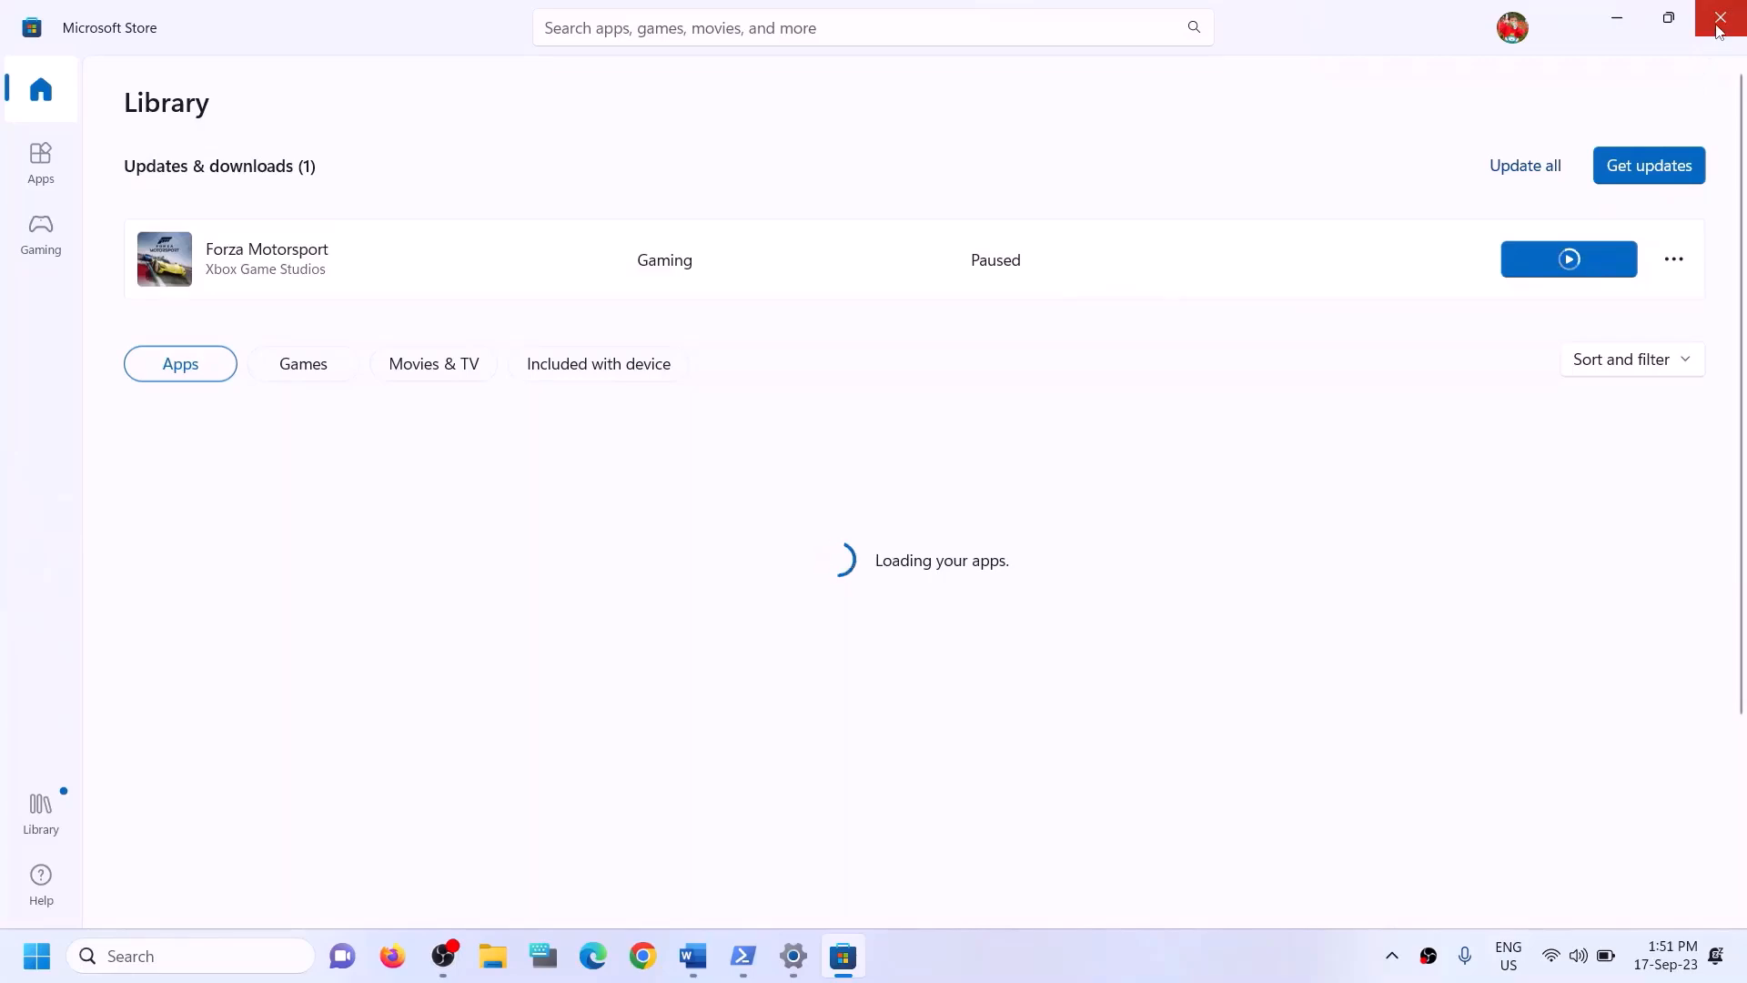
click(1718, 30)
- Copy the Xbox Identity Provider link under Step 7 of the Word document
scroll(624, 628, down, 2)
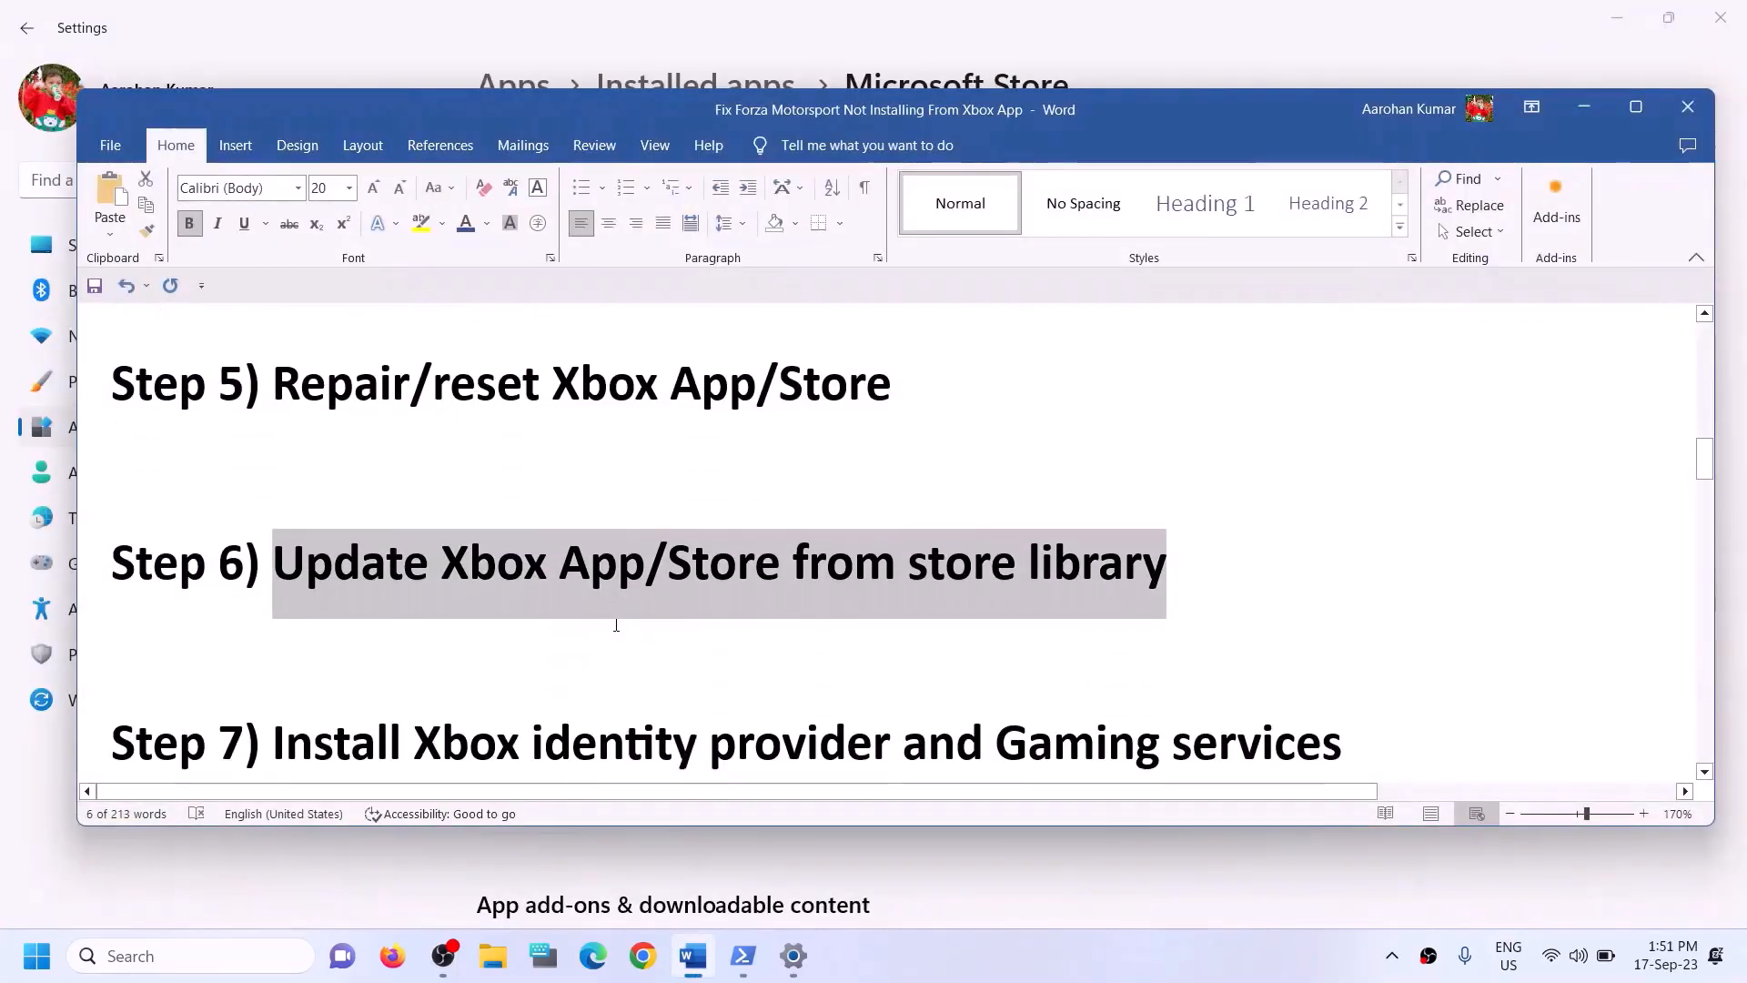
scroll(613, 624, up, 1)
scroll(615, 628, down, 1)
scroll(564, 608, down, 1)
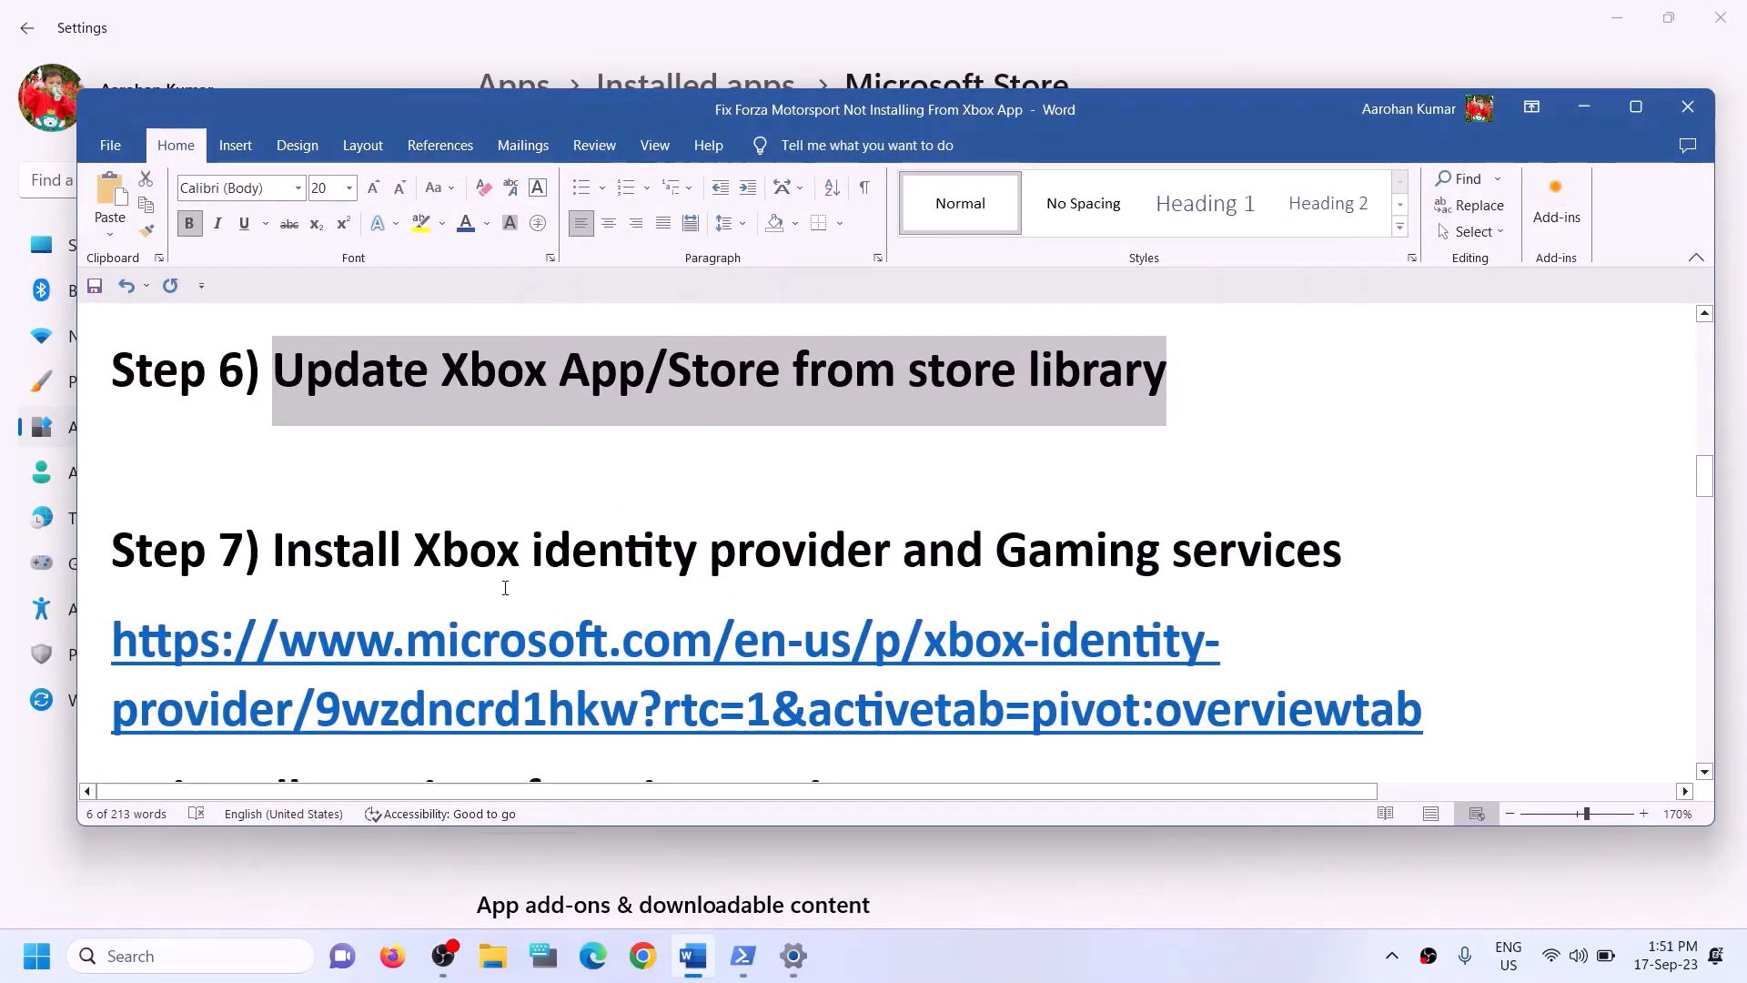
drag(411, 540, 1337, 550)
scroll(785, 552, down, 1)
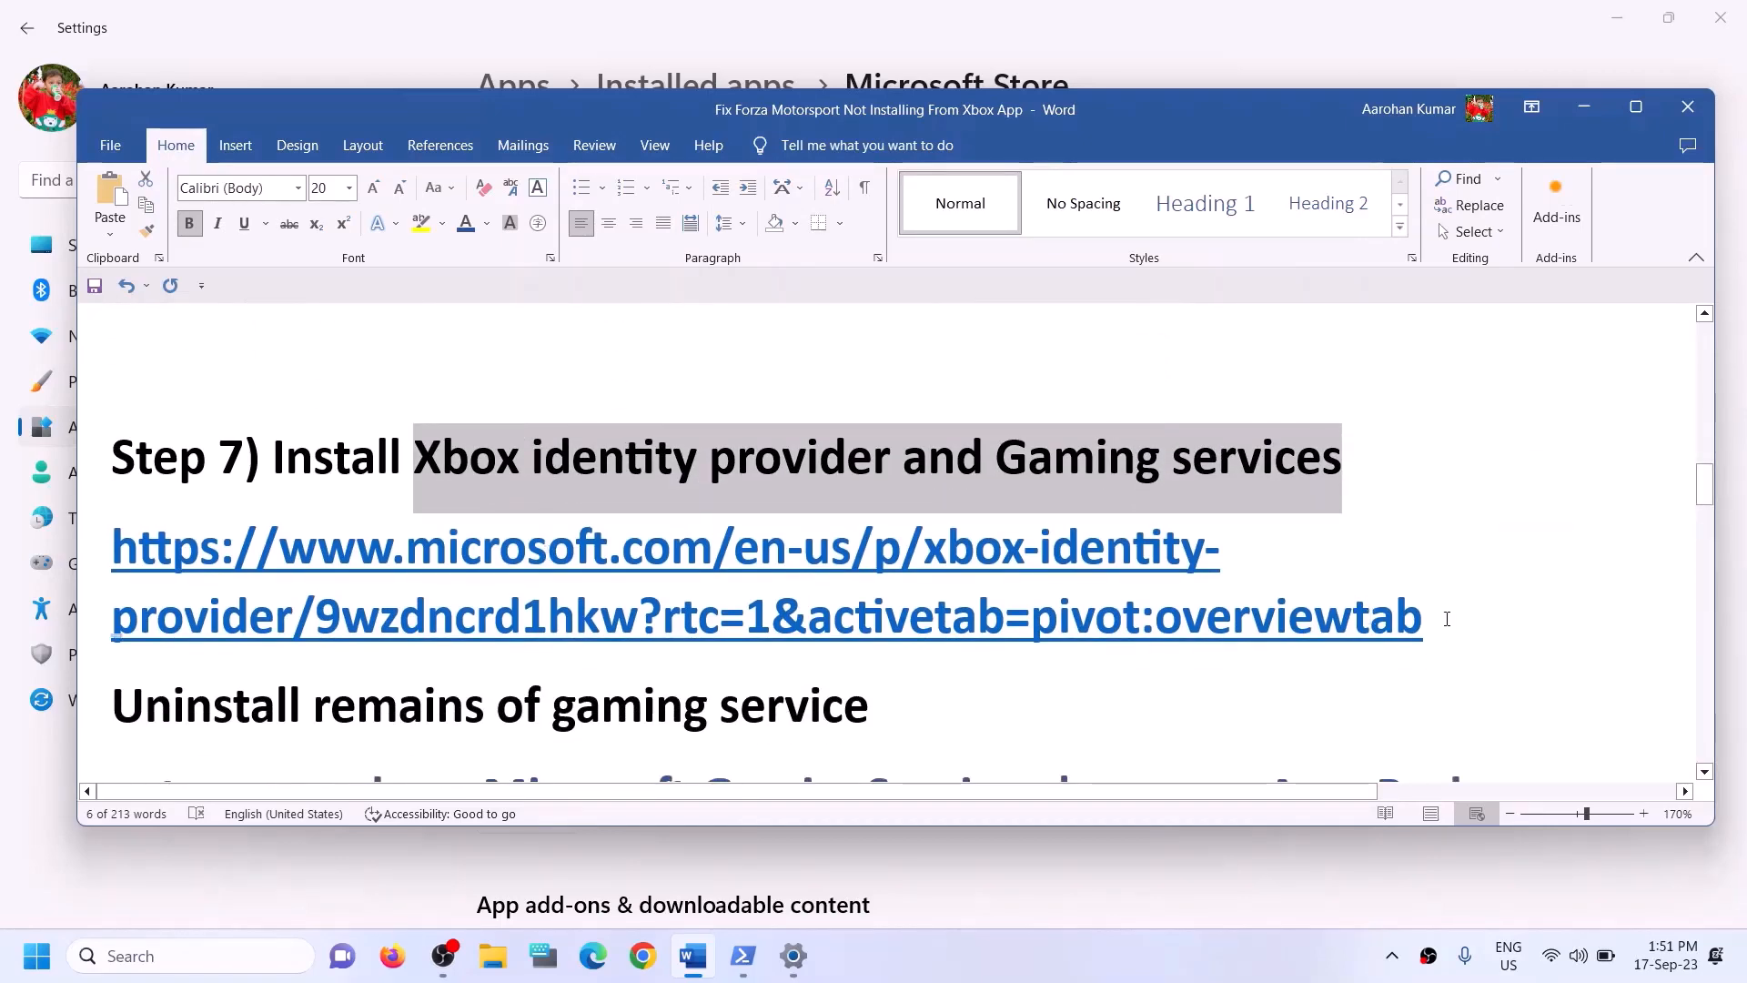
triple_click(1447, 618)
key(ctrl+c)
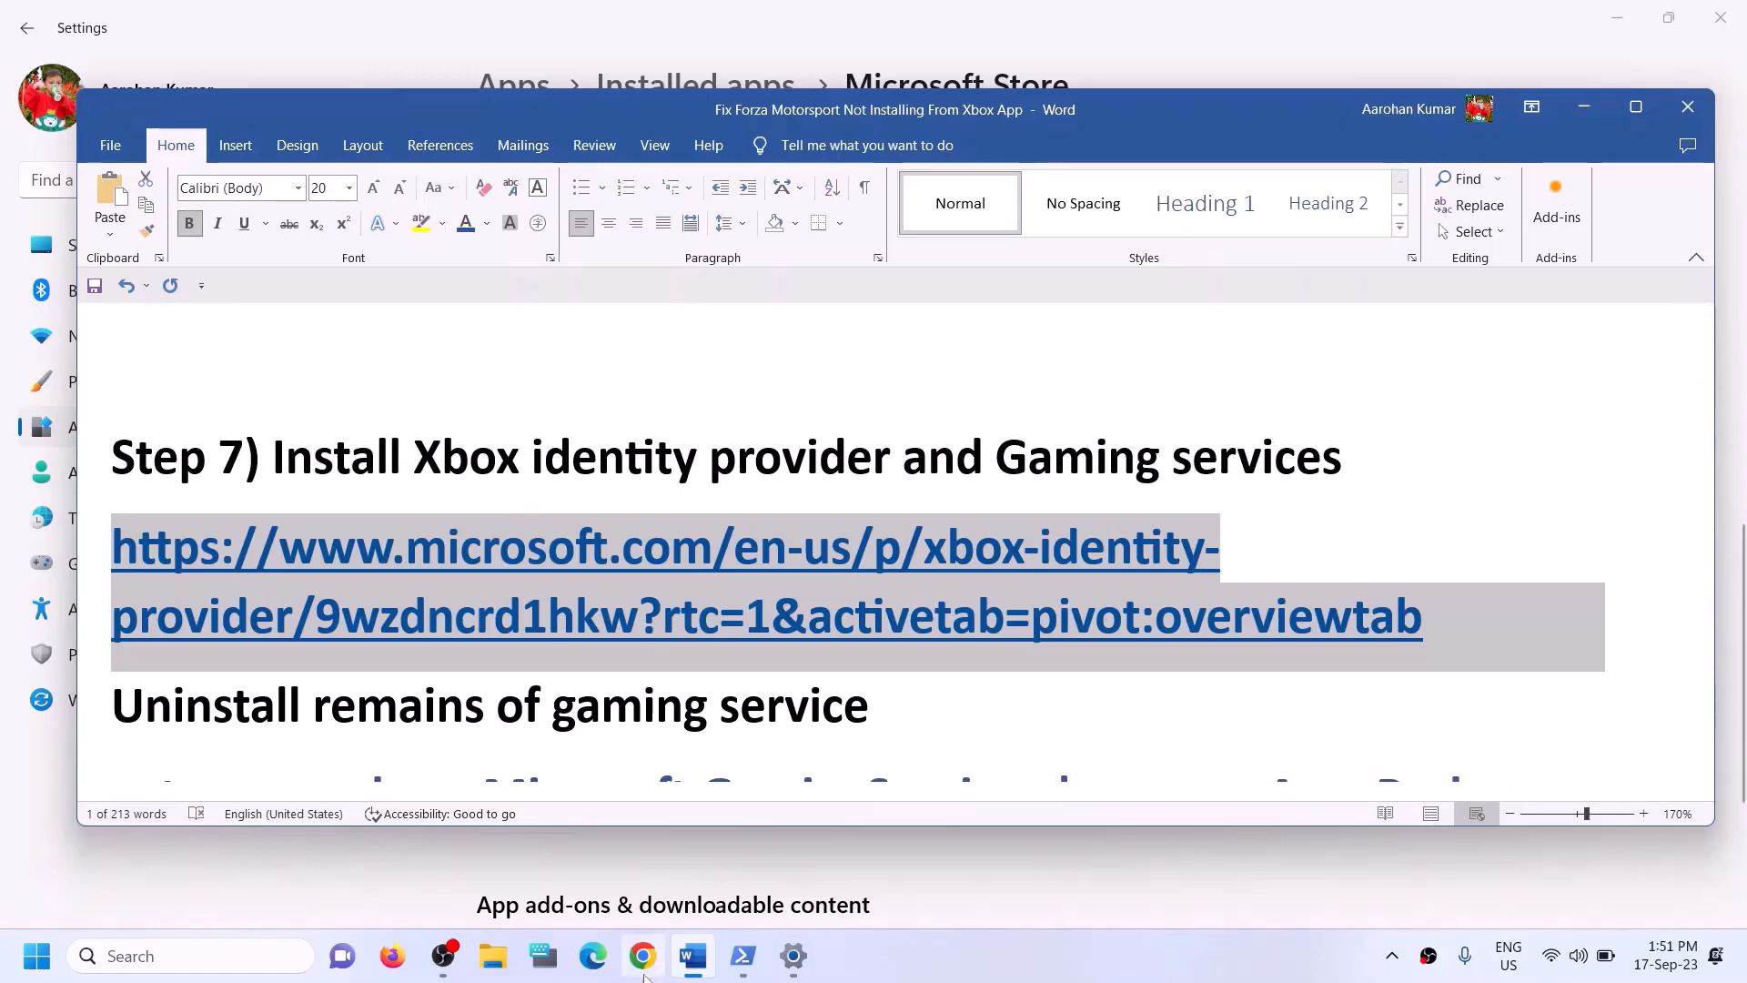
- Switch to Chrome and load the copied Xbox Identity Provider link
click(644, 972)
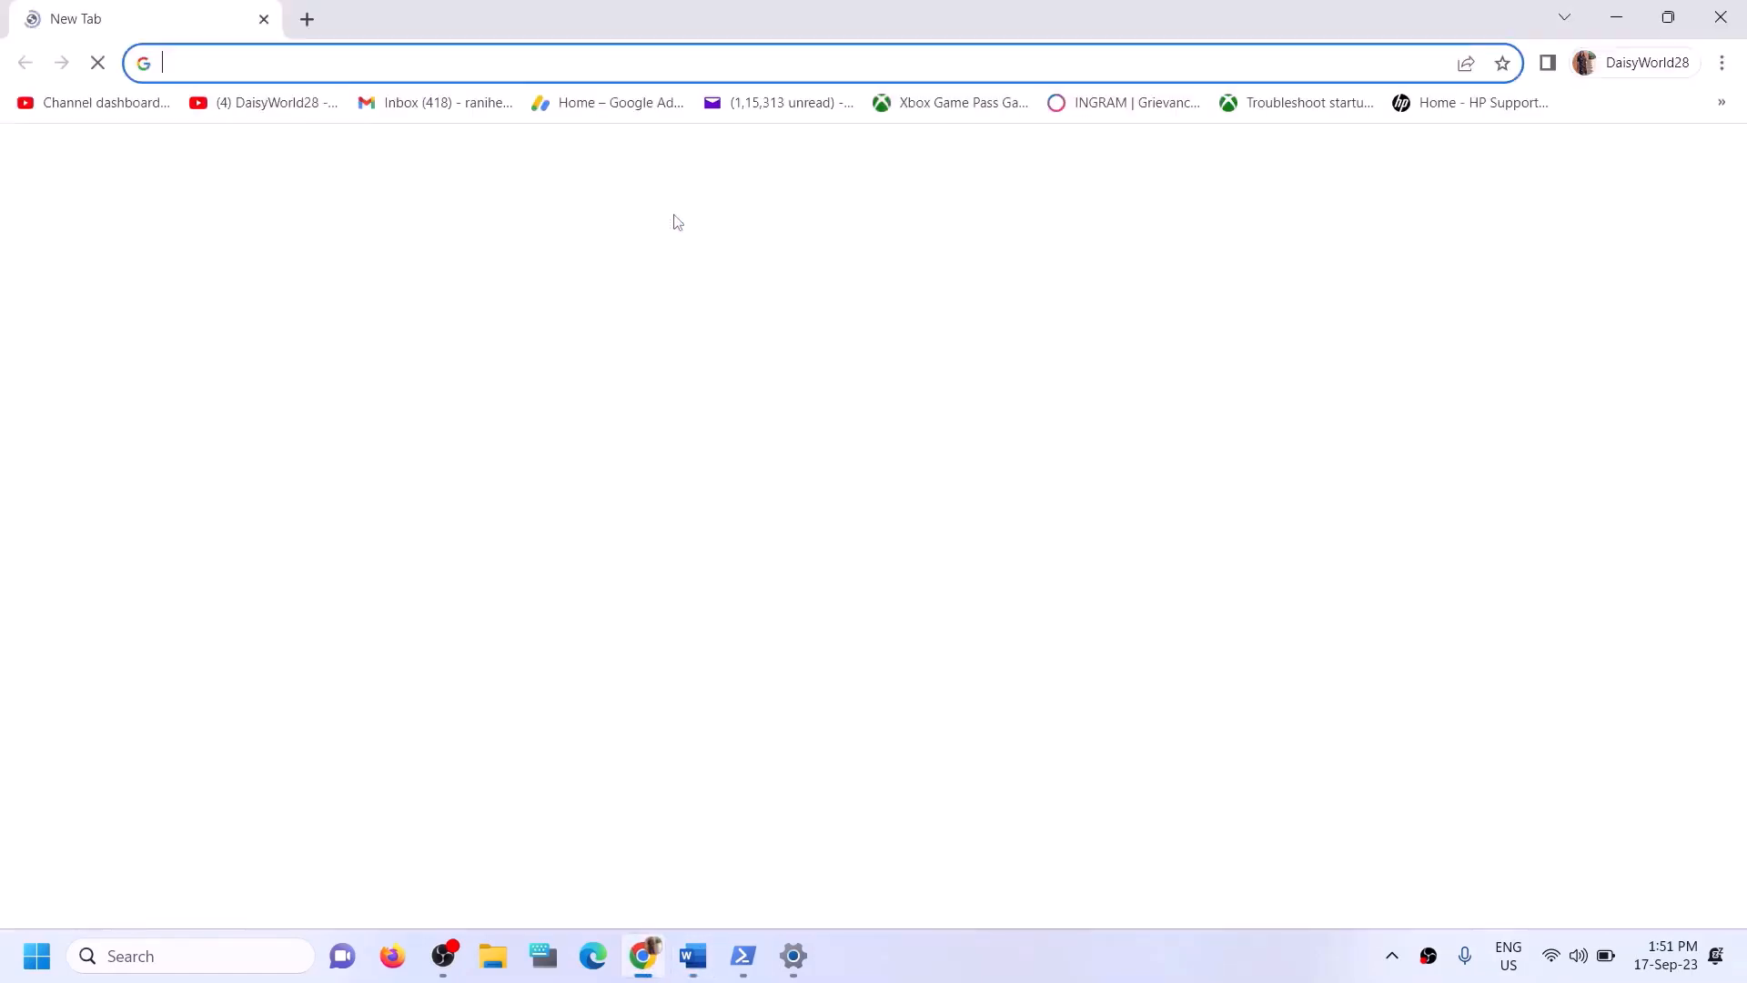
key(ctrl+v)
key(Return)
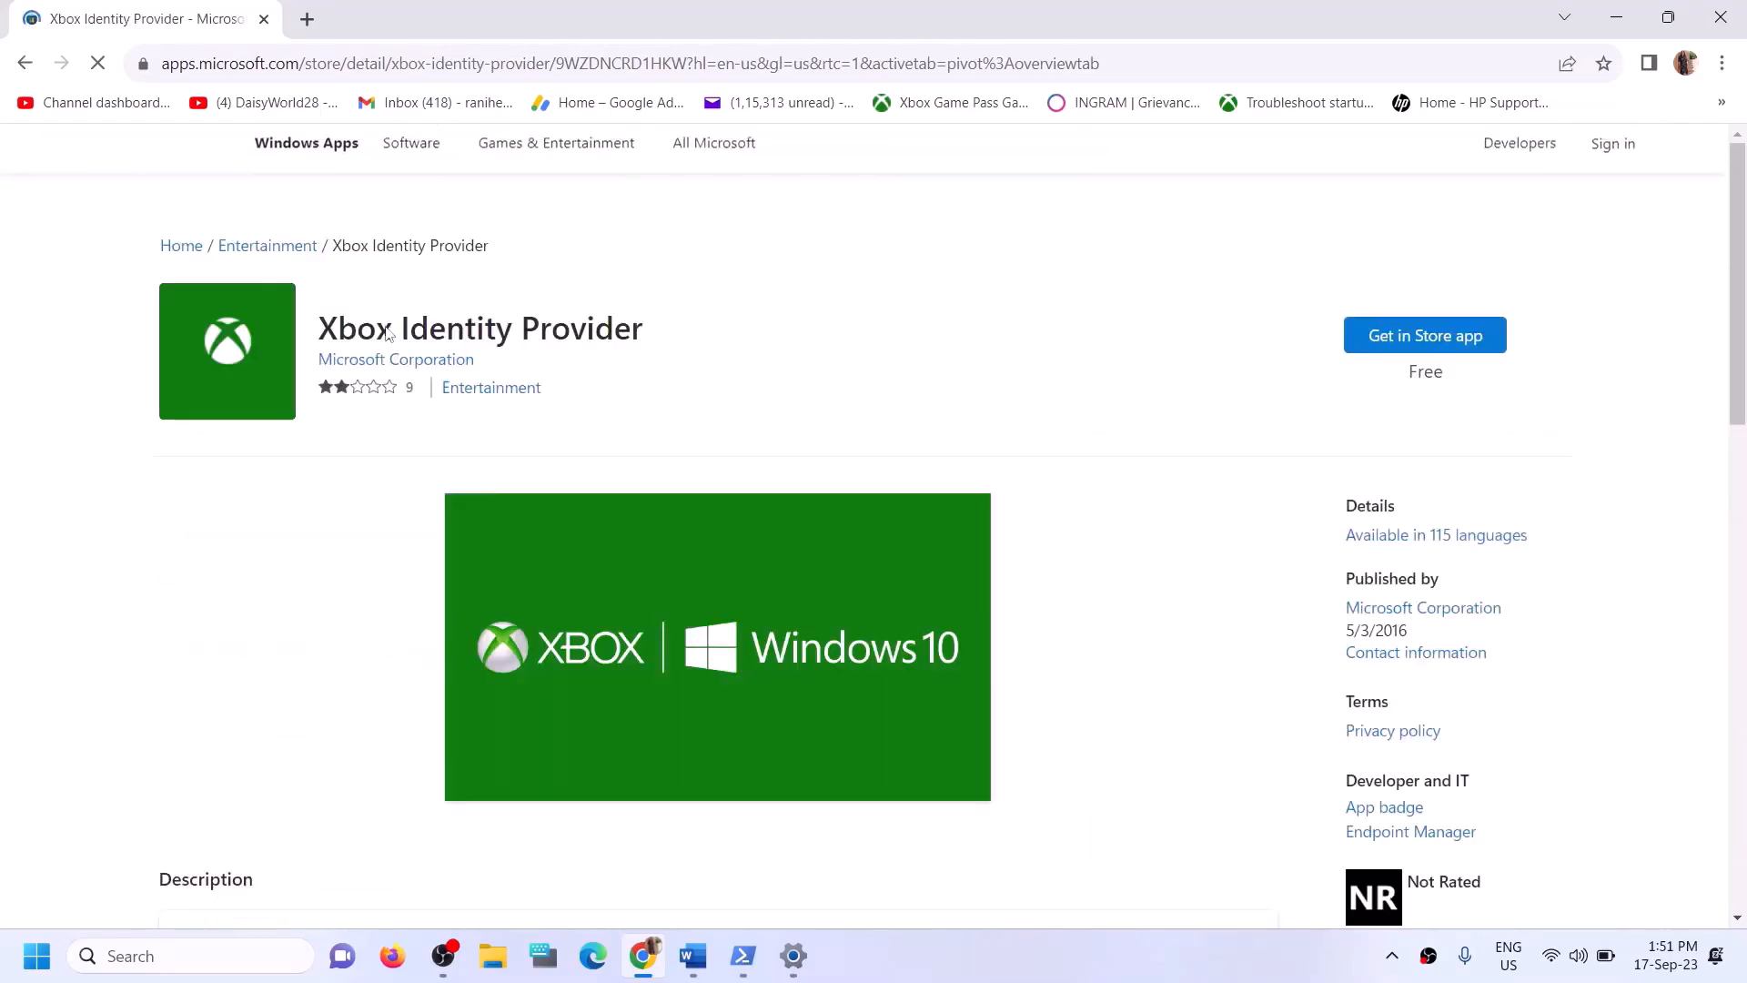
- Open the Xbox Identity Provider listing in the Microsoft Store app from its web page, and close the Store pop-up
drag(356, 330, 560, 350)
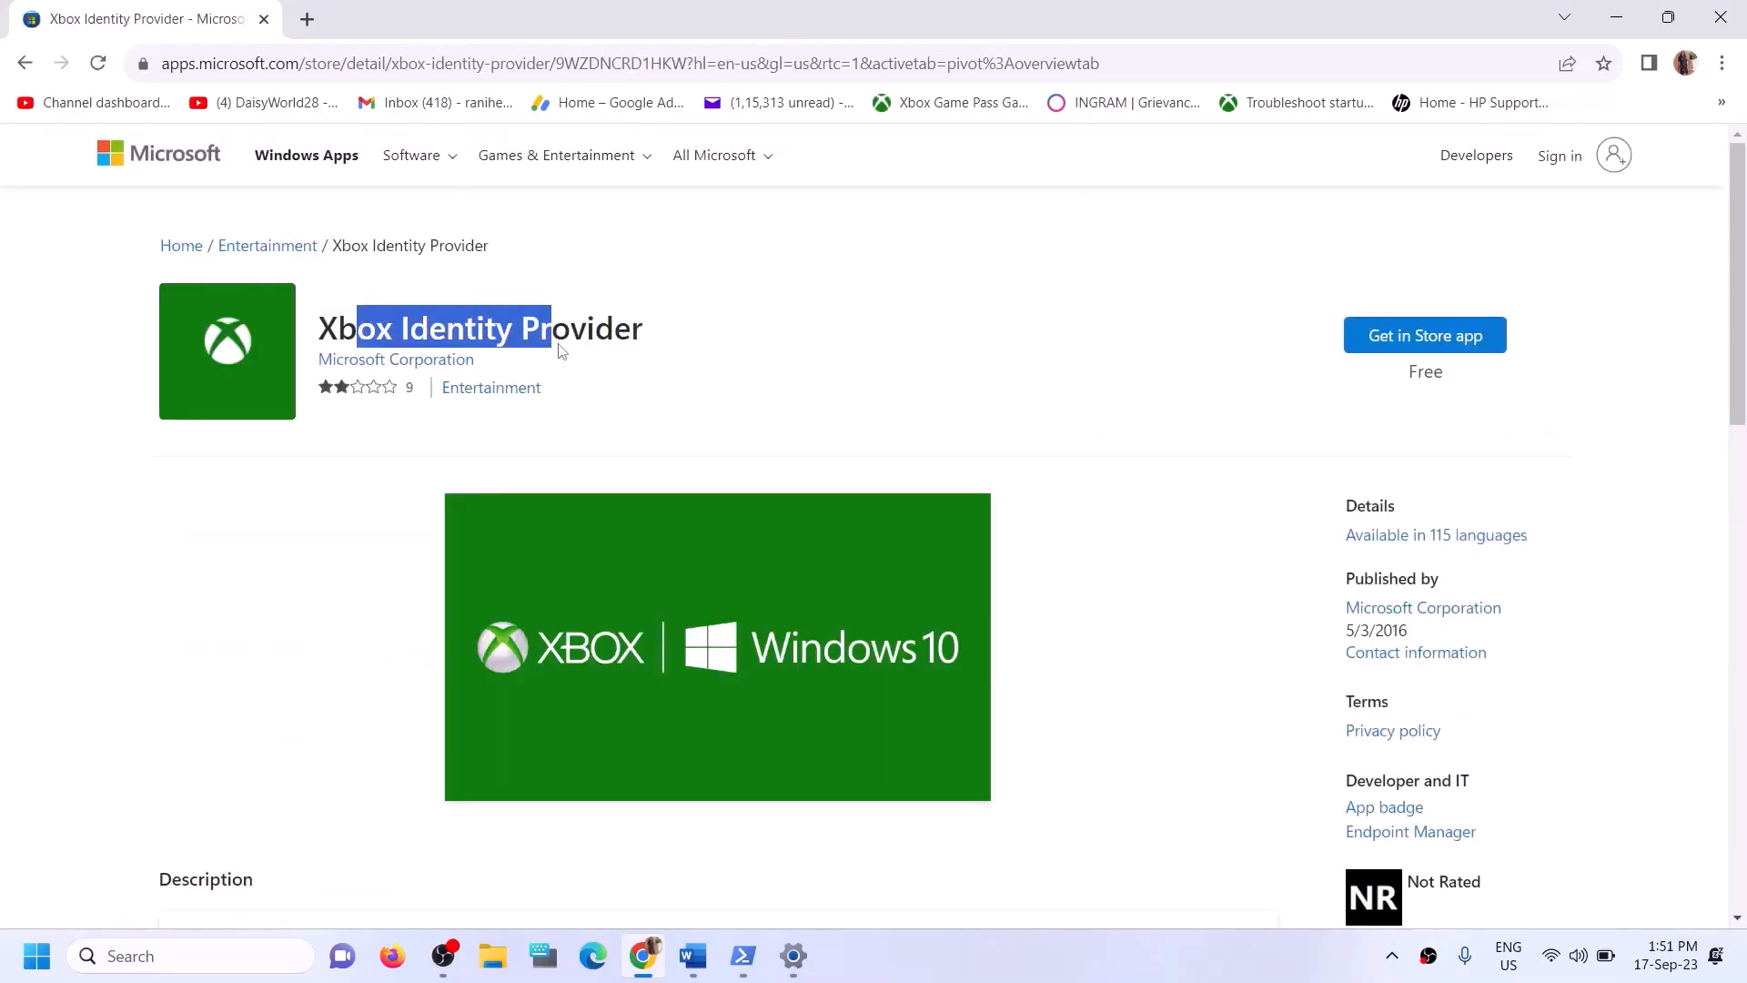
click(1395, 353)
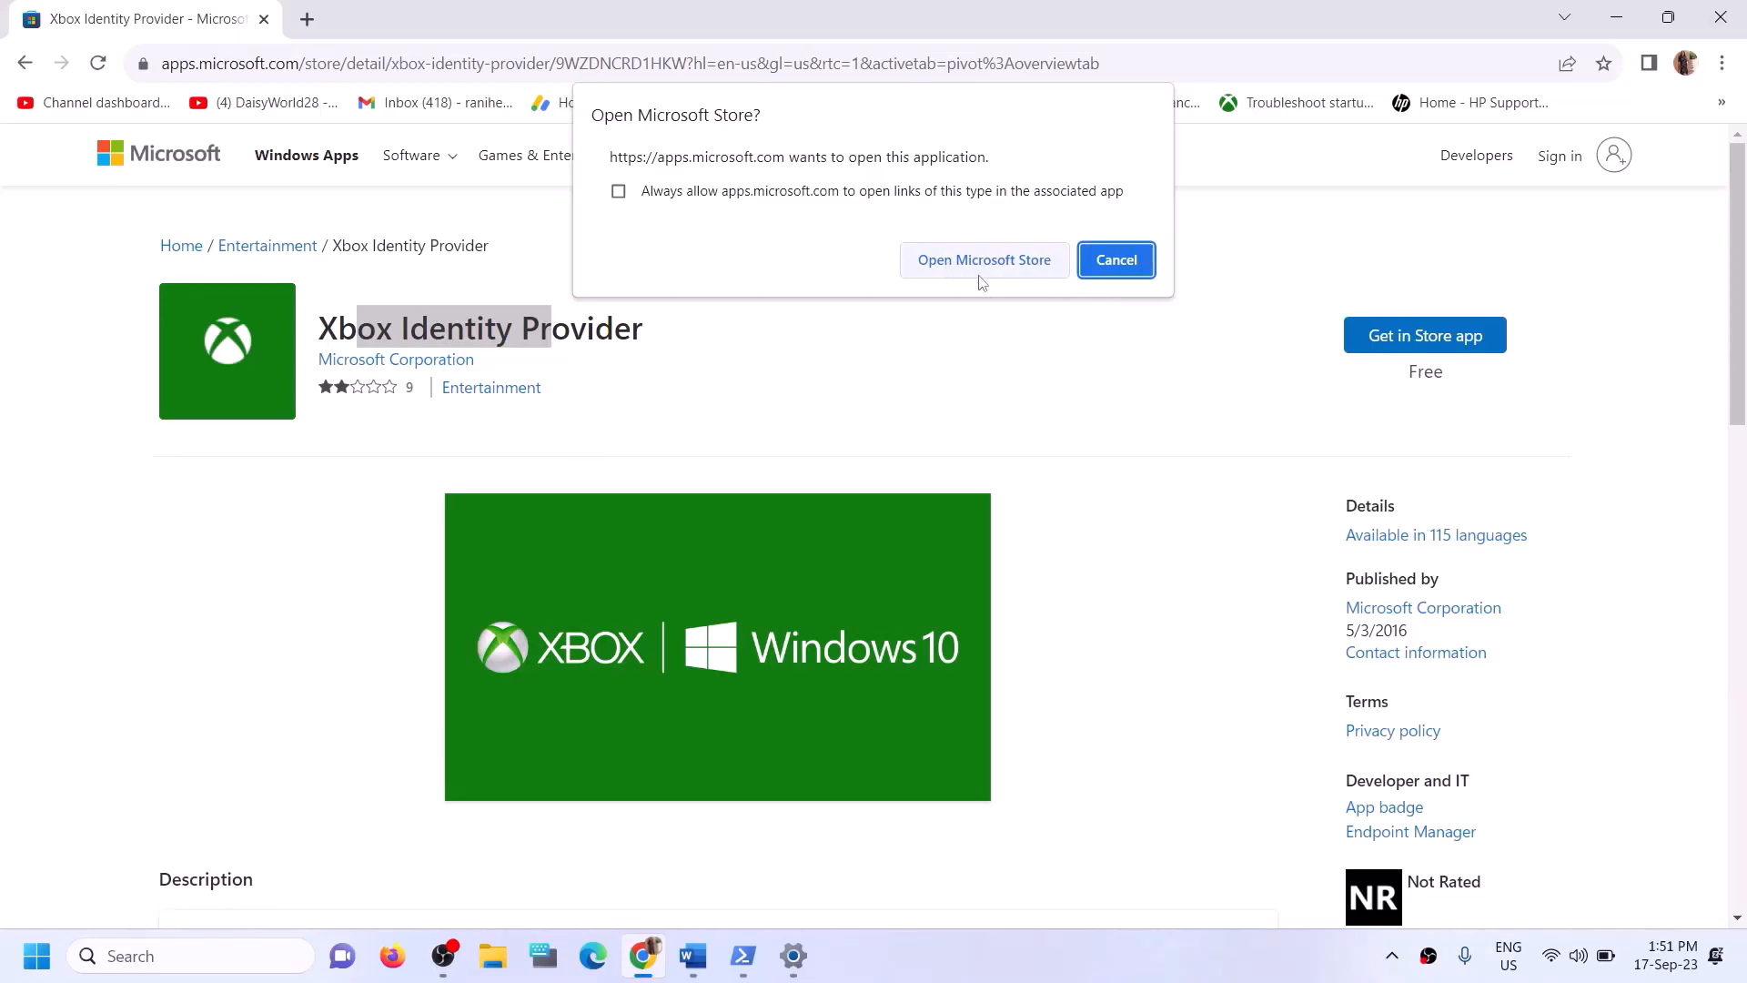
click(951, 264)
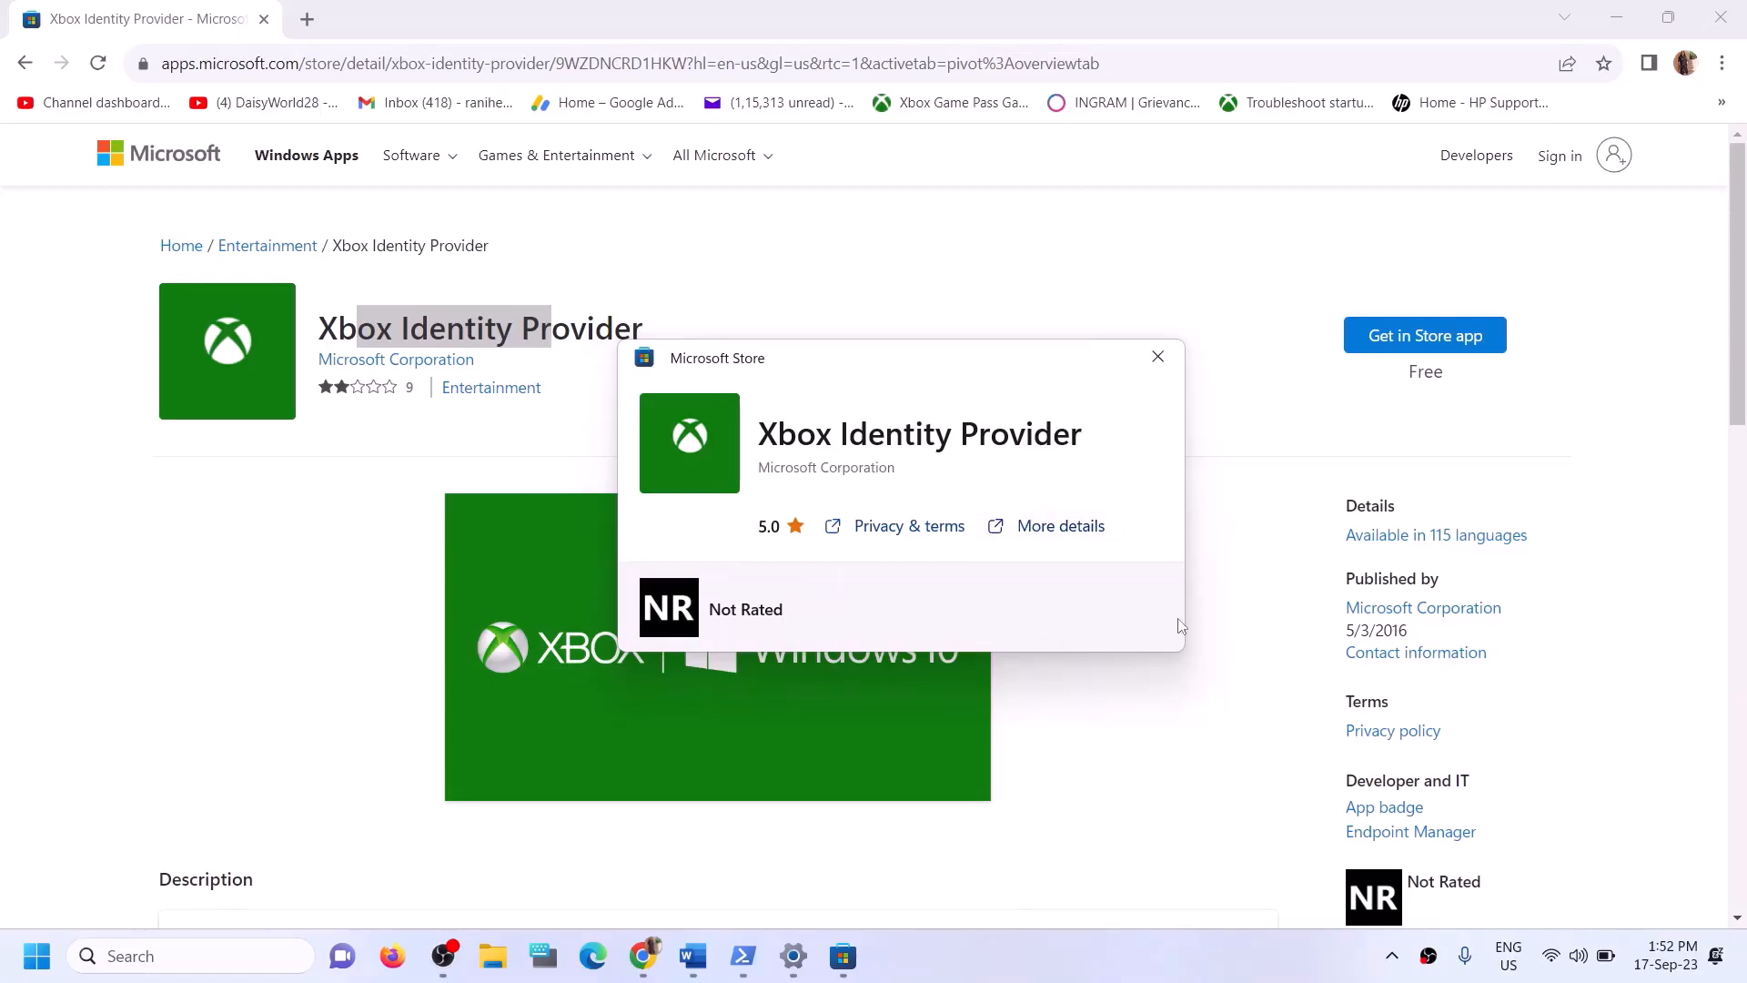
click(1158, 356)
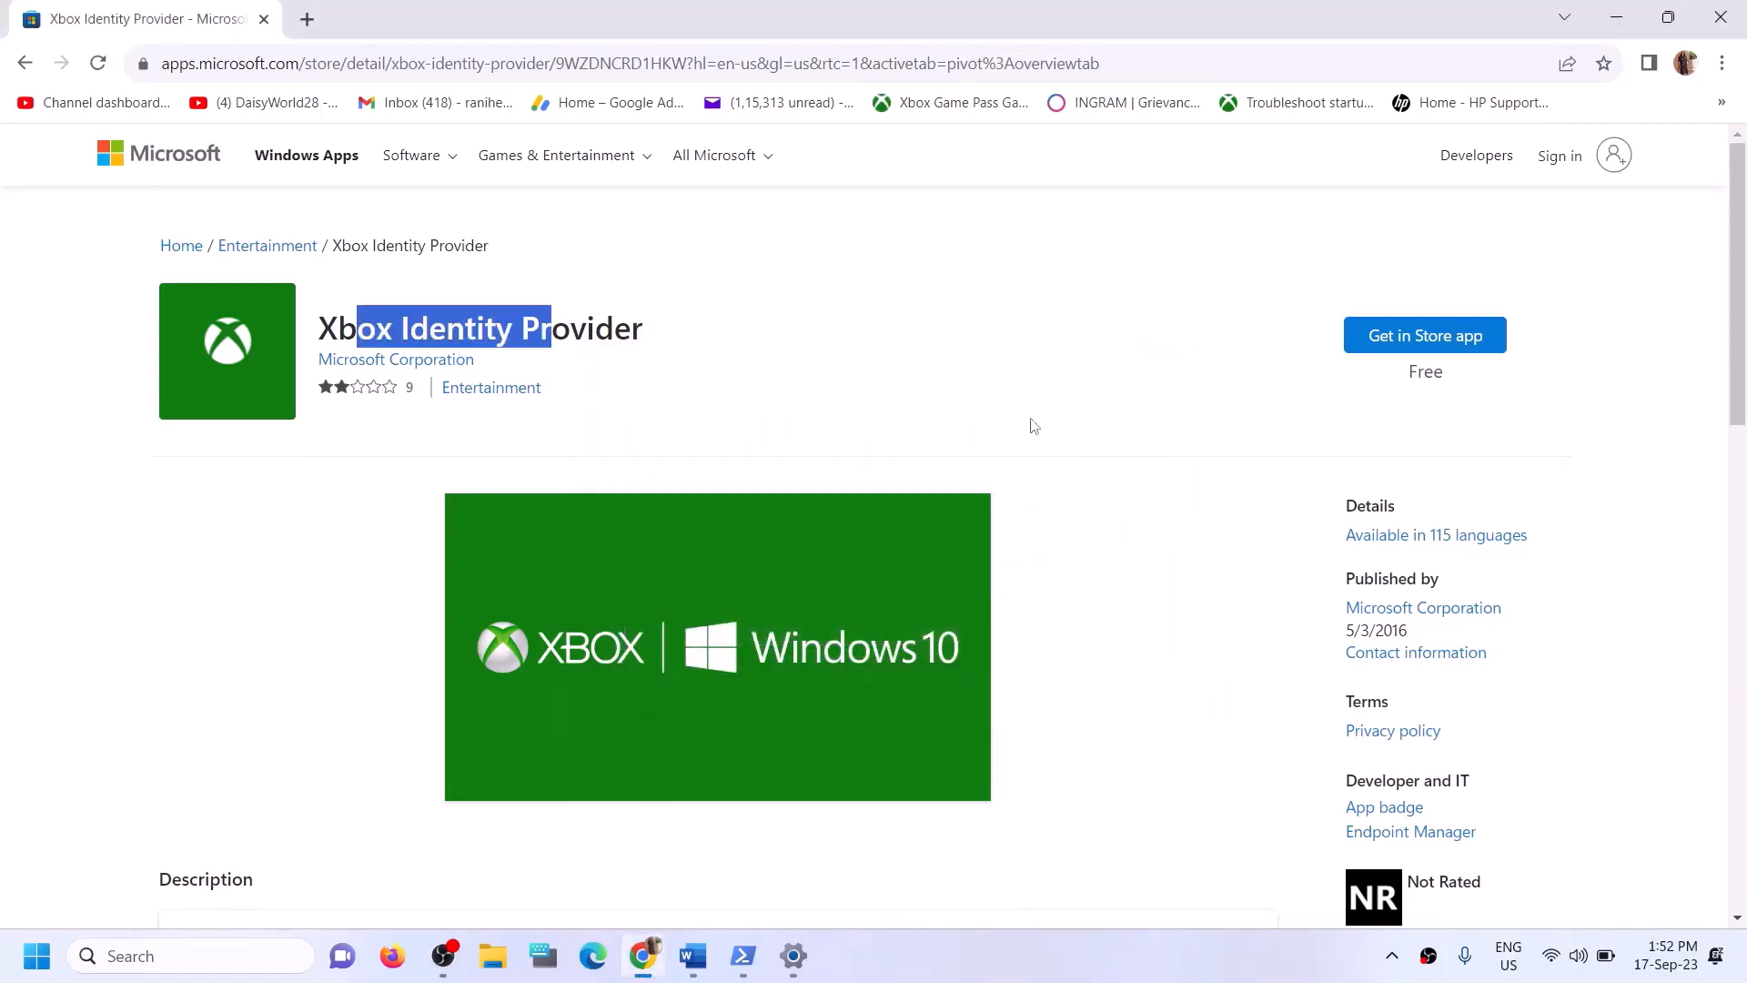
- Switch back to the Word document and copy the command that uninstalls the remains of the gaming service
click(694, 957)
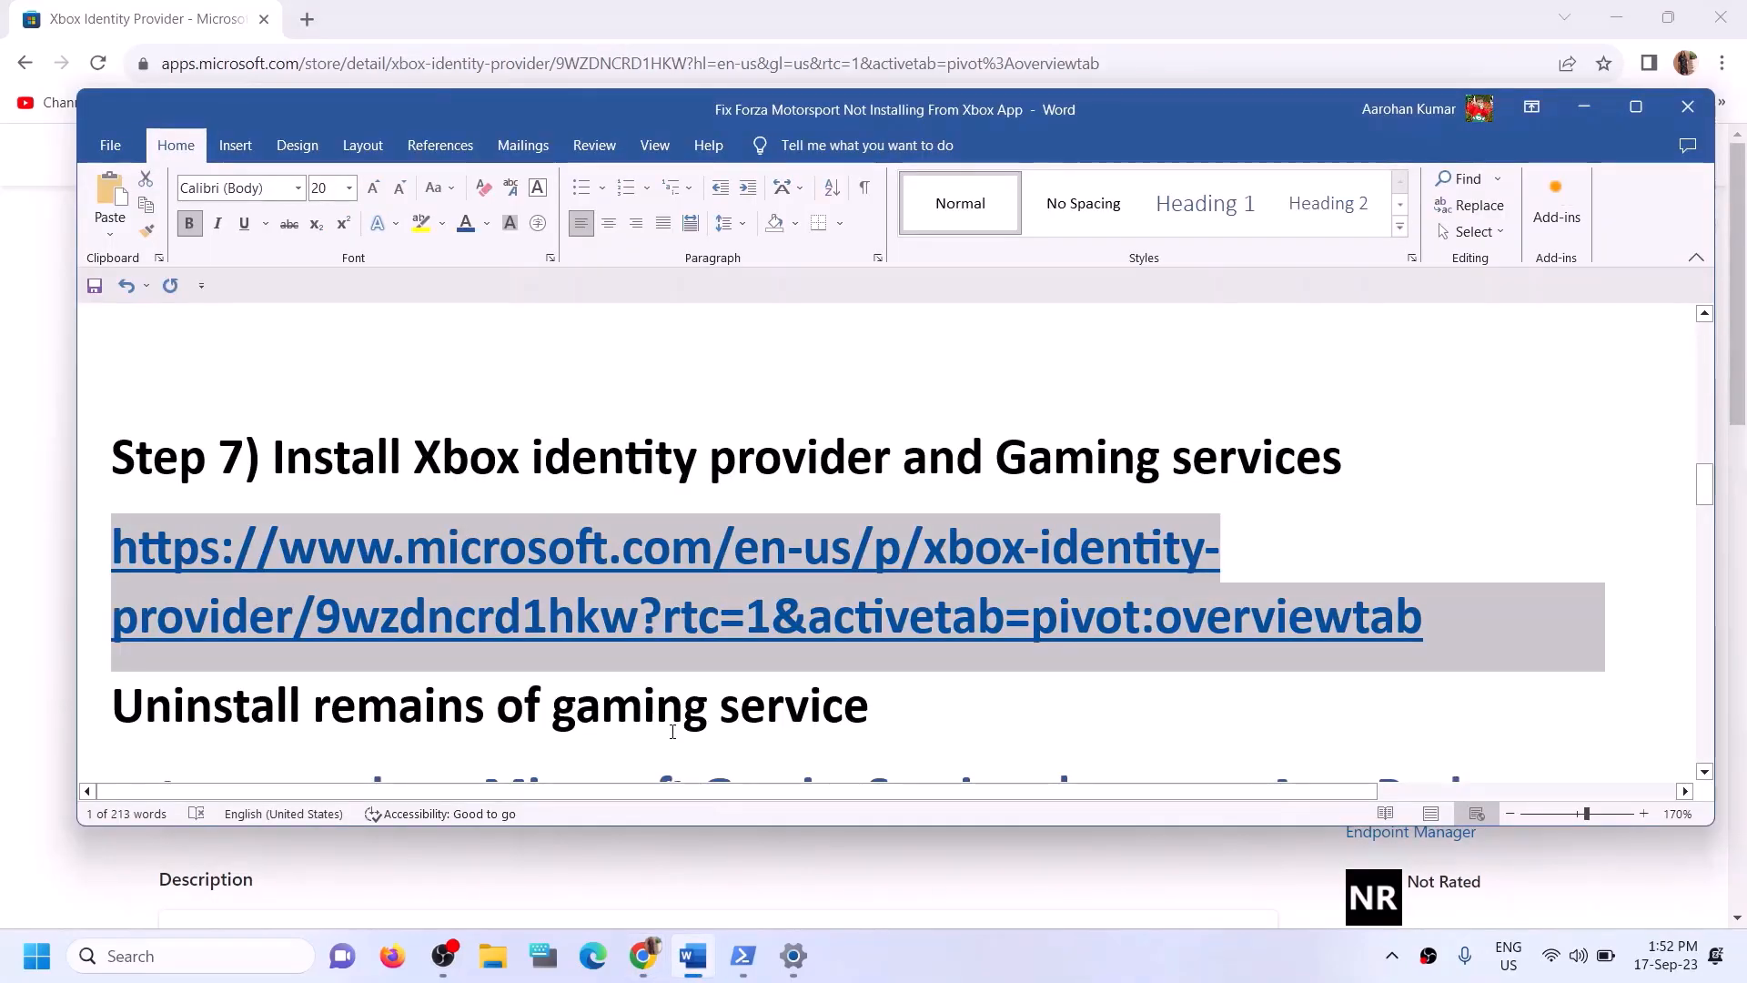
scroll(673, 731, down, 2)
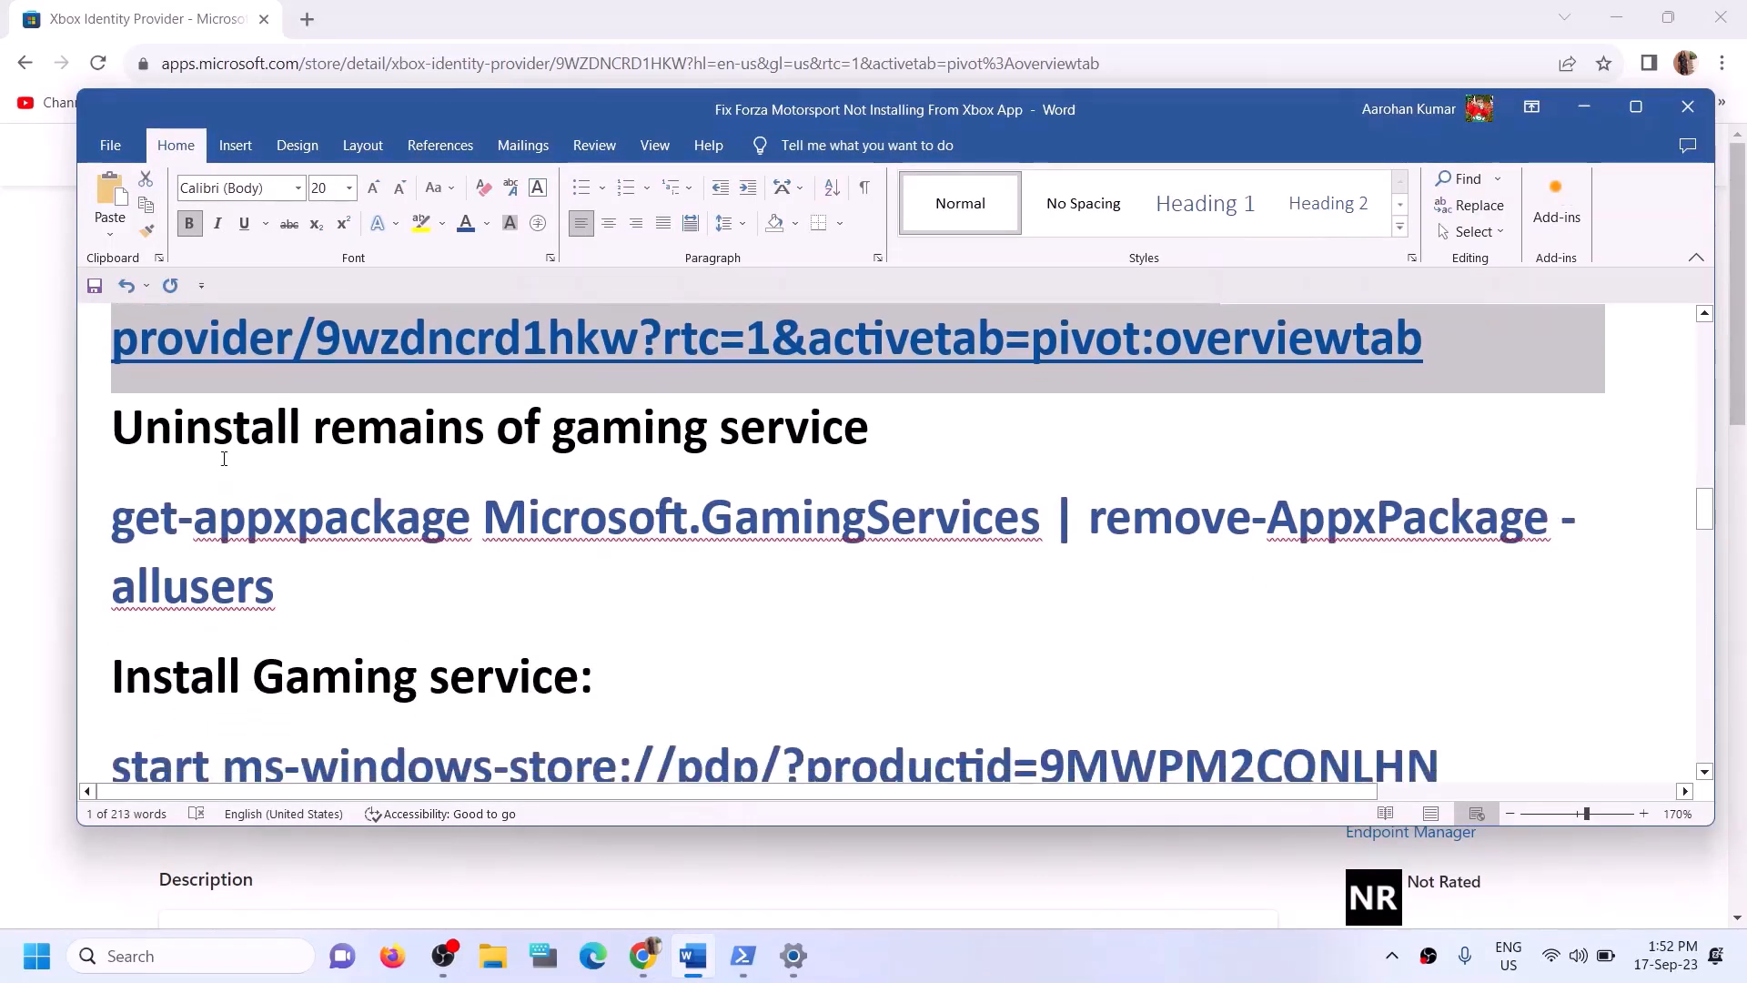
drag(352, 573, 151, 559)
right_click(151, 559)
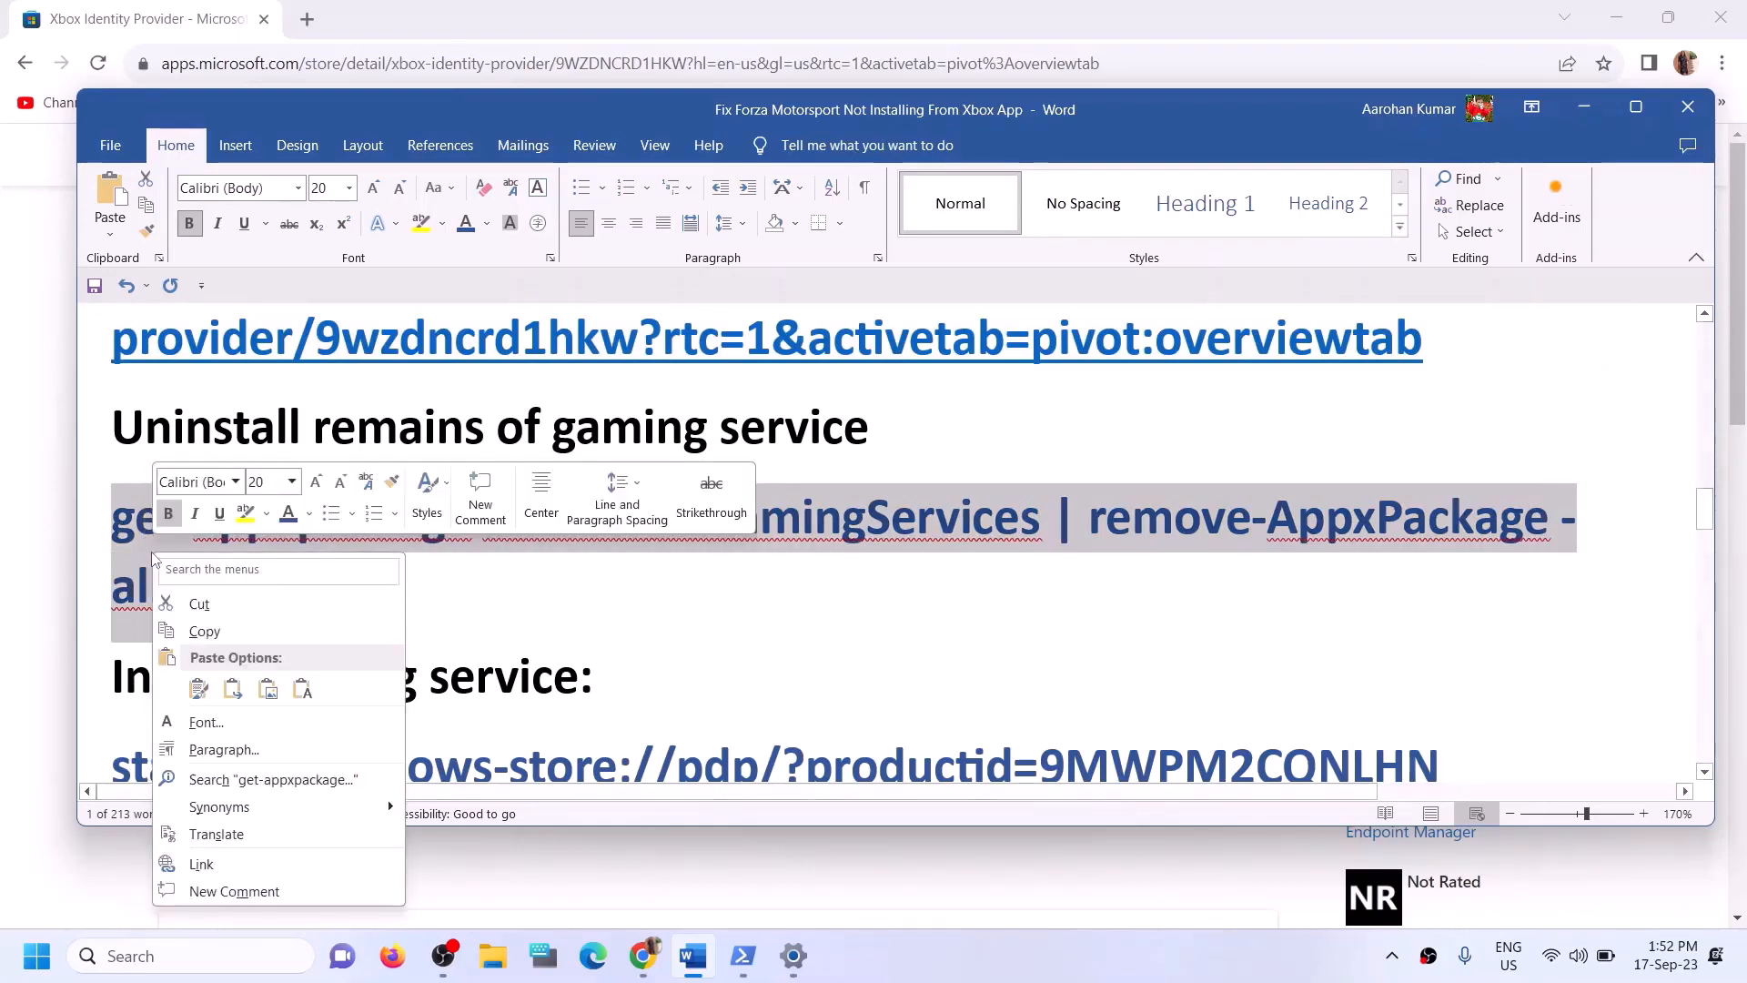
click(208, 637)
- Open Windows PowerShell as administrator and run "get-appxpackage Microsoft.GamingServices | remove-AppxPackage -allusers"
click(243, 952)
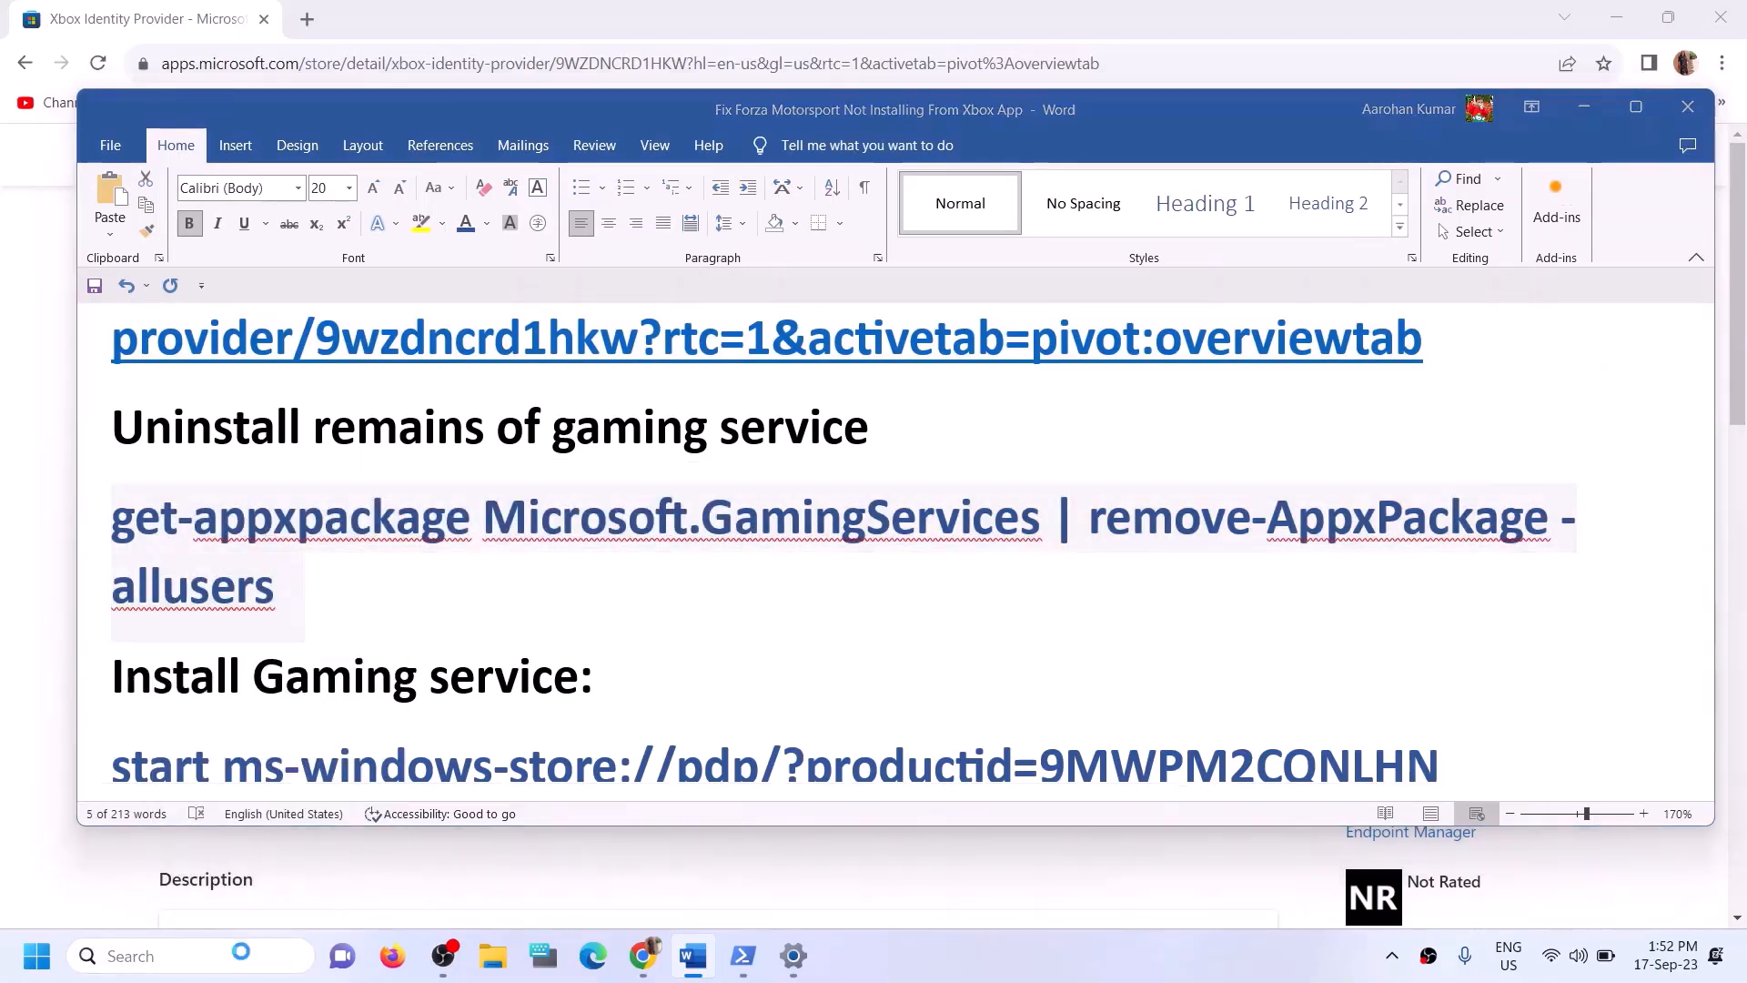
text(powershell)
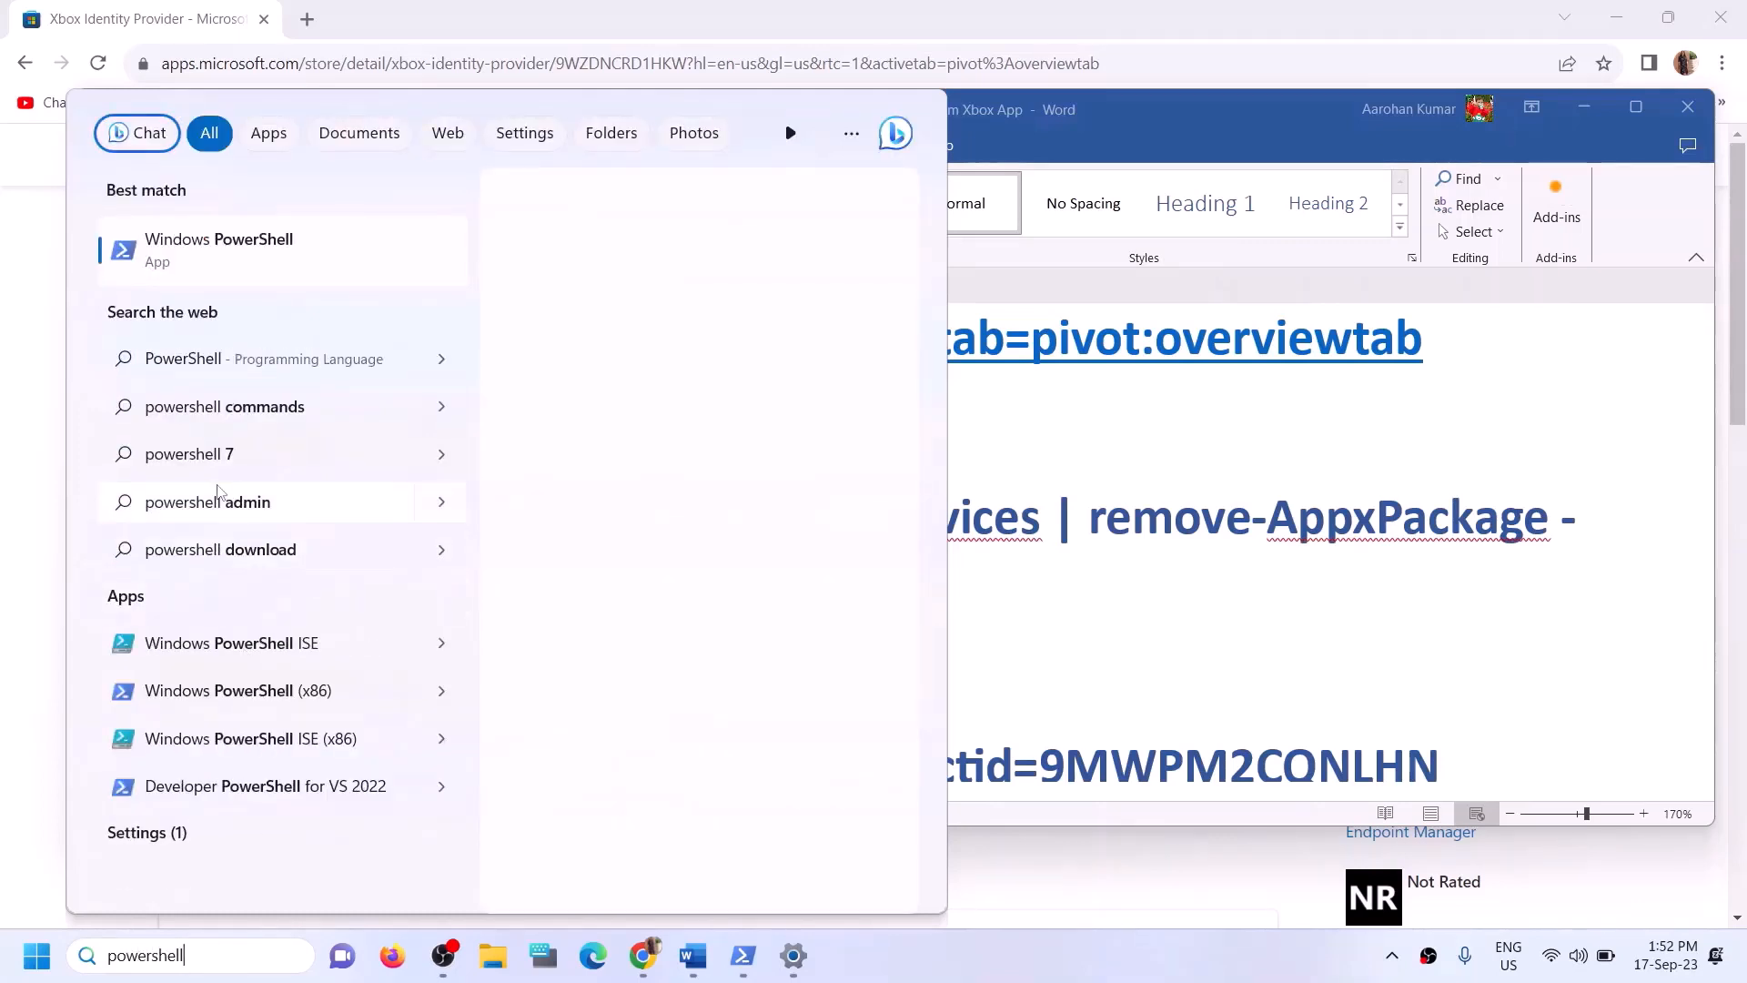
right_click(369, 270)
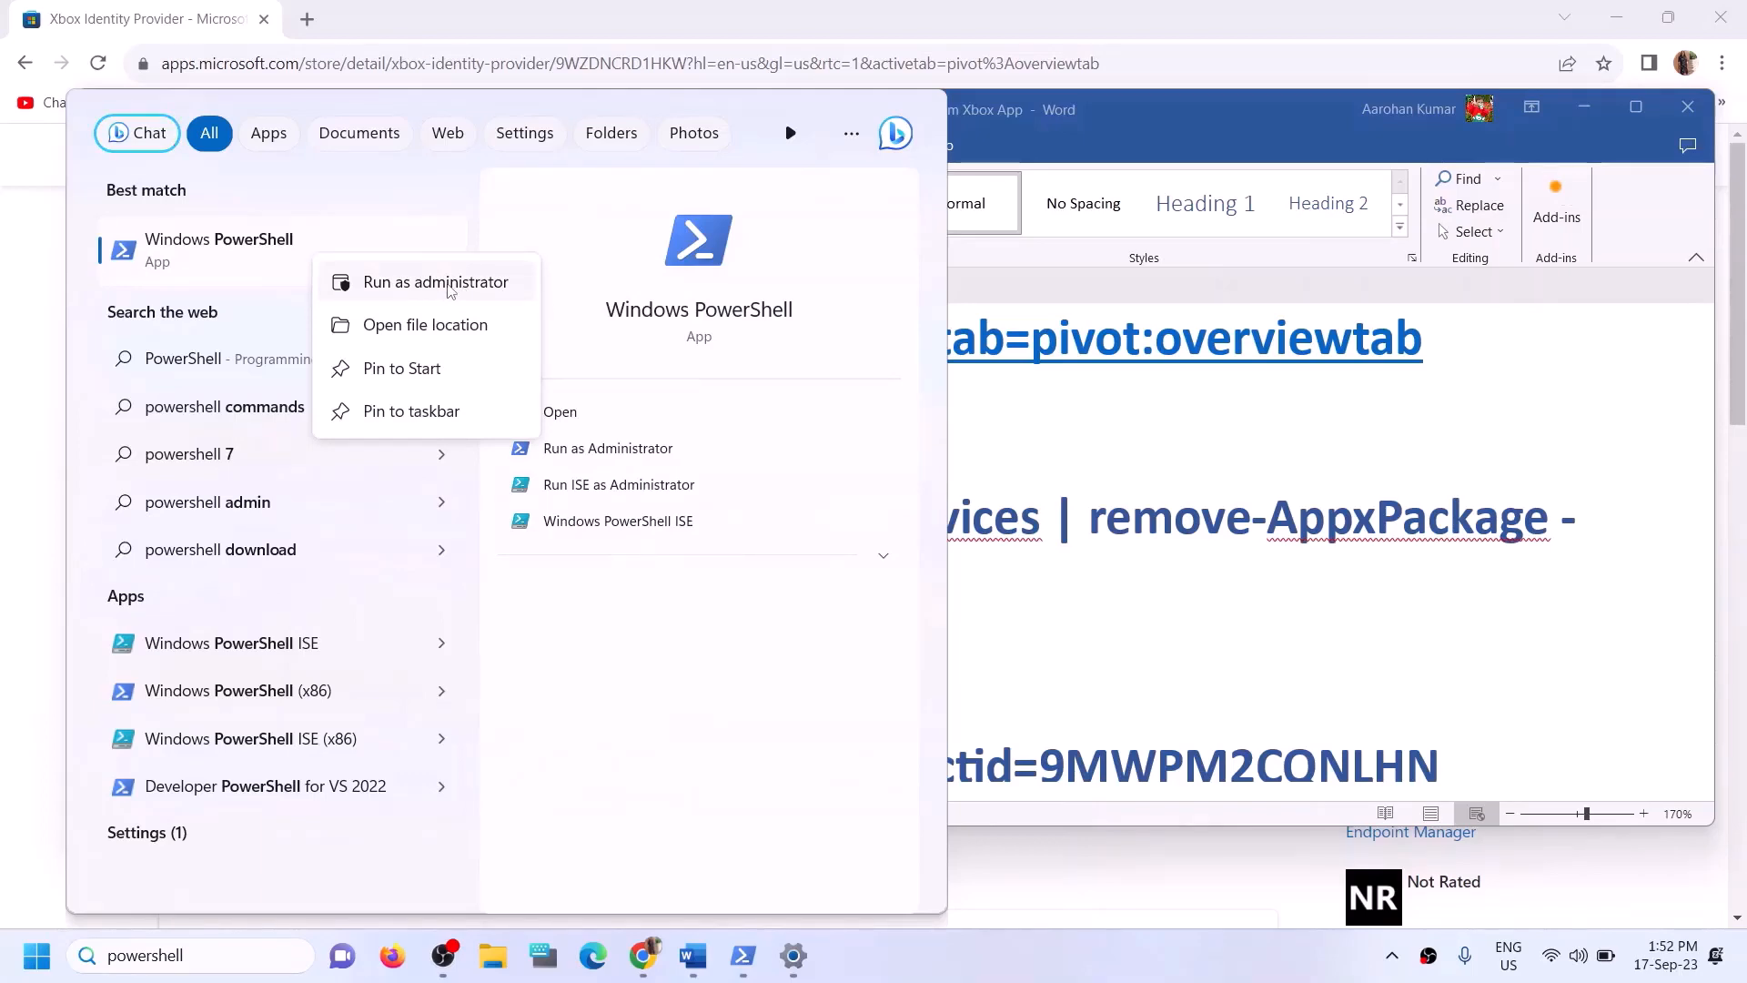
click(450, 284)
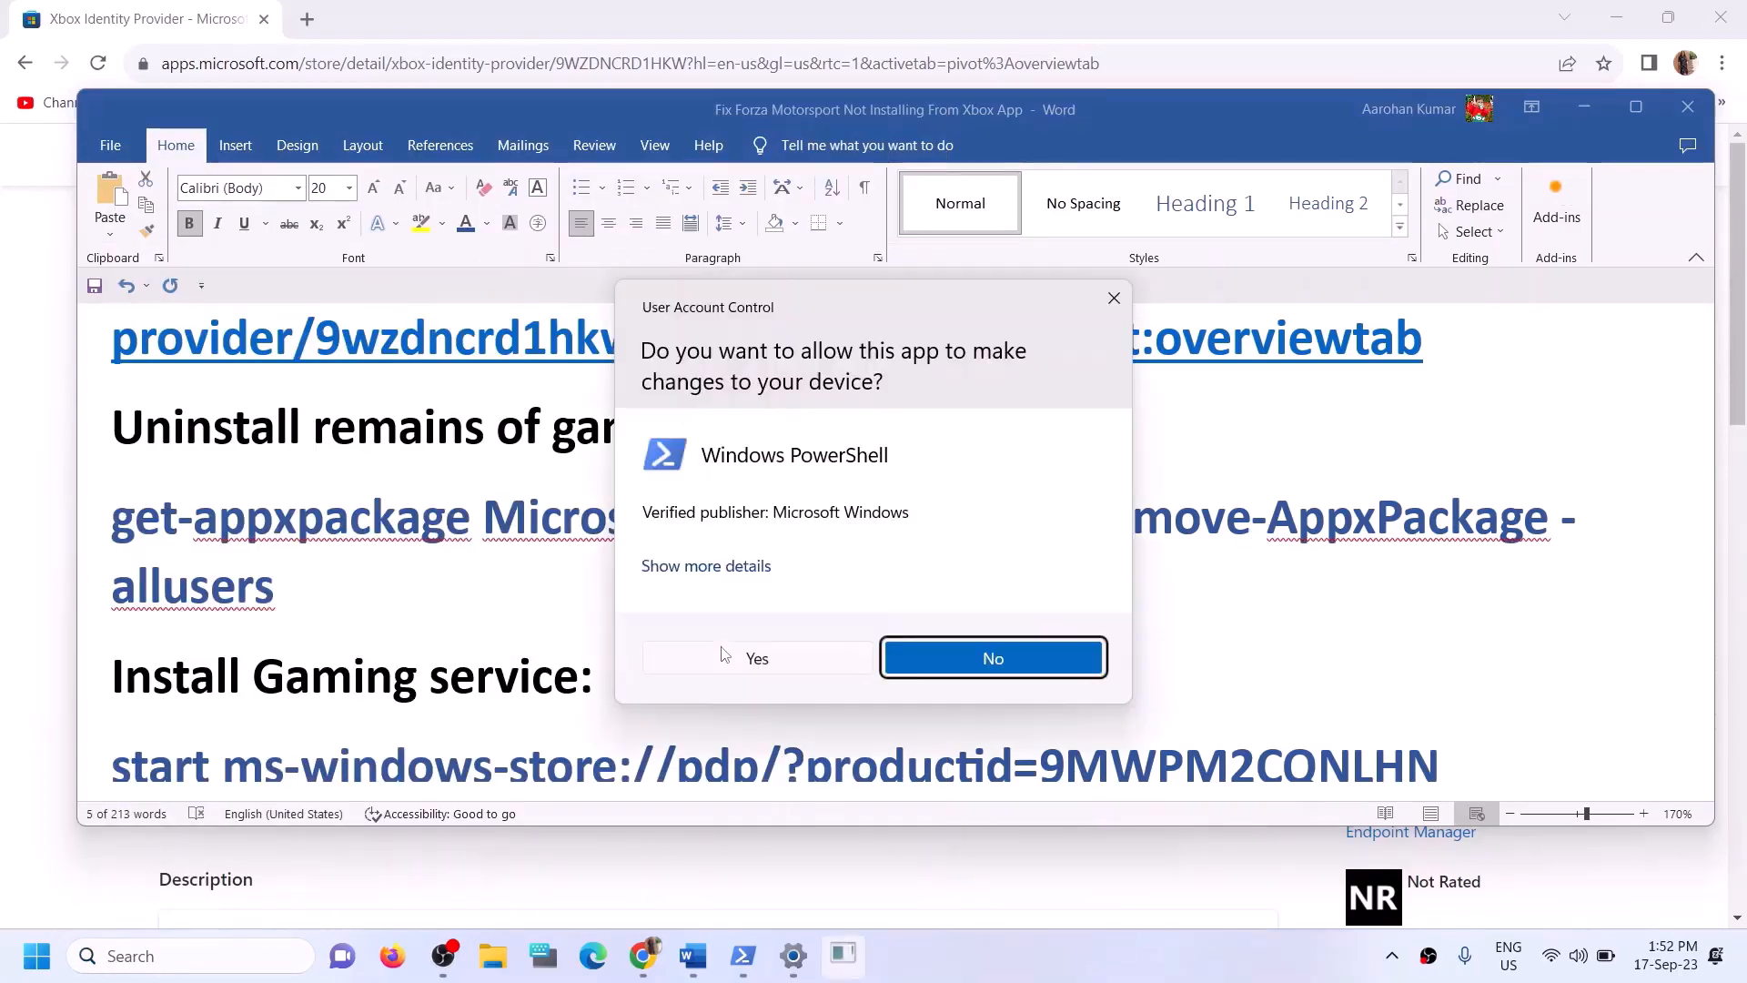
click(723, 654)
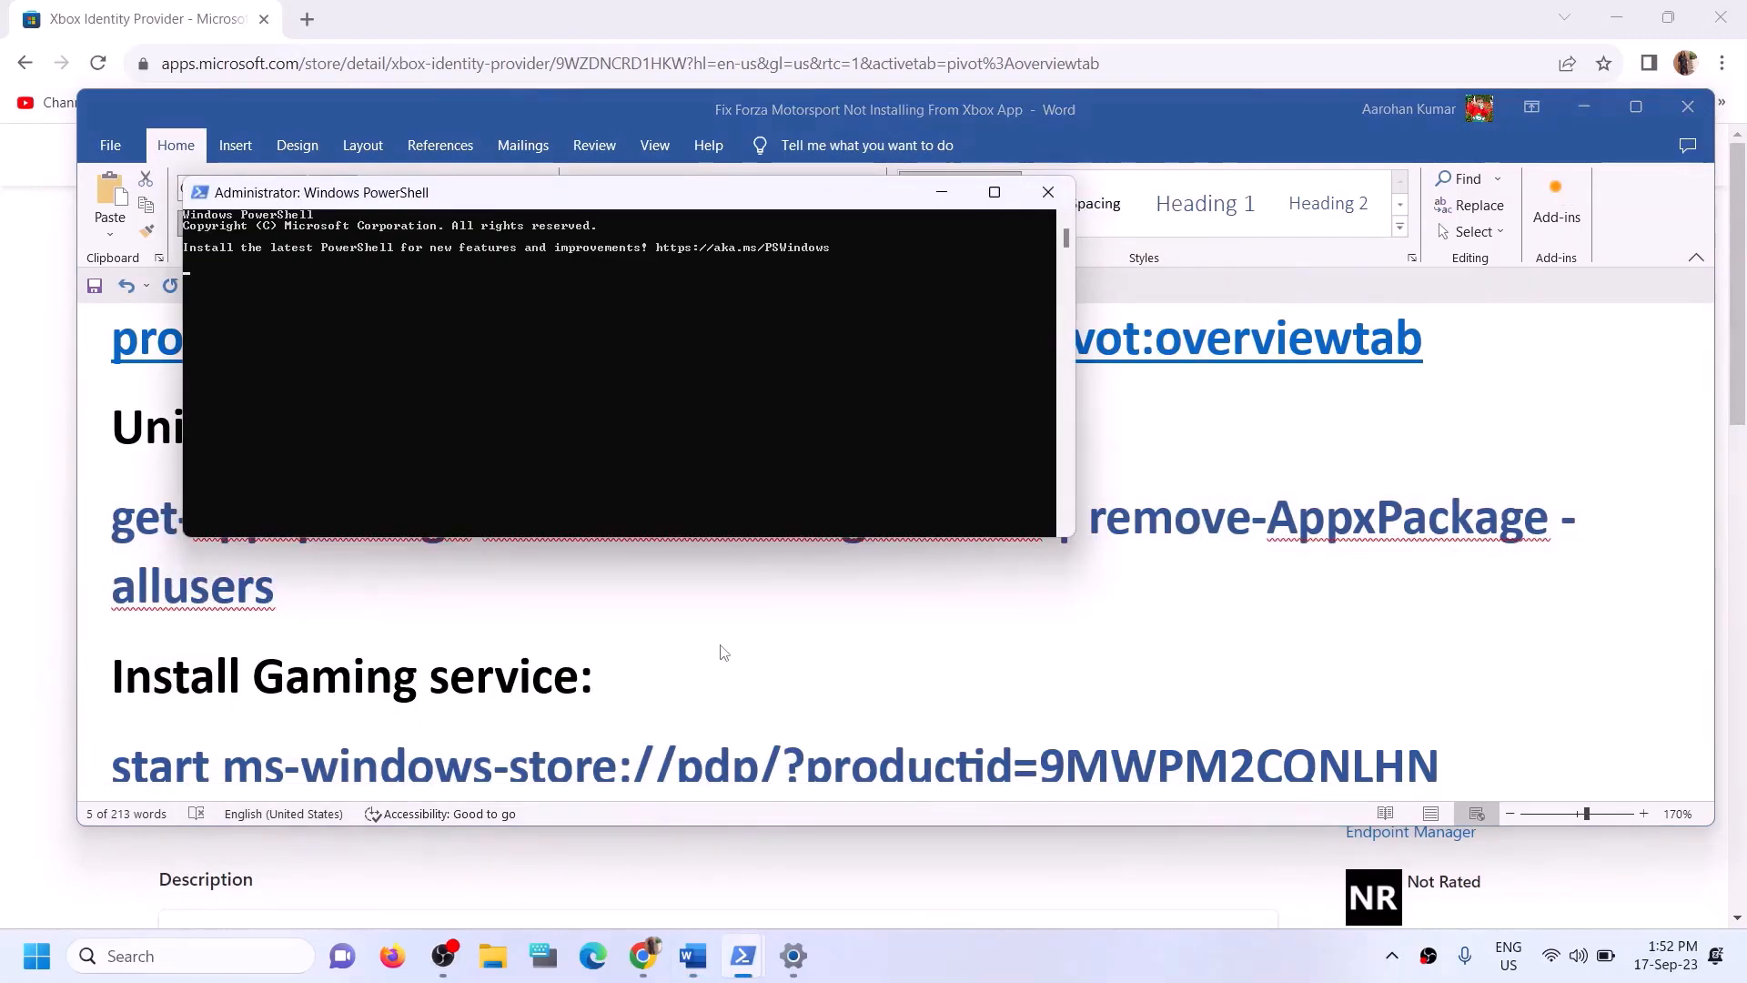
key(ctrl+v)
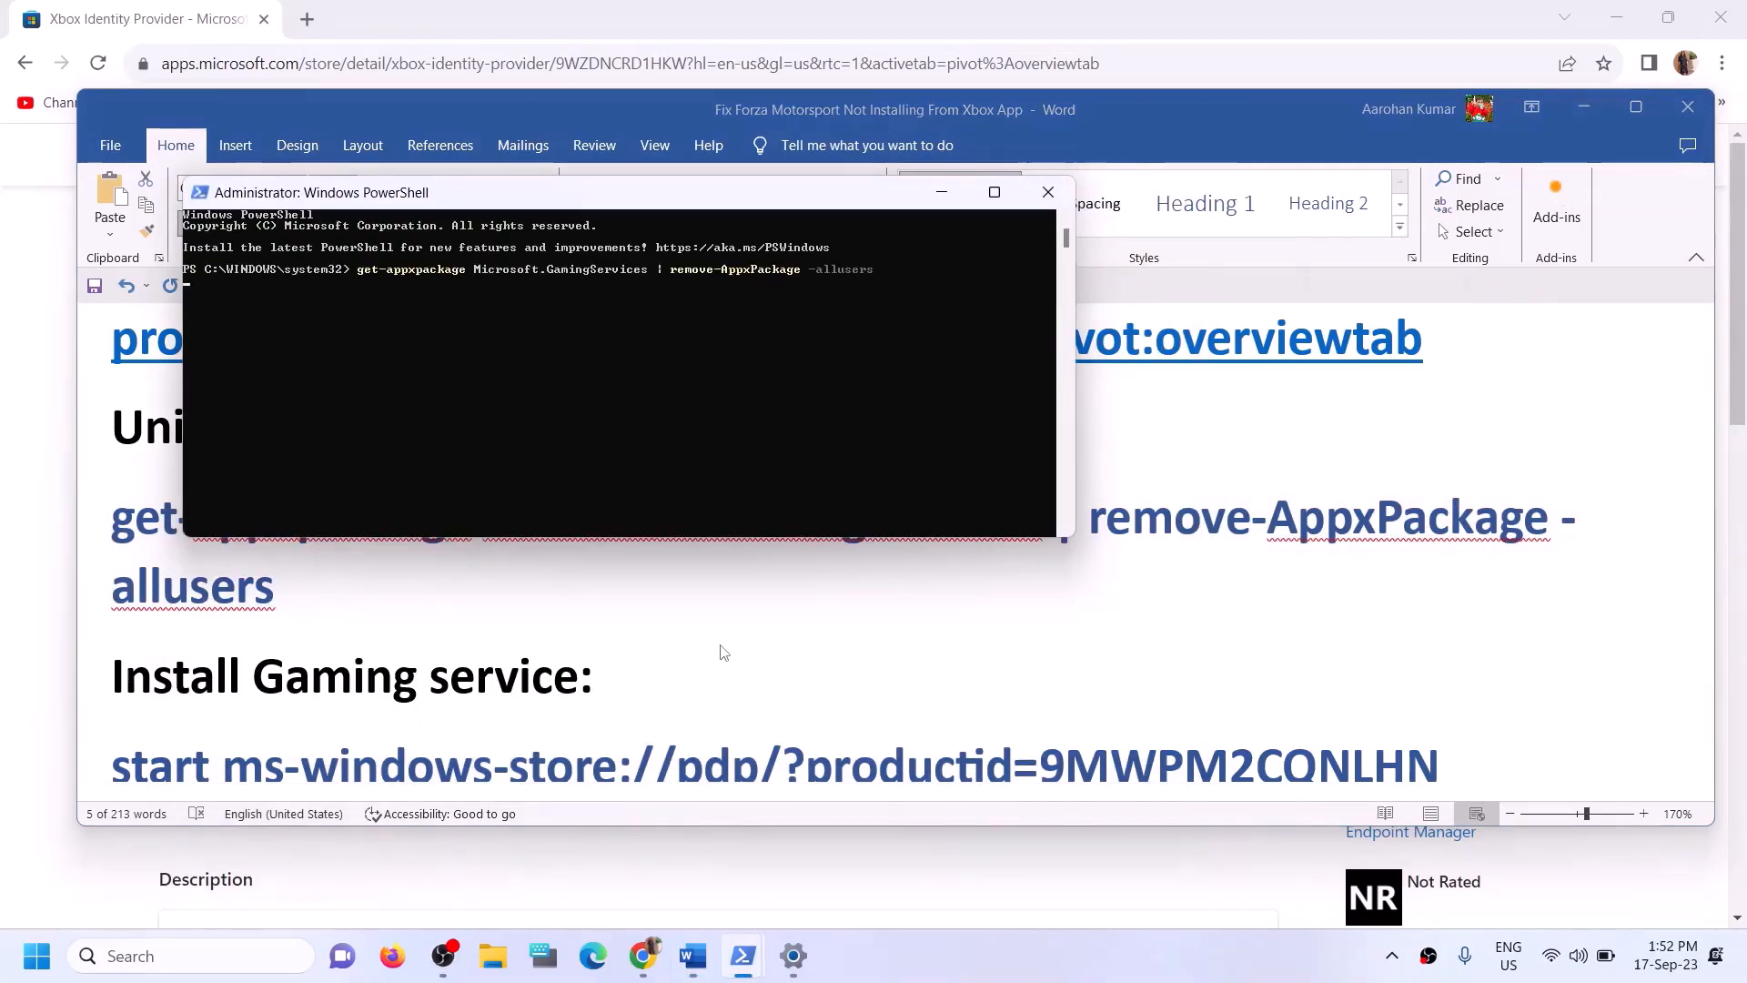
key(Return)
- Copy the Gaming service install command from the Word document and run "start ms-windows-store://pdp/?productid=9MWPM2CQNLHN" in PowerShell
click(437, 620)
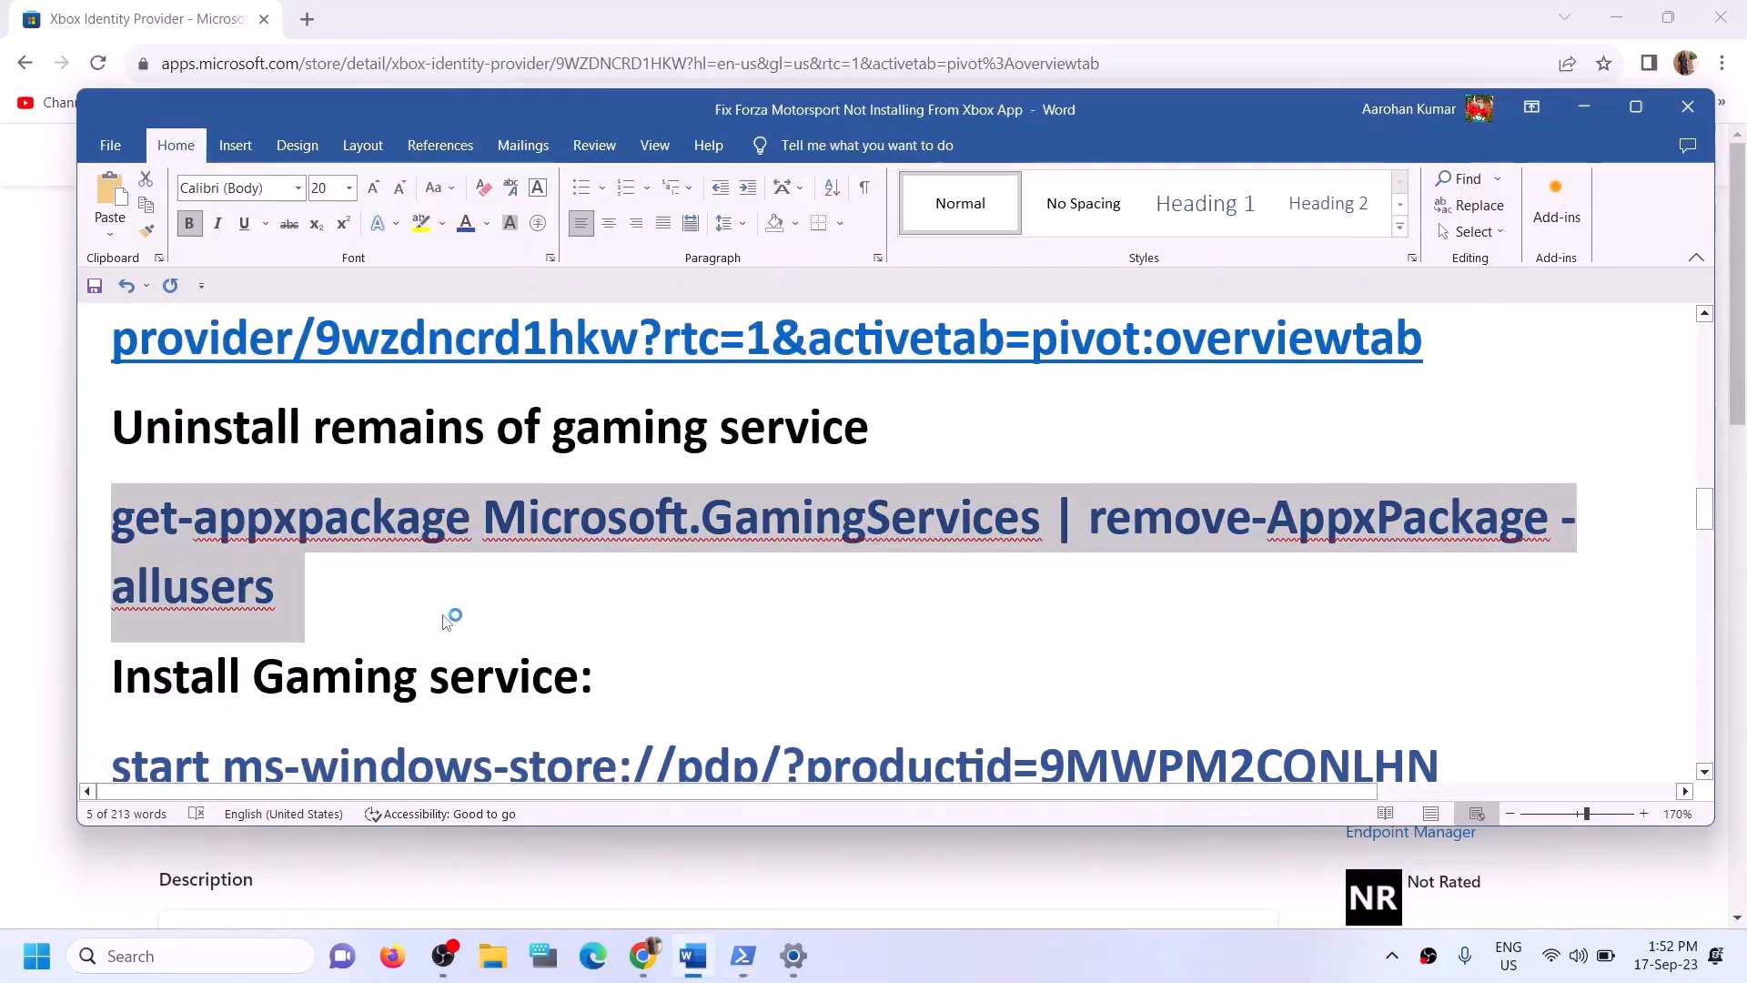
scroll(455, 620, down, 2)
drag(1447, 573, 111, 592)
key(alt+Tab)
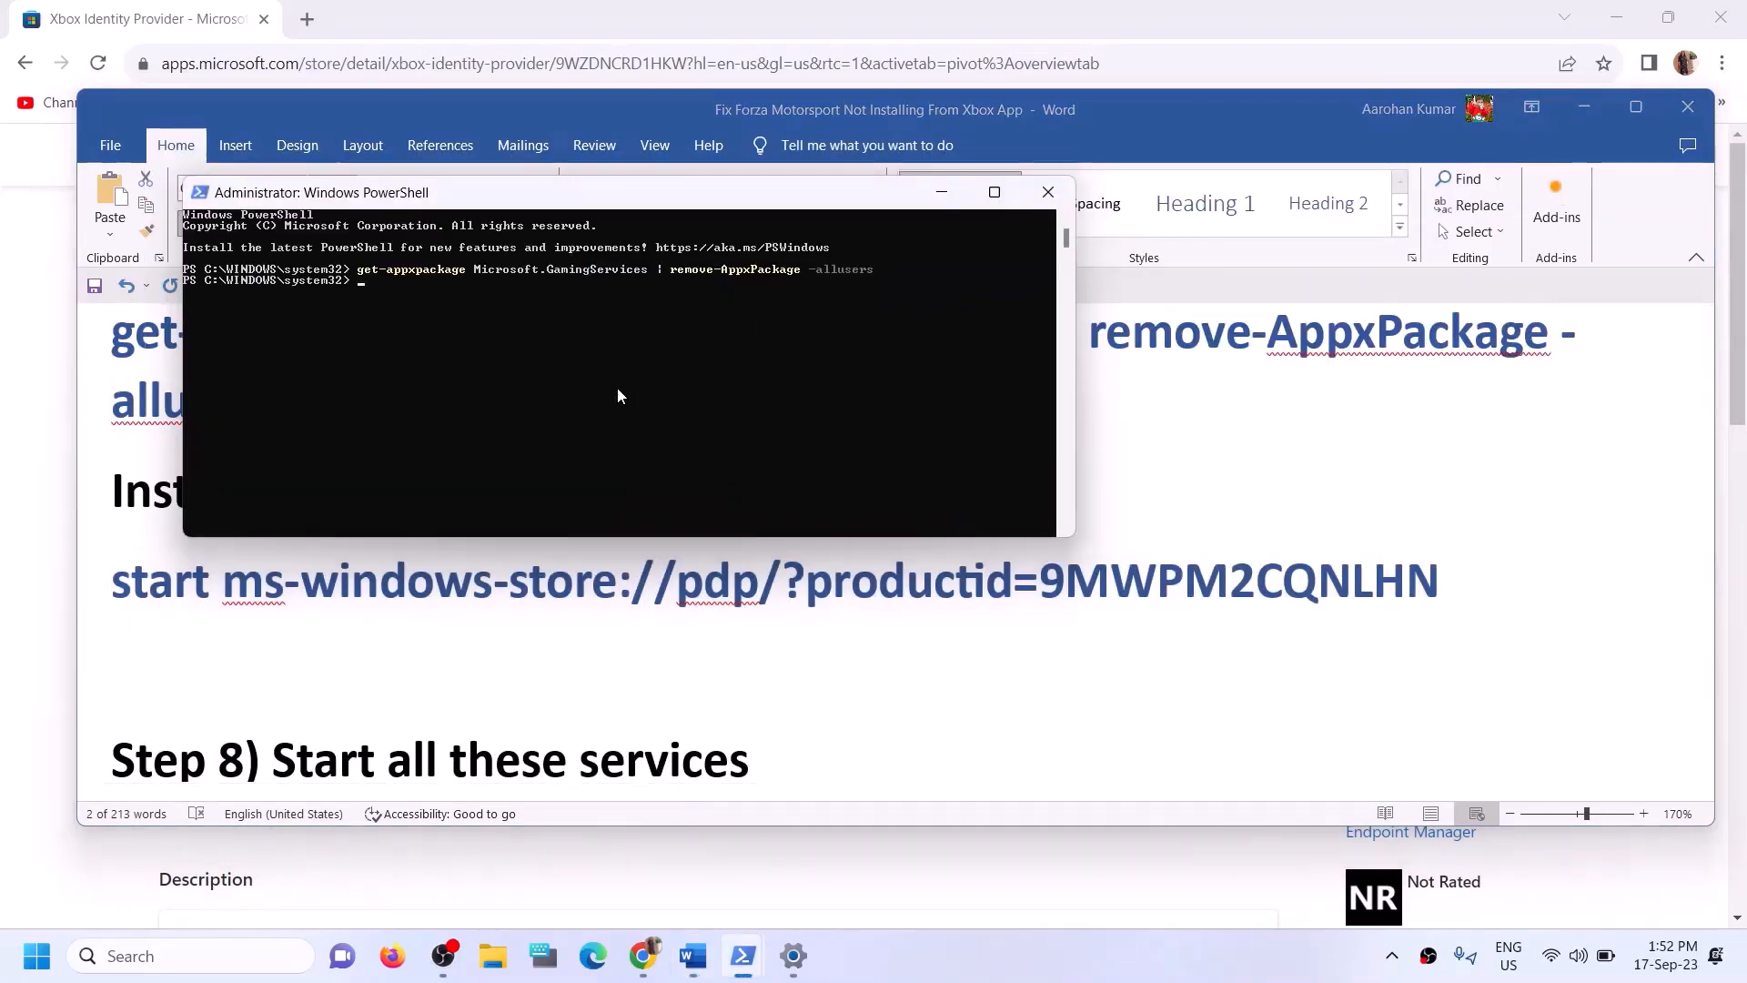
right_click(619, 396)
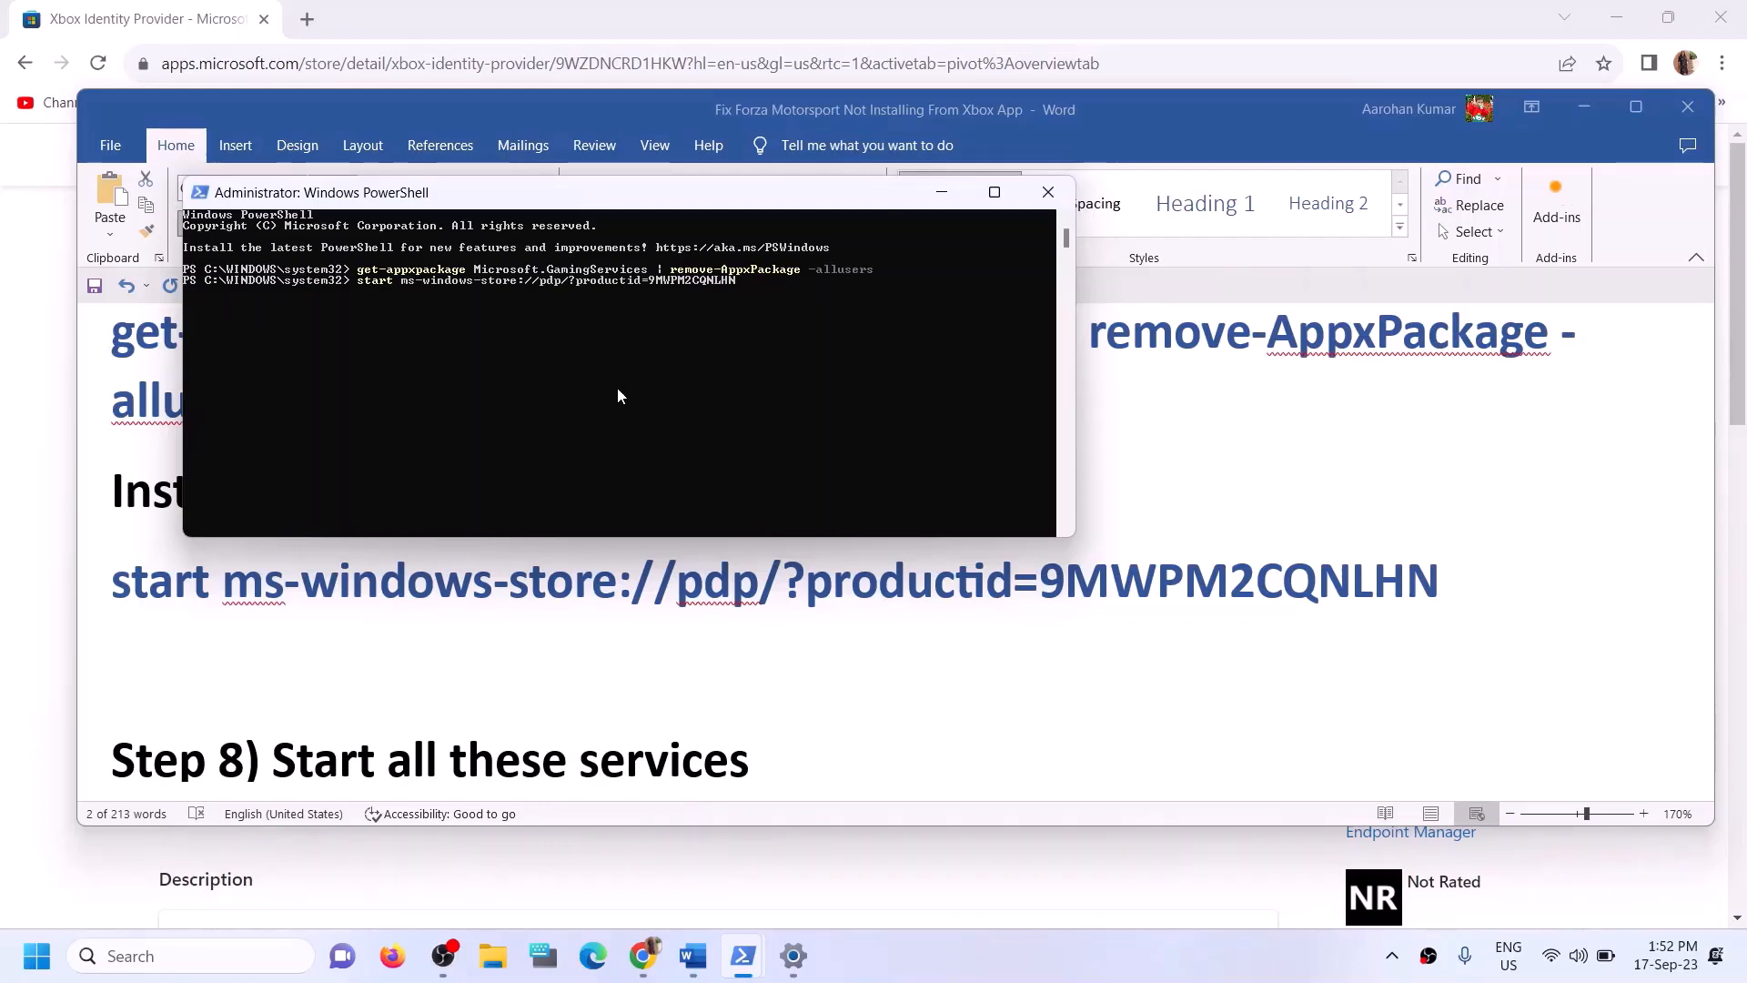
key(Return)
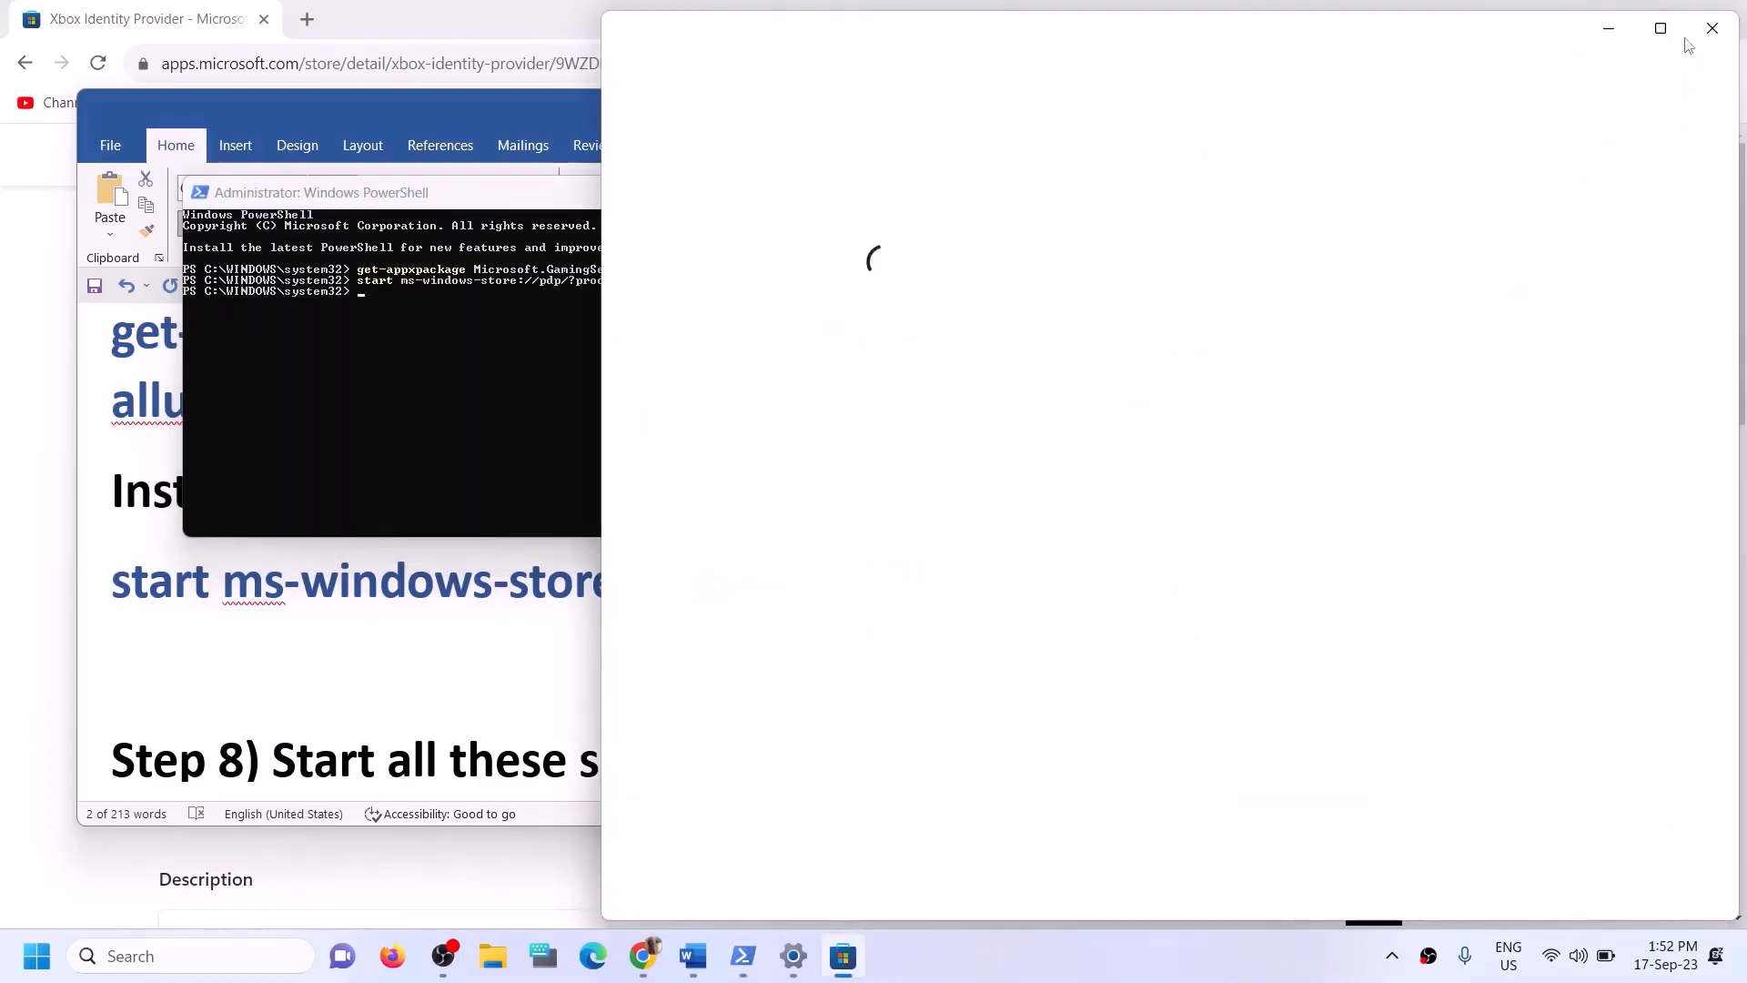
- Maximize the Microsoft Store window and install Gaming Services from its listing
click(1665, 31)
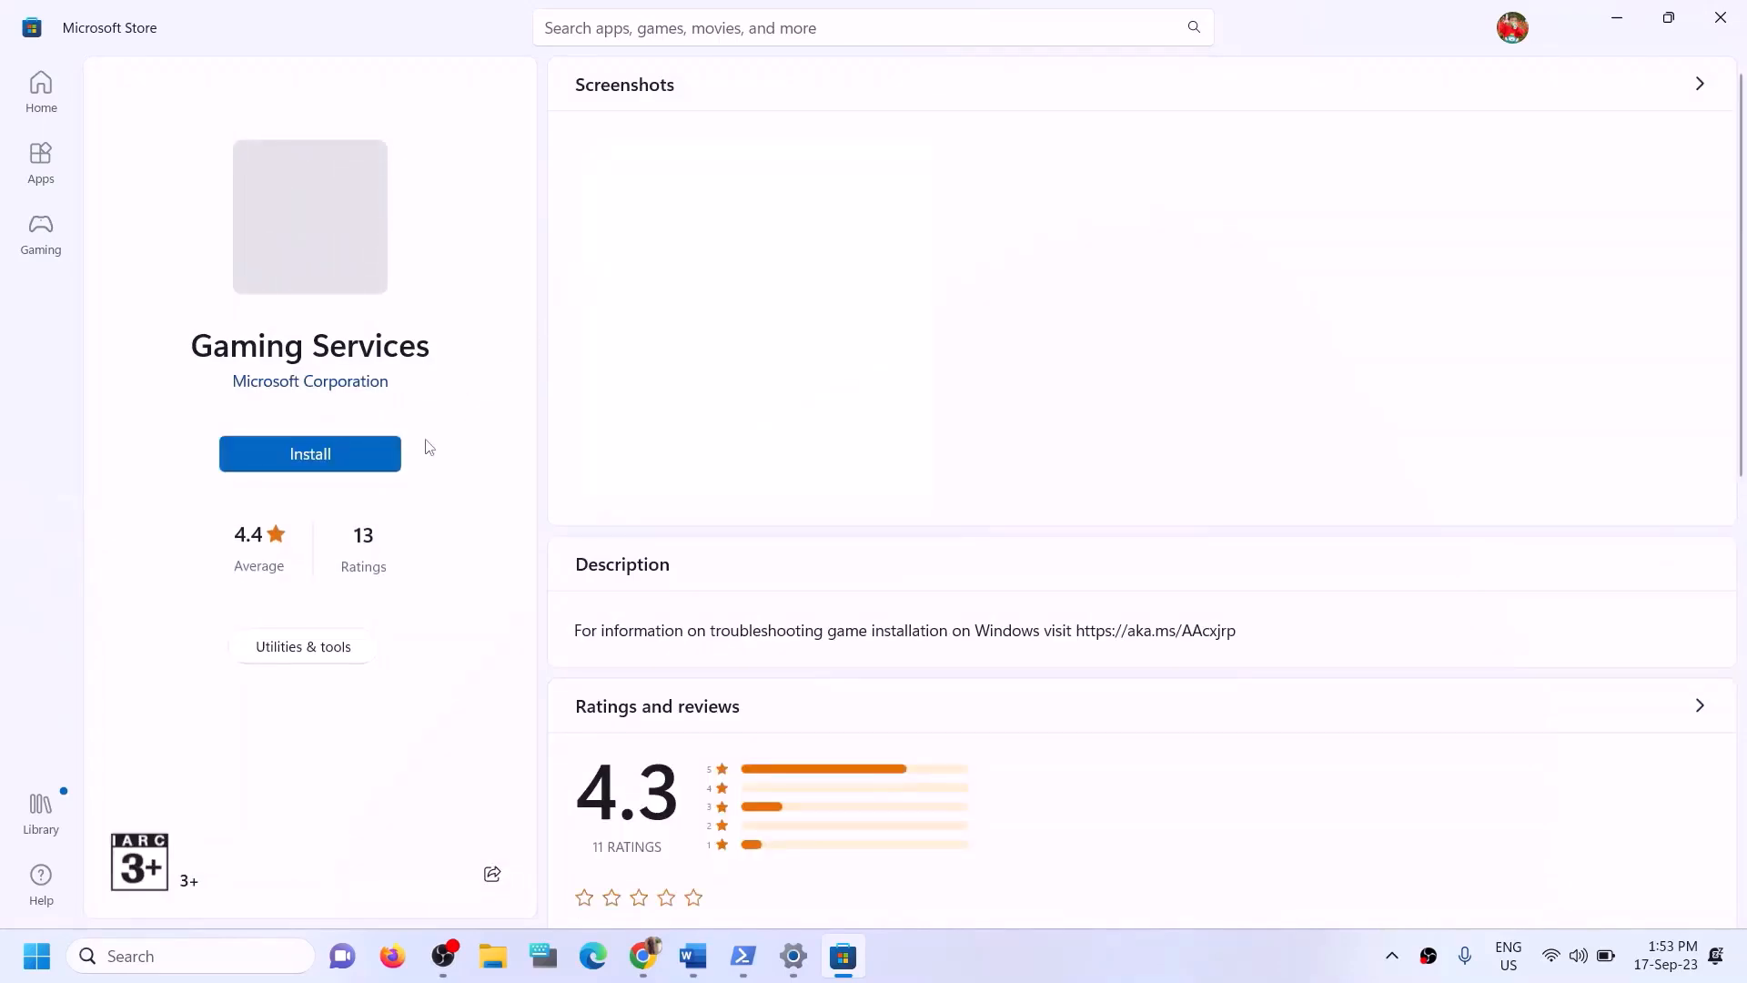
click(333, 465)
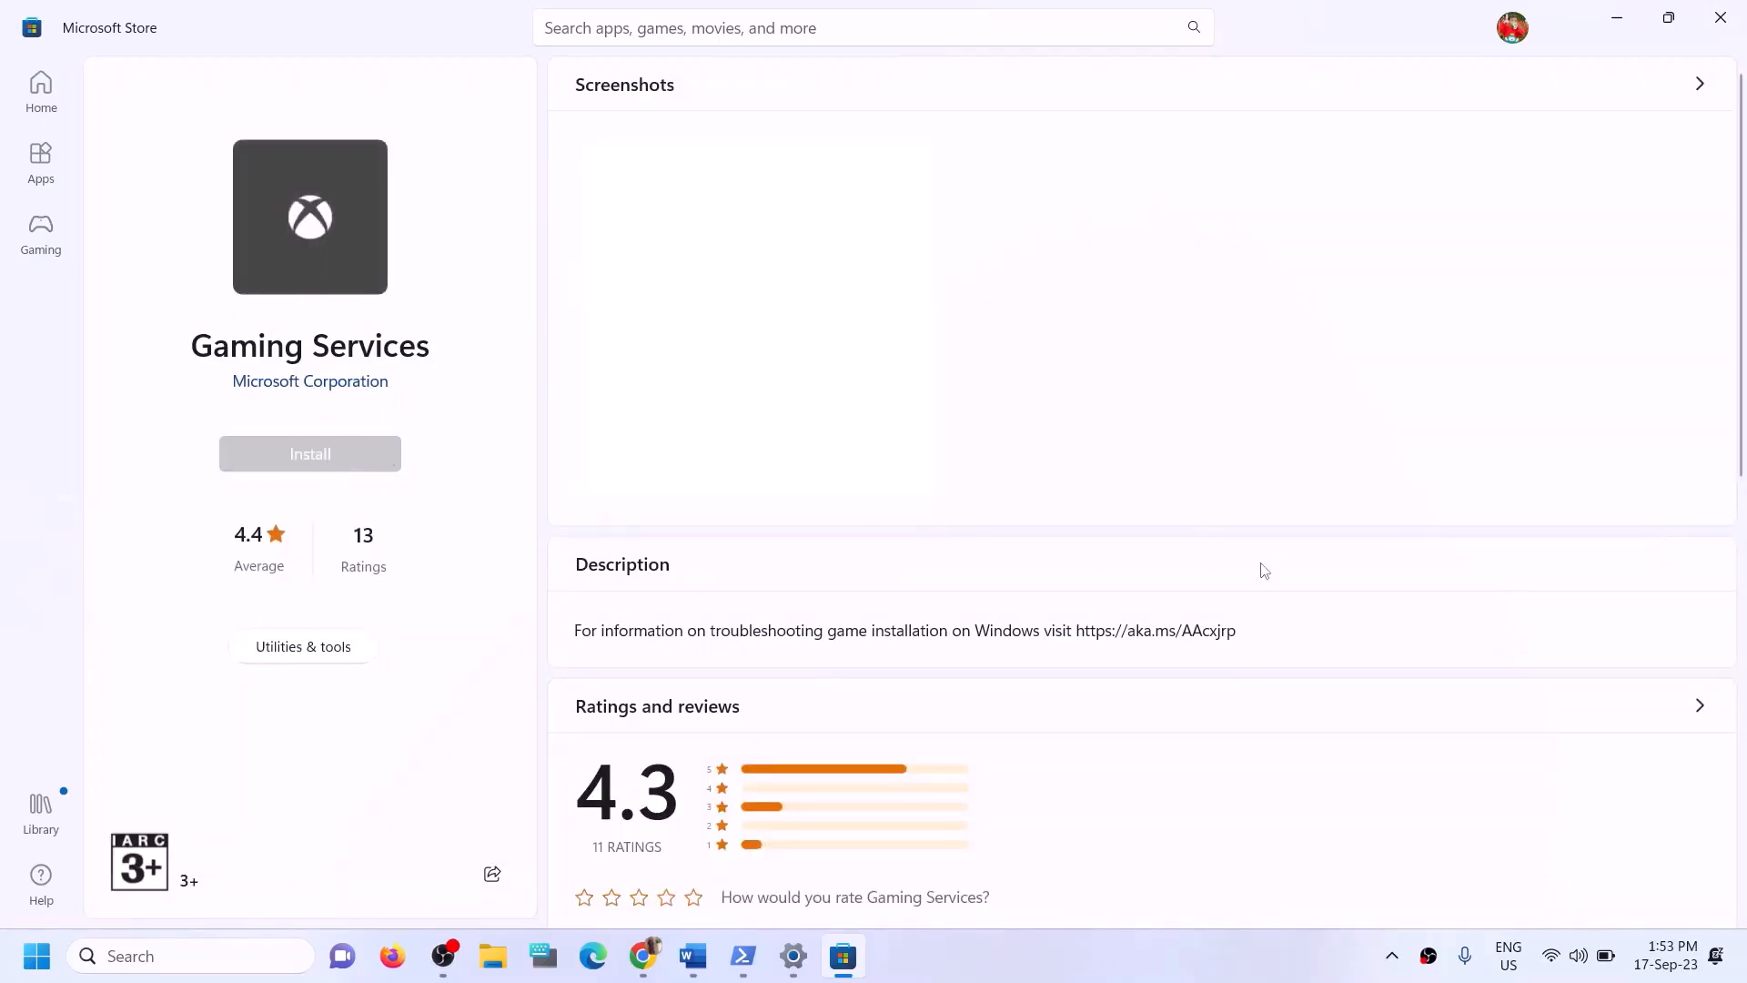
click(752, 662)
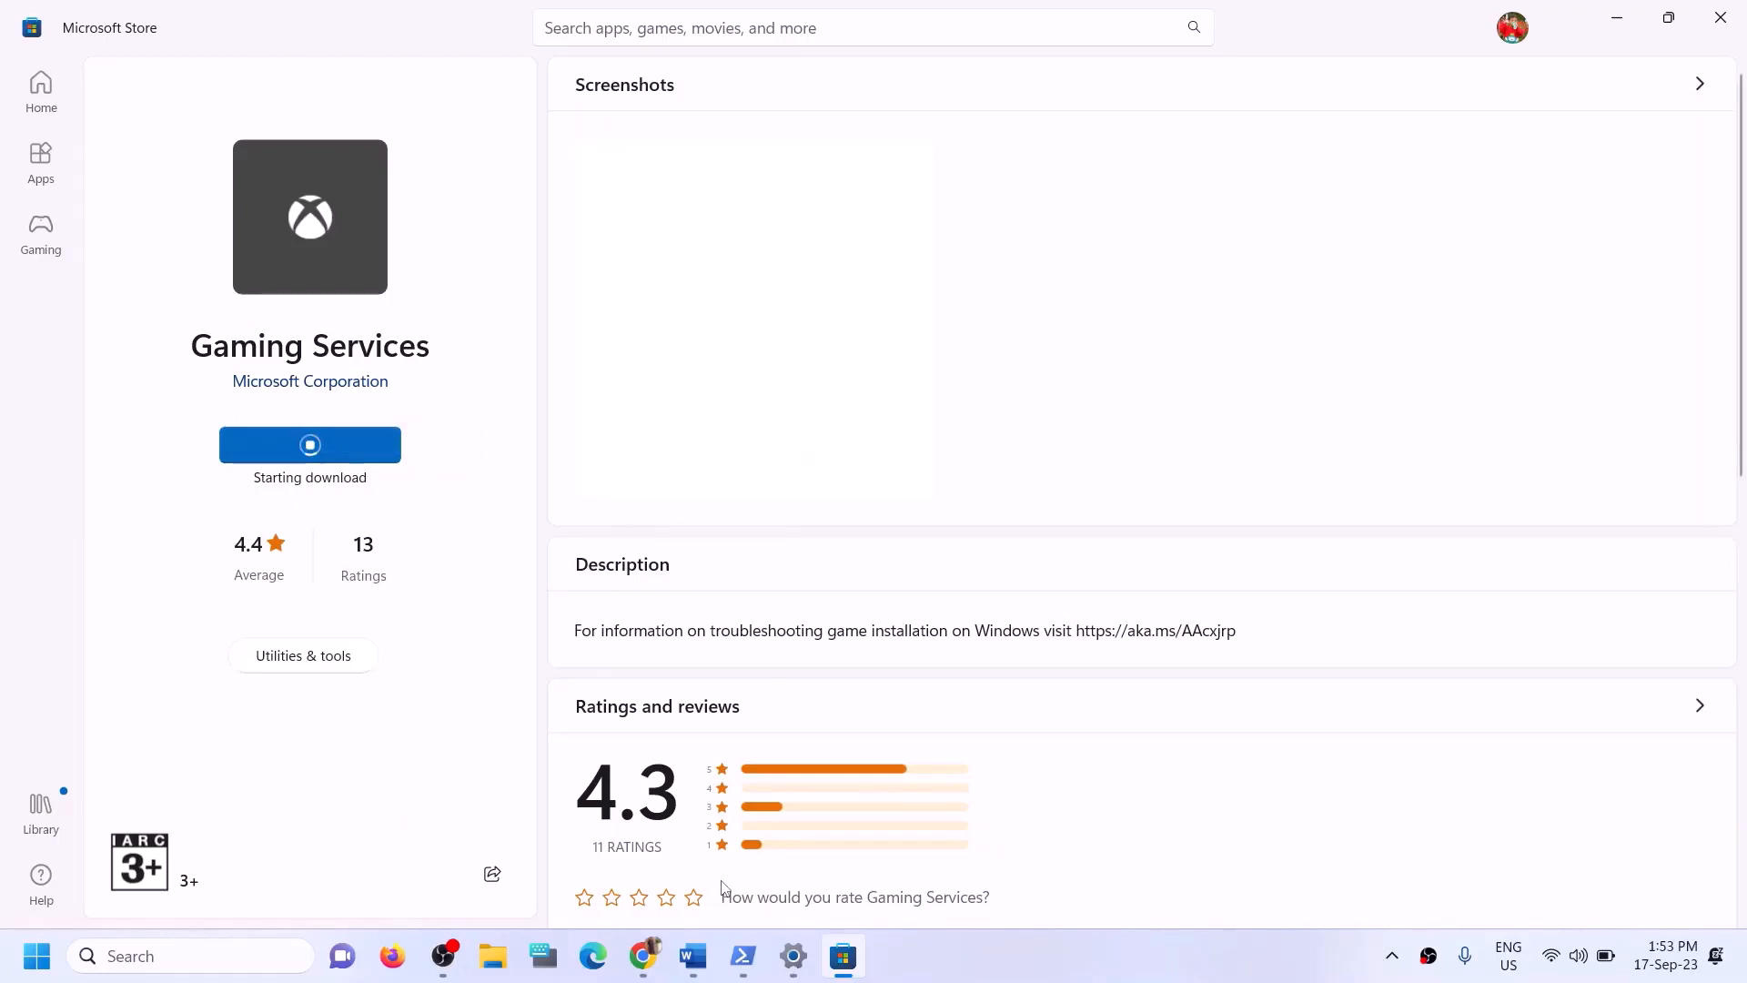
- Switch back to the Word document and read Step 8, the list of services to start
click(694, 955)
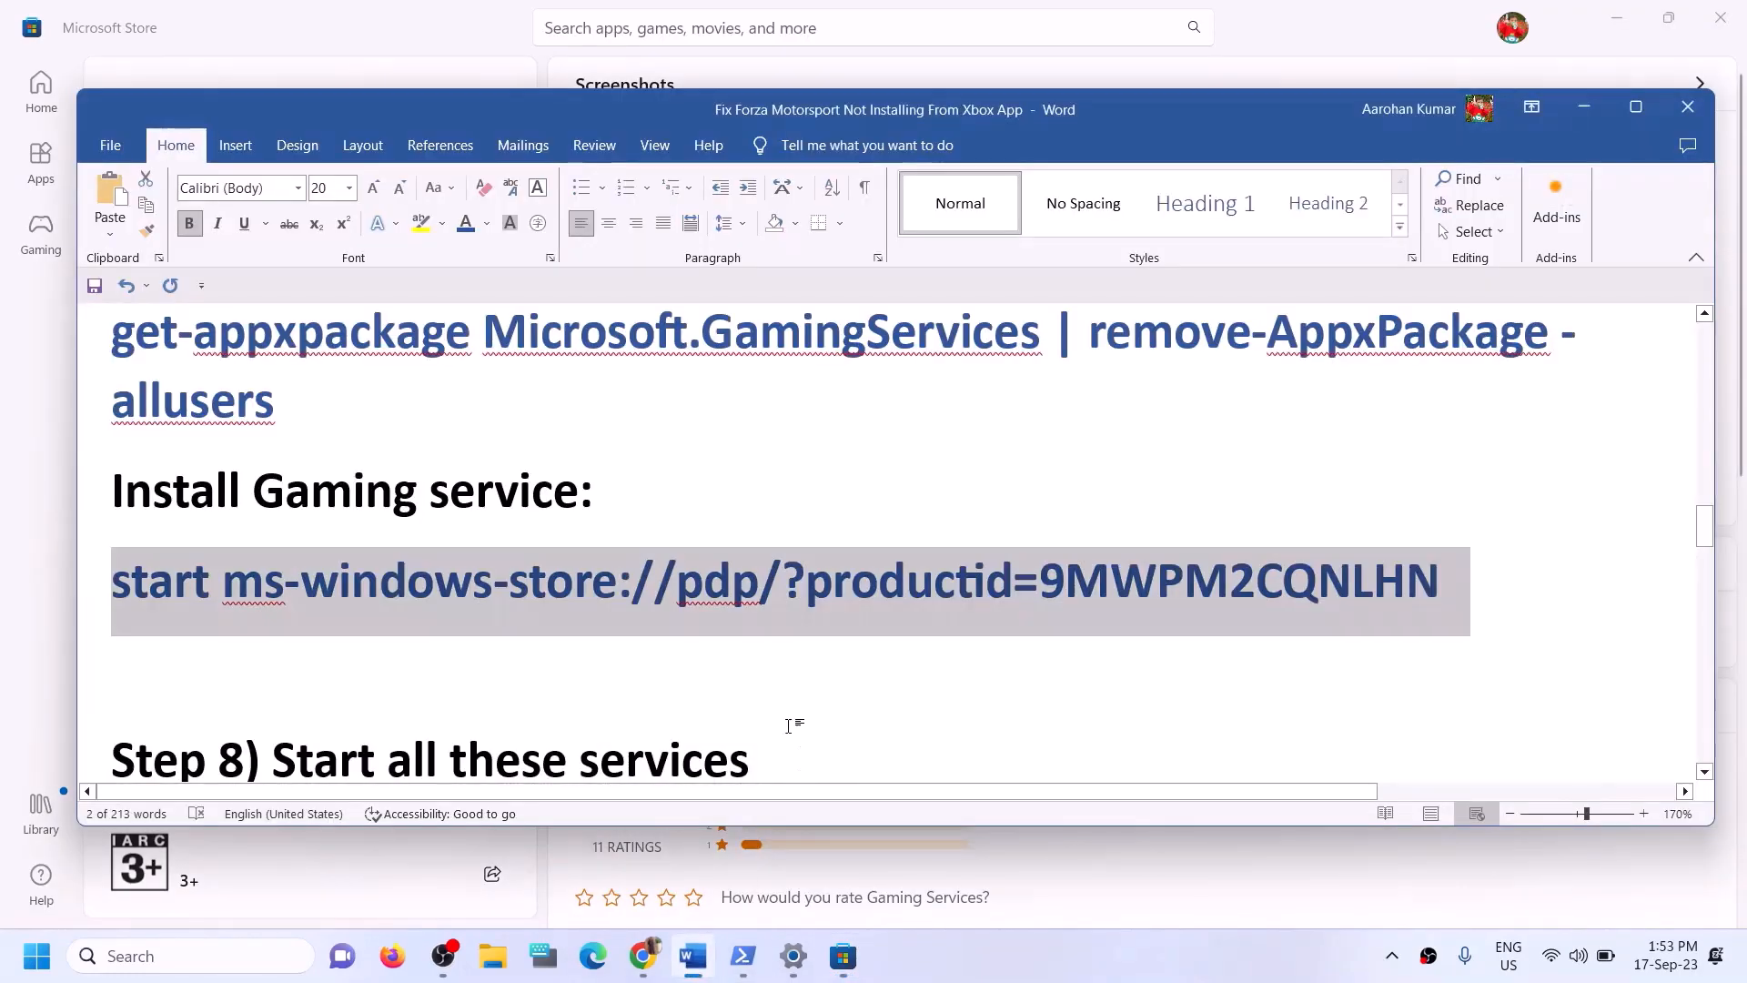
scroll(529, 661, down, 5)
scroll(437, 506, up, 1)
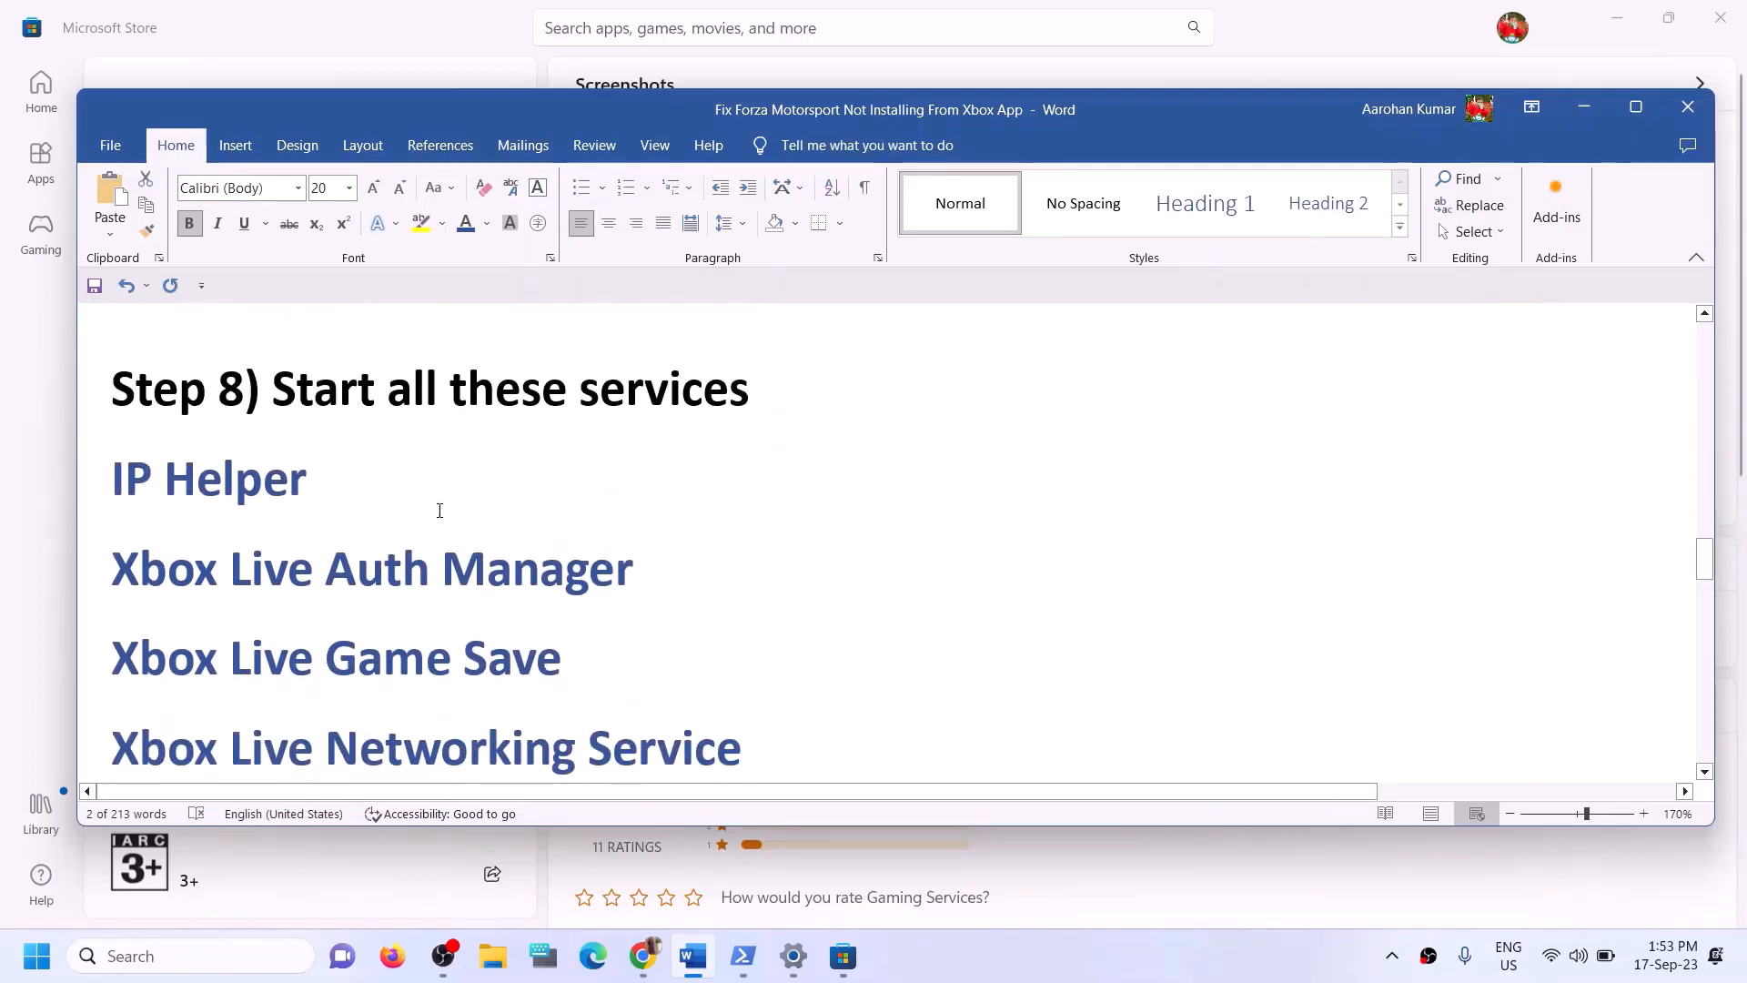
drag(257, 383, 898, 409)
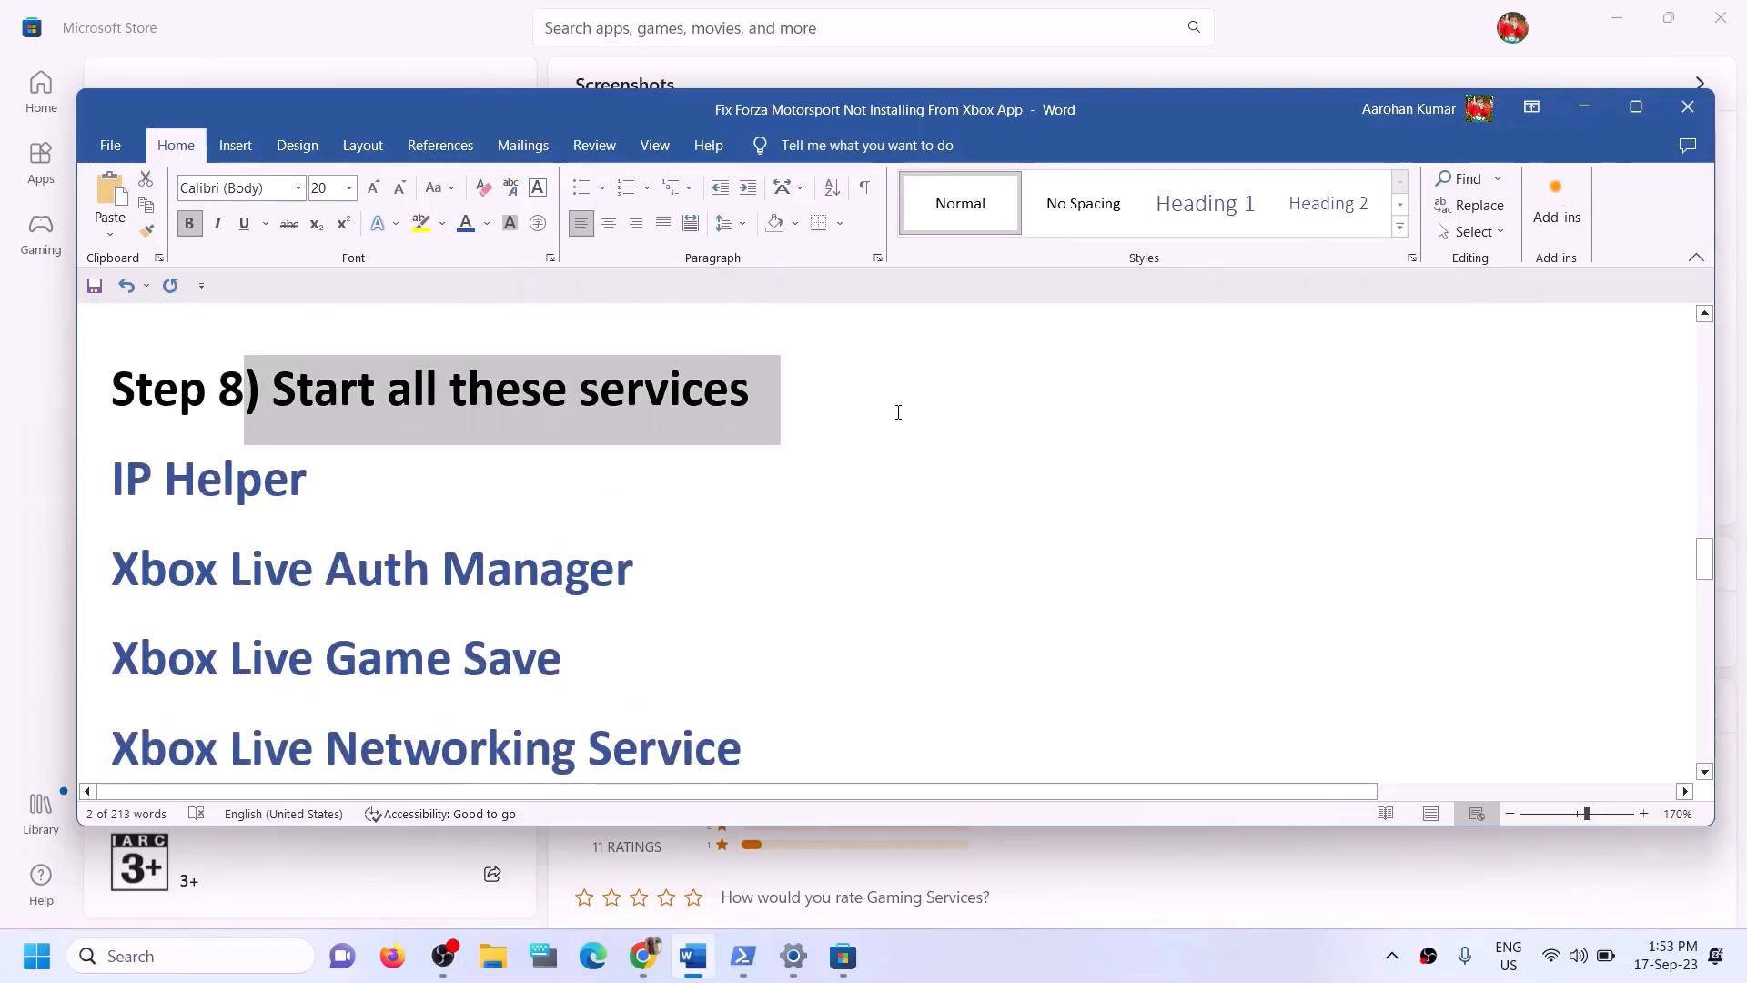
- Search Windows for "services" and open the Services app
click(227, 963)
text(services)
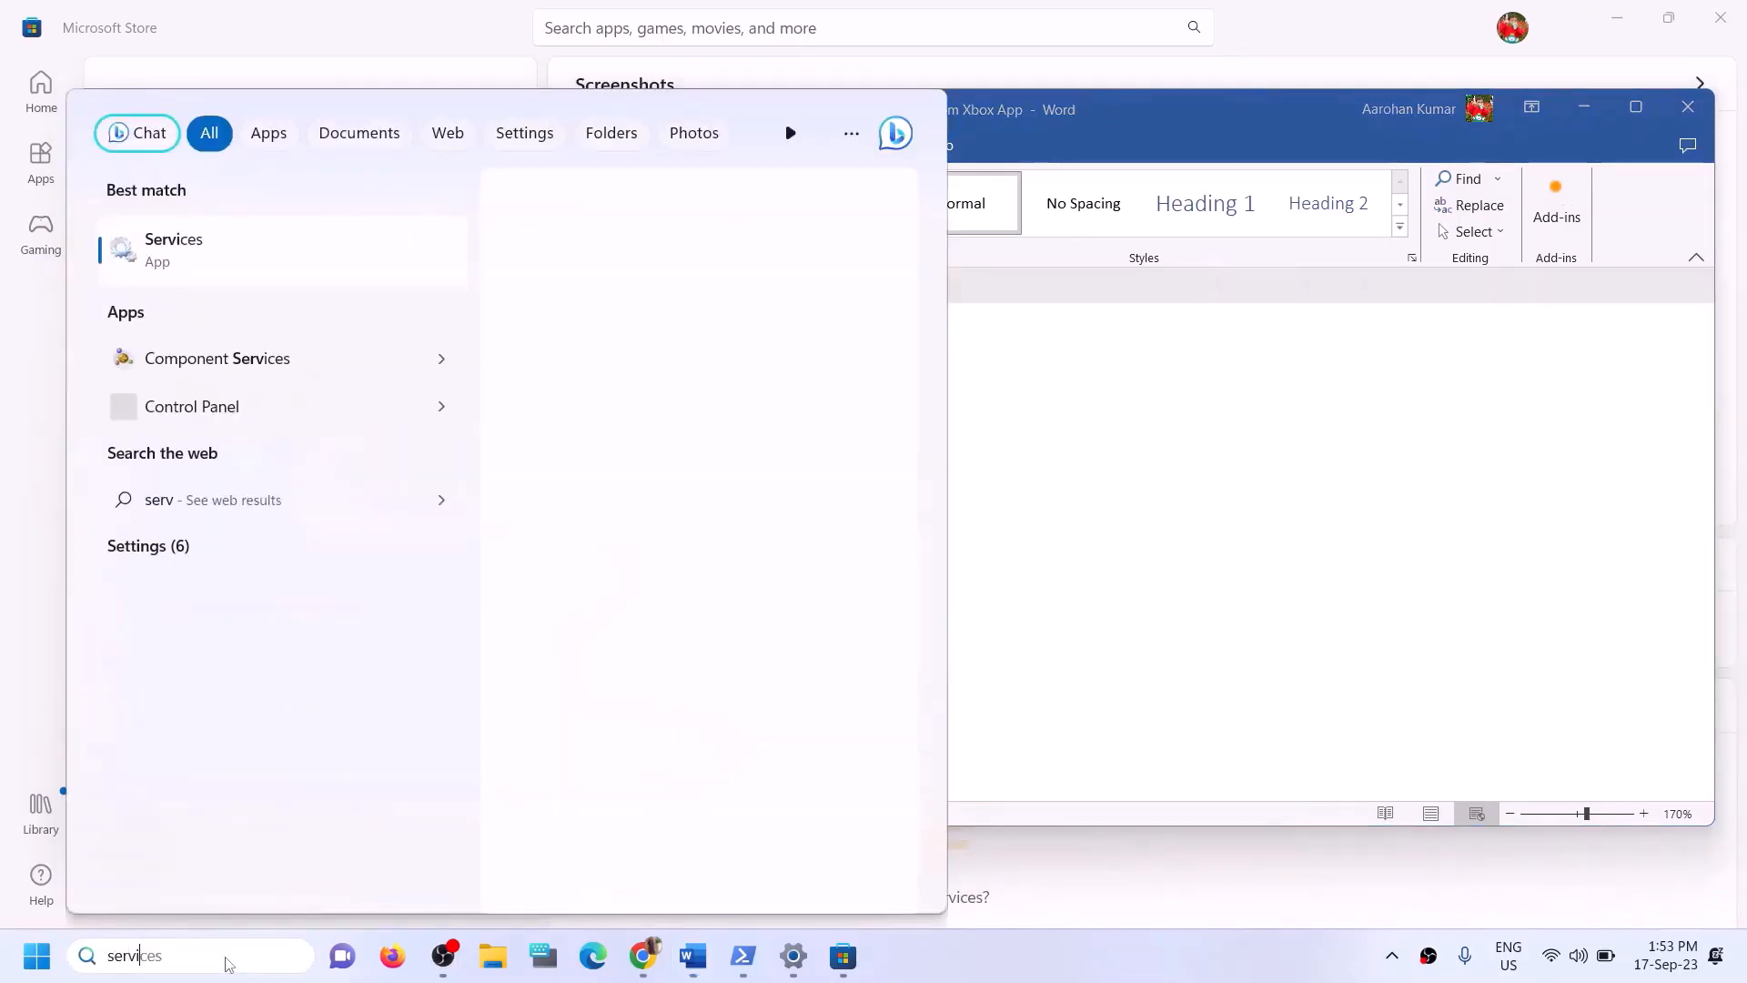
click(173, 245)
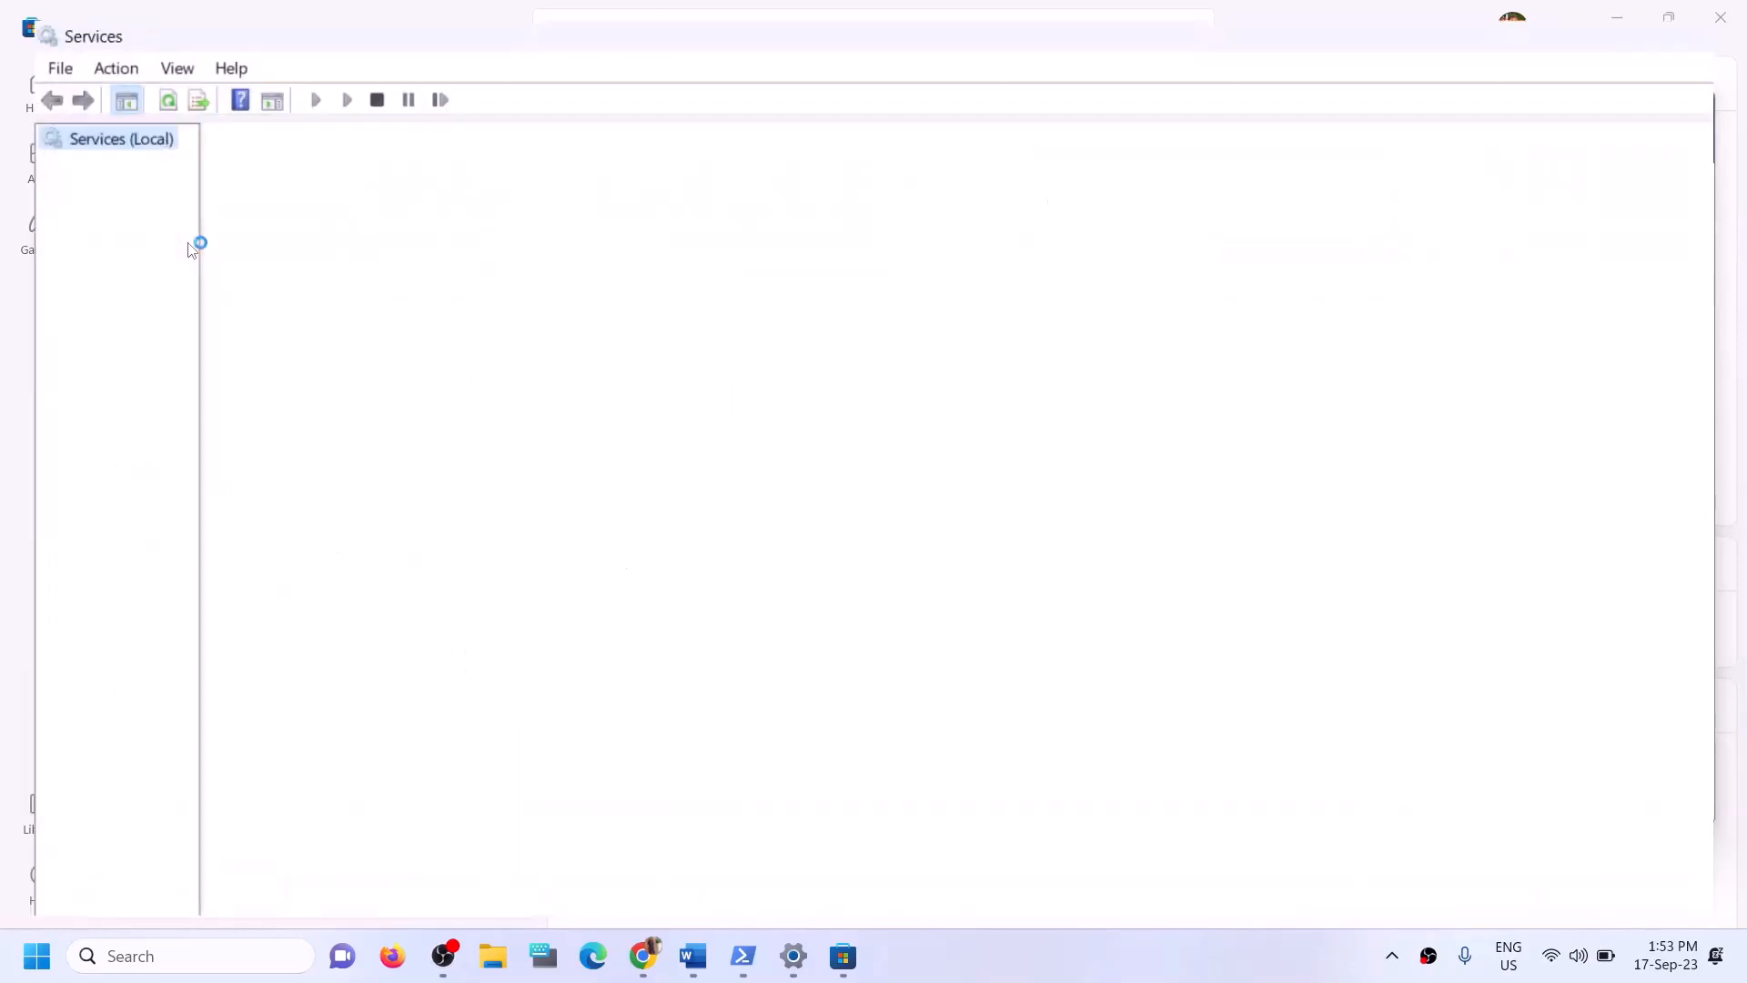
- Find the IP Helper service, set its startup type to Automatic, and apply the change
click(547, 592)
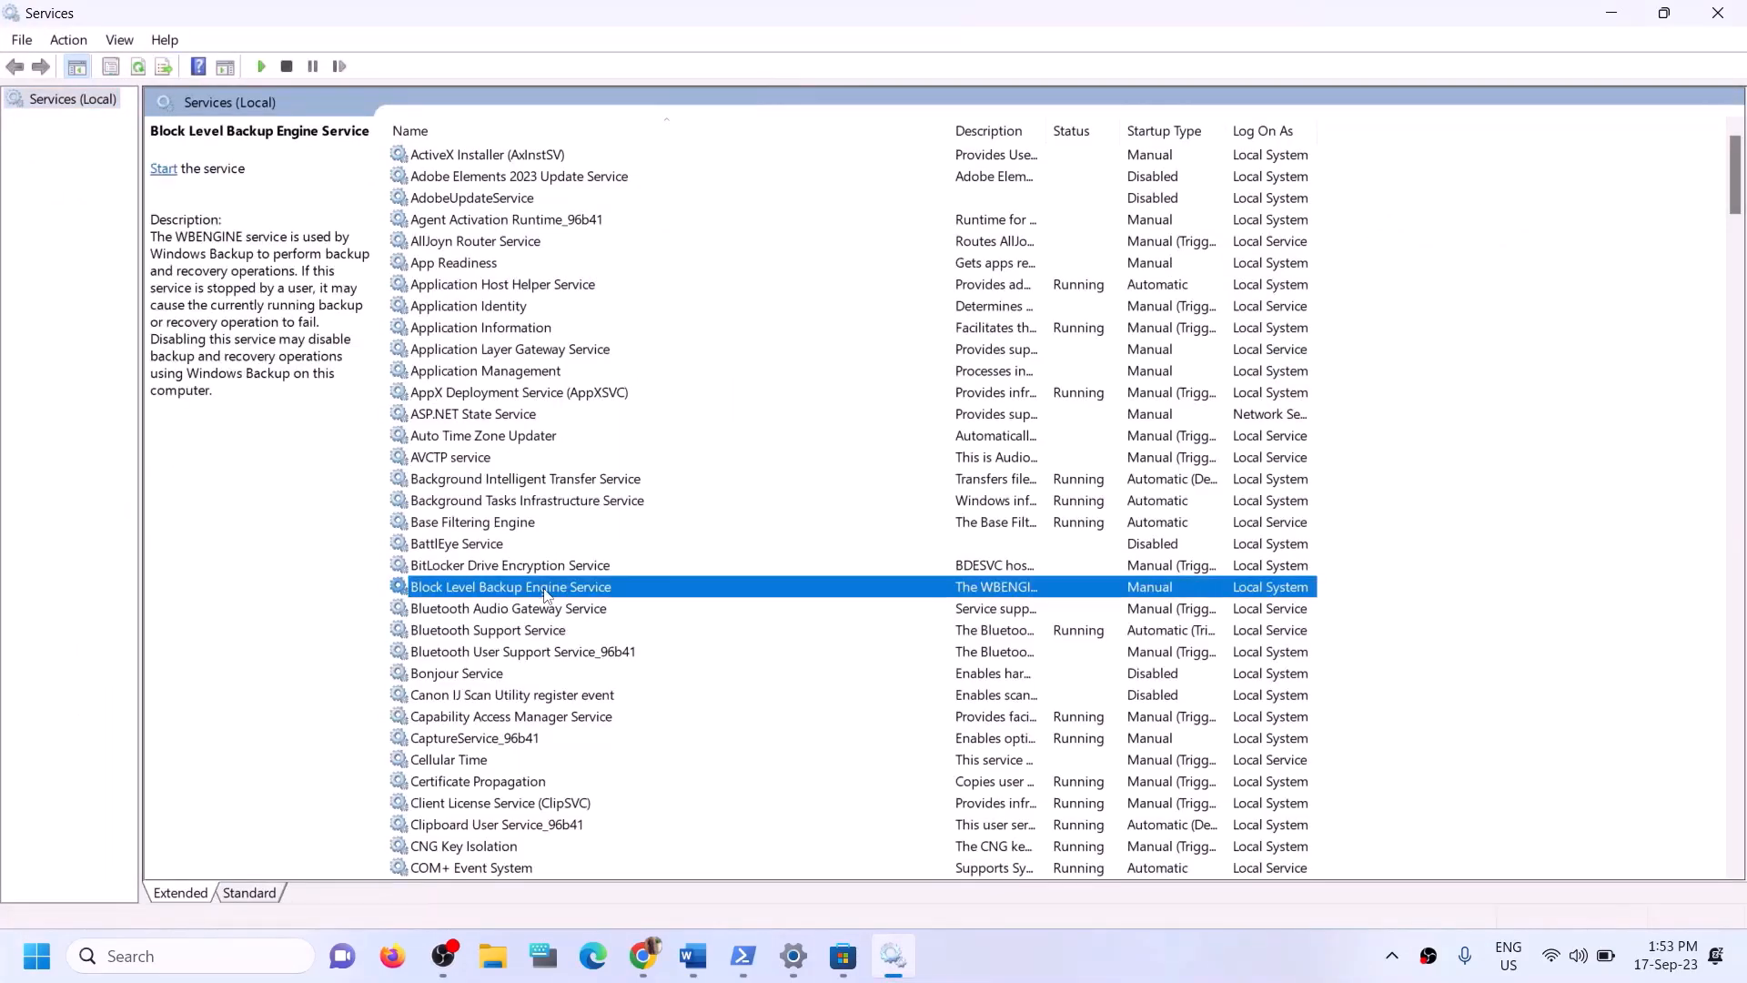
key(i)
click(438, 504)
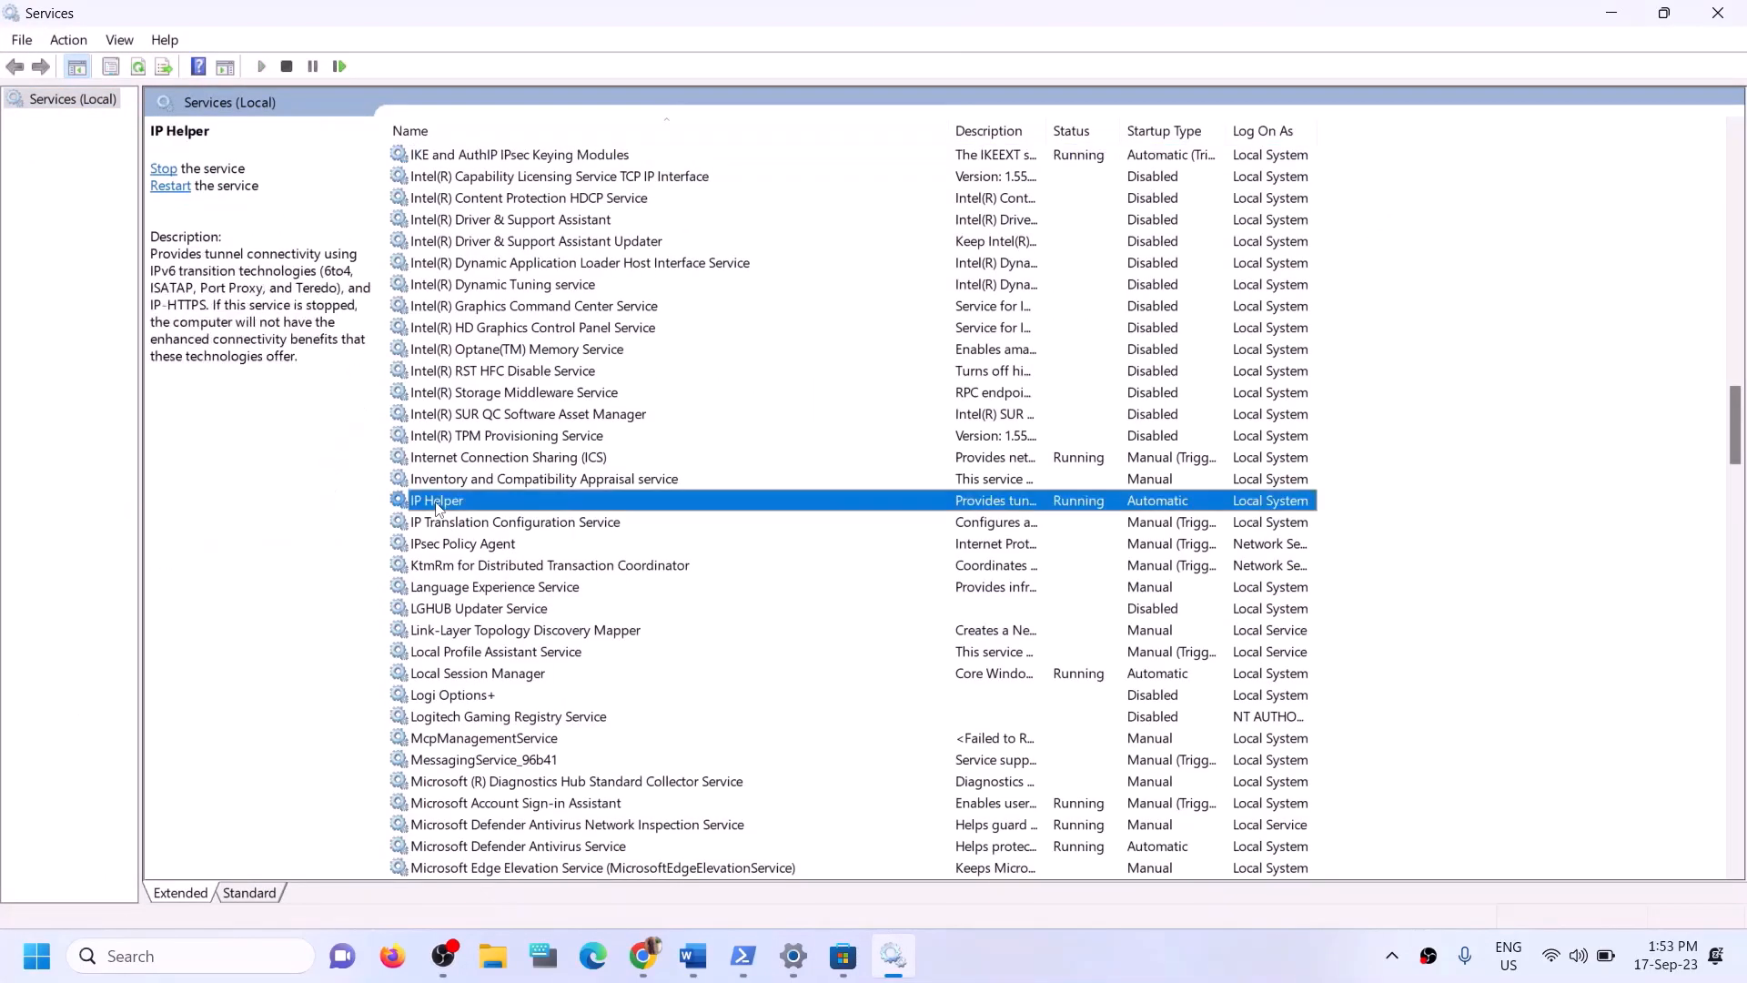
double_click(464, 507)
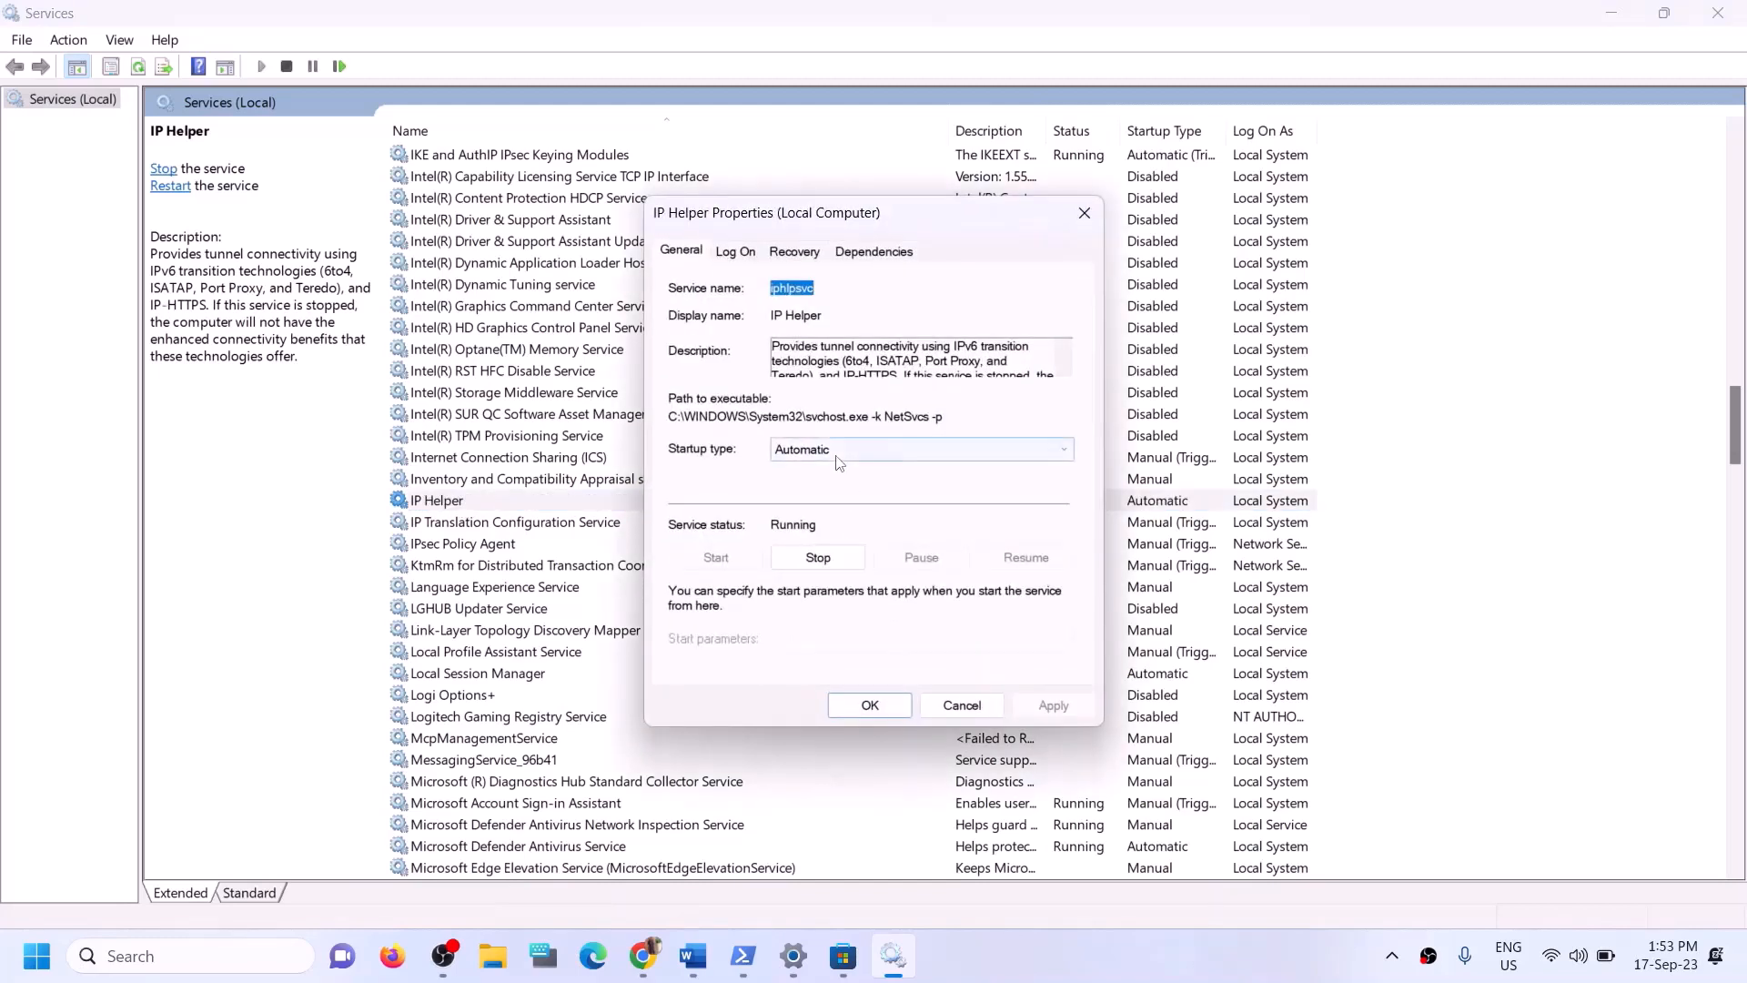
click(841, 449)
click(805, 498)
click(819, 450)
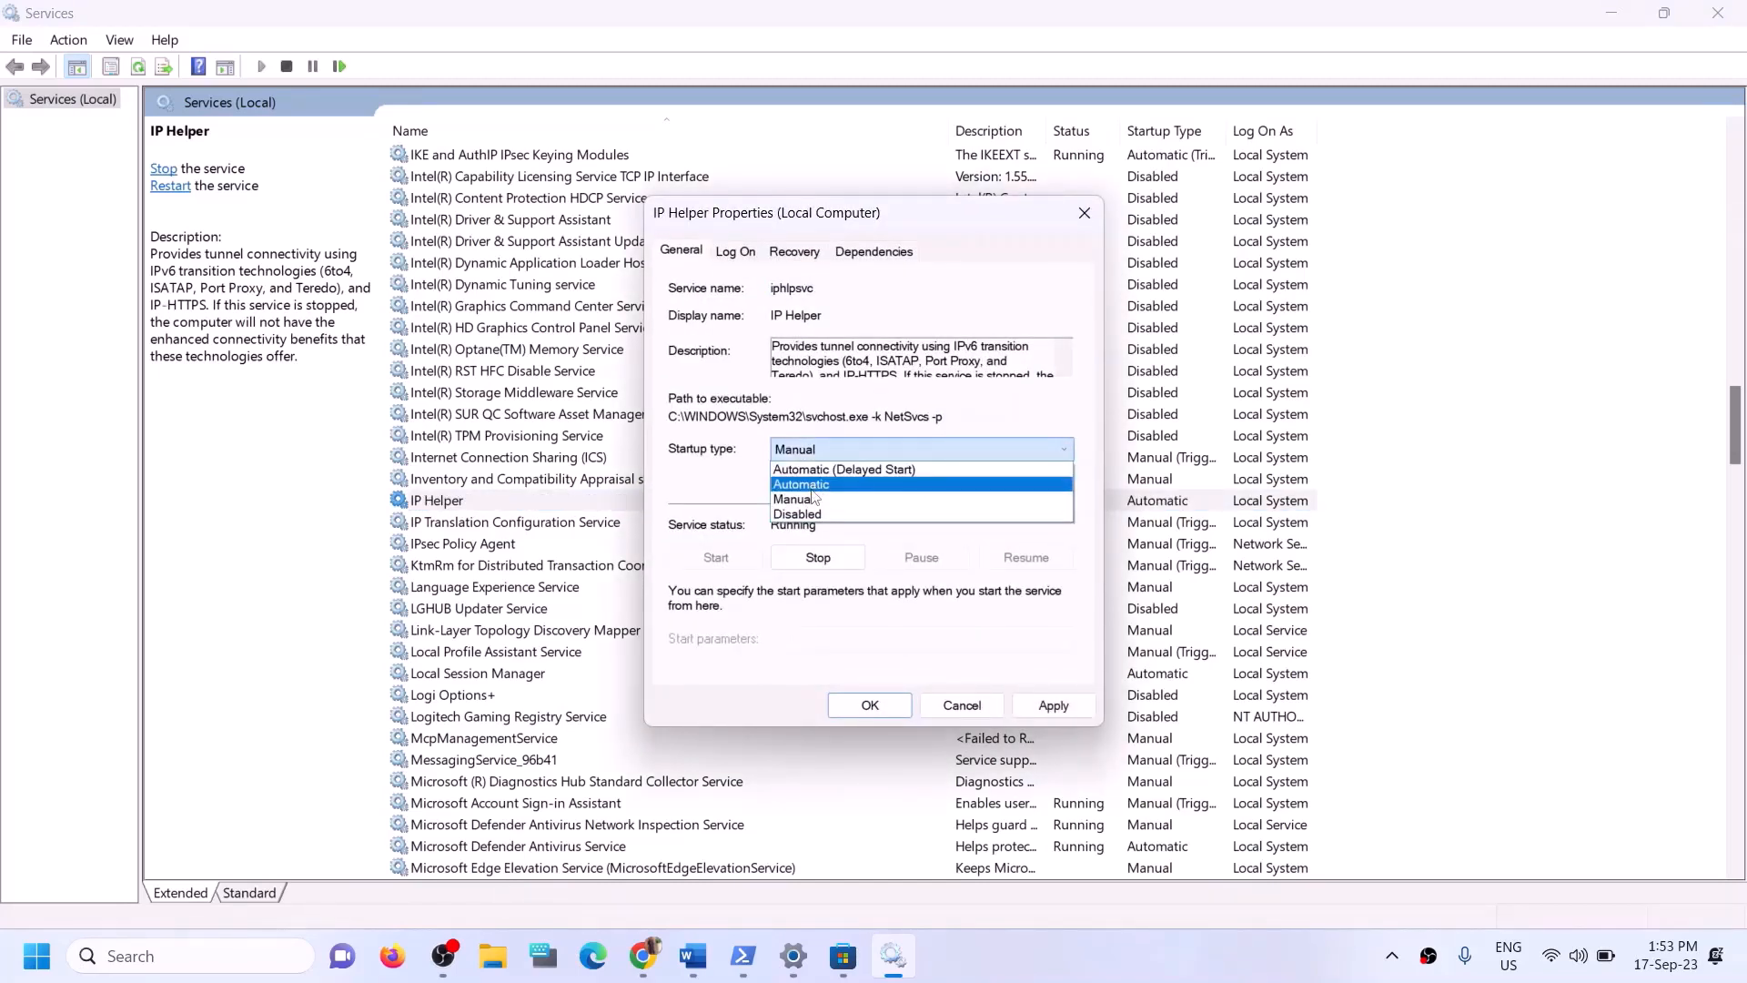
click(811, 488)
click(1042, 706)
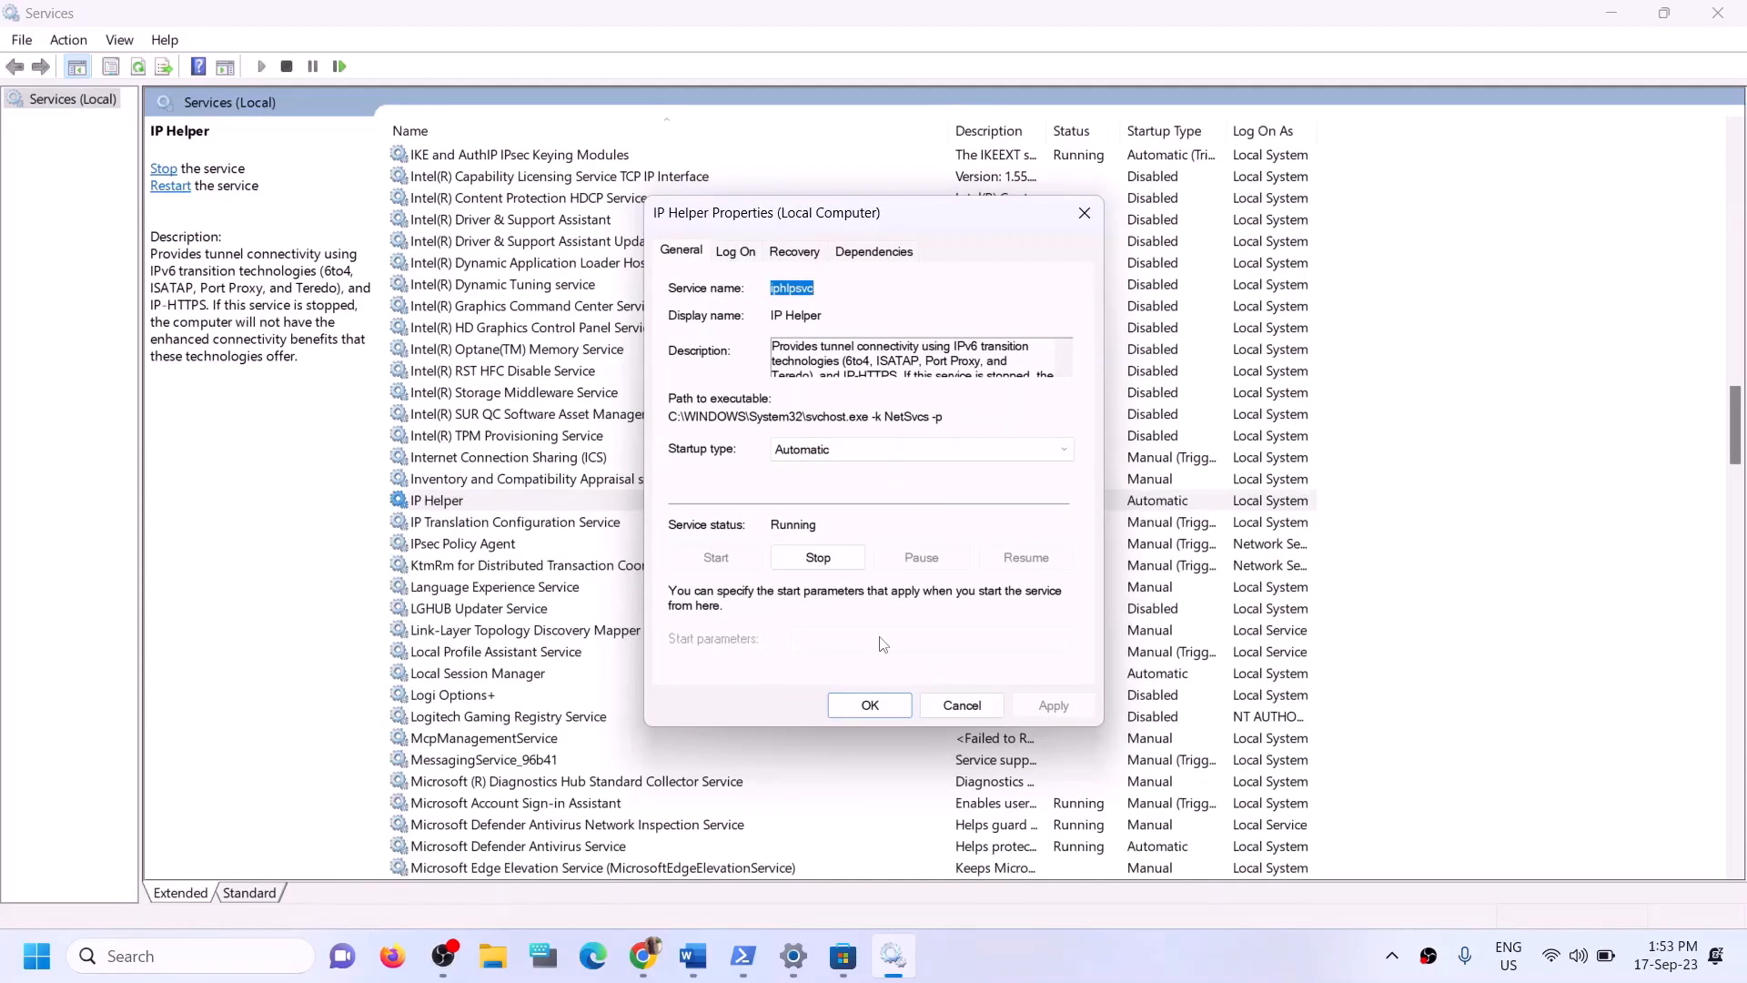
click(856, 702)
- Find the Xbox Accessory Management Service, set its startup type to Automatic, and save its properties
click(584, 699)
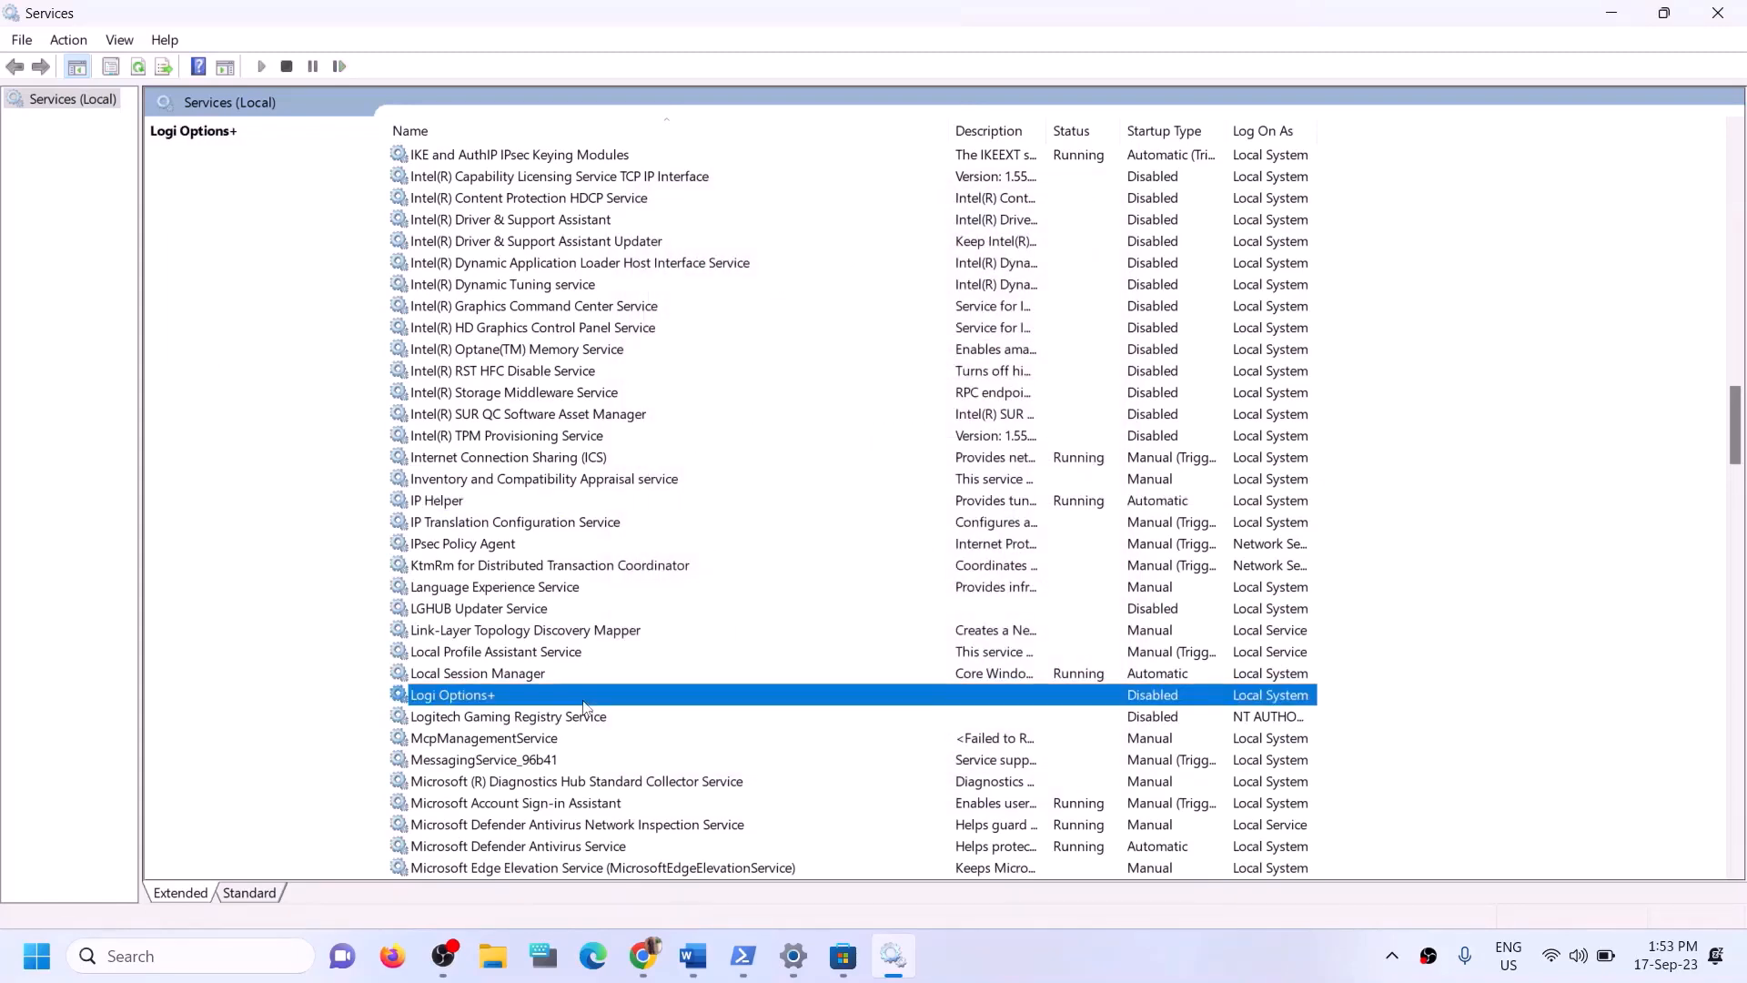
key(x)
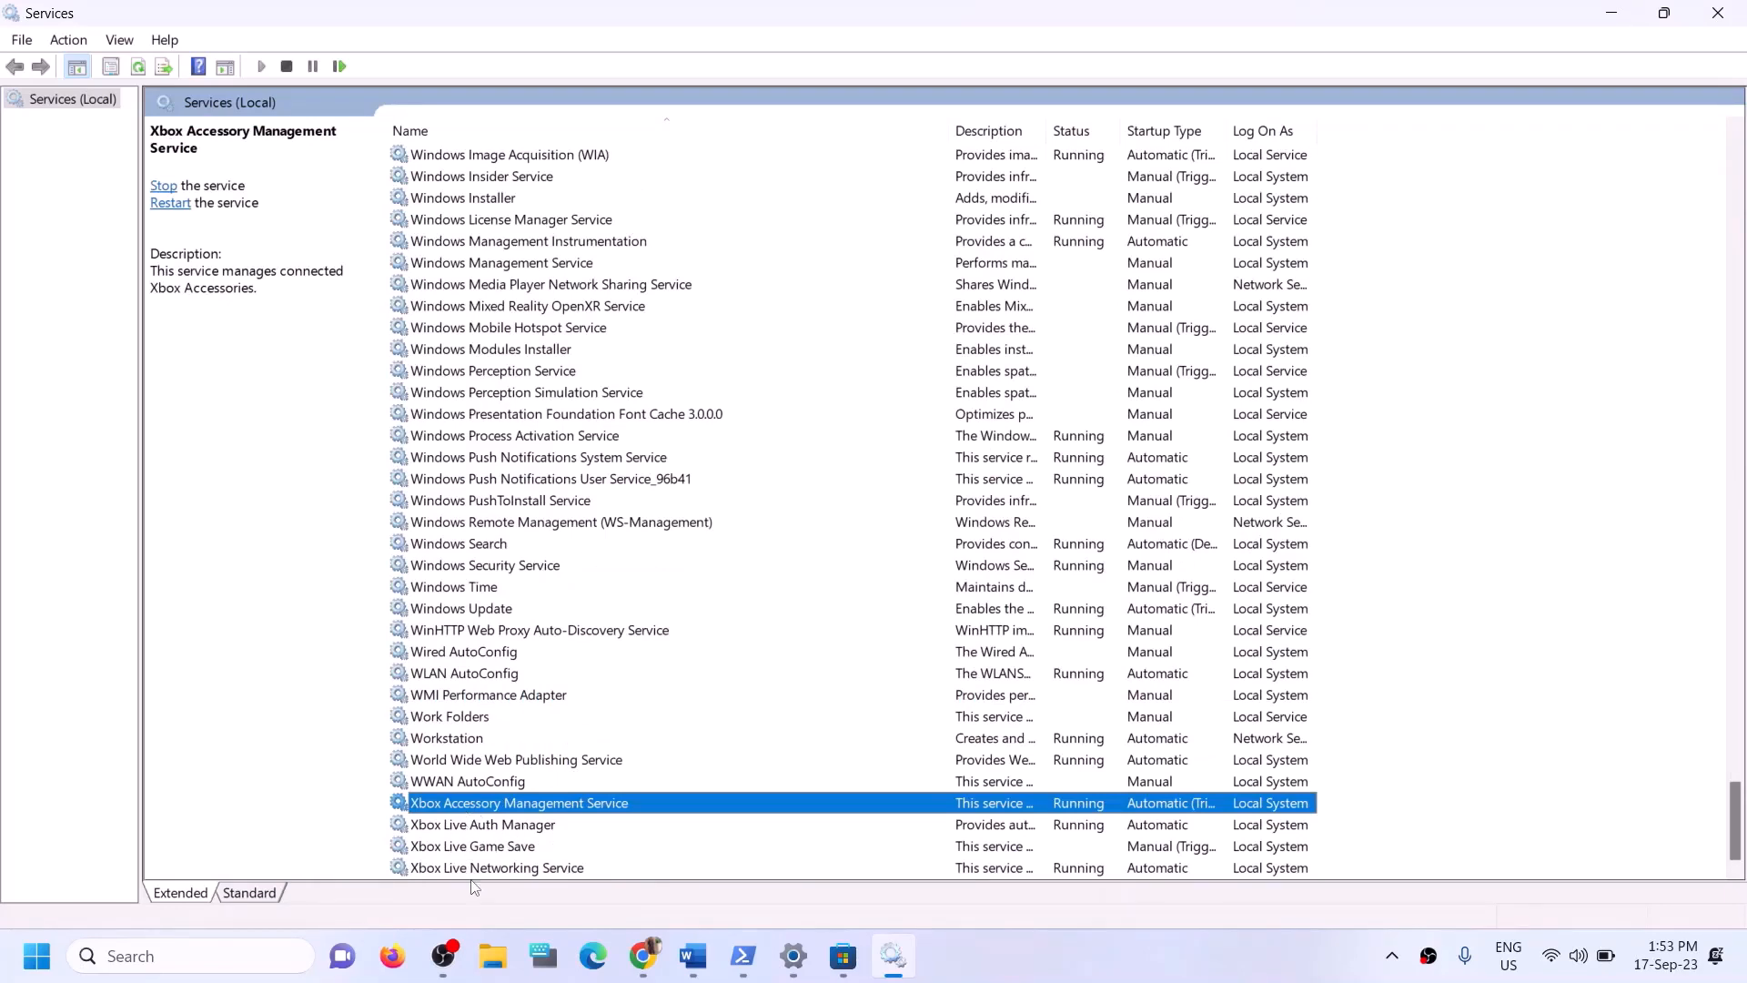
double_click(598, 808)
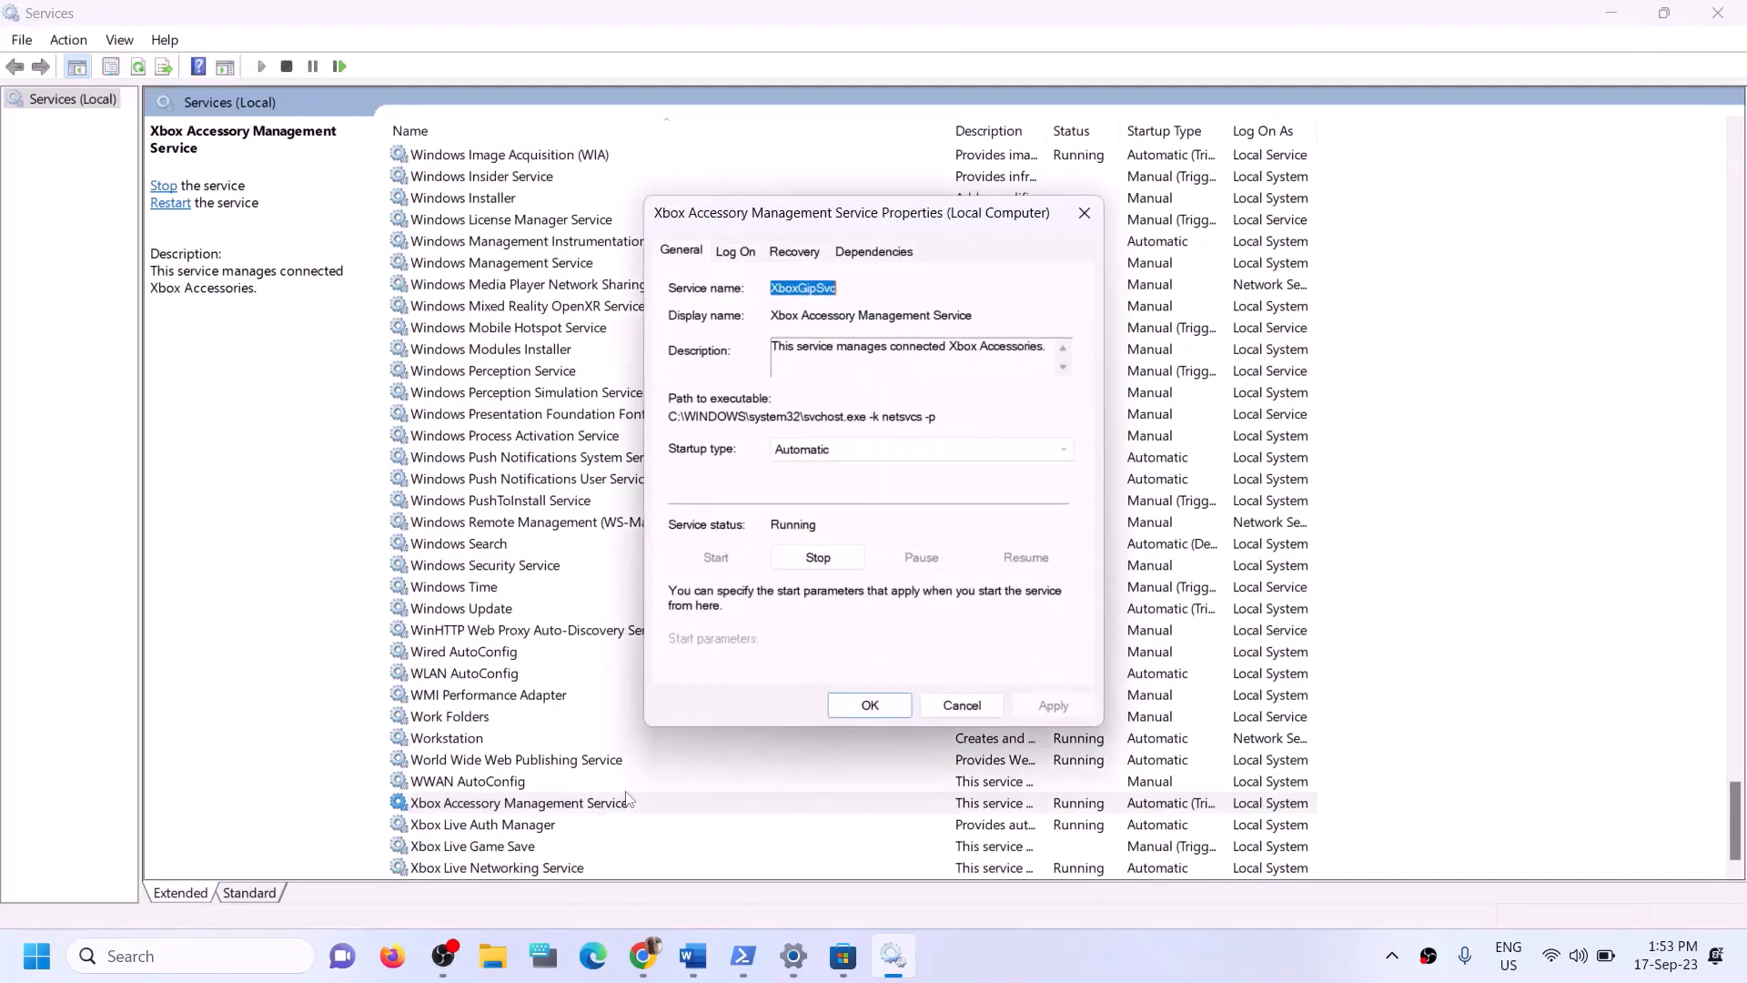
click(871, 457)
click(830, 486)
click(1054, 706)
click(883, 704)
- Set the Xbox Live Auth Manager service's startup type to Automatic and apply it
double_click(512, 832)
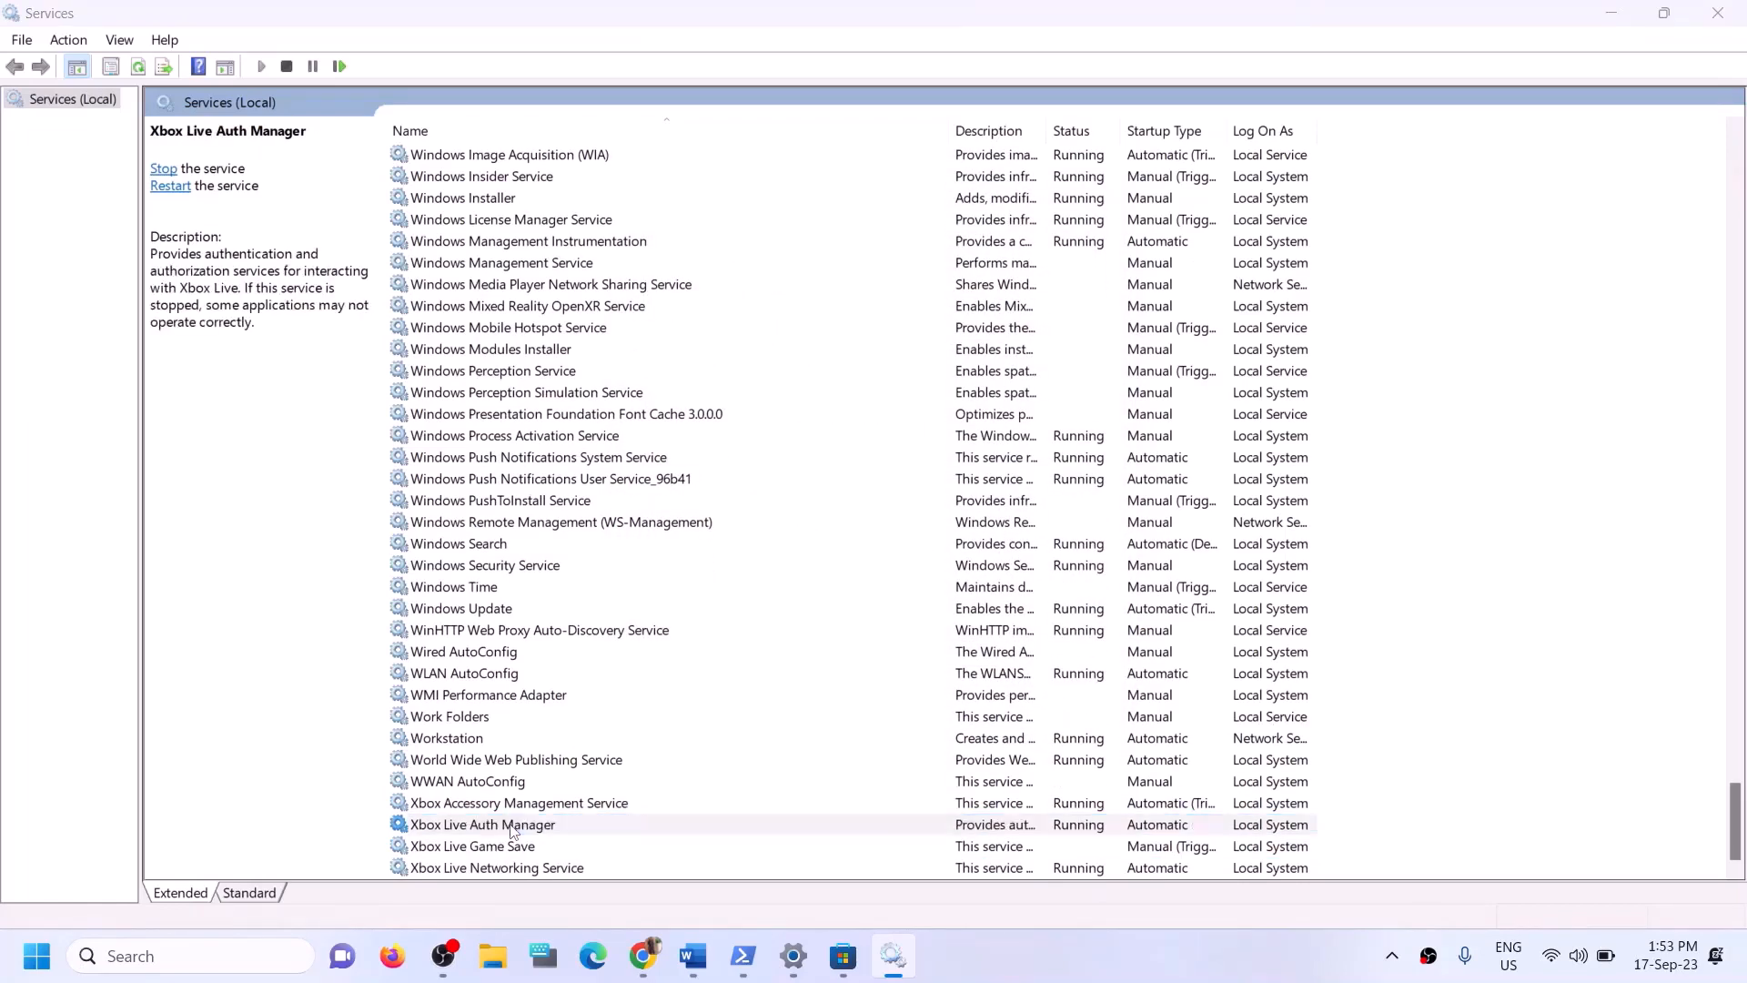
click(883, 449)
click(810, 484)
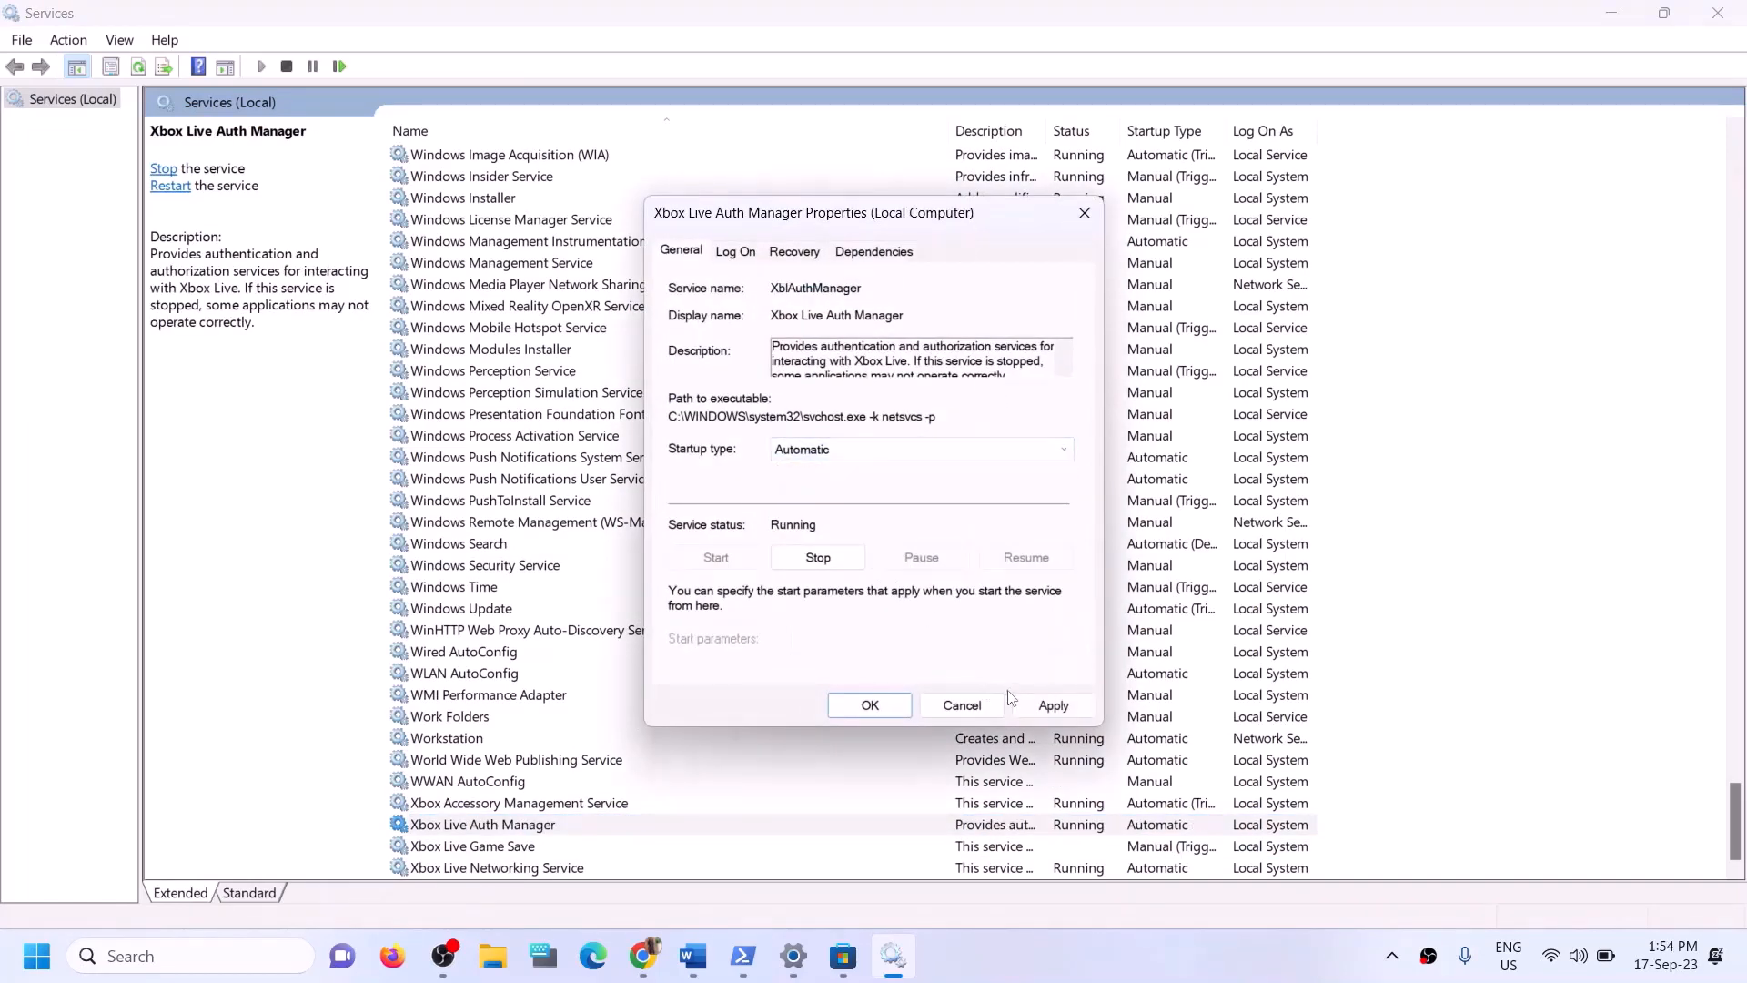
click(1054, 707)
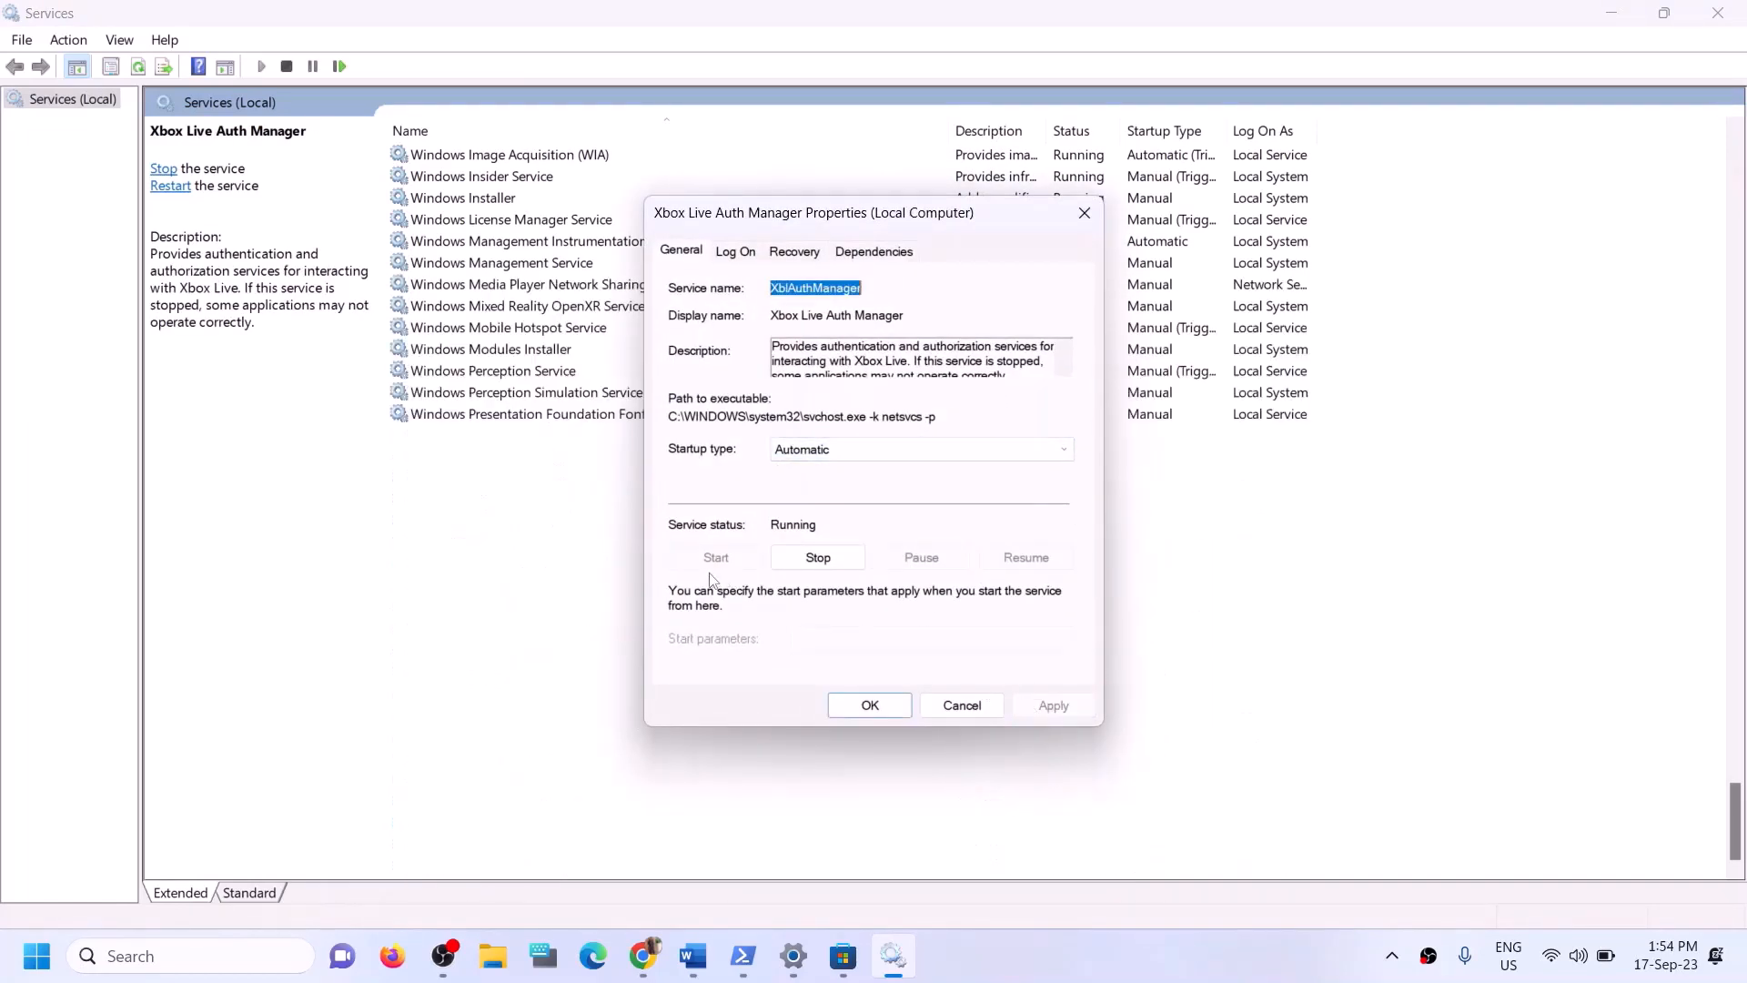
click(869, 705)
- Set the Xbox Live Game Save service's startup type to Automatic and start the service
click(490, 849)
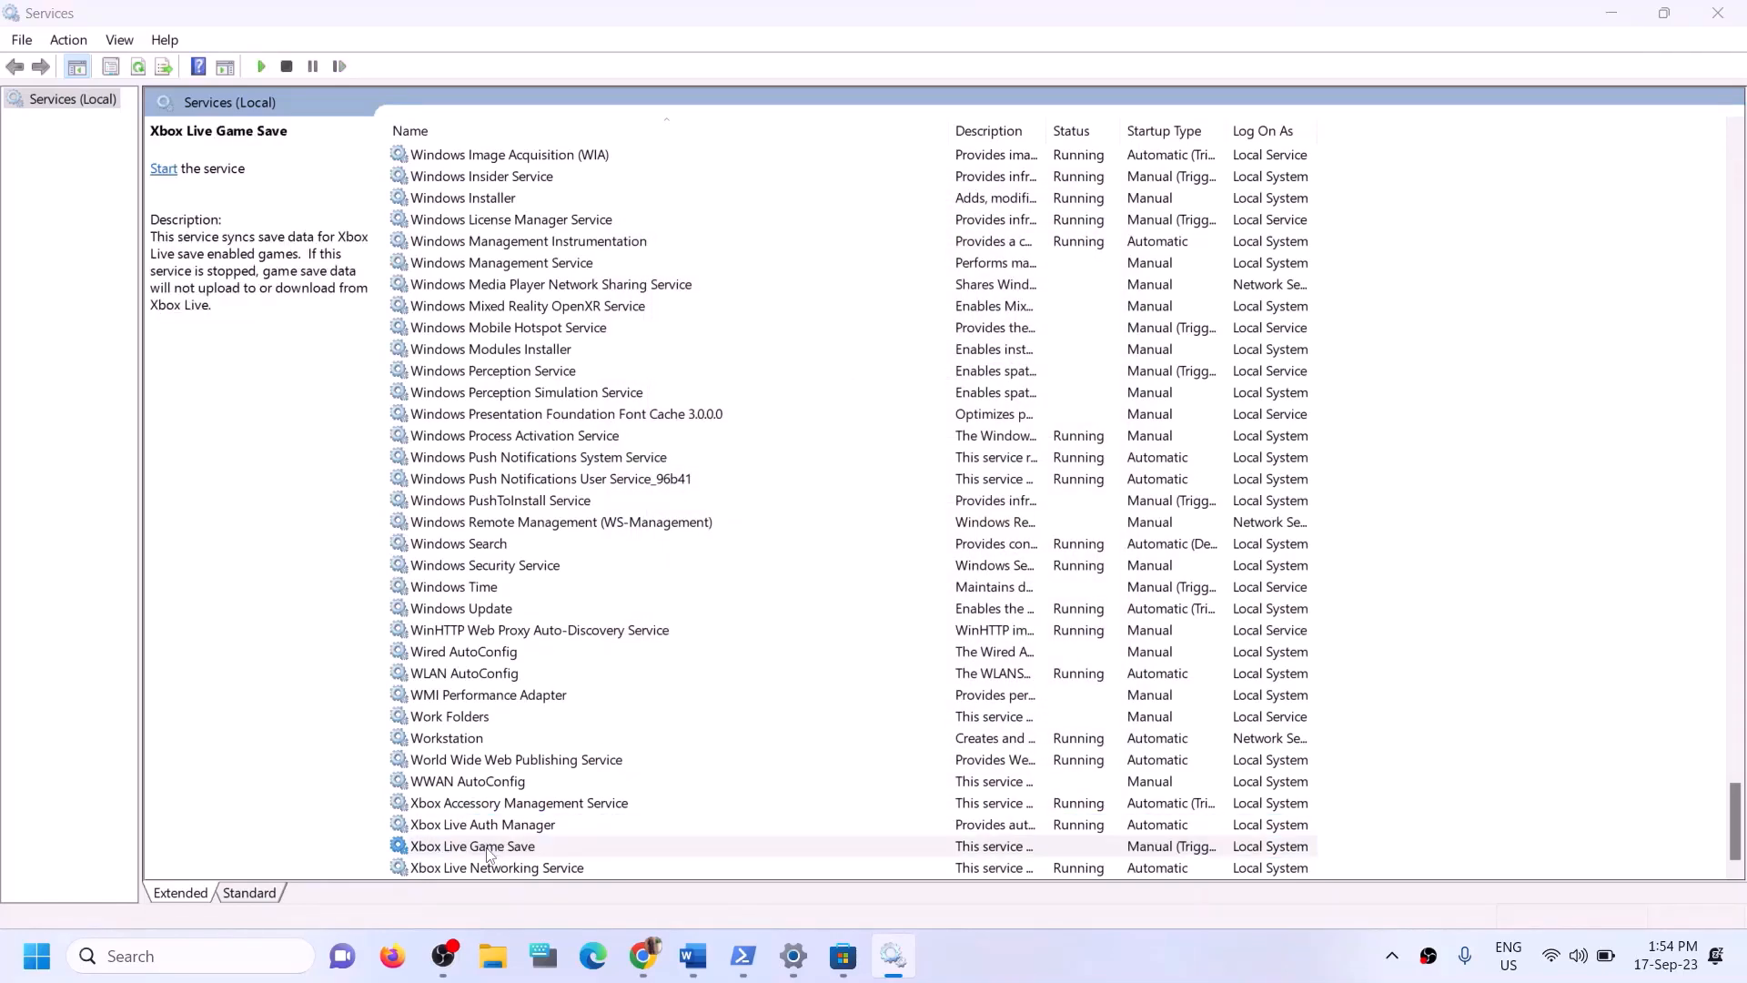
double_click(490, 849)
click(877, 449)
click(810, 484)
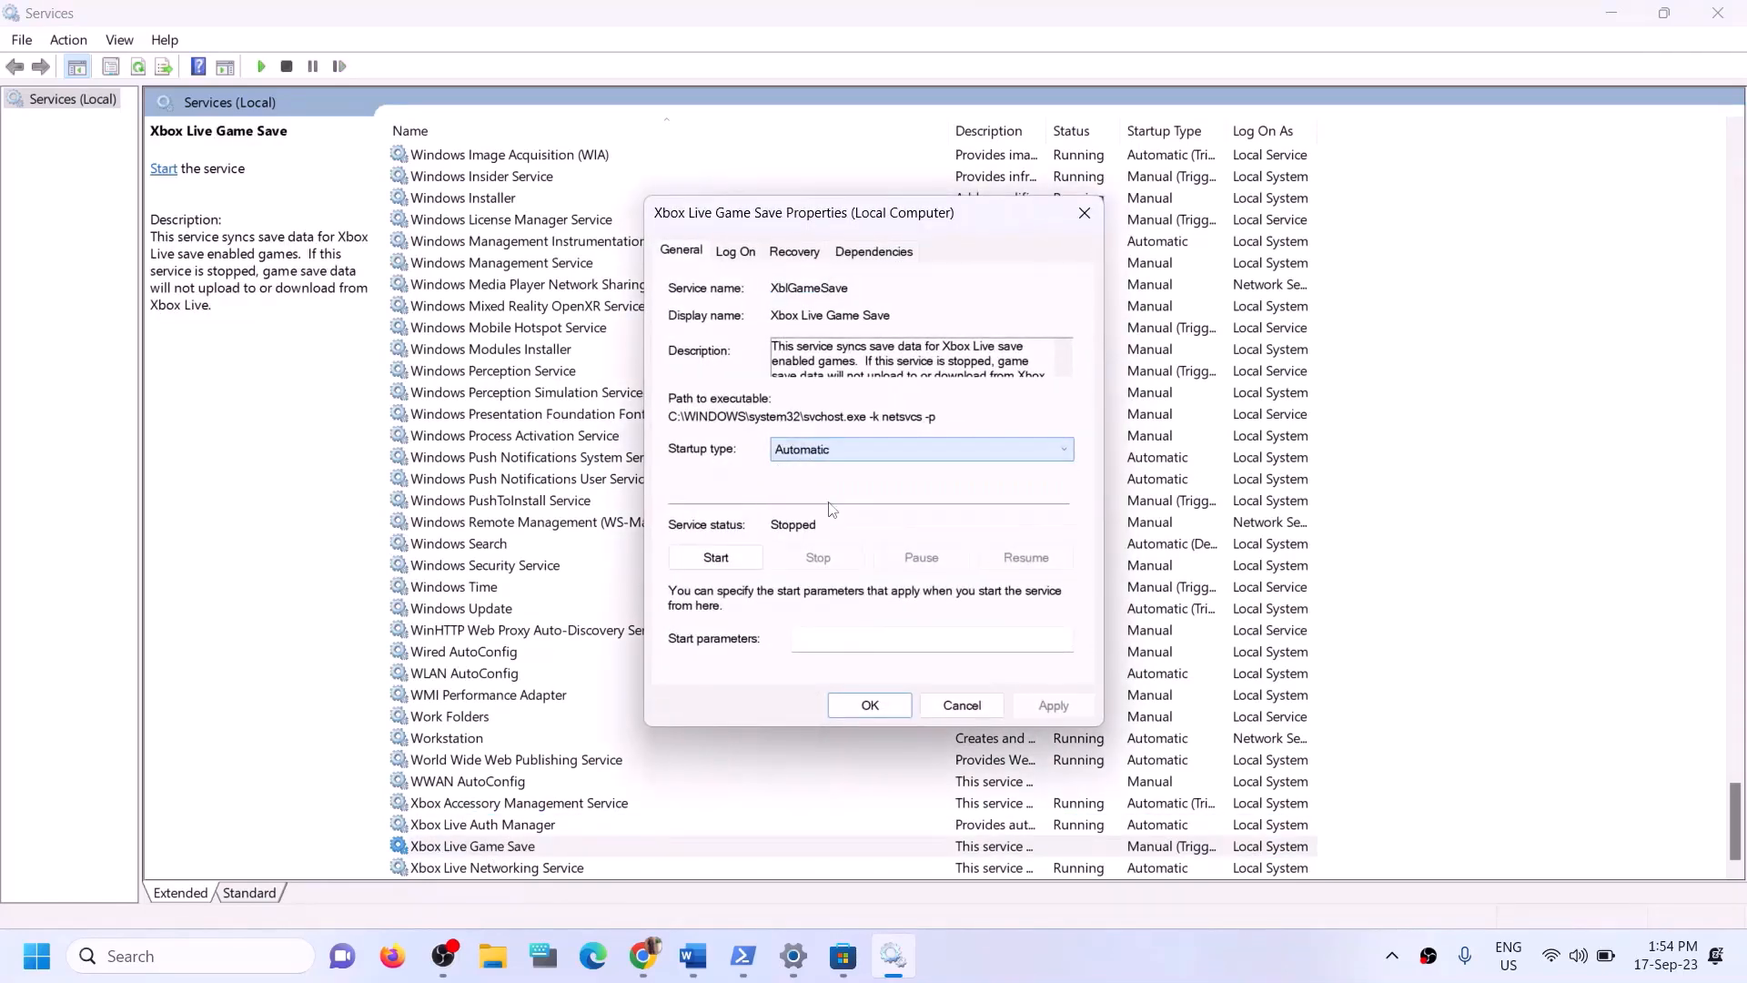
click(1053, 706)
click(716, 557)
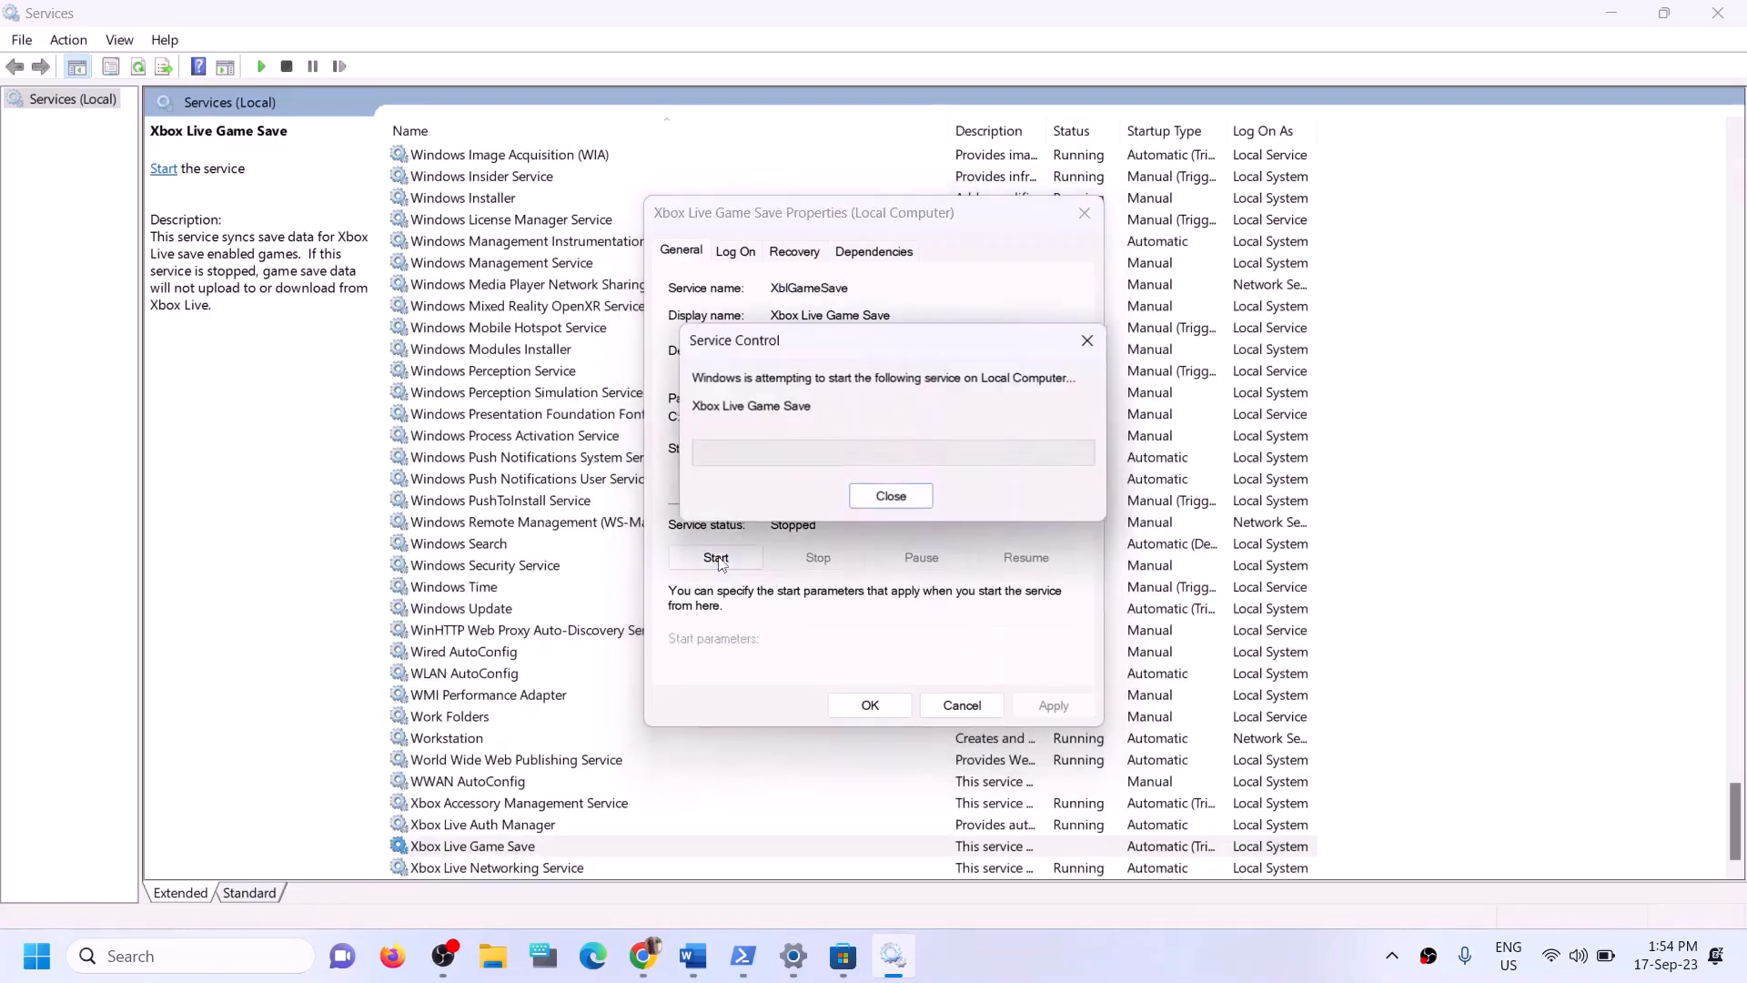
click(867, 709)
- Set the Xbox Live Networking Service's startup type to Automatic and save its properties
double_click(491, 867)
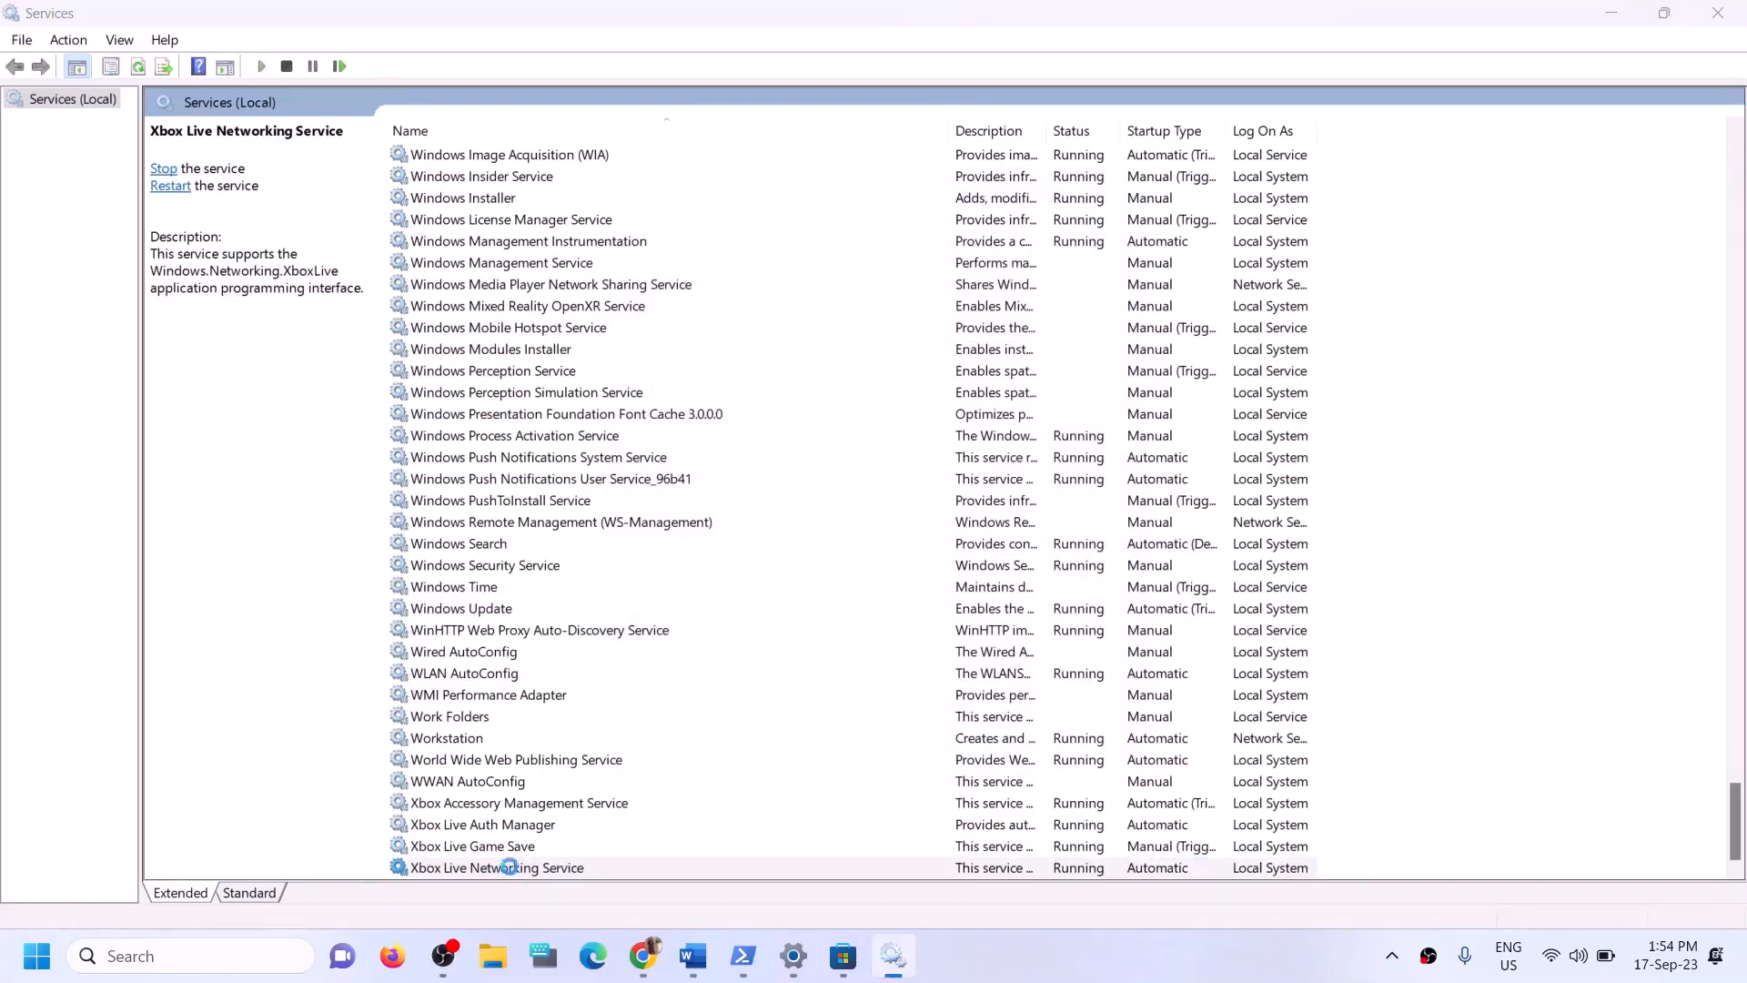
click(860, 450)
click(862, 484)
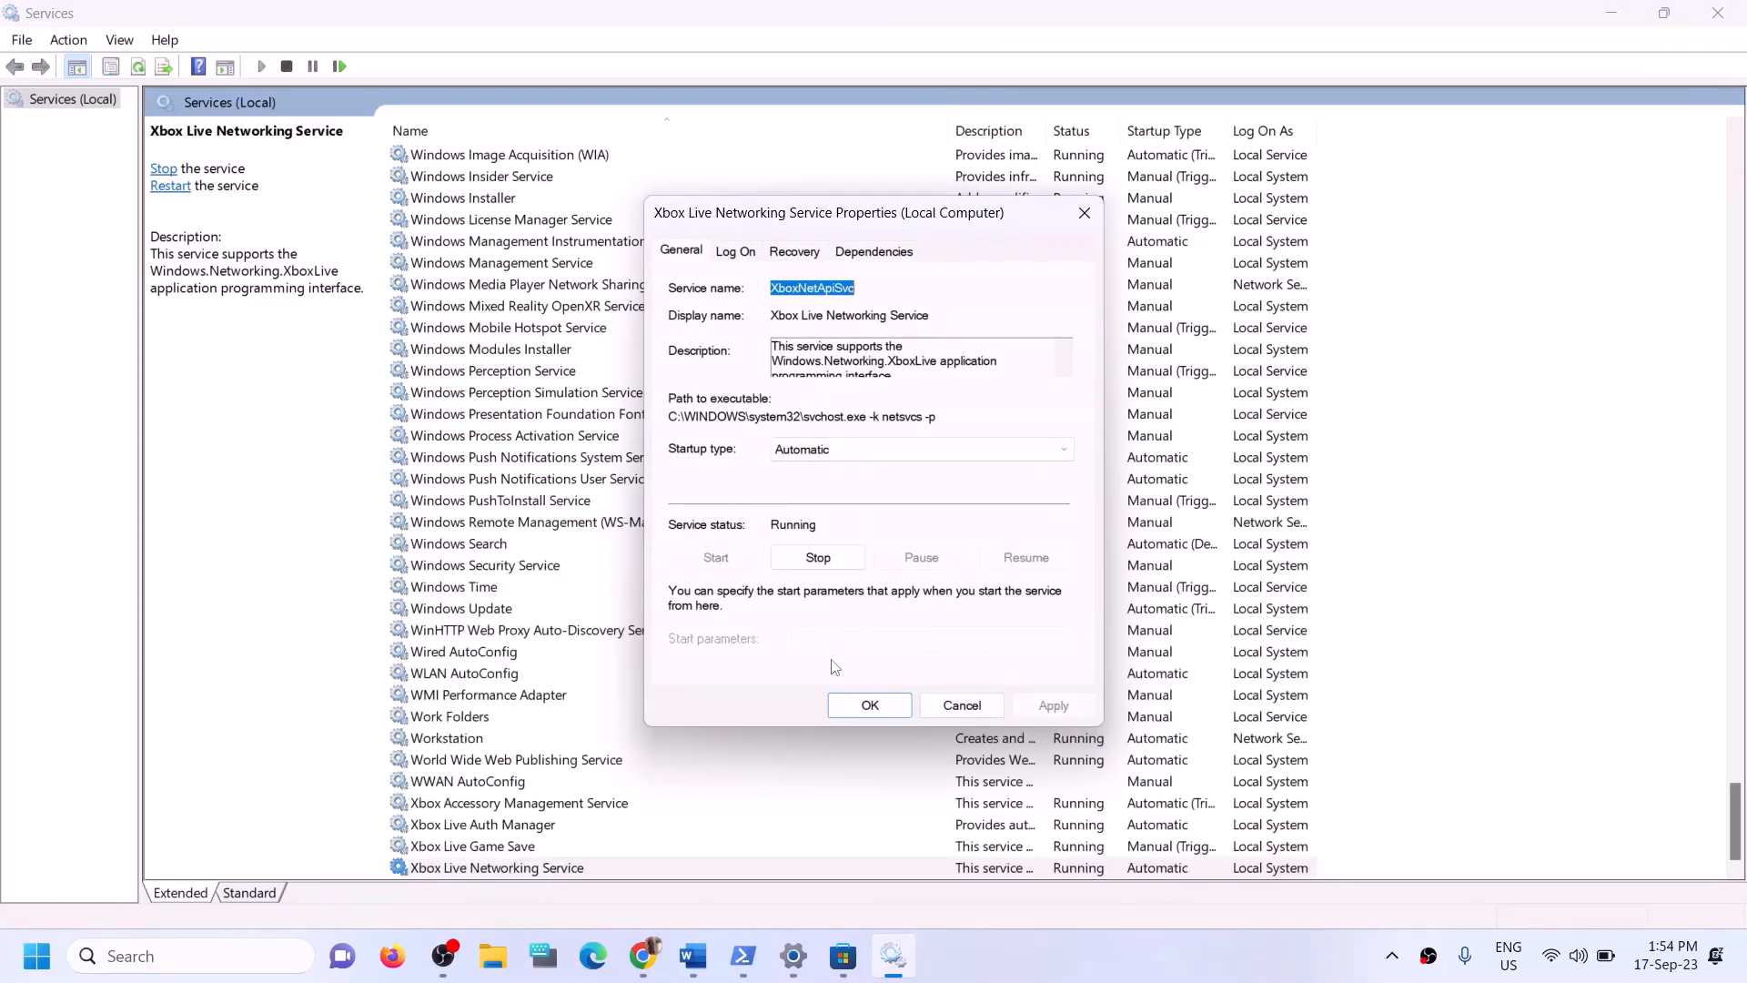
click(846, 699)
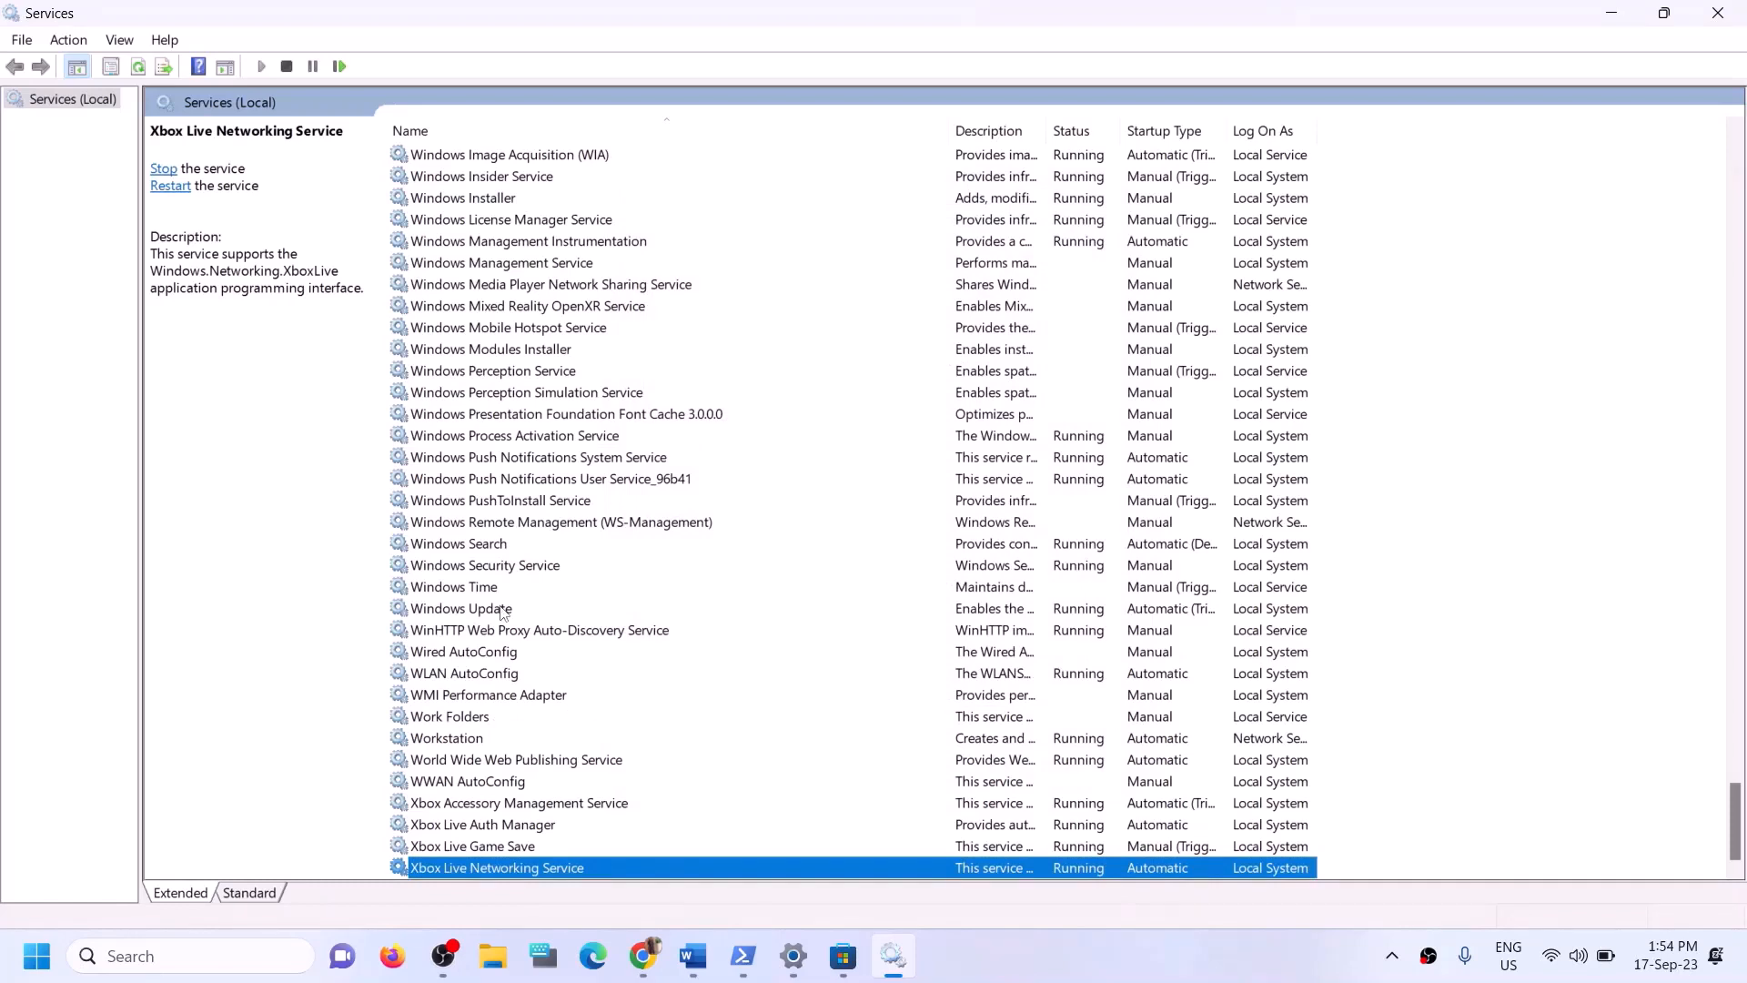
- Set the Windows Update service's startup type to Automatic and apply the change
click(531, 609)
double_click(710, 615)
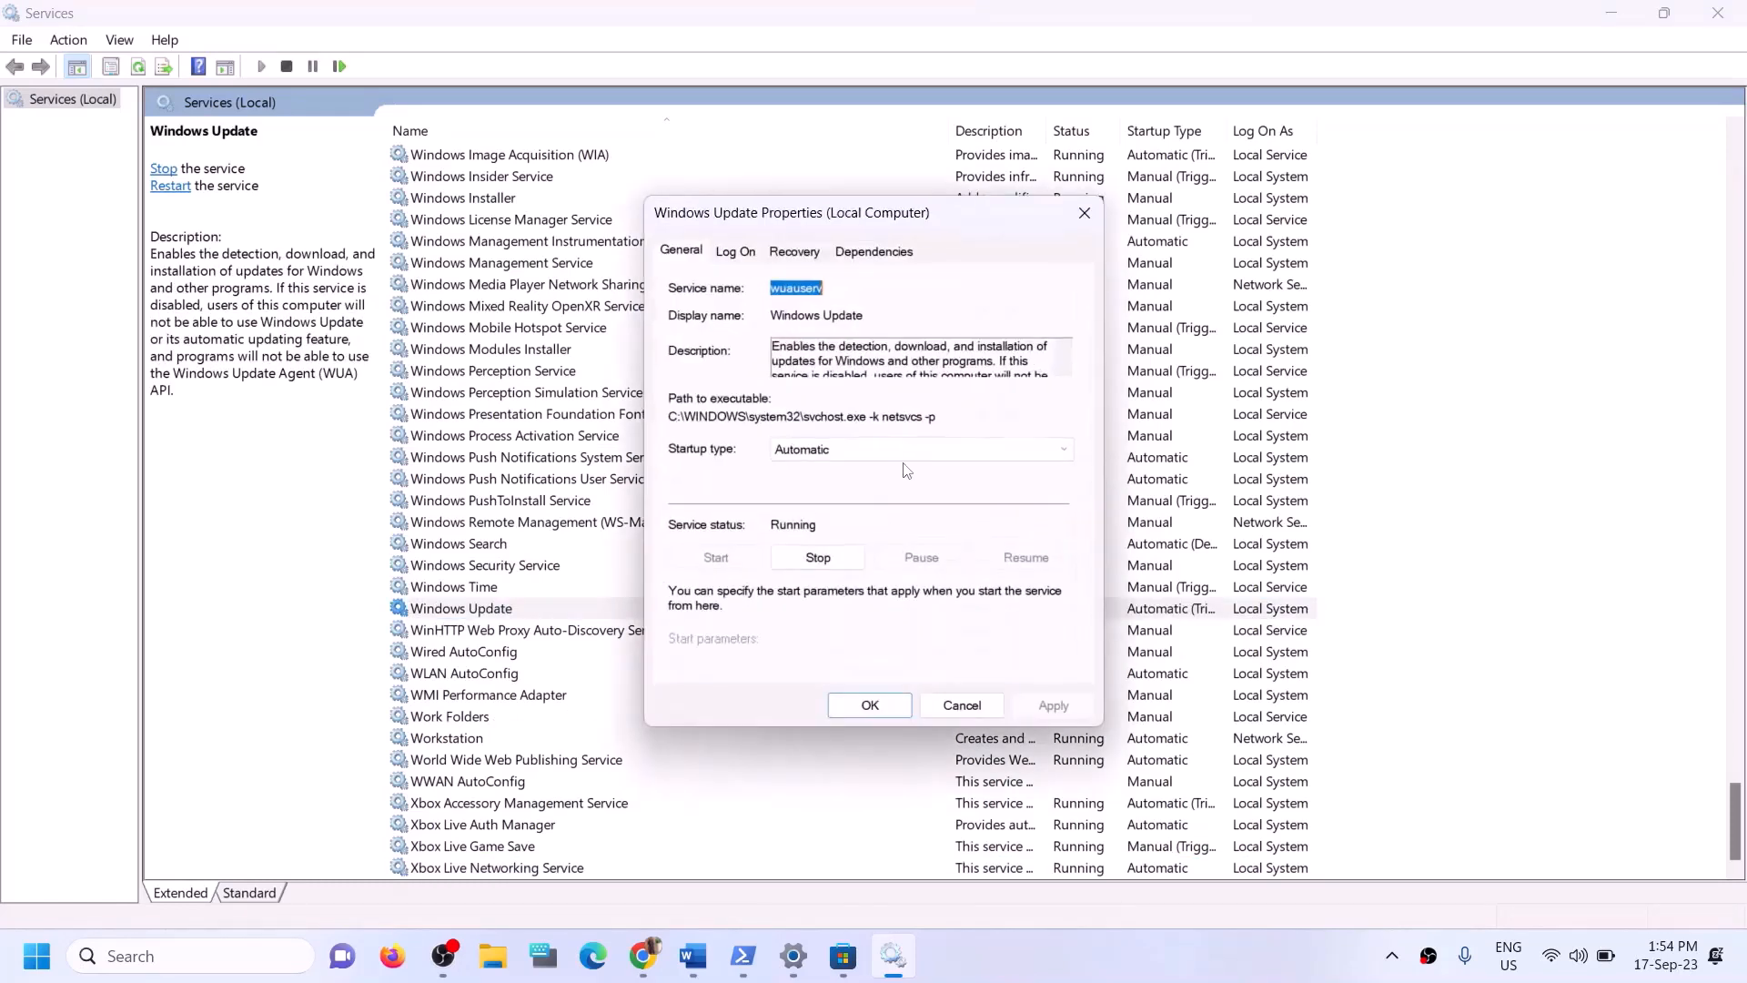
click(865, 460)
click(1033, 640)
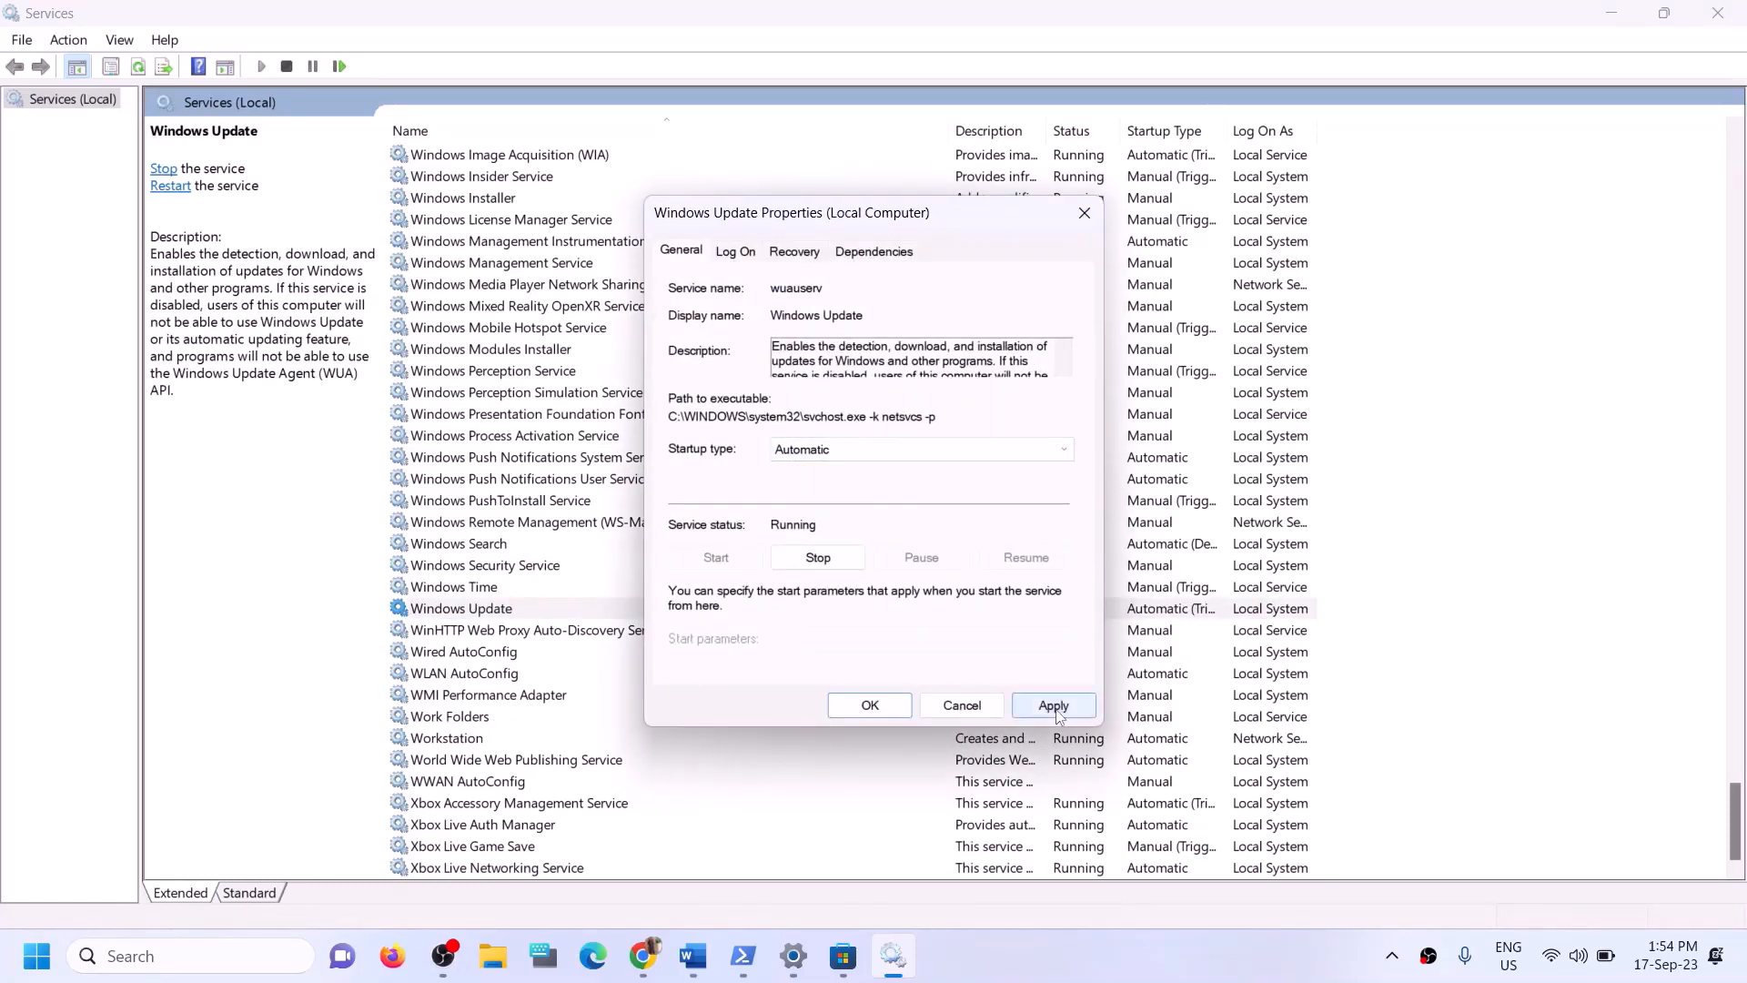
click(1053, 706)
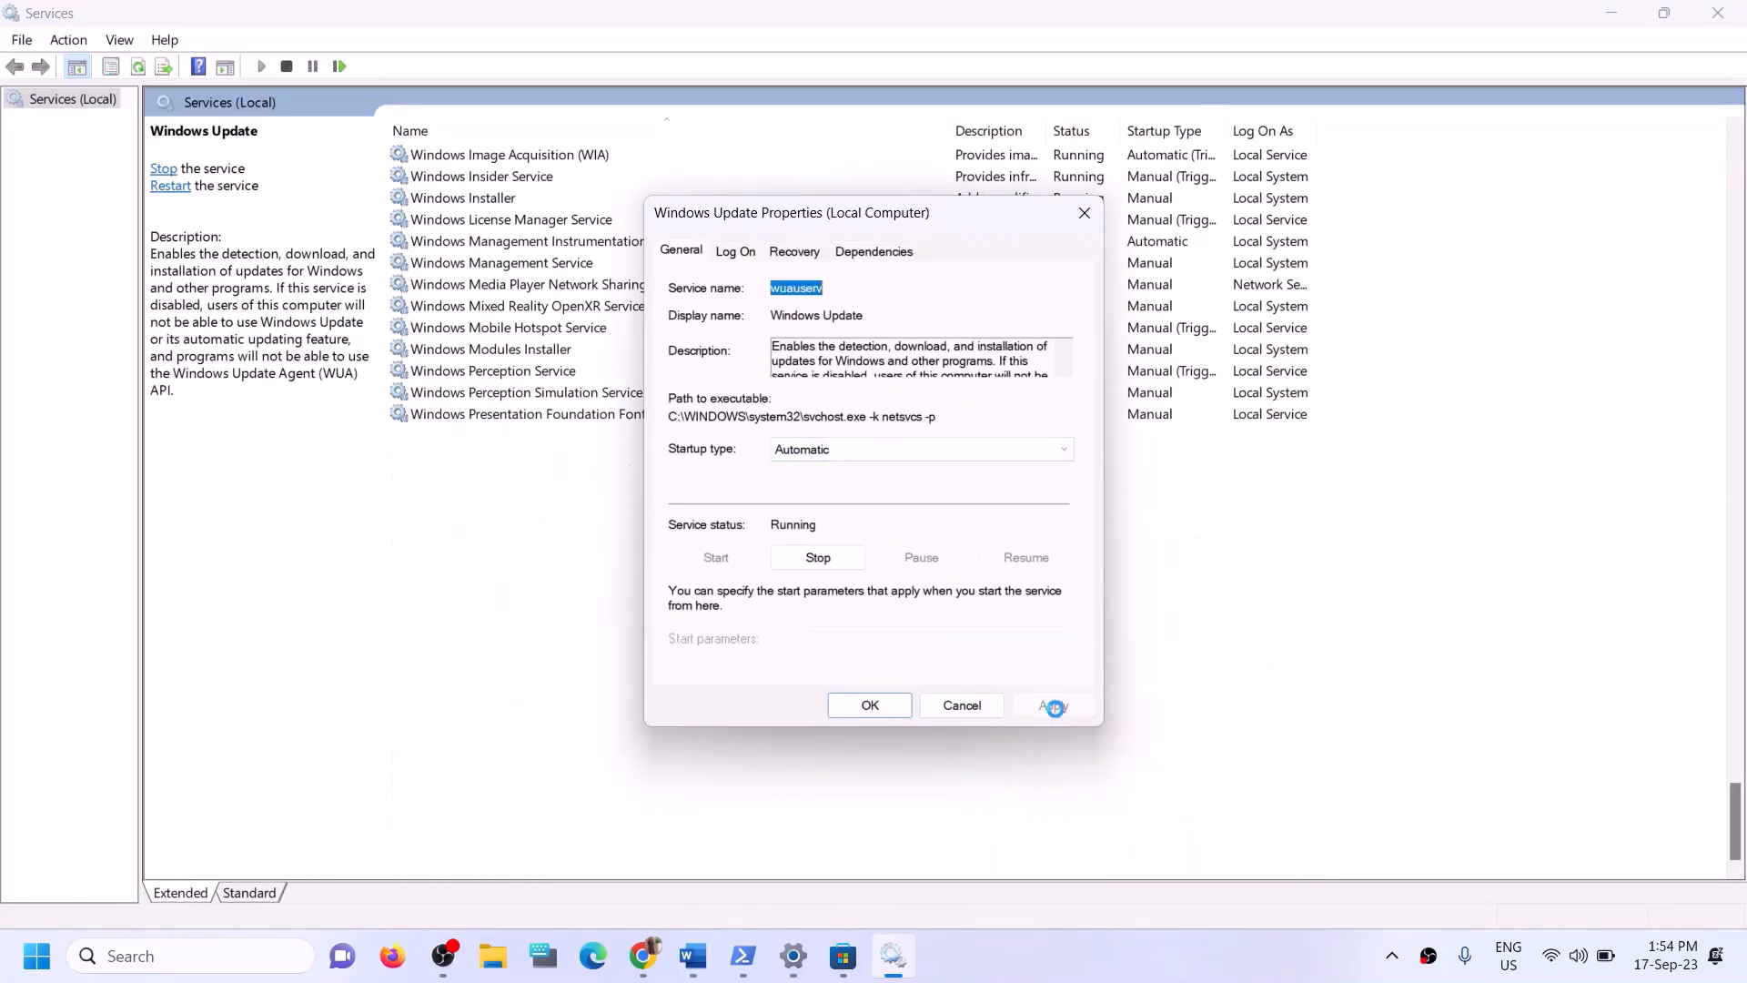
click(863, 703)
- Find the two Gaming Services entries in the service list and check their status and available service actions
click(593, 485)
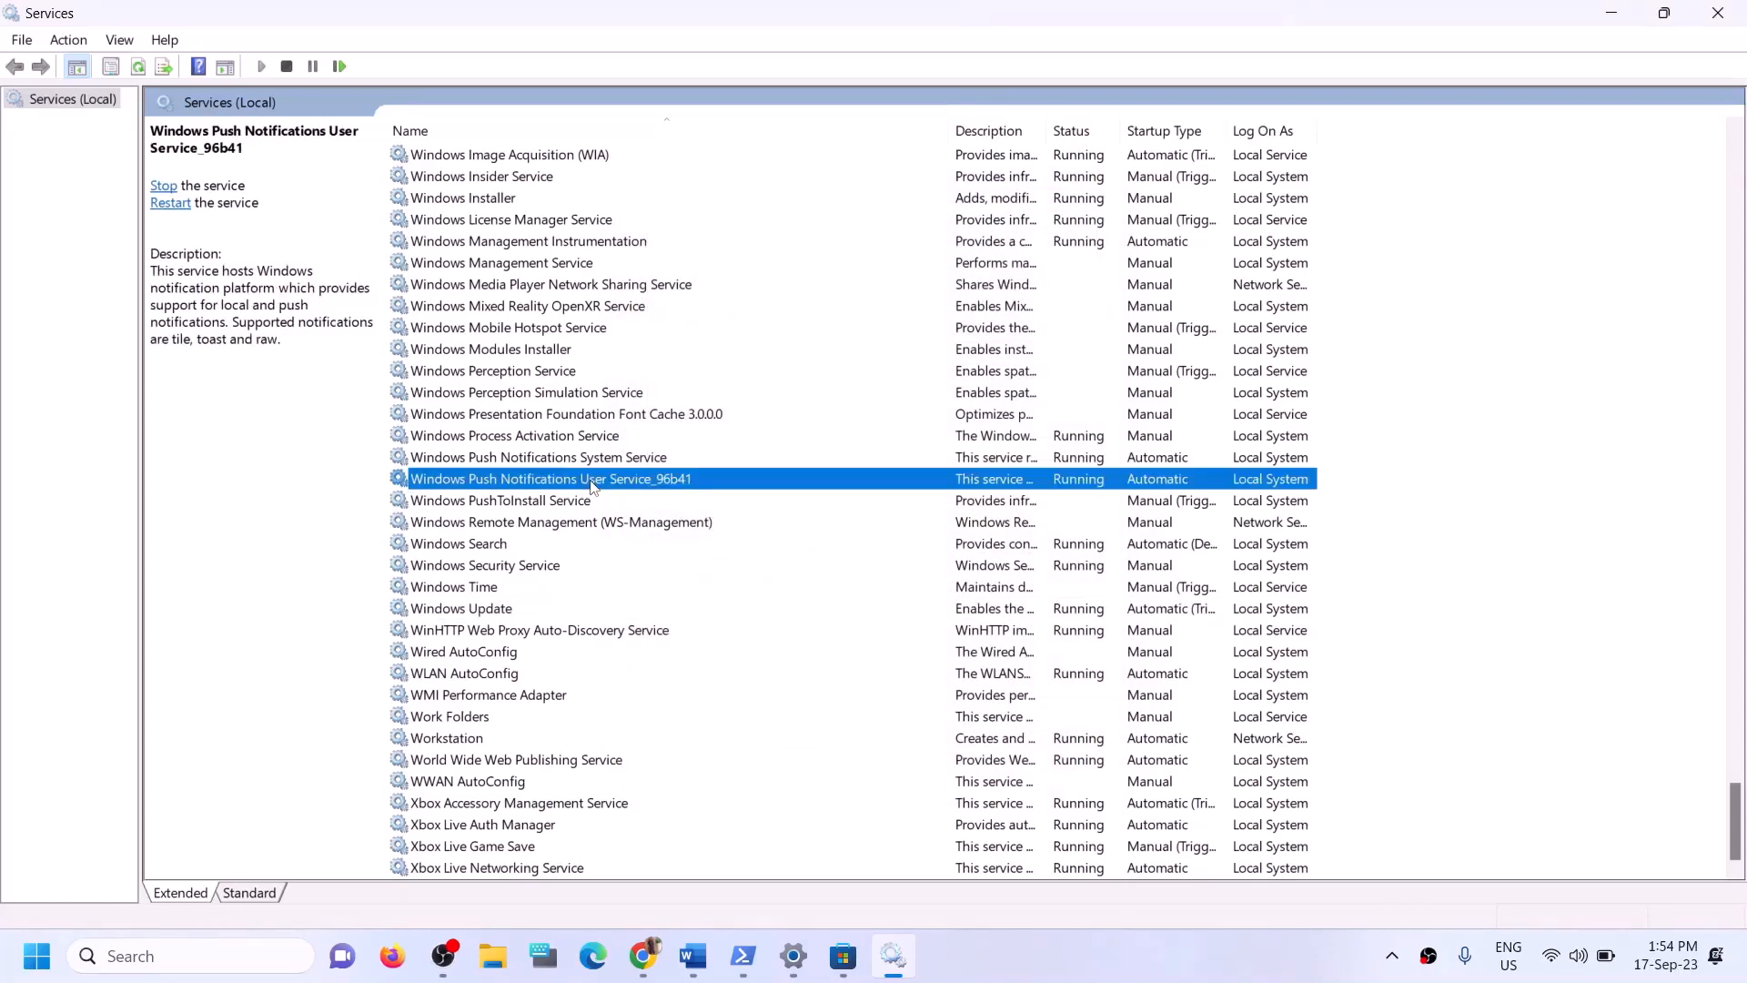
key(g)
scroll(804, 423, up, 3)
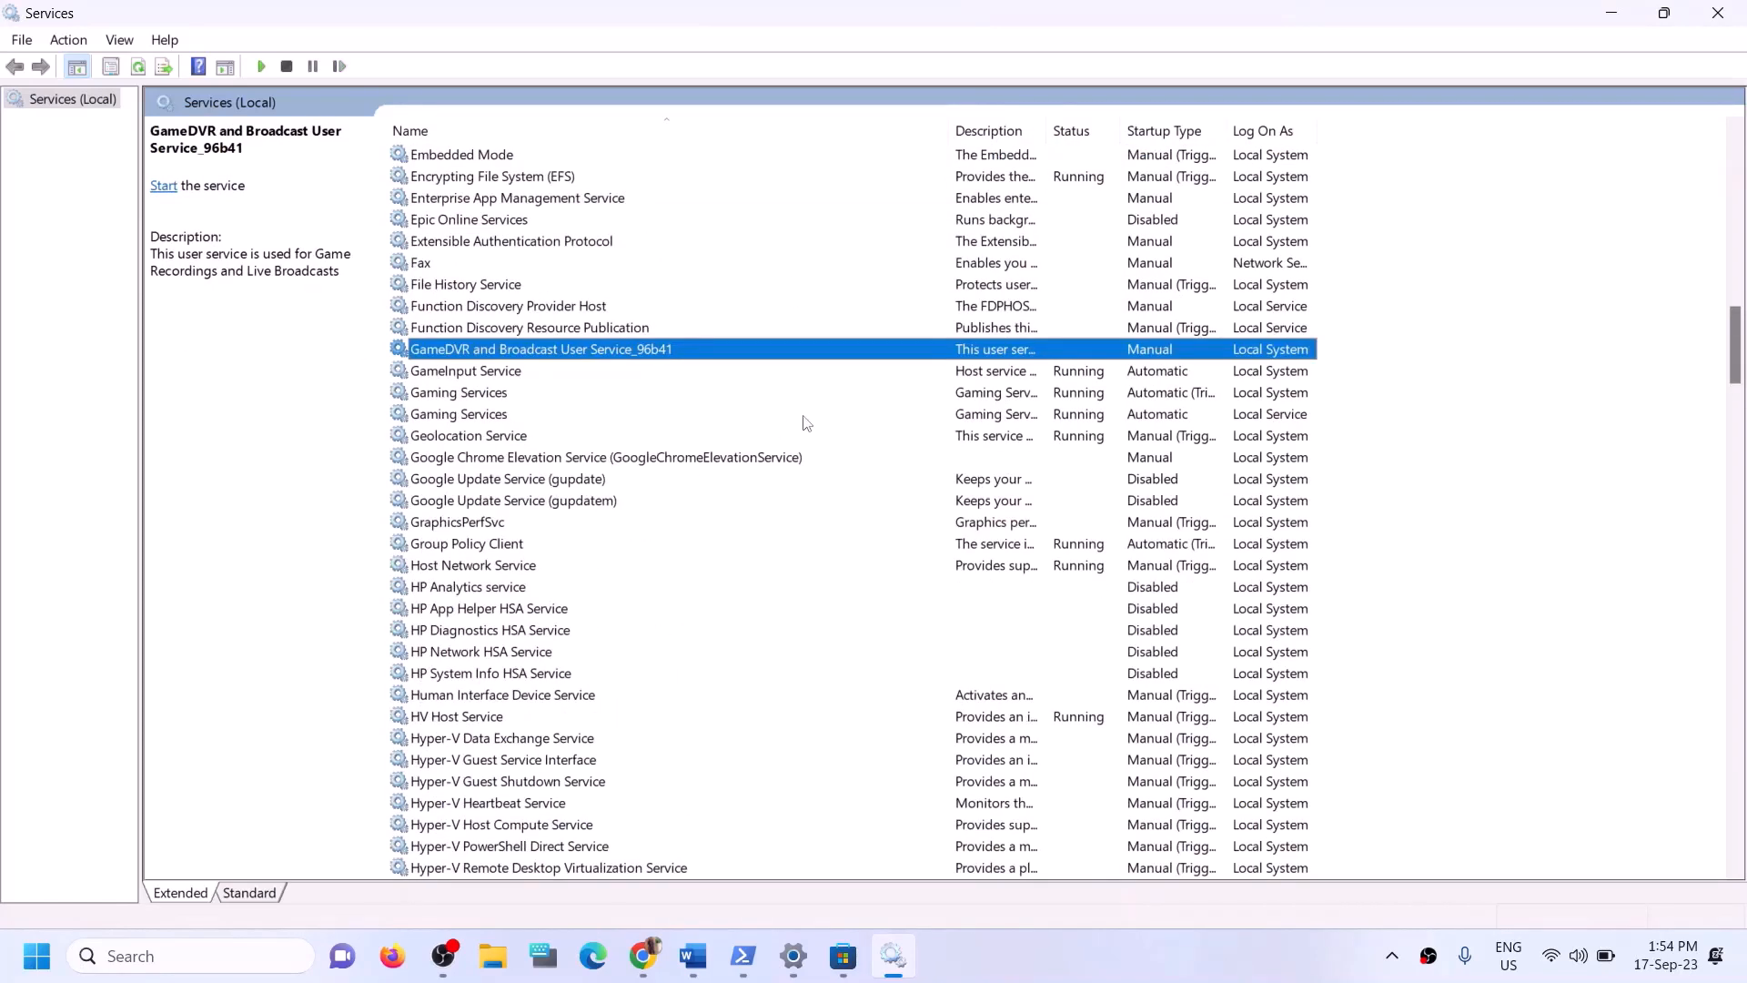
click(1056, 401)
click(1058, 420)
click(1058, 403)
click(1072, 417)
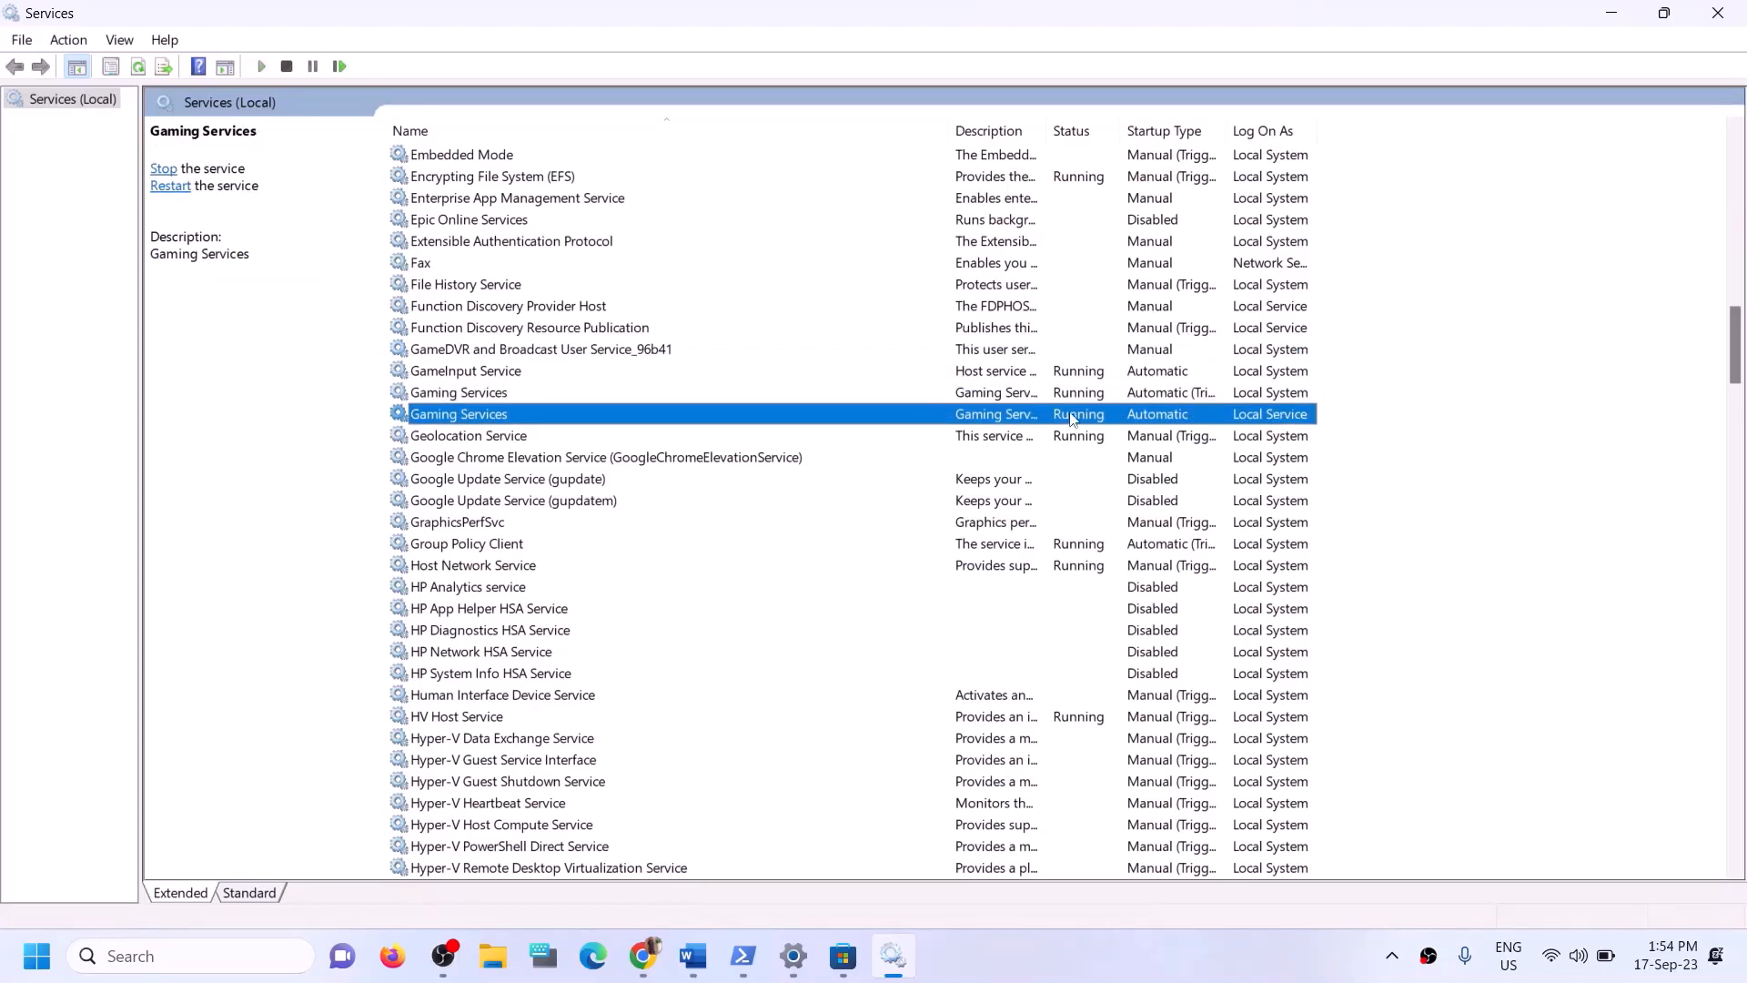
click(1070, 401)
click(1063, 416)
click(1068, 401)
right_click(1067, 399)
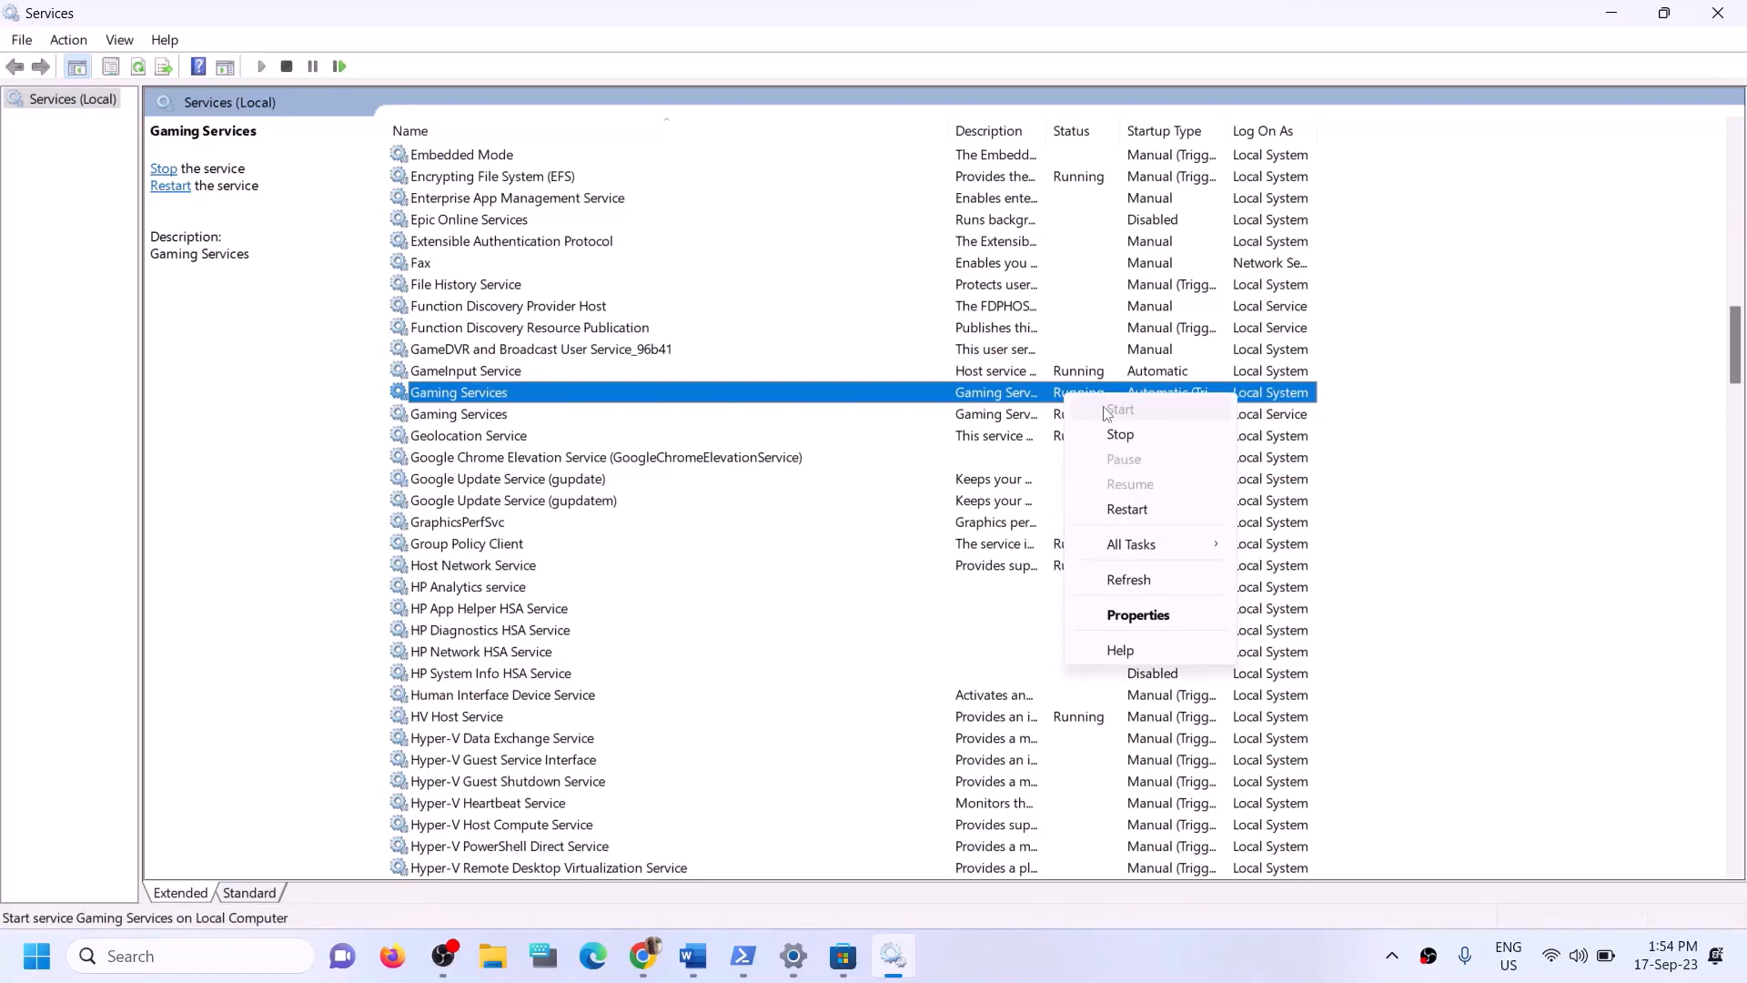
click(1098, 399)
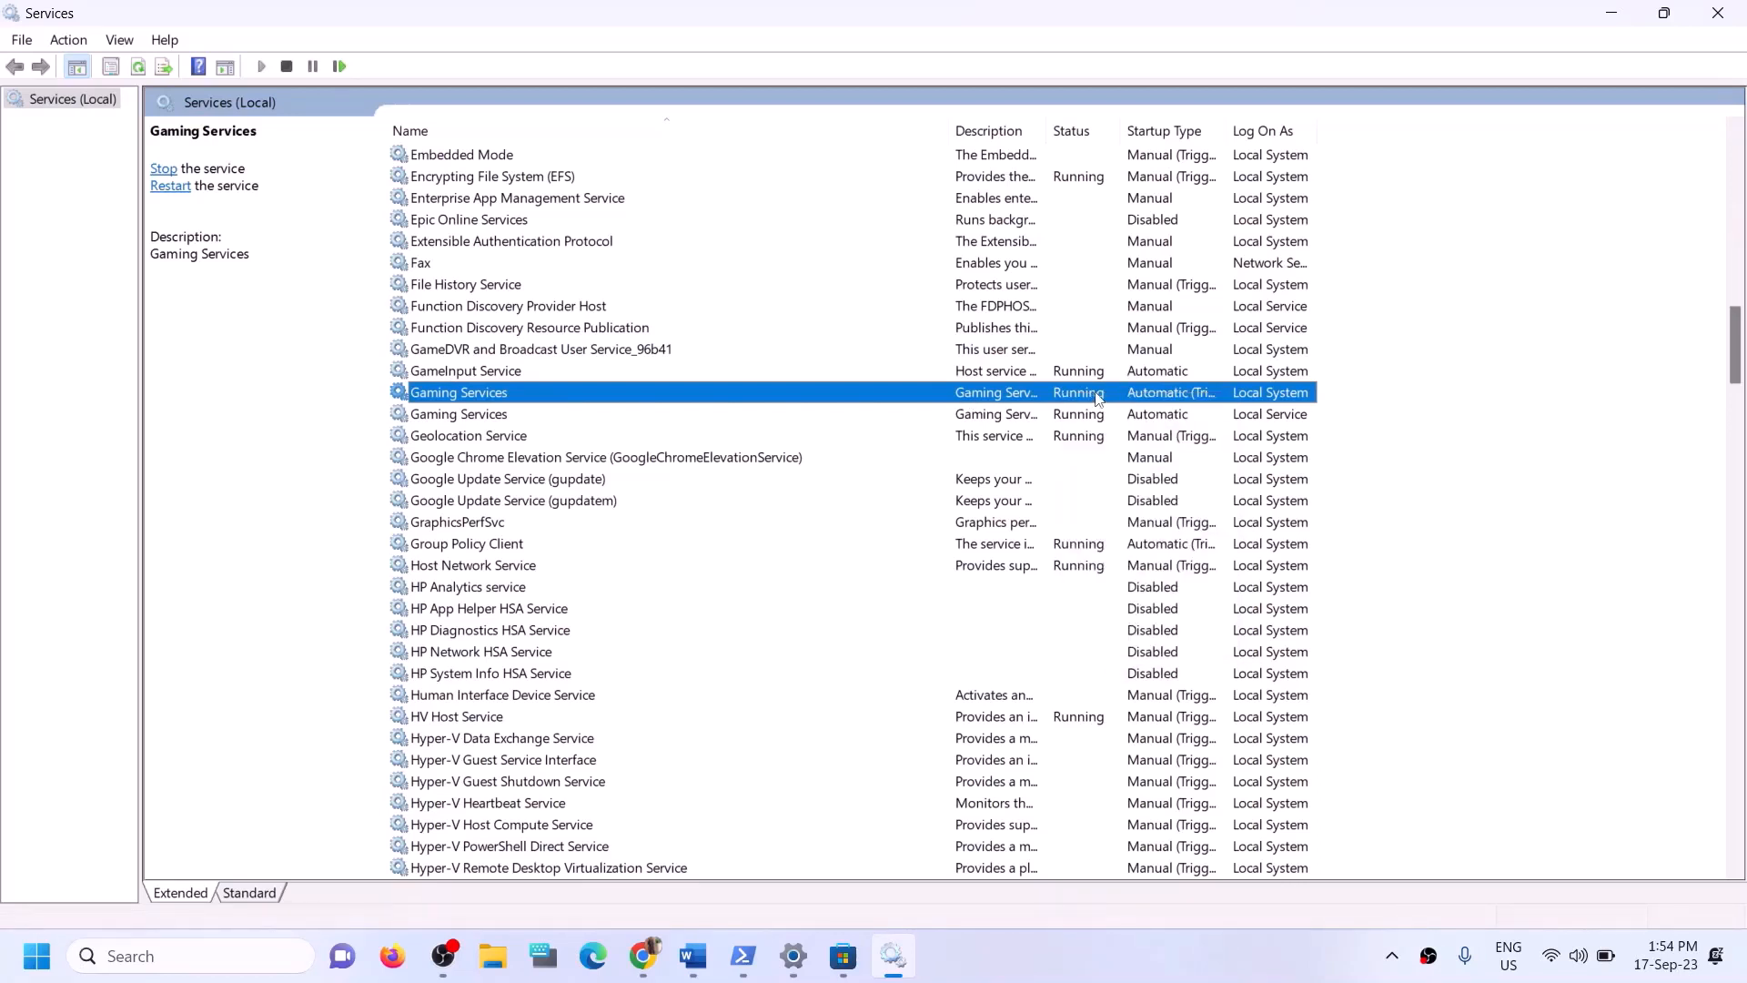
- Stop both Gaming Services entries in the service list
click(1091, 418)
click(1089, 400)
right_click(1075, 394)
click(1129, 435)
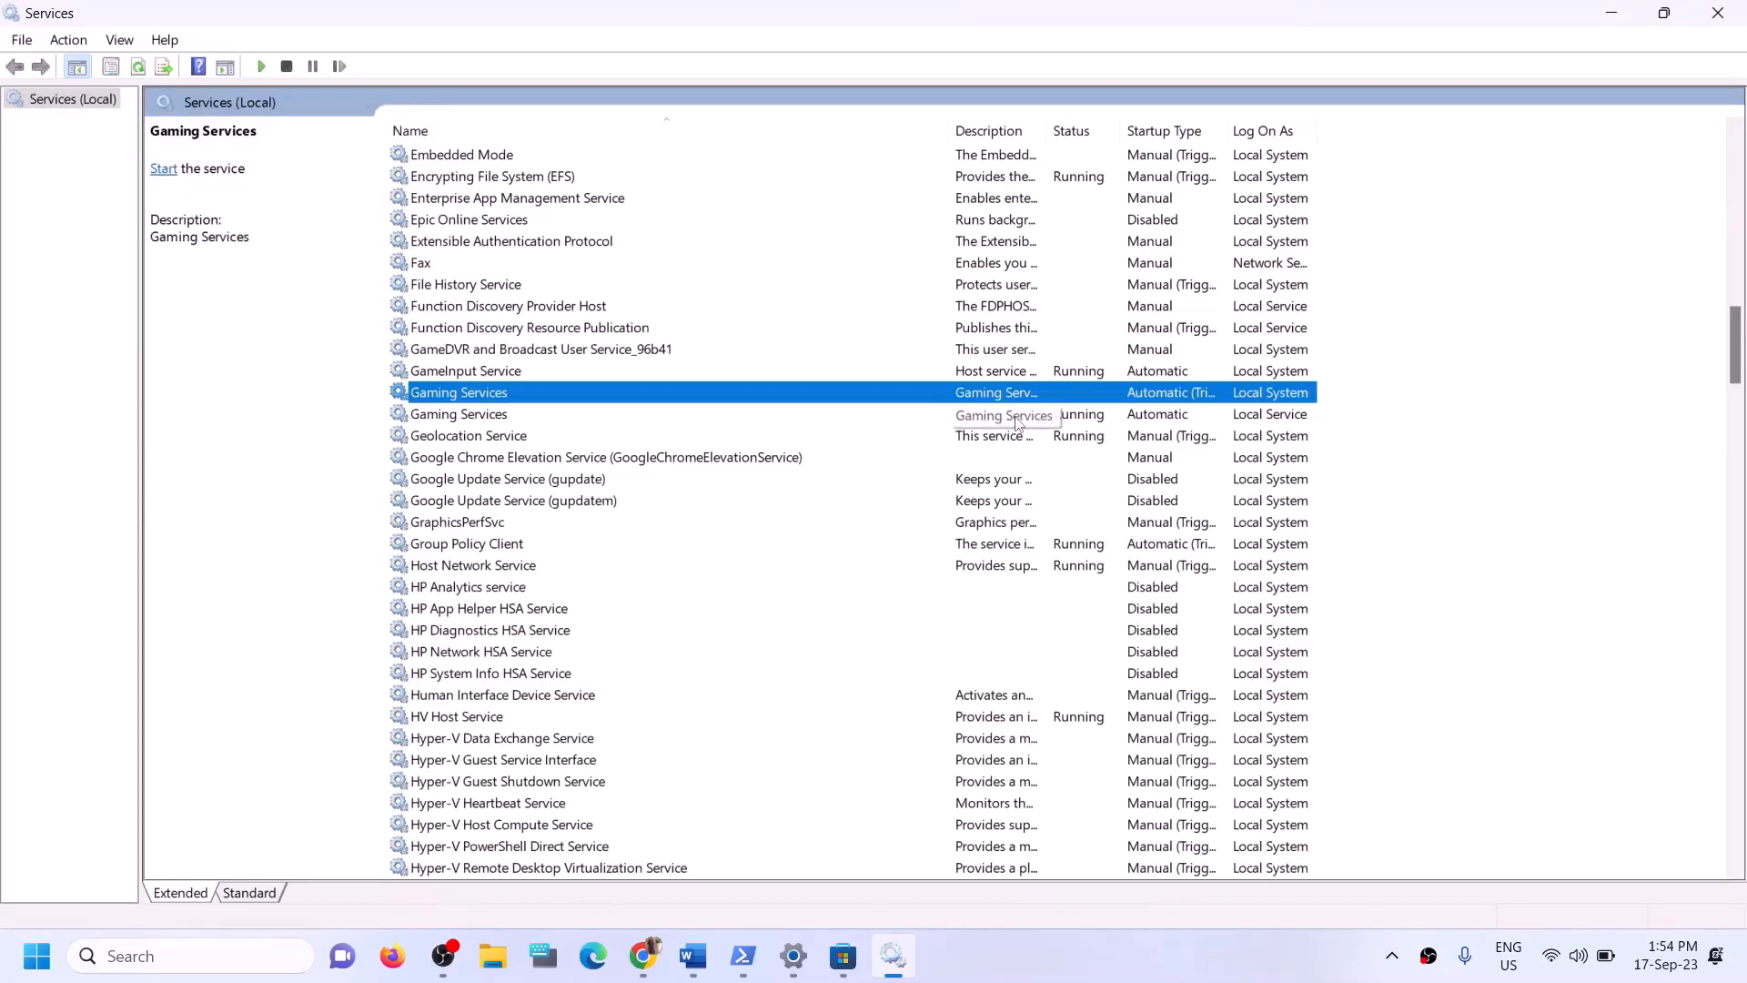
click(1019, 417)
right_click(1019, 421)
click(1098, 455)
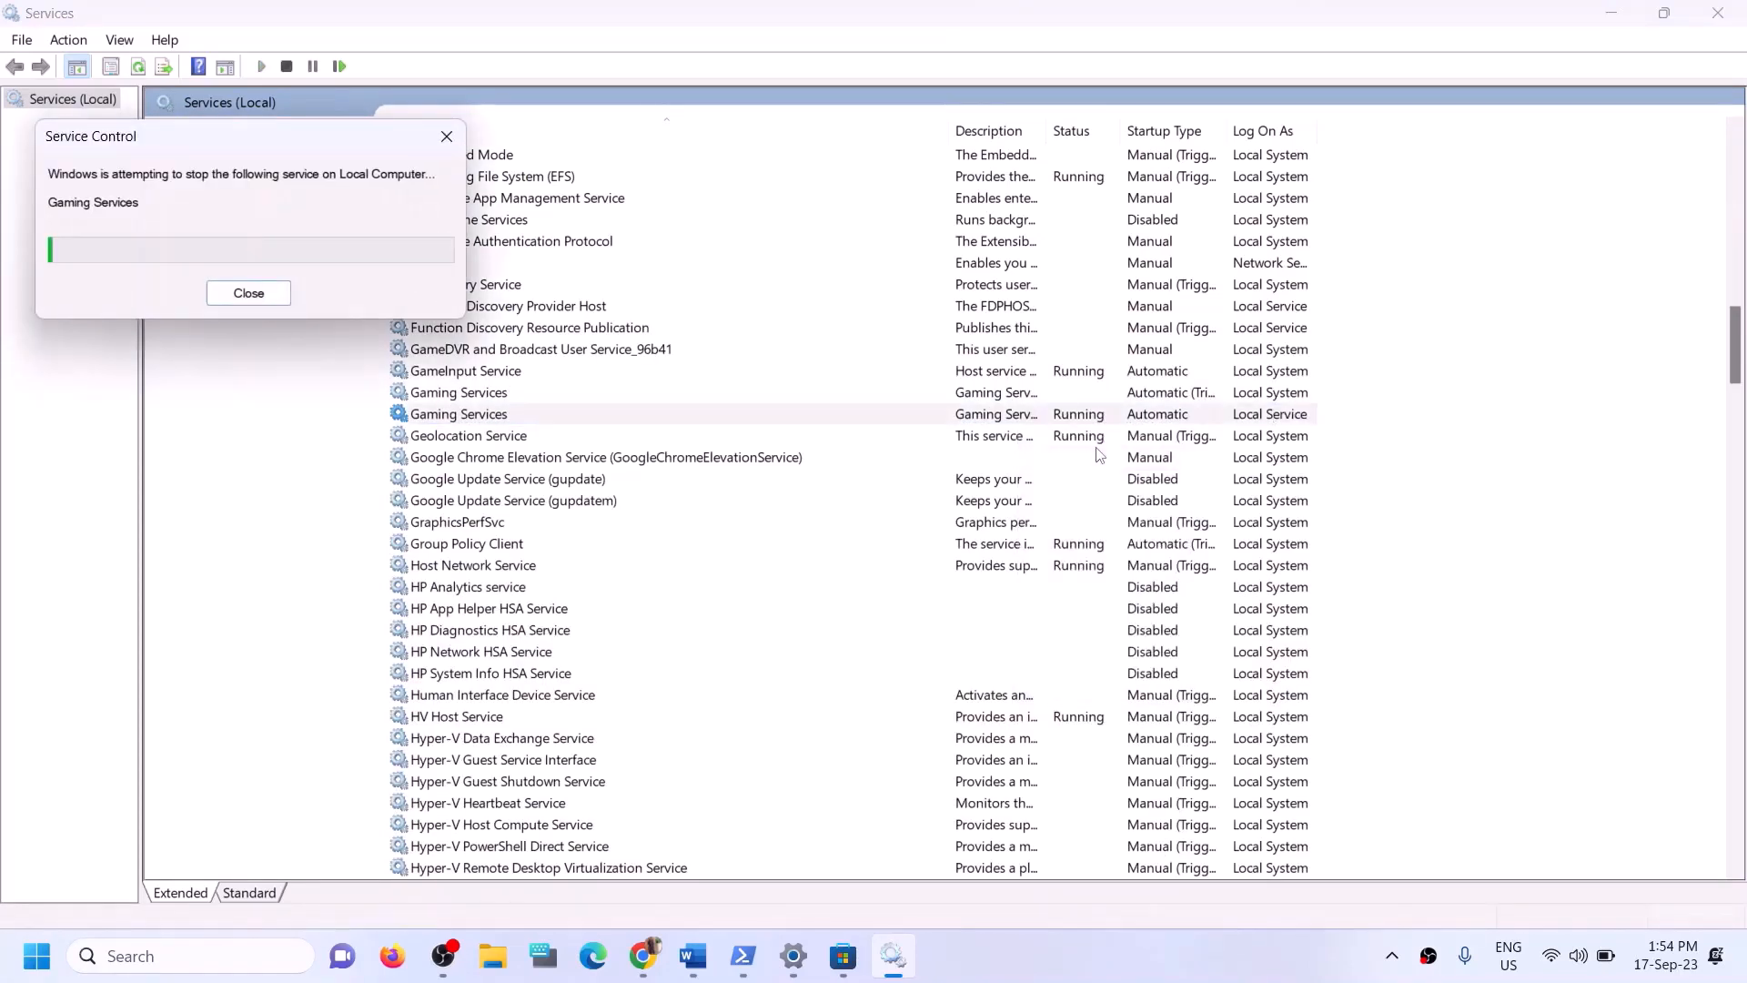
- Start both stopped Gaming Services entries in the service list
click(955, 394)
right_click(998, 394)
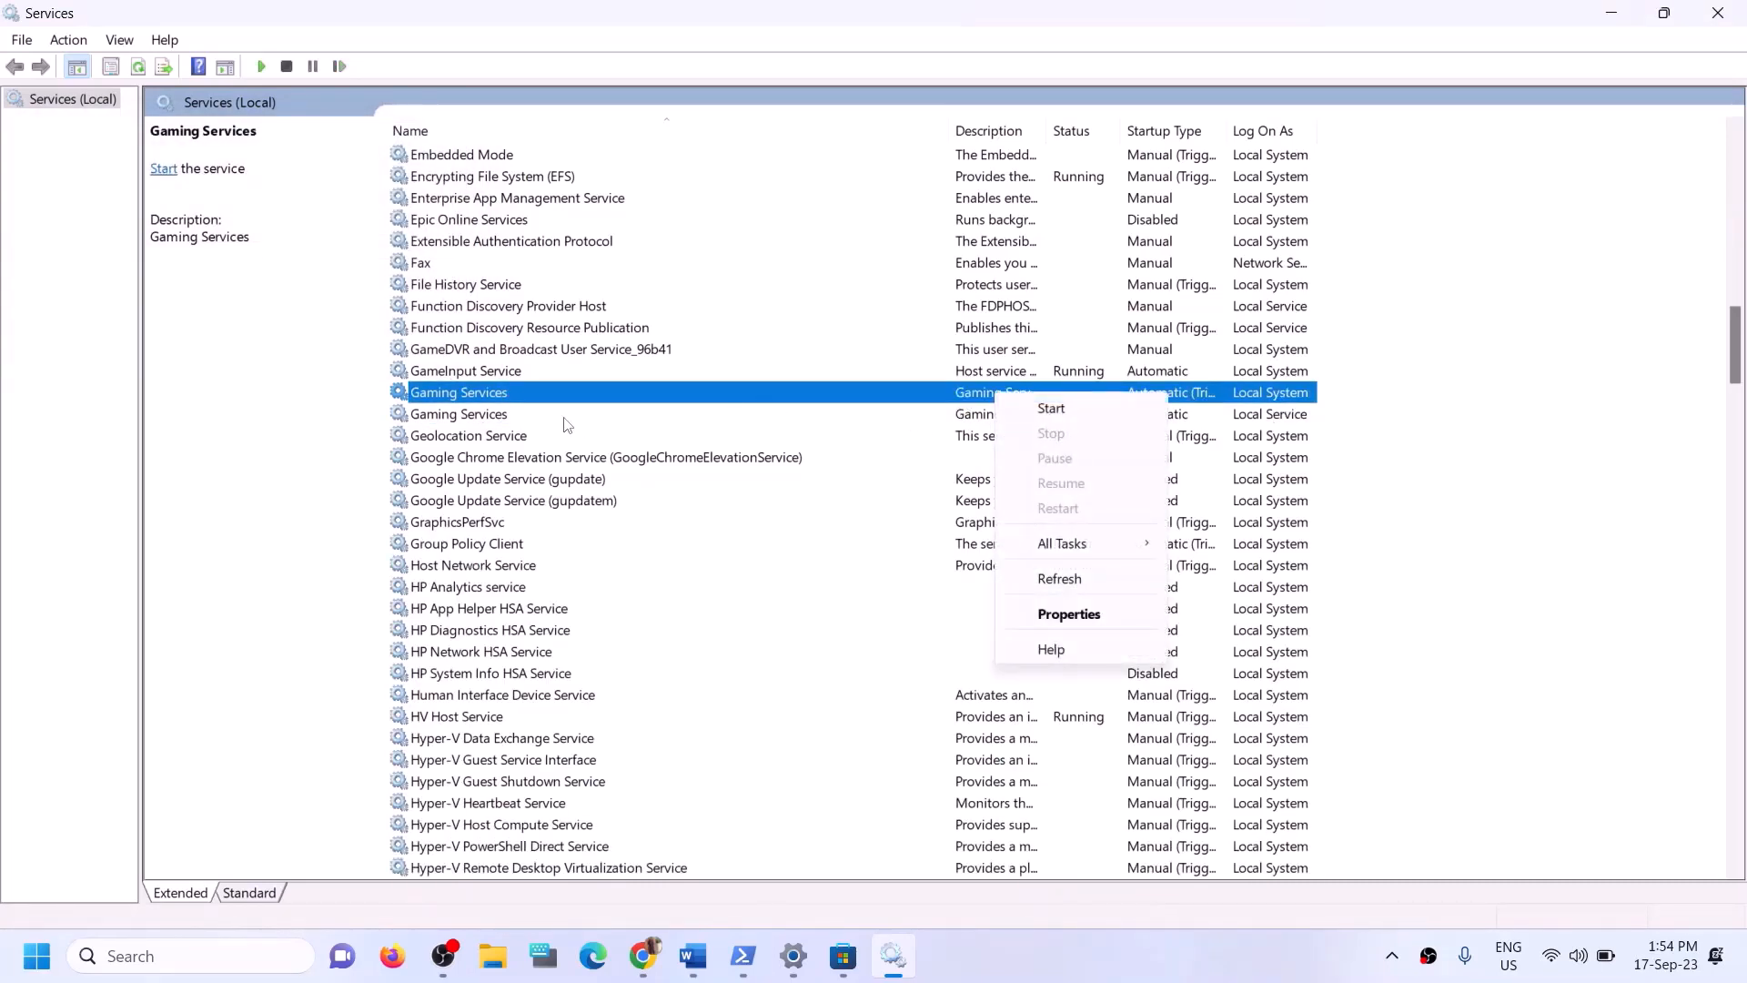
click(489, 420)
click(488, 400)
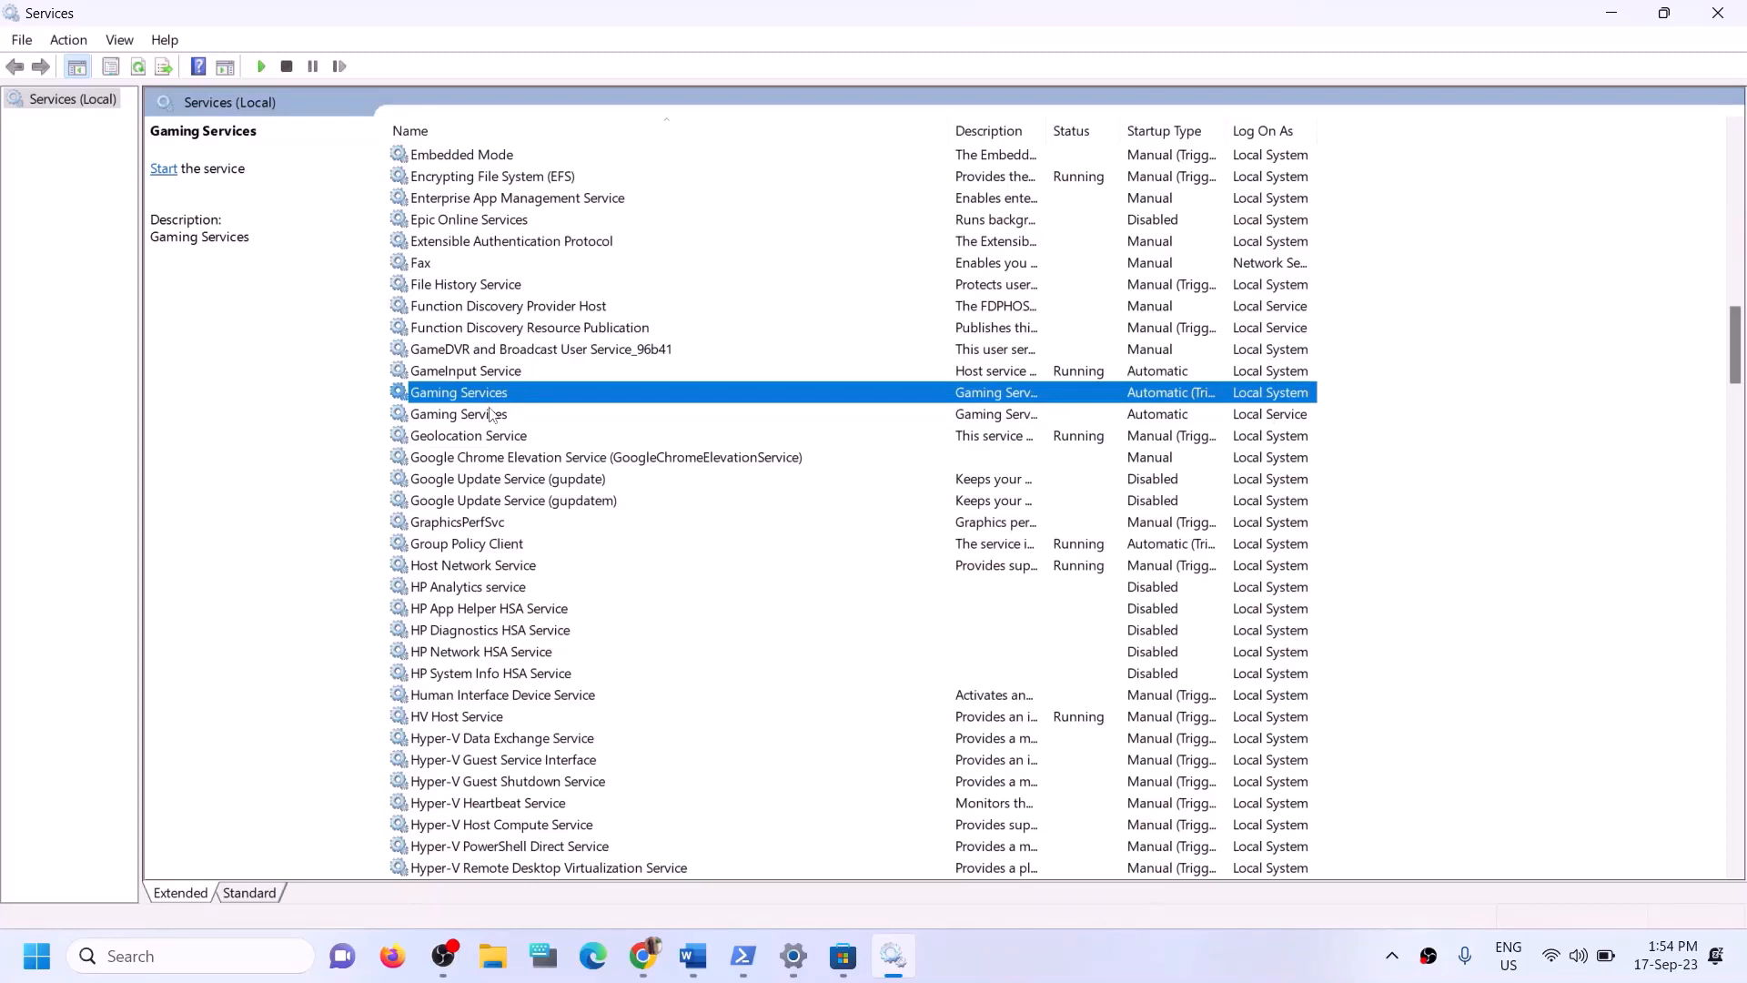
click(490, 417)
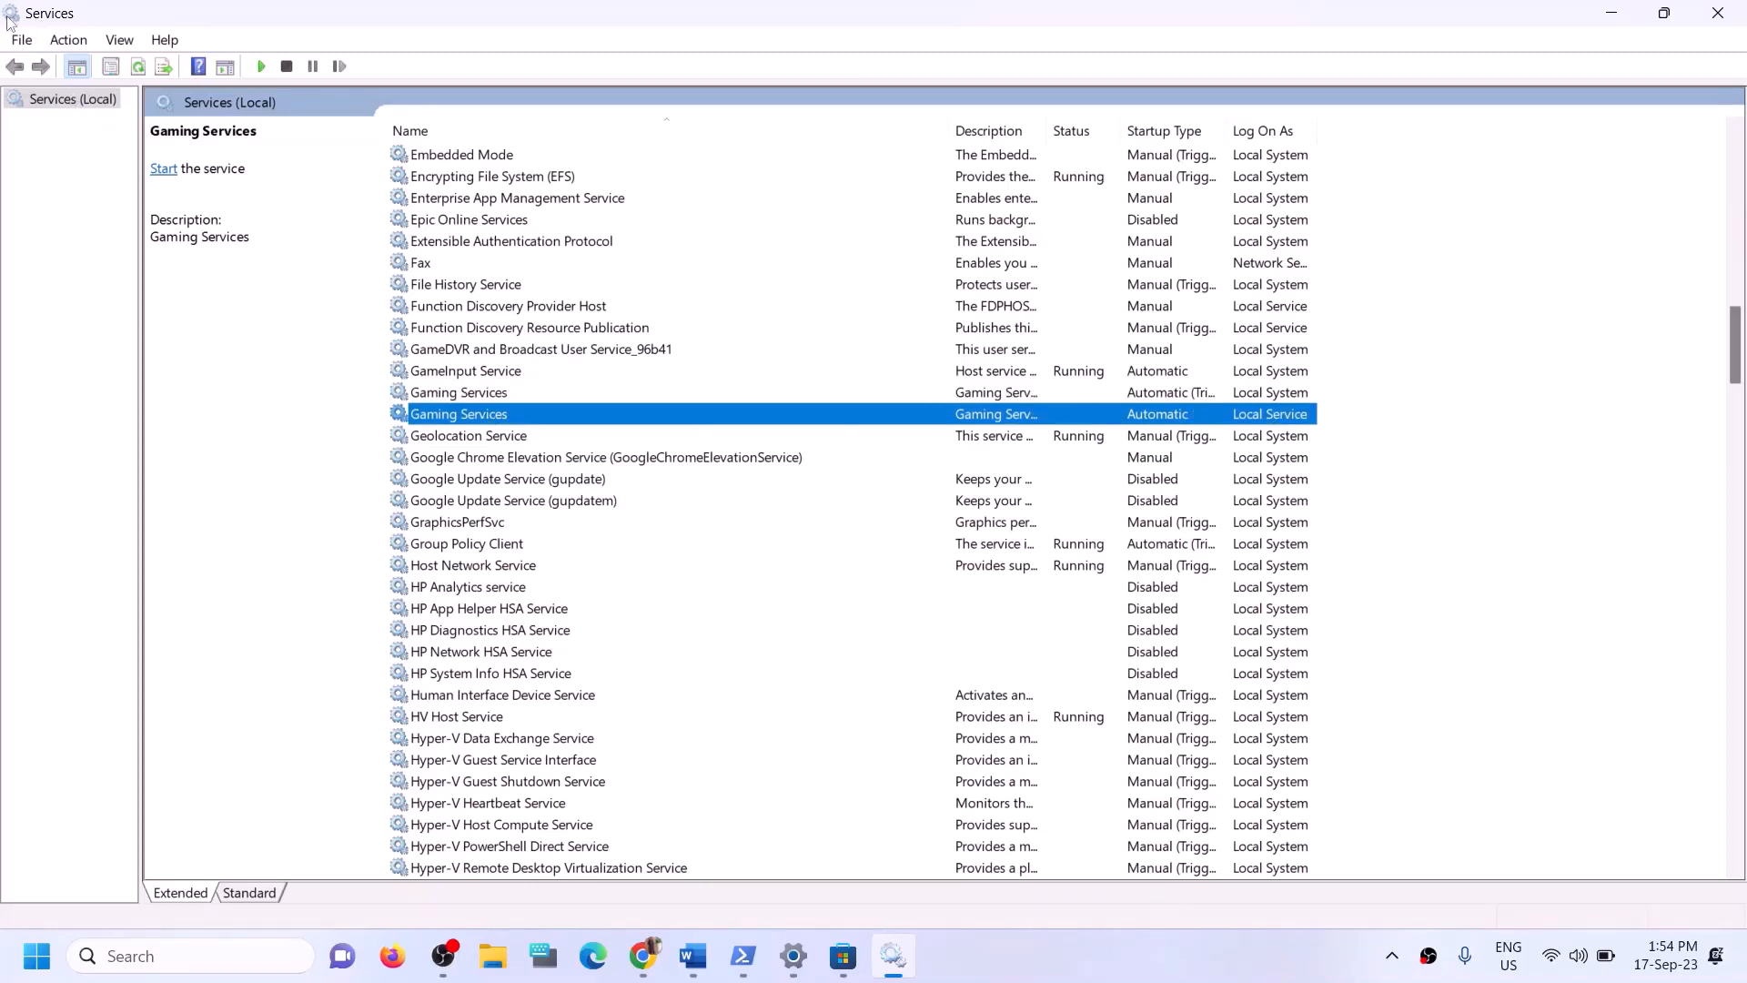
click(975, 397)
right_click(990, 398)
click(1021, 406)
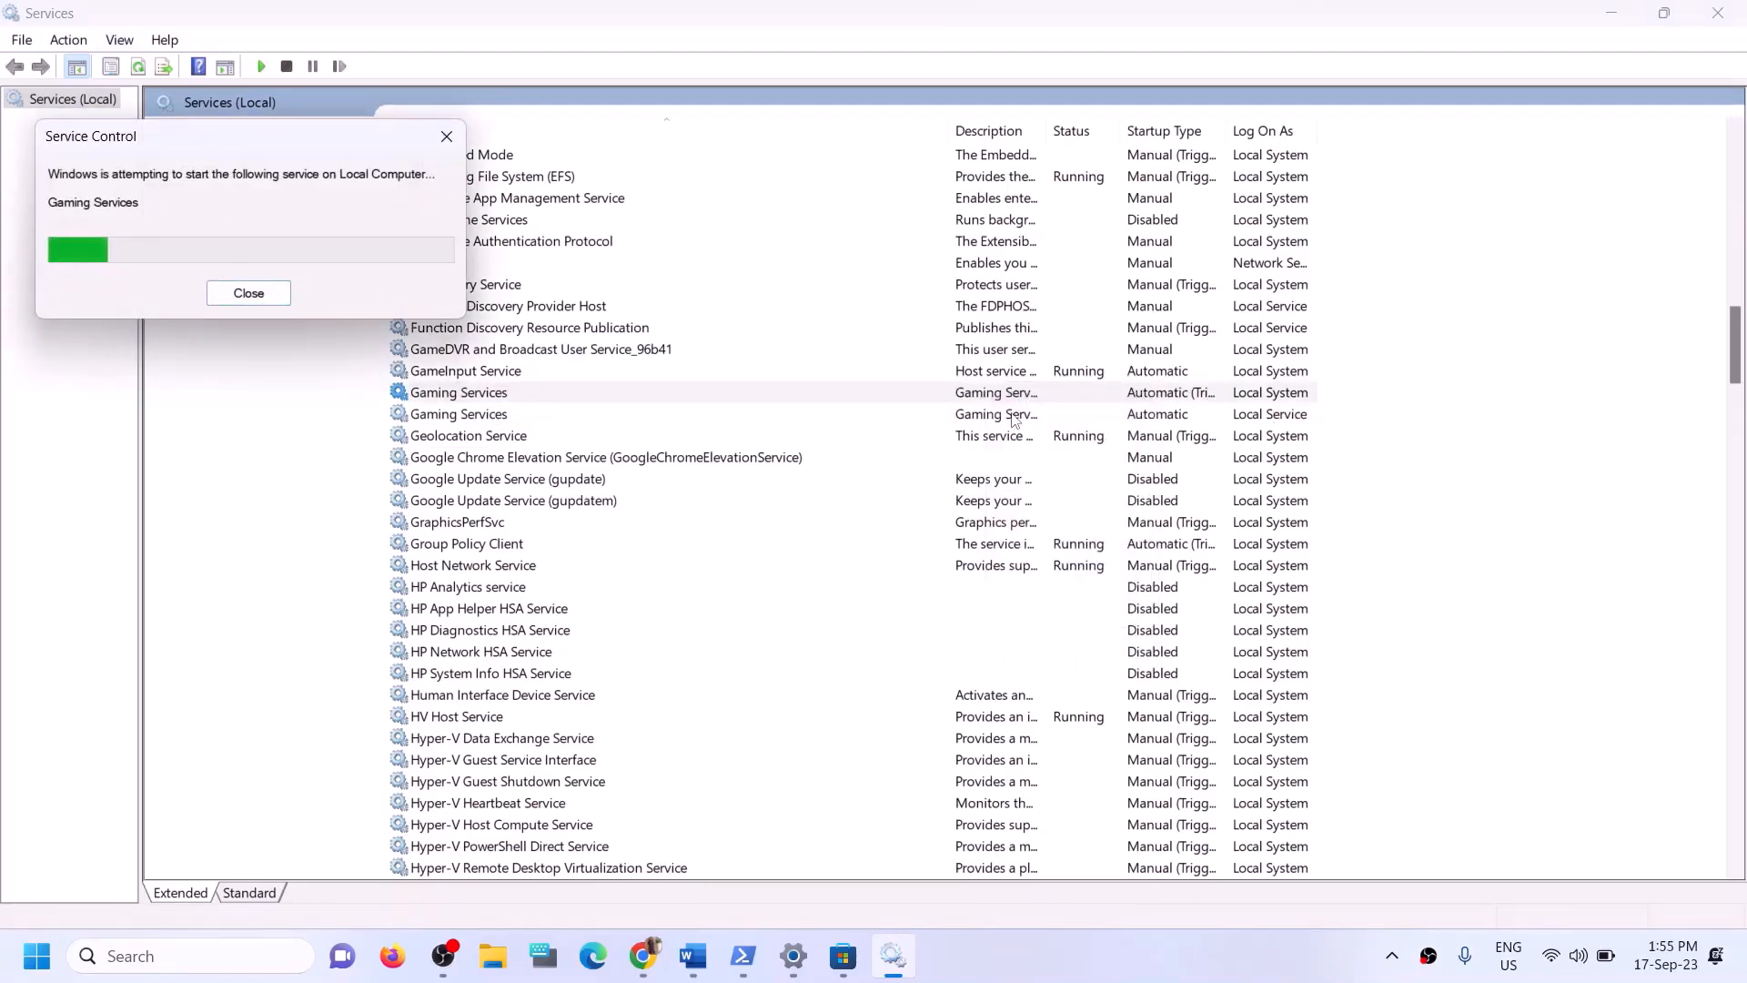
click(1012, 416)
right_click(1008, 418)
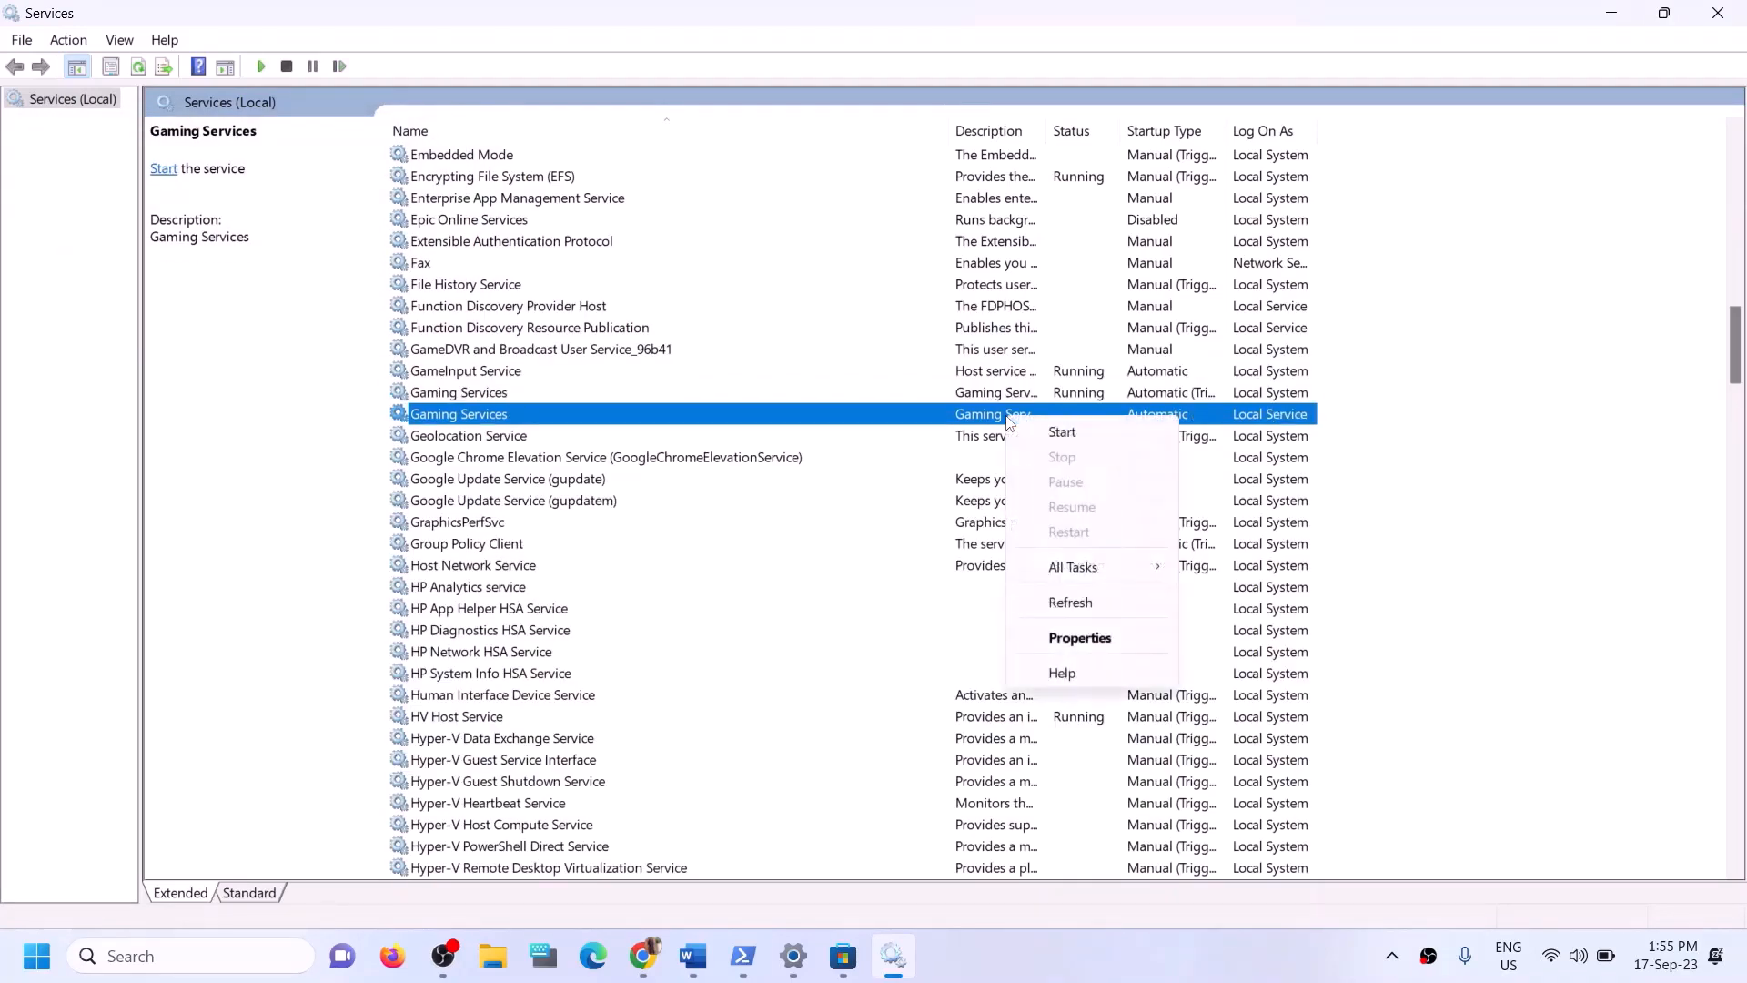
click(1067, 431)
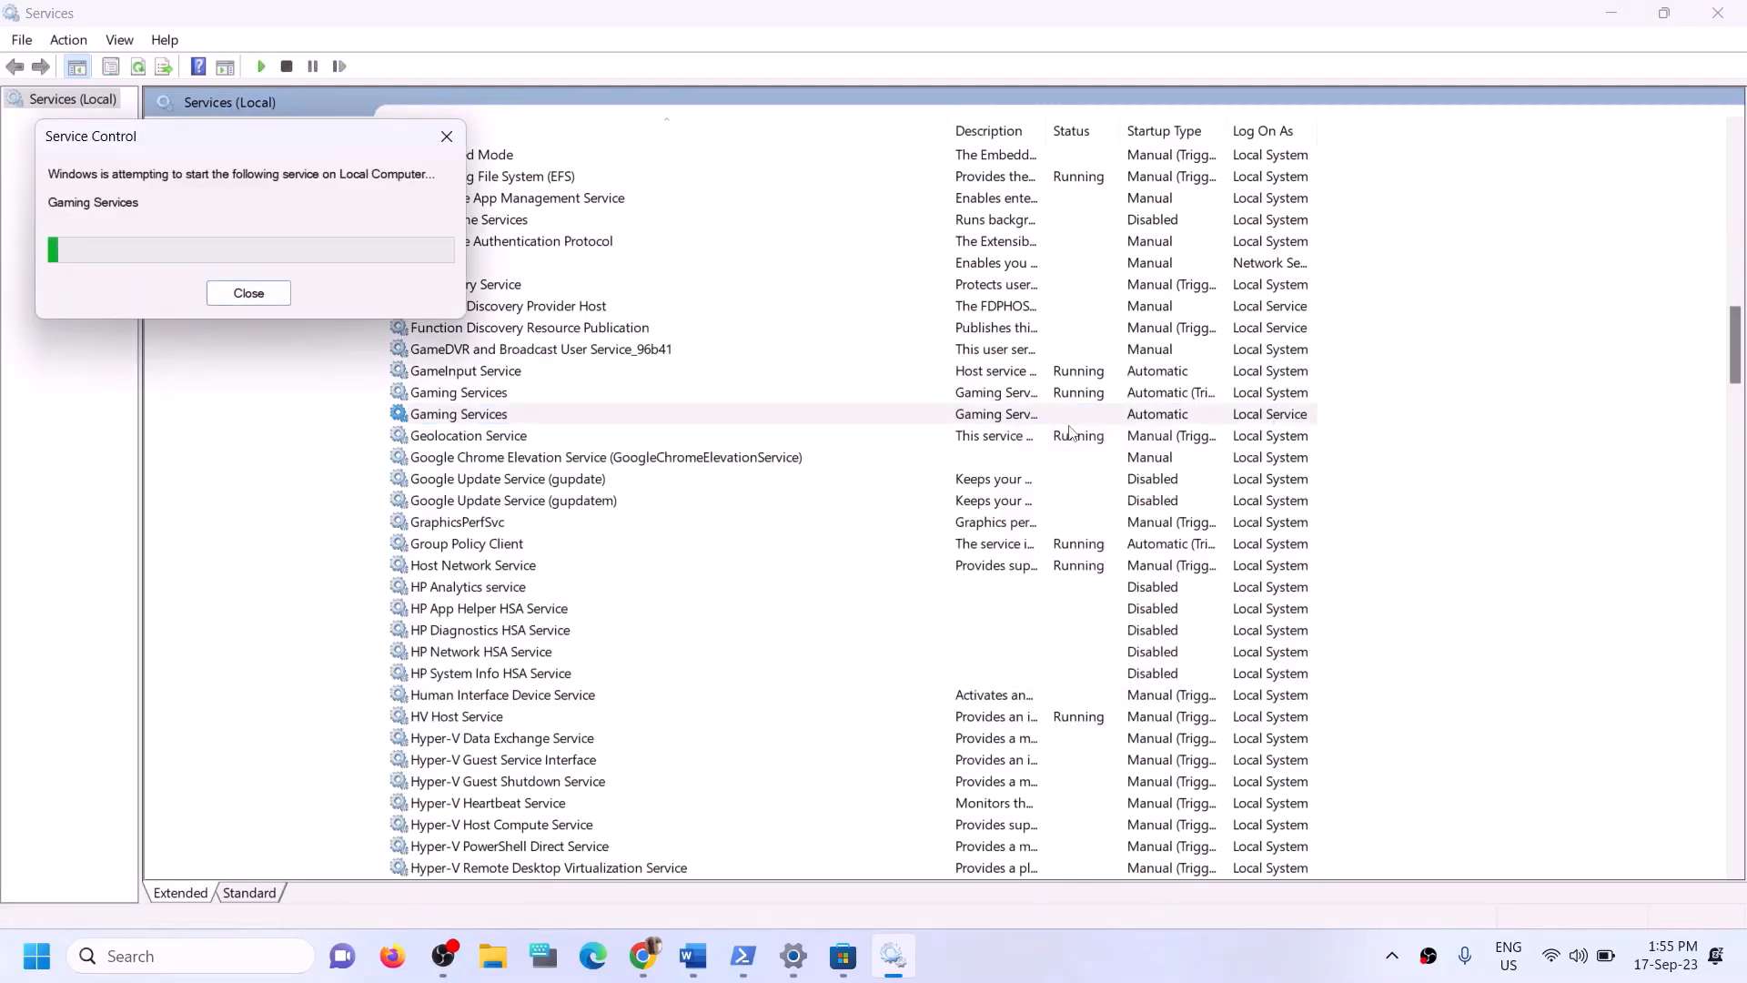
click(604, 392)
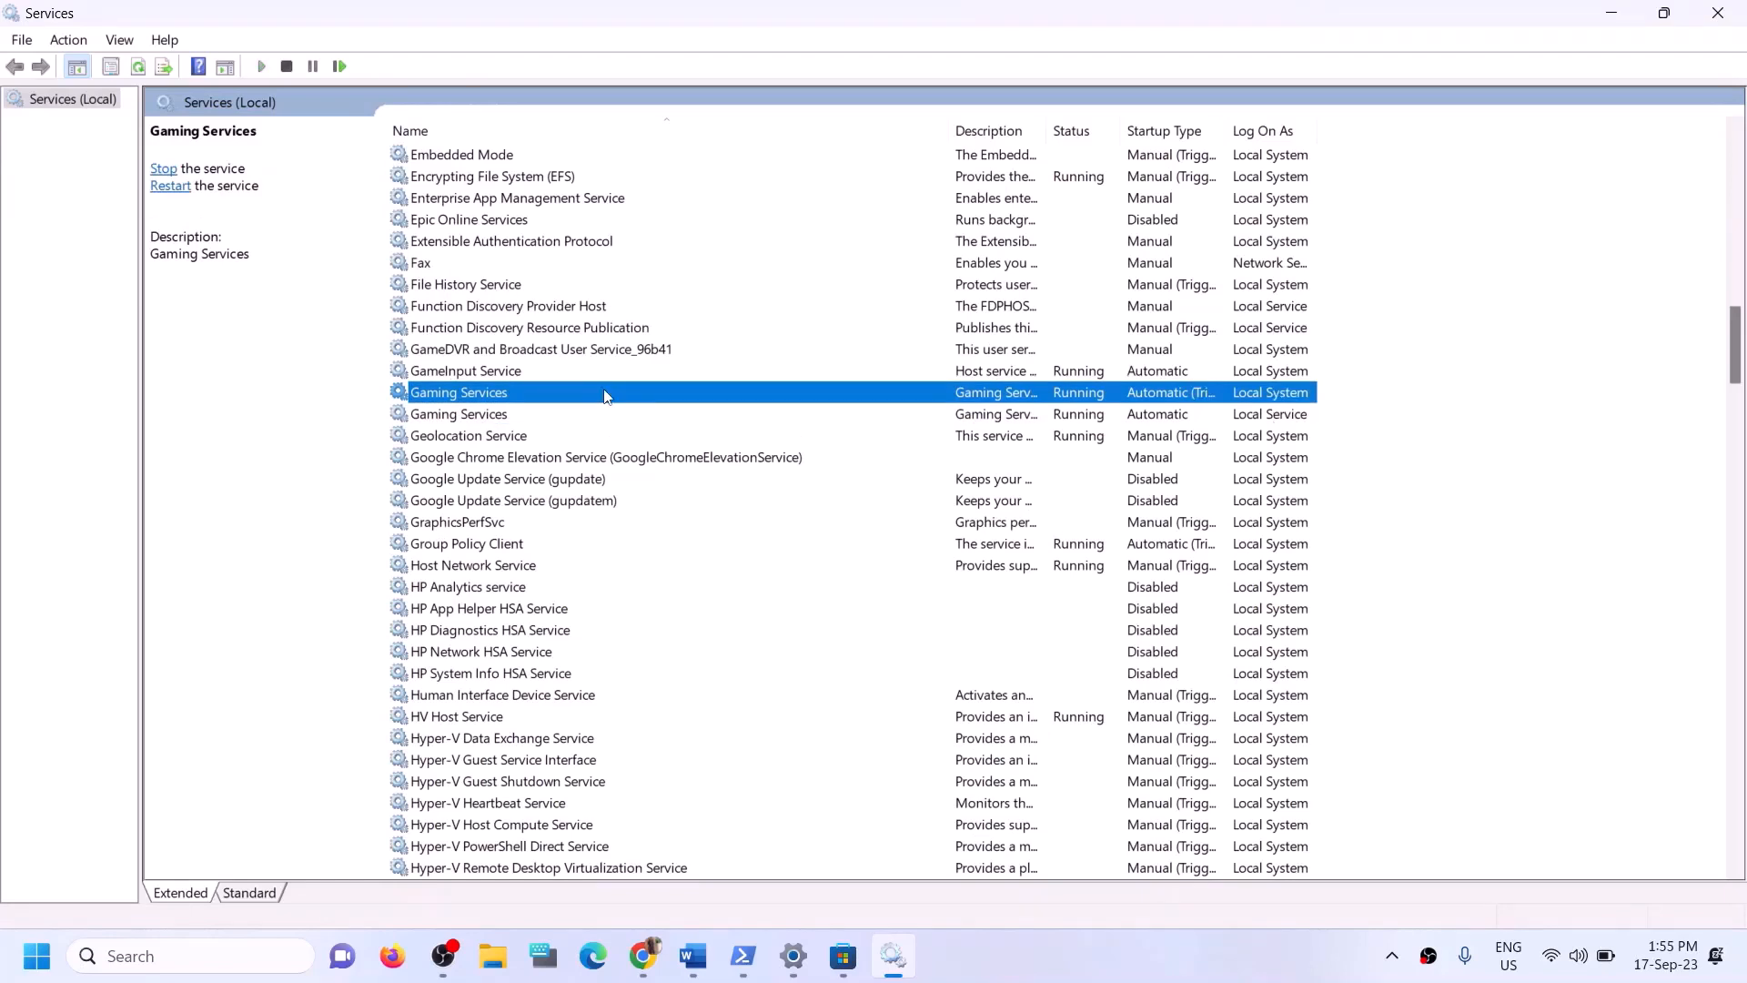
- Set the Microsoft Store Install Service's startup type to Automatic and confirm its properties
key(m)
click(531, 476)
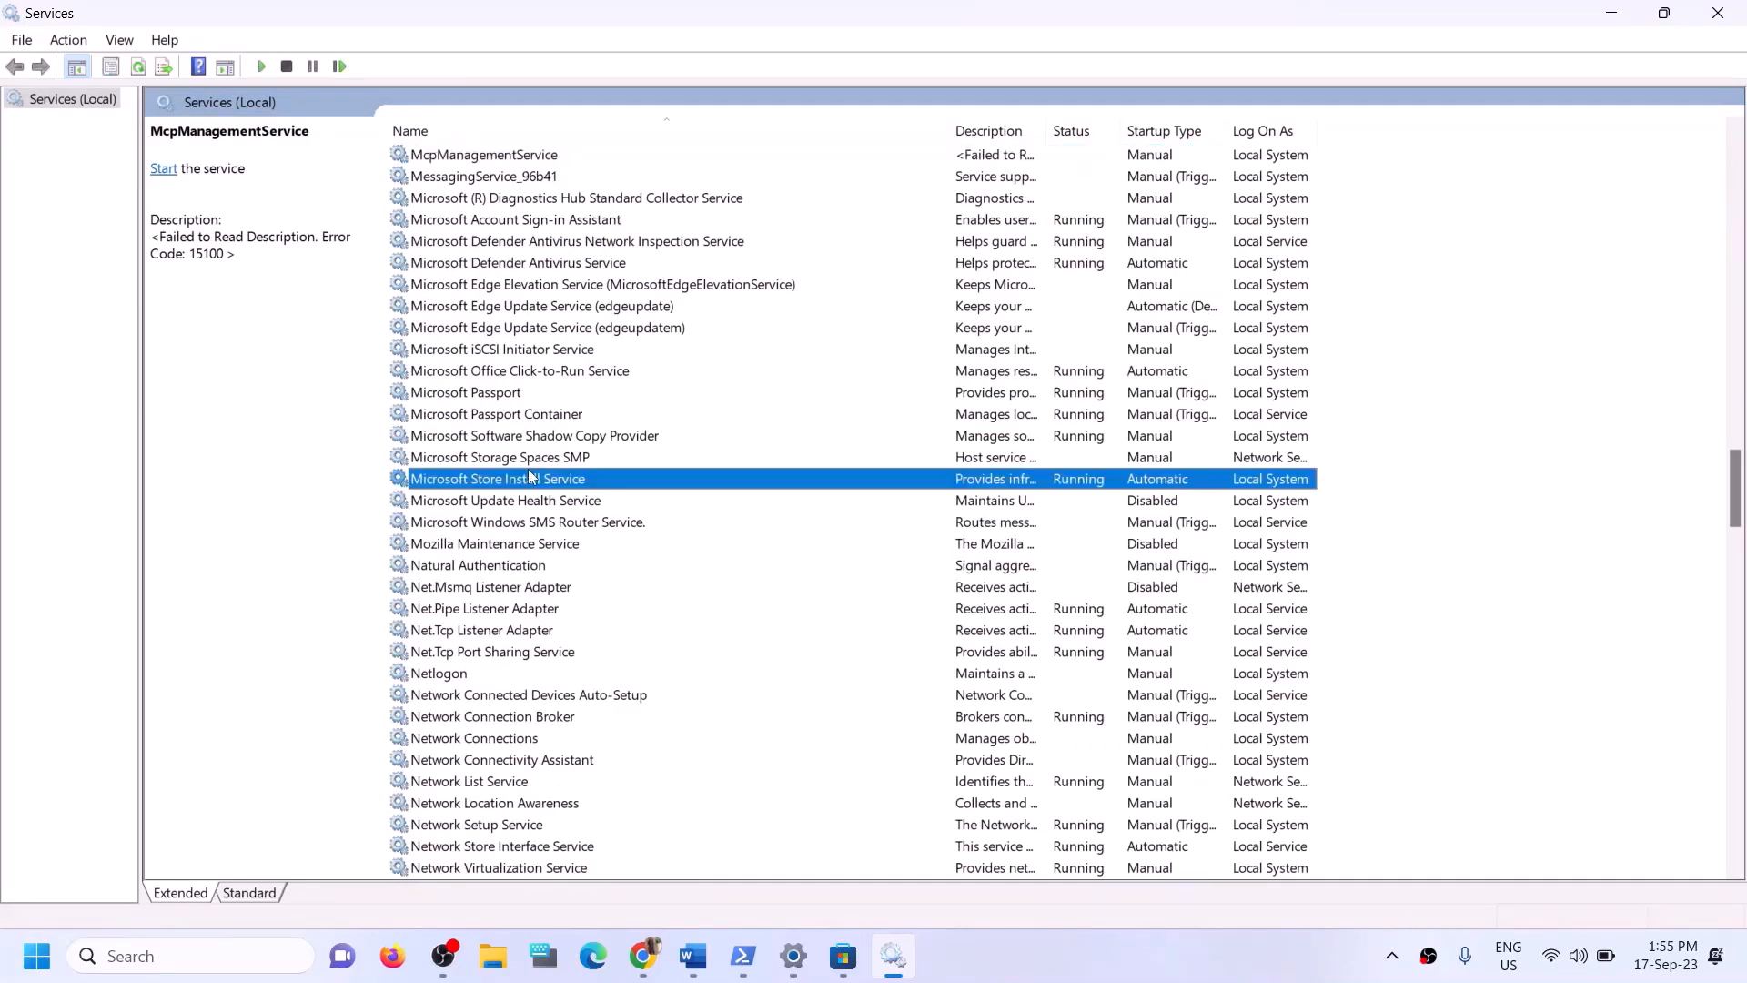
double_click(709, 487)
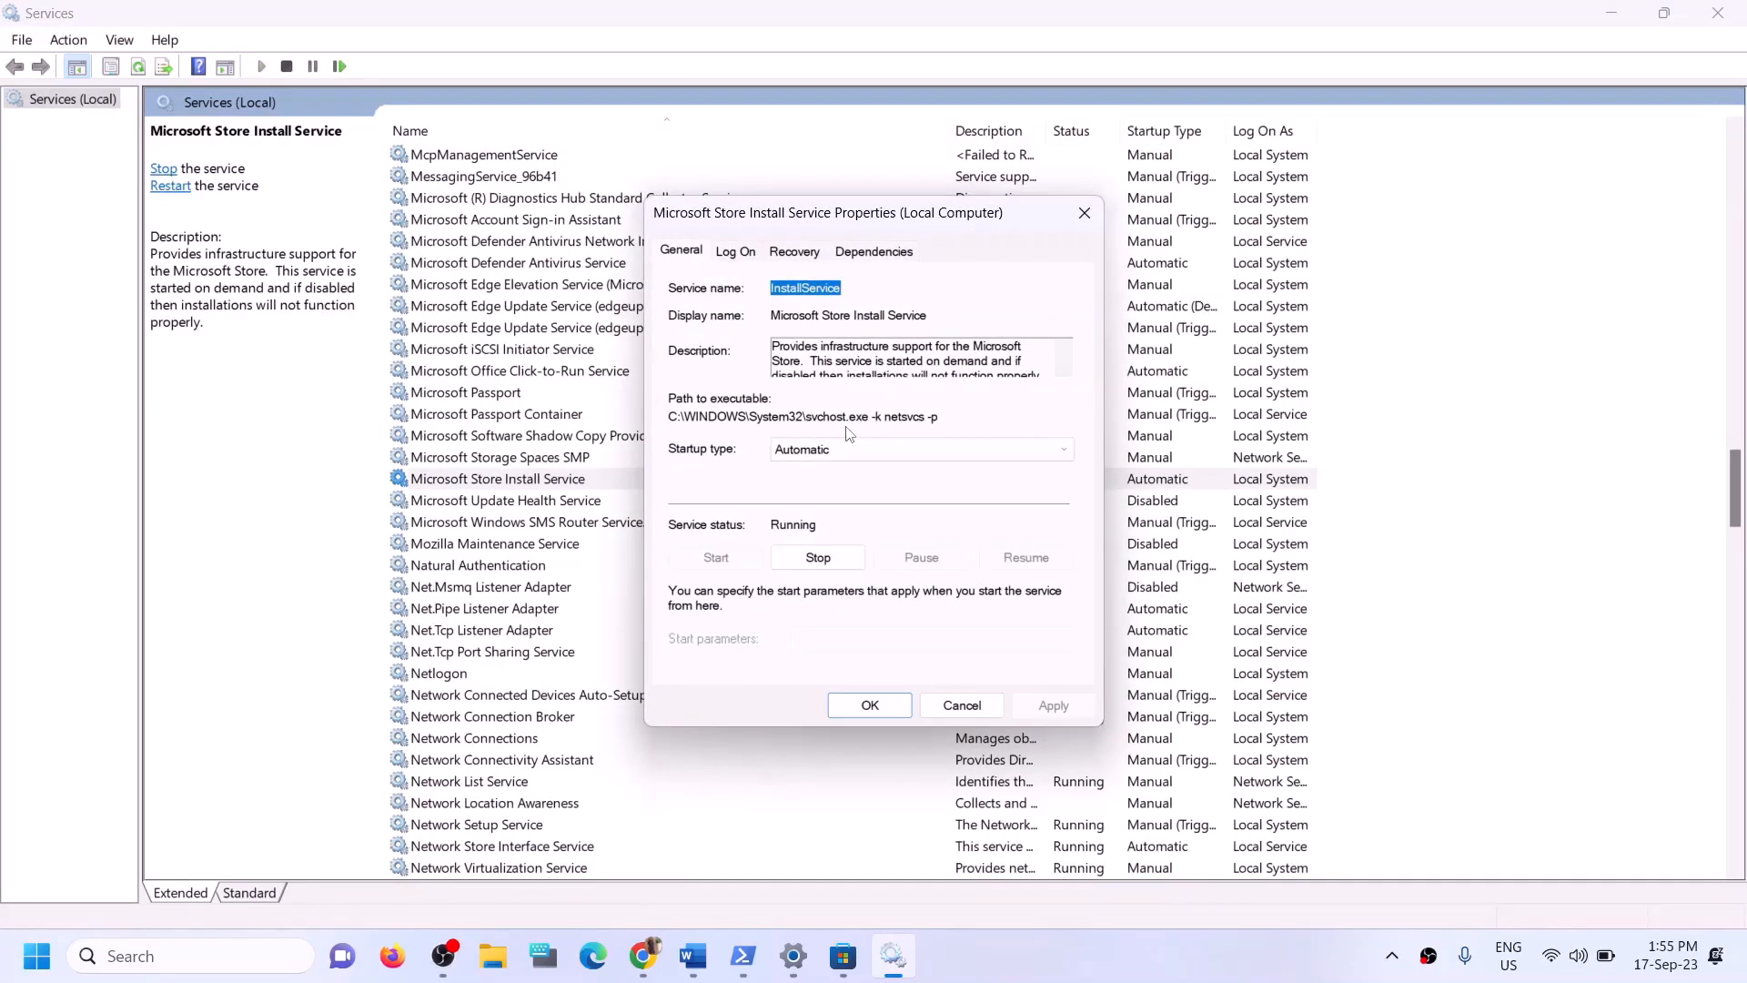
click(845, 449)
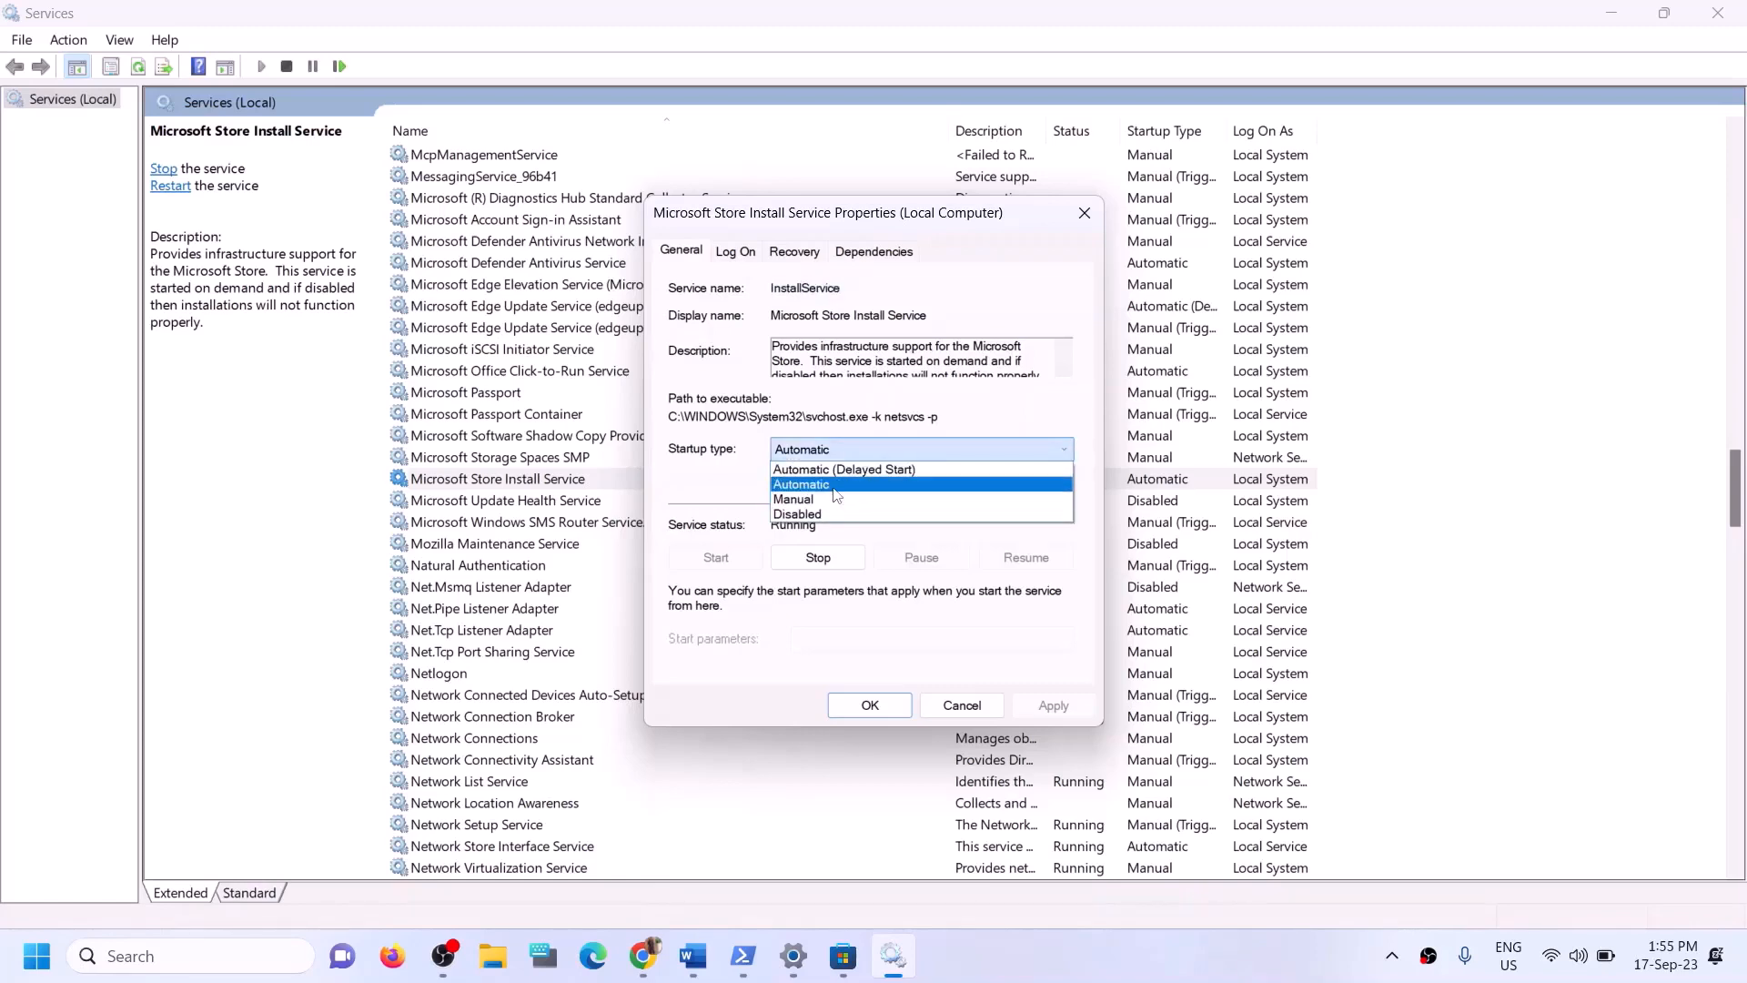
click(834, 489)
click(1038, 711)
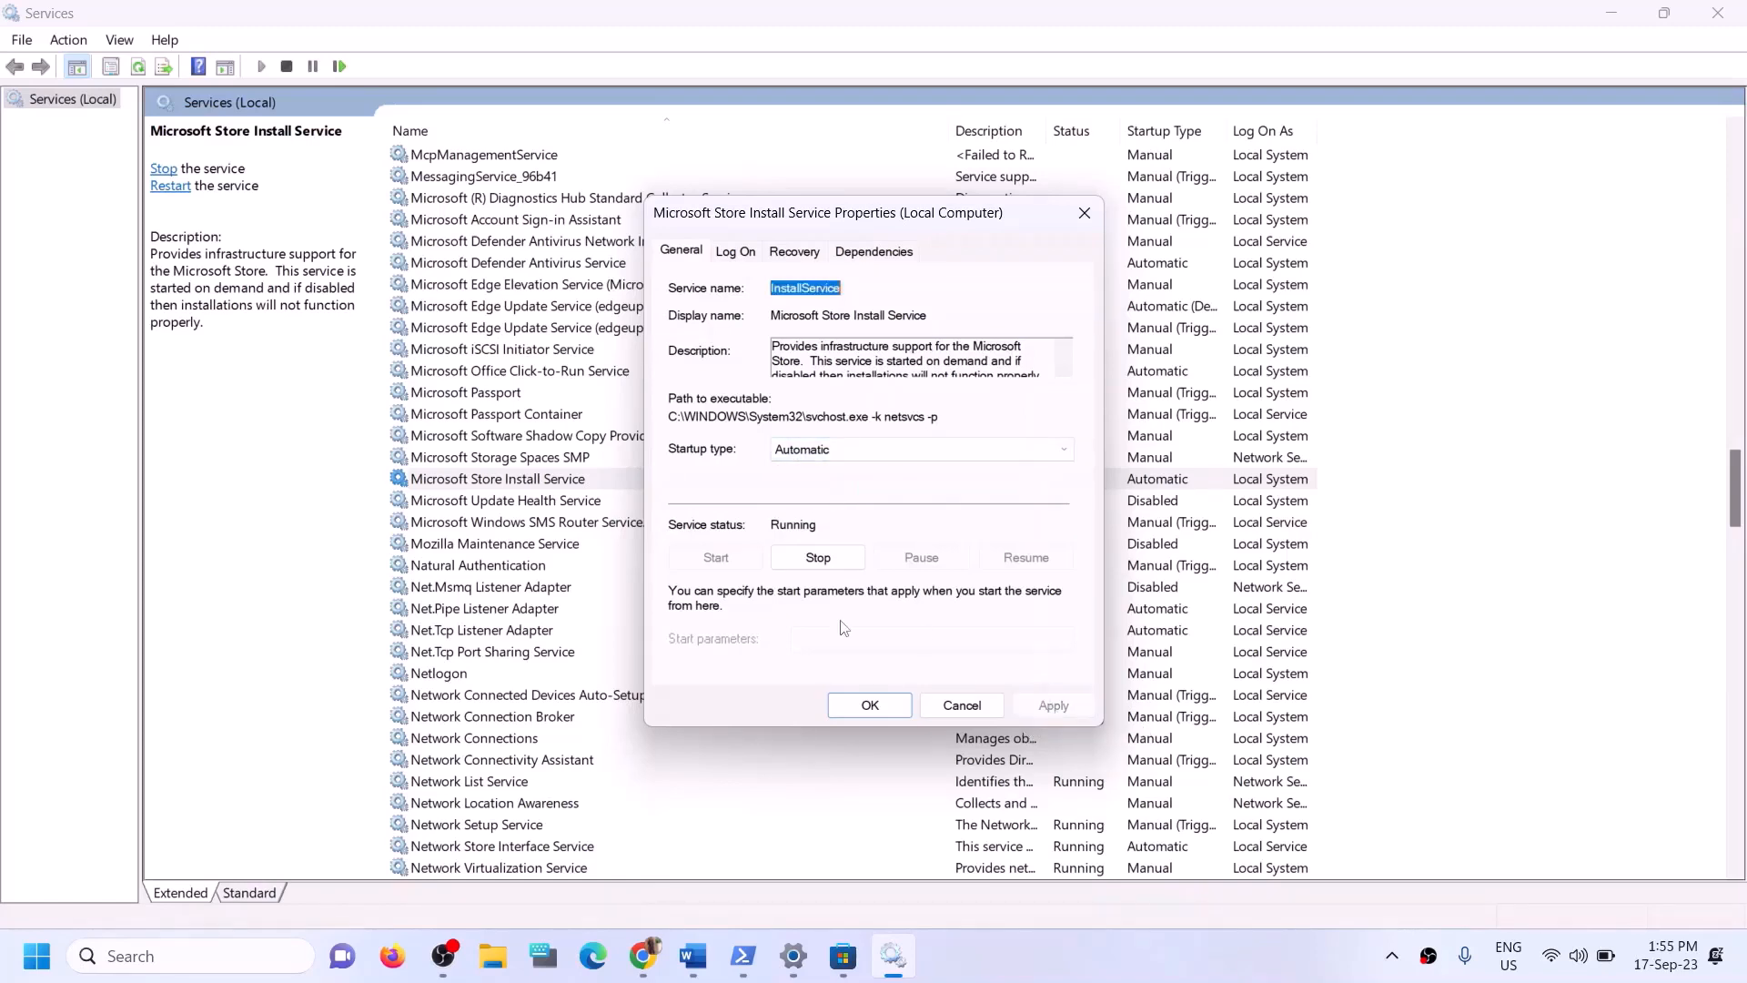
click(871, 706)
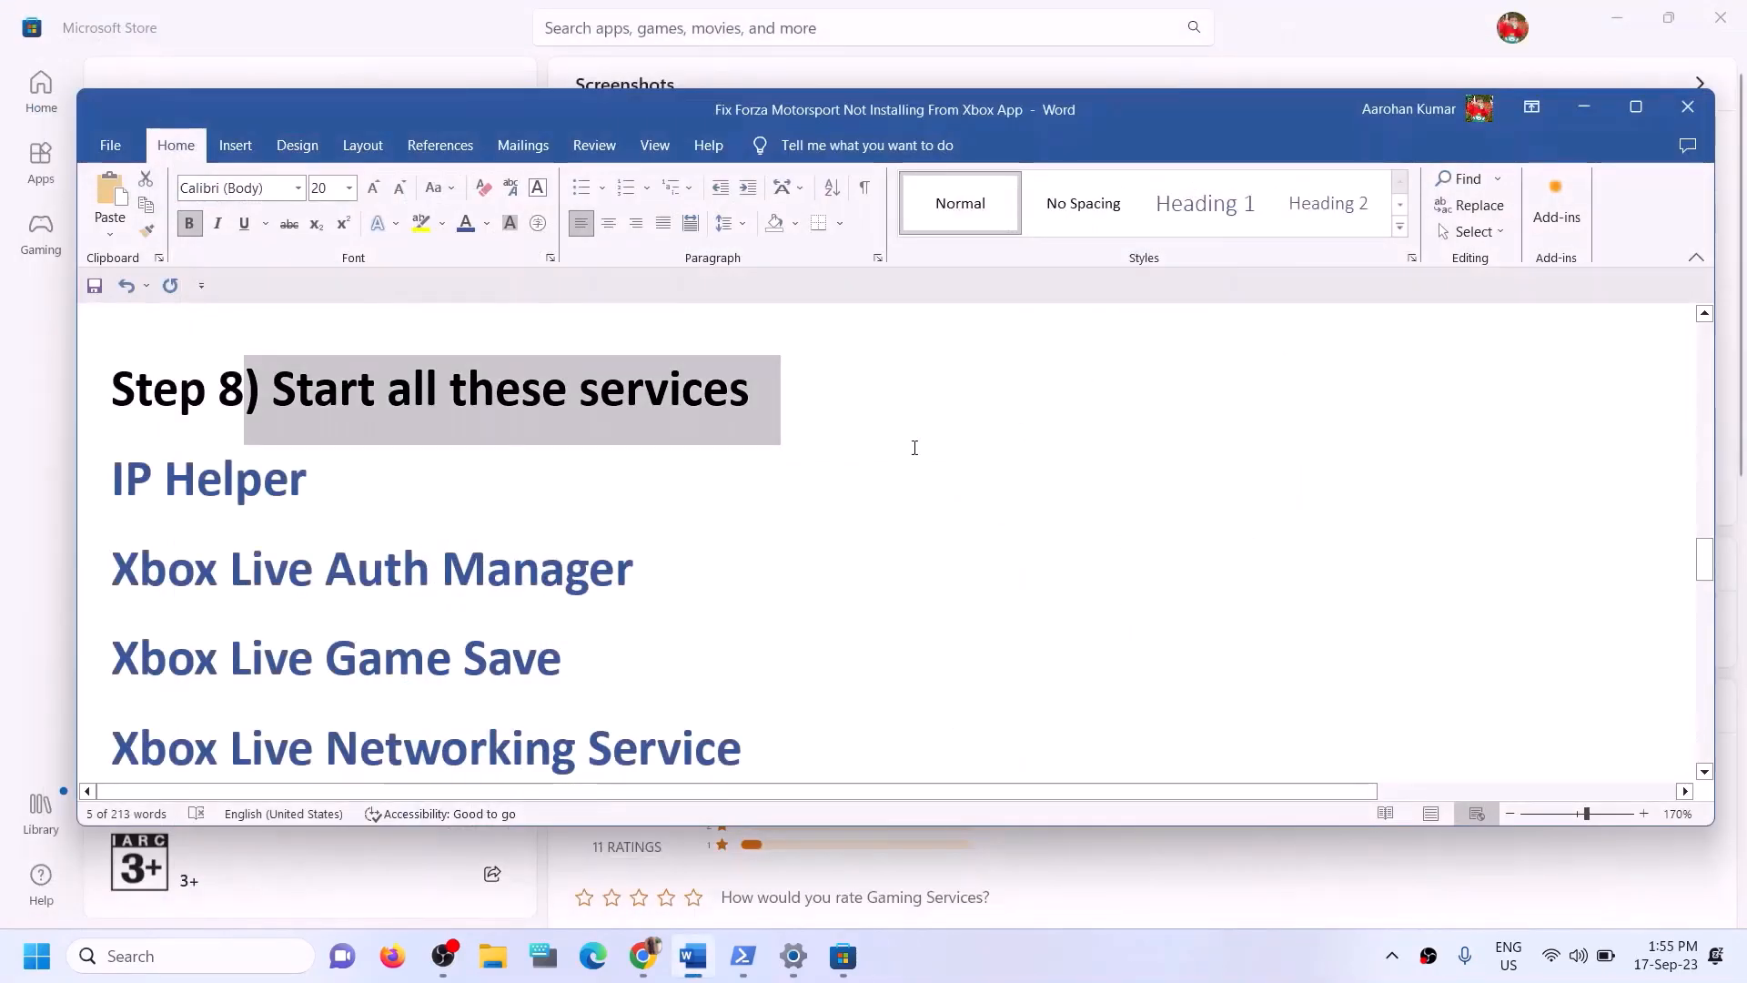
- Go through the remaining services and Step 9 in the Word guide, start a Windows Update check in Settings, and close Settings
scroll(570, 513, down, 7)
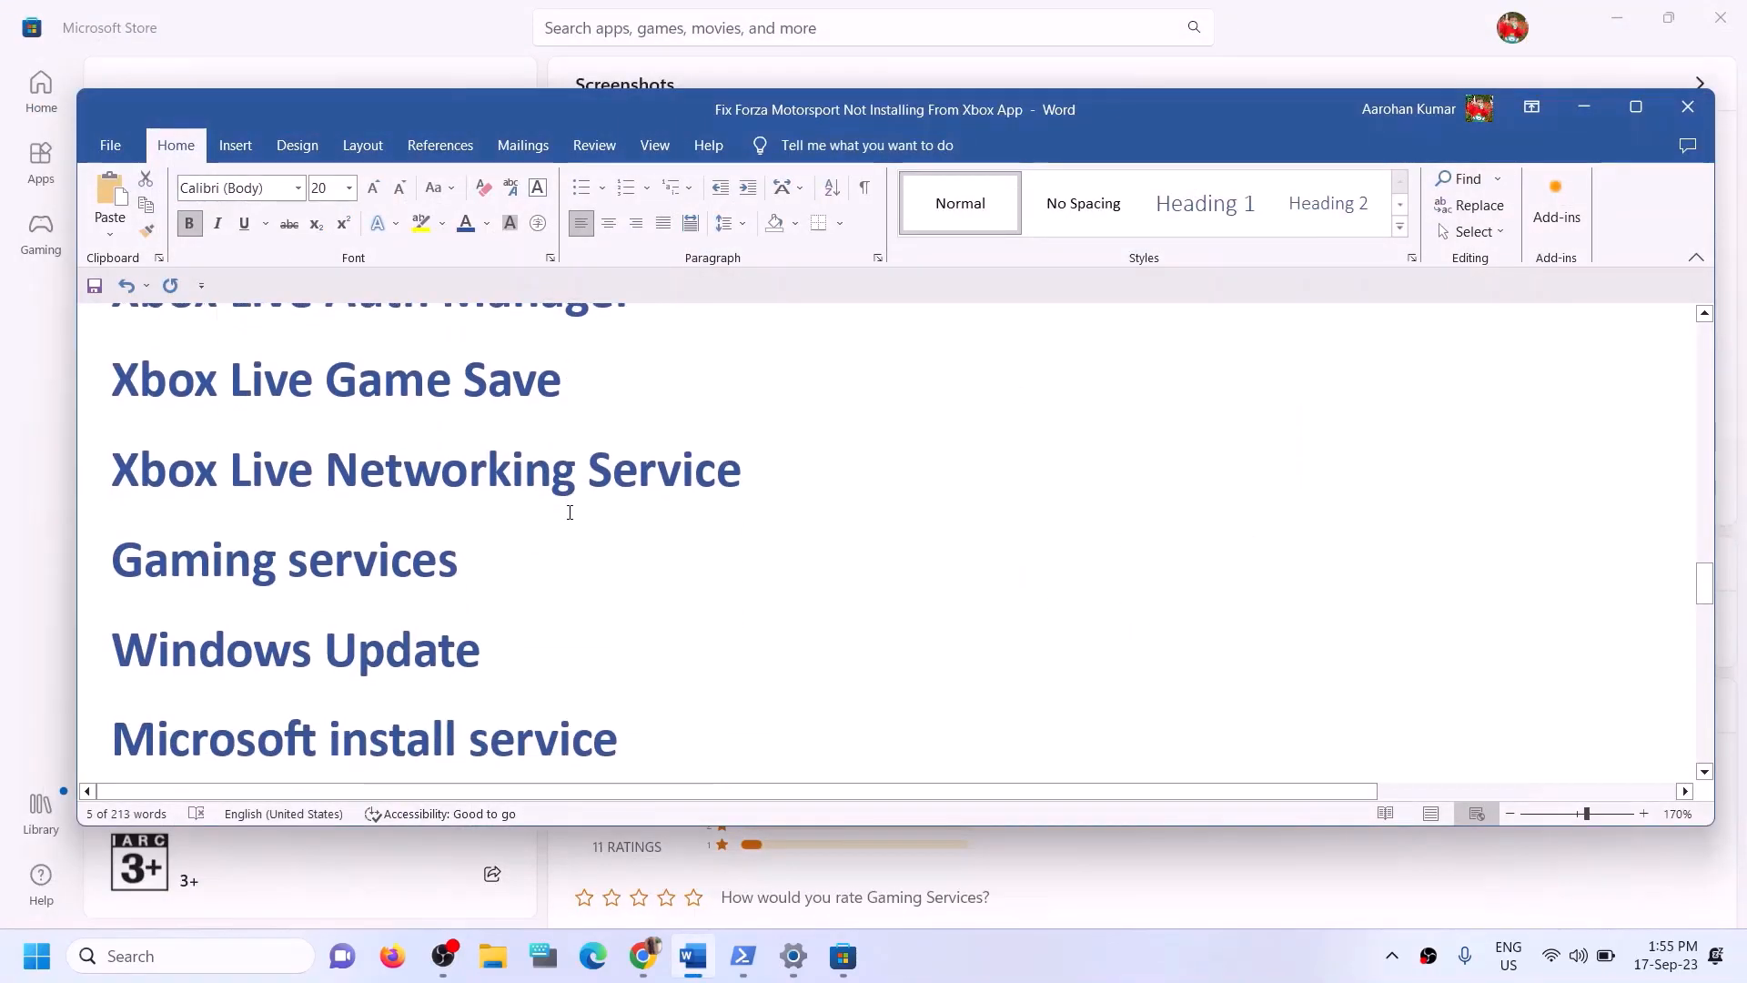
scroll(562, 513, up, 2)
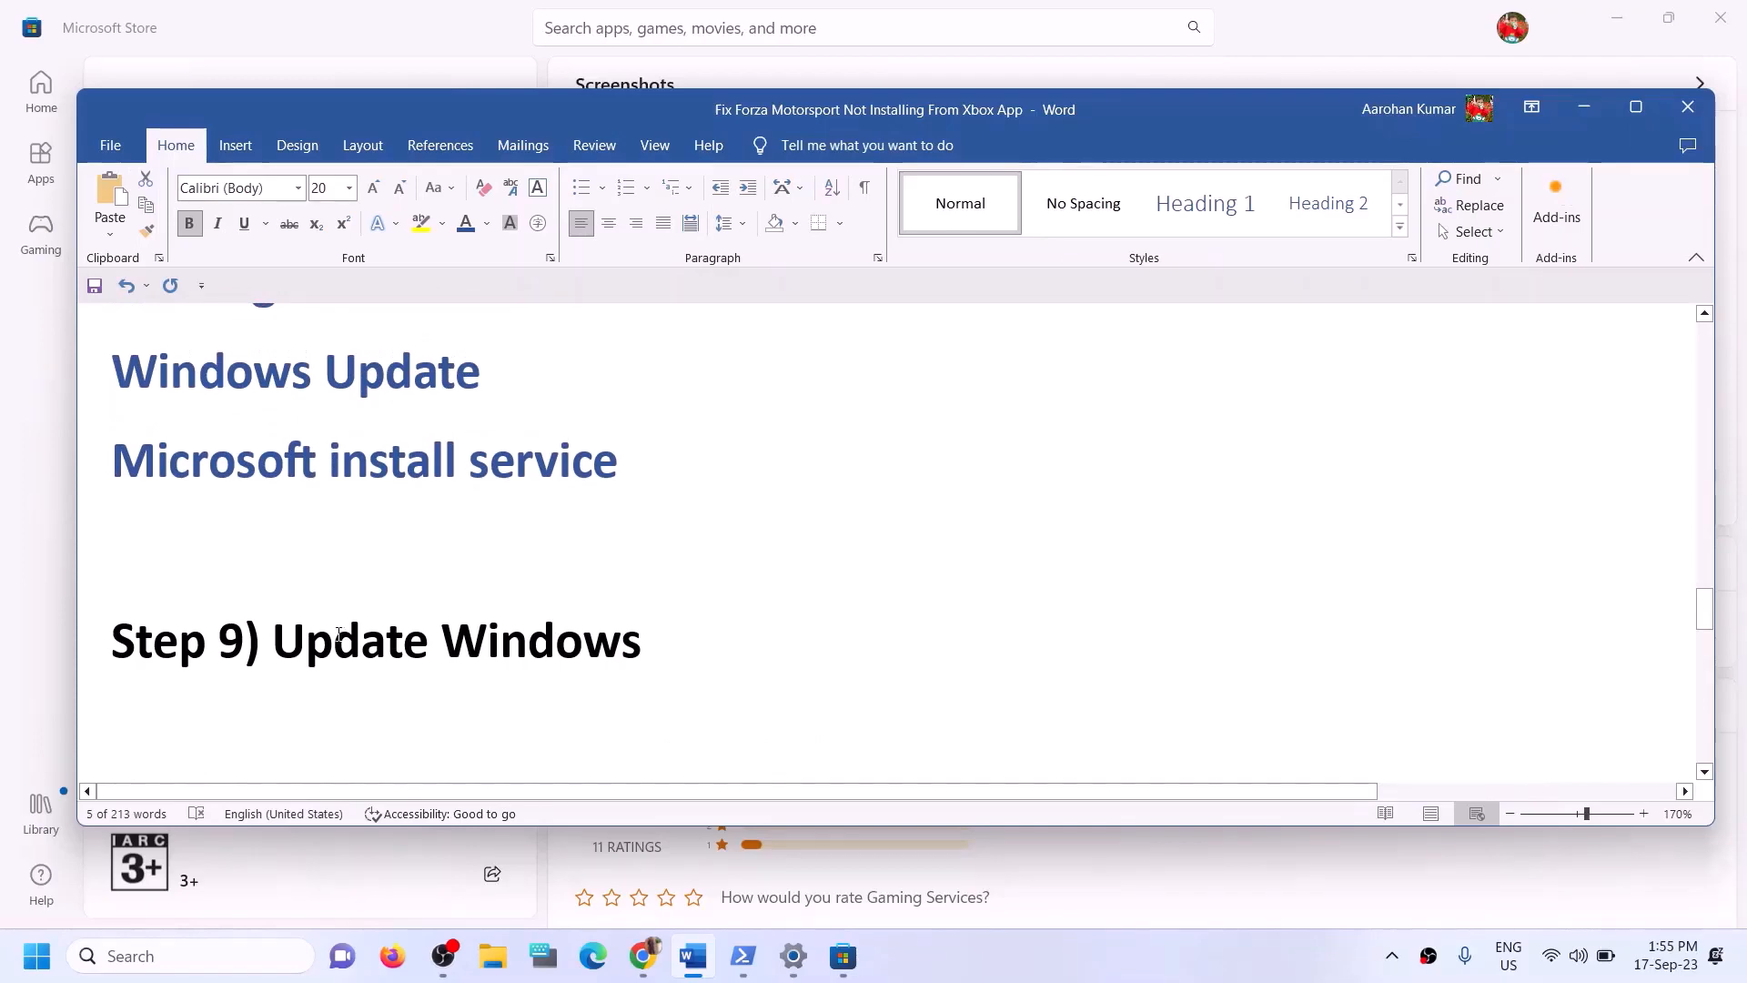
drag(273, 640, 792, 628)
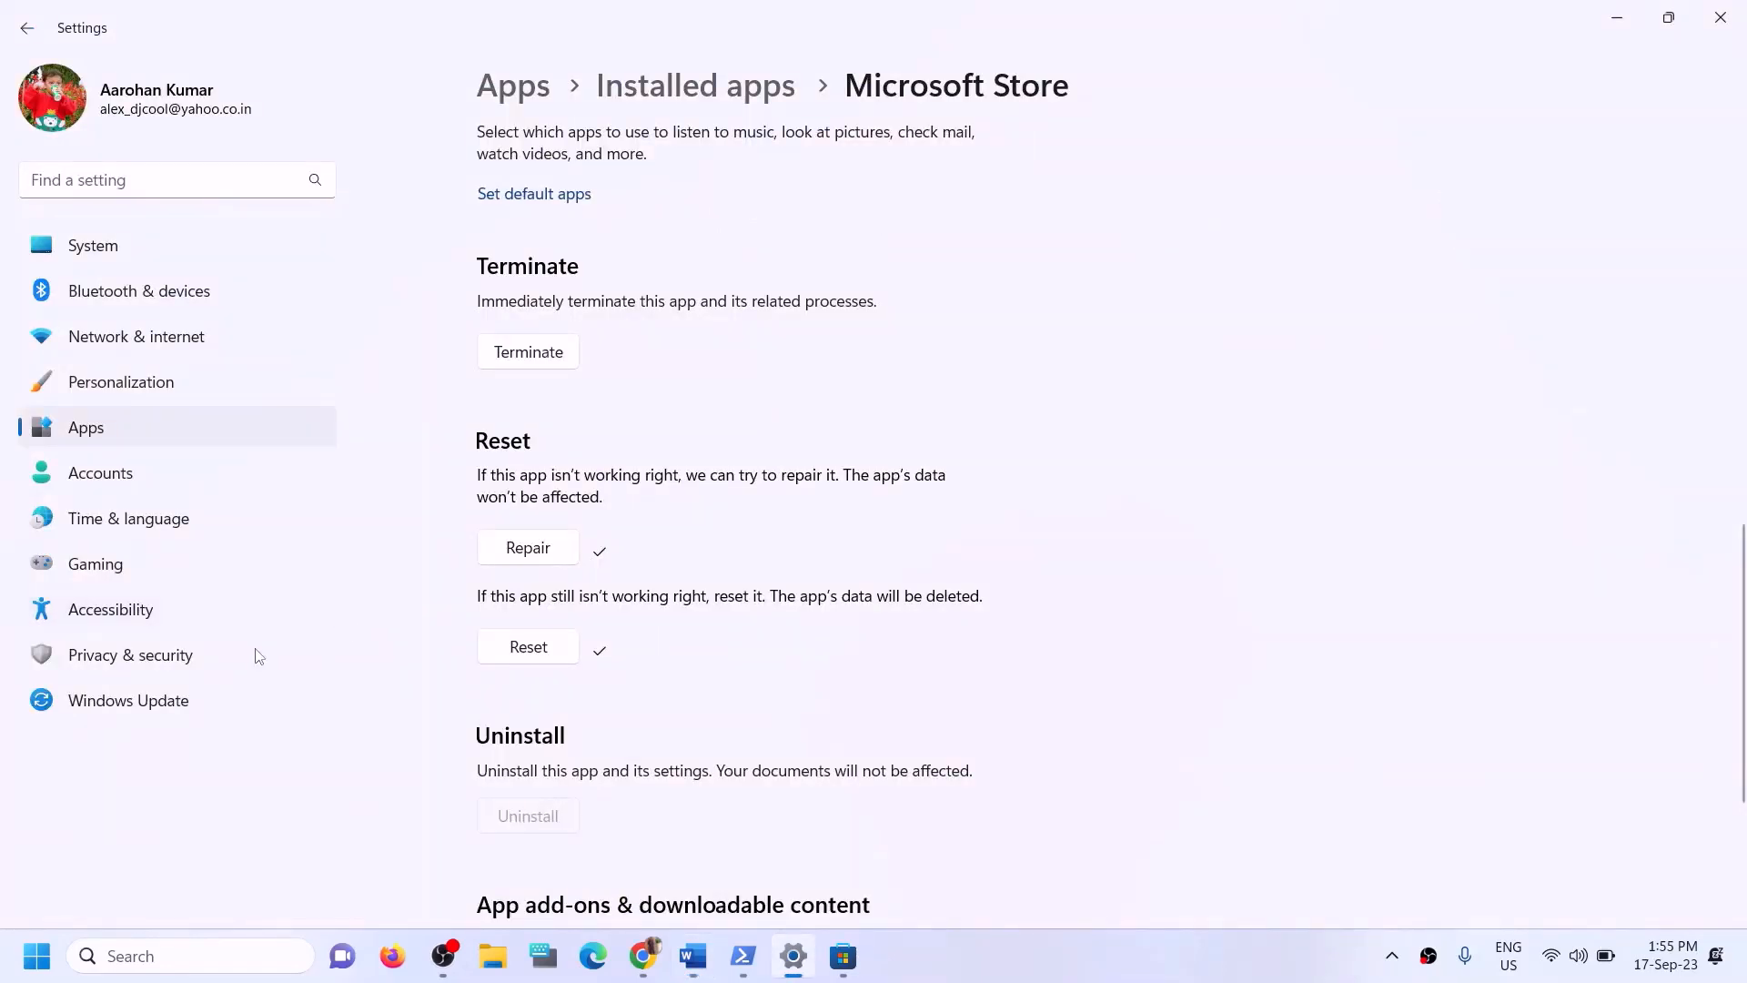
click(157, 700)
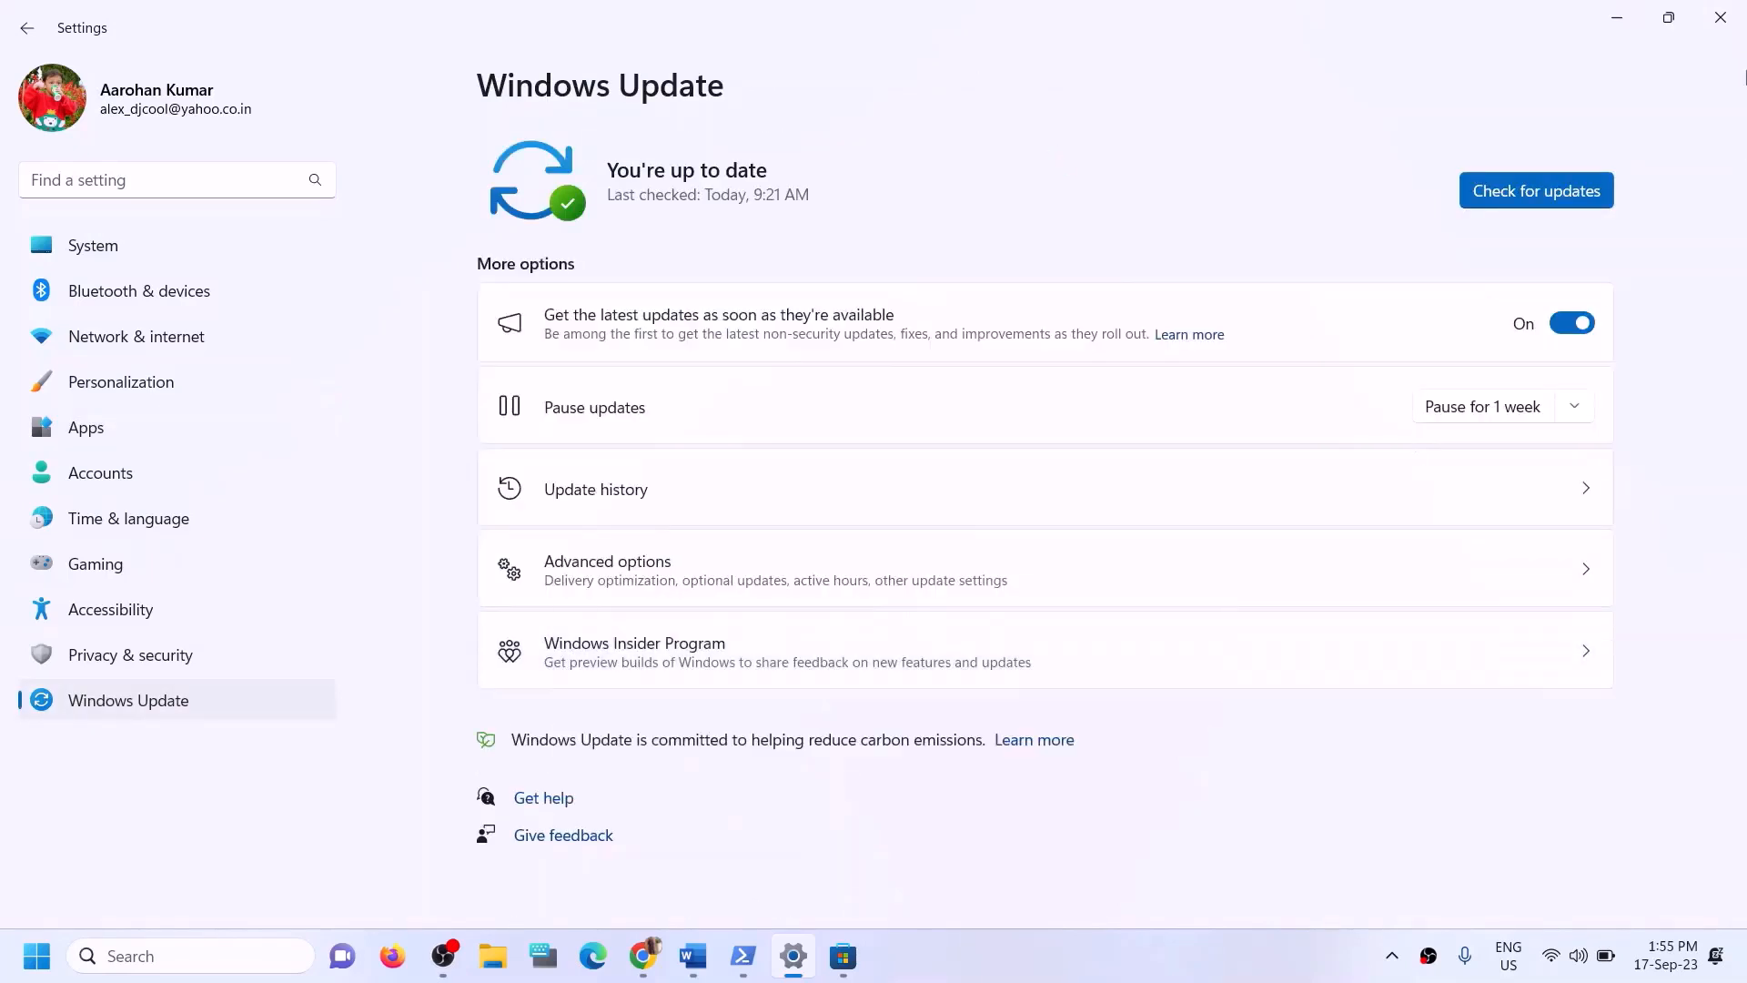
click(1541, 187)
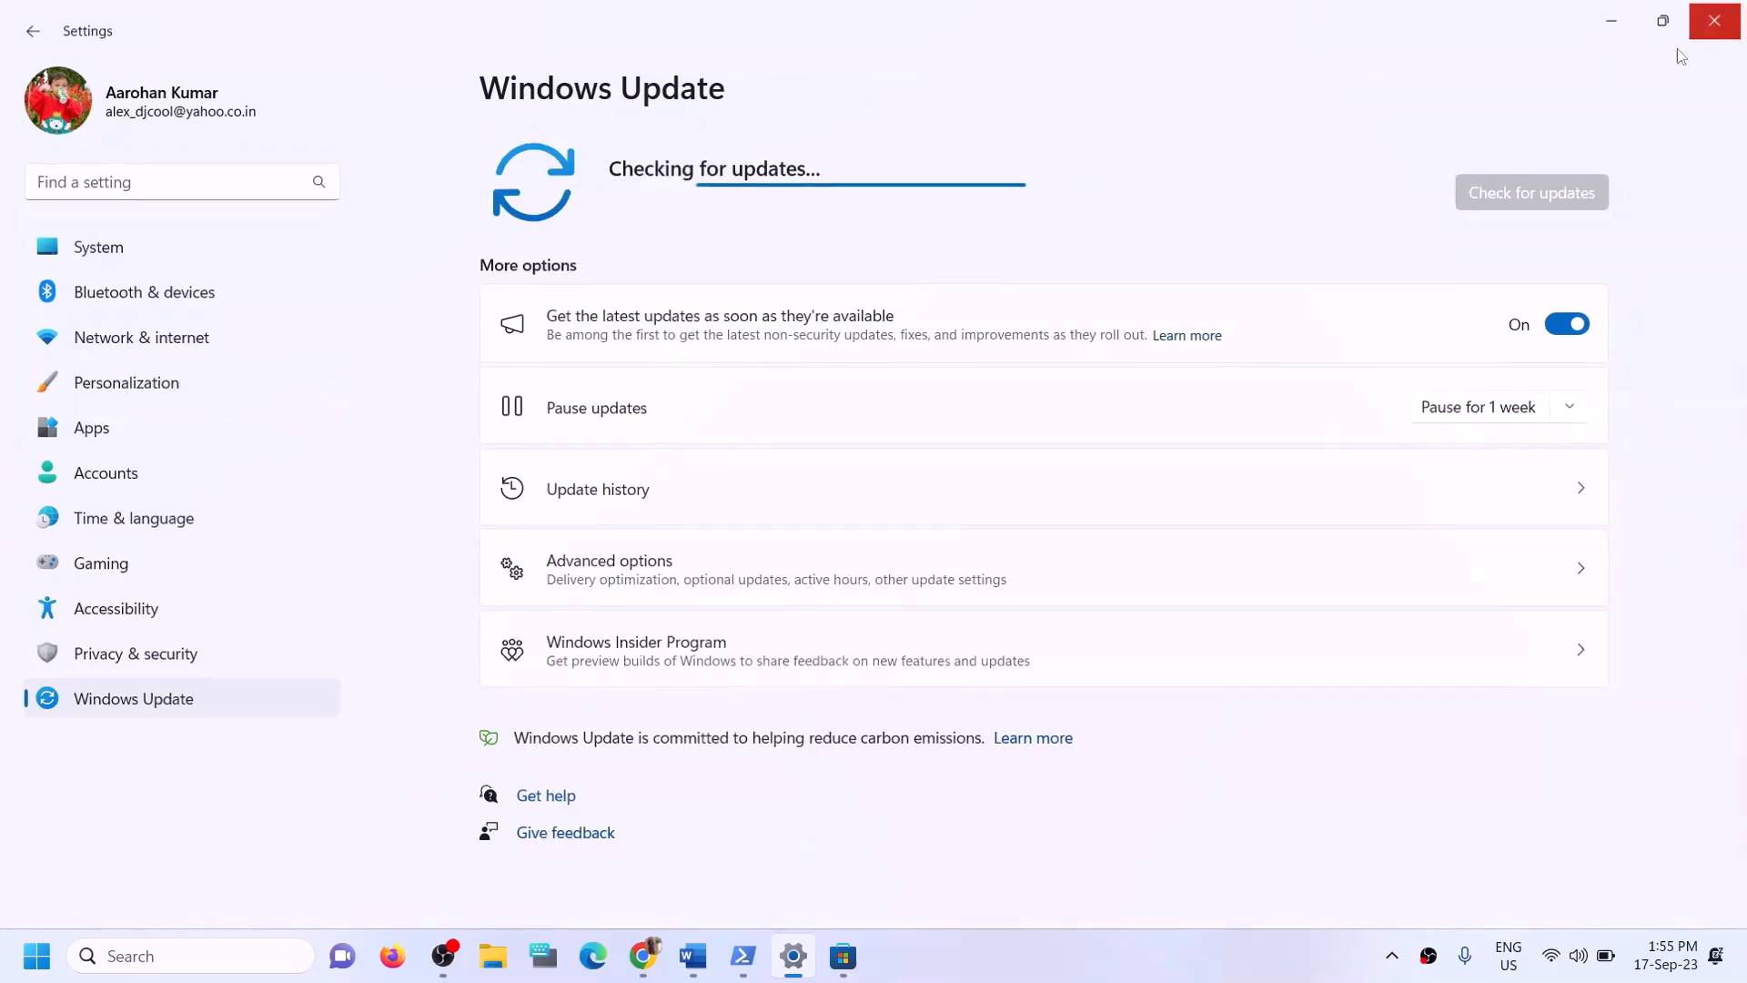
click(1721, 20)
- Copy the WSRESET command from Step 10 of the Word guide and run it through Windows search
scroll(485, 601, down, 3)
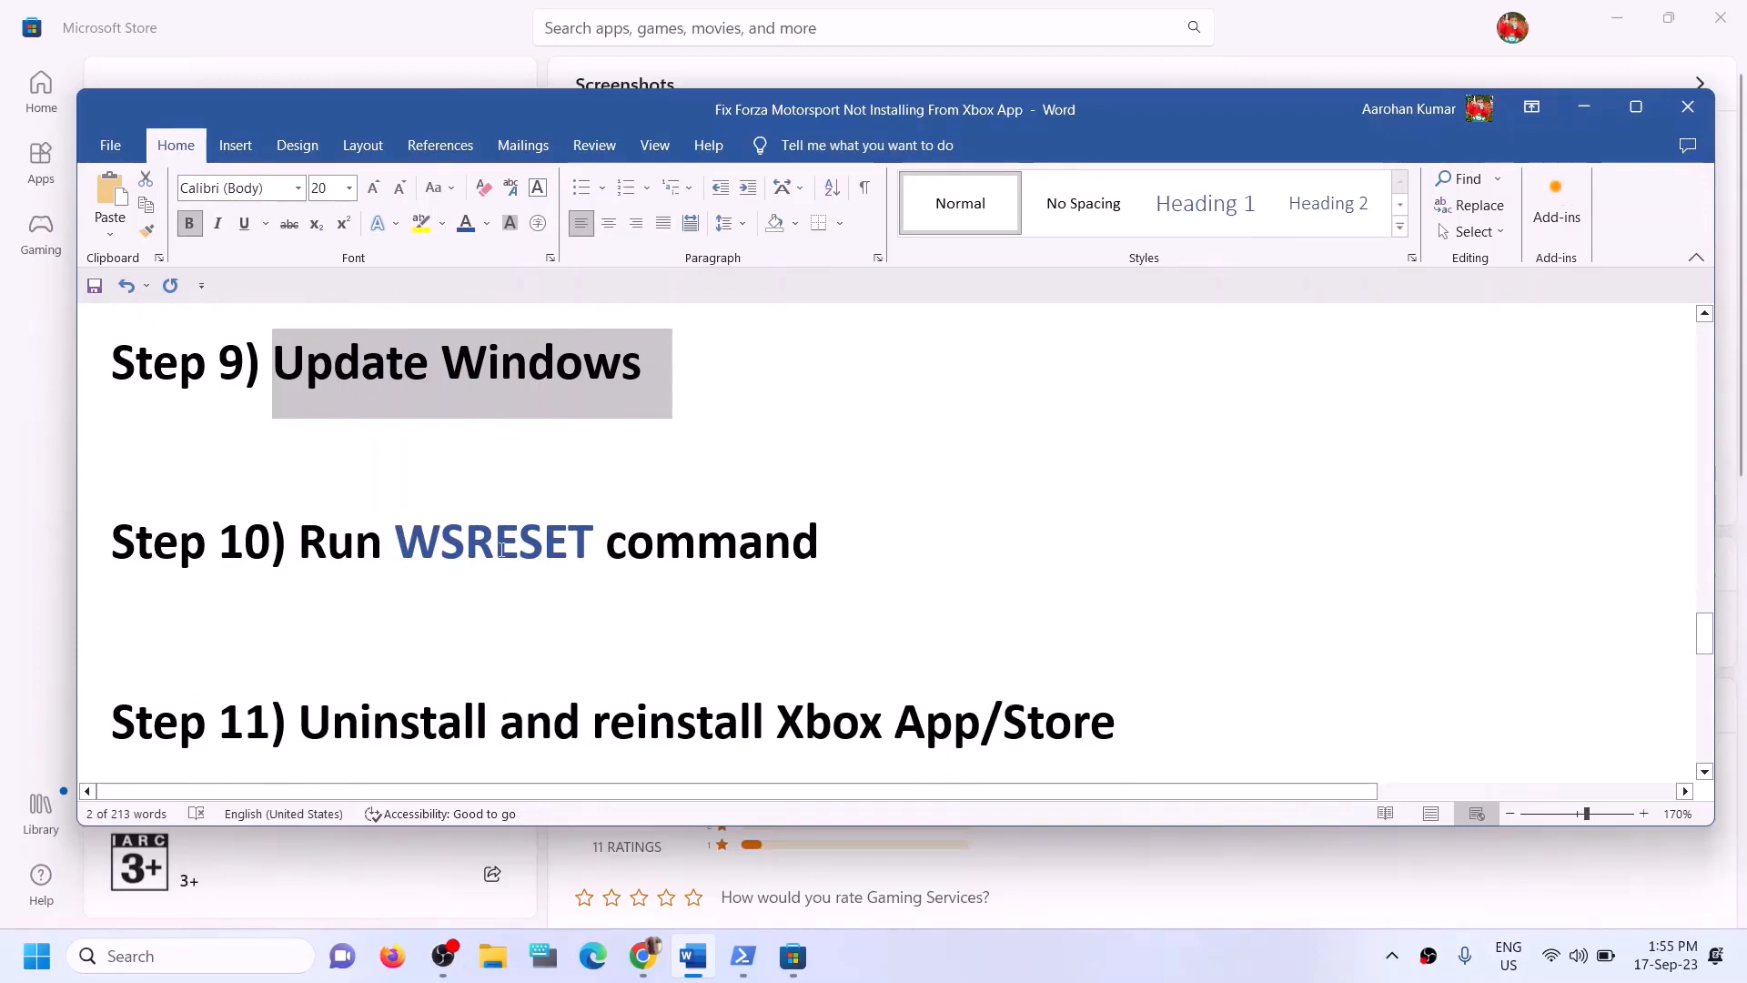
scroll(503, 541, up, 1)
double_click(500, 641)
key(ctrl+c)
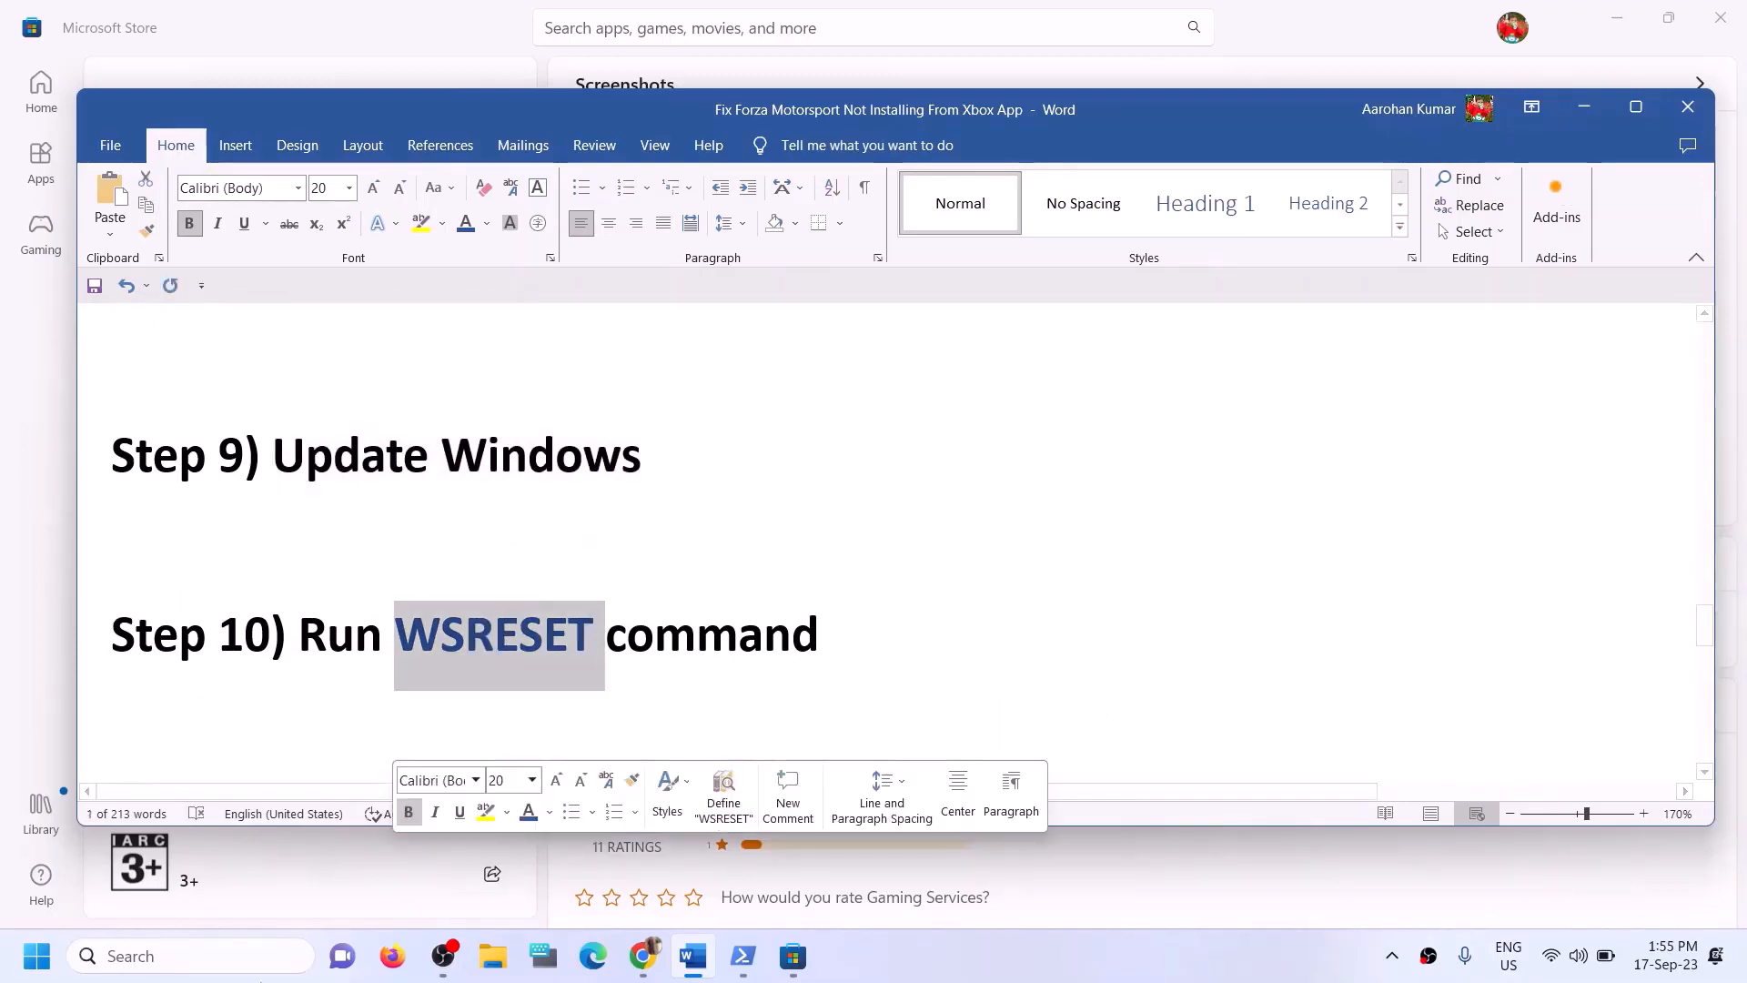
click(236, 970)
key(ctrl+v)
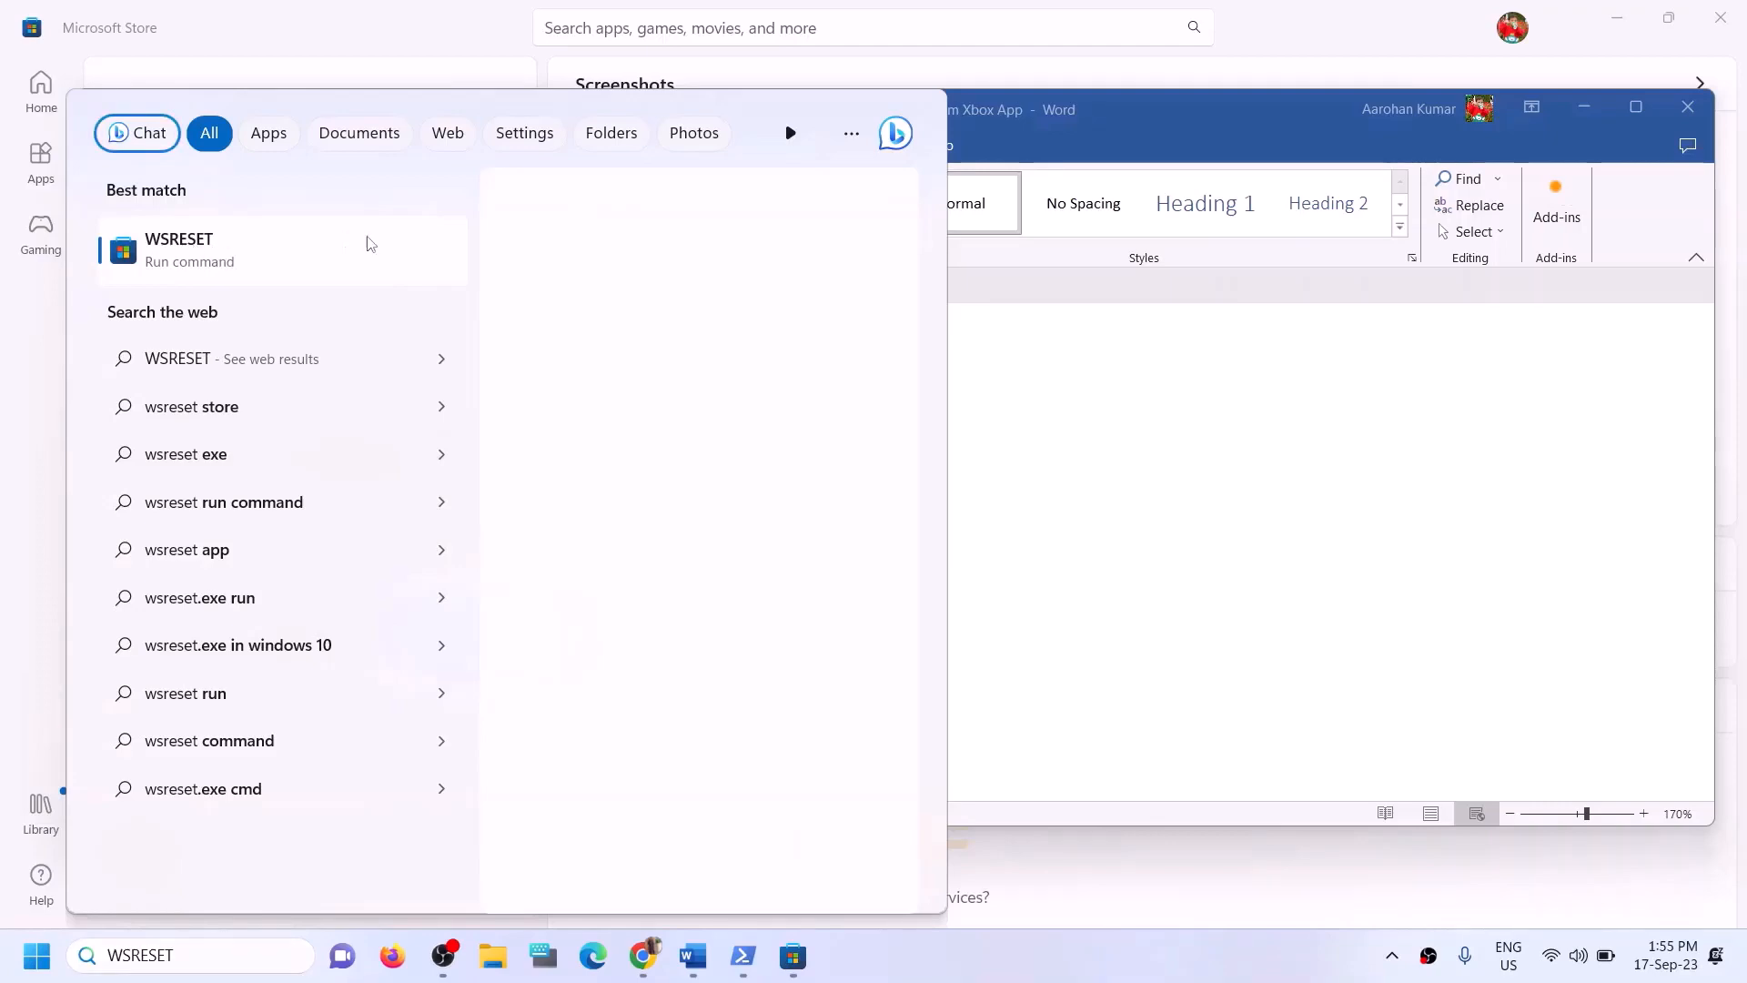
key(Return)
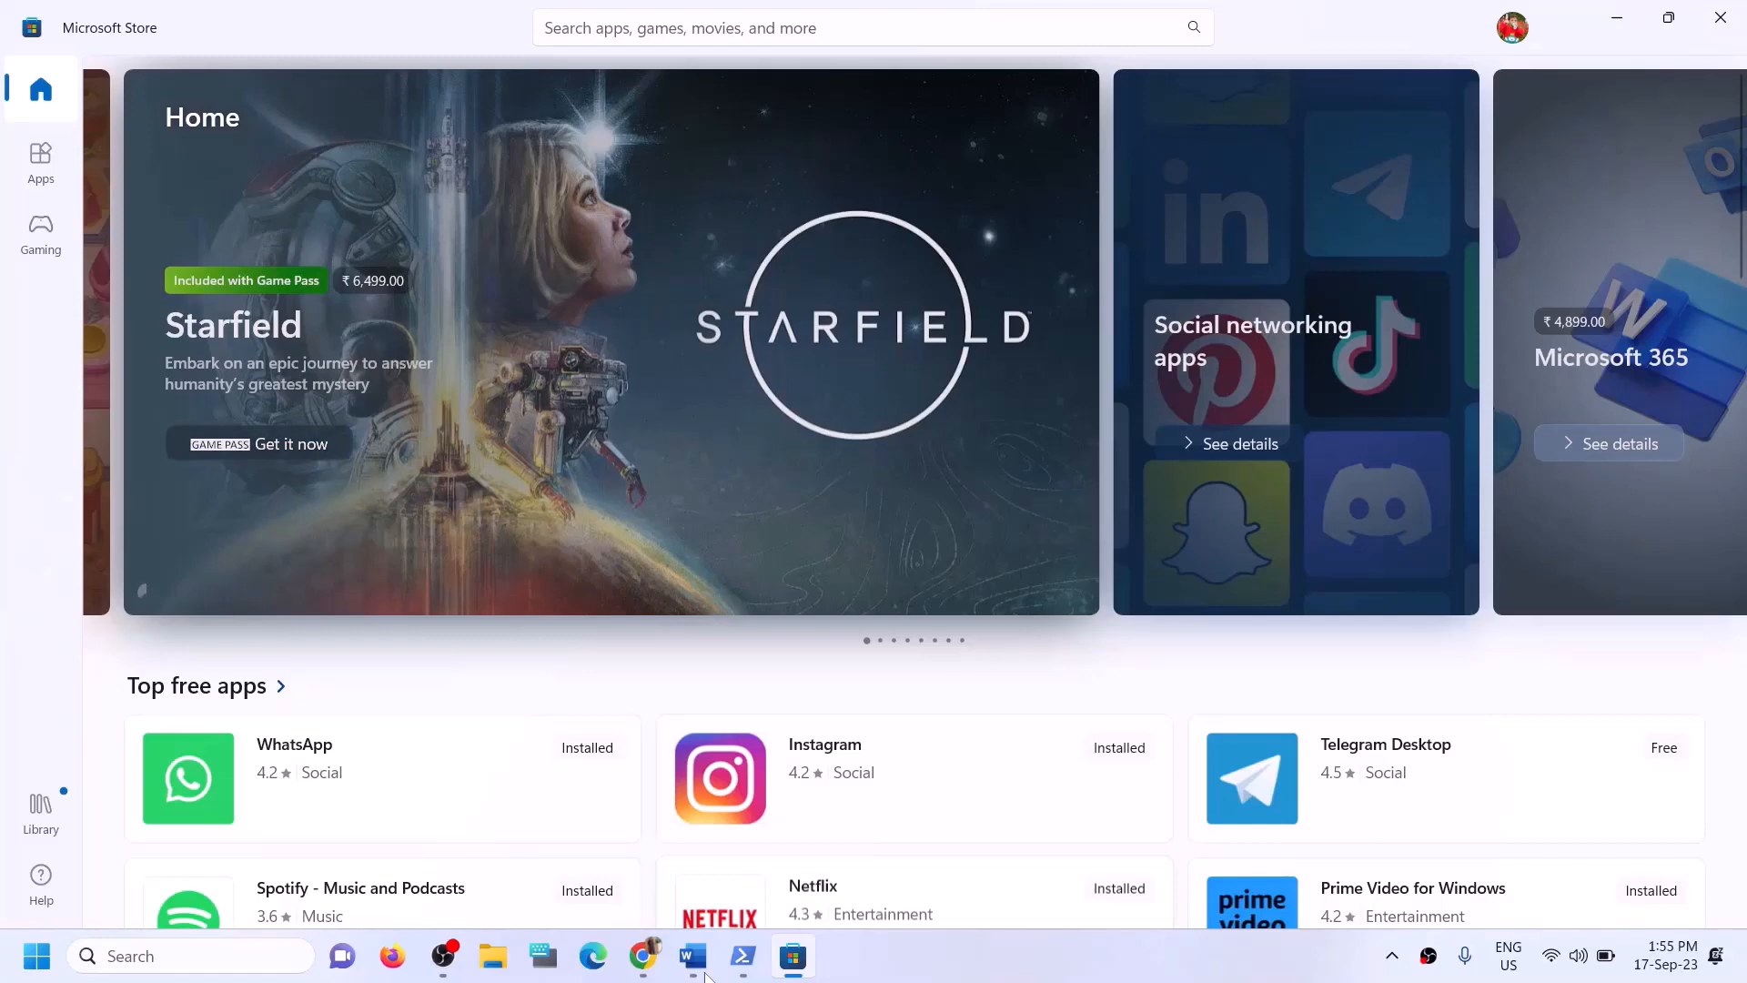
- Return to the Word guide and read Step 11 on uninstalling and reinstalling the Xbox app and Store
click(693, 955)
scroll(496, 659, down, 3)
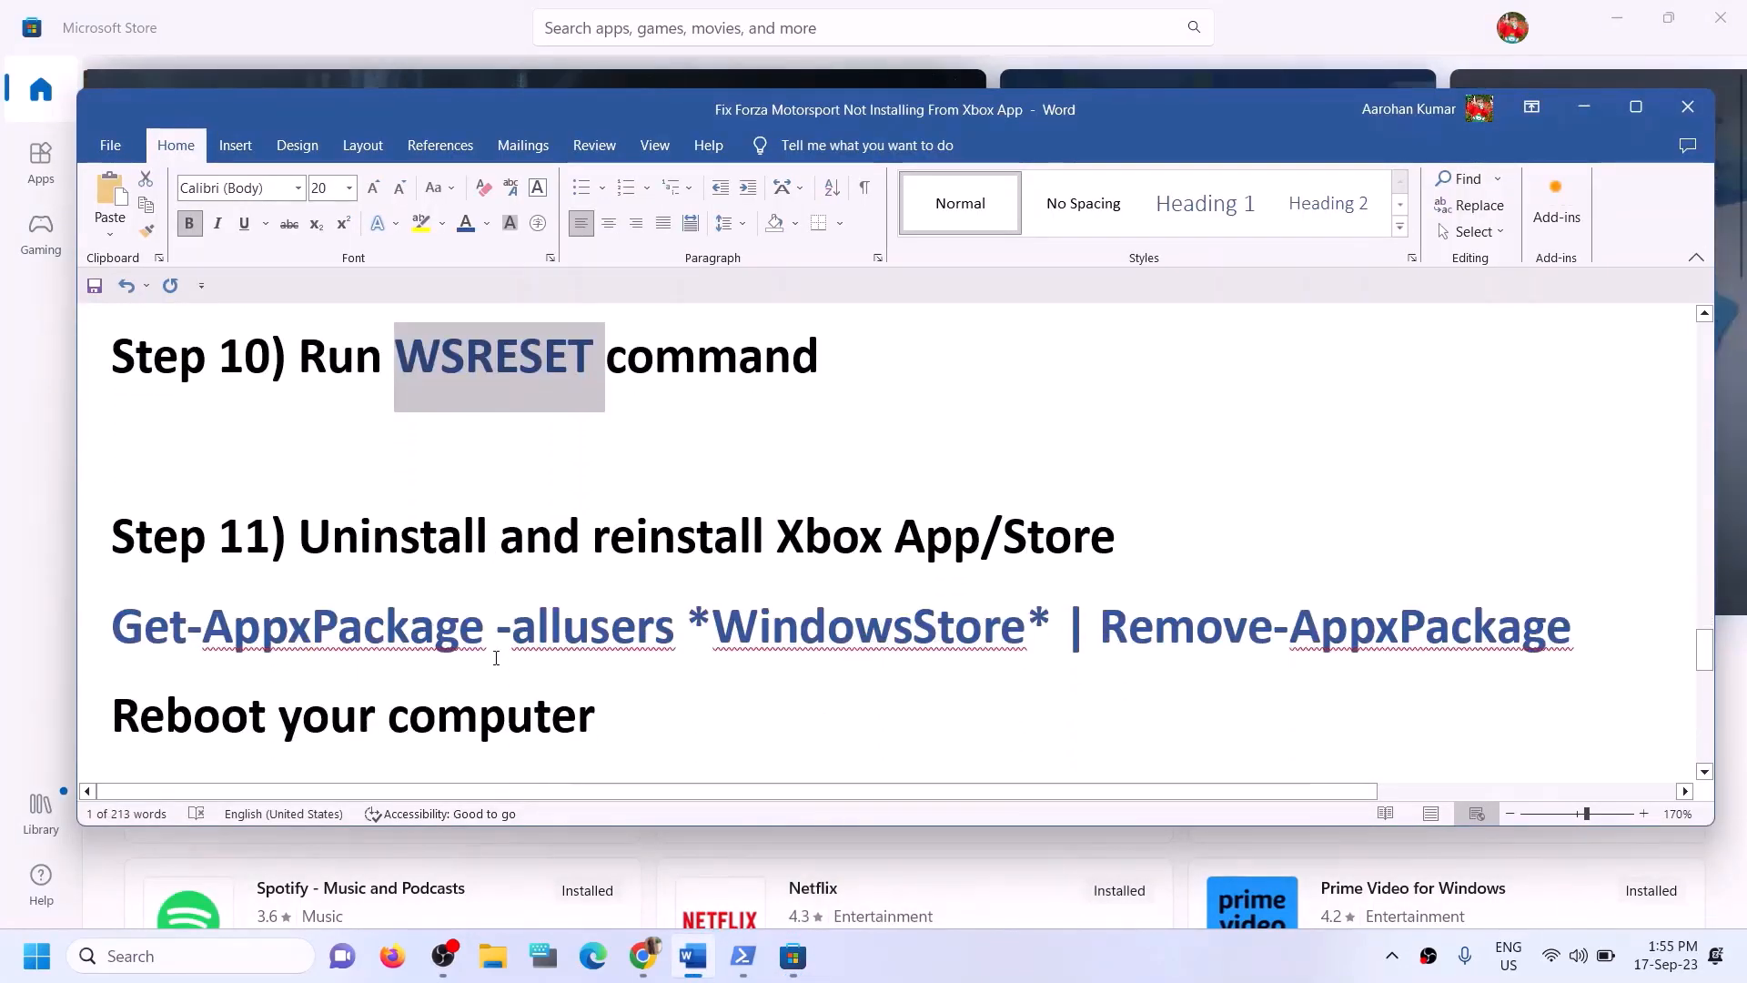
scroll(496, 658, down, 1)
drag(751, 445, 1155, 448)
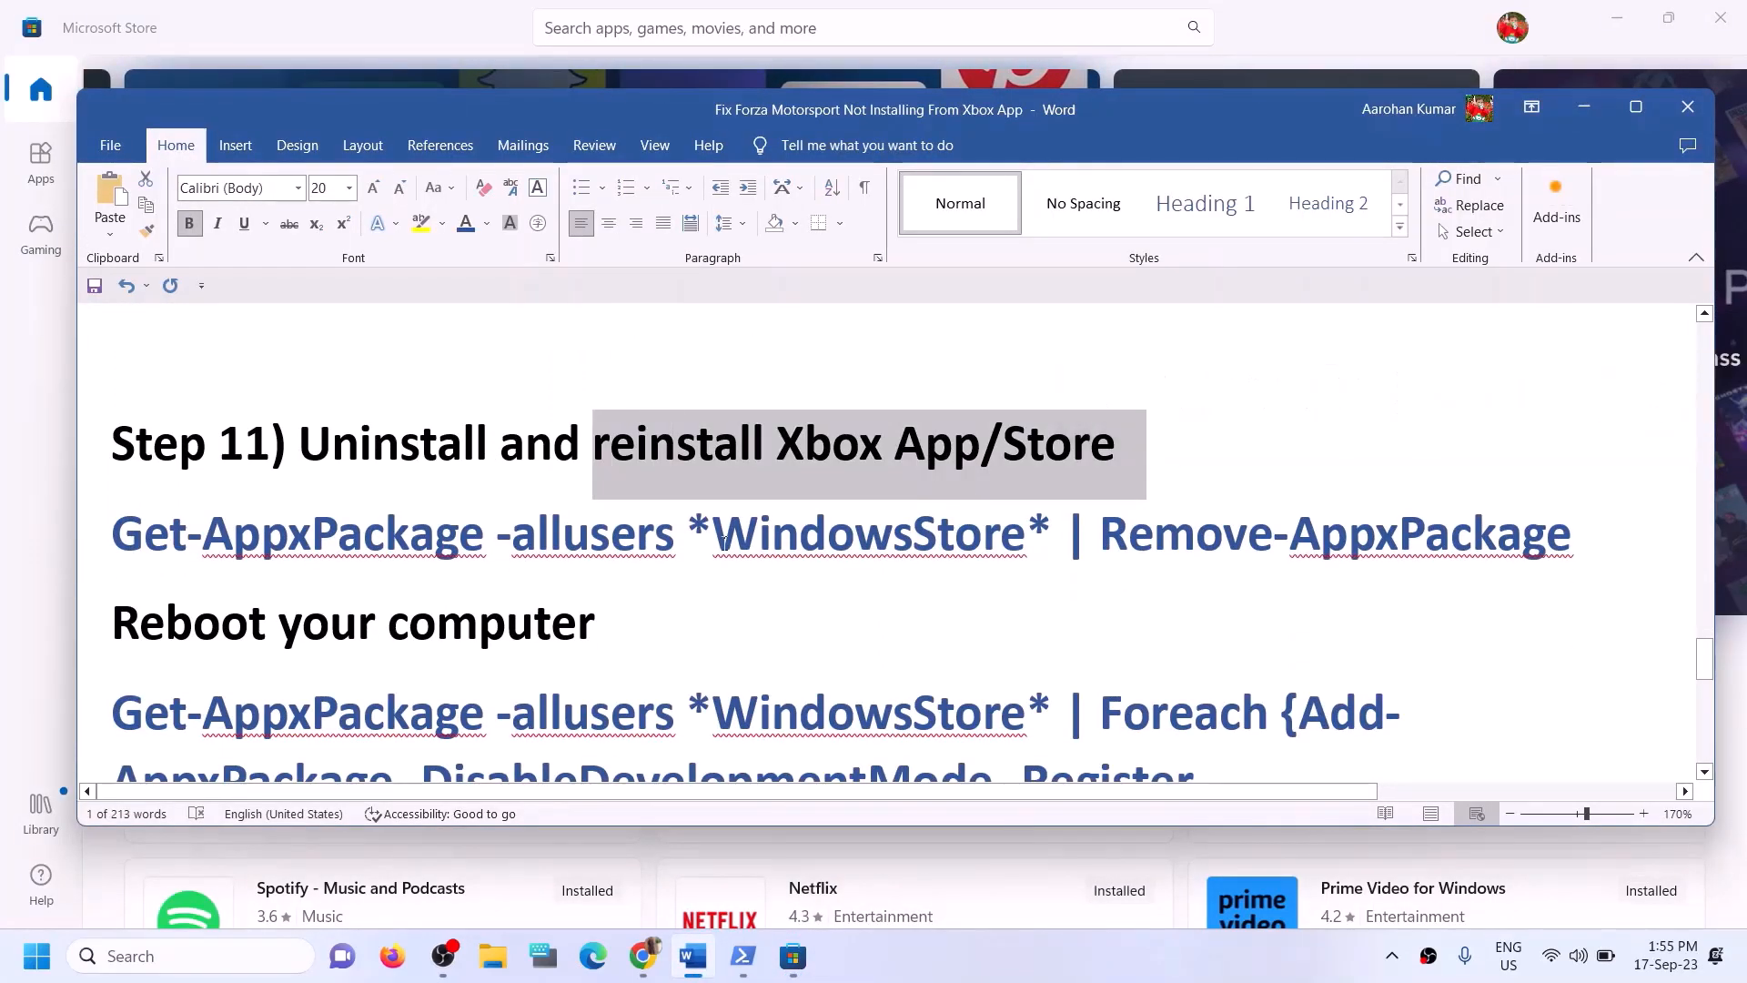
click(205, 553)
scroll(811, 583, down, 1)
scroll(811, 583, up, 1)
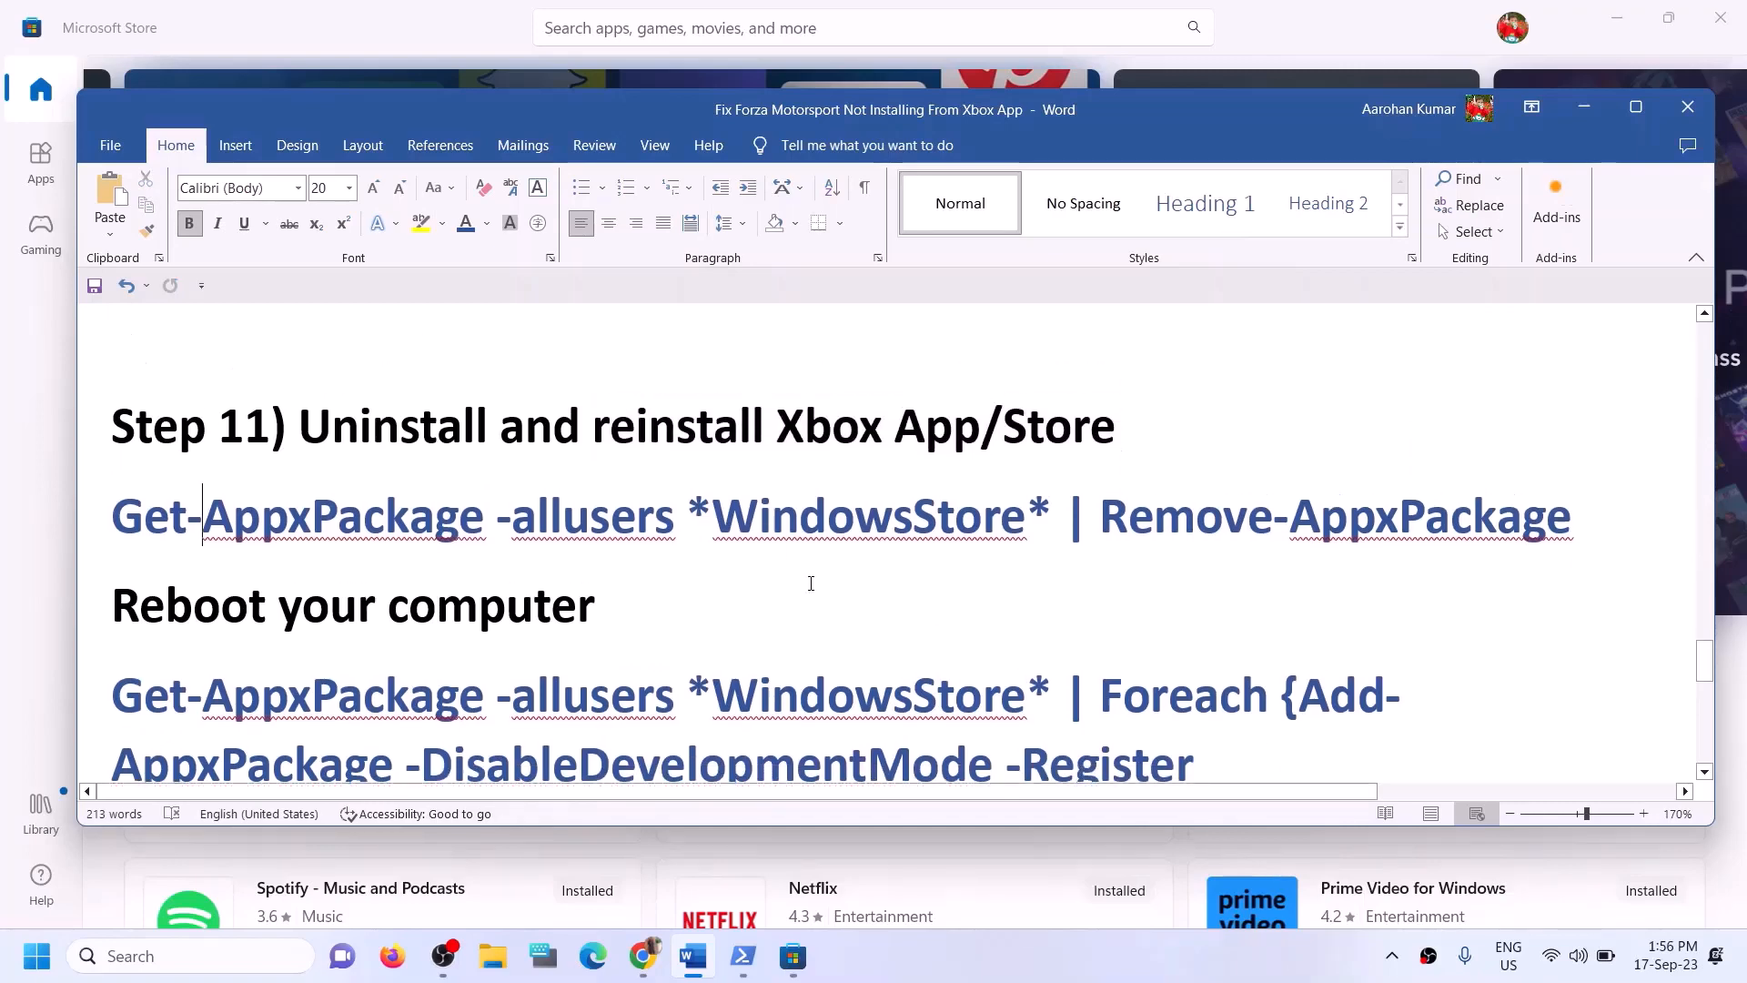
- Find the Xbox app with Windows search and try to uninstall it
click(179, 956)
text(xbox)
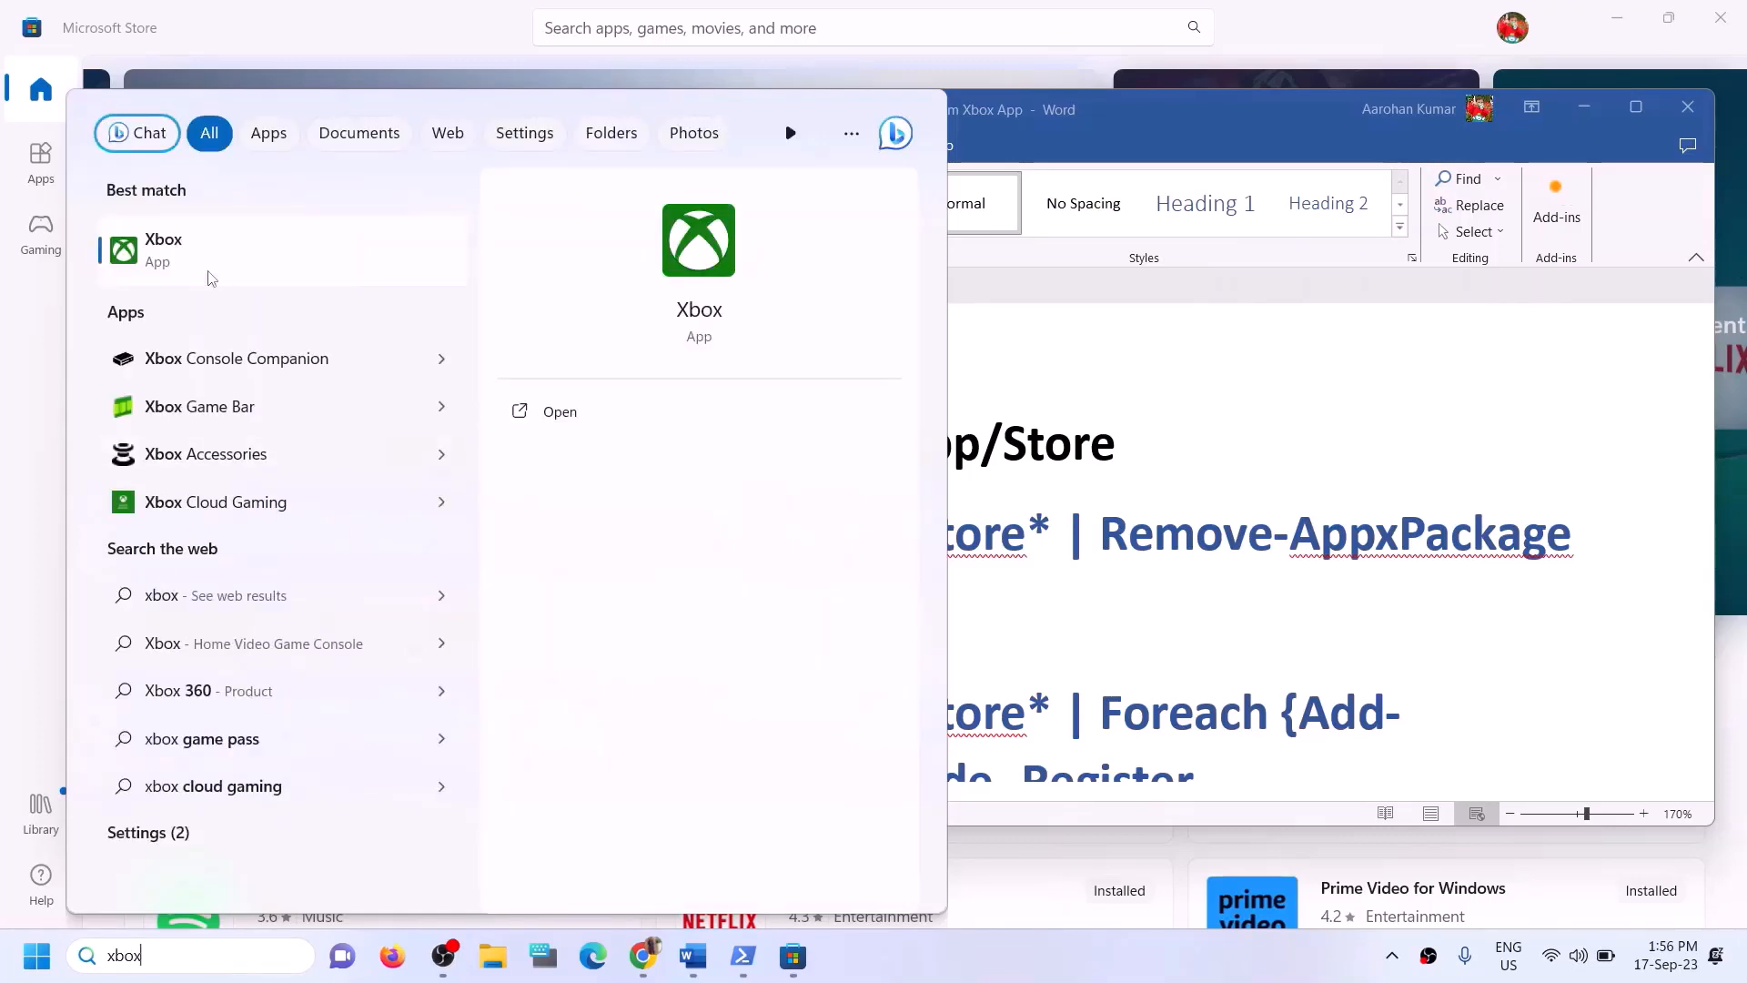
right_click(208, 270)
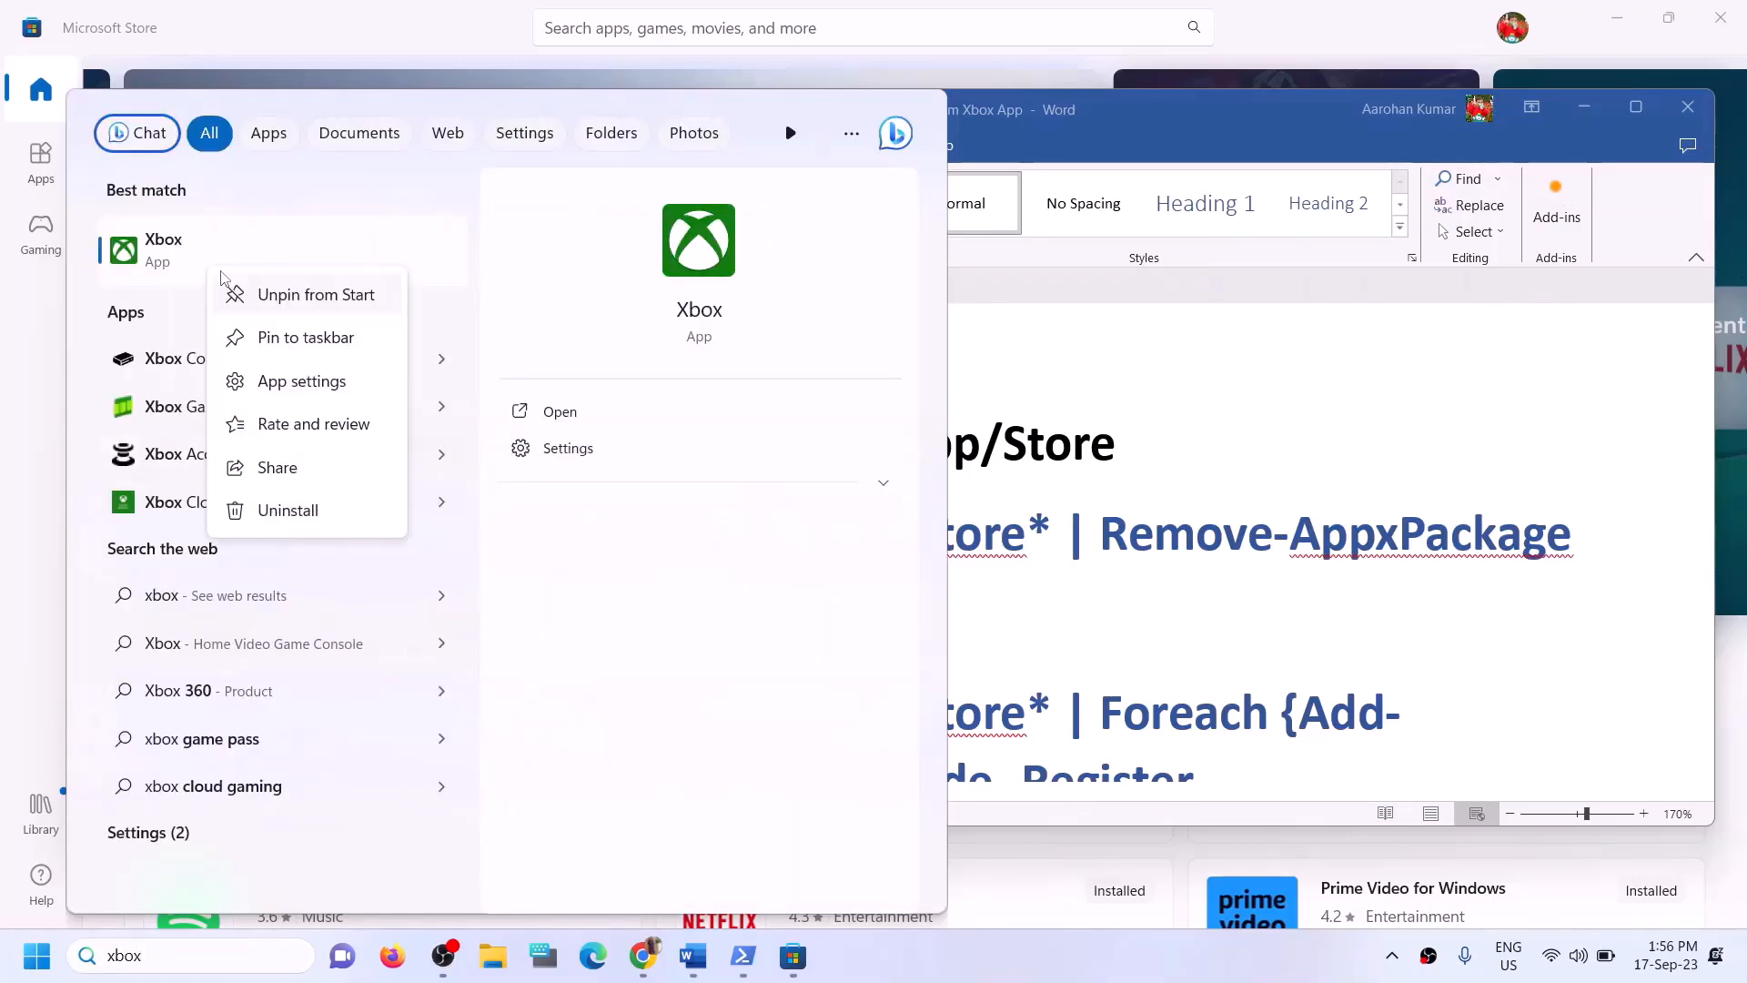
click(310, 515)
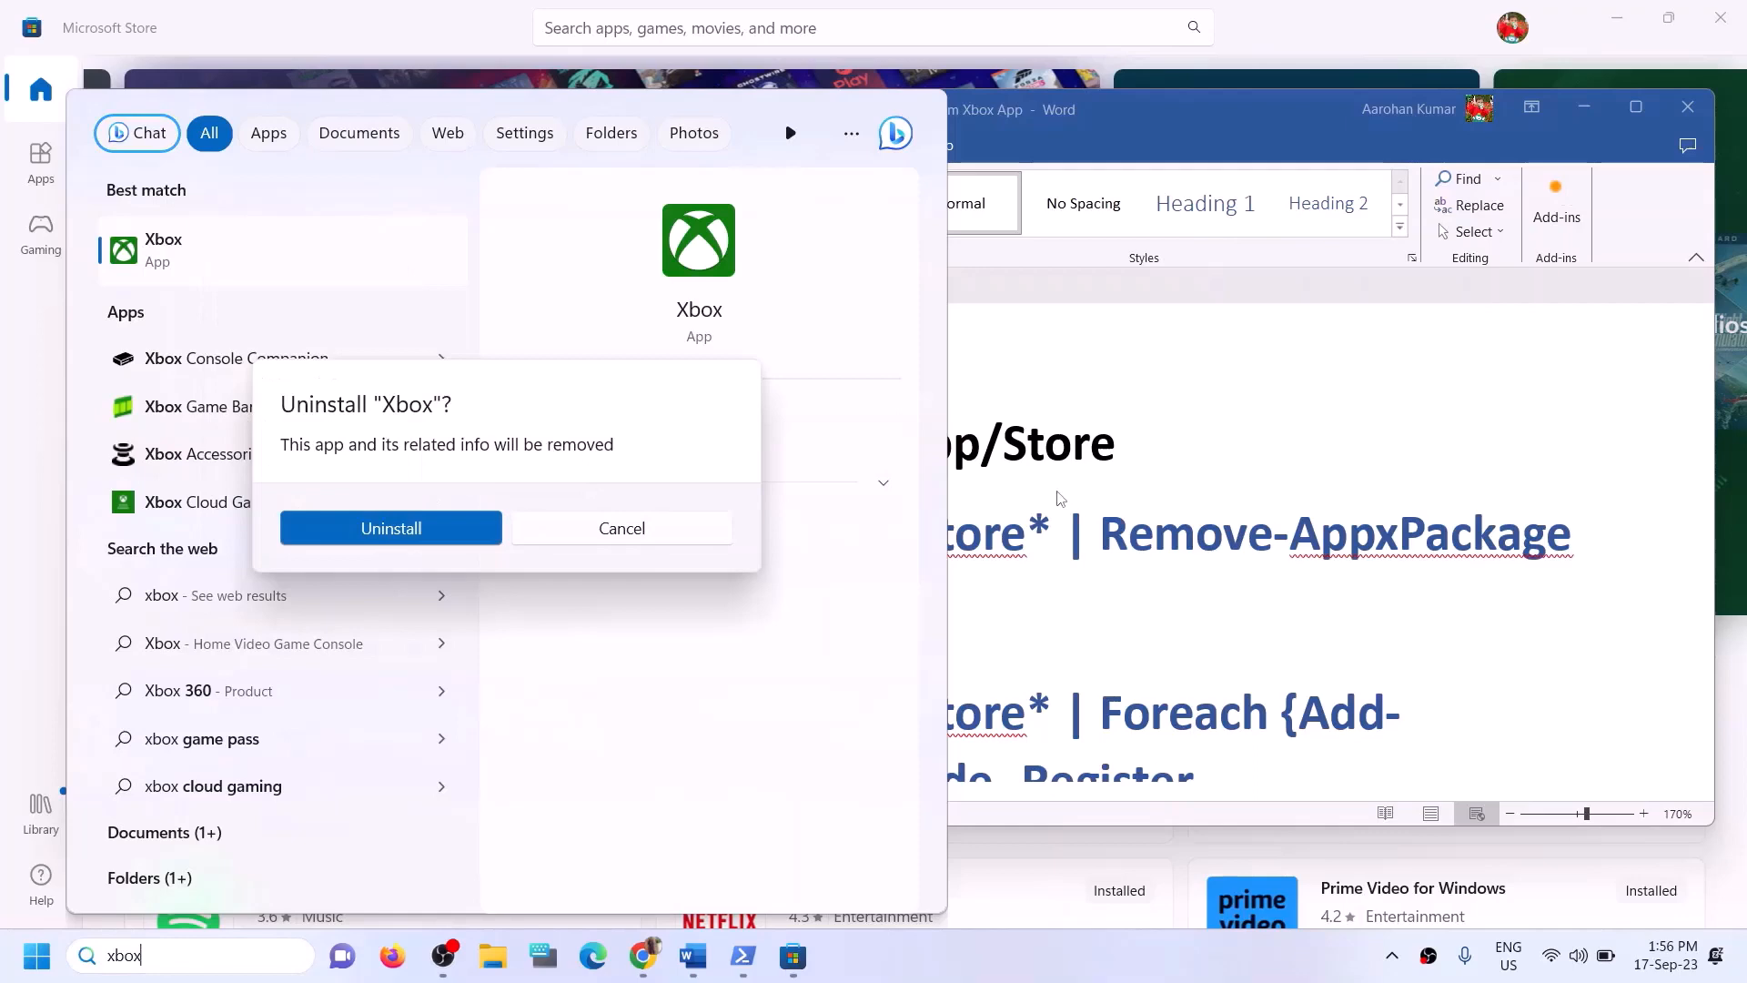
click(368, 529)
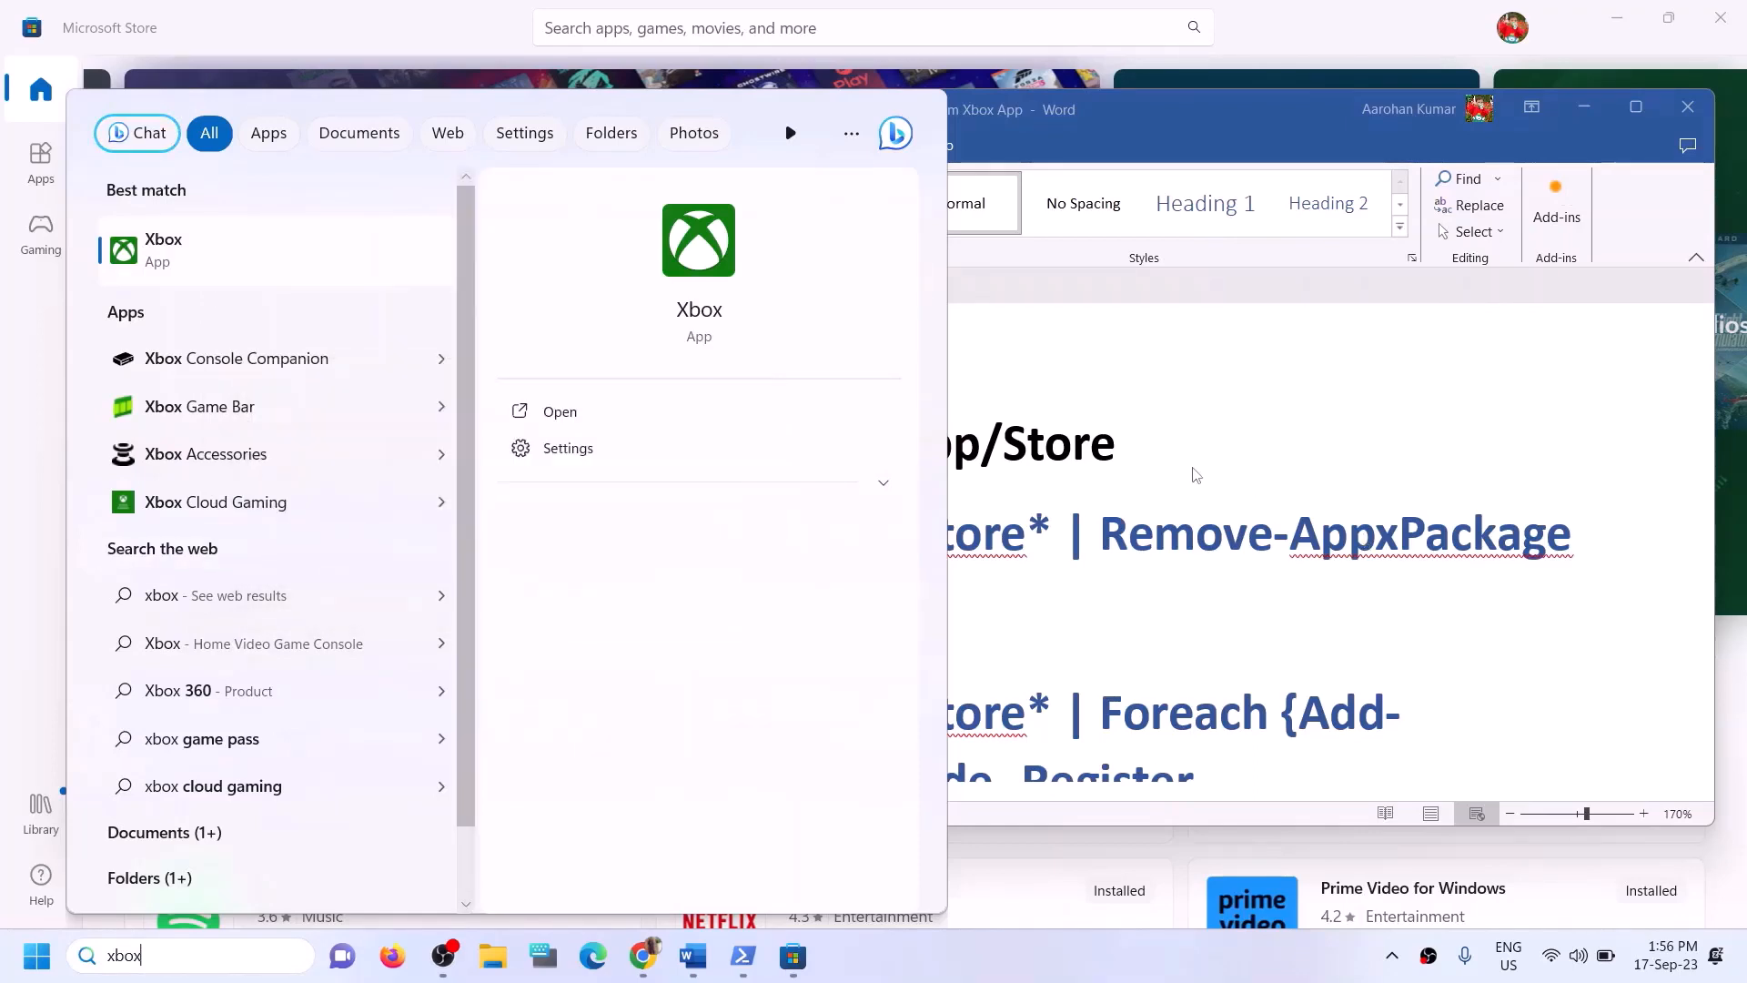
- Copy the command "Get-AppxPackage -allusers *WindowsStore* | Remove-AppxPackage" from Step 11 of the Word guide
click(1046, 443)
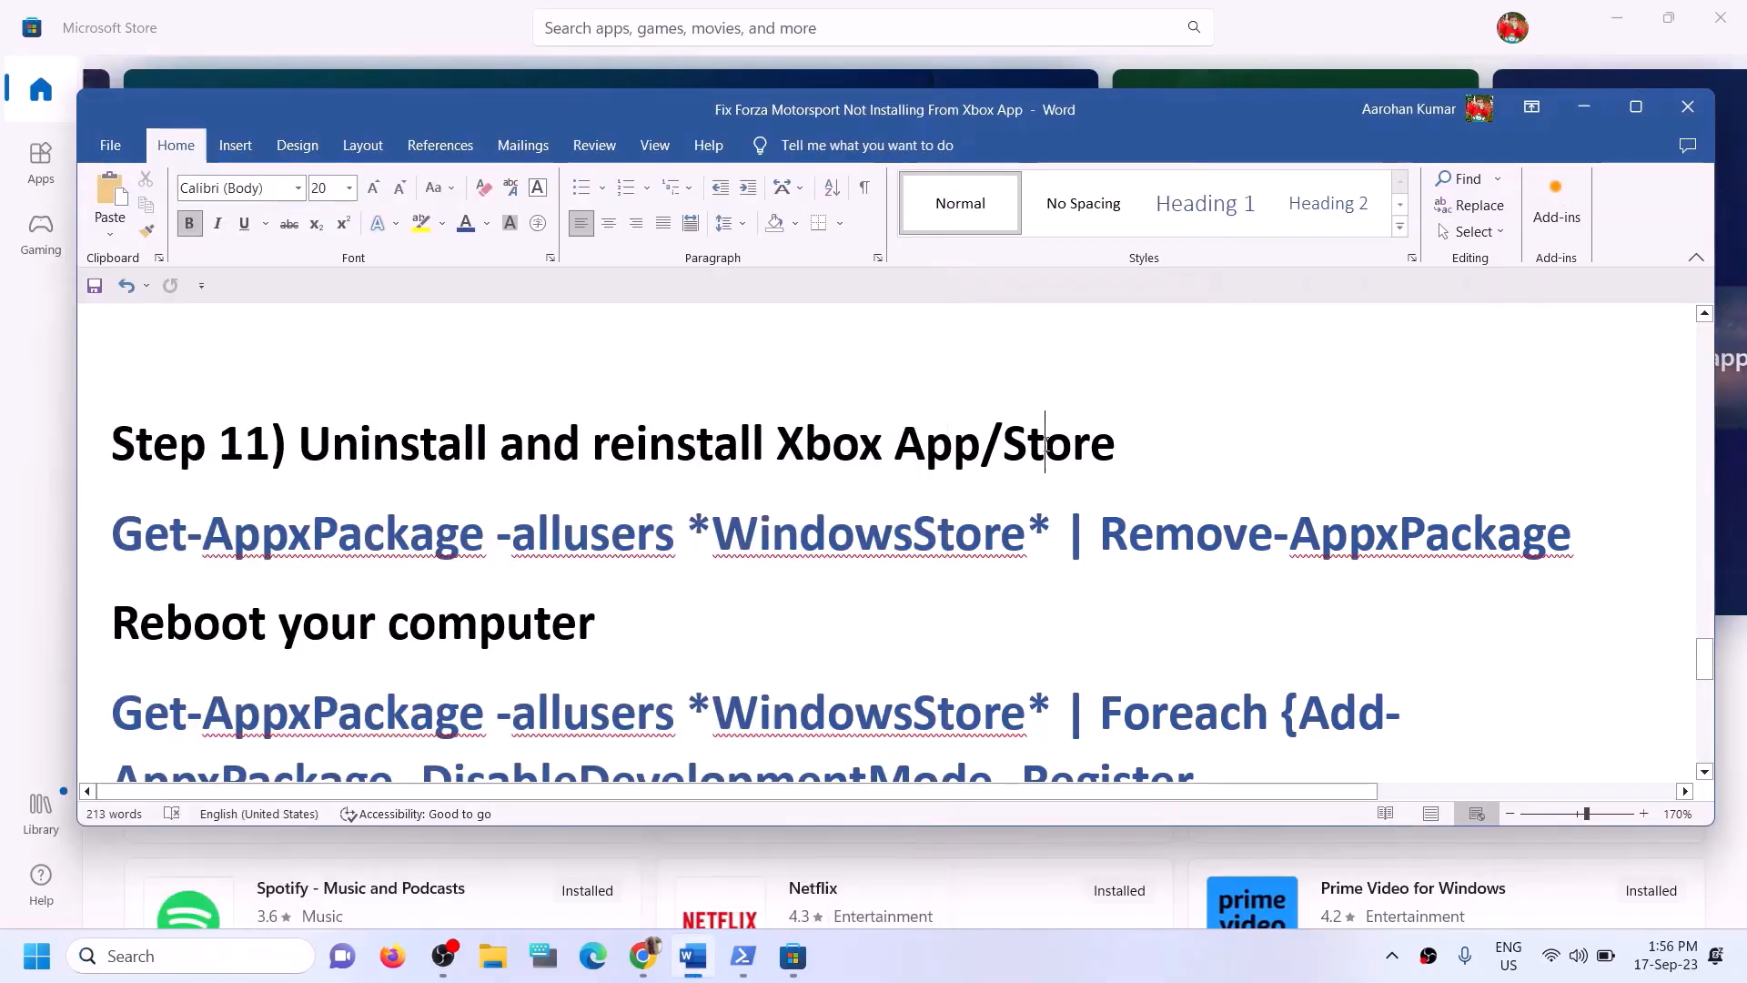
drag(1584, 535, 111, 537)
right_click(199, 540)
click(277, 616)
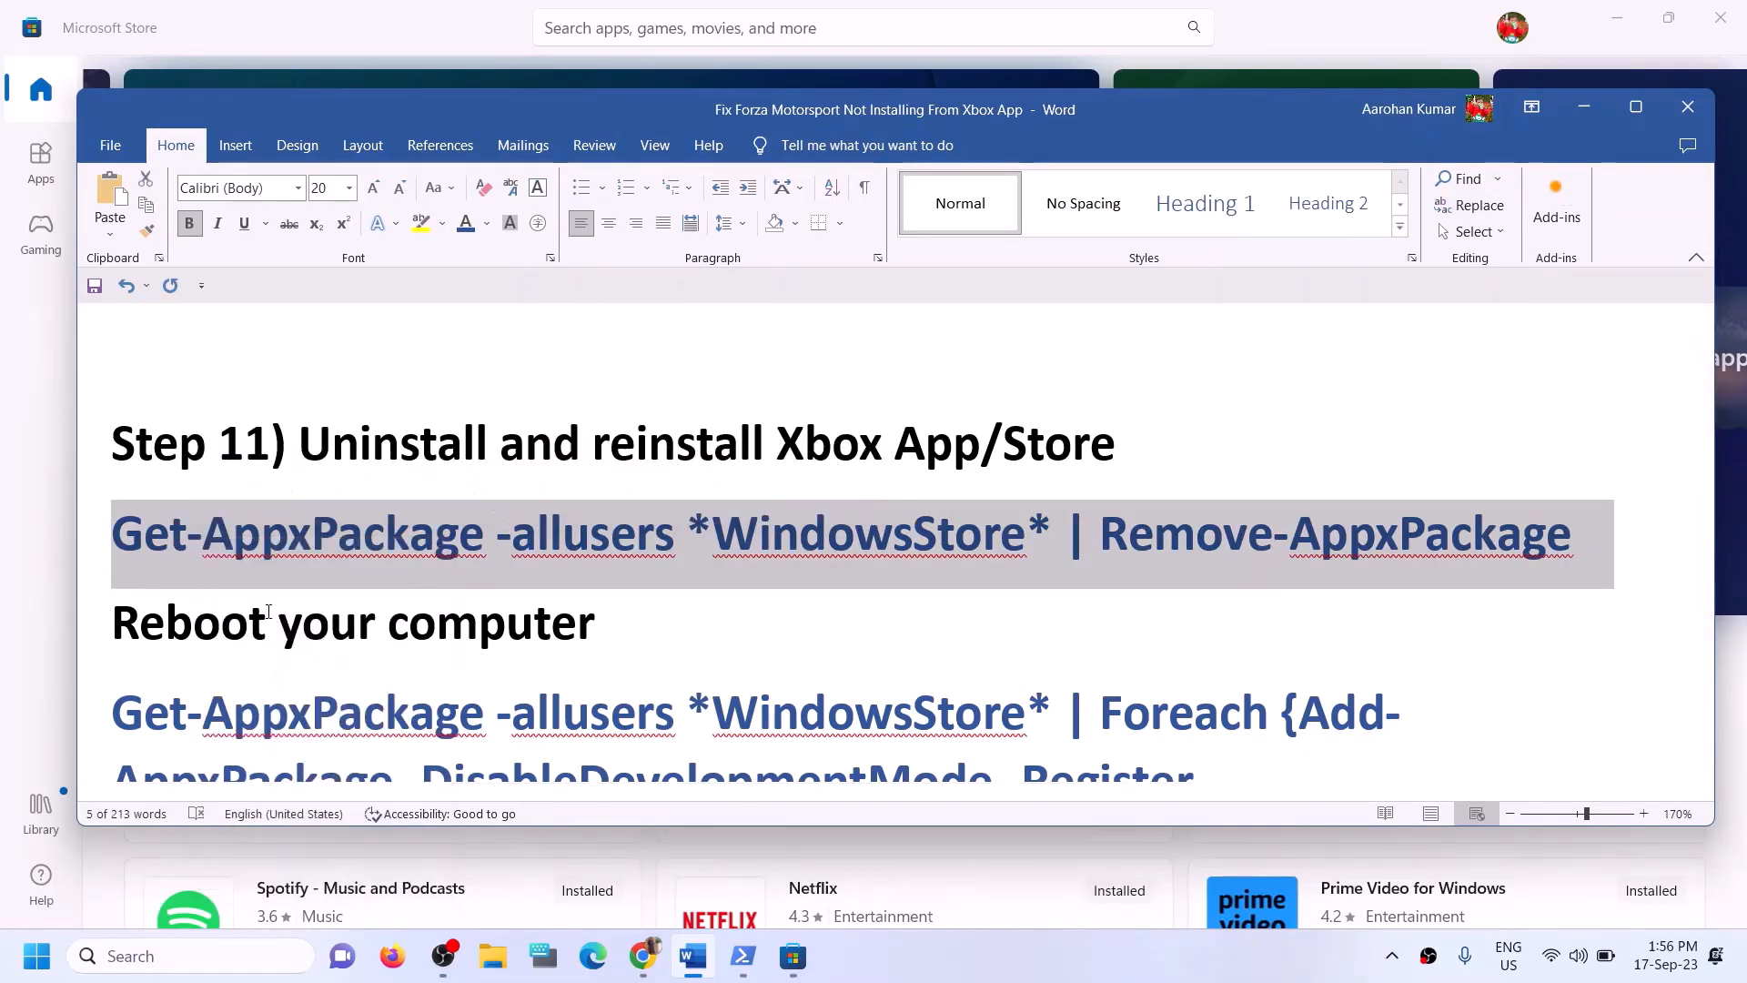
- Find Windows PowerShell with Windows search and open it as administrator
click(238, 965)
text(po)
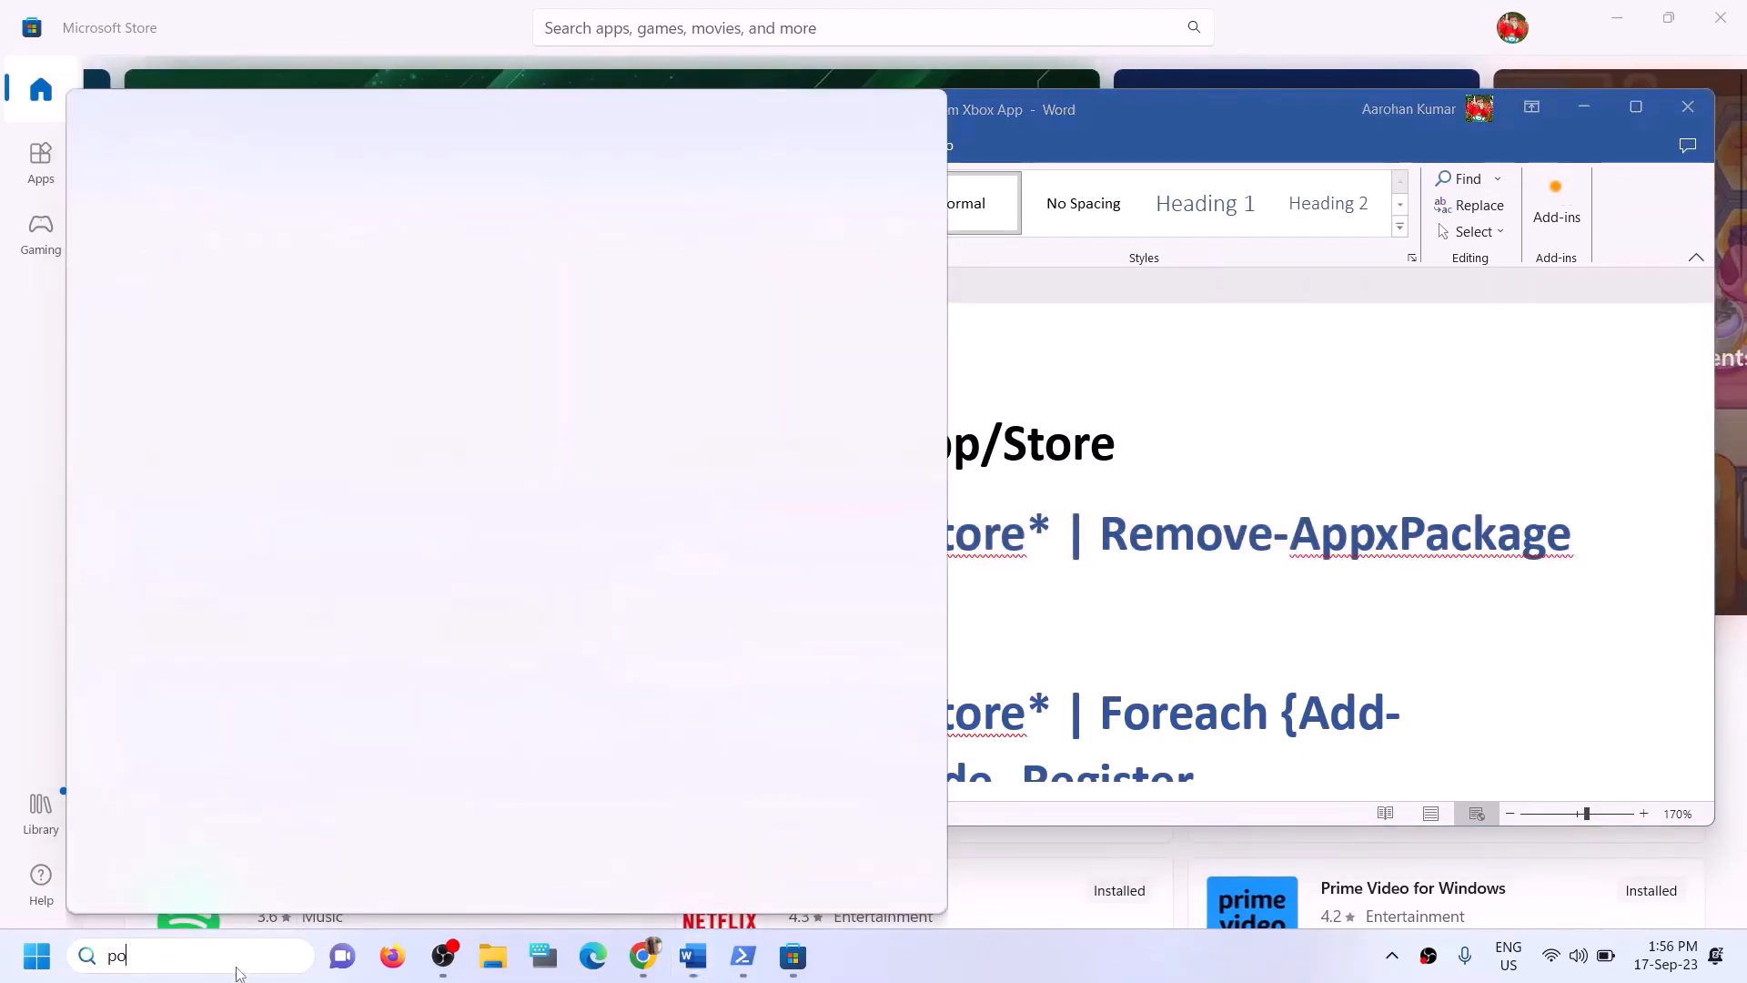
text(wershell)
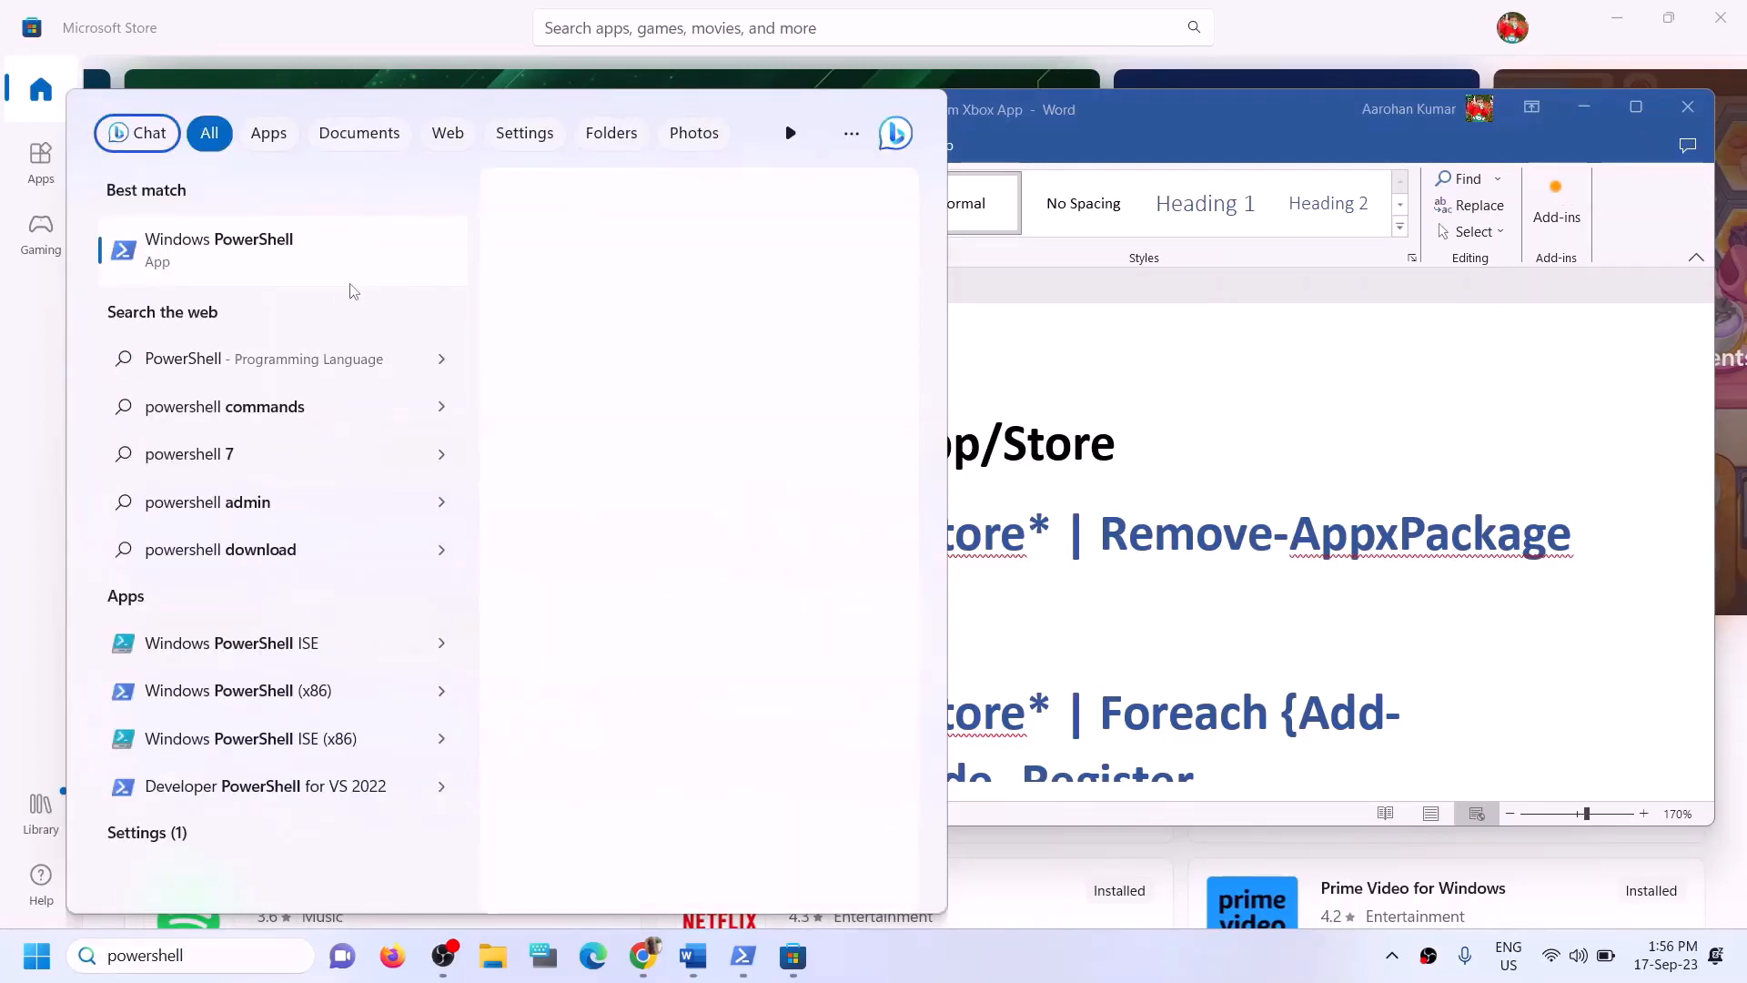
right_click(329, 260)
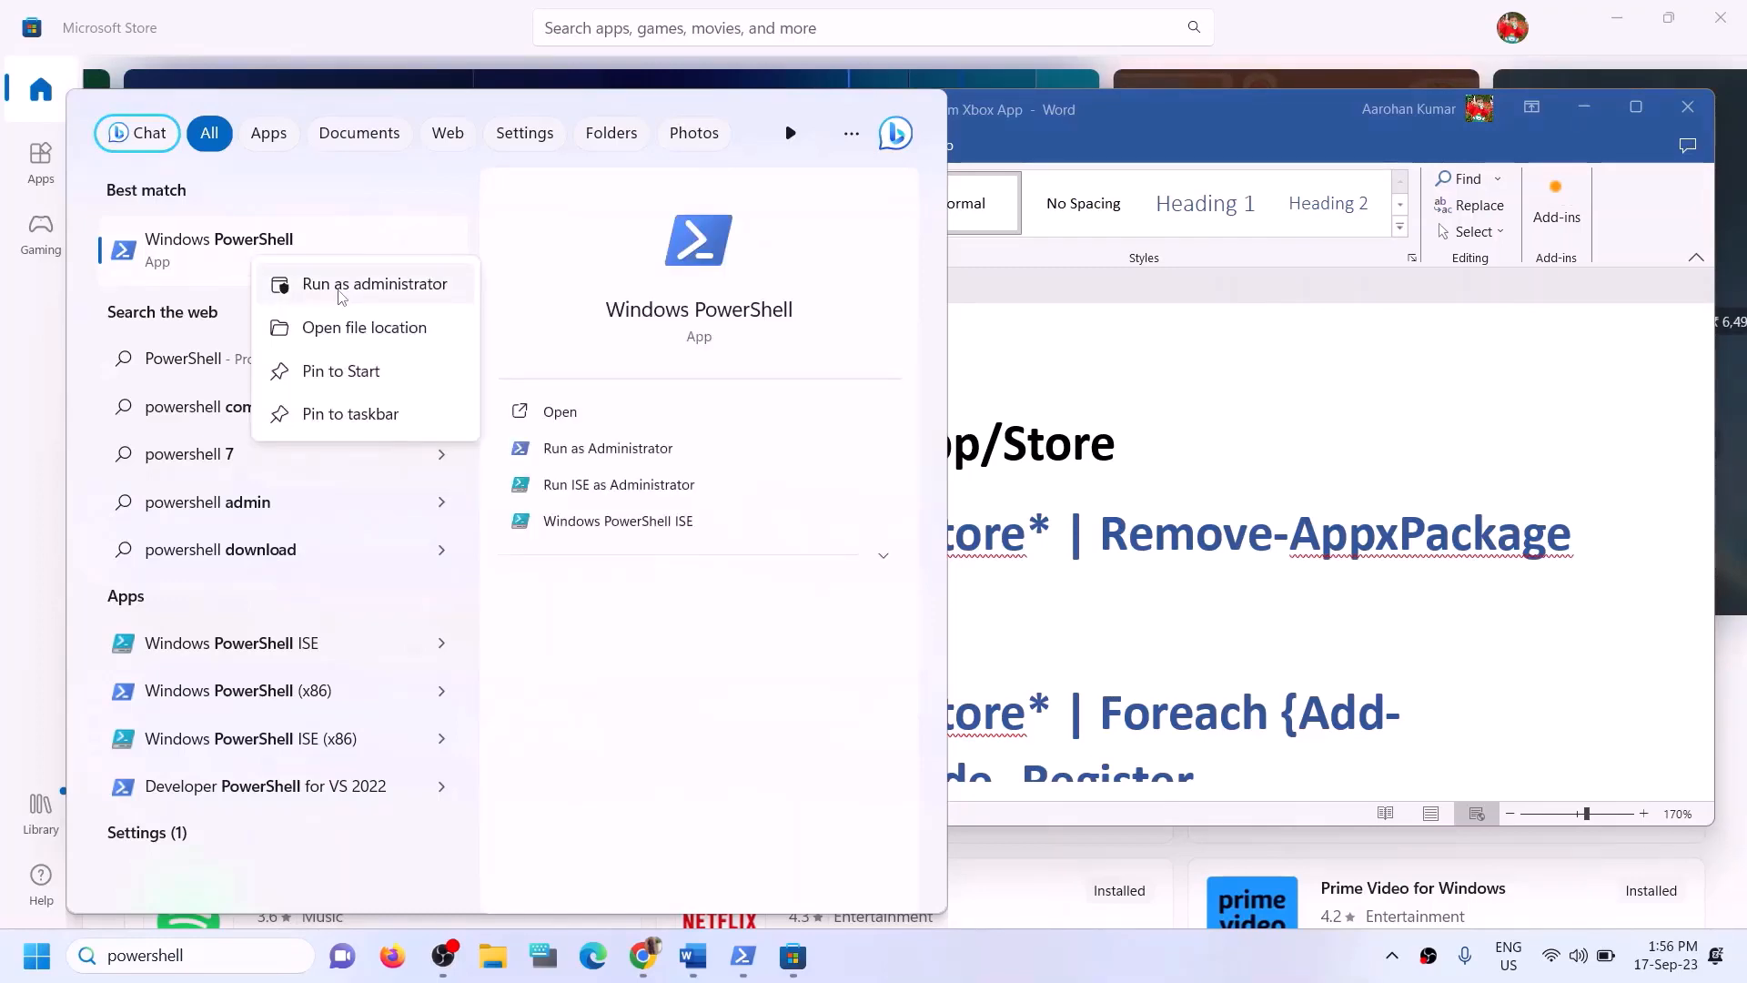
click(338, 289)
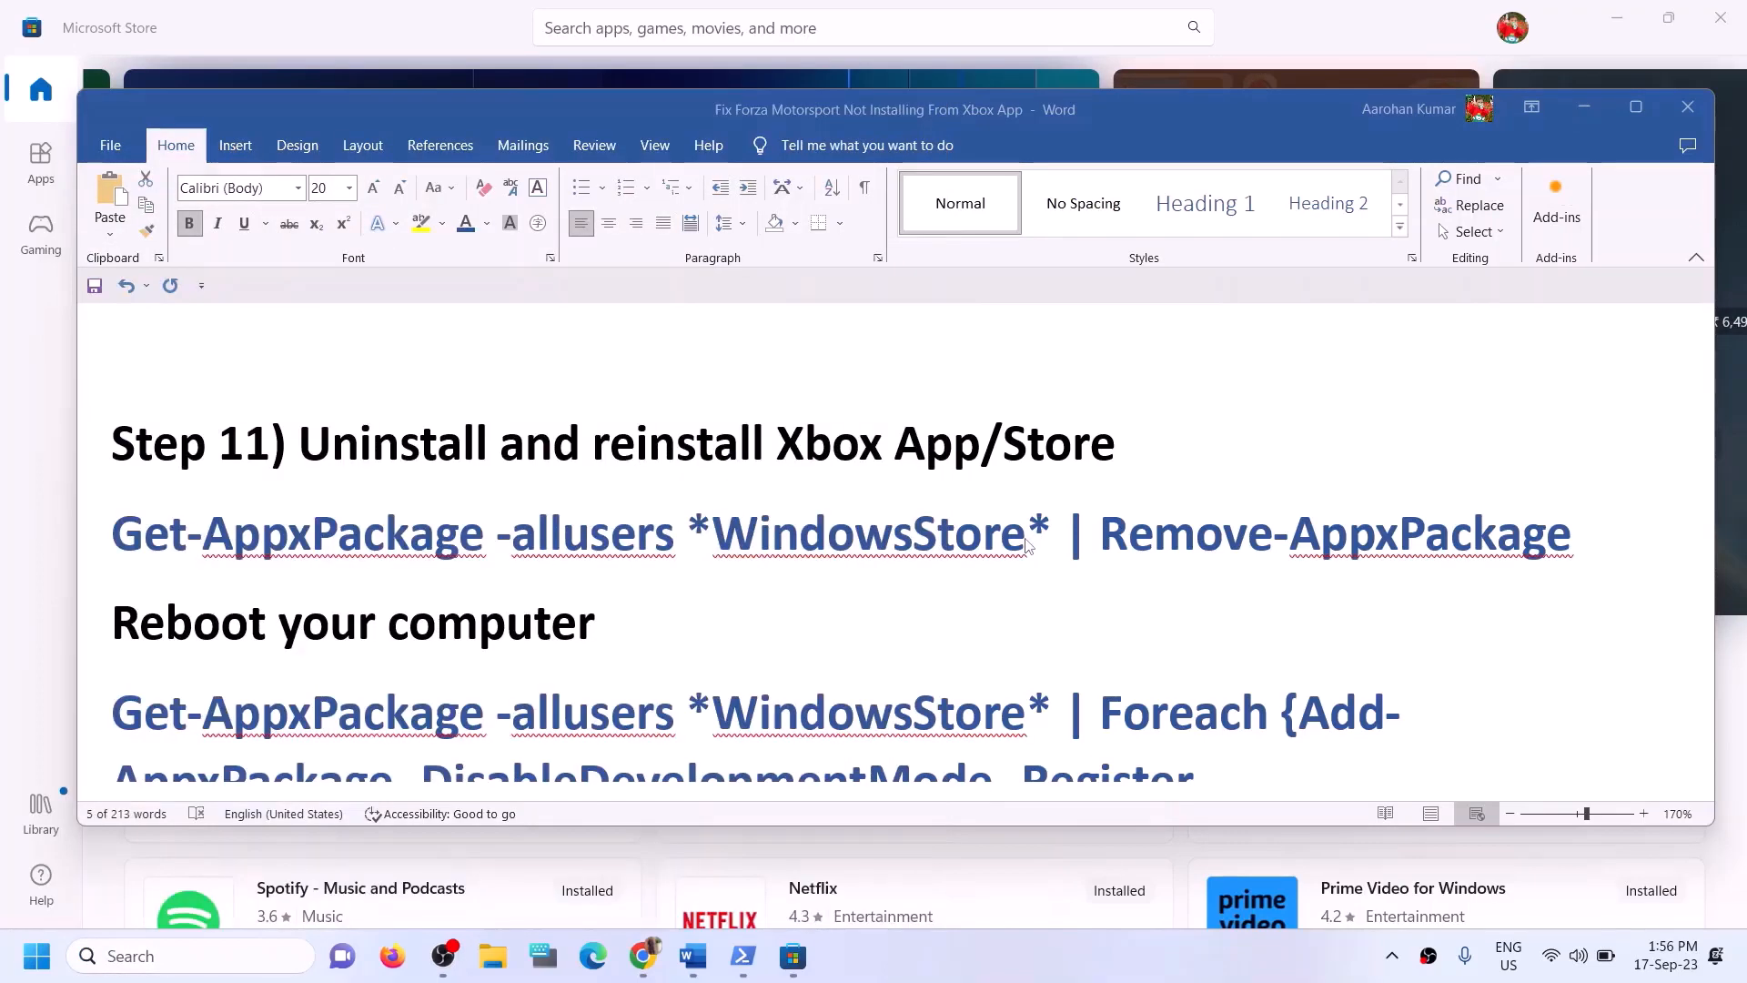
click(788, 663)
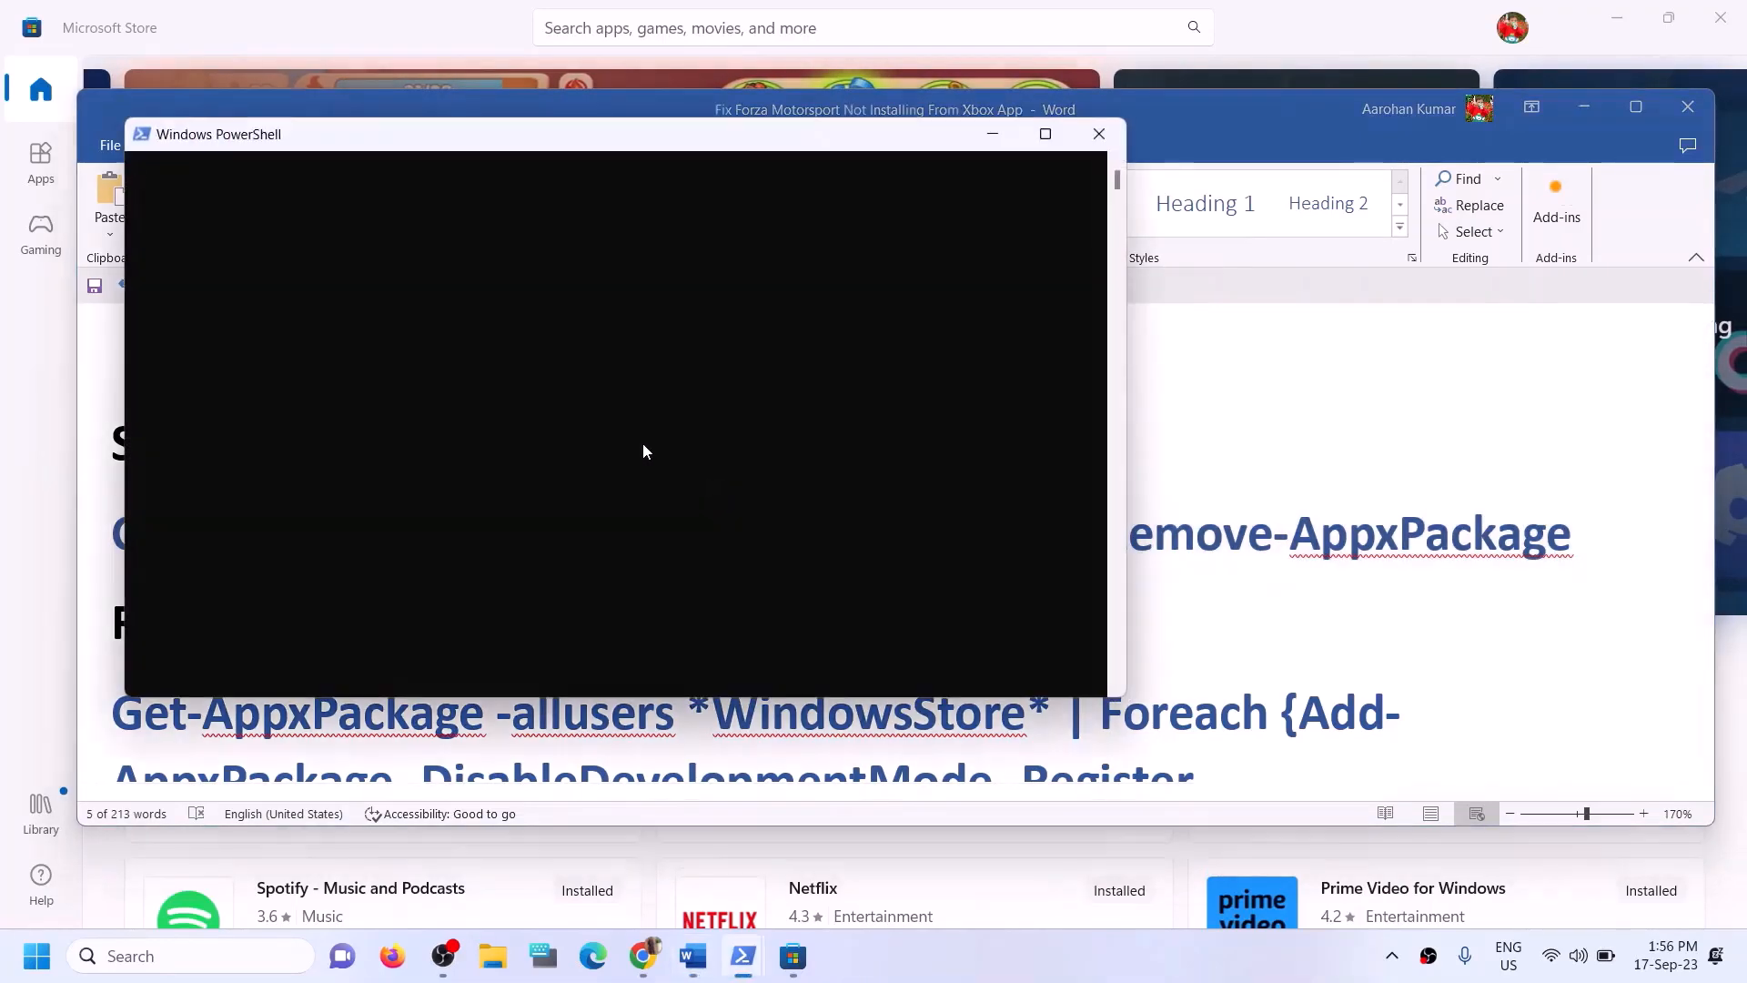
- Run the copied "Get-AppxPackage -allusers *WindowsStore* | Remove-AppxPackage" command in the administrator PowerShell window
right_click(642, 442)
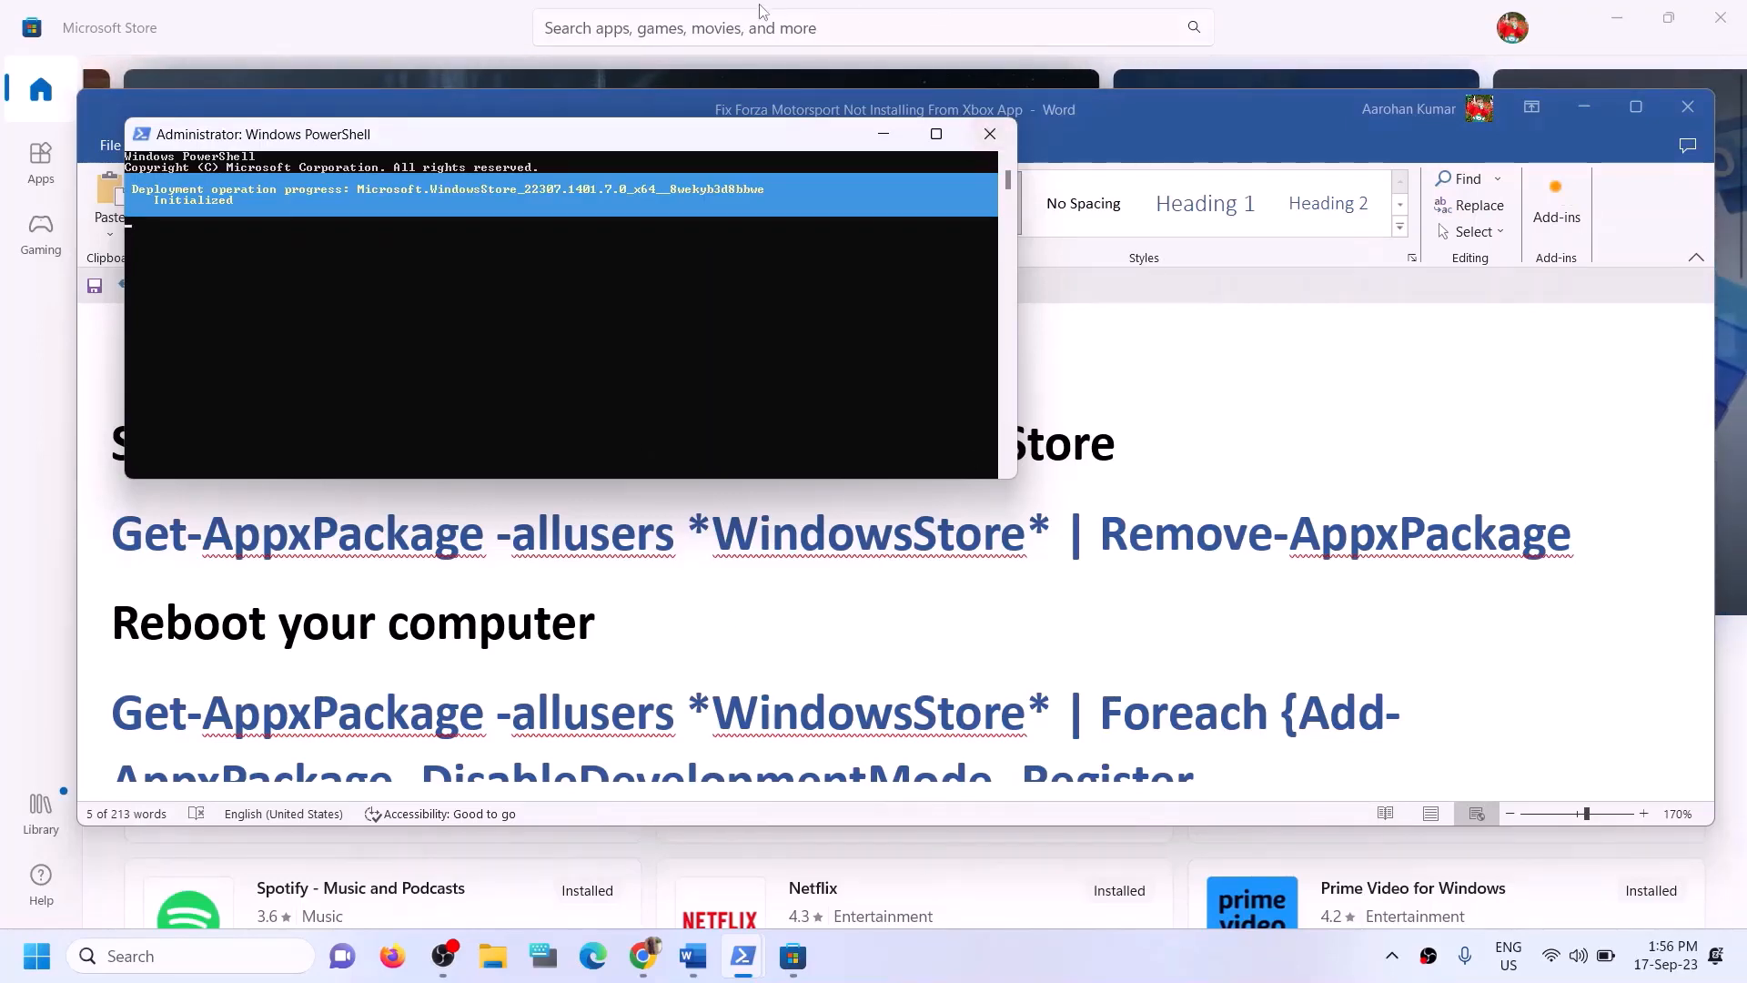
click(379, 26)
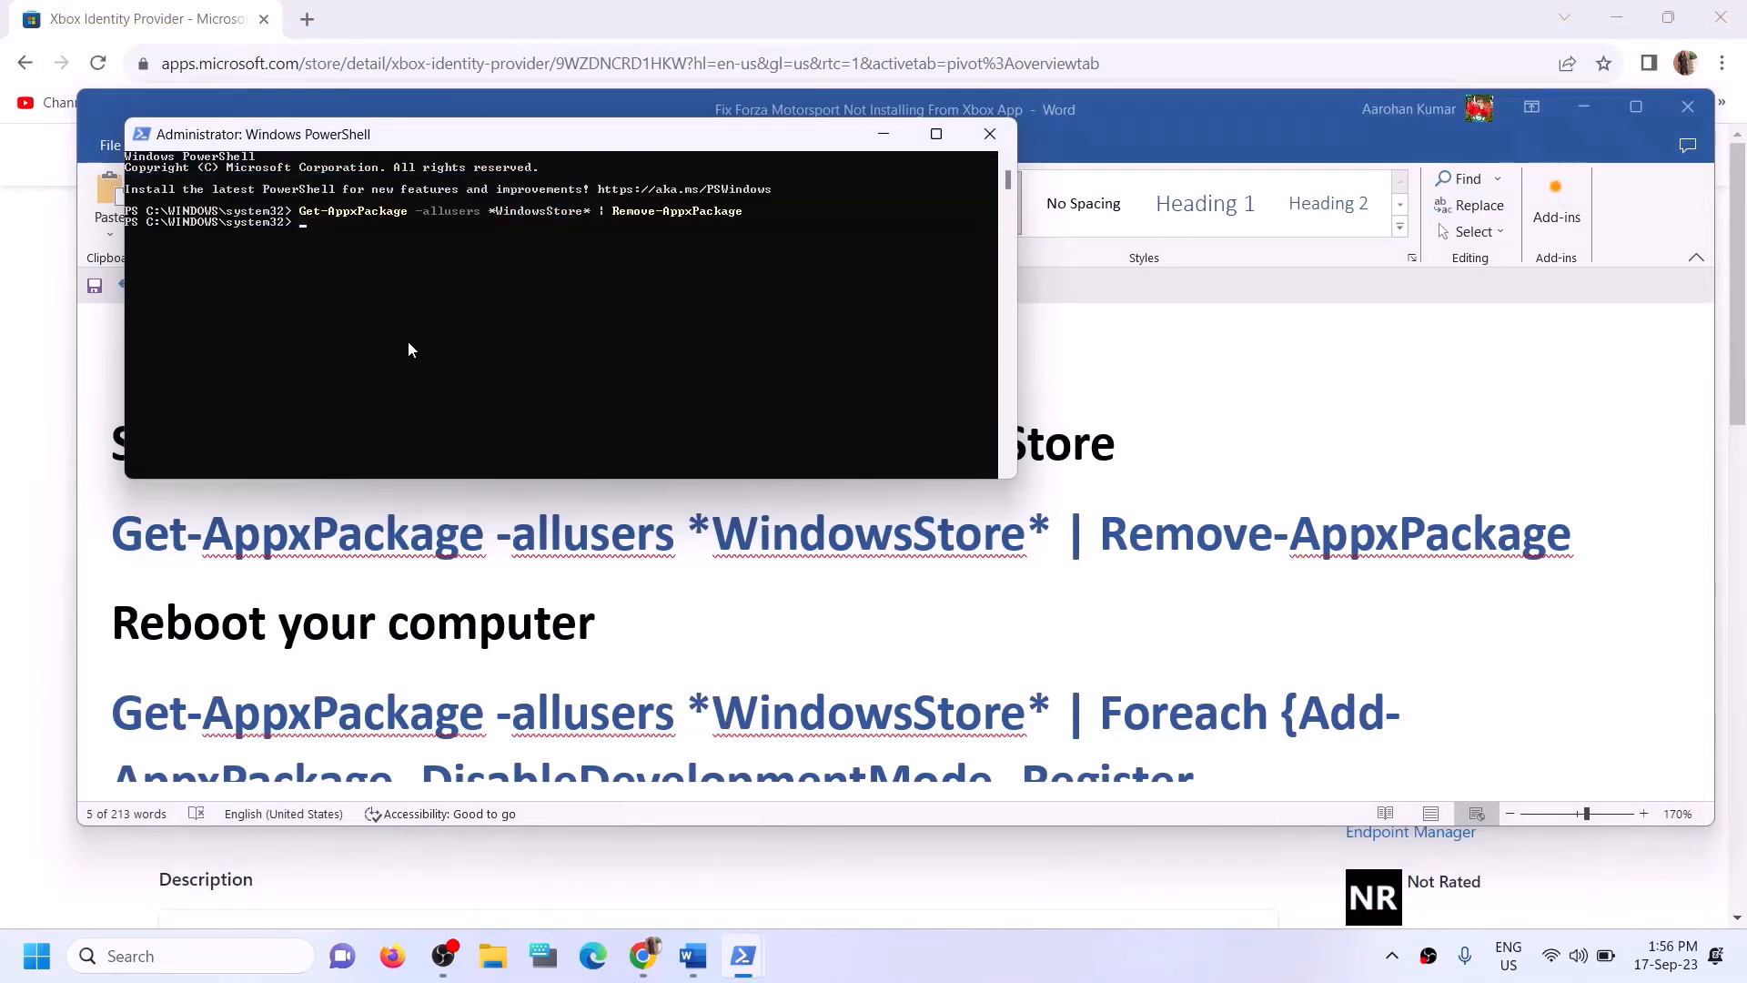
- Return to the Word guide and copy the "Get-AppxPackage -allusers *WindowsStore* | Foreach" re-registration command below the reboot instruction
key(alt+Tab)
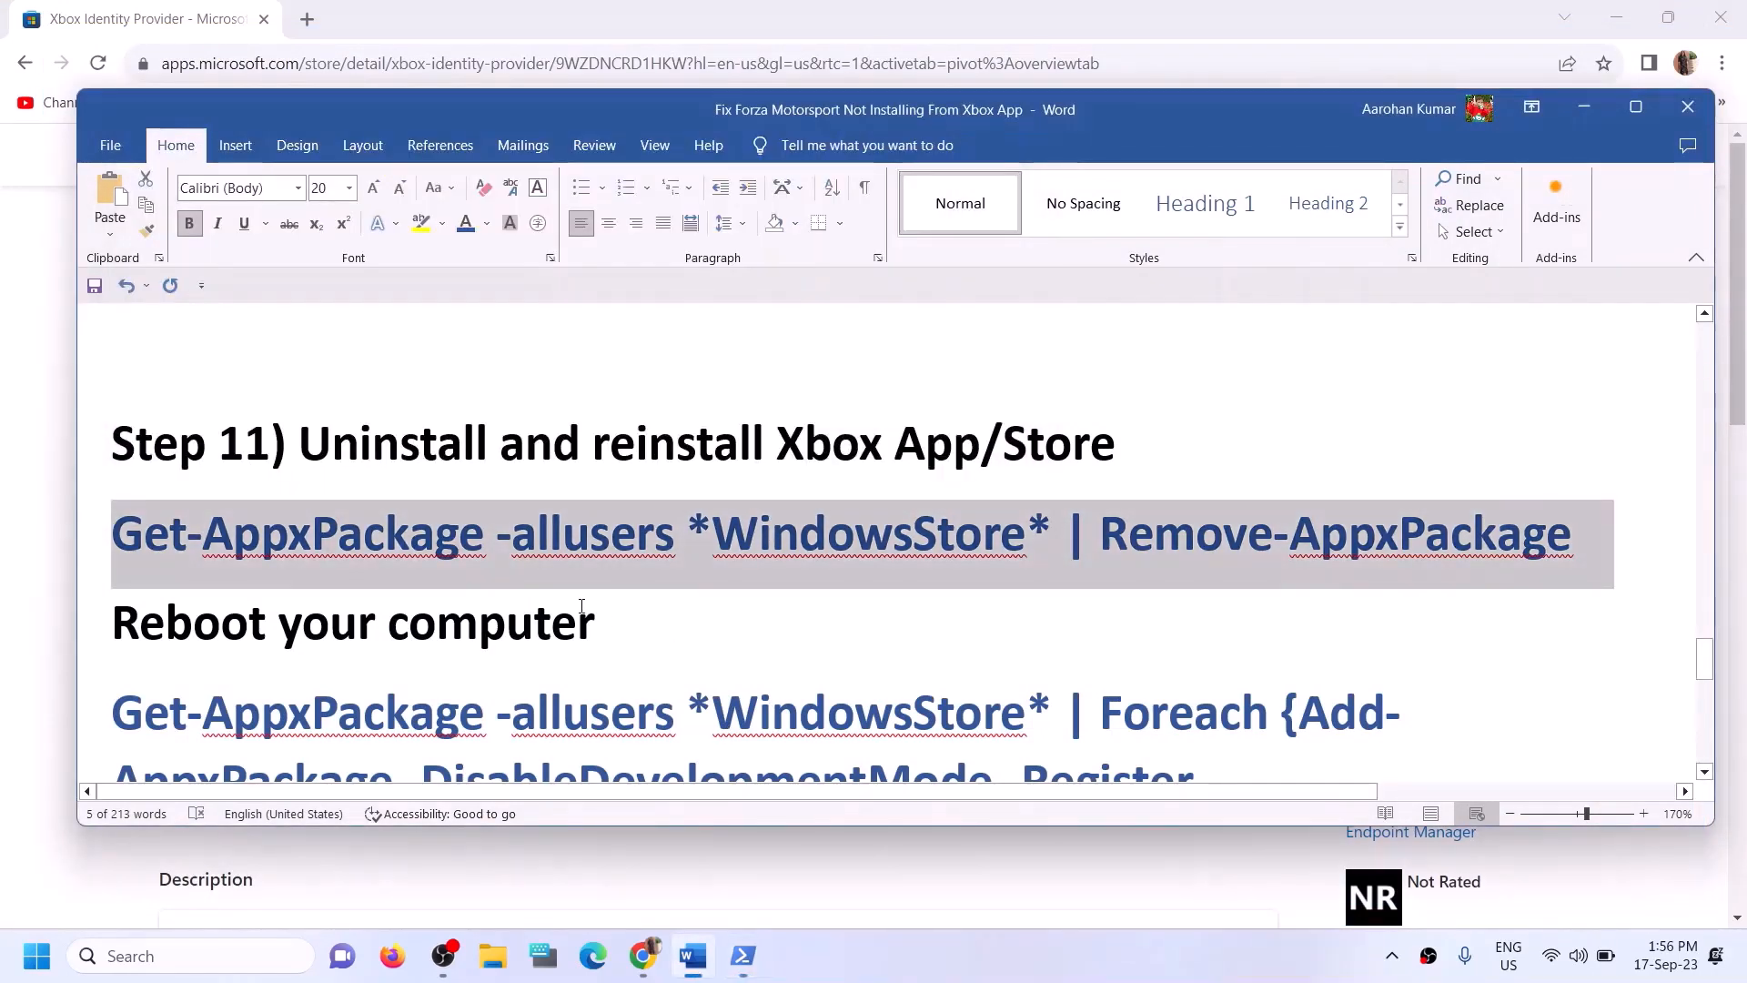
scroll(581, 606, down, 1)
drag(157, 517, 644, 526)
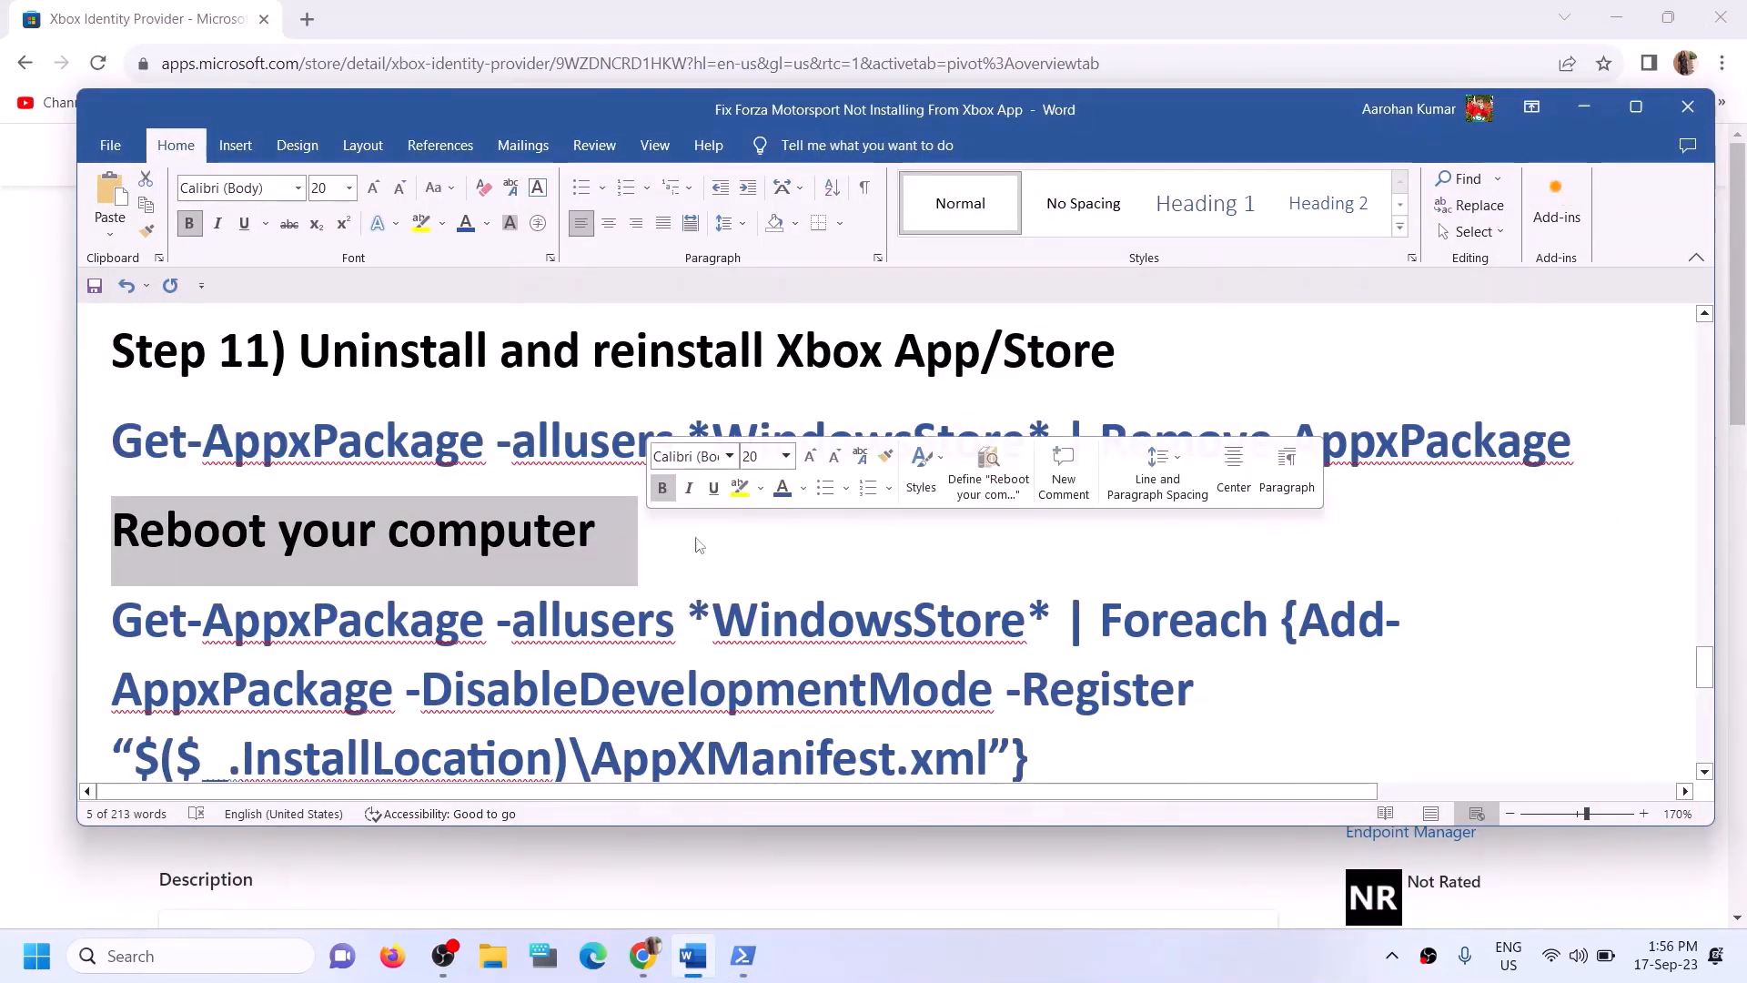
scroll(1060, 665, down, 1)
drag(1059, 665, 158, 540)
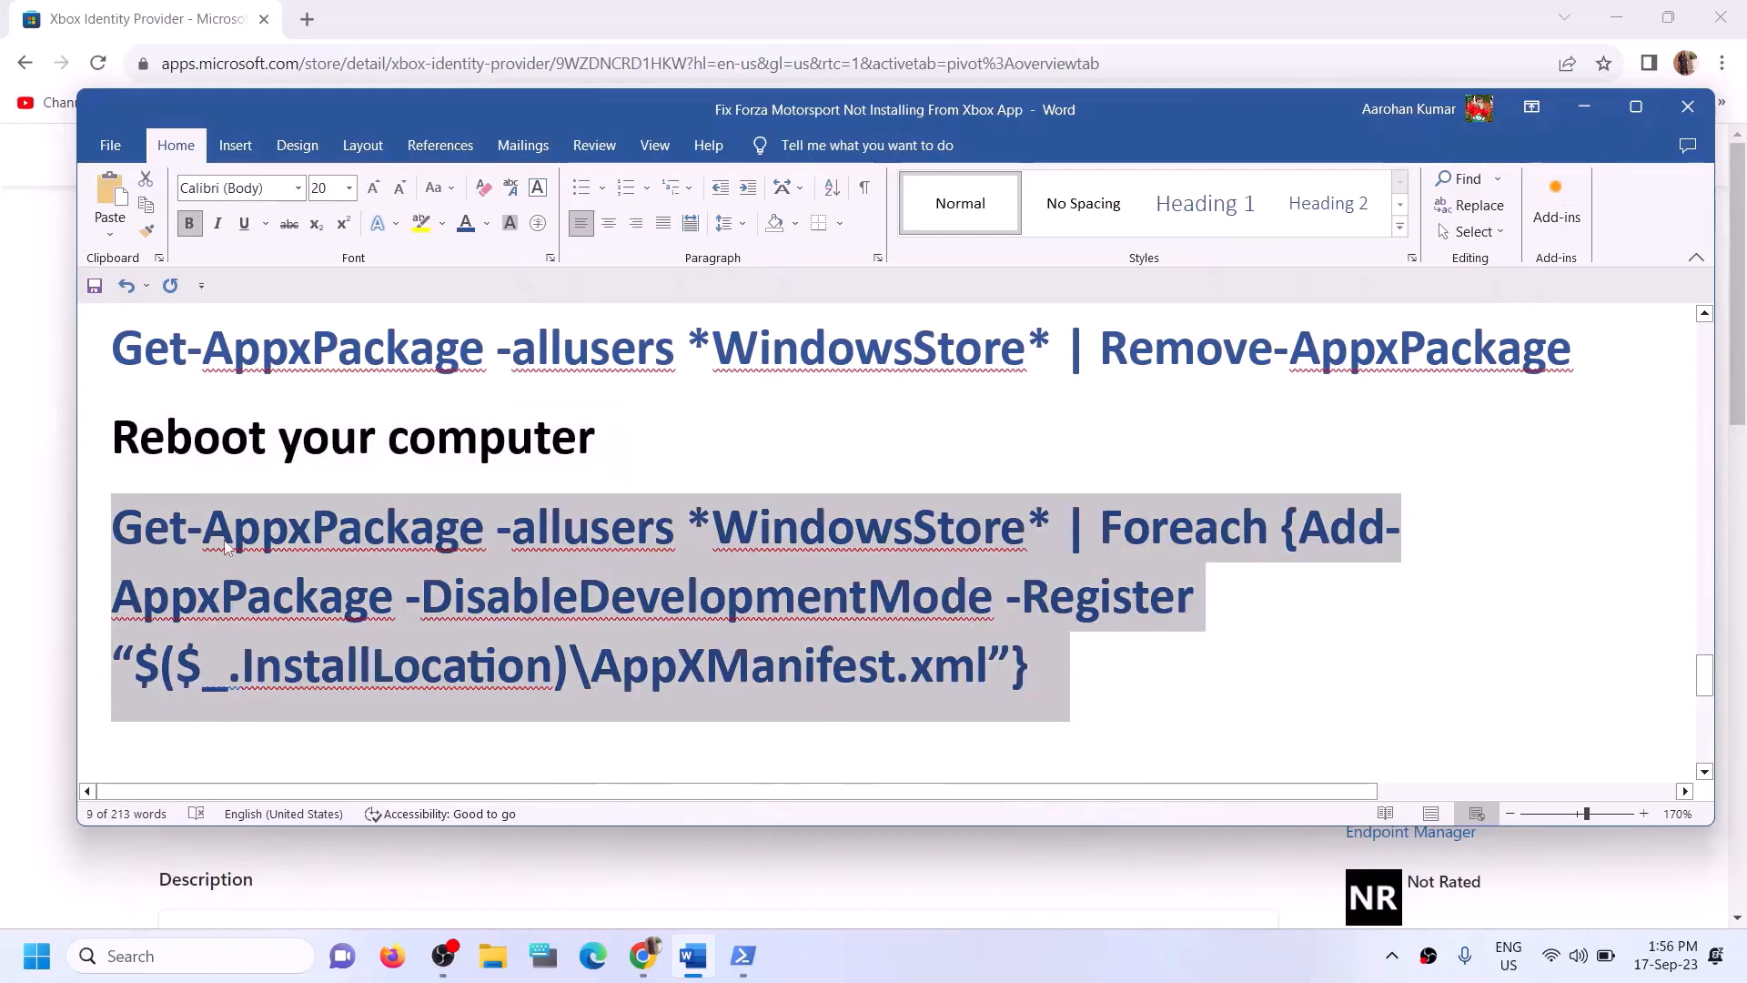
- Check the PowerShell window and reread the "Reboot your computer" instruction in the Word guide
mouse_move(742, 955)
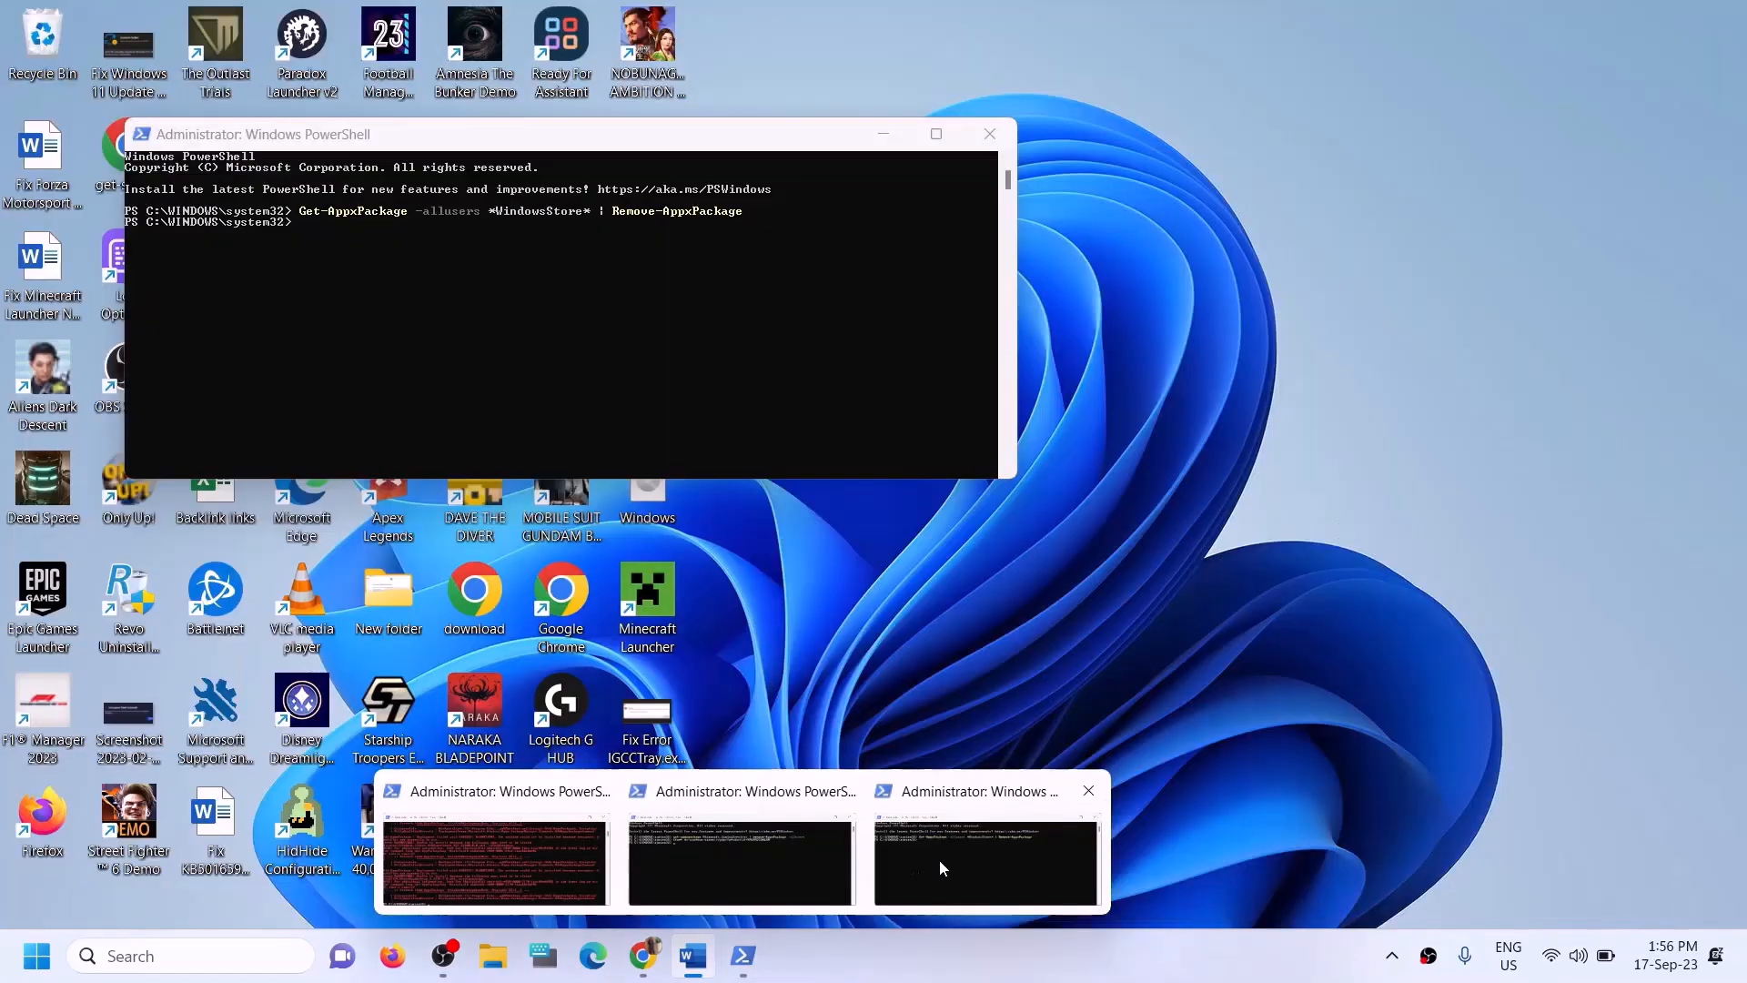
click(939, 859)
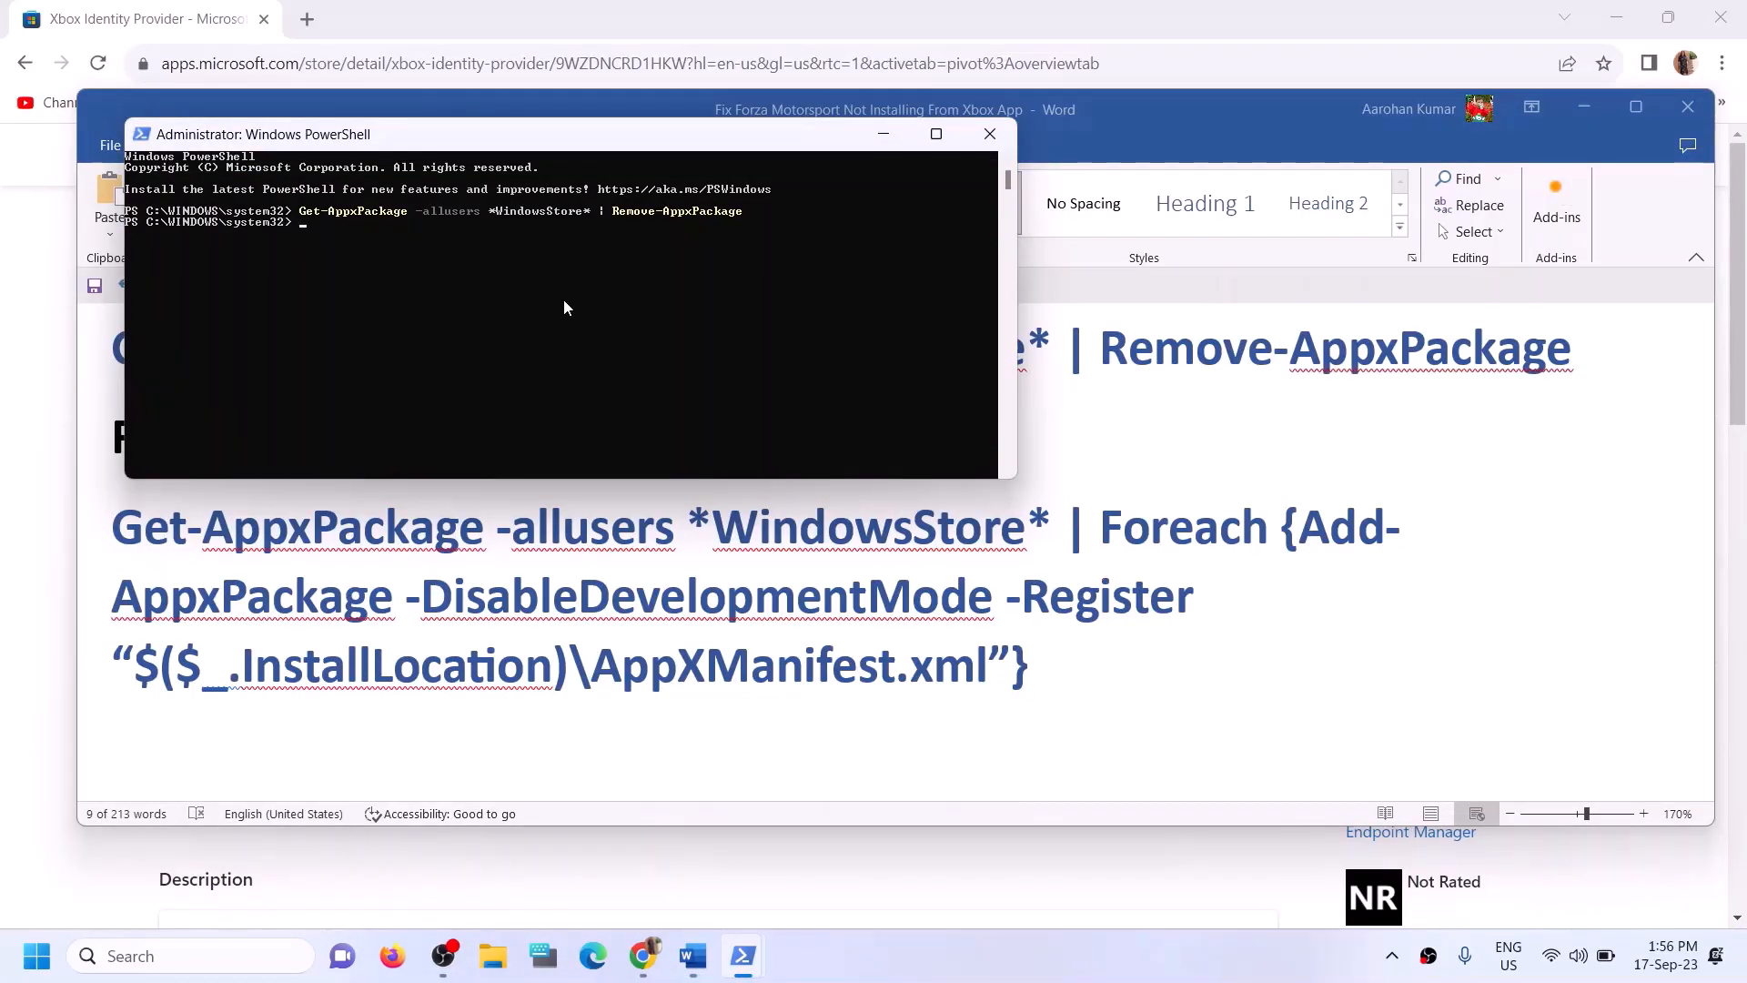
click(1010, 599)
click(195, 435)
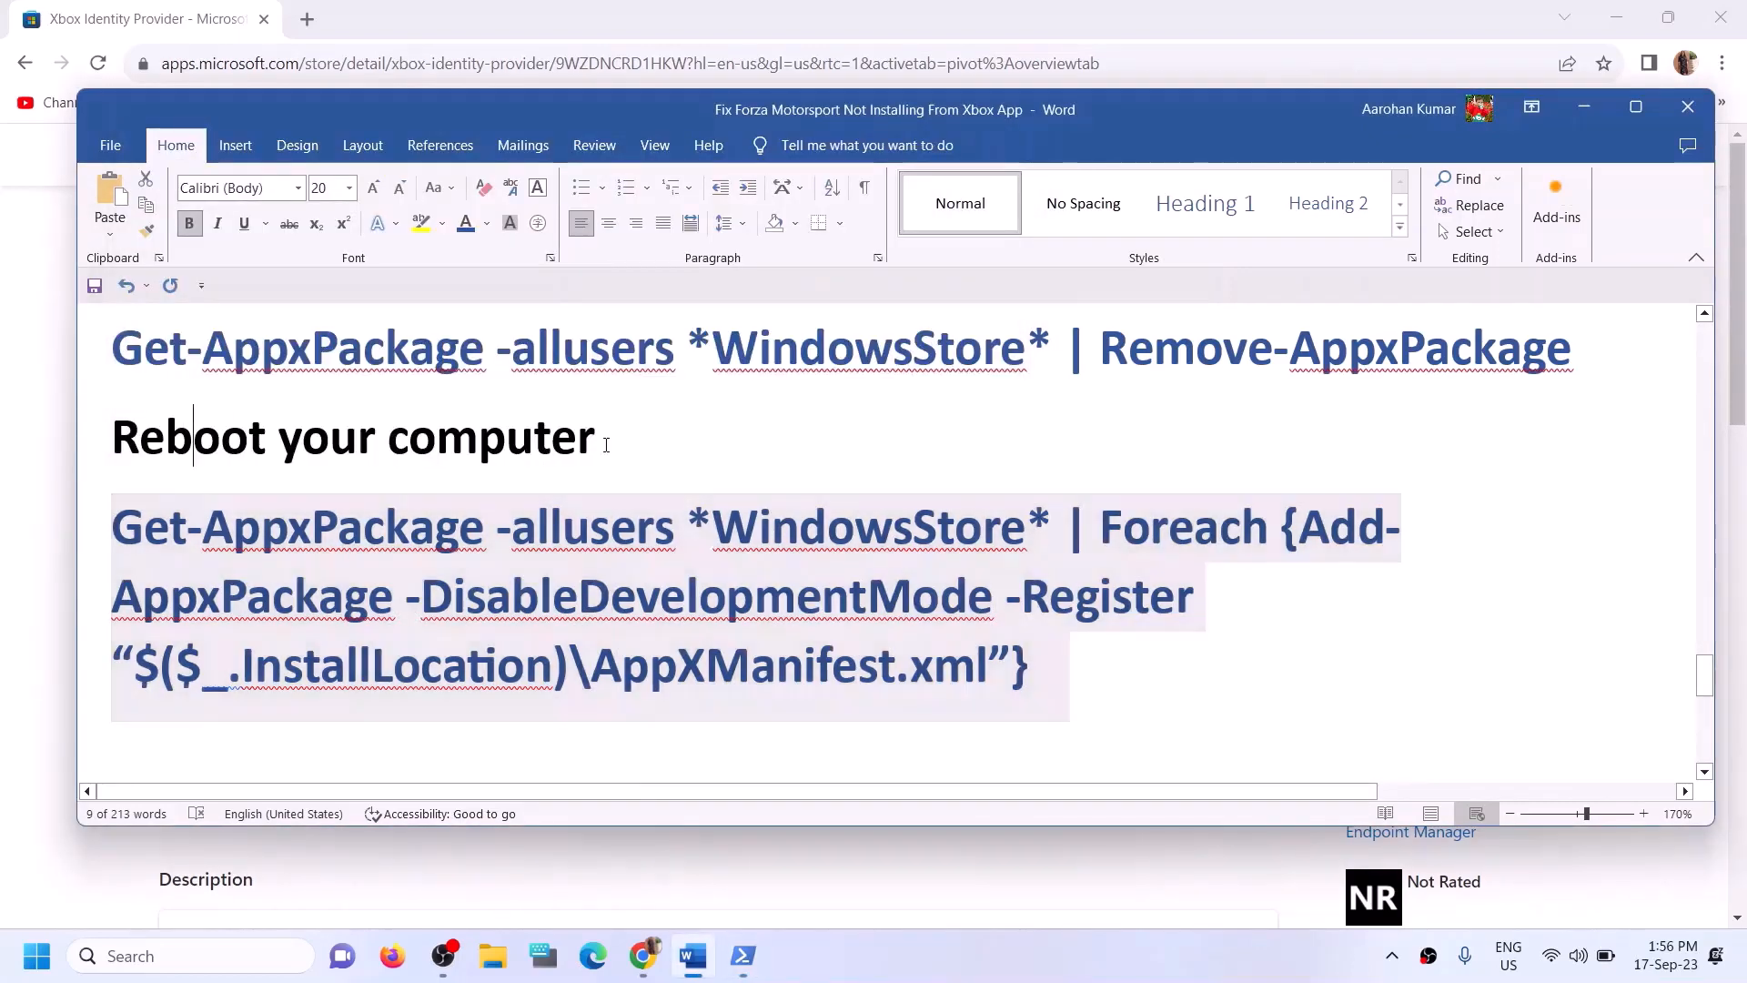
triple_click(606, 444)
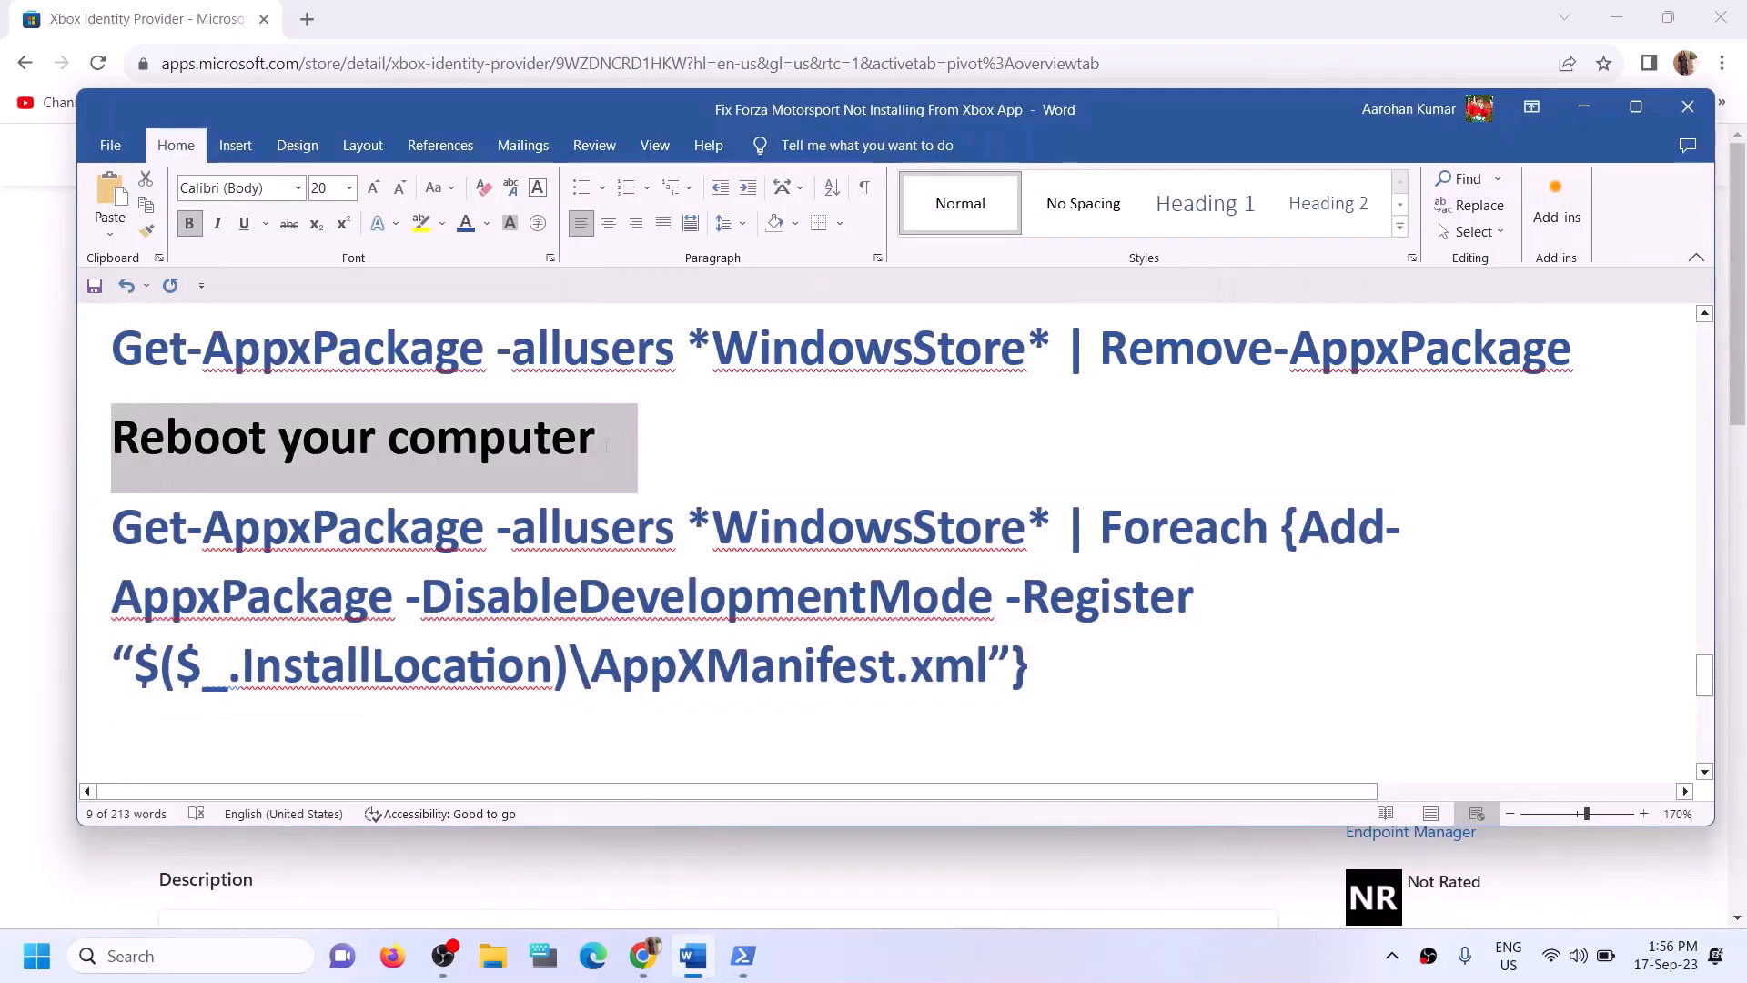
- Run the copied Foreach Add-AppxPackage command for *WindowsStore* in the administrator PowerShell window to reinstall the Store
click(741, 957)
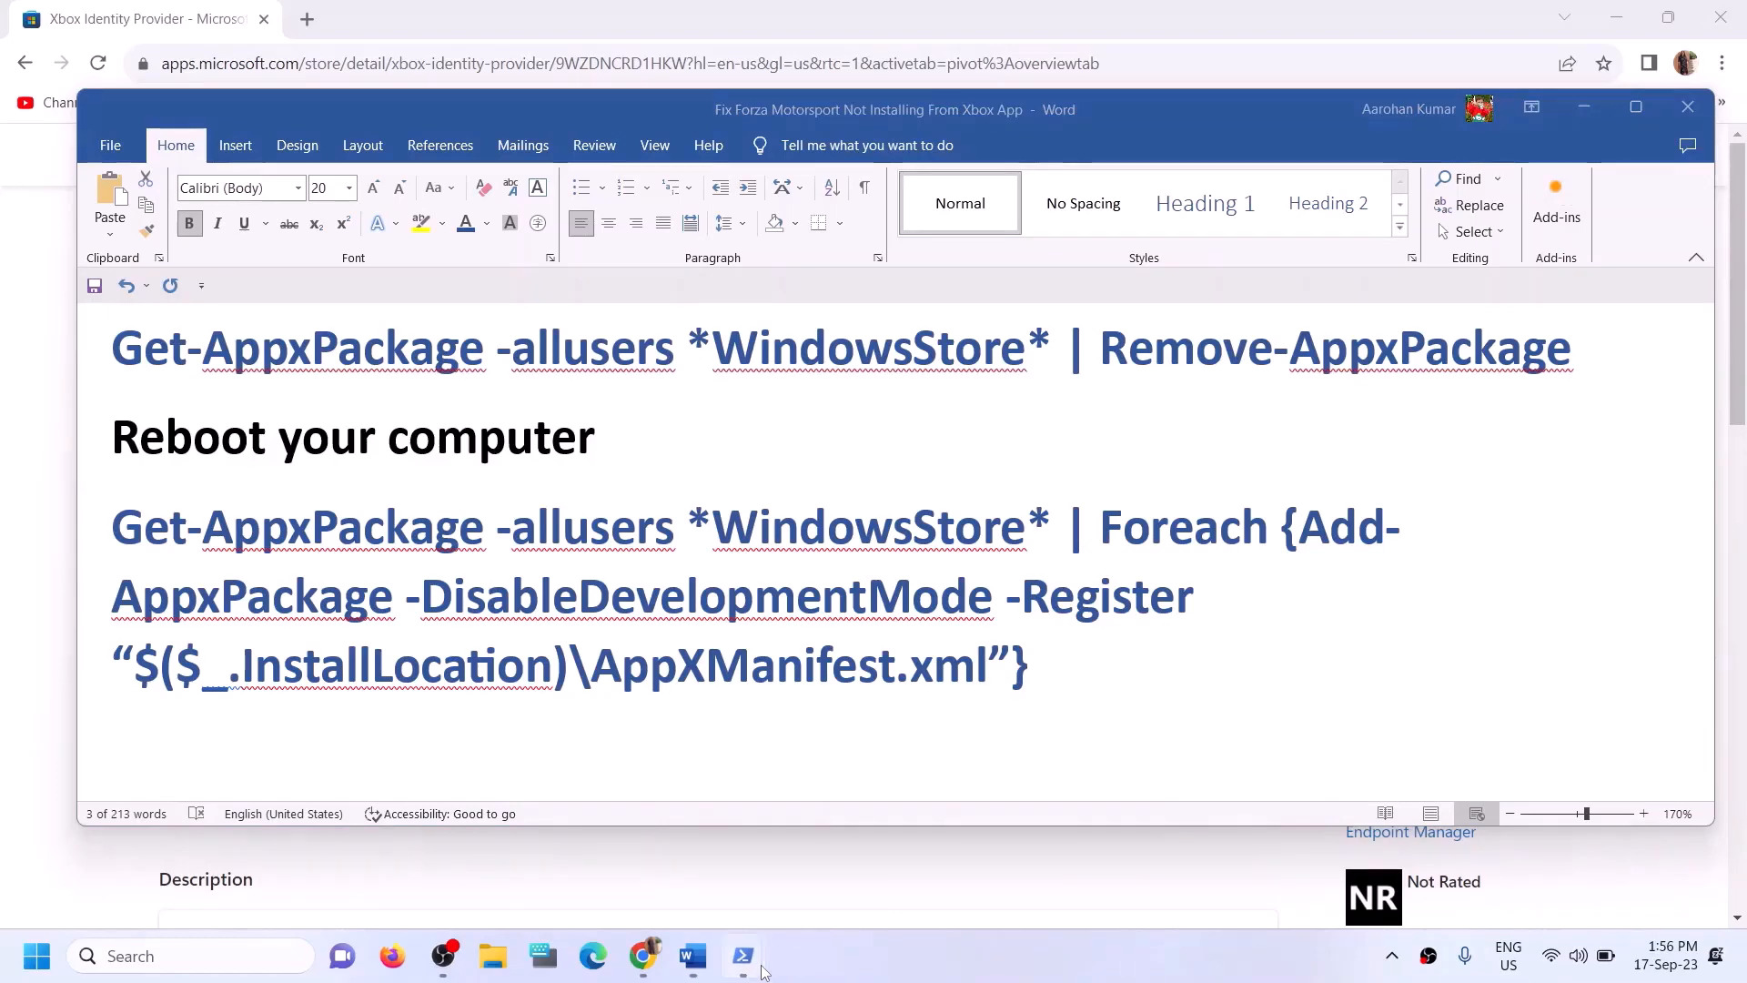
click(936, 856)
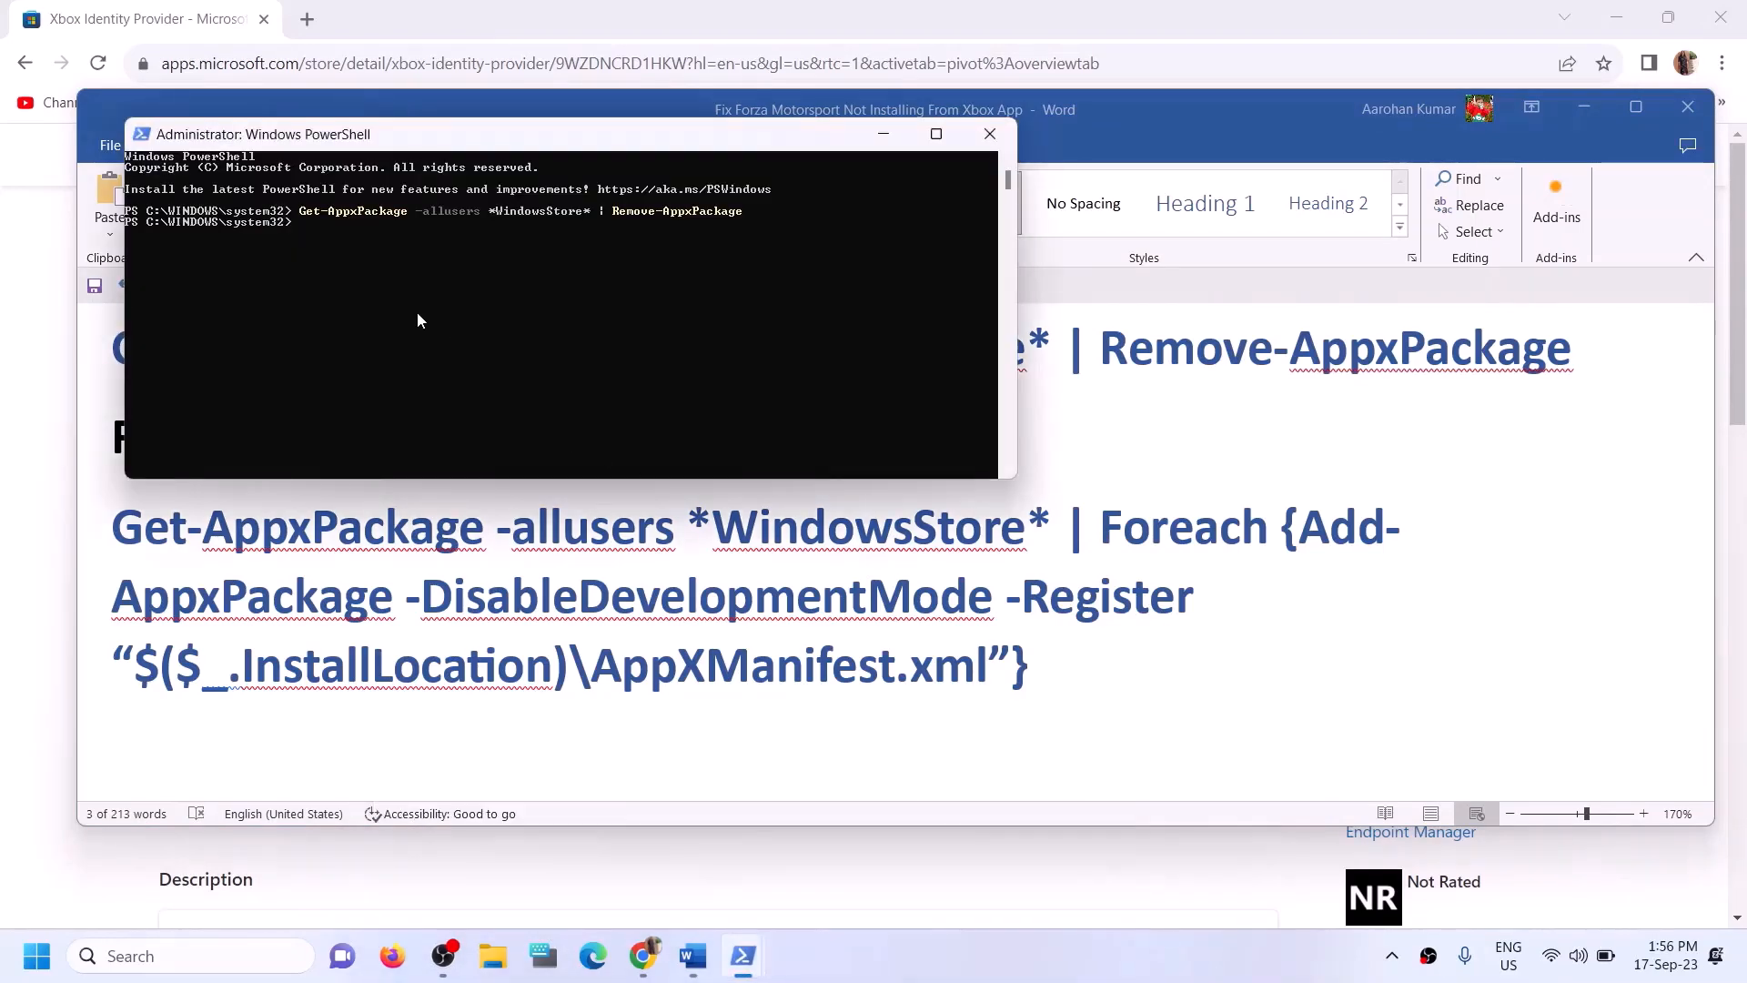
right_click(348, 271)
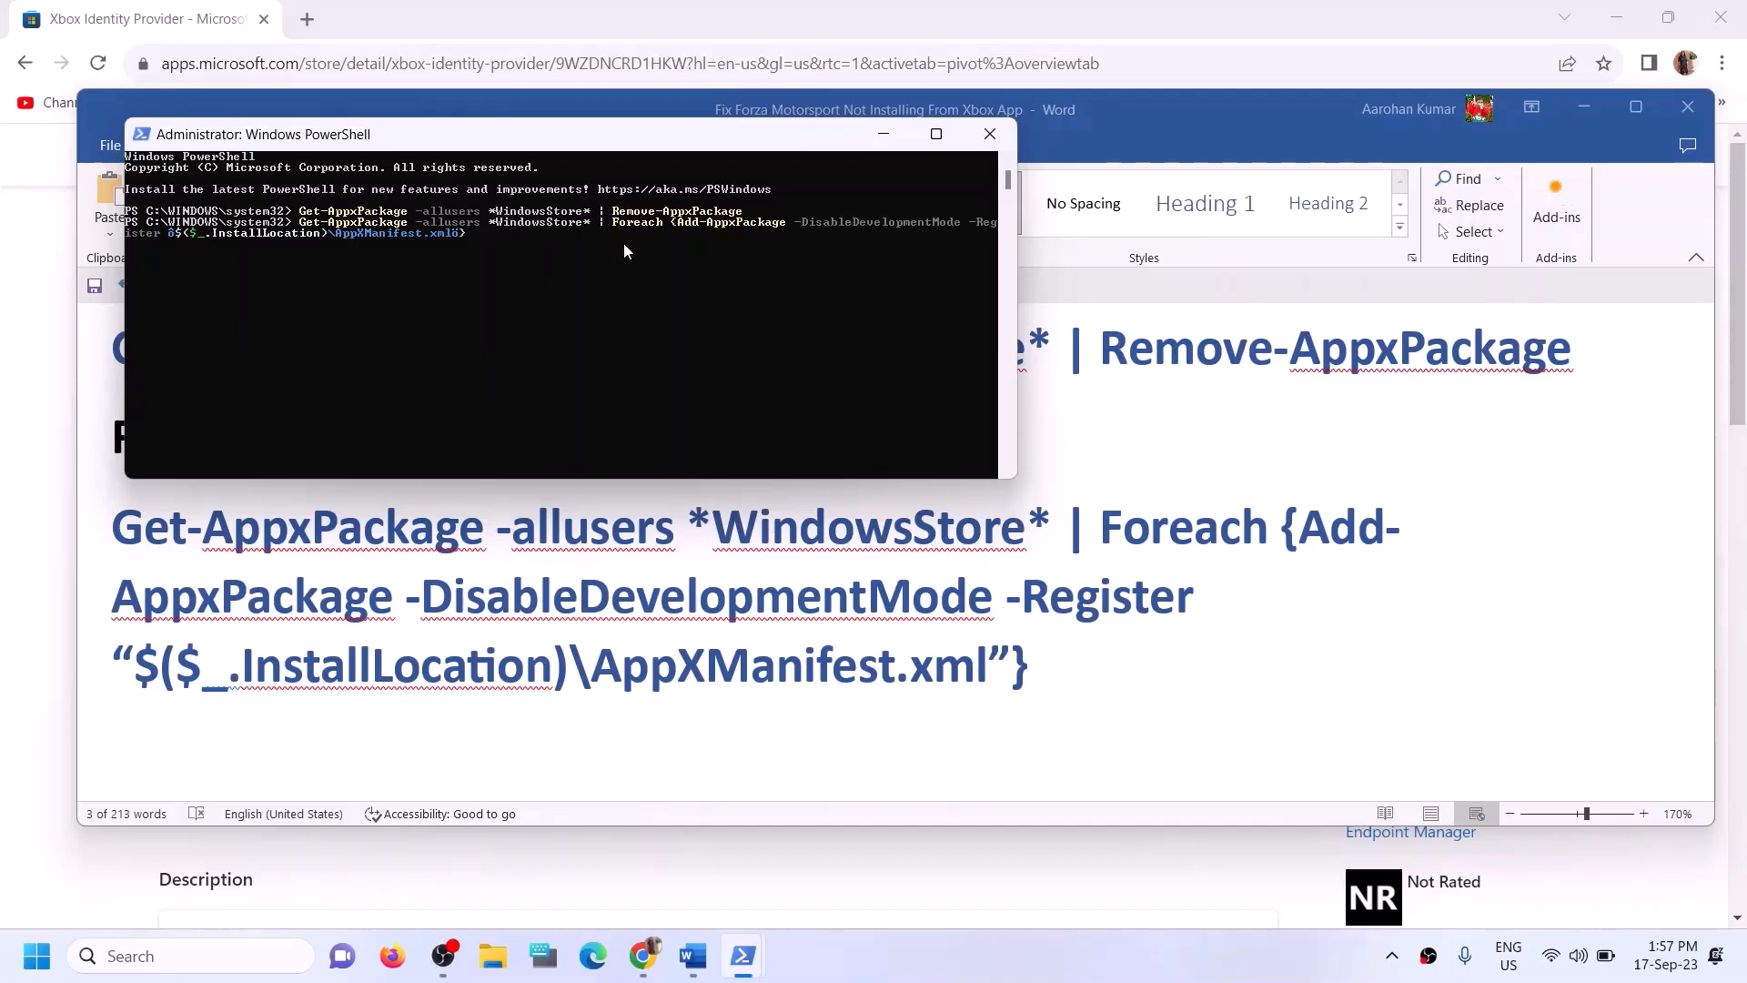
key(Return)
click(170, 955)
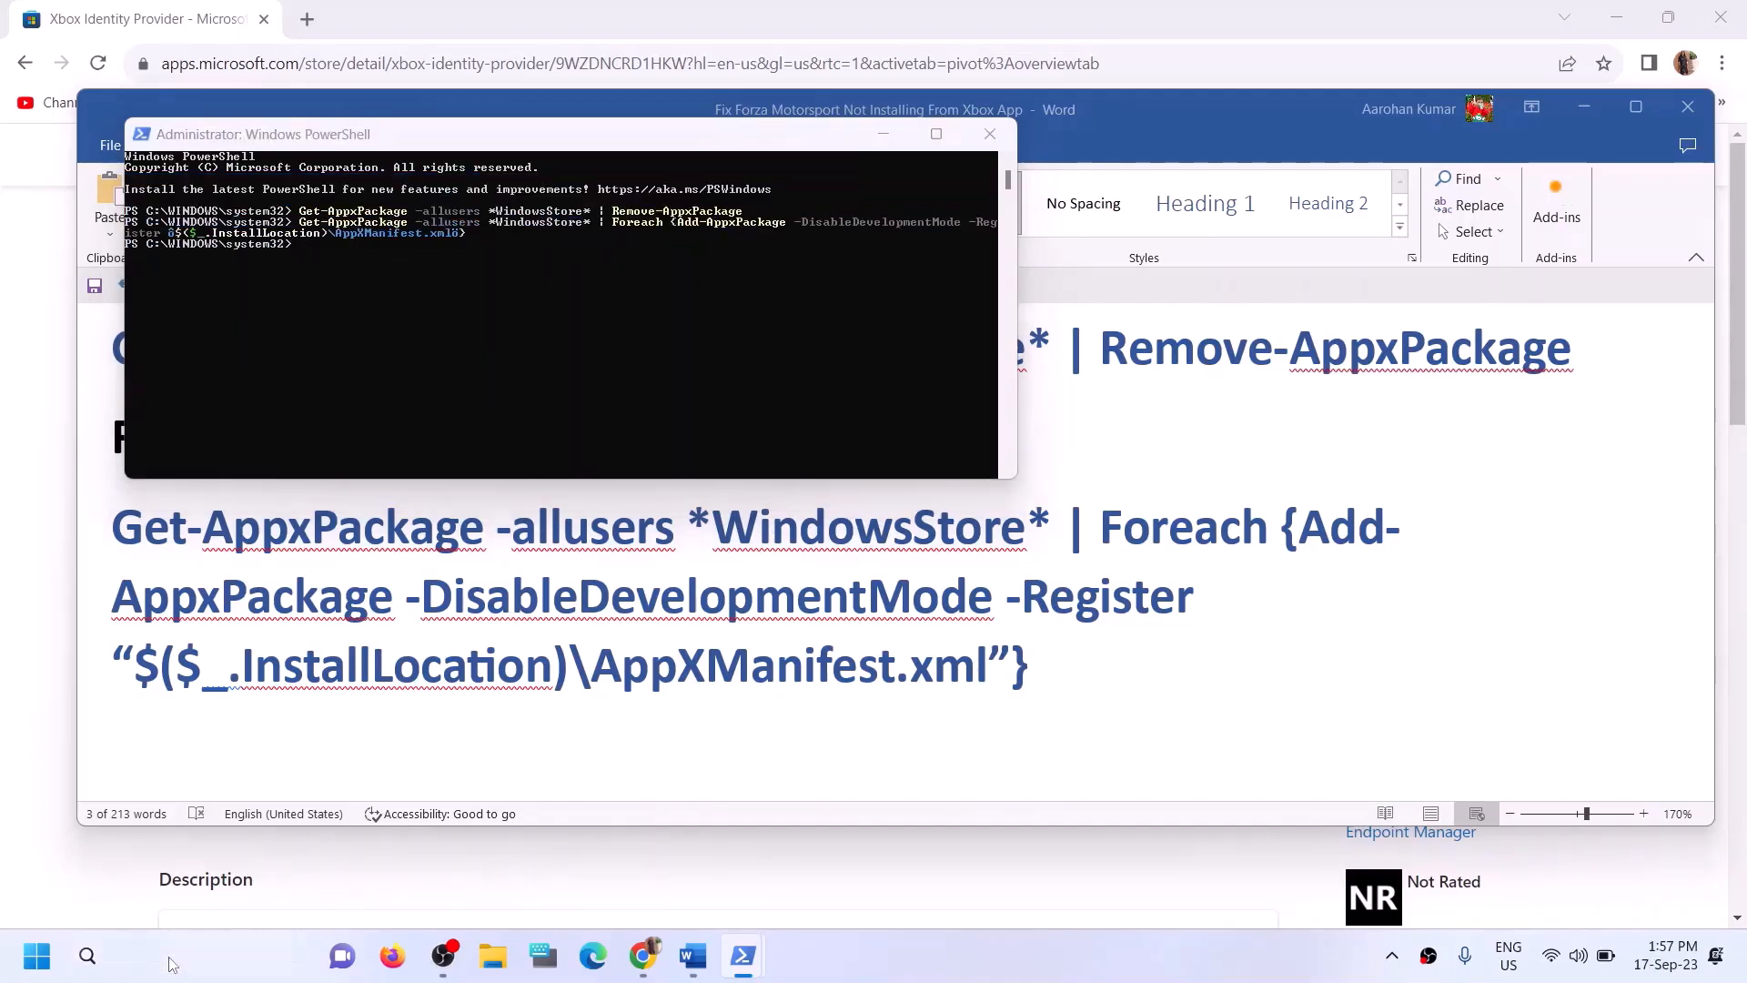
text(store)
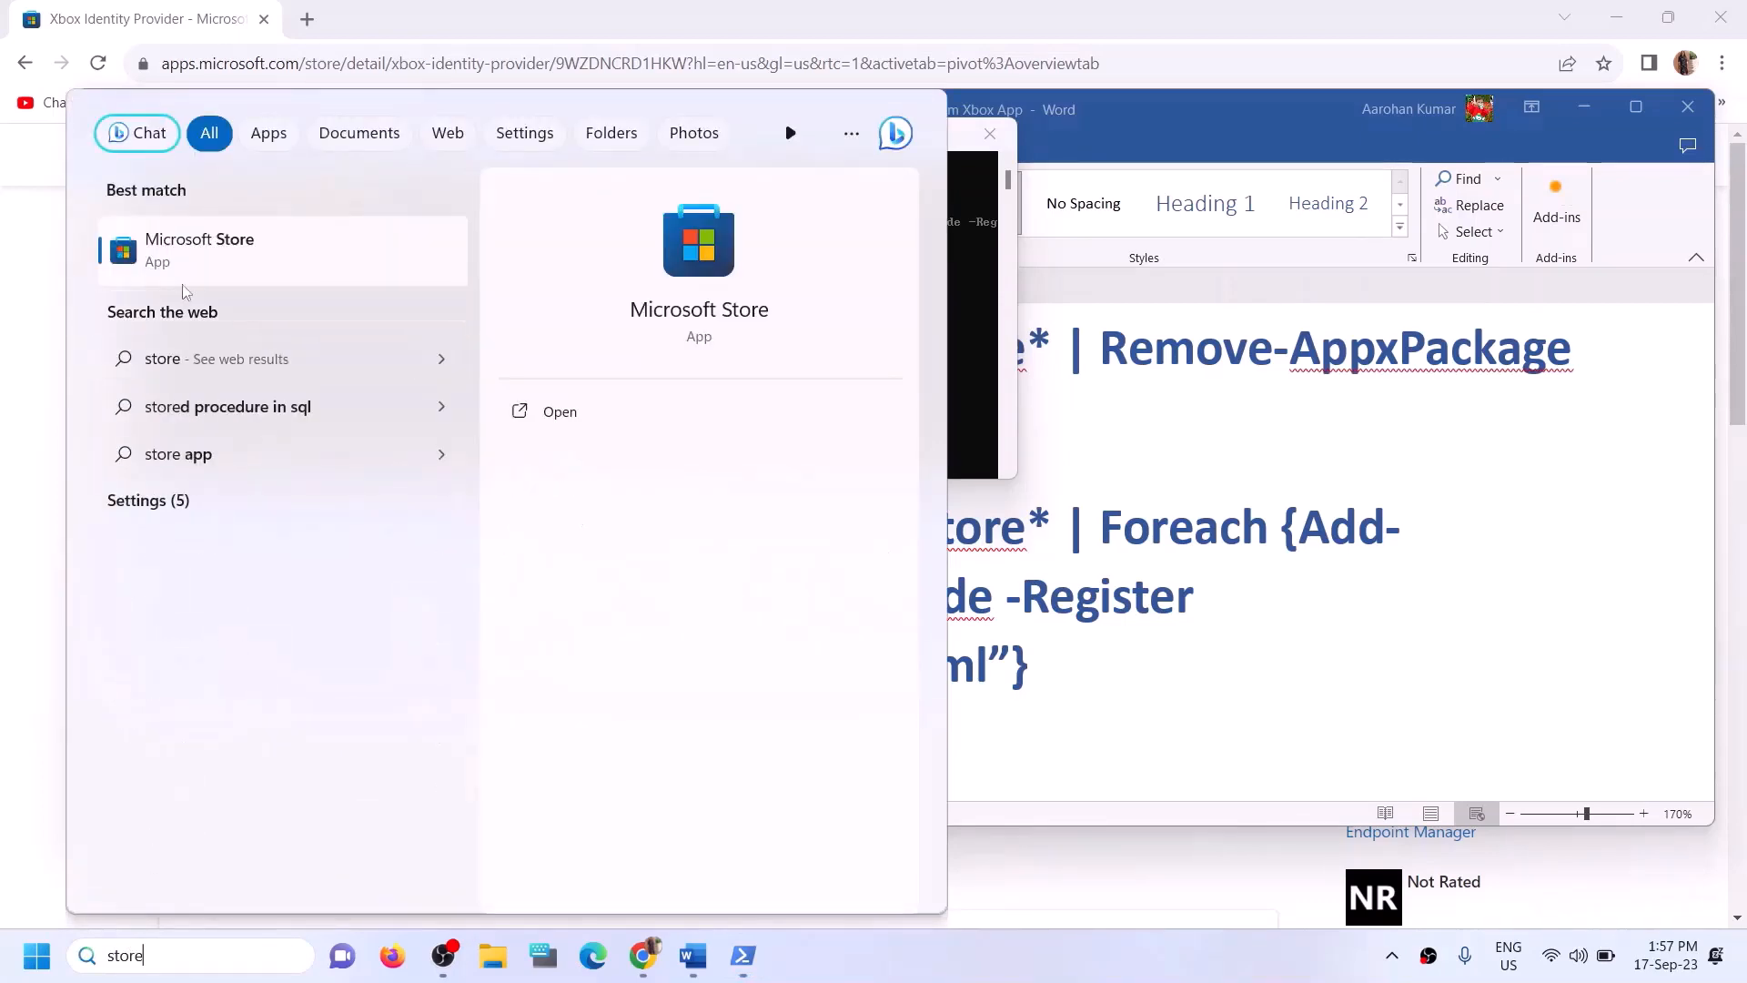
click(1183, 649)
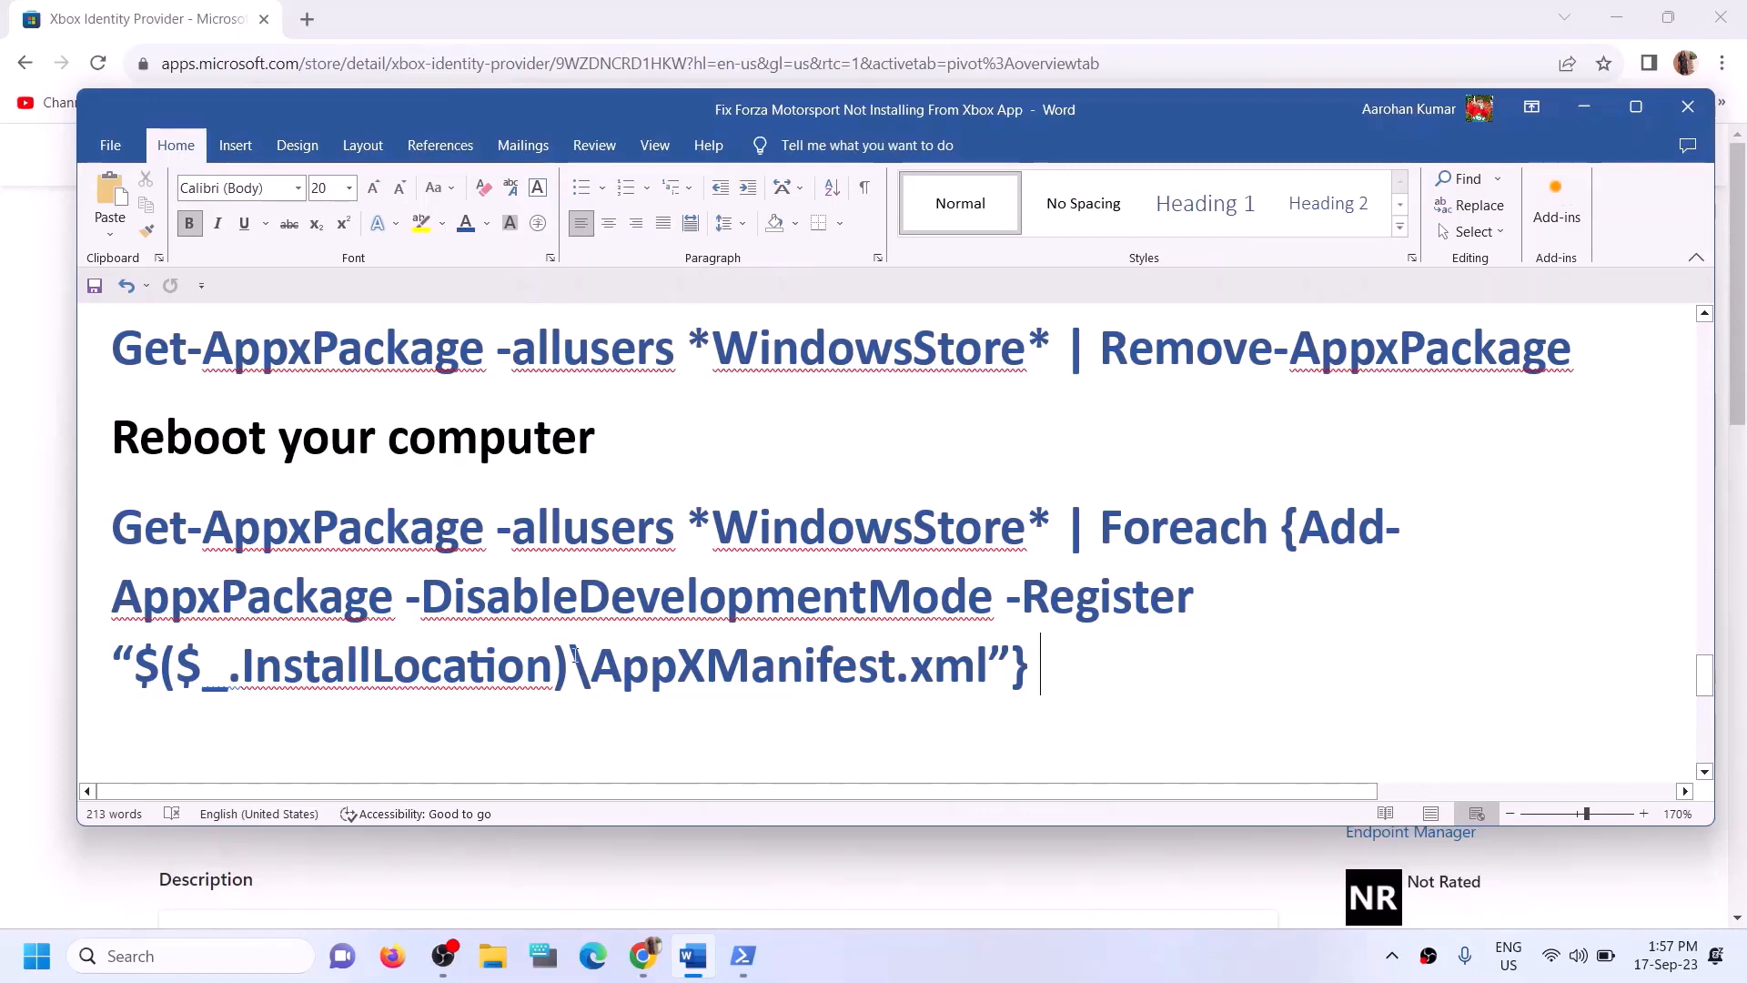
- Find Microsoft Store with Windows search, open it and maximize its window
click(223, 950)
text(store)
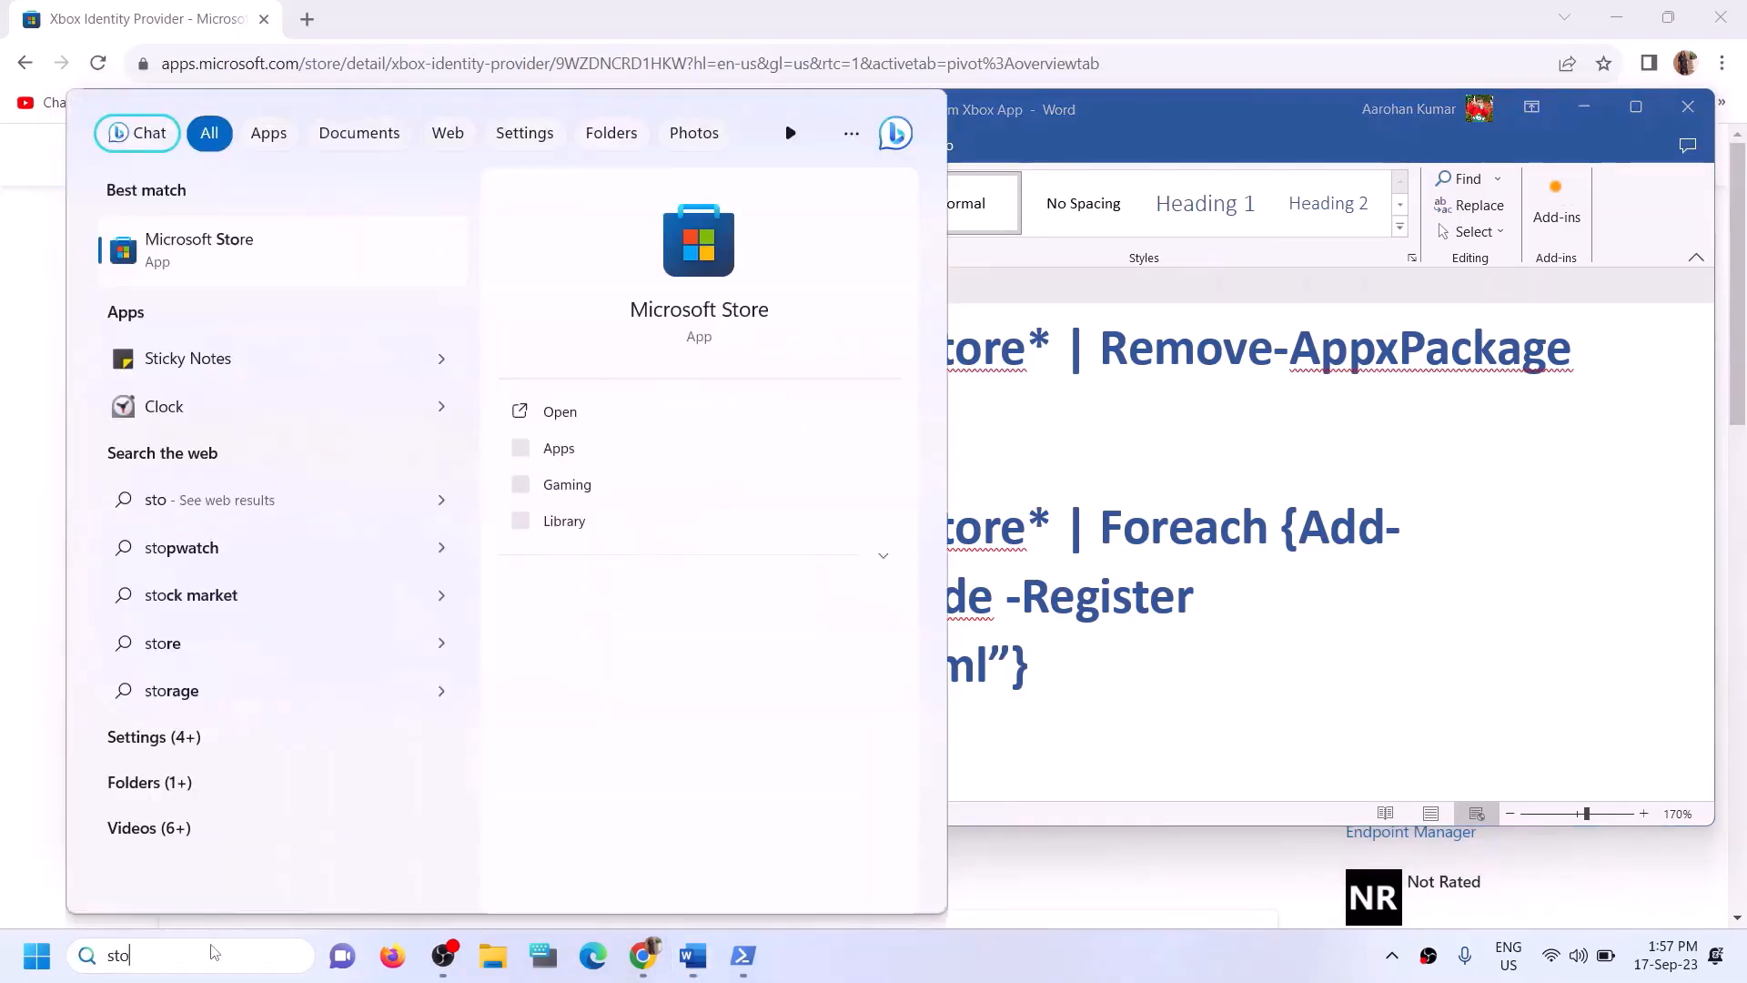
click(725, 248)
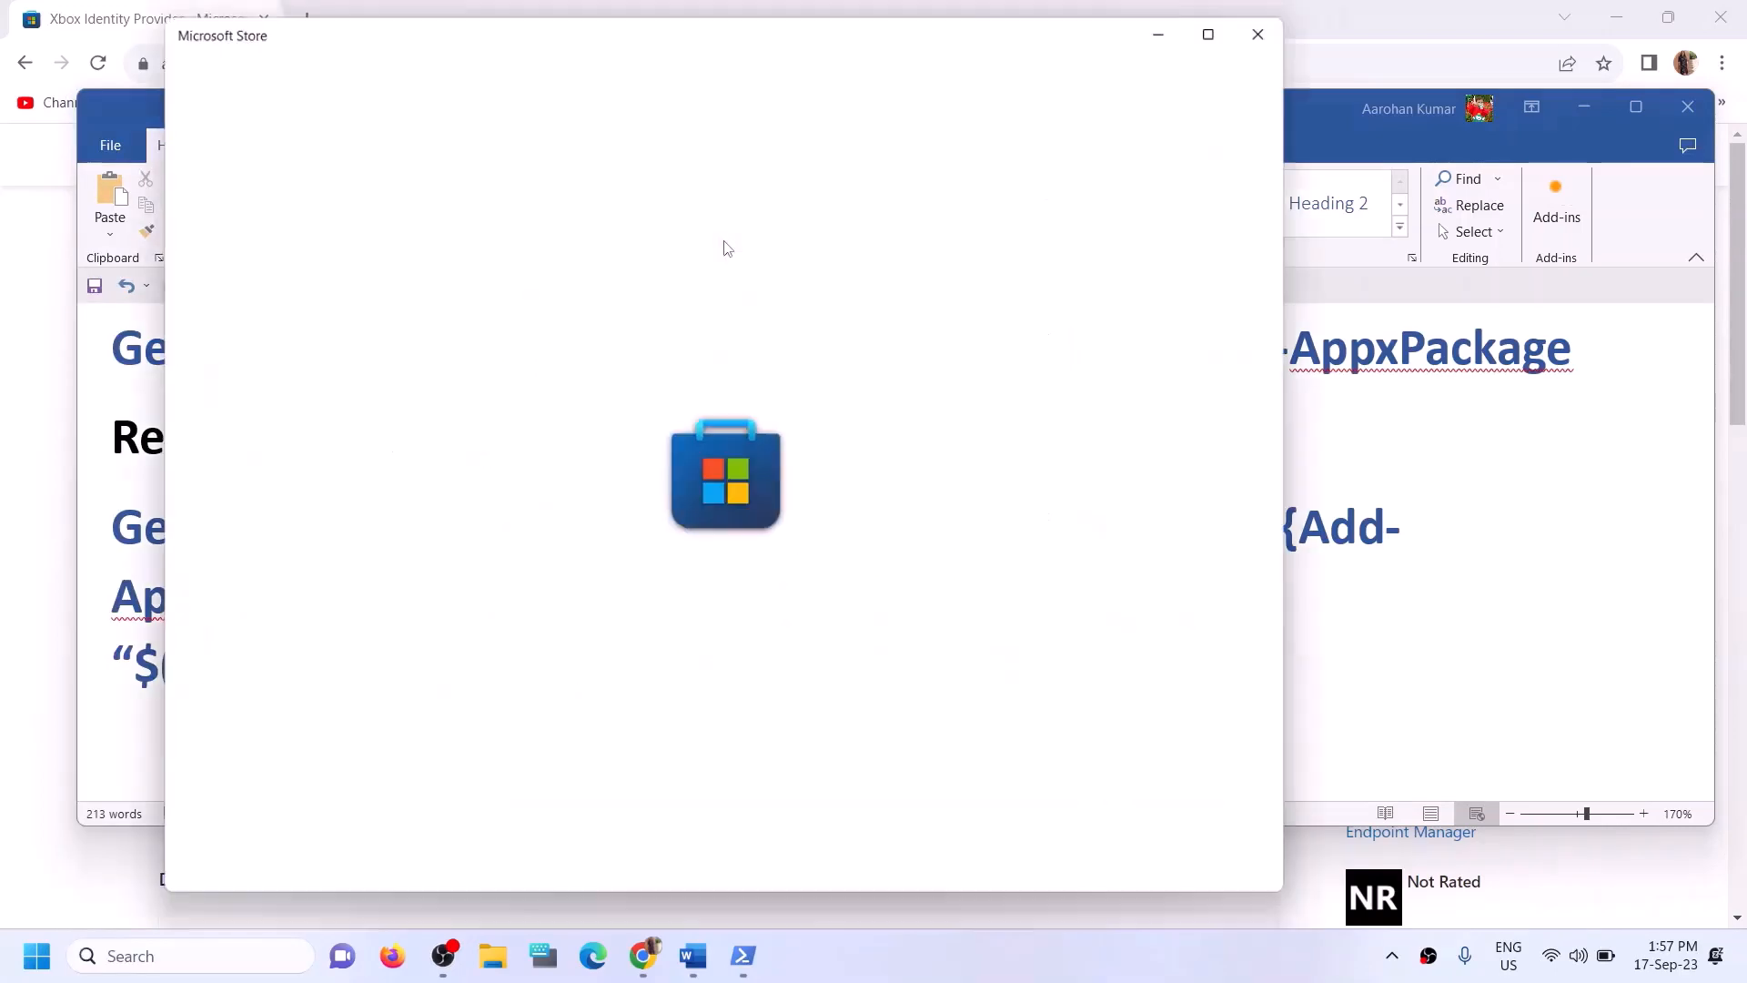
click(1230, 19)
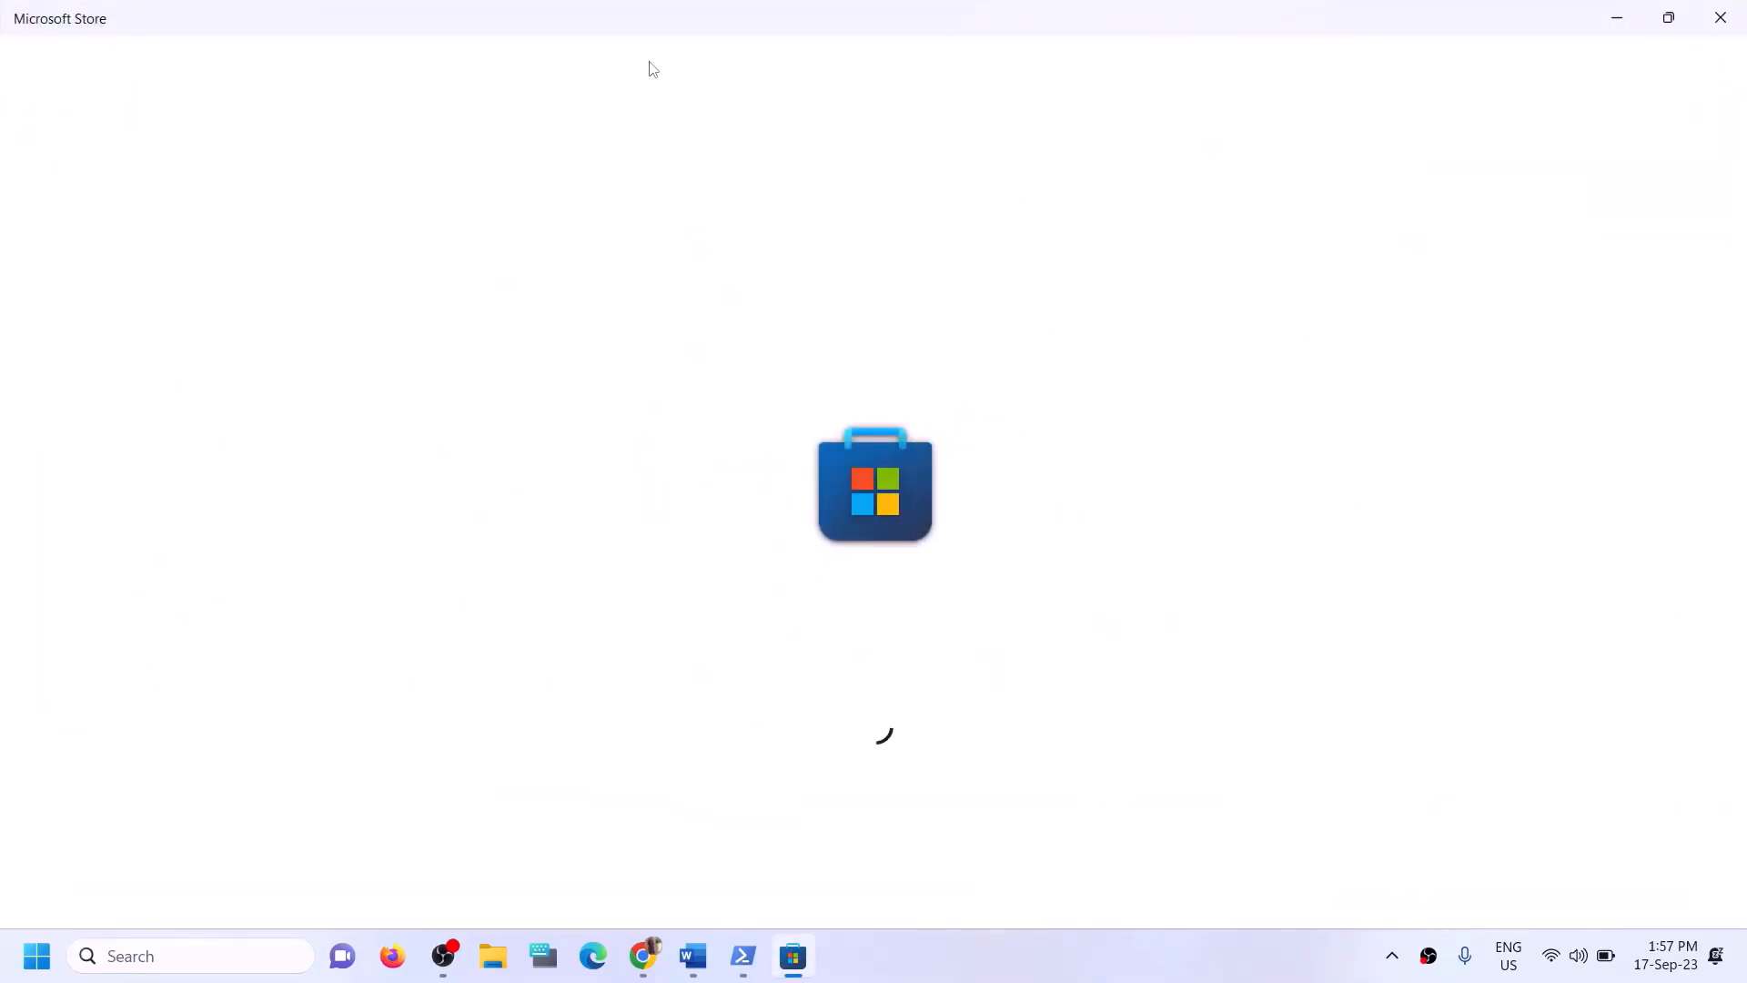
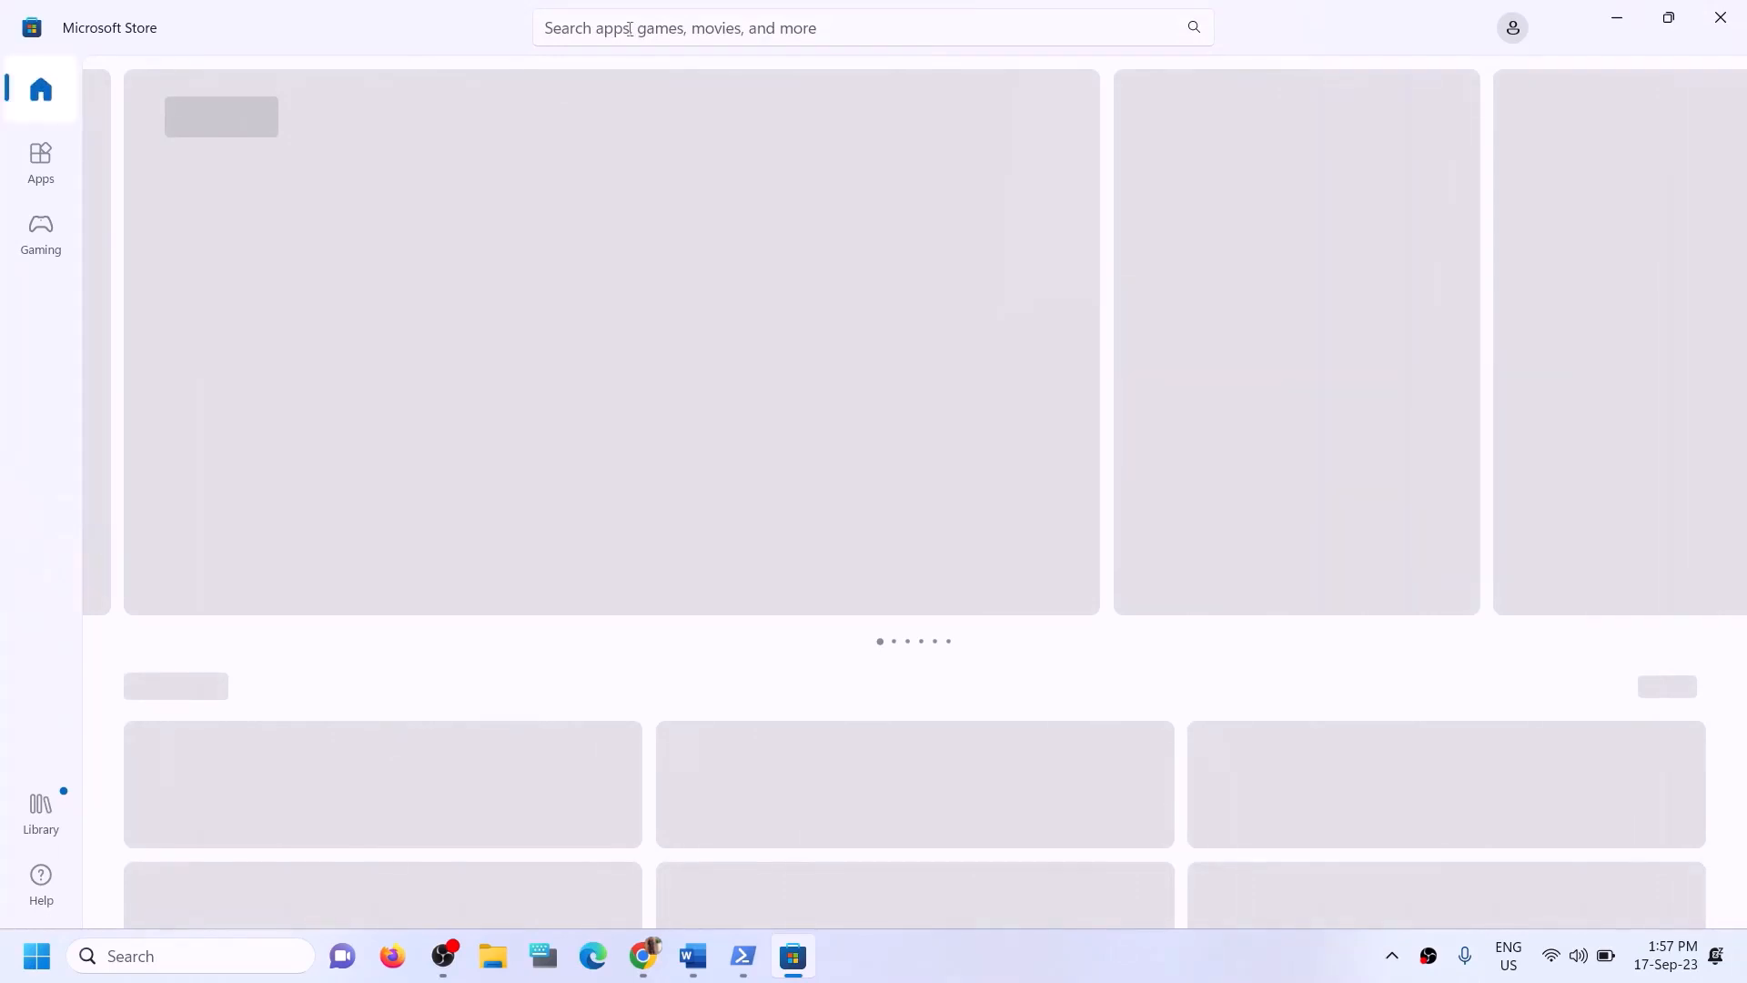
- Search the Store for "xbox", start installing the Xbox app and allow the changes to the device
click(629, 28)
text(x)
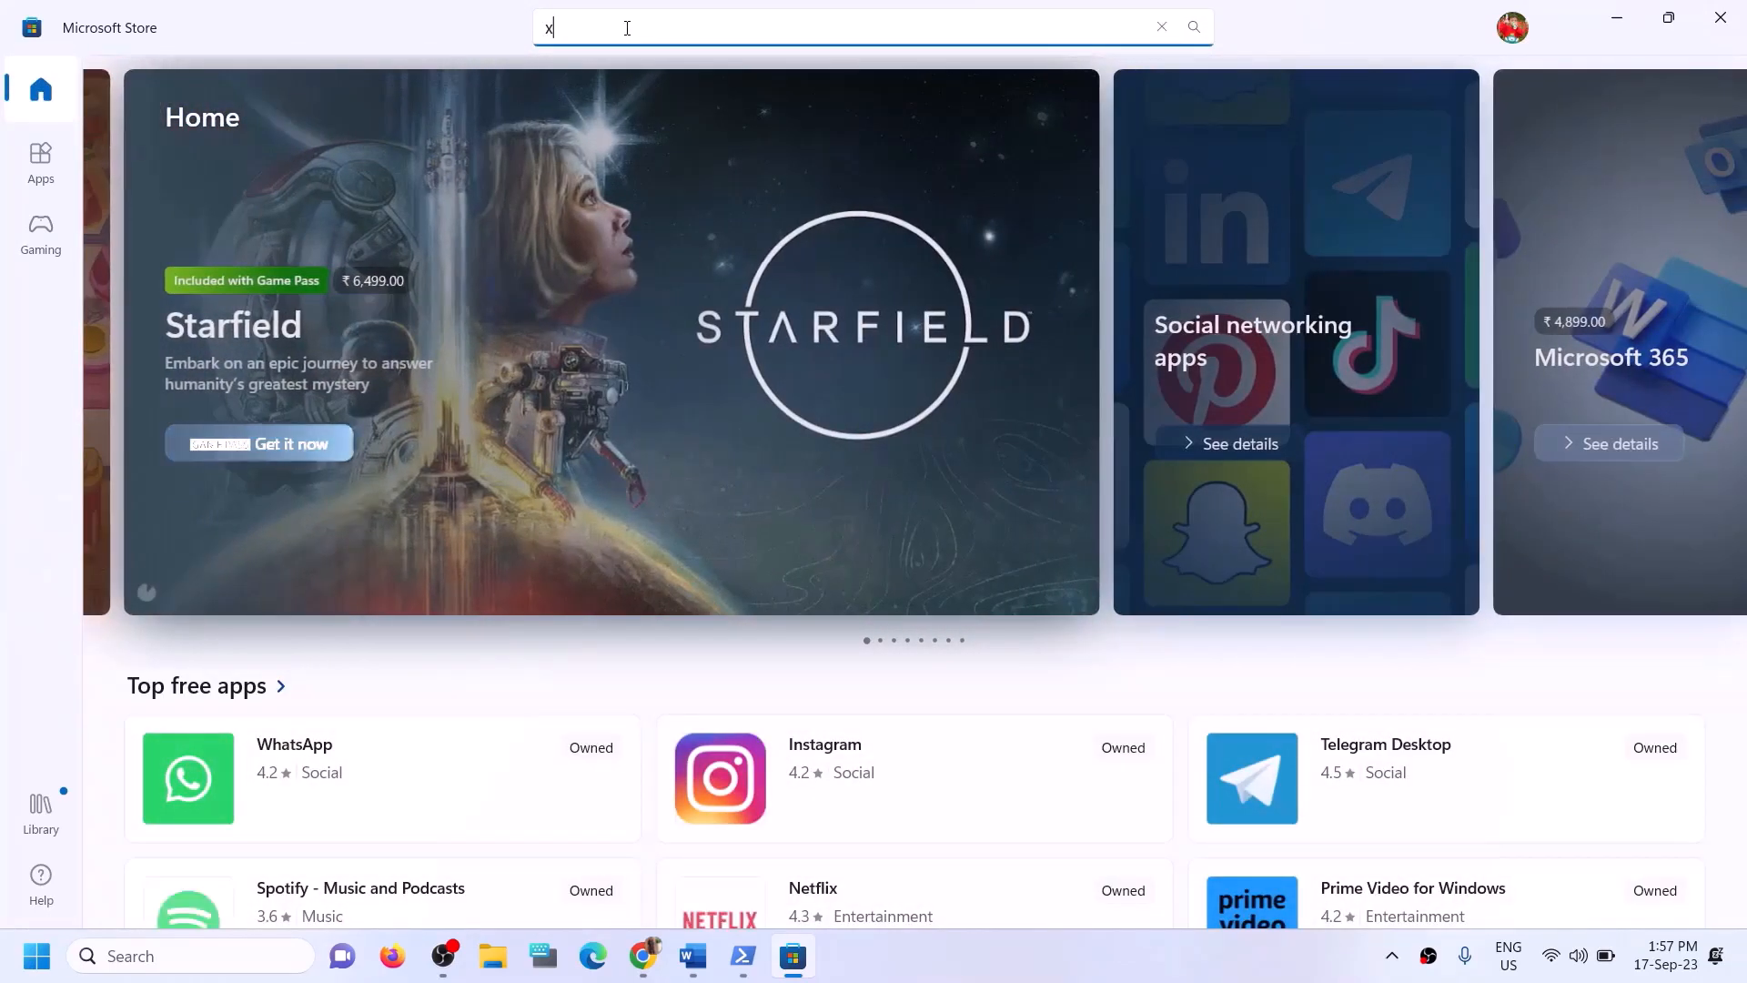
text(box)
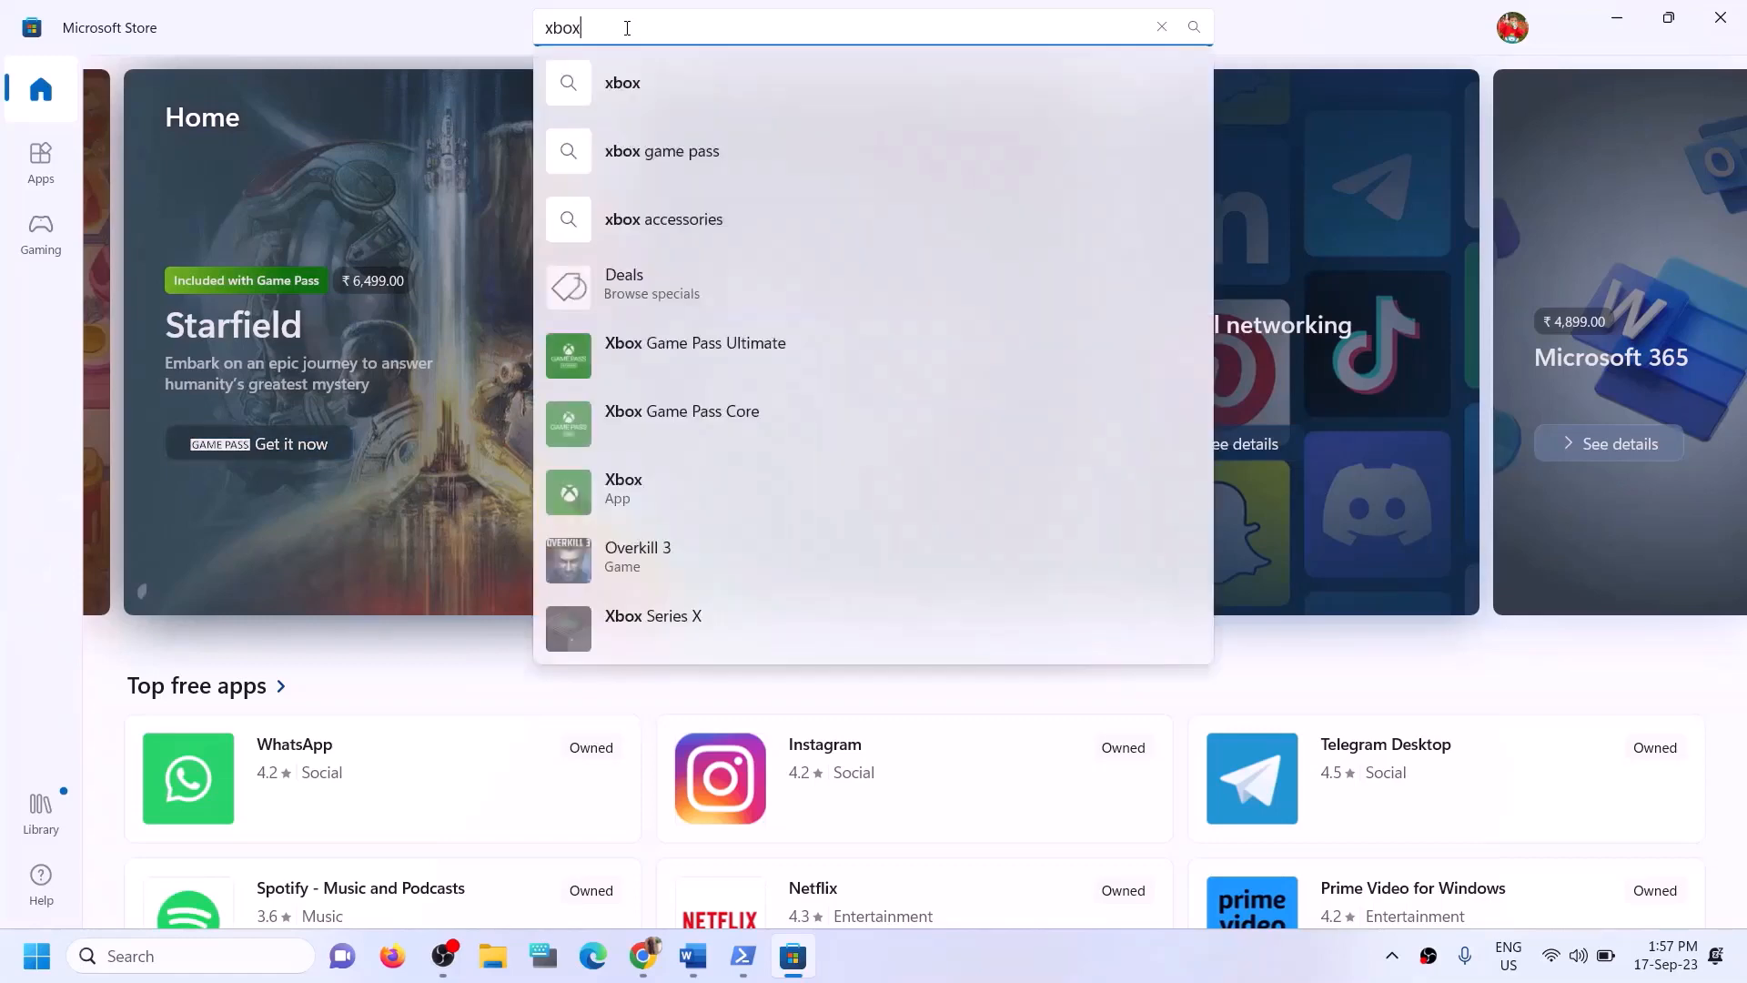
click(641, 476)
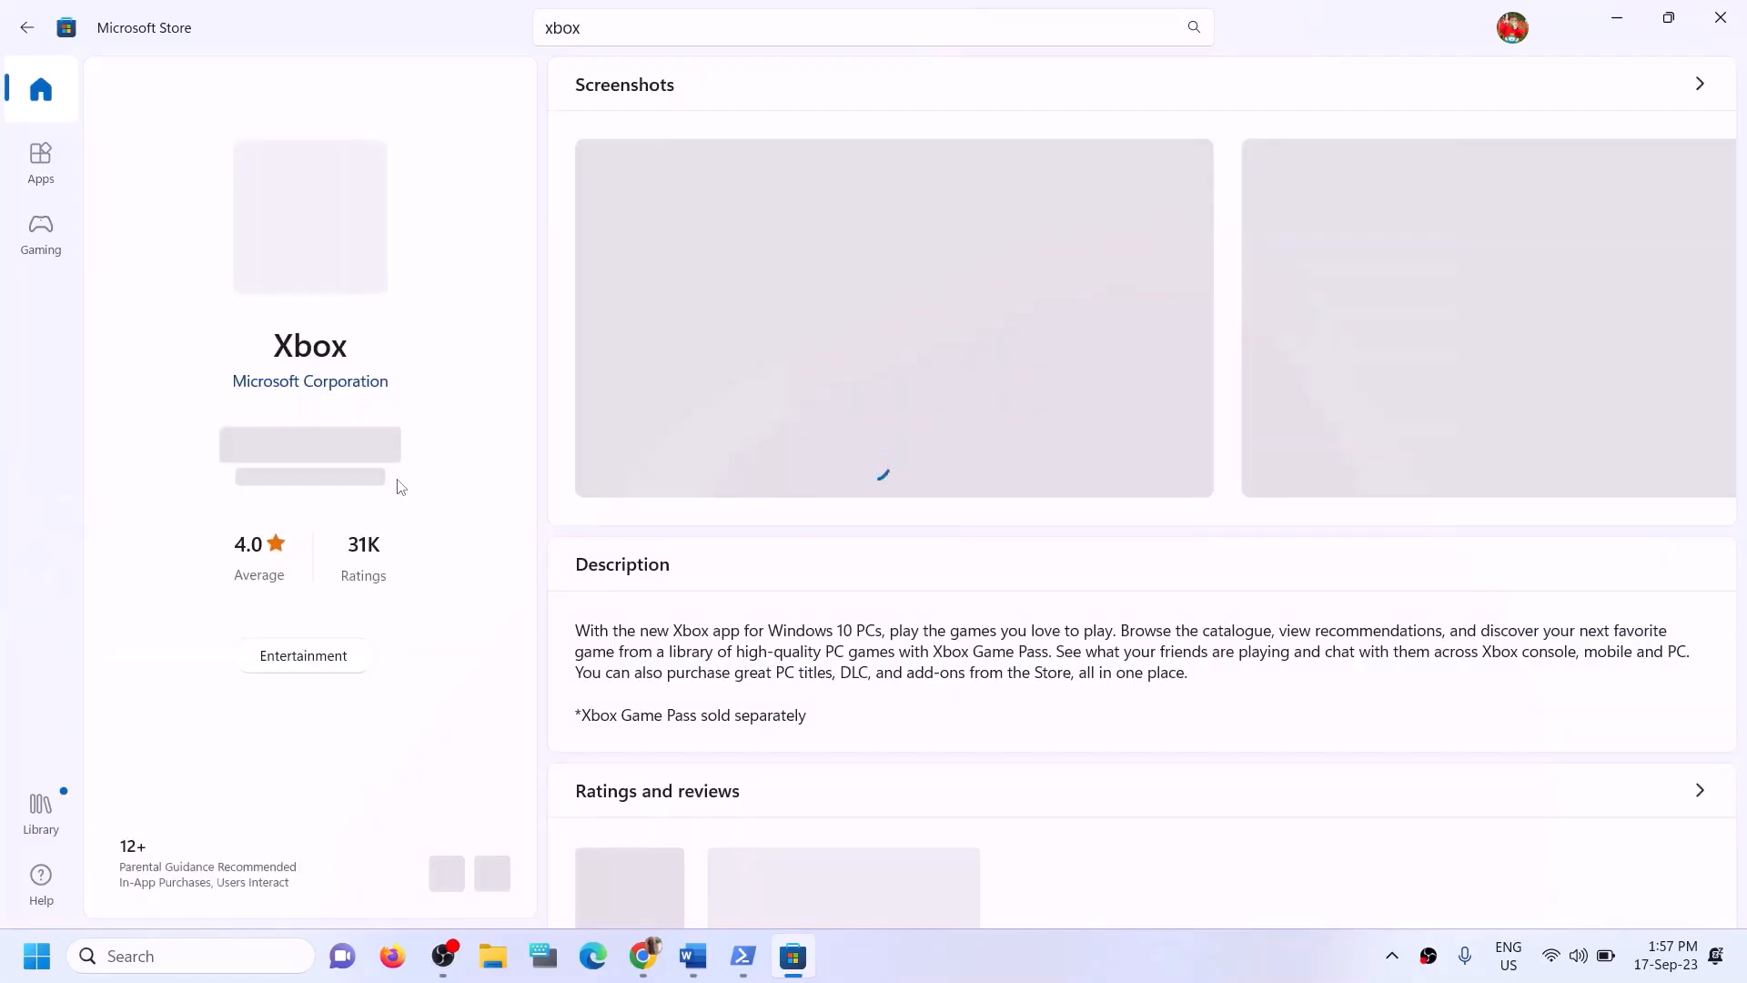
click(336, 461)
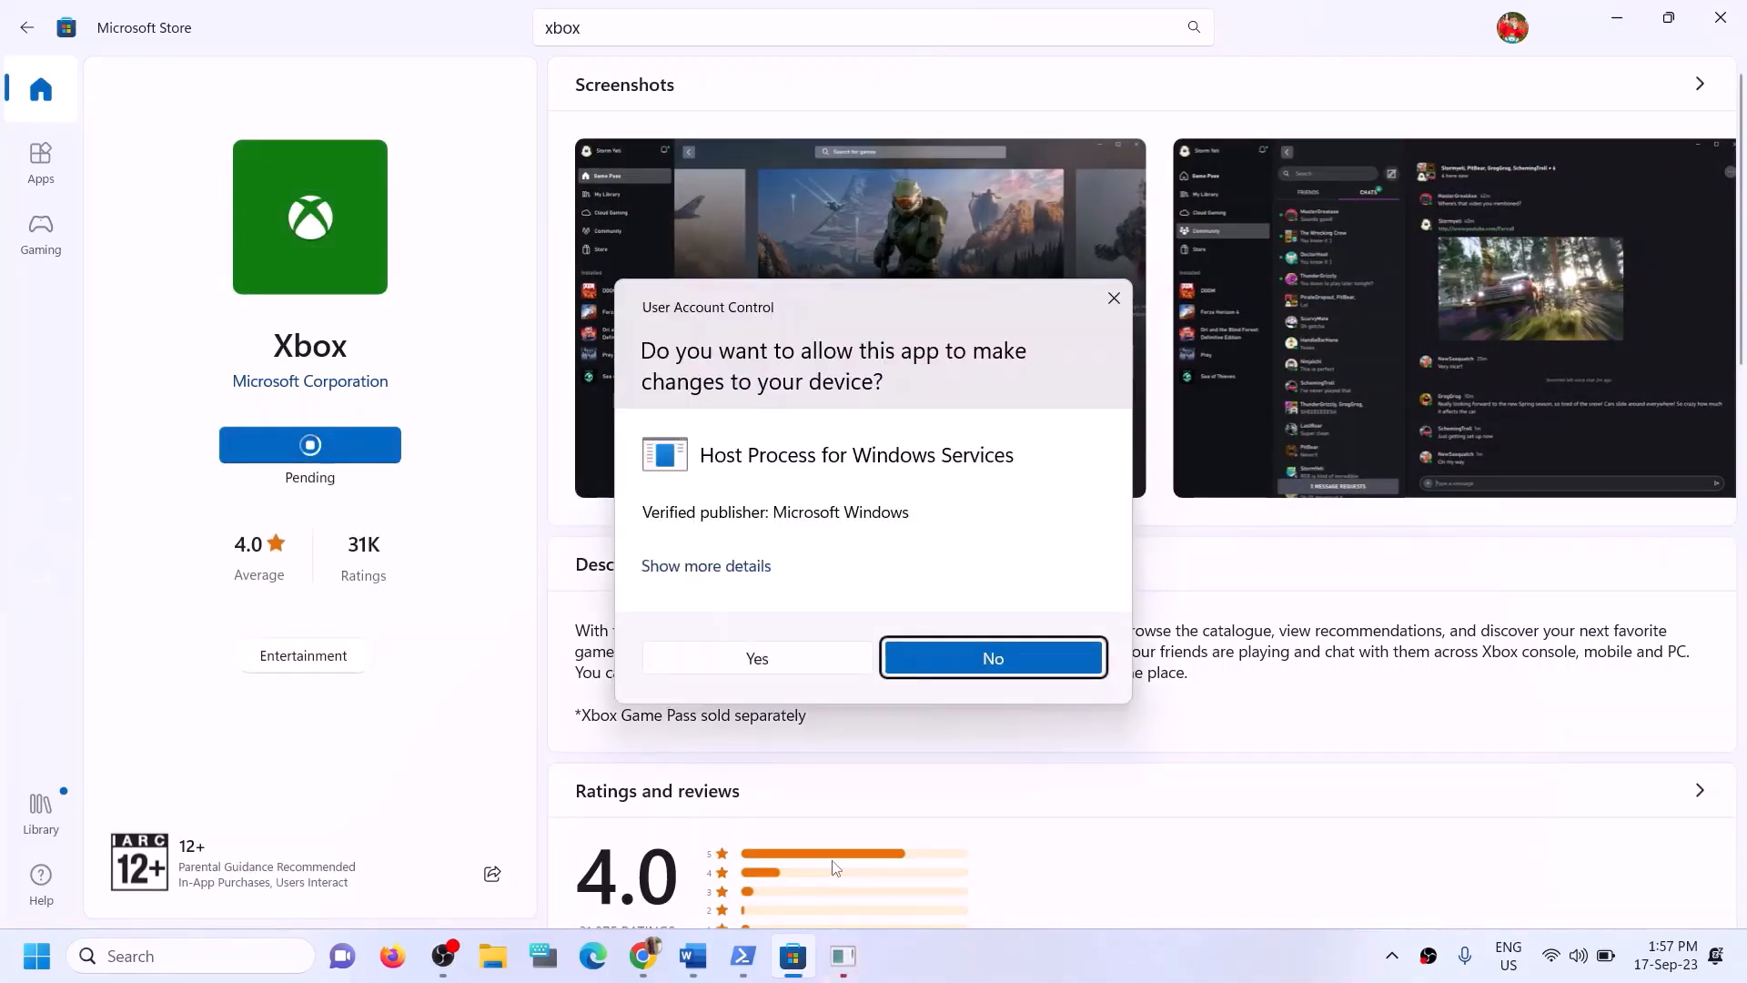
click(742, 648)
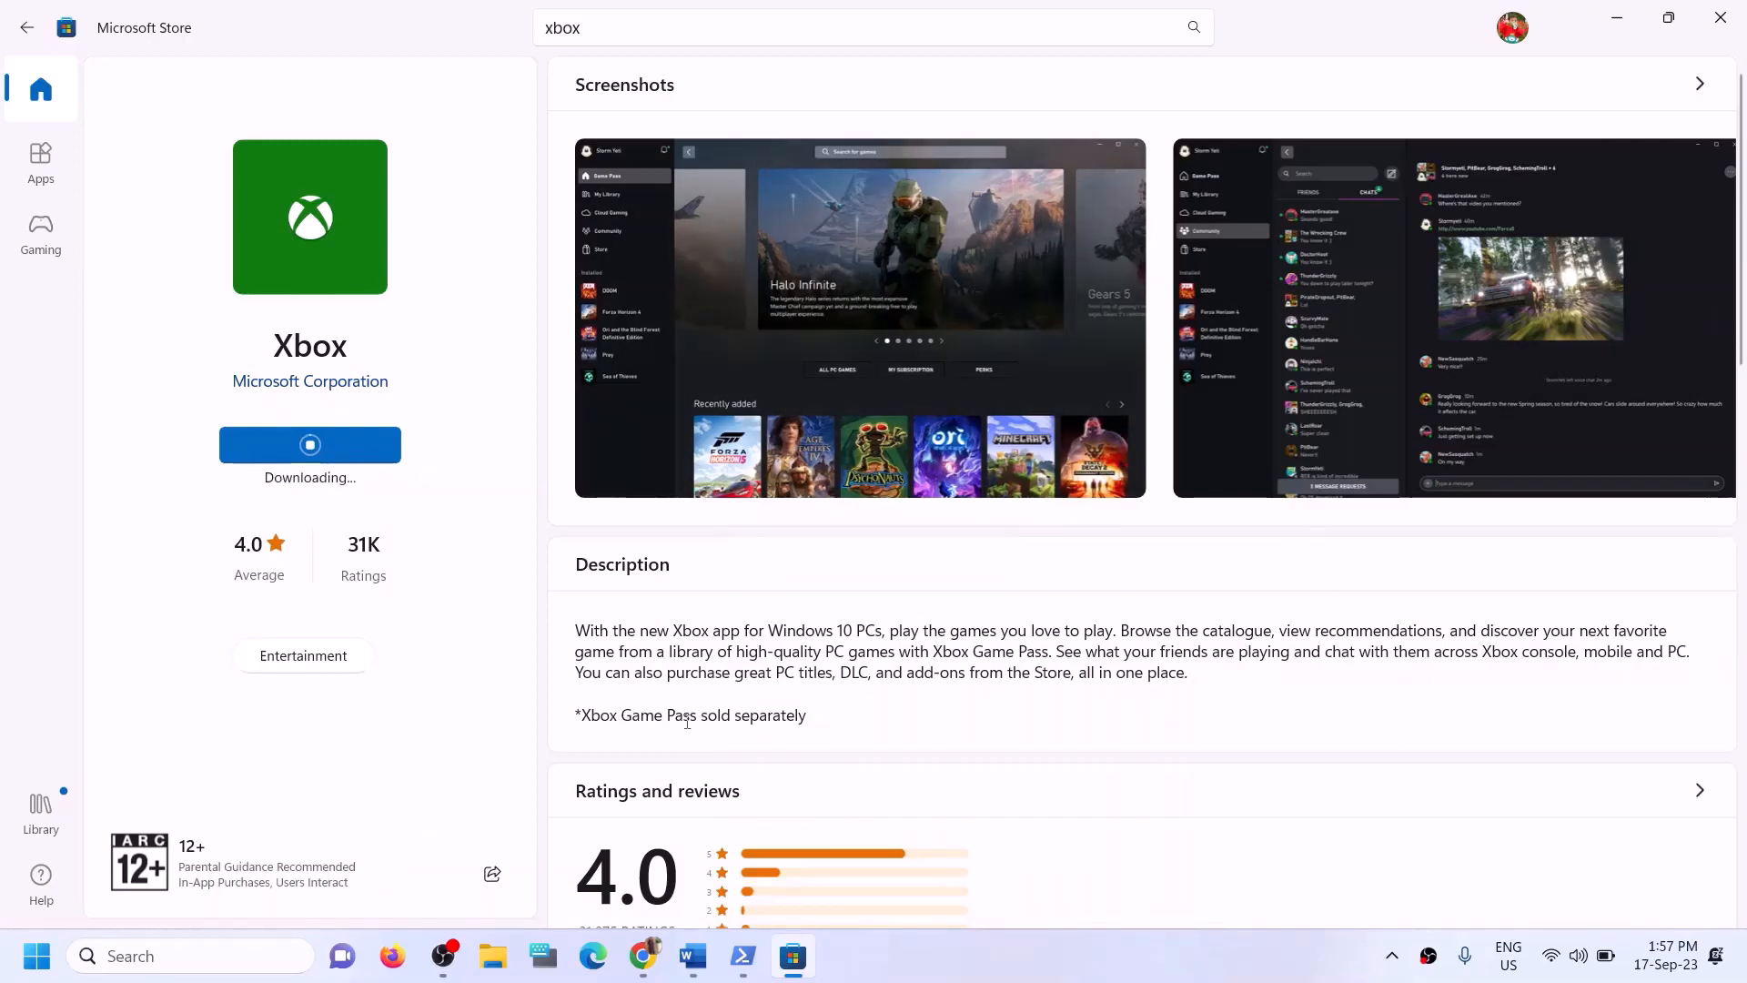
- Return to the Word guide and read Step 12 on installing to another drive and renaming the WpSystem and WindowsApps folders
click(692, 956)
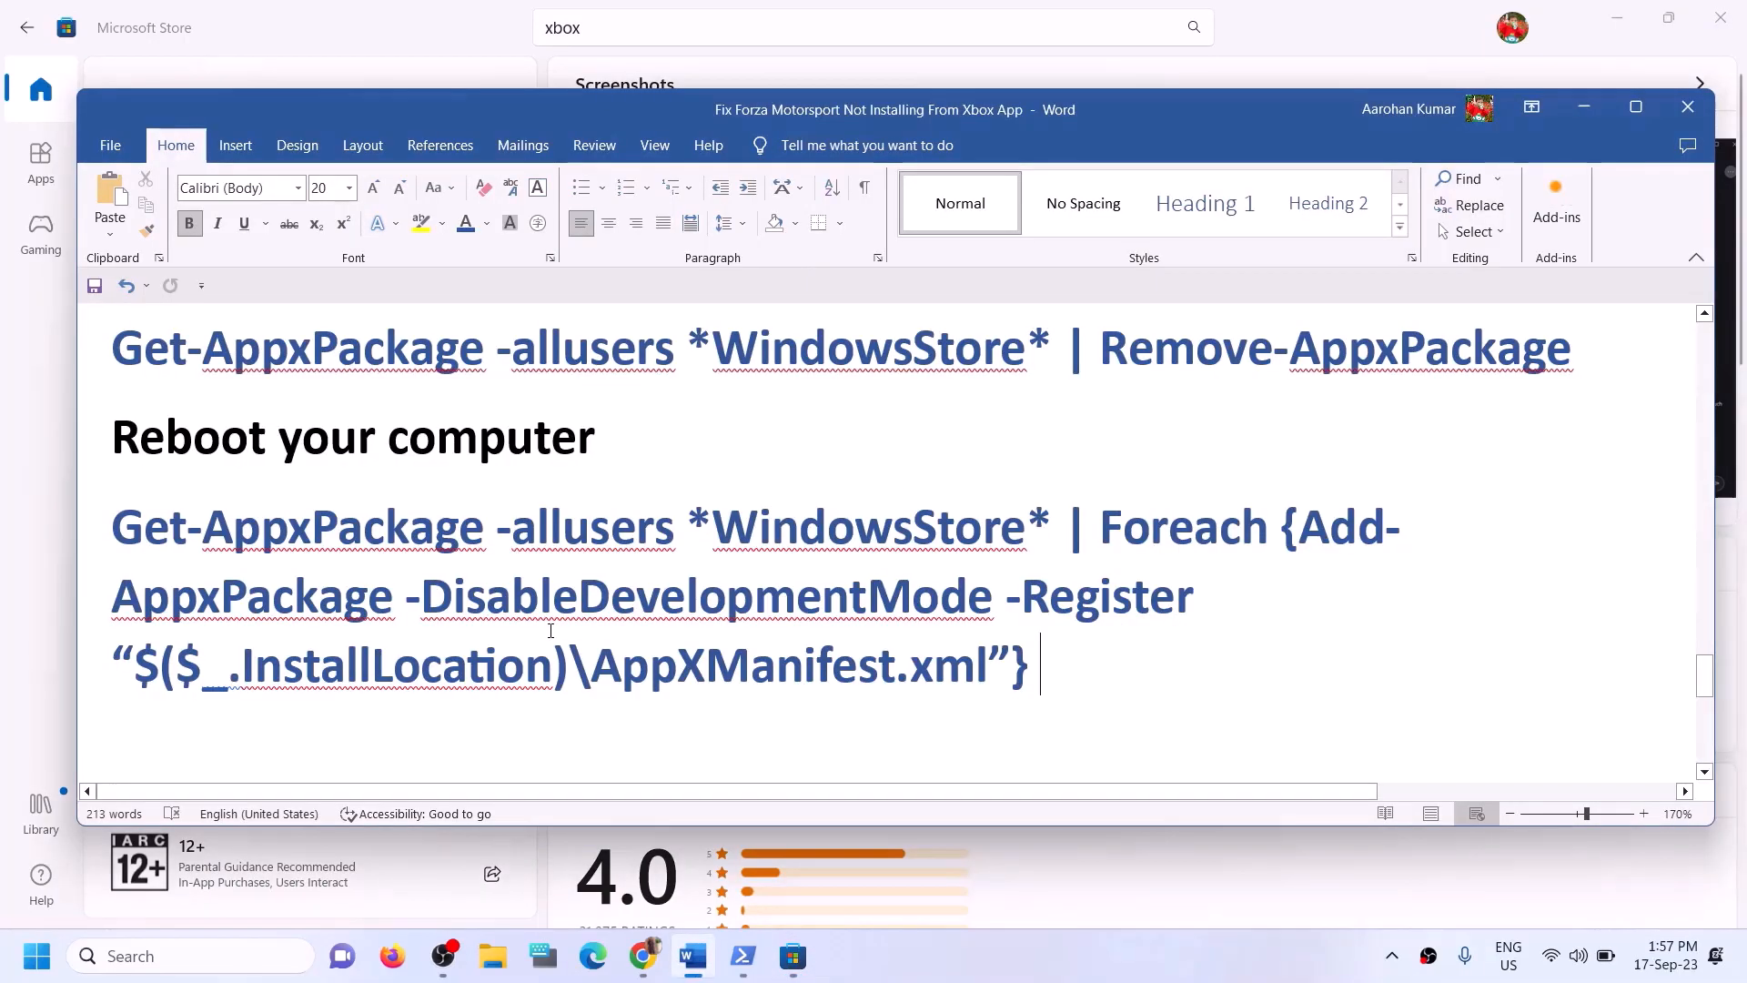
scroll(551, 631, down, 1)
scroll(551, 630, down, 2)
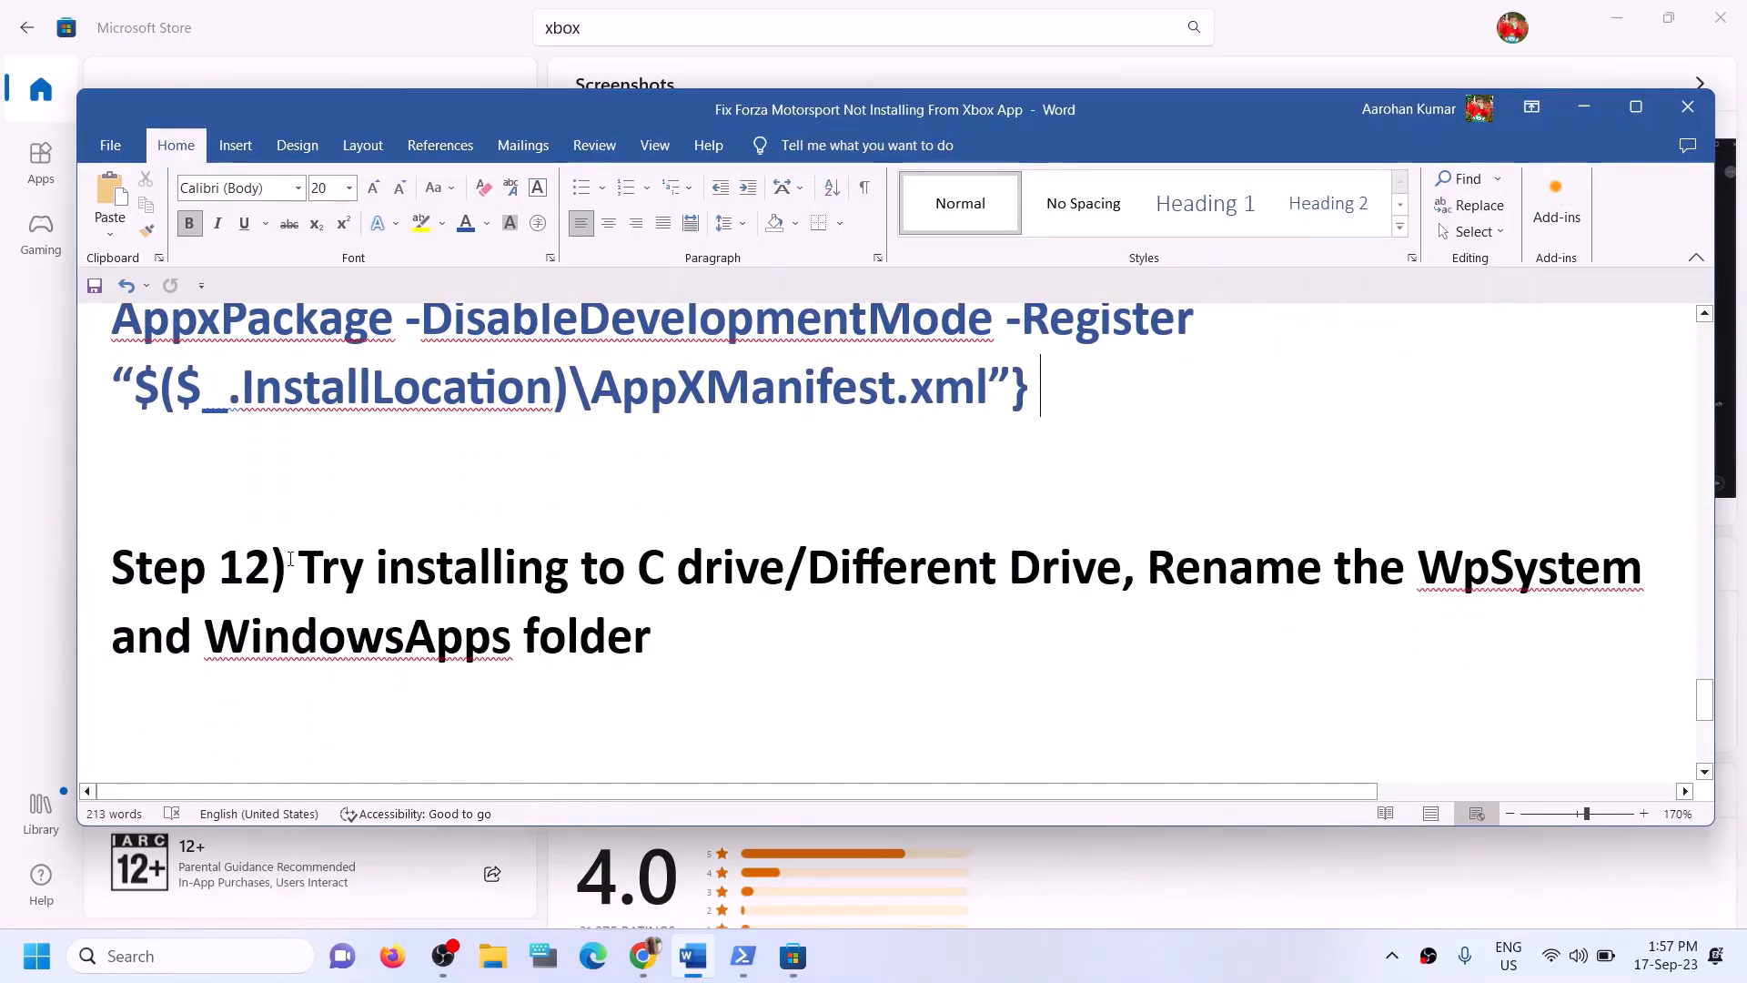
drag(303, 563, 784, 577)
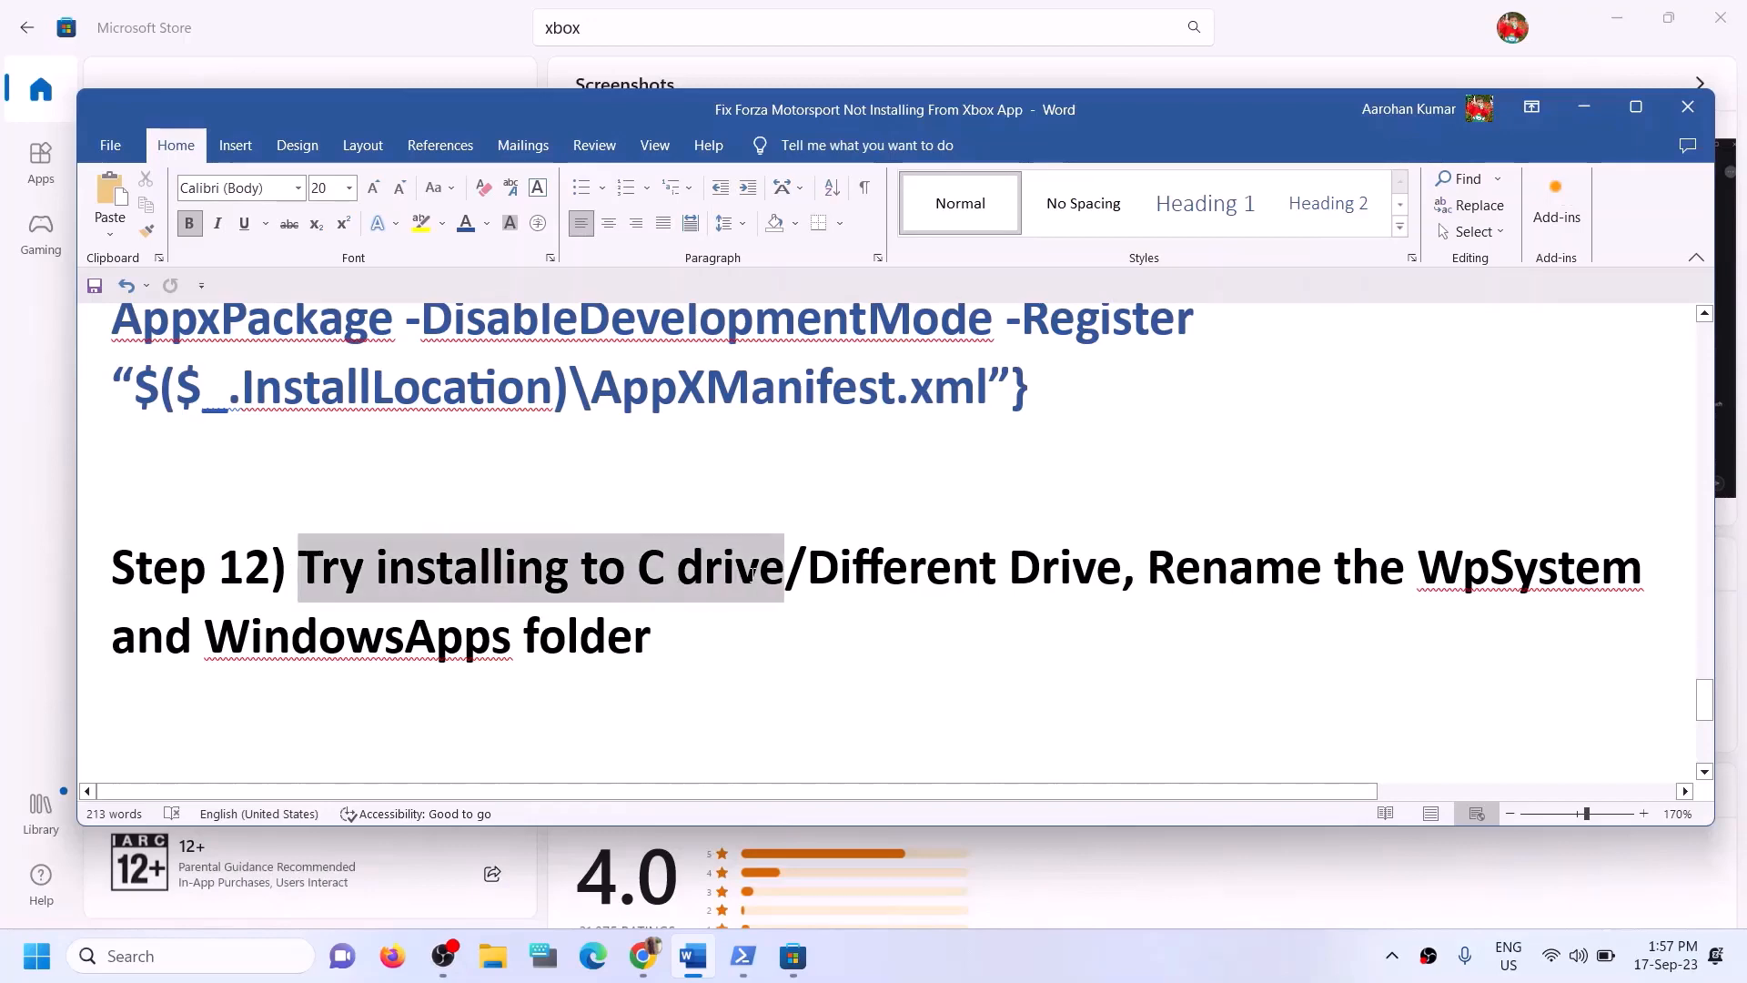
click(840, 572)
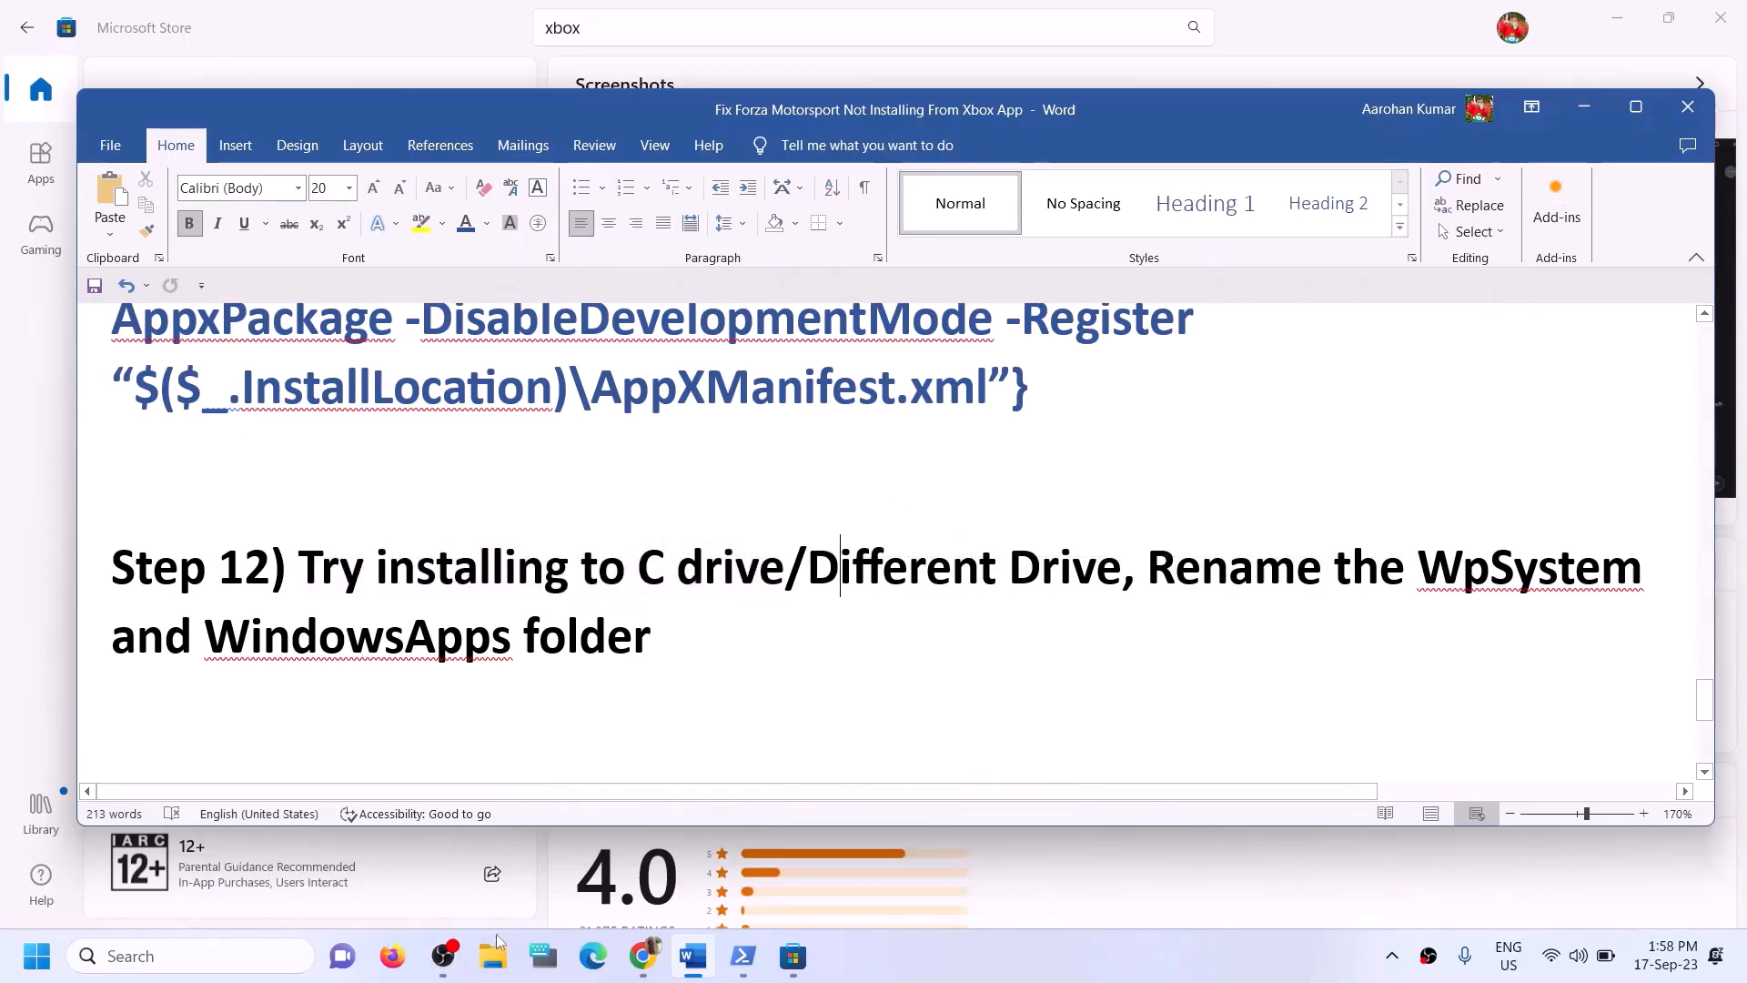
key(super+e)
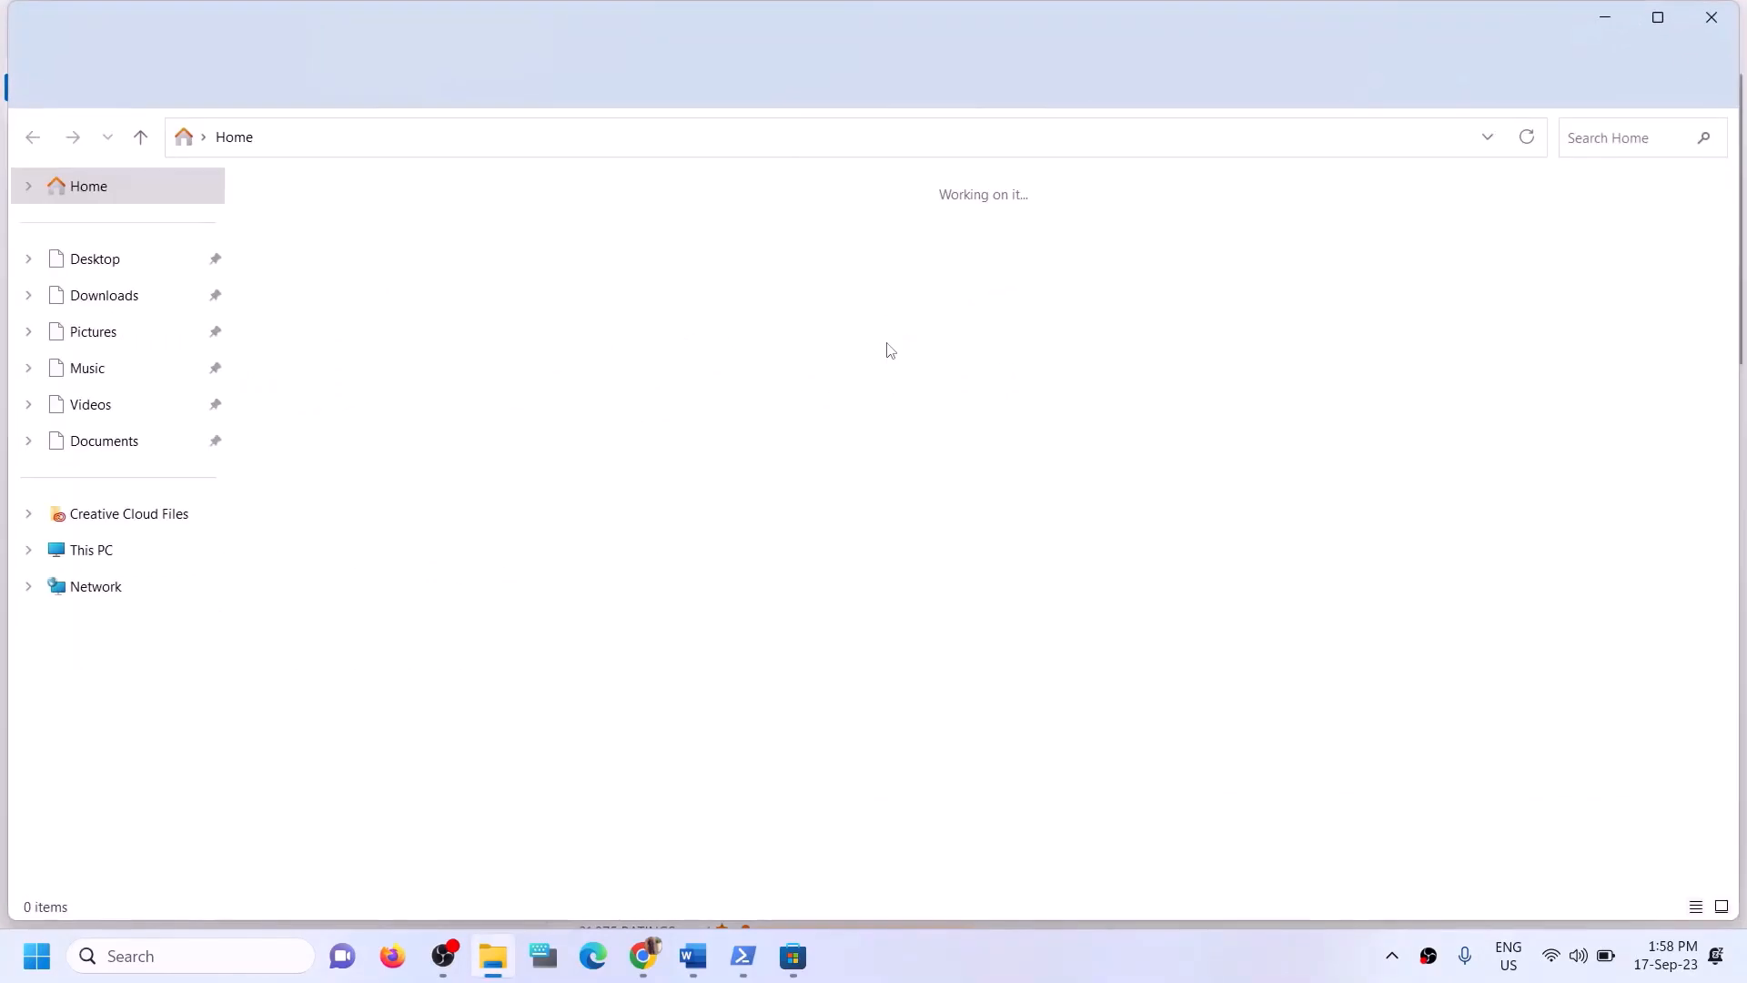
click(1712, 17)
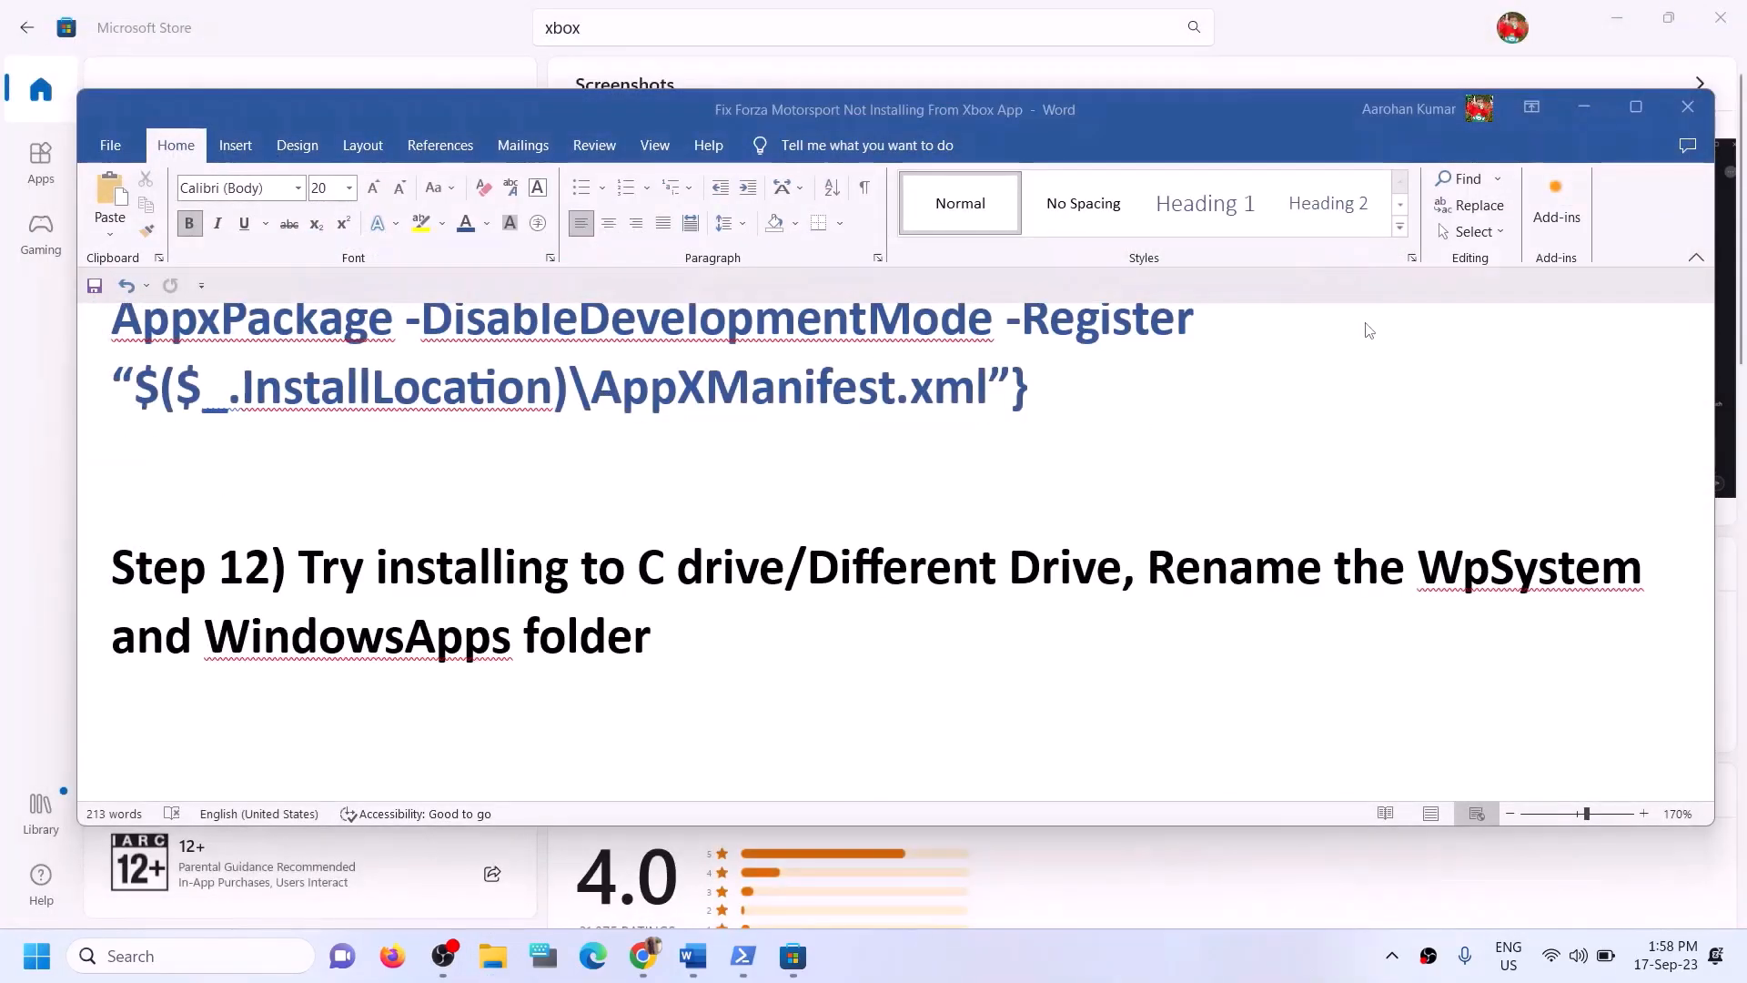
- Open Windows Settings and look through the Apps section's Advanced app settings and Installed apps pages
key(super+i)
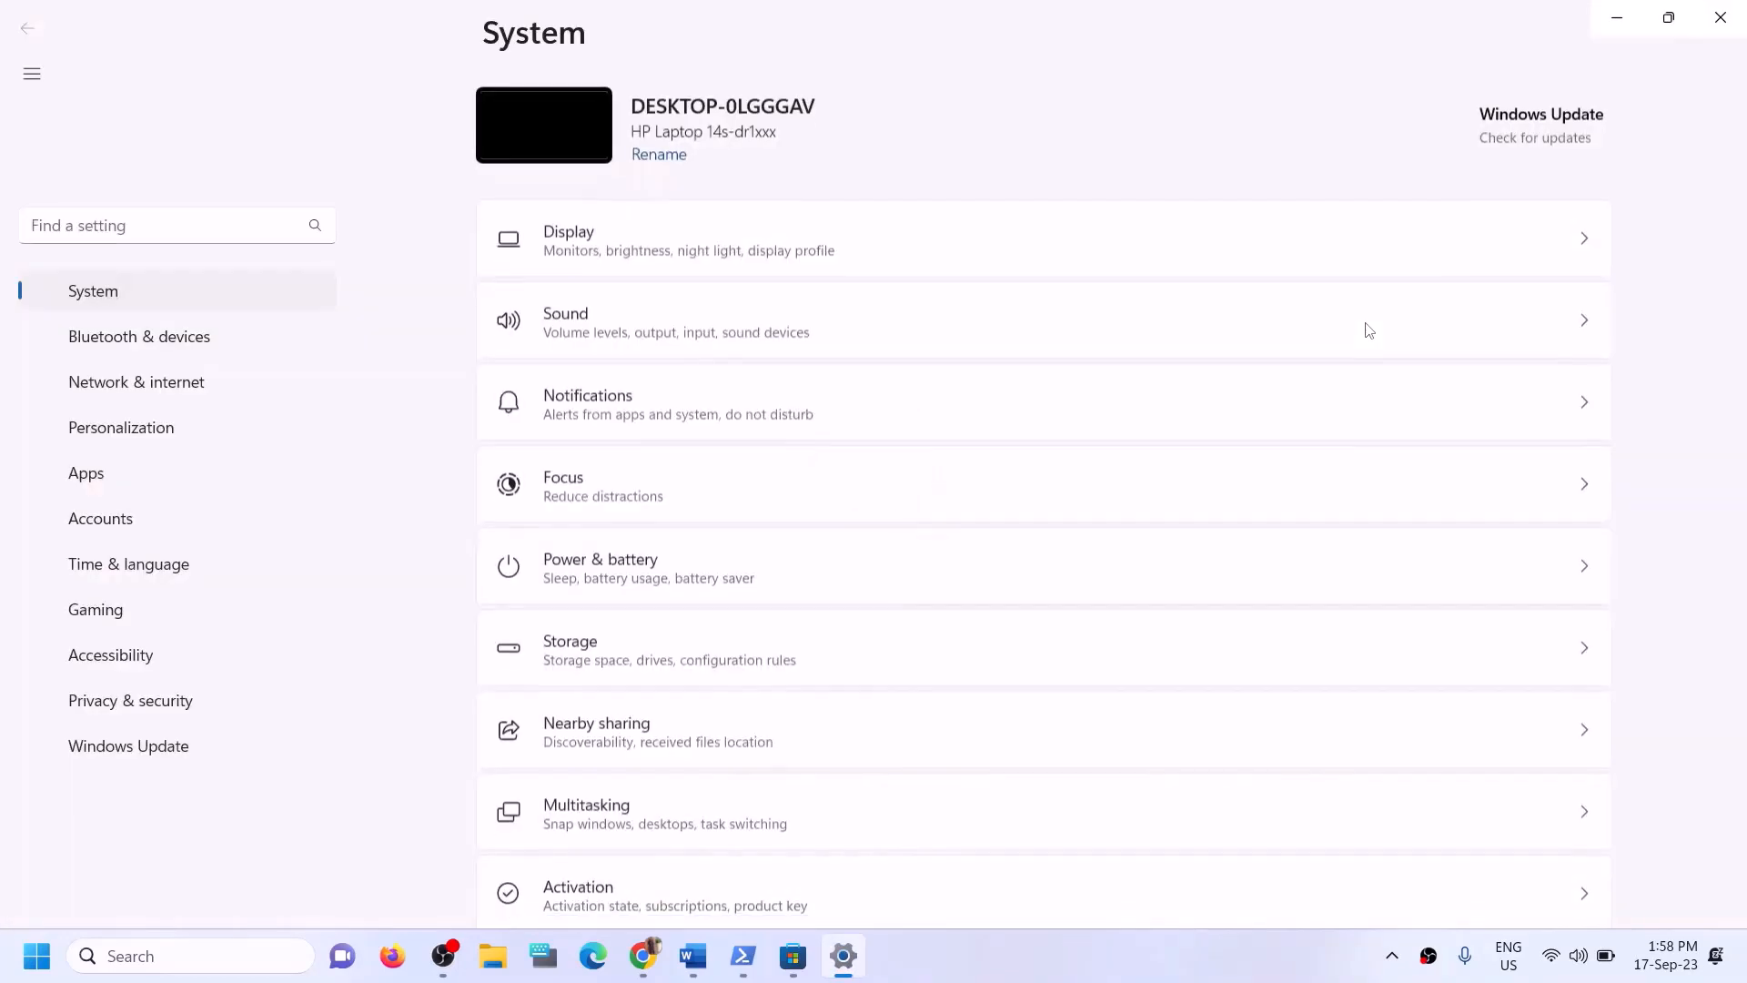
click(119, 438)
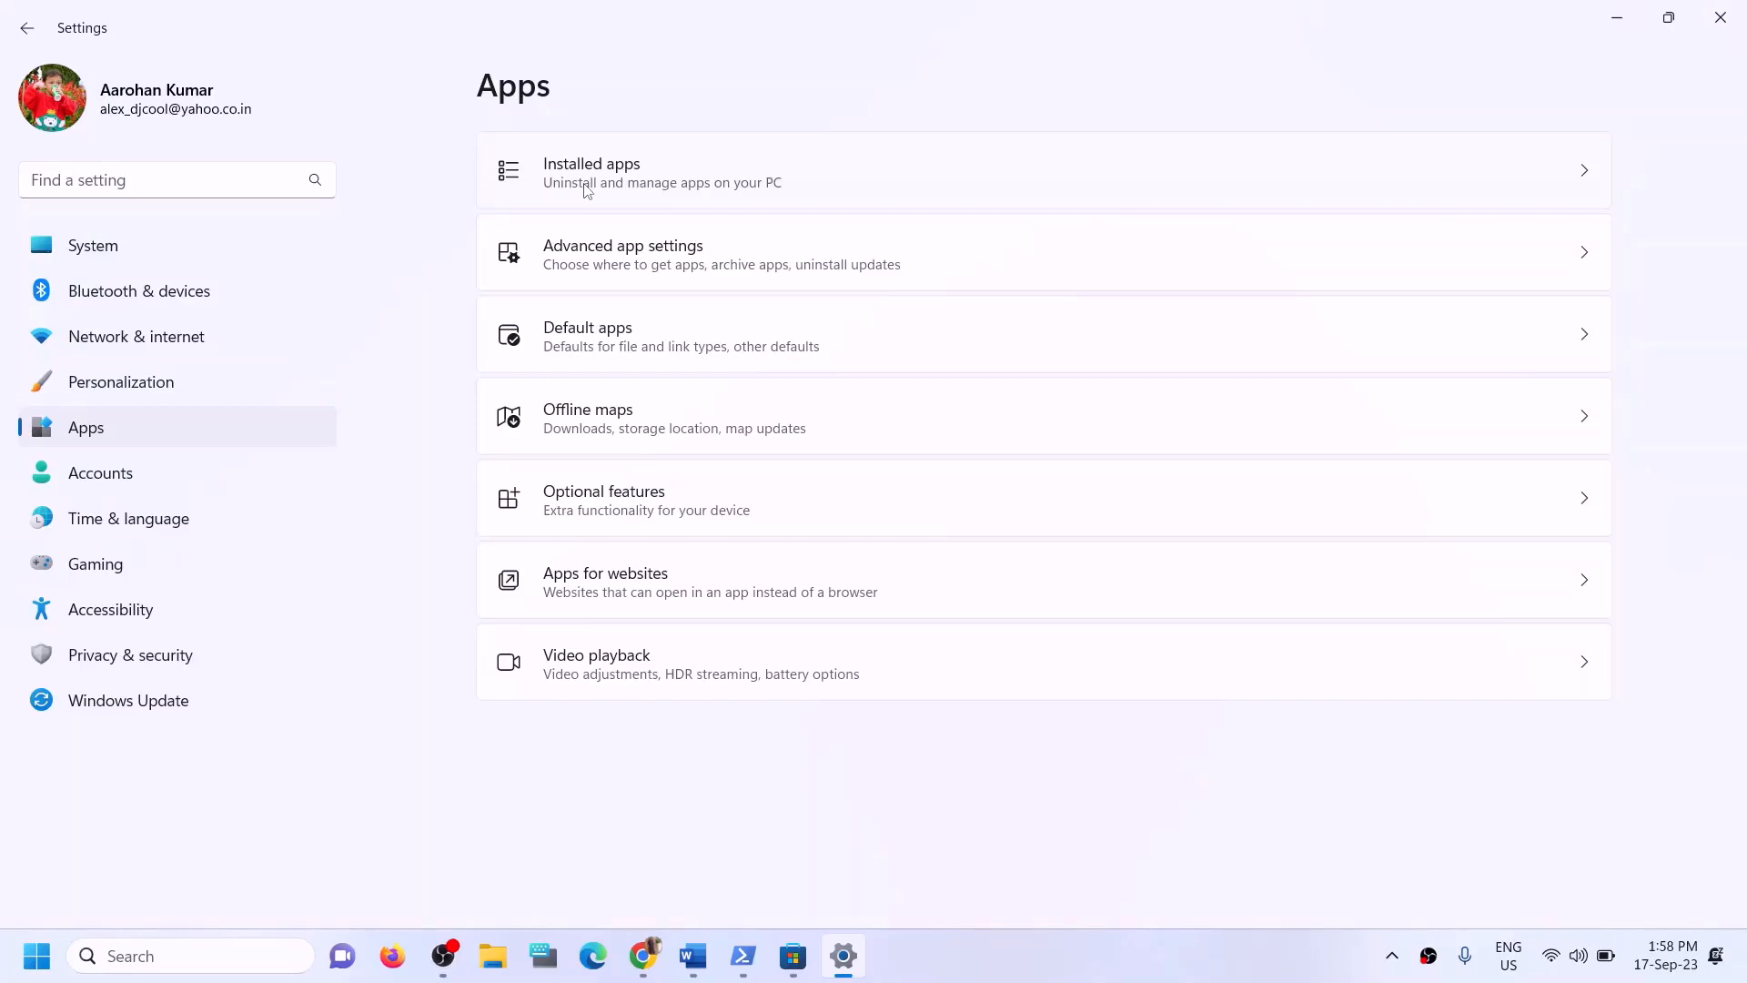
click(663, 270)
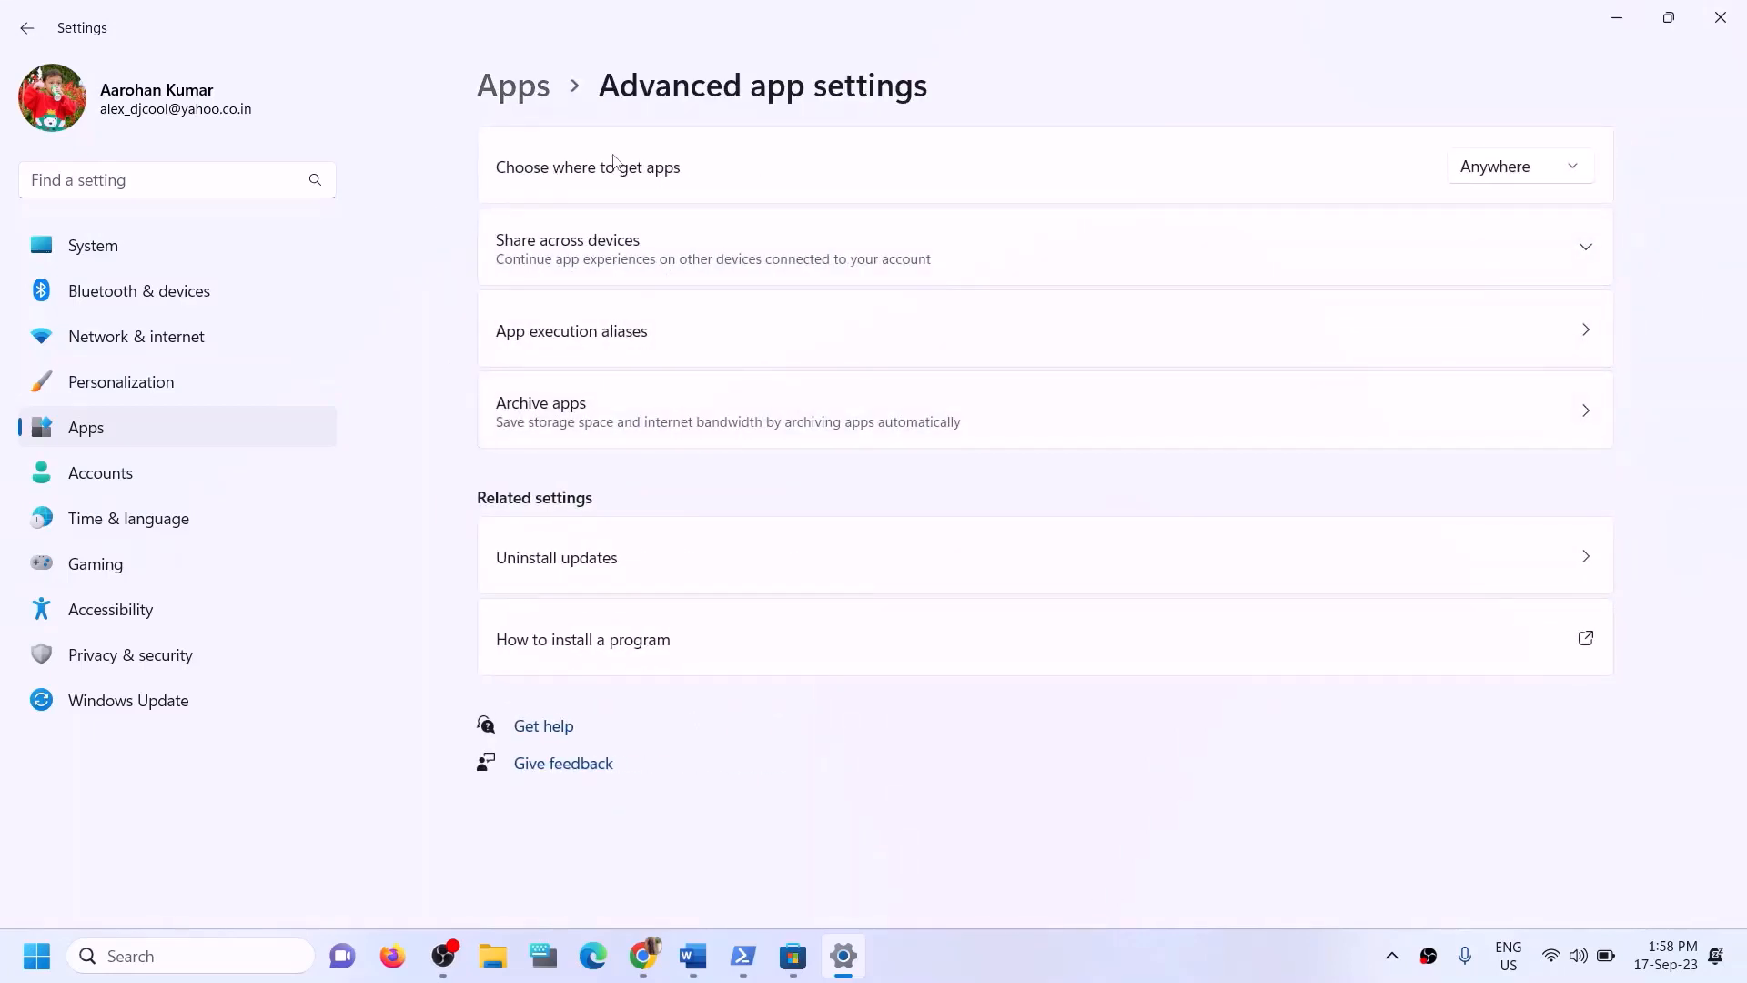
click(515, 88)
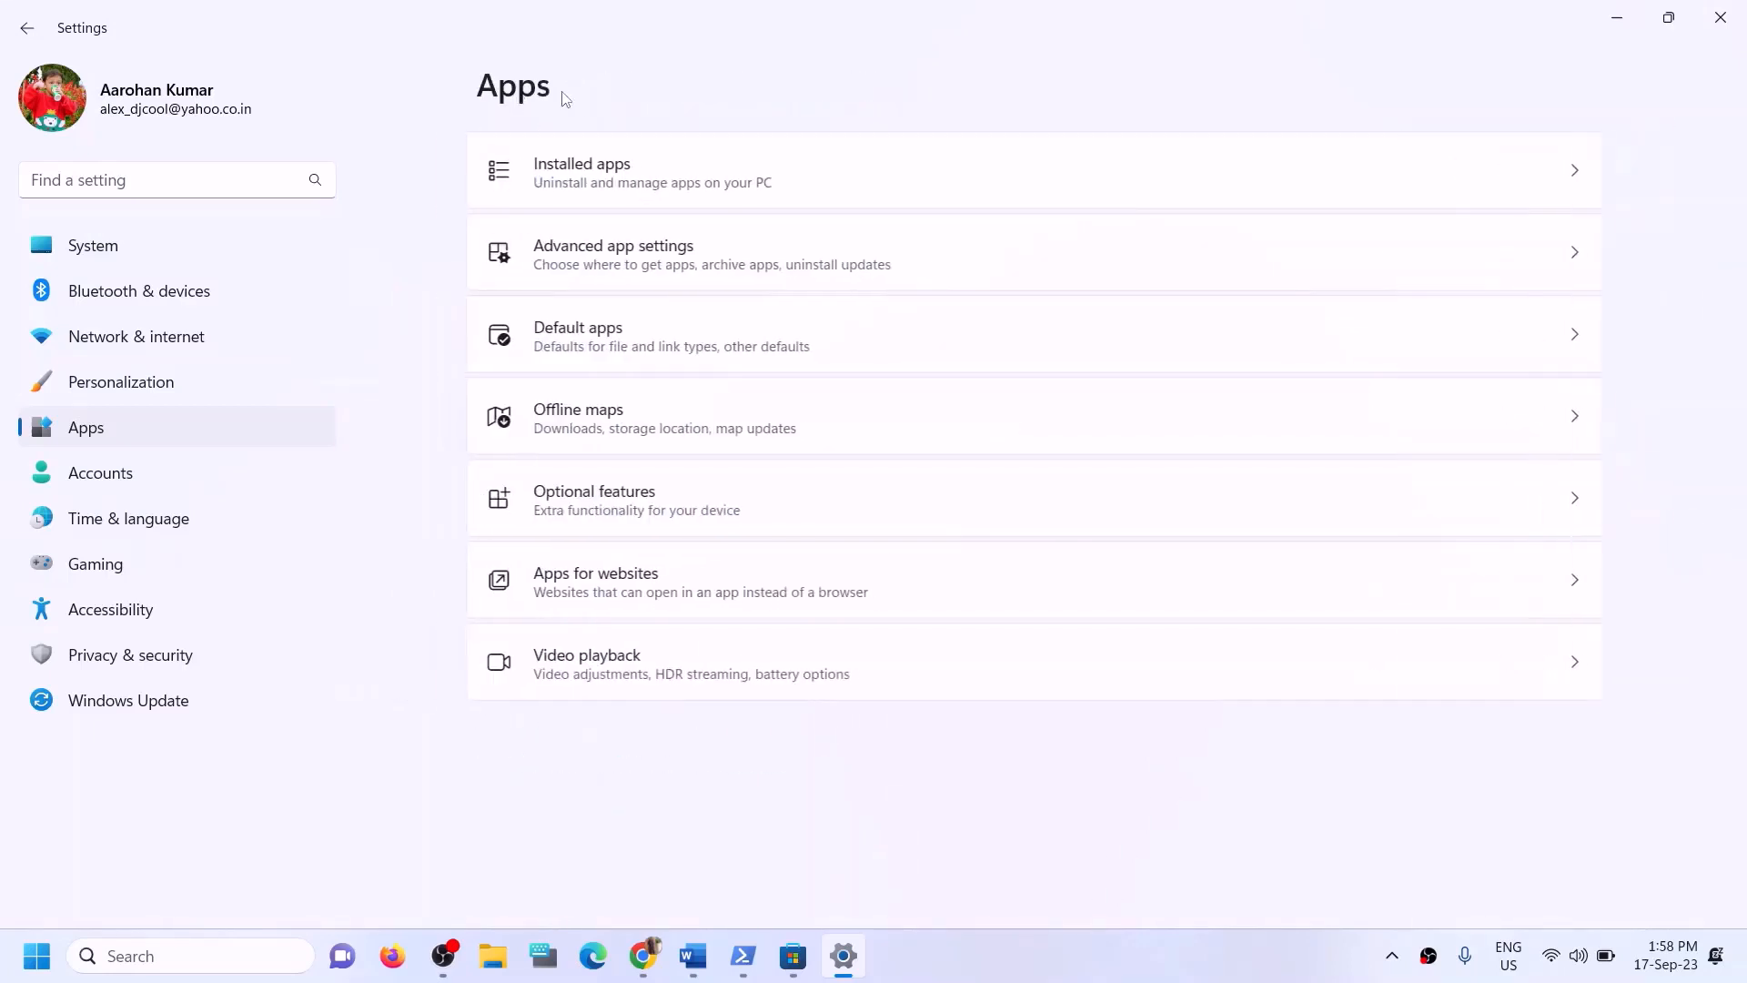
click(577, 180)
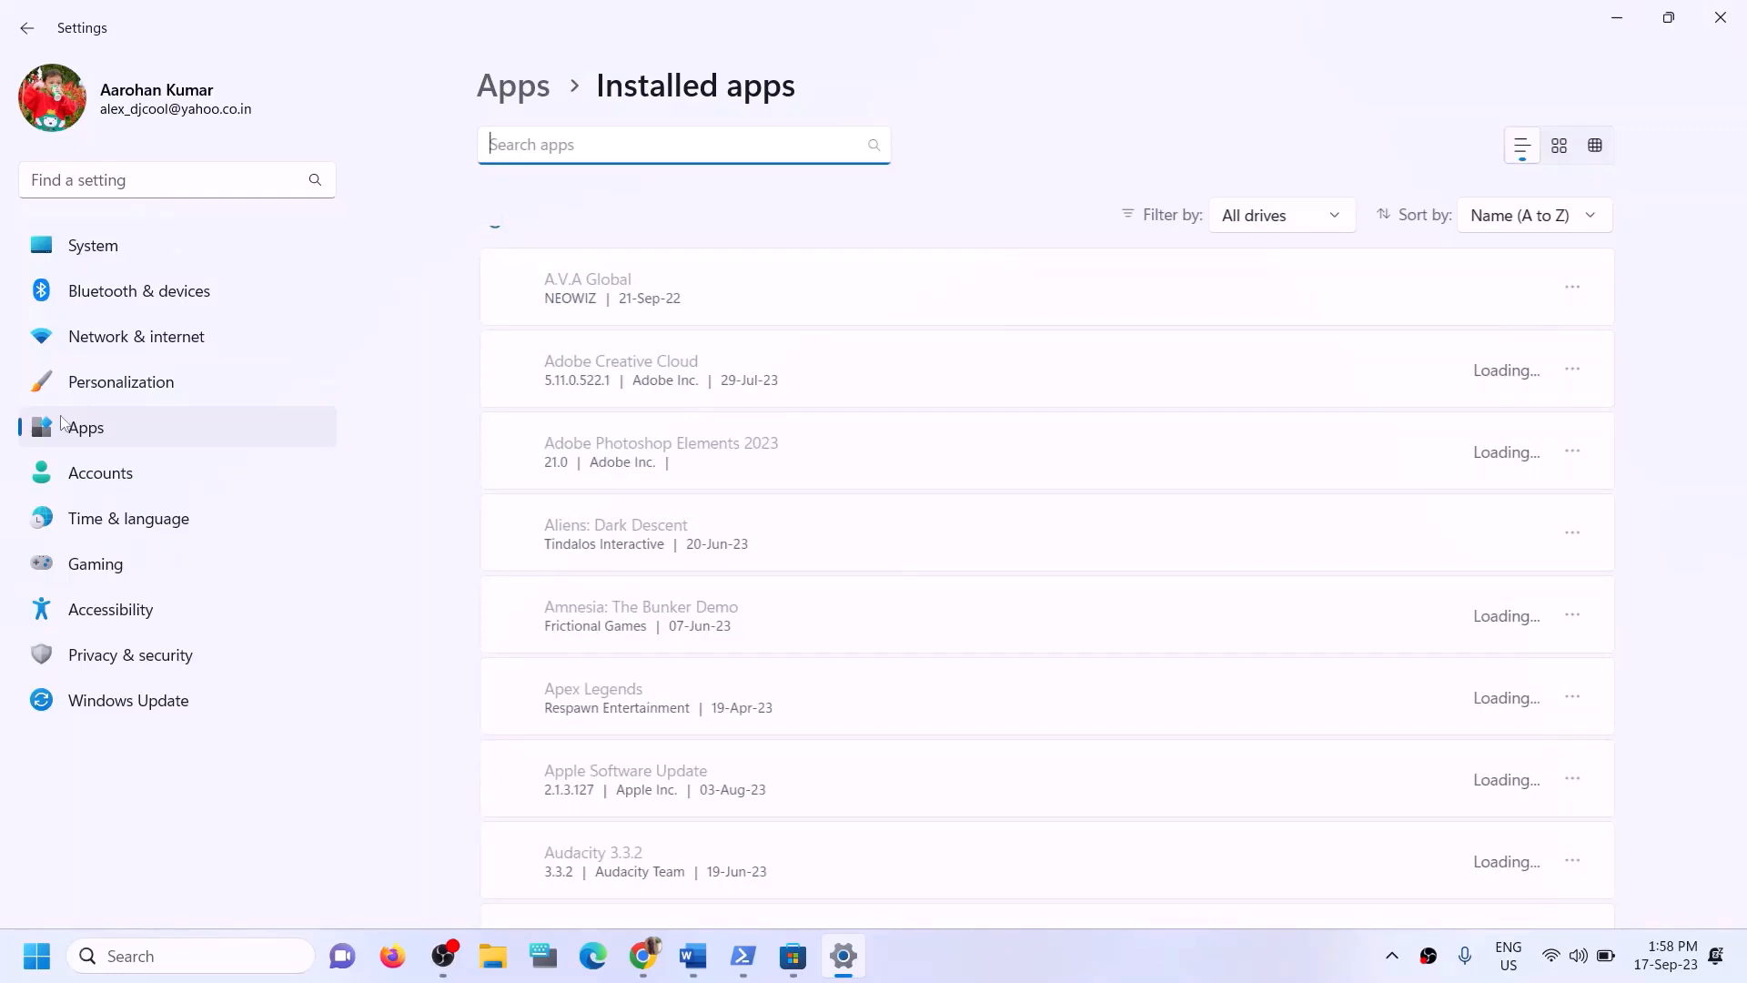
- Open the Where new content is saved page from the advanced storage settings in System Storage
click(98, 258)
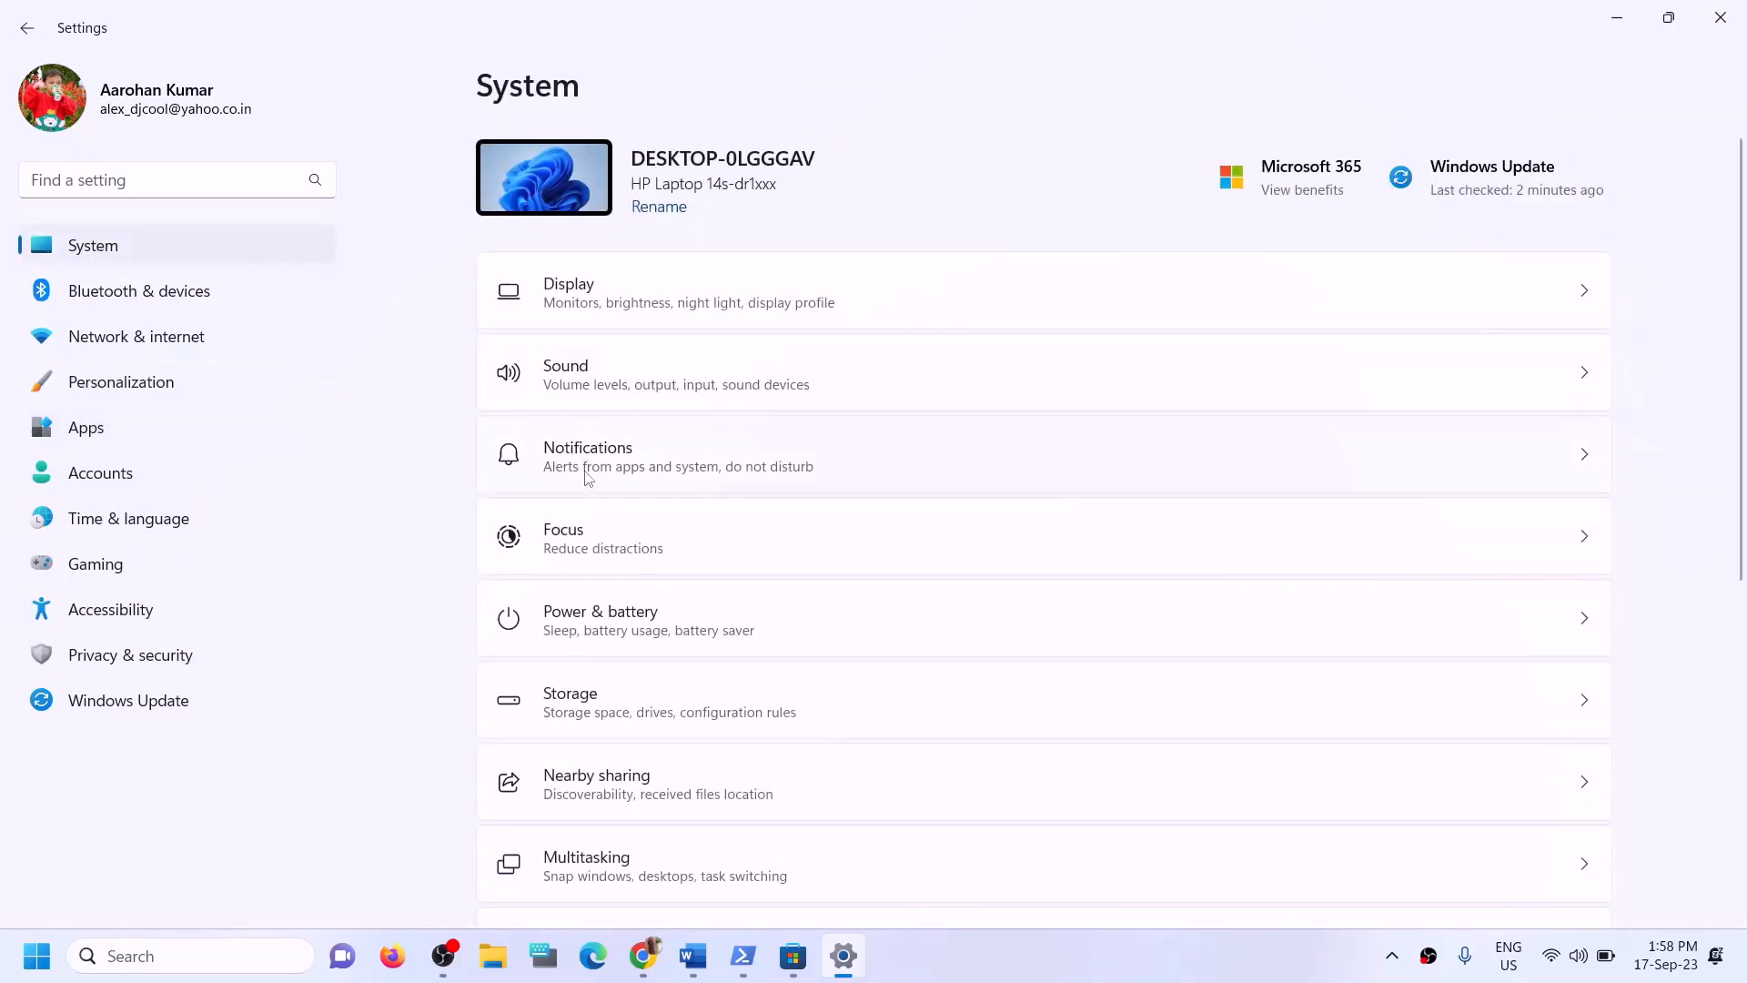
scroll(686, 322, down, 4)
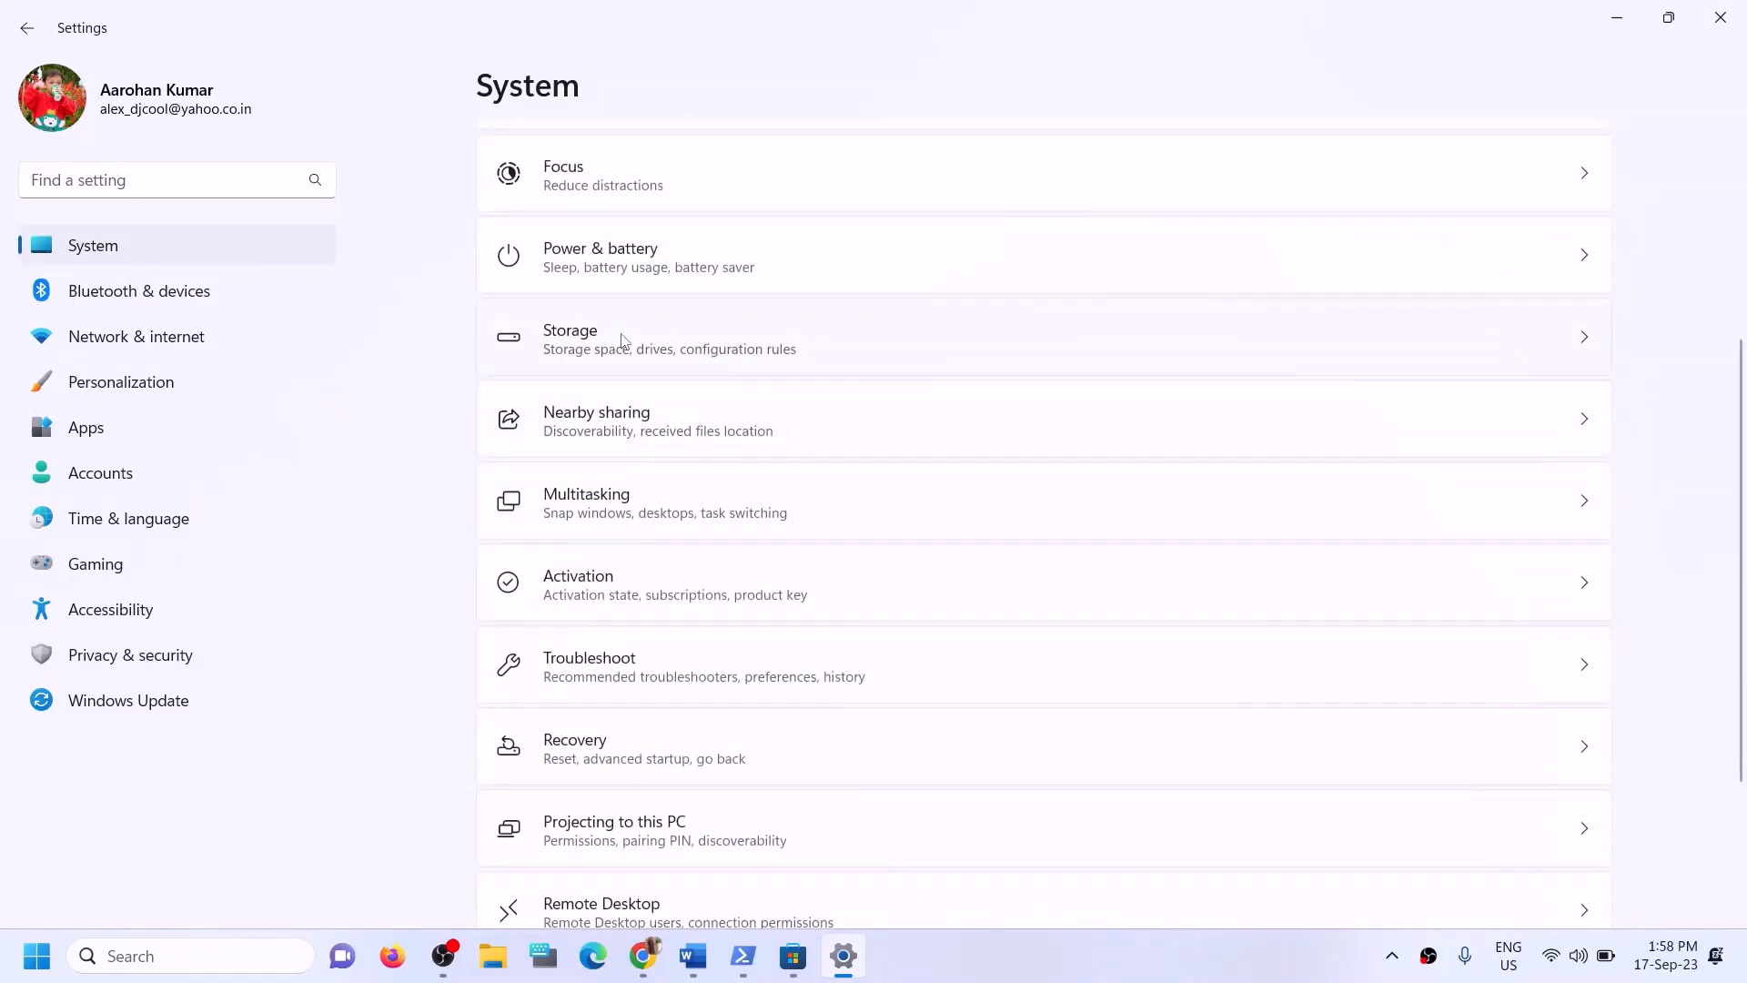
click(624, 340)
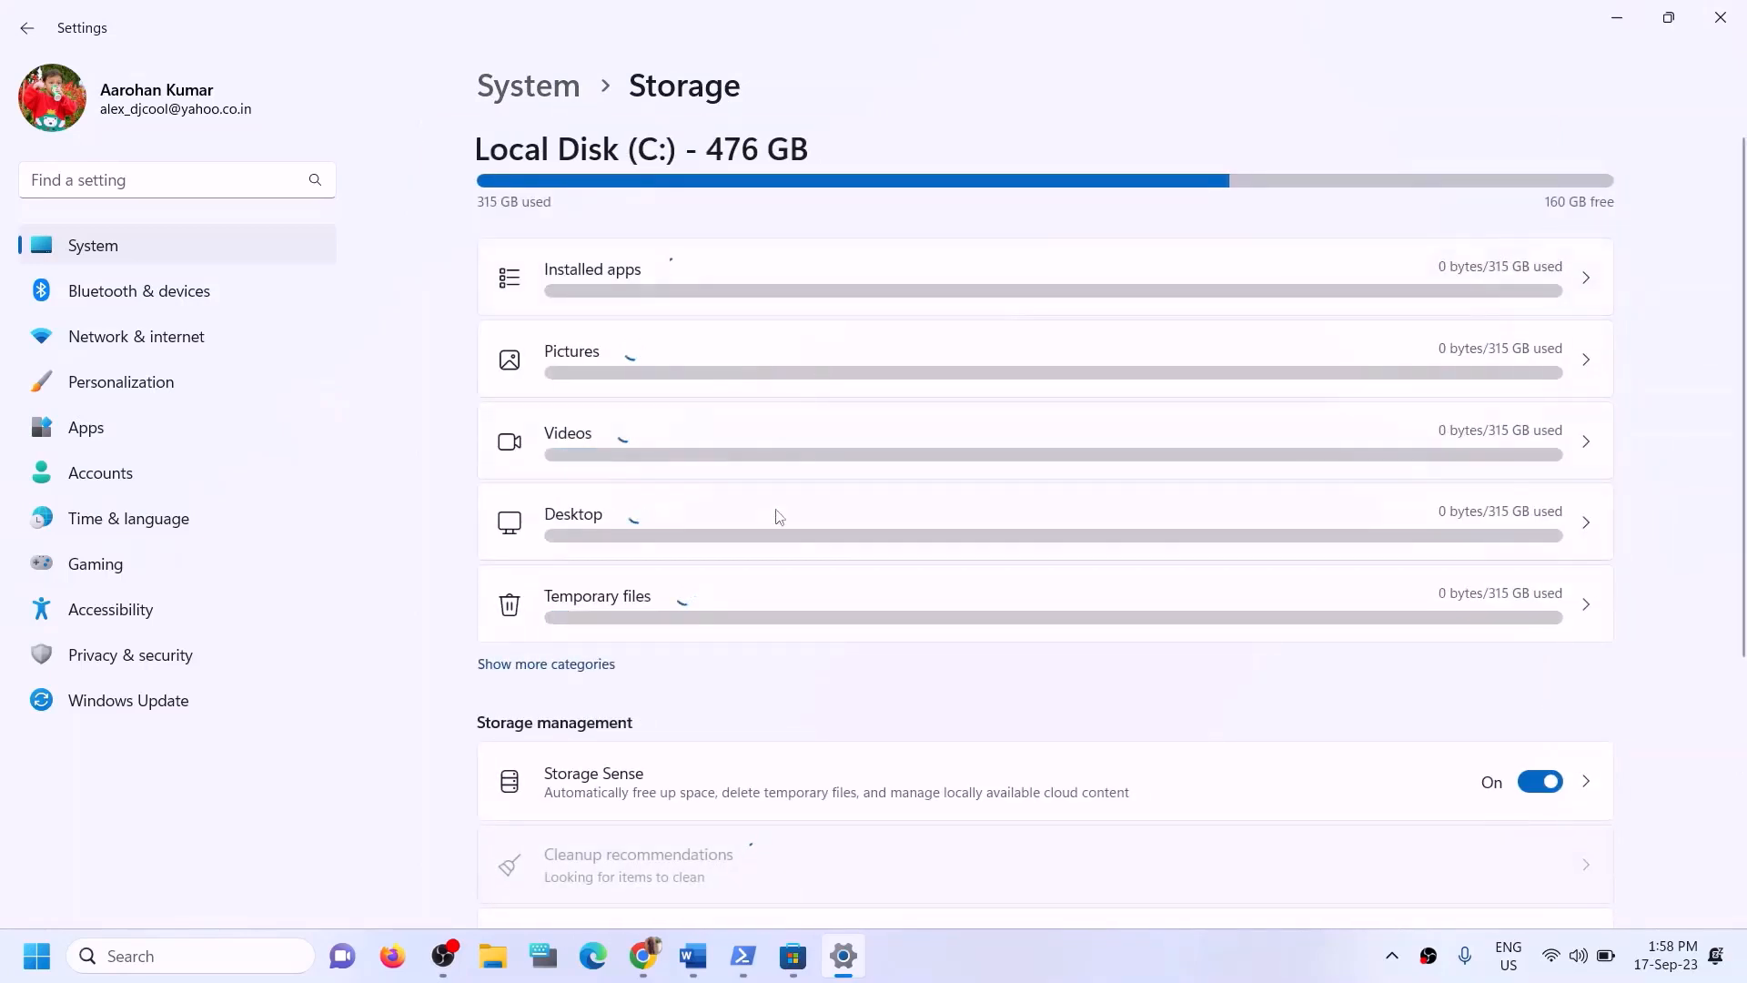
scroll(775, 533, down, 5)
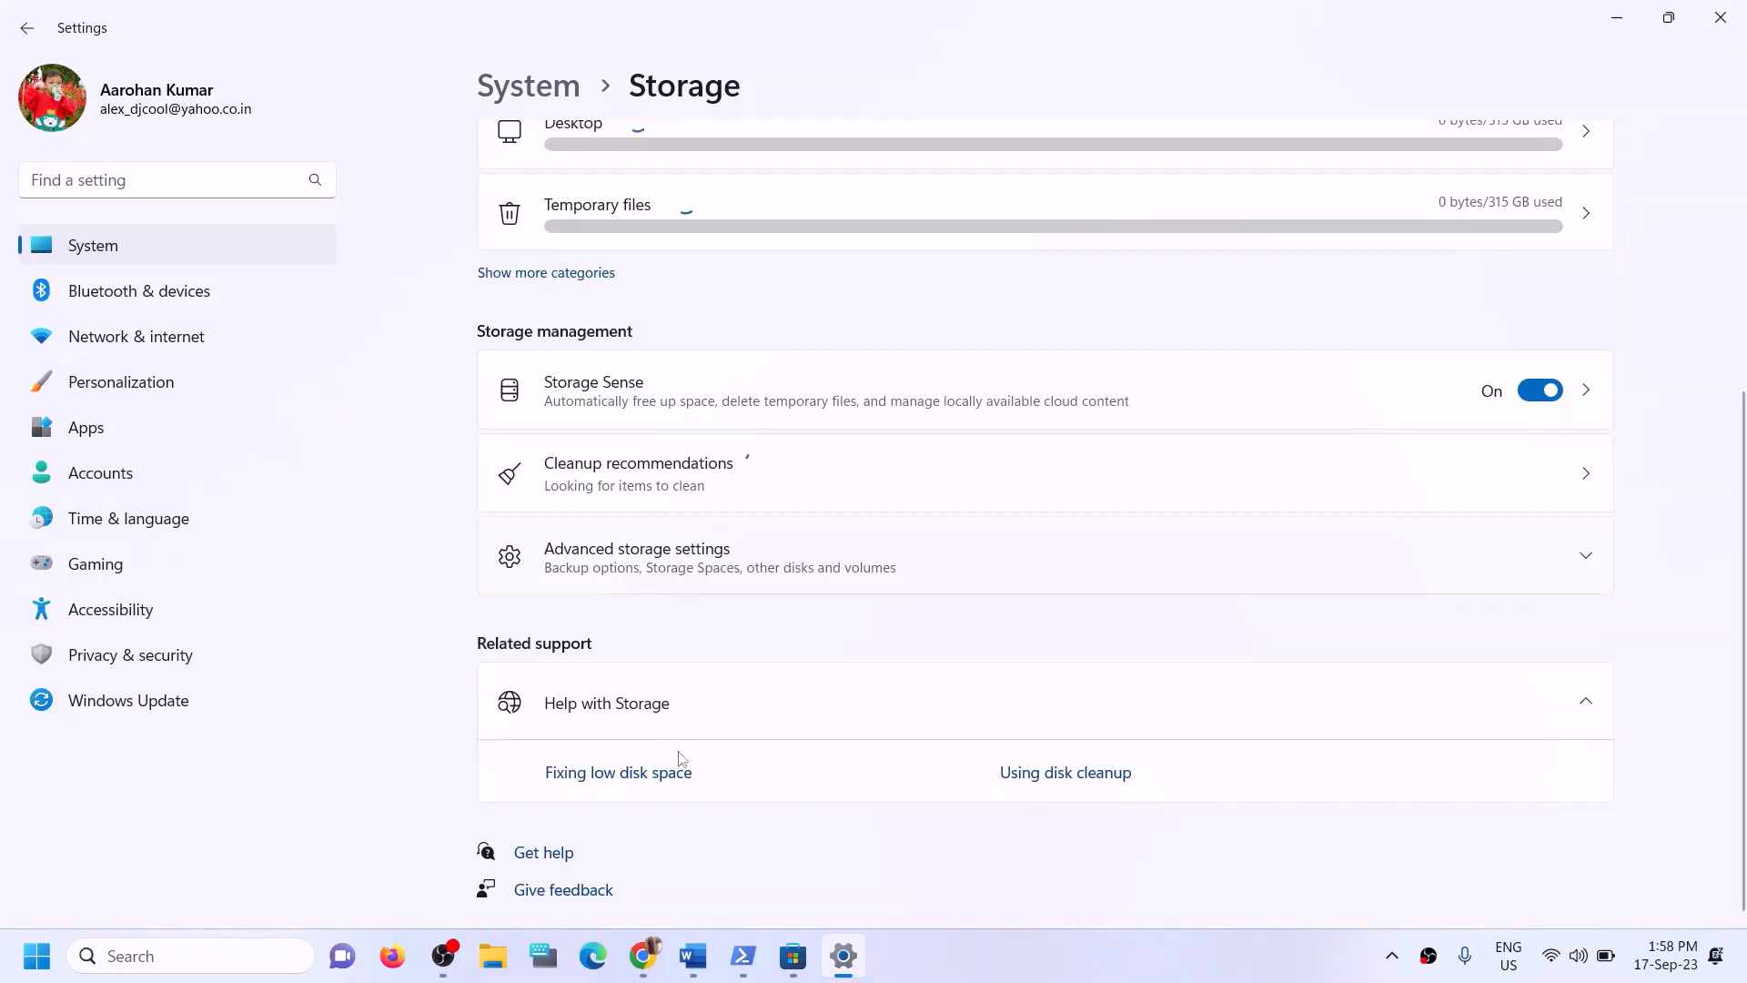
click(671, 553)
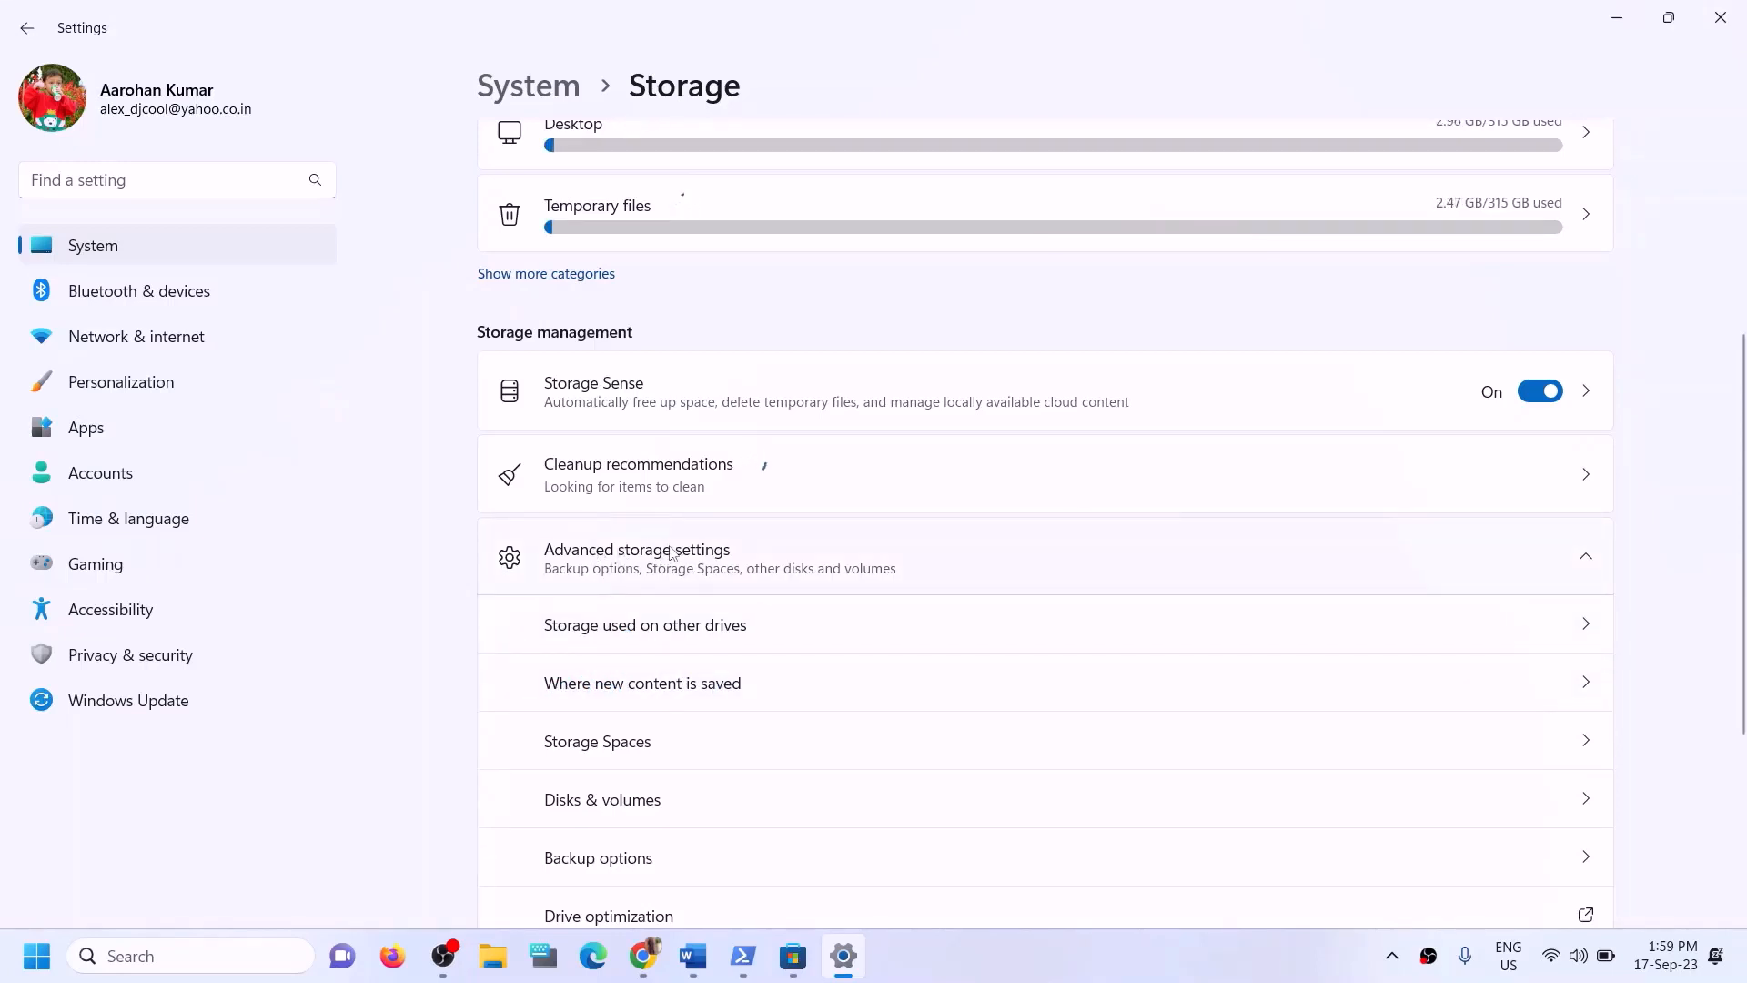
scroll(744, 560, down, 2)
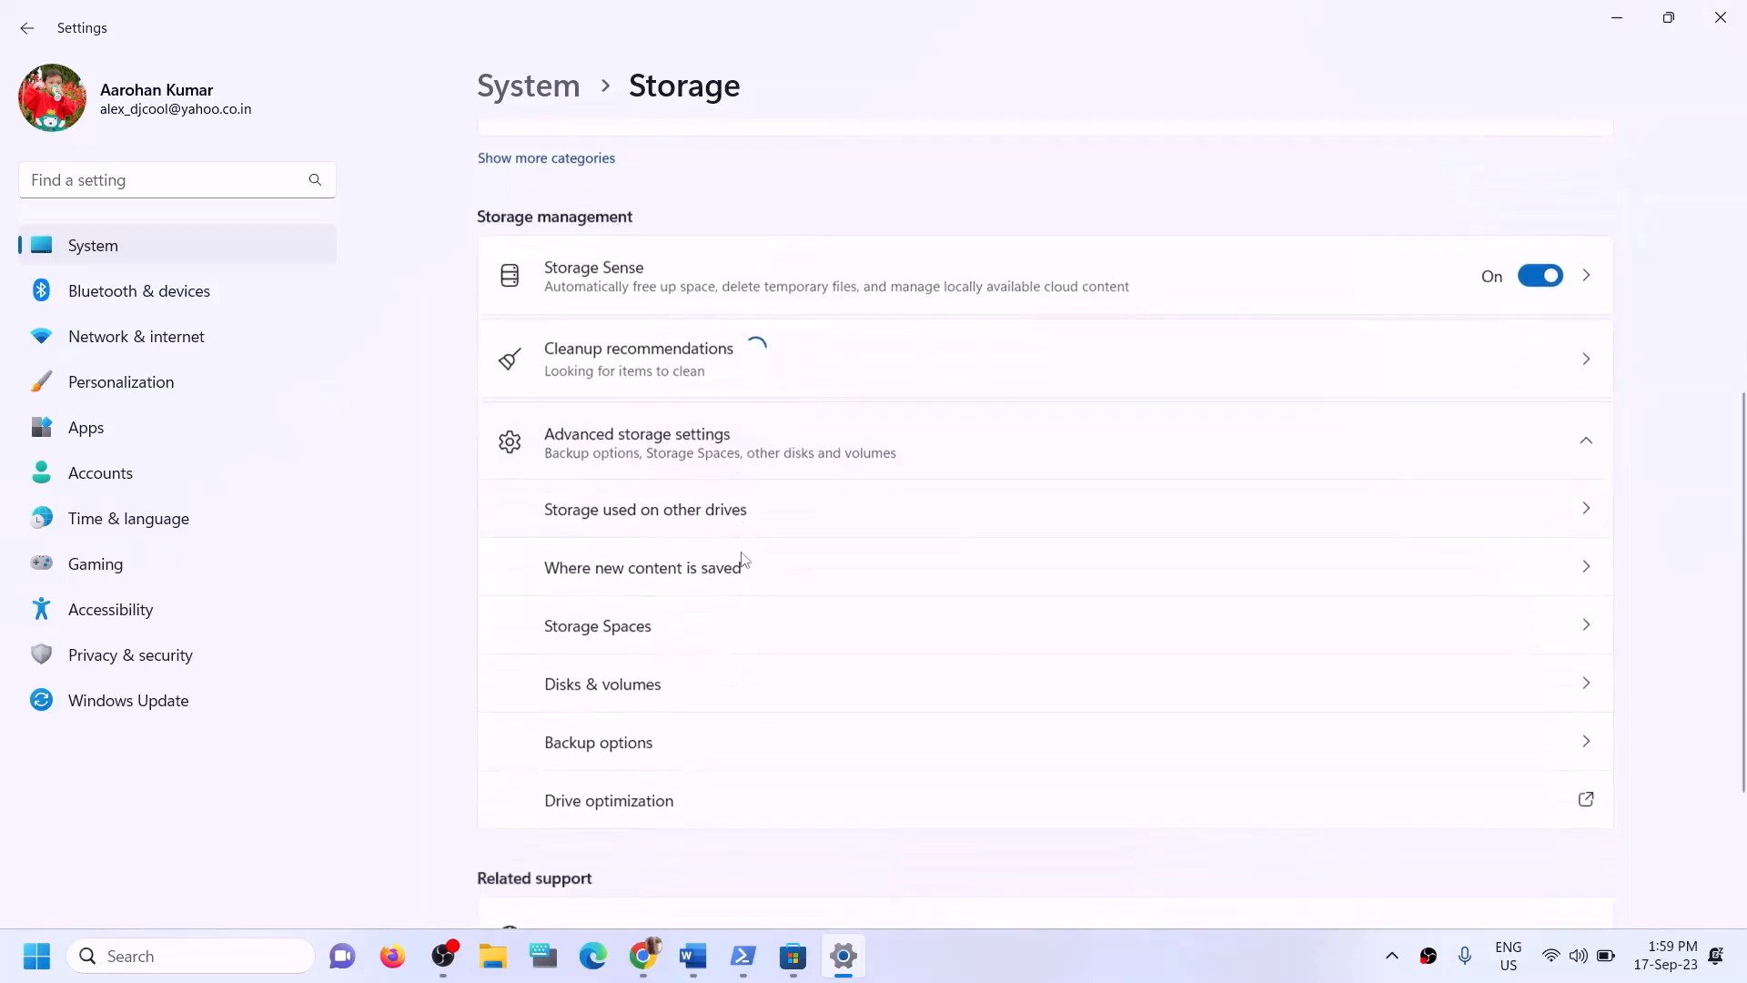
click(631, 569)
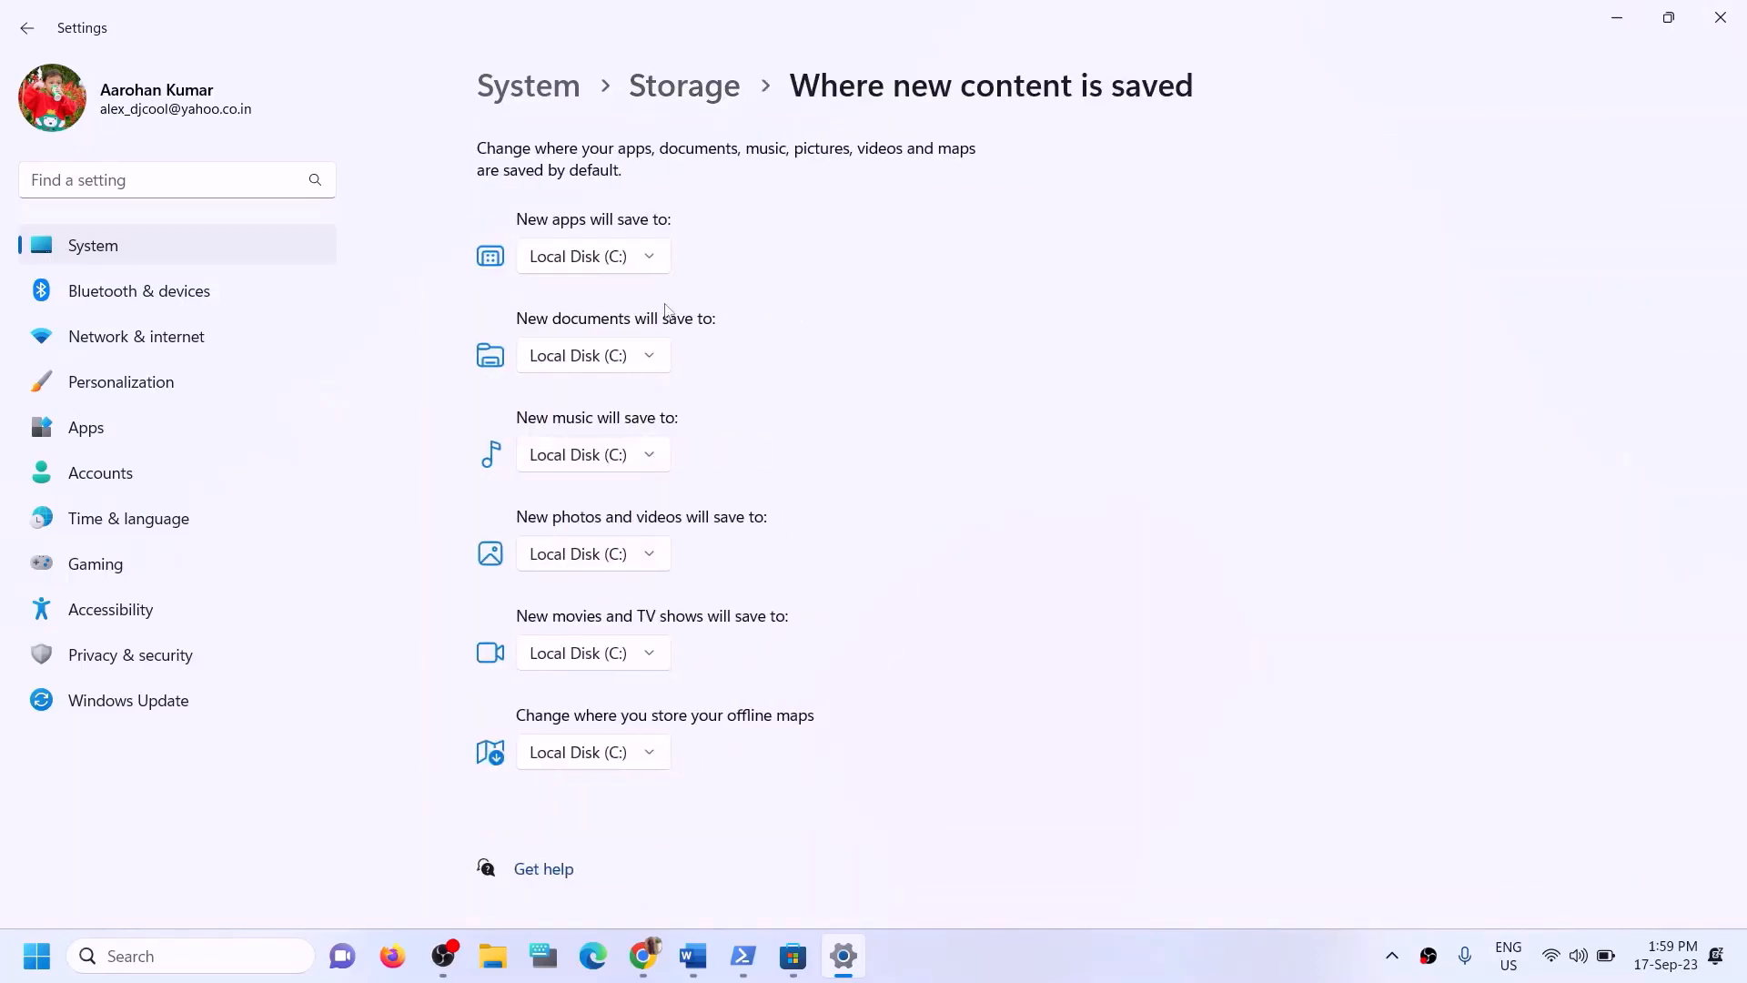
- Check which drives are offered for saving new apps and compare with the guide's Step 12 advice on installing to the C drive
click(657, 265)
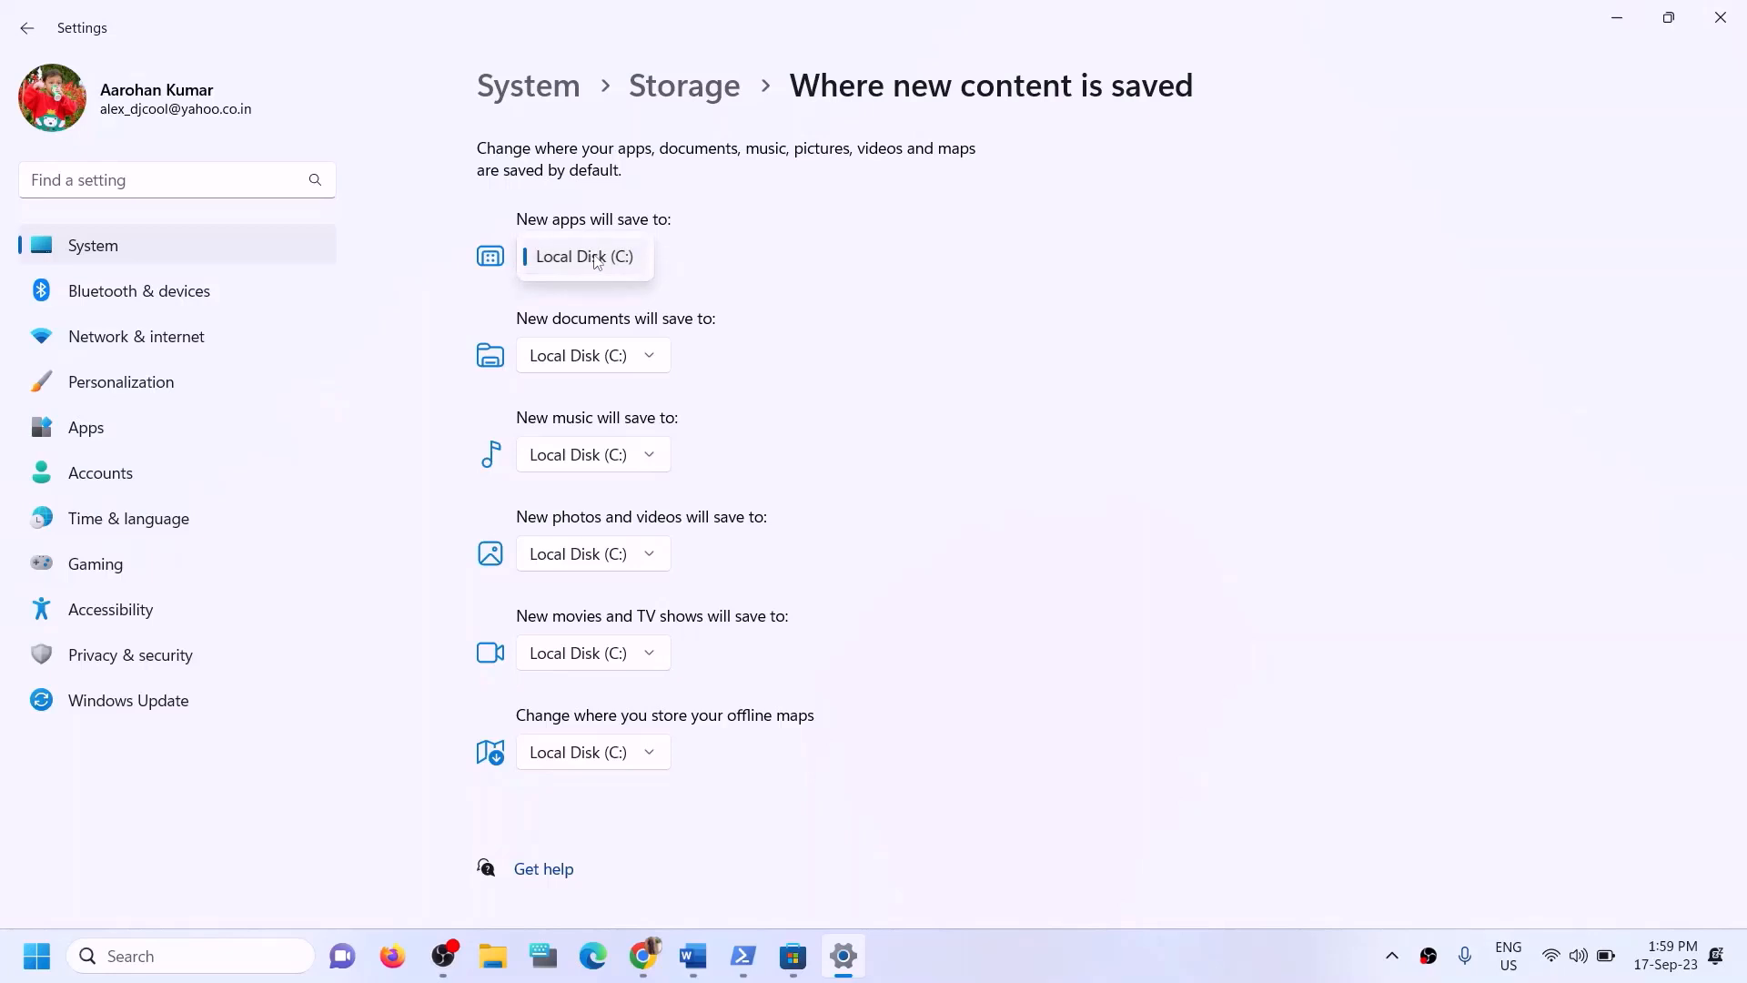
click(706, 239)
click(693, 955)
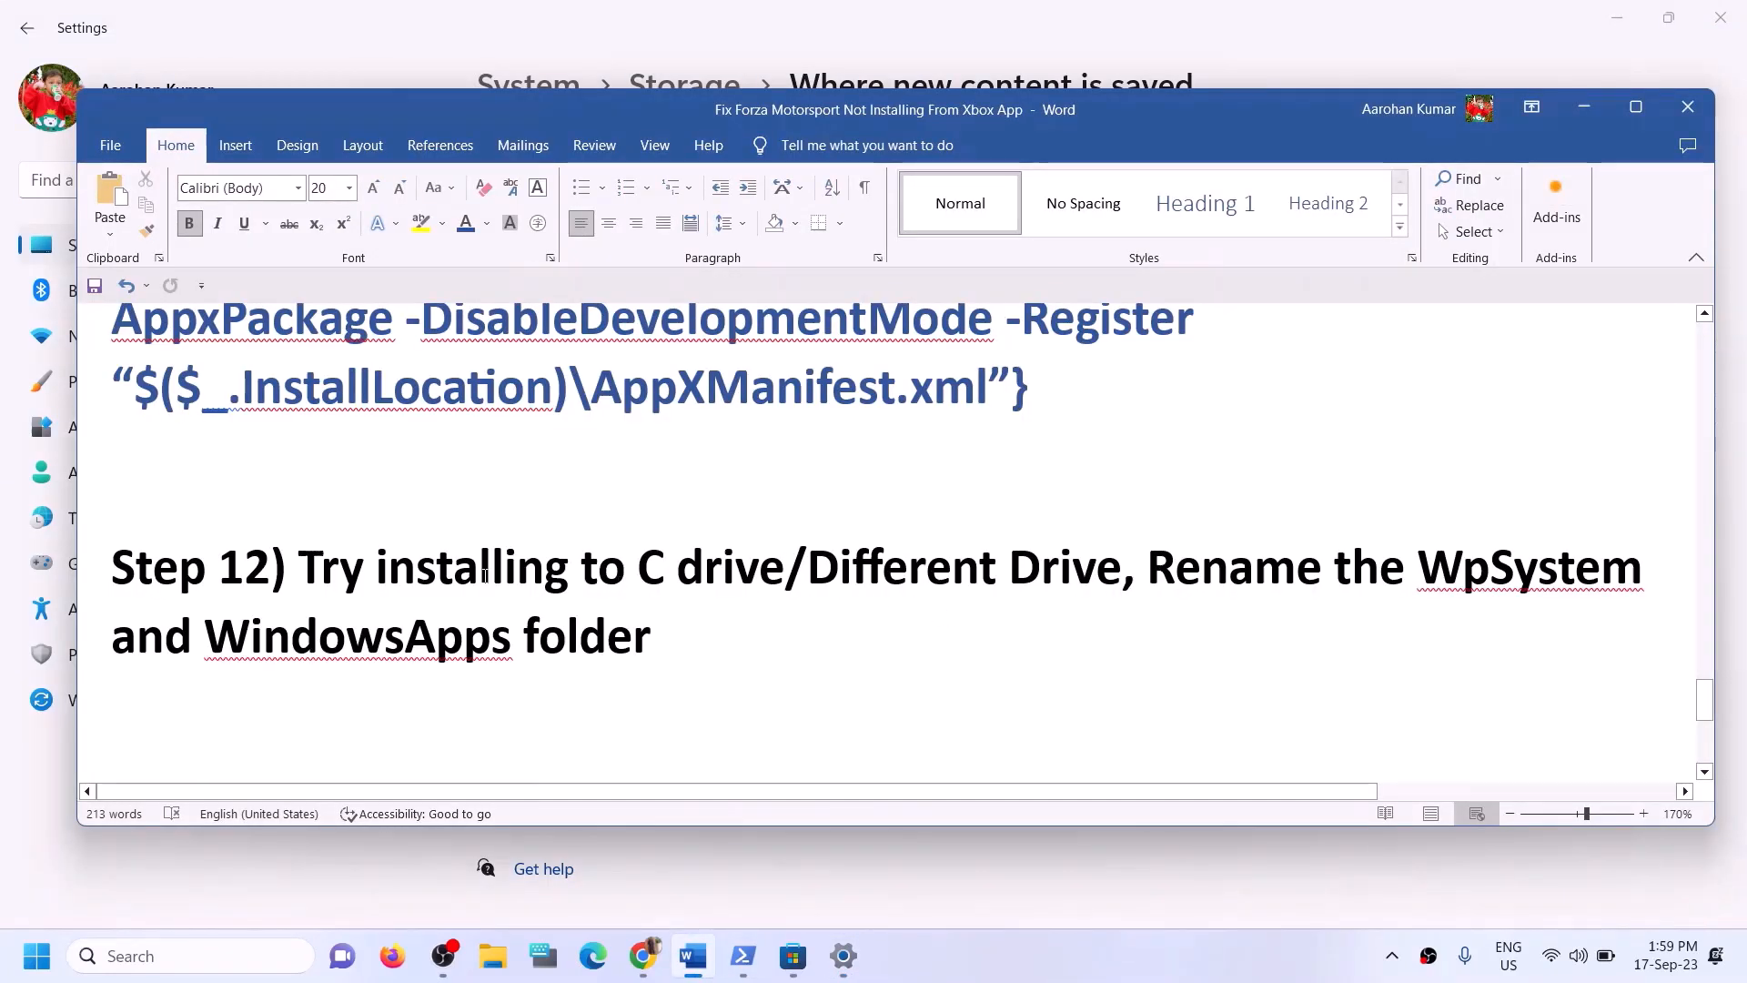
drag(335, 566, 785, 567)
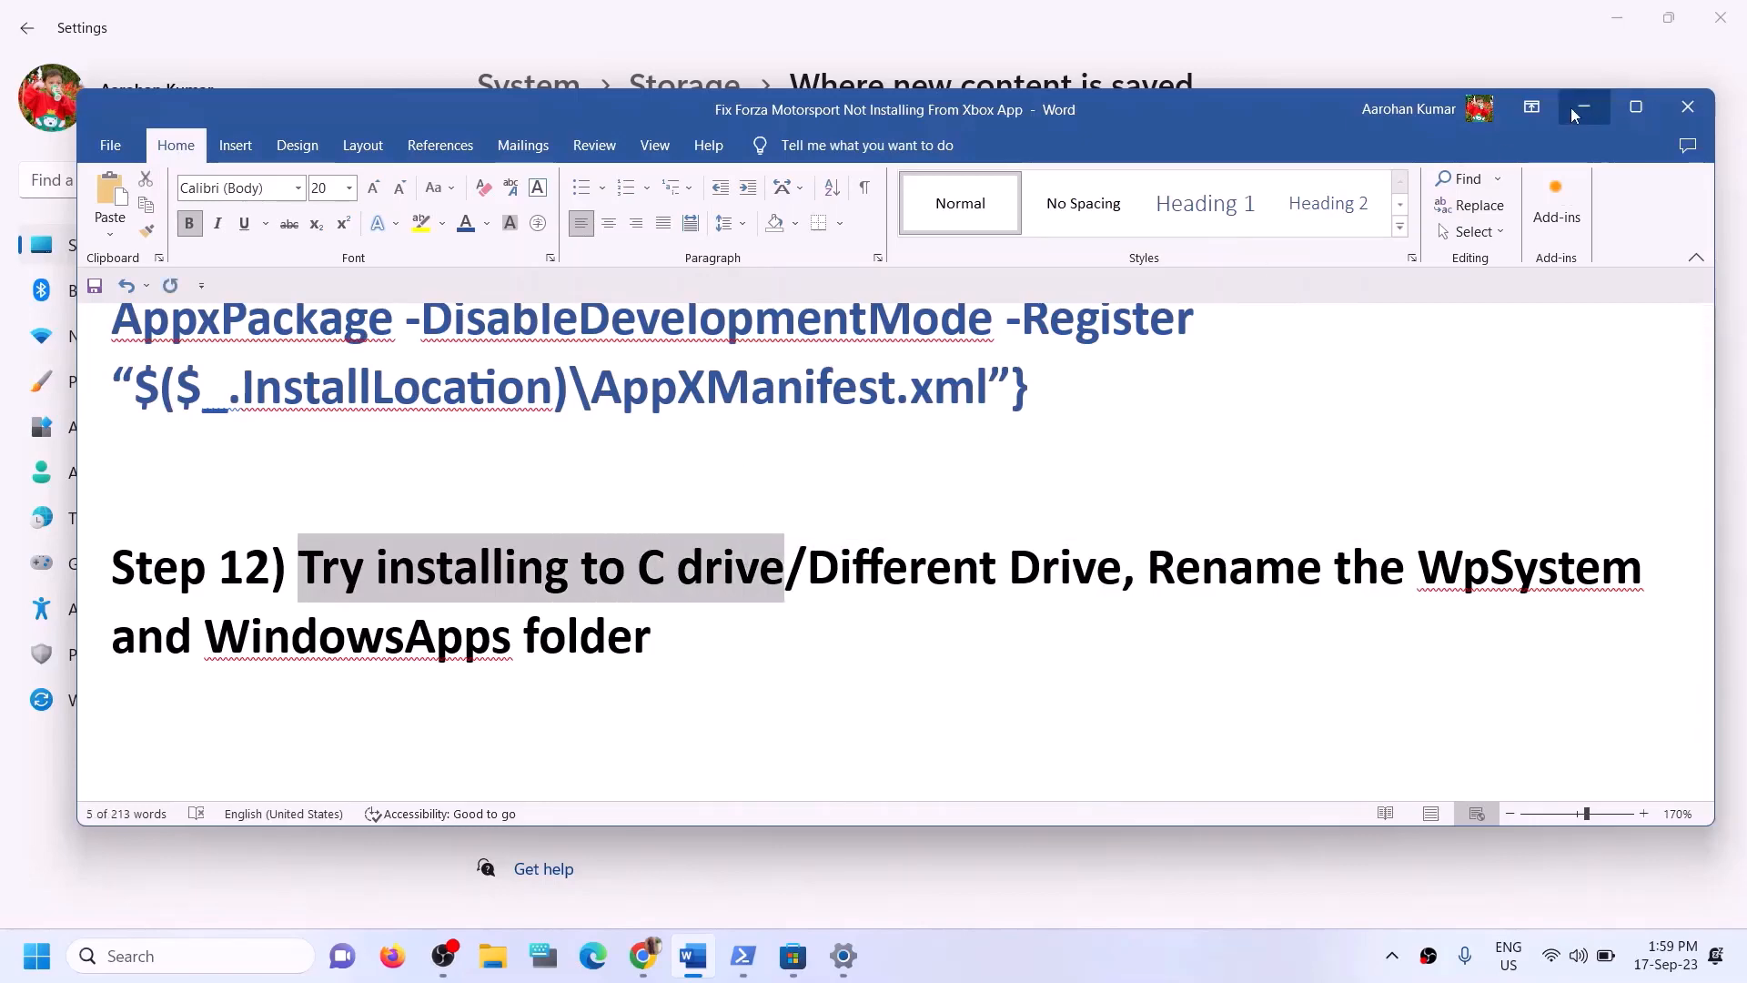
click(1585, 107)
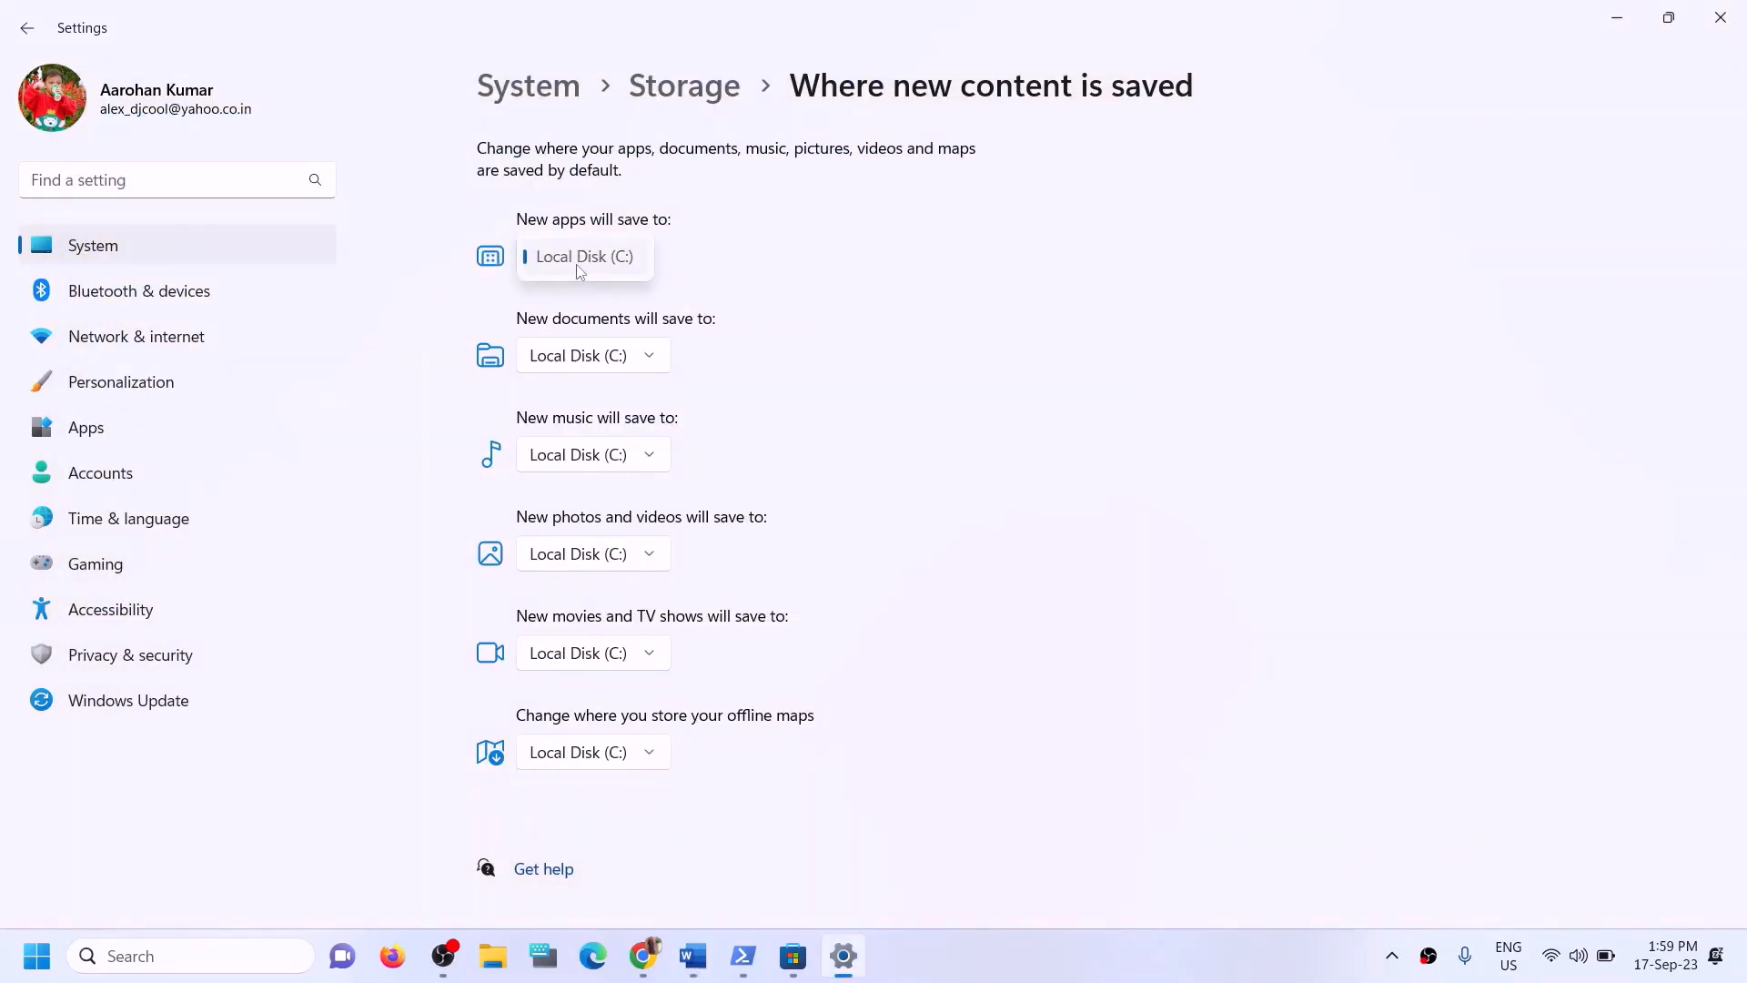
click(668, 263)
click(740, 281)
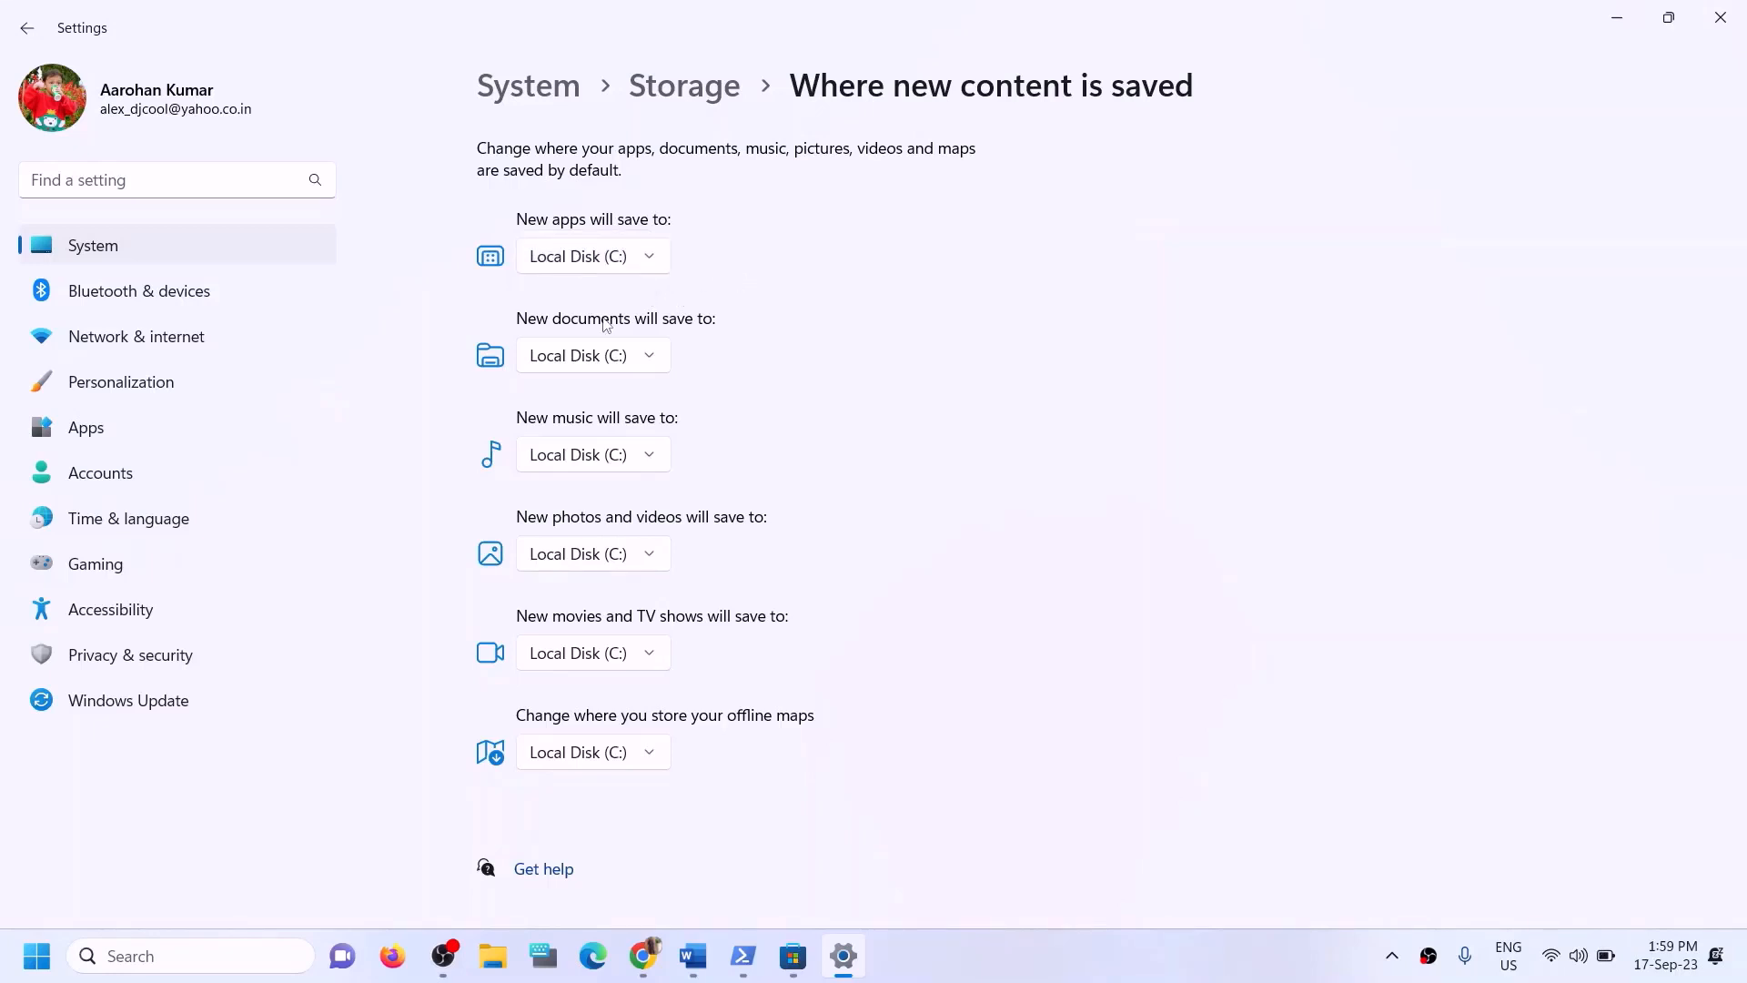
click(652, 270)
click(1135, 271)
- Reread the Step 12 advice in the Word guide on installing to the C drive or a different drive
click(693, 955)
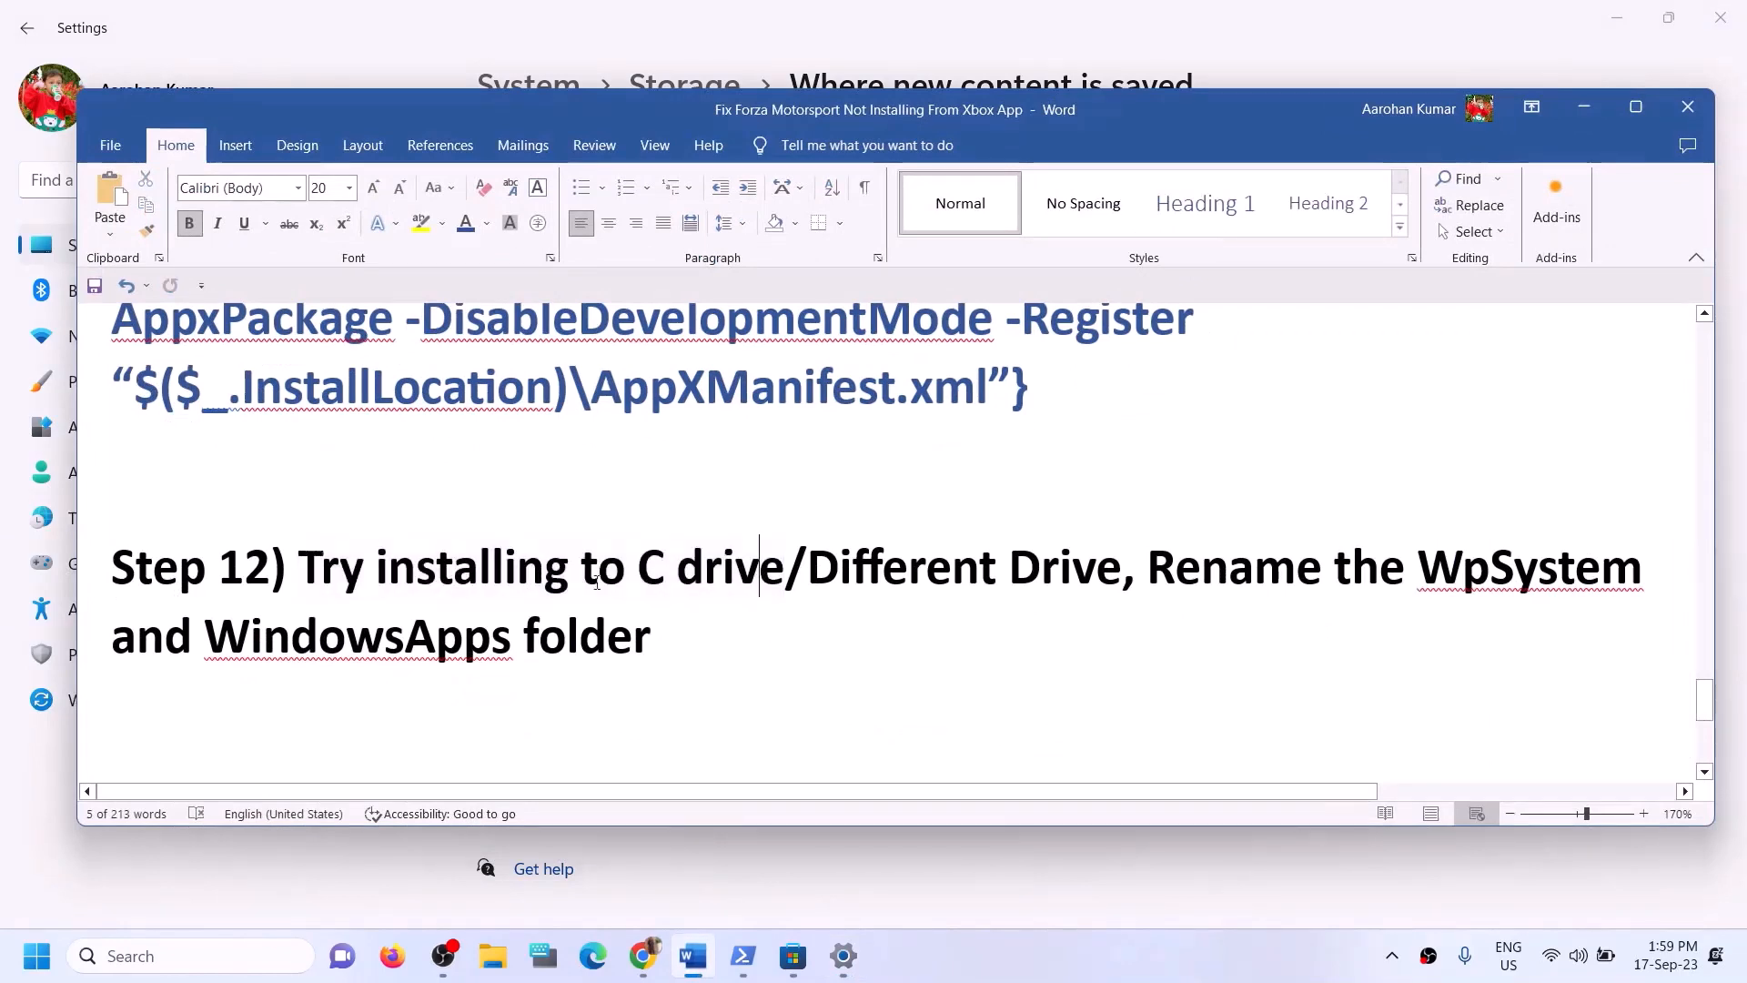
drag(319, 568, 781, 575)
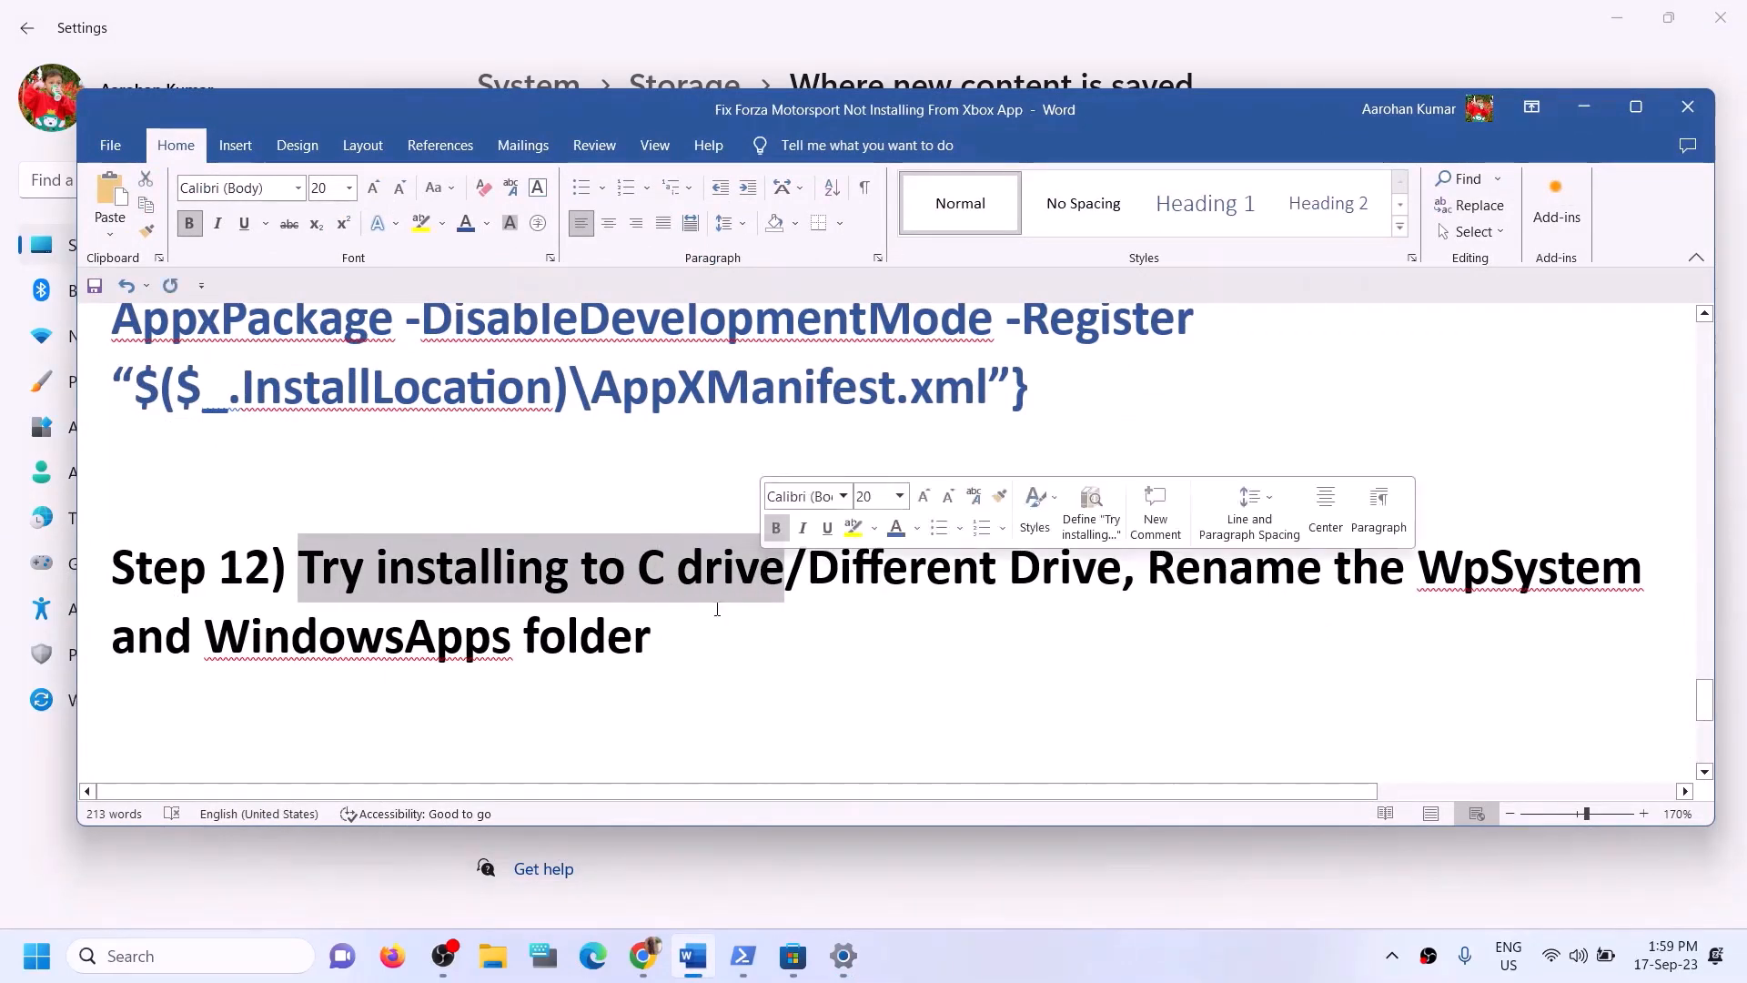
click(668, 634)
drag(422, 593, 767, 573)
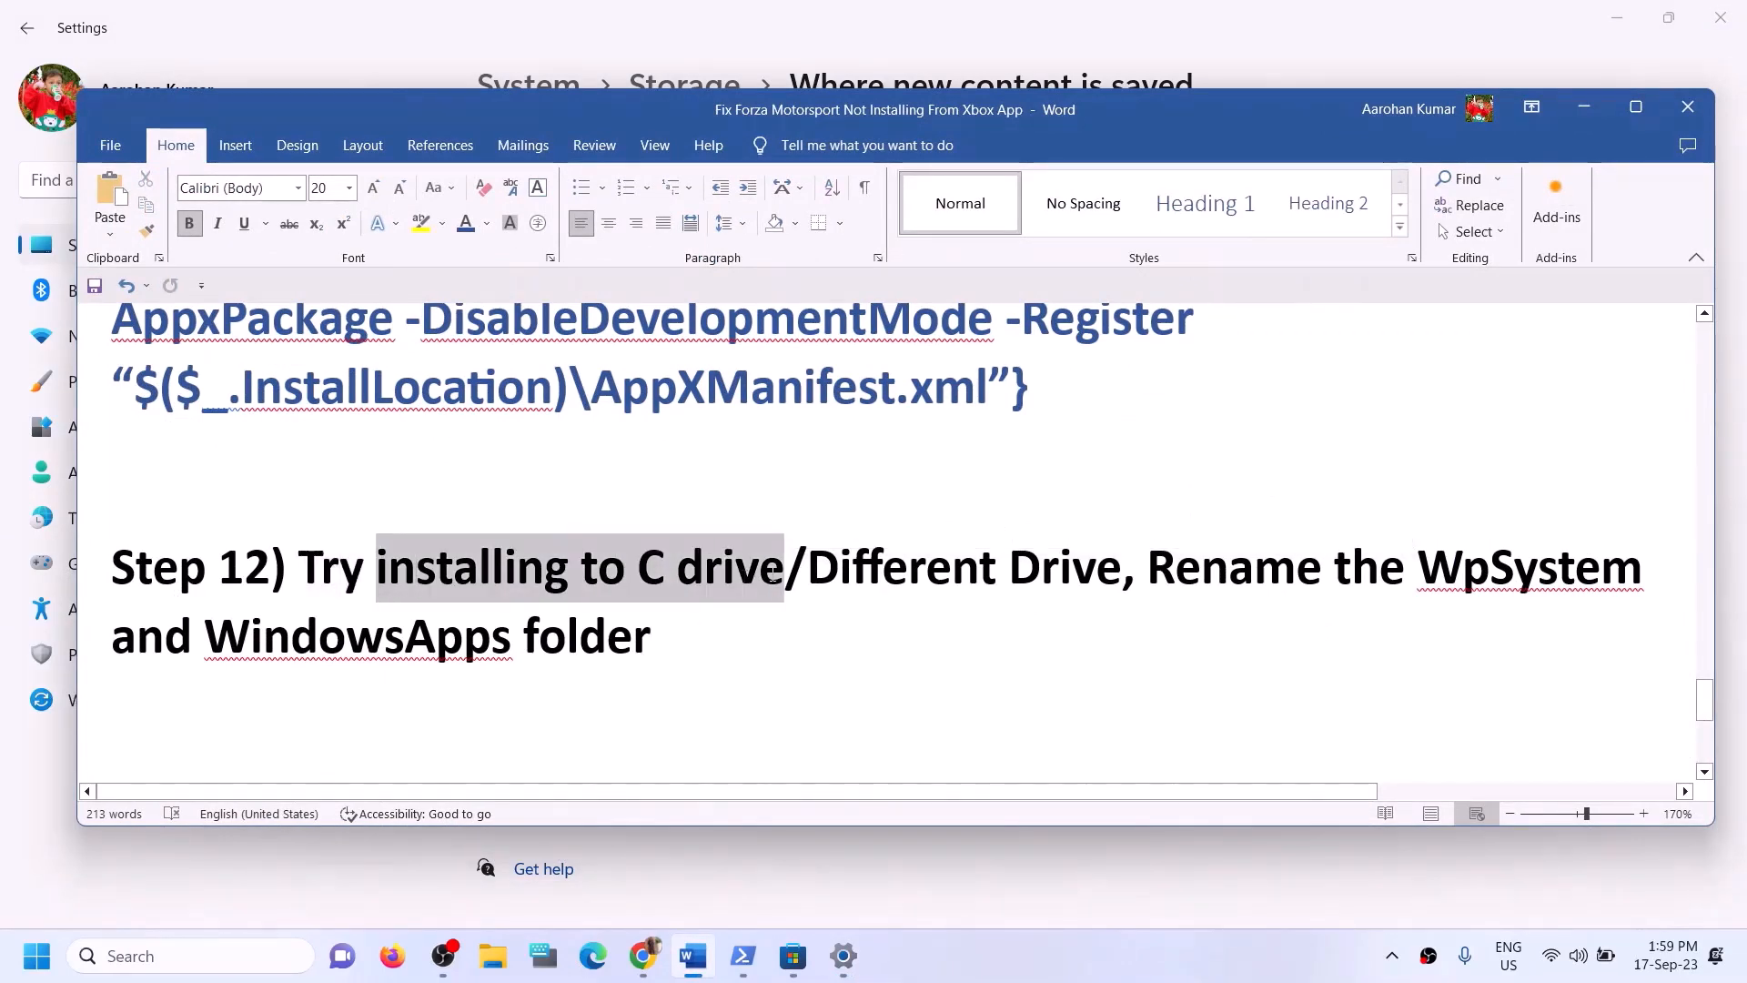
click(807, 575)
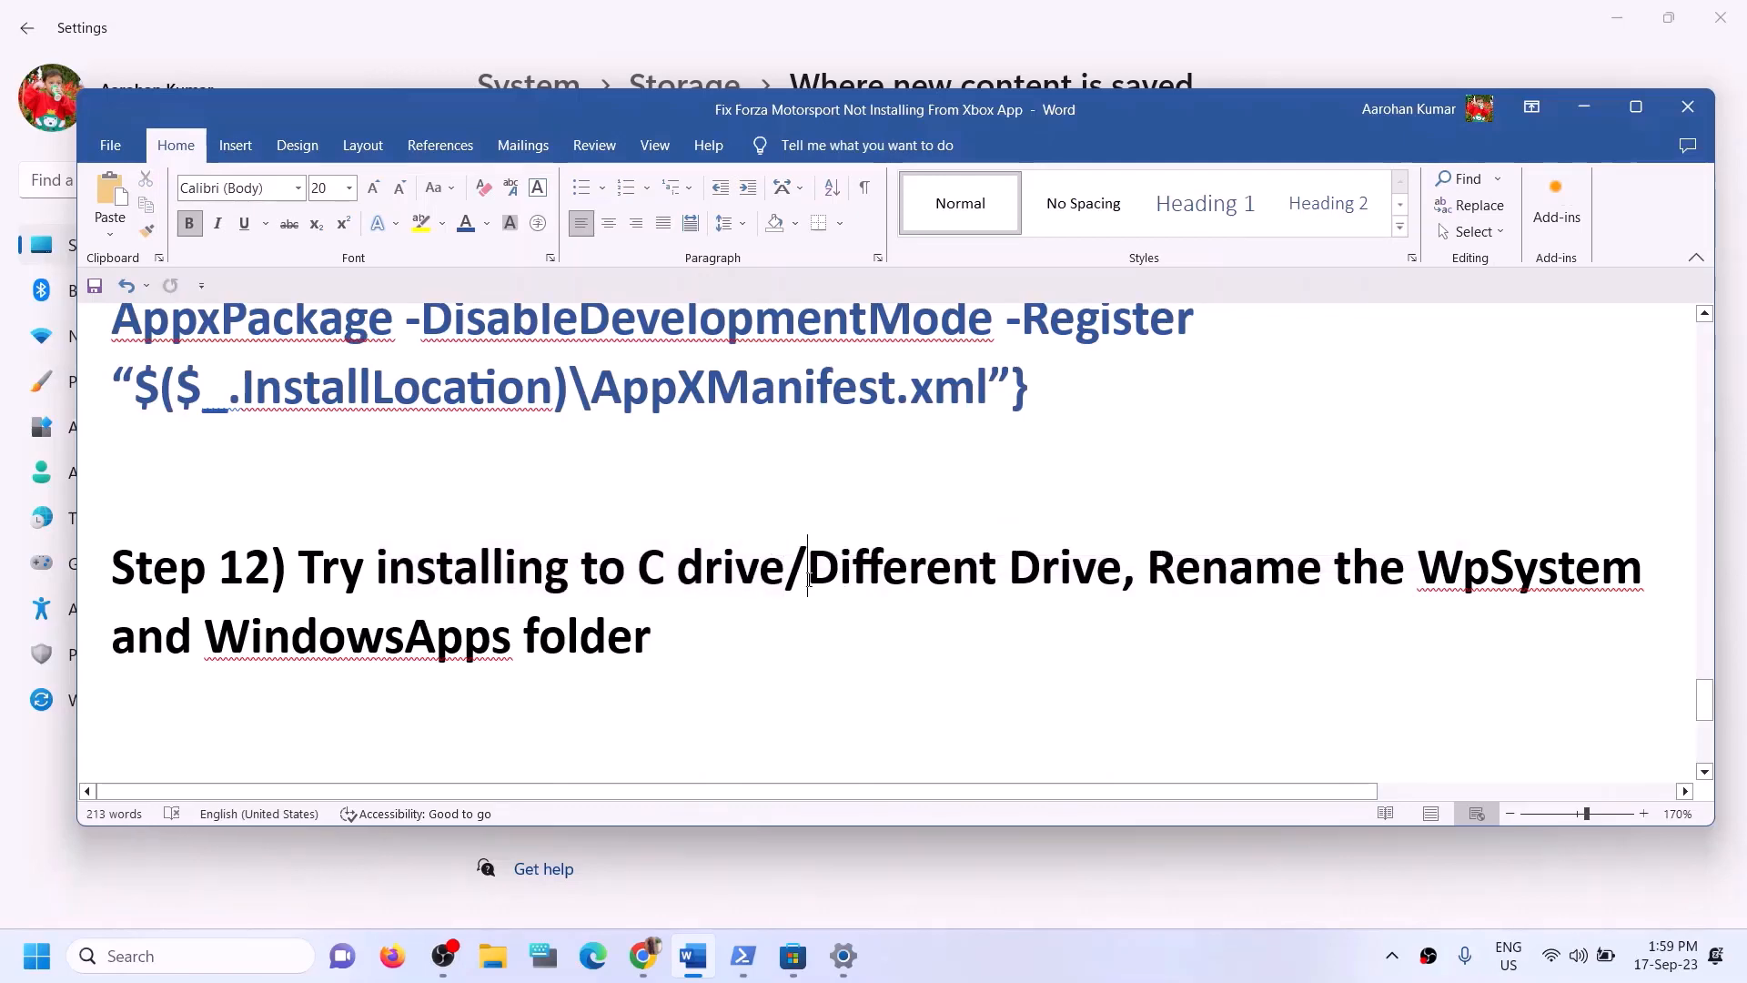
drag(808, 575, 1121, 574)
click(1583, 107)
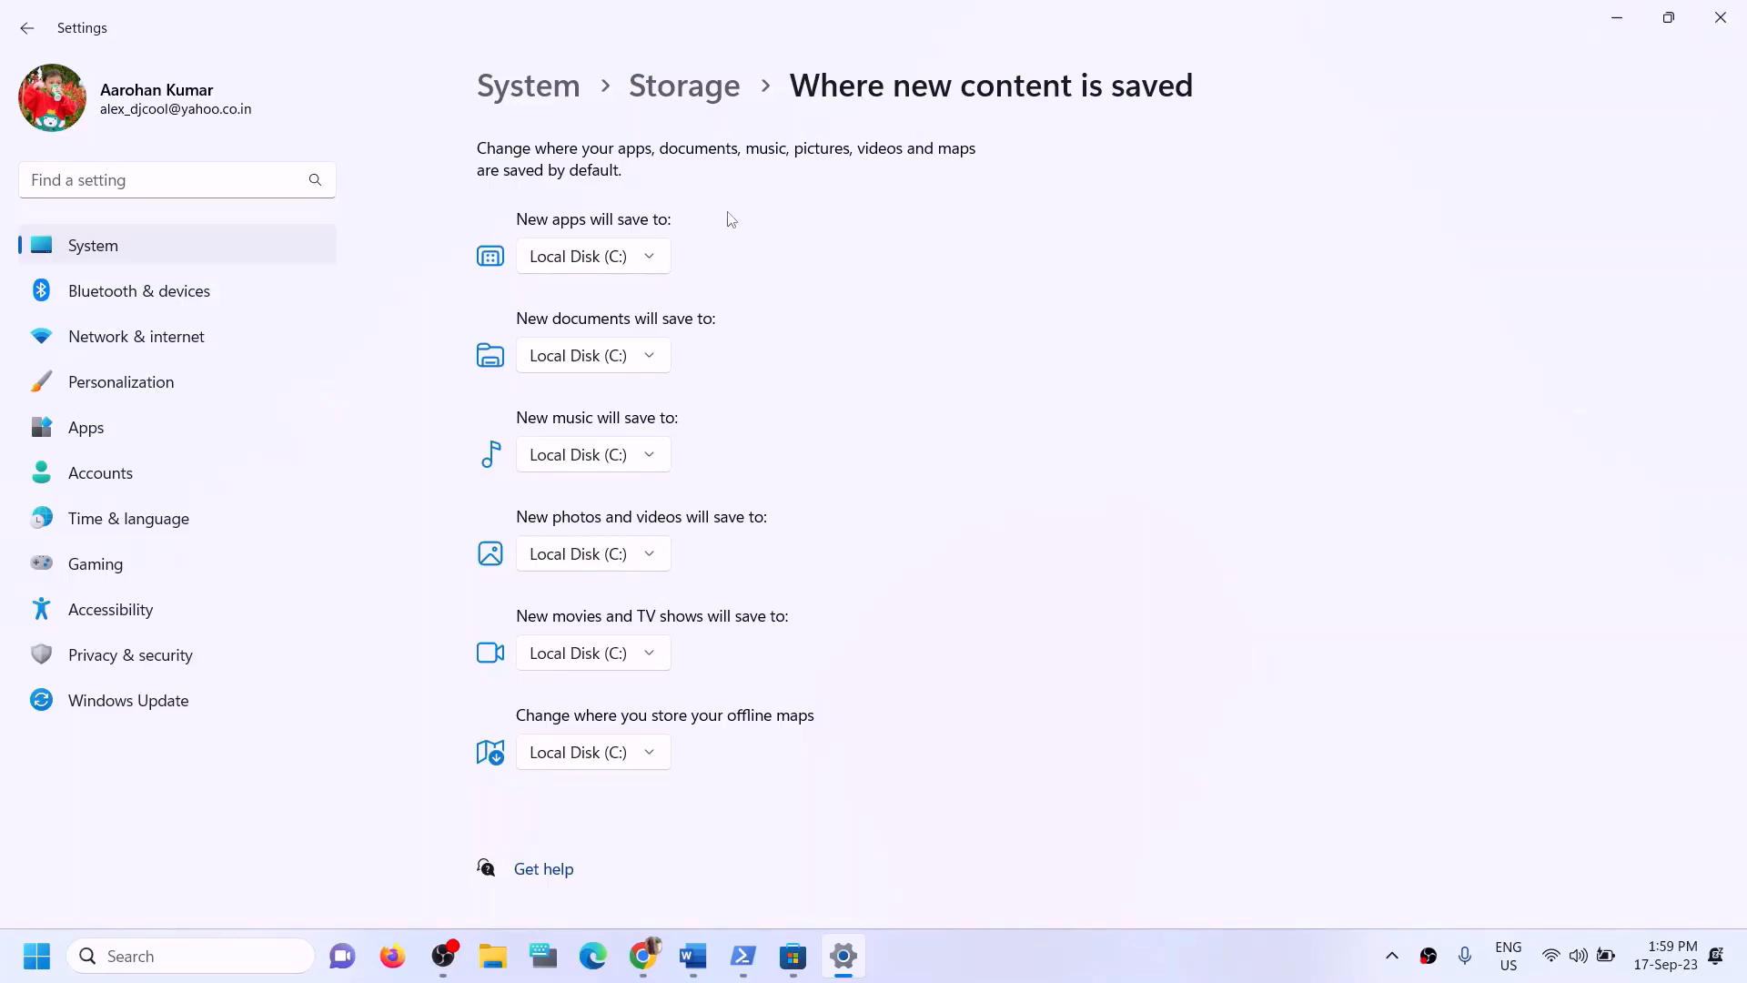
- Set the save location for new apps to Local Disk (D:), closing the File Explorer window that opens
click(654, 255)
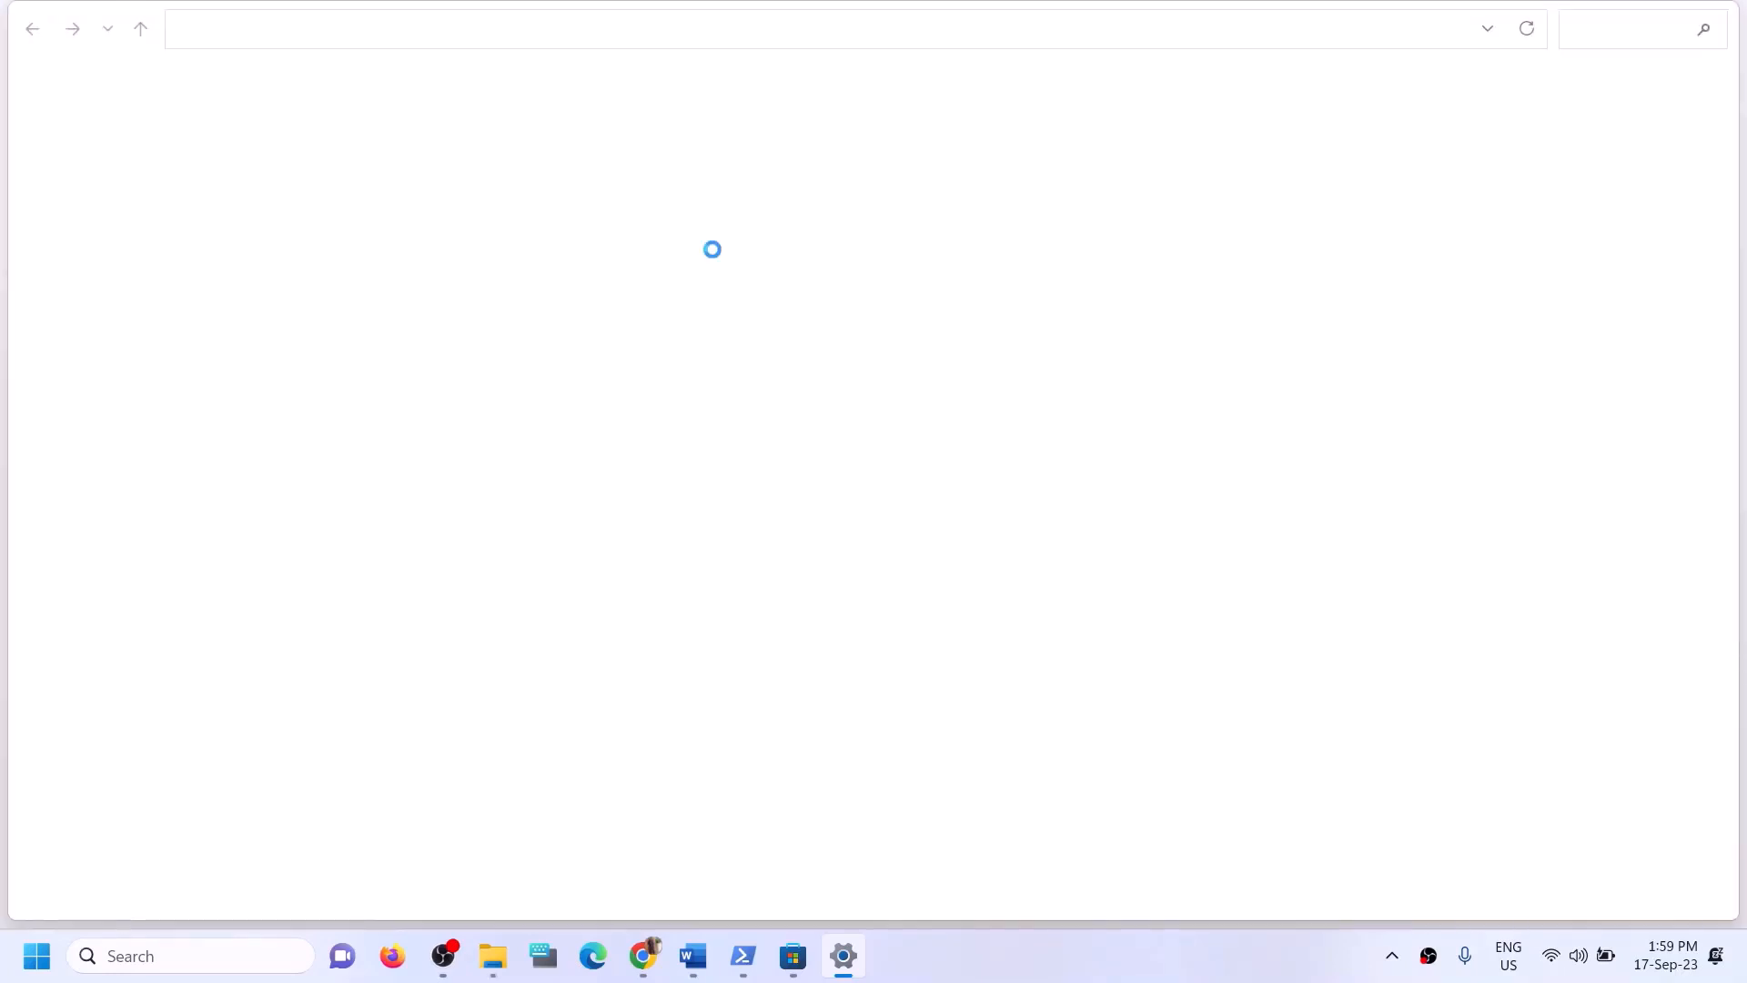
click(1719, 15)
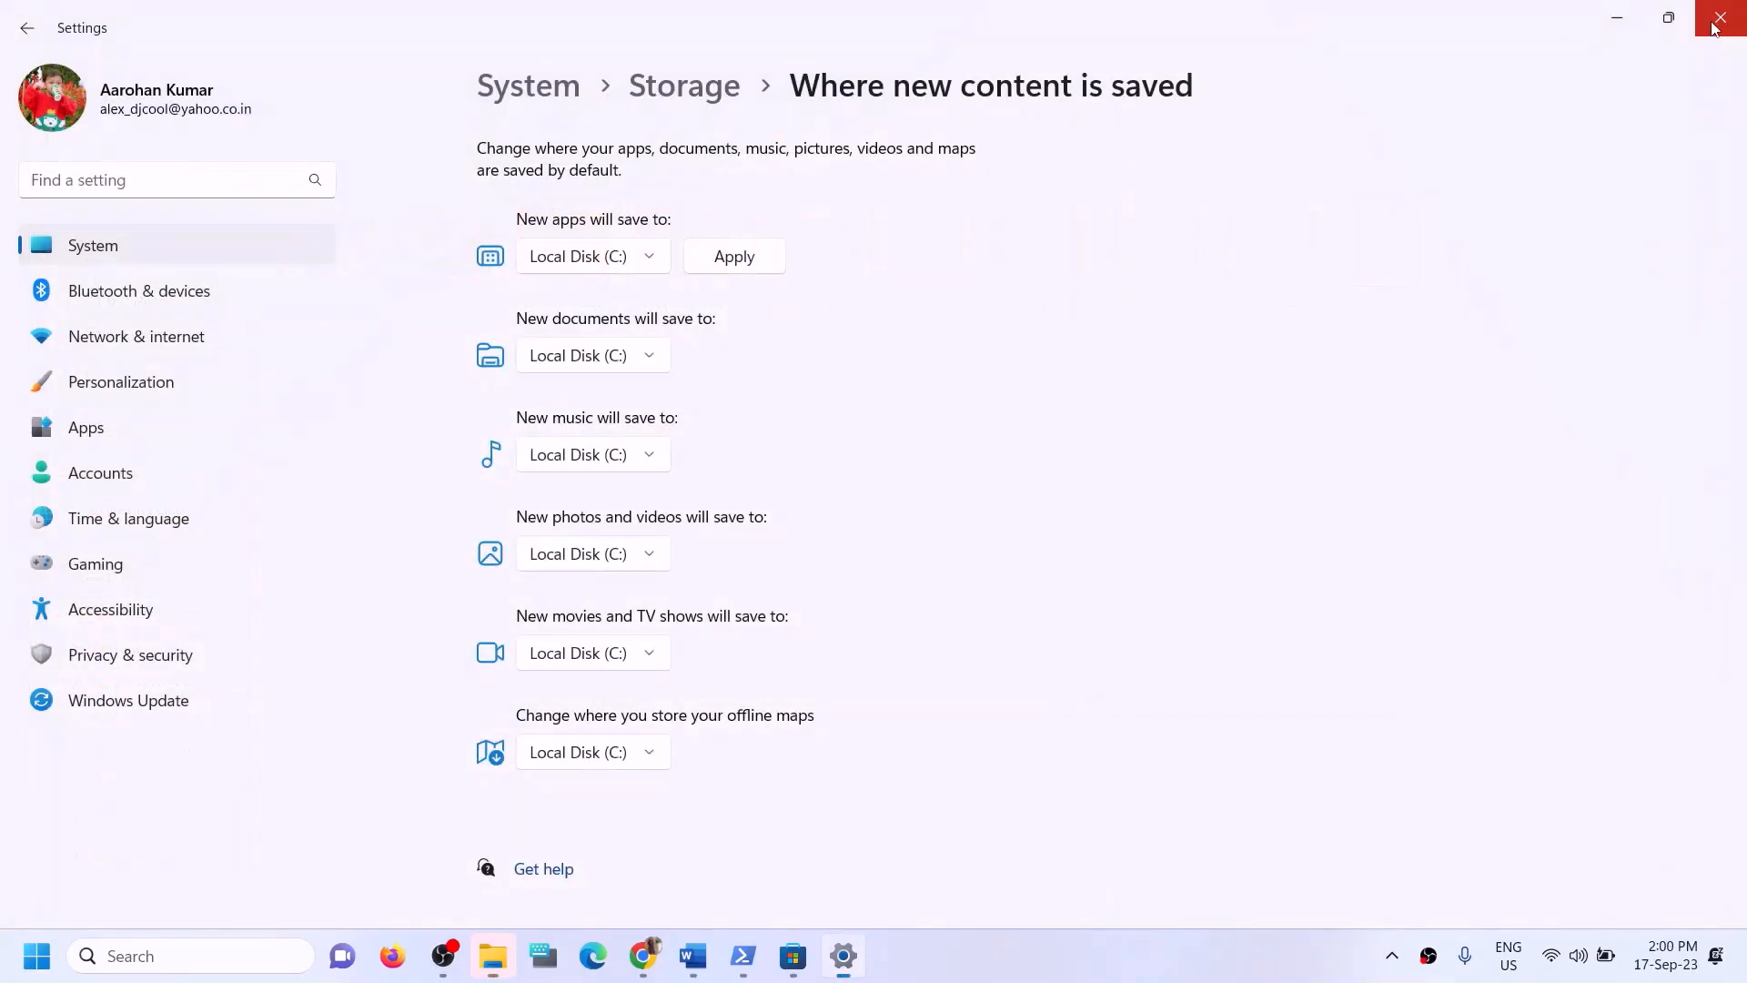
click(592, 257)
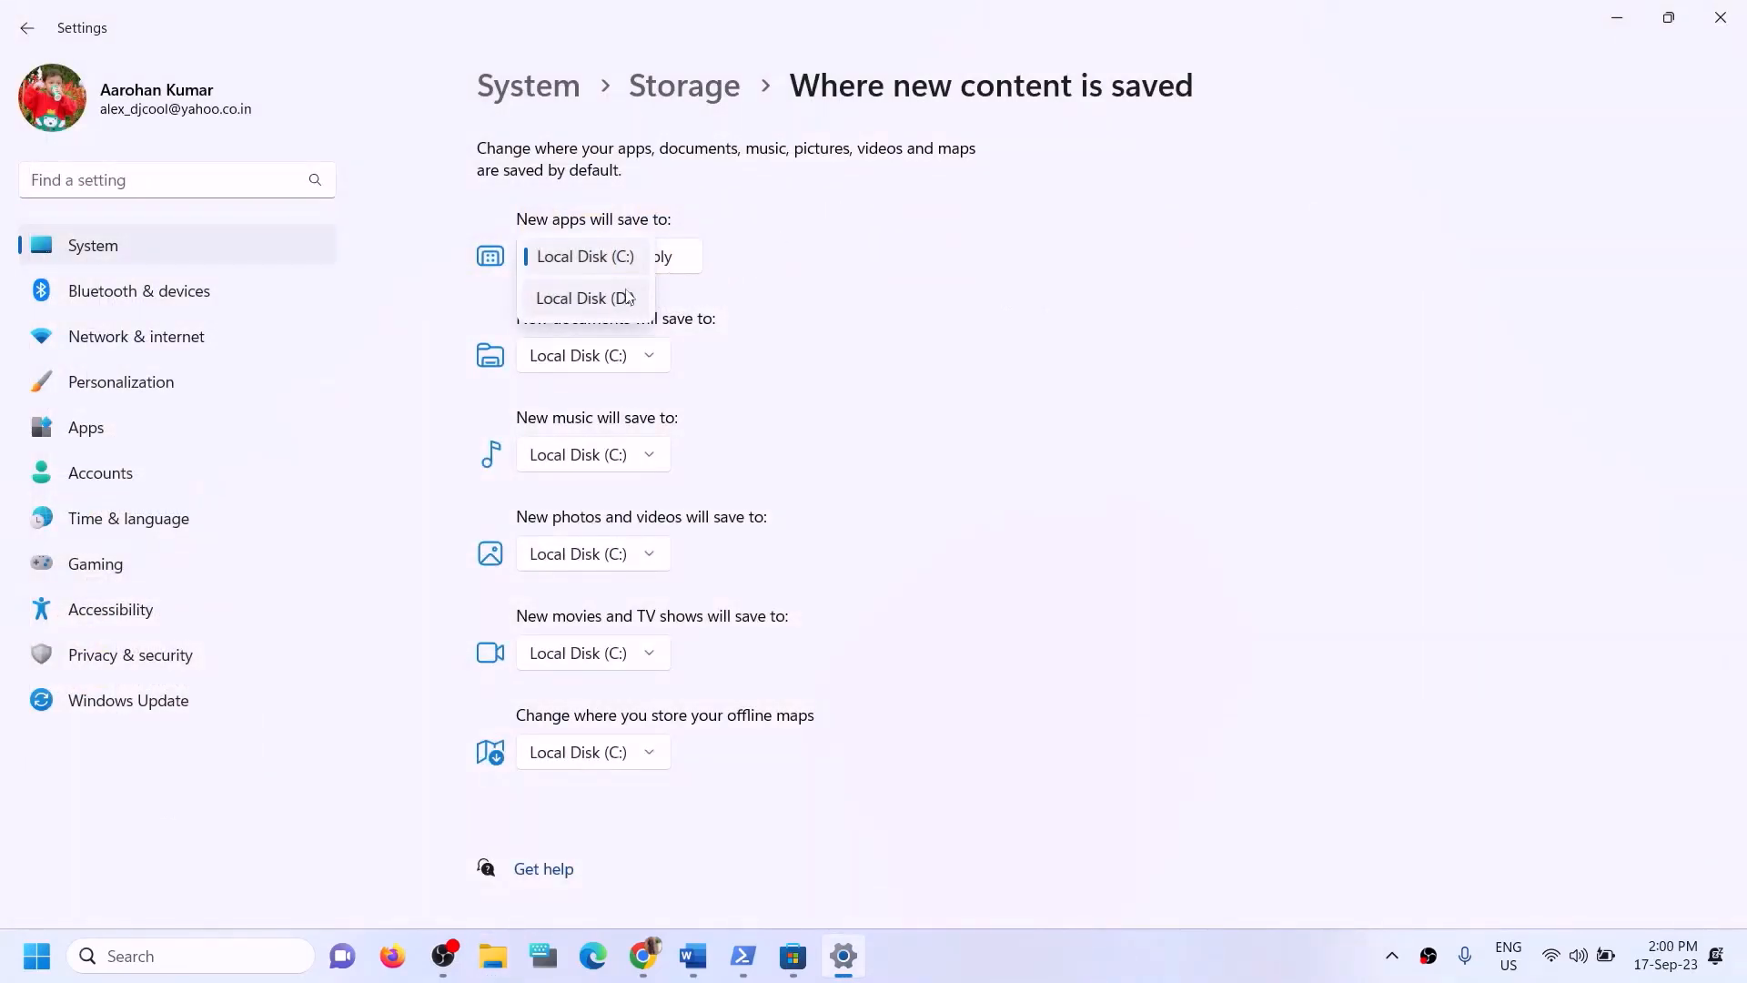
click(600, 300)
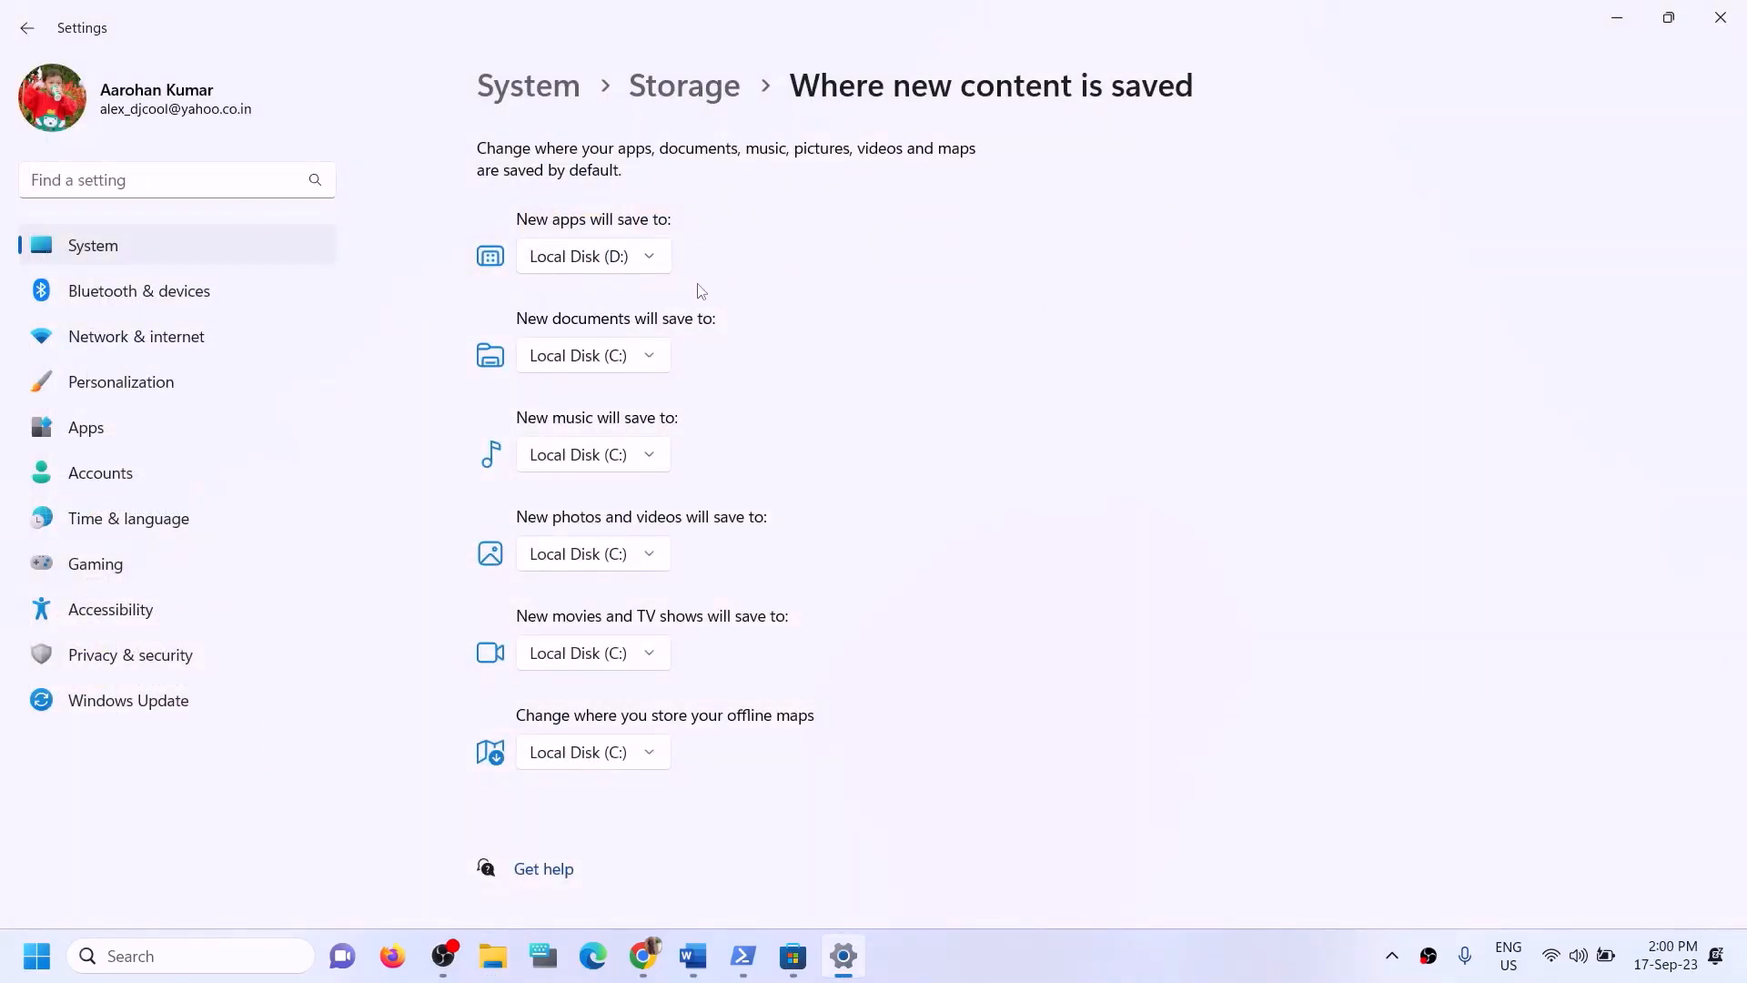
- Switch the new apps location to Local Disk (C:), set it back to Local Disk (D:), apply it and close Settings
click(652, 267)
click(625, 224)
click(647, 267)
click(590, 296)
click(735, 264)
click(659, 269)
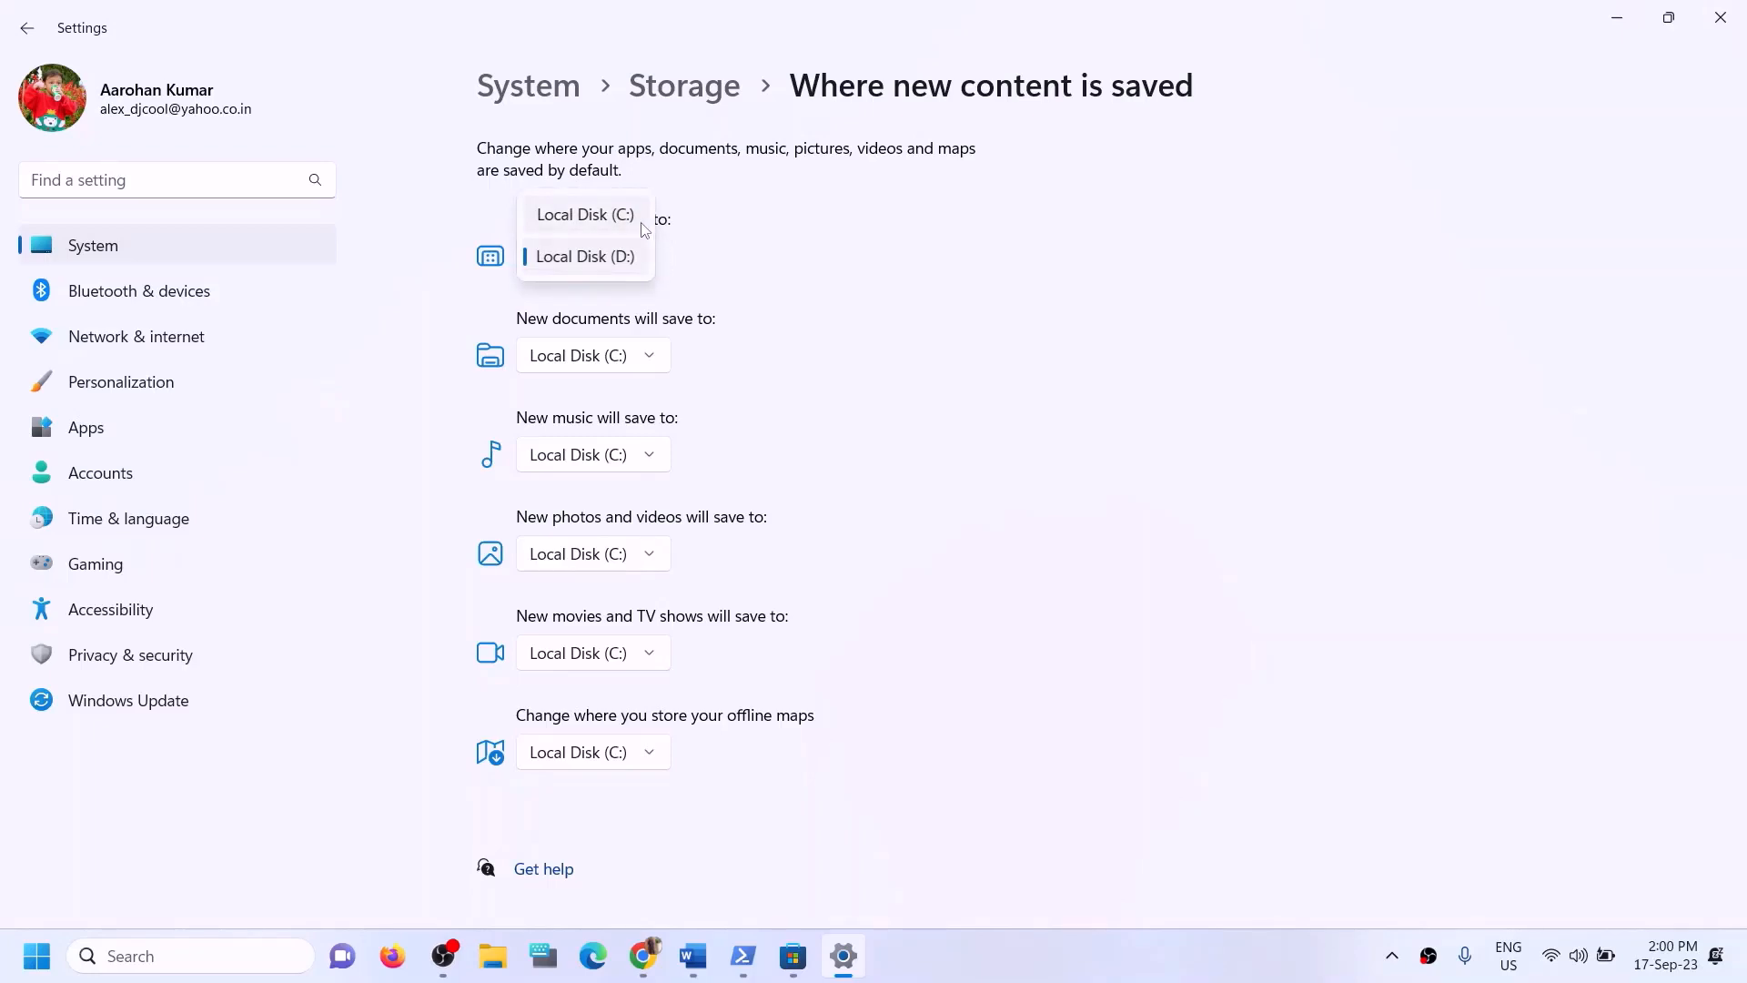
click(772, 271)
click(1723, 22)
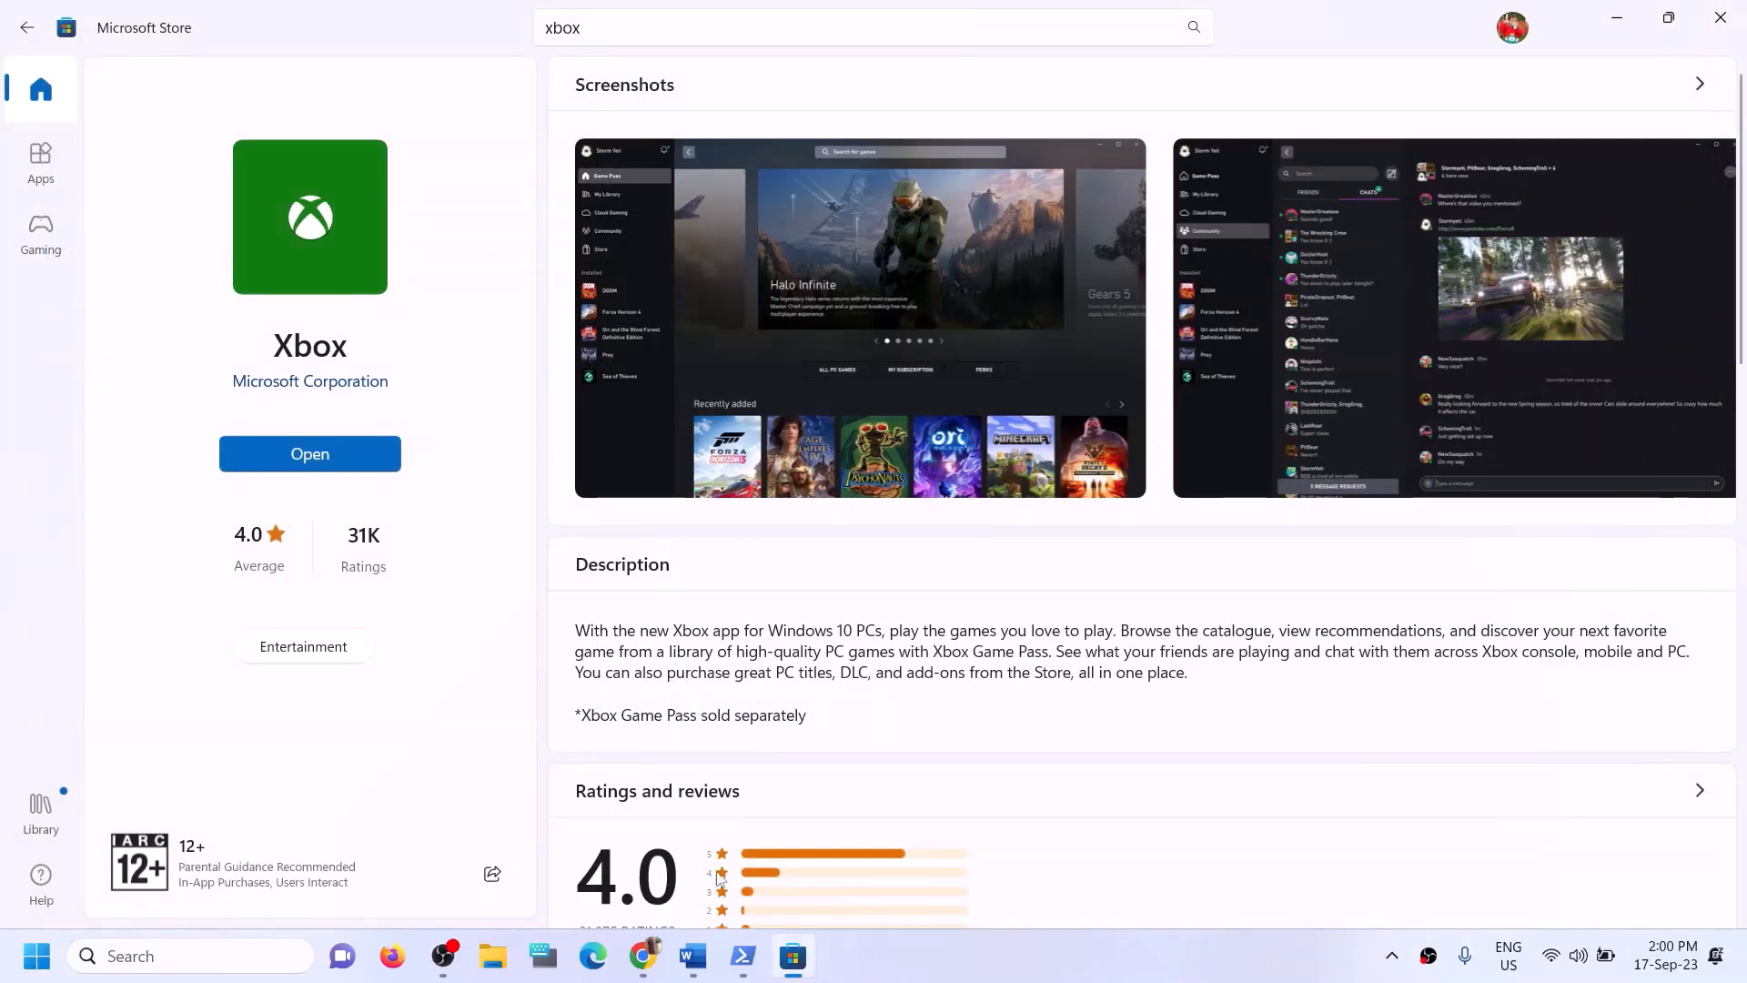
- Return to the Word guide and read the Step 12 part on renaming the WpSystem and WindowsApps folders
click(693, 956)
drag(298, 566, 1023, 566)
click(1037, 567)
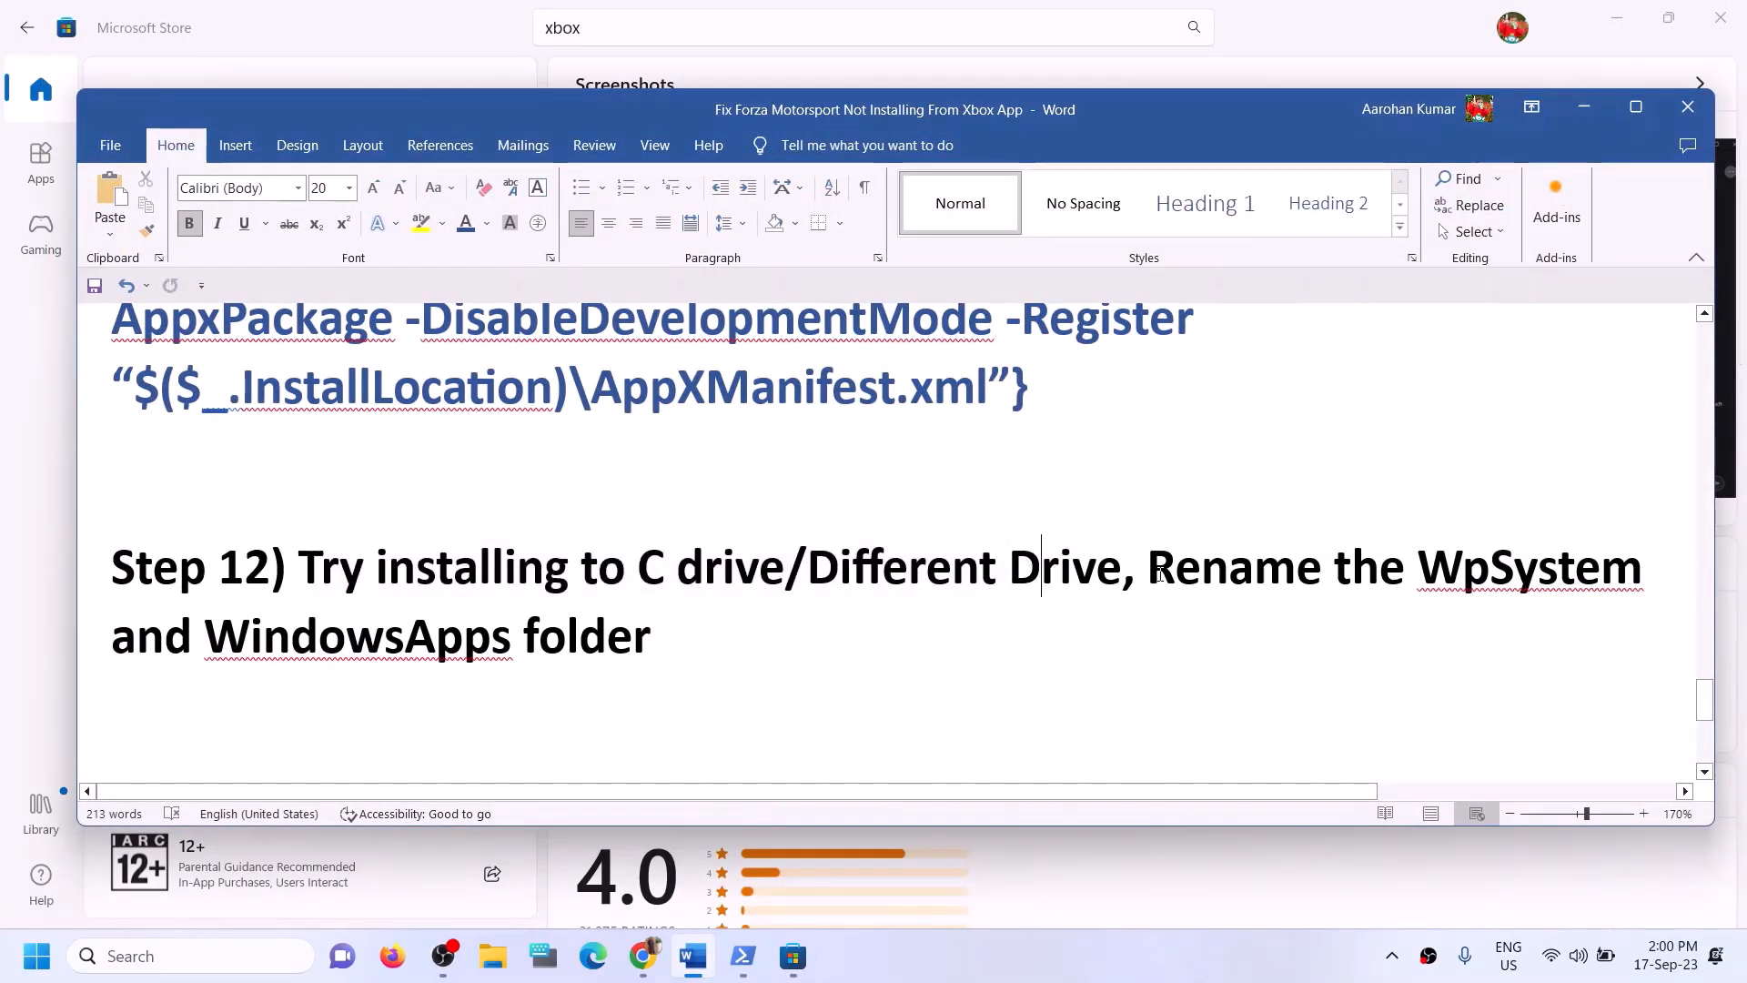
drag(1148, 572, 1517, 644)
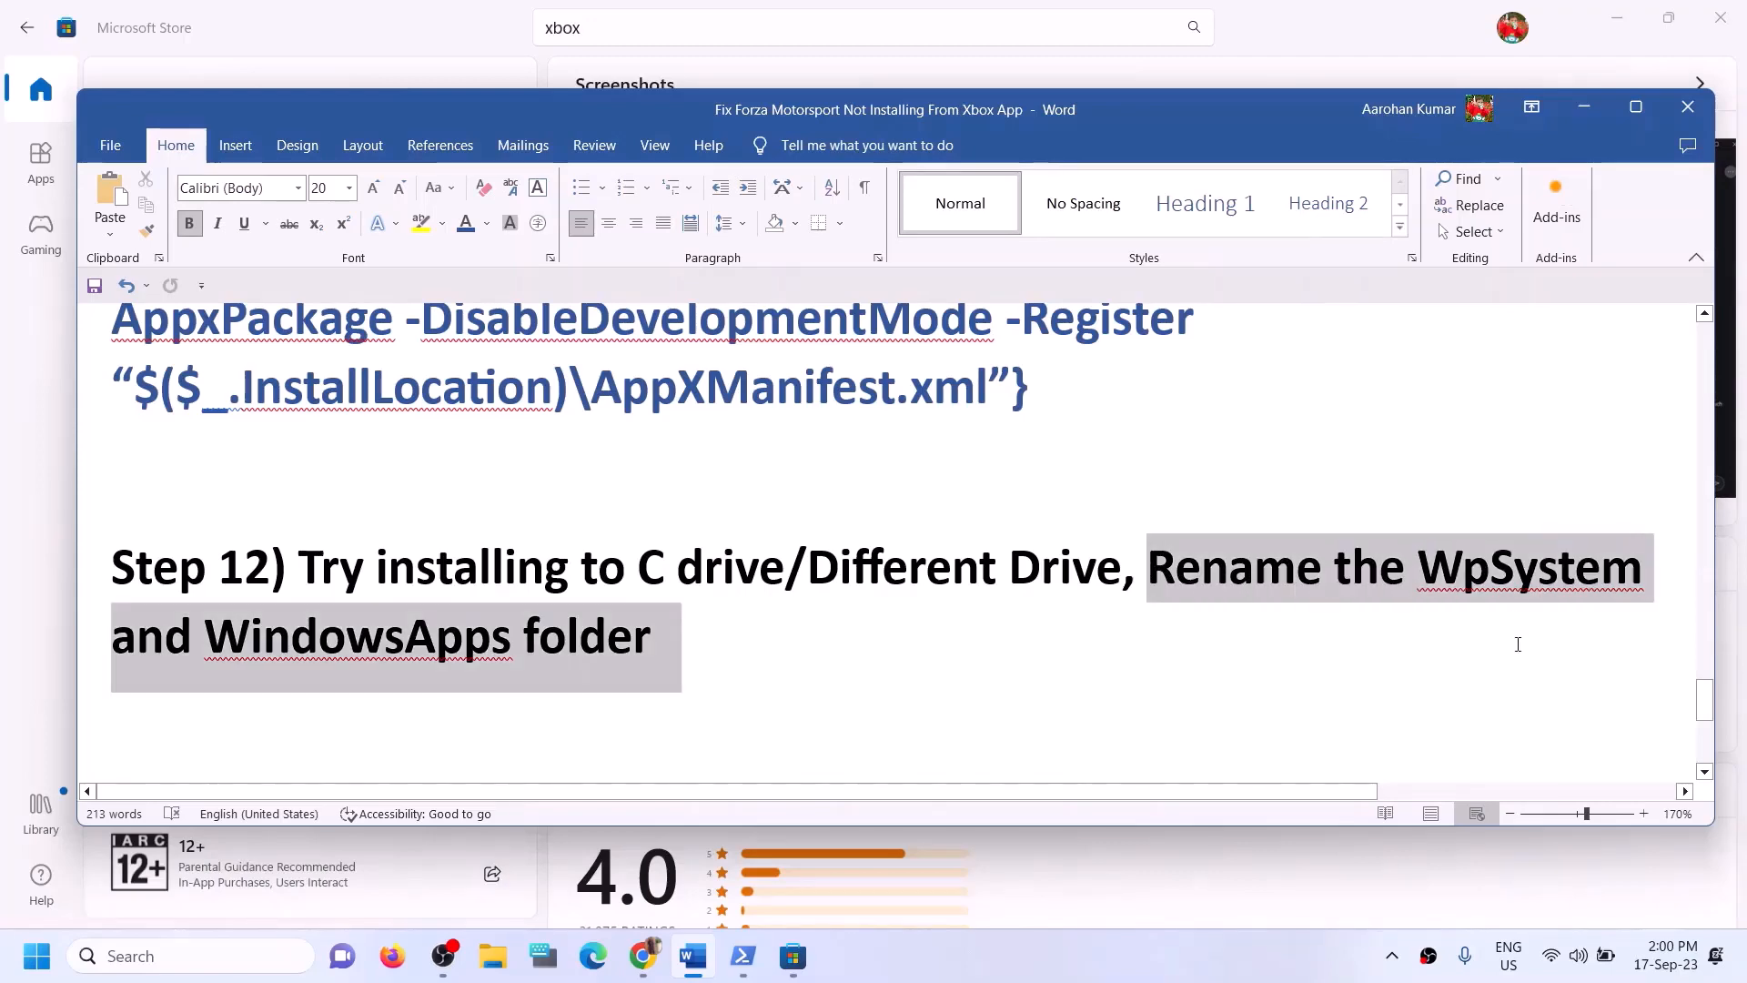
click(240, 665)
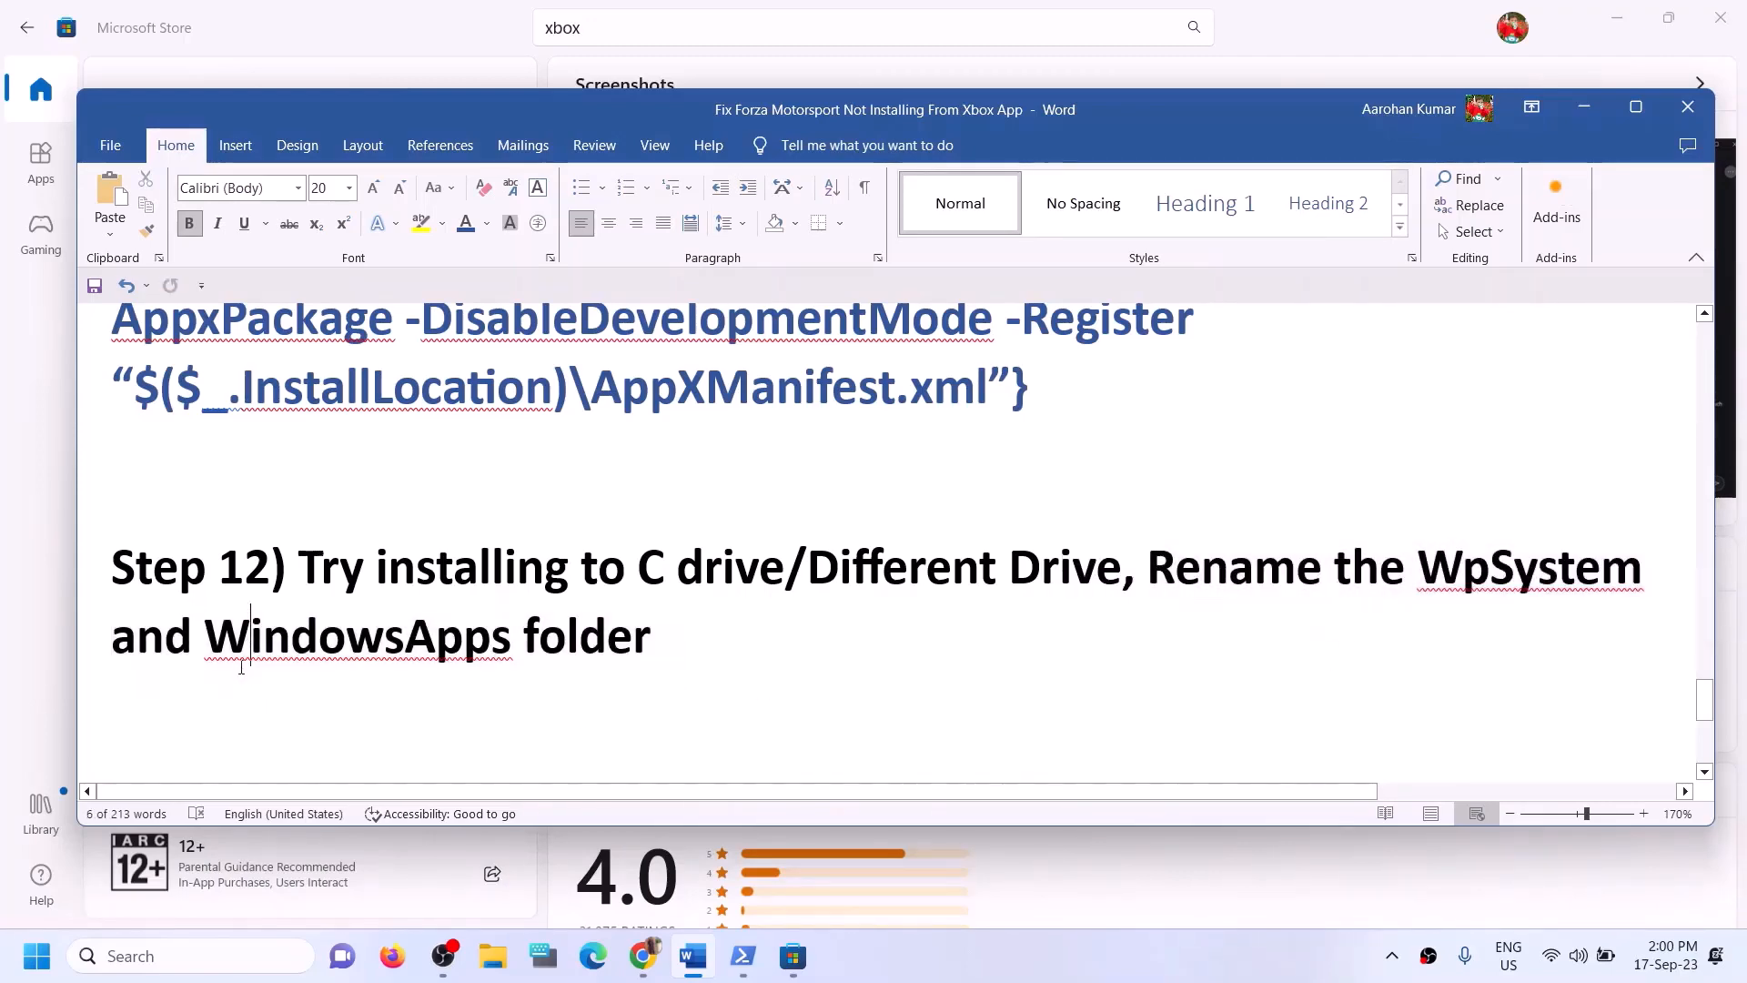
drag(190, 652, 577, 656)
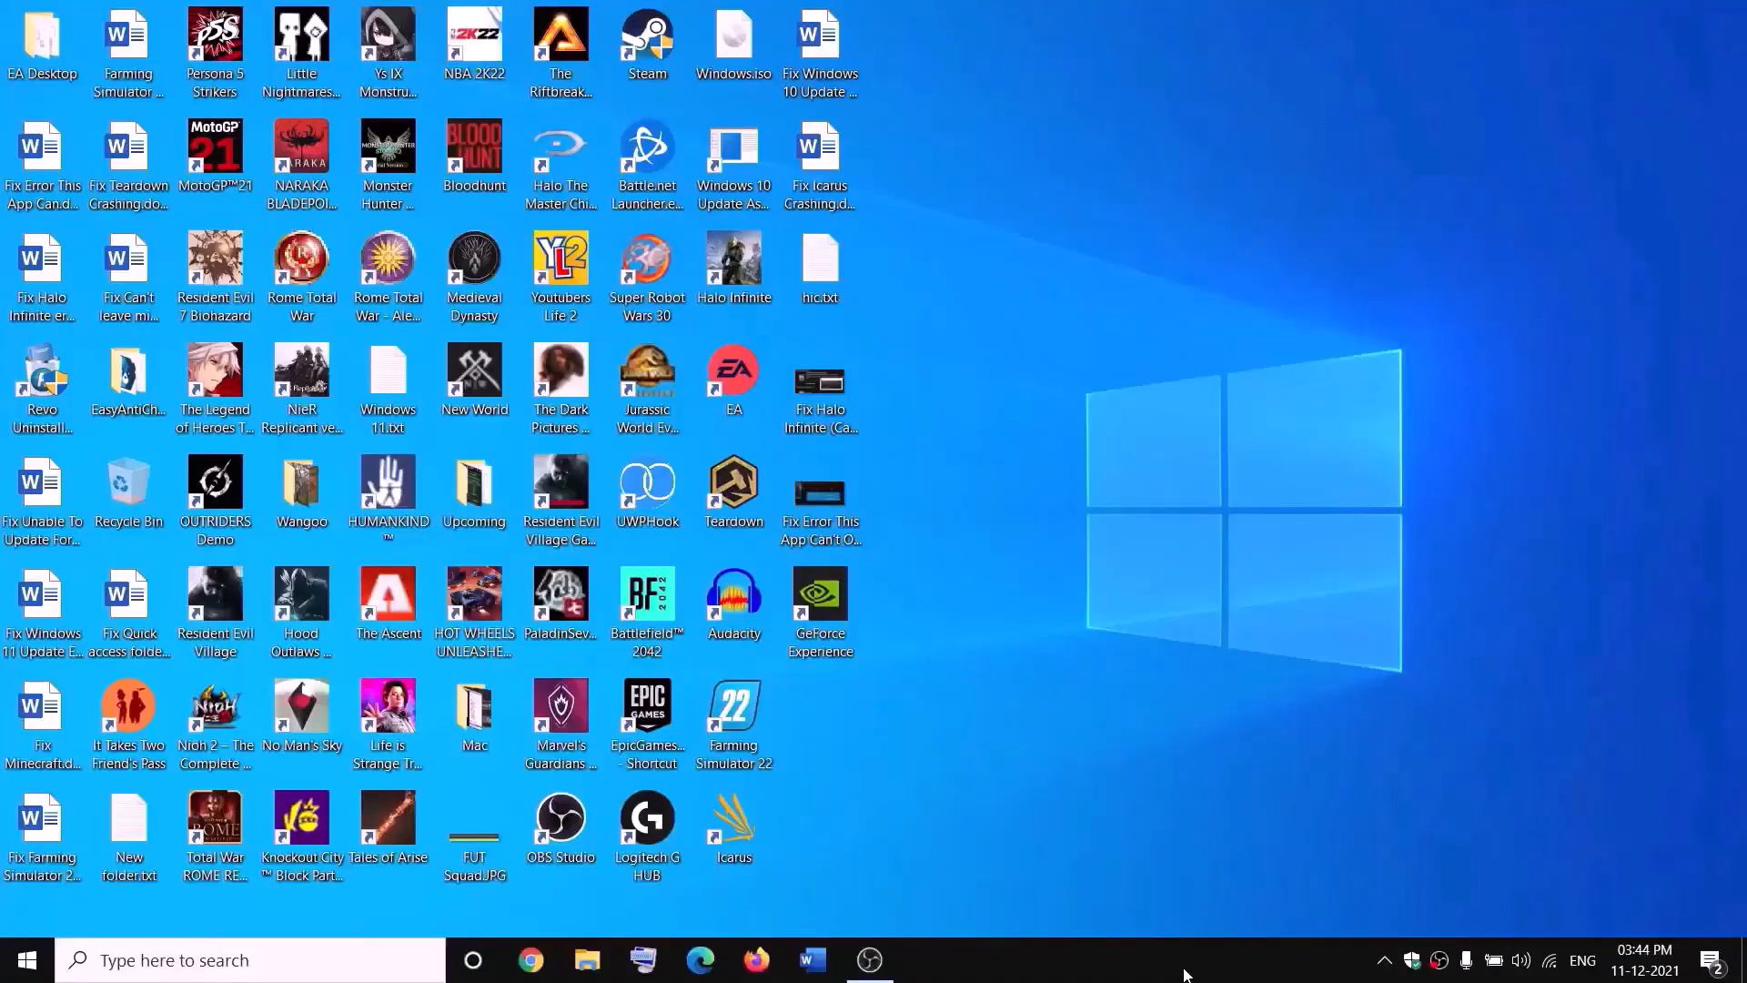
- Browse to New Volume (D:) in File Explorer and locate the WpSystem folder
click(587, 960)
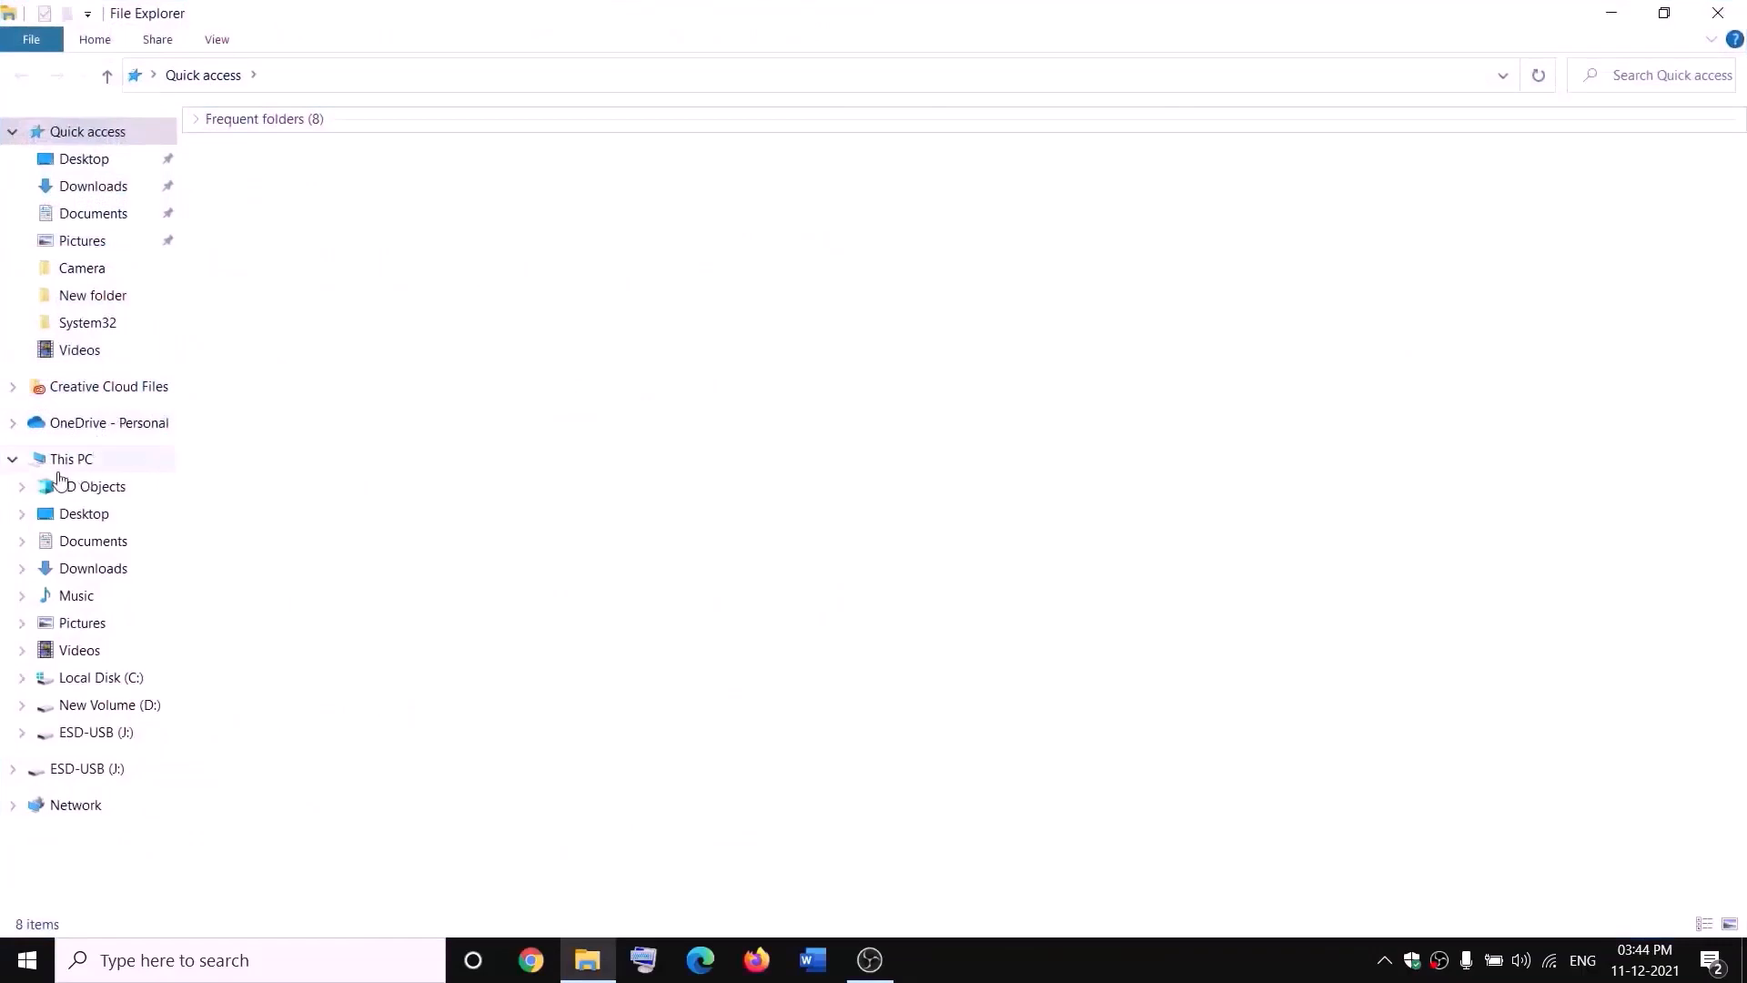
click(84, 468)
double_click(648, 332)
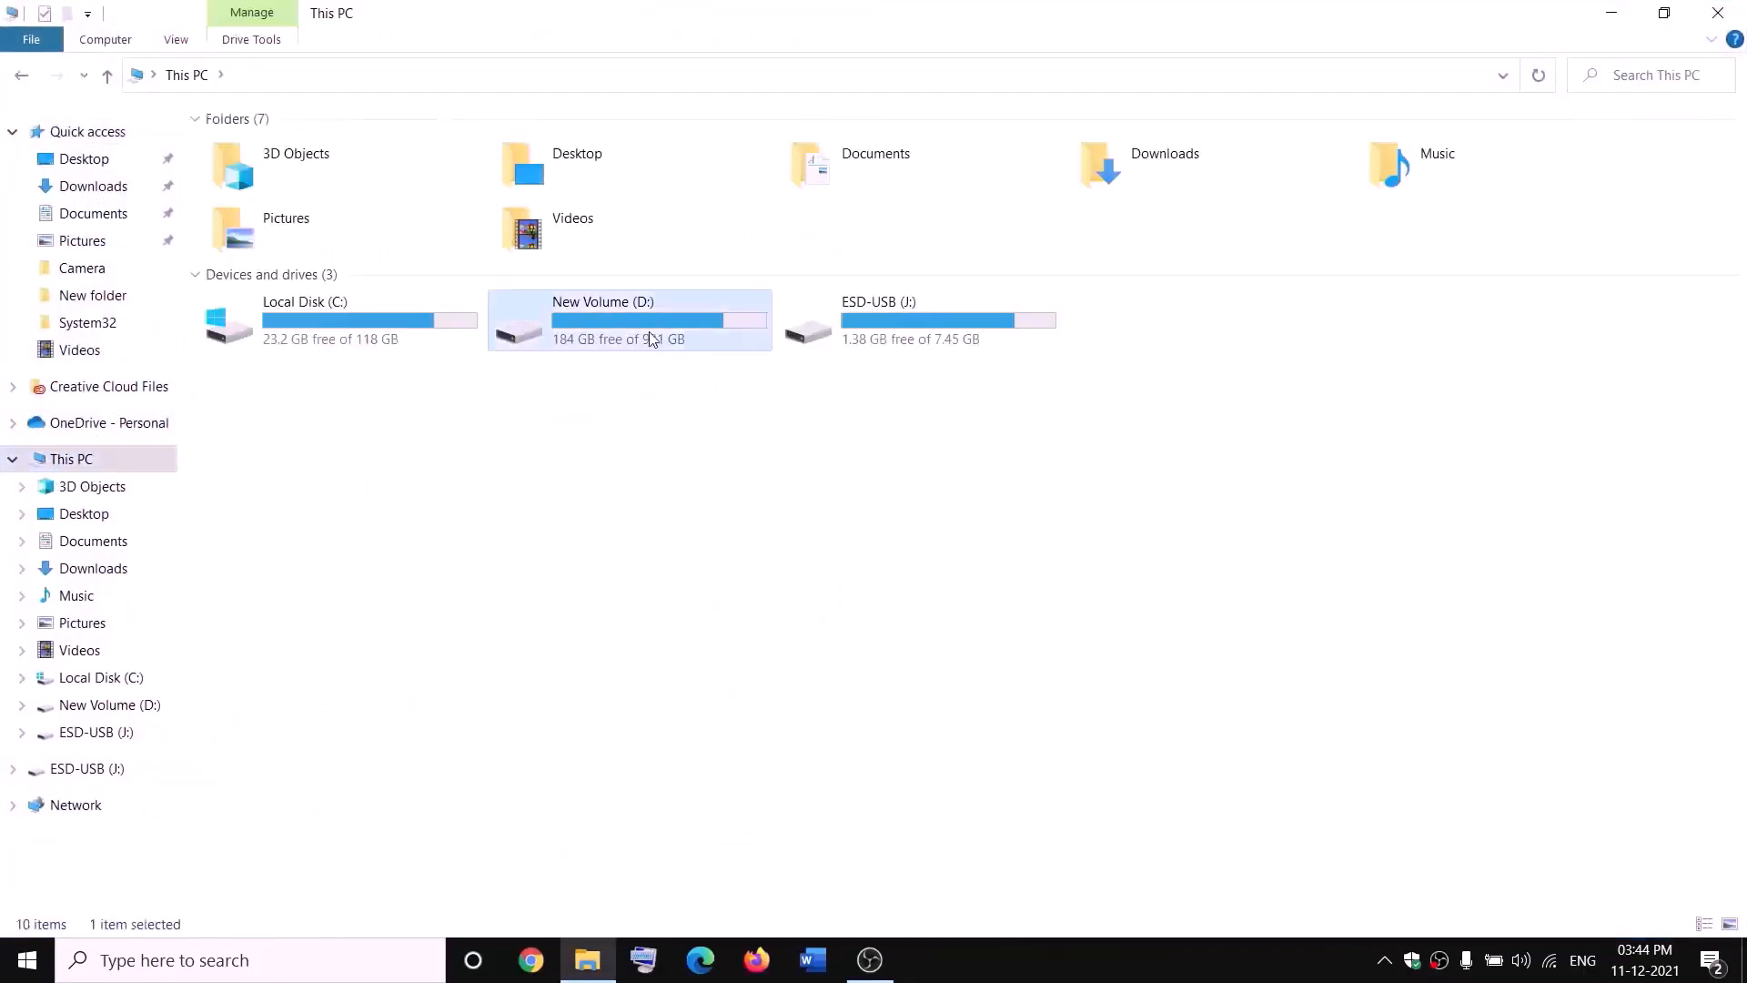
click(261, 638)
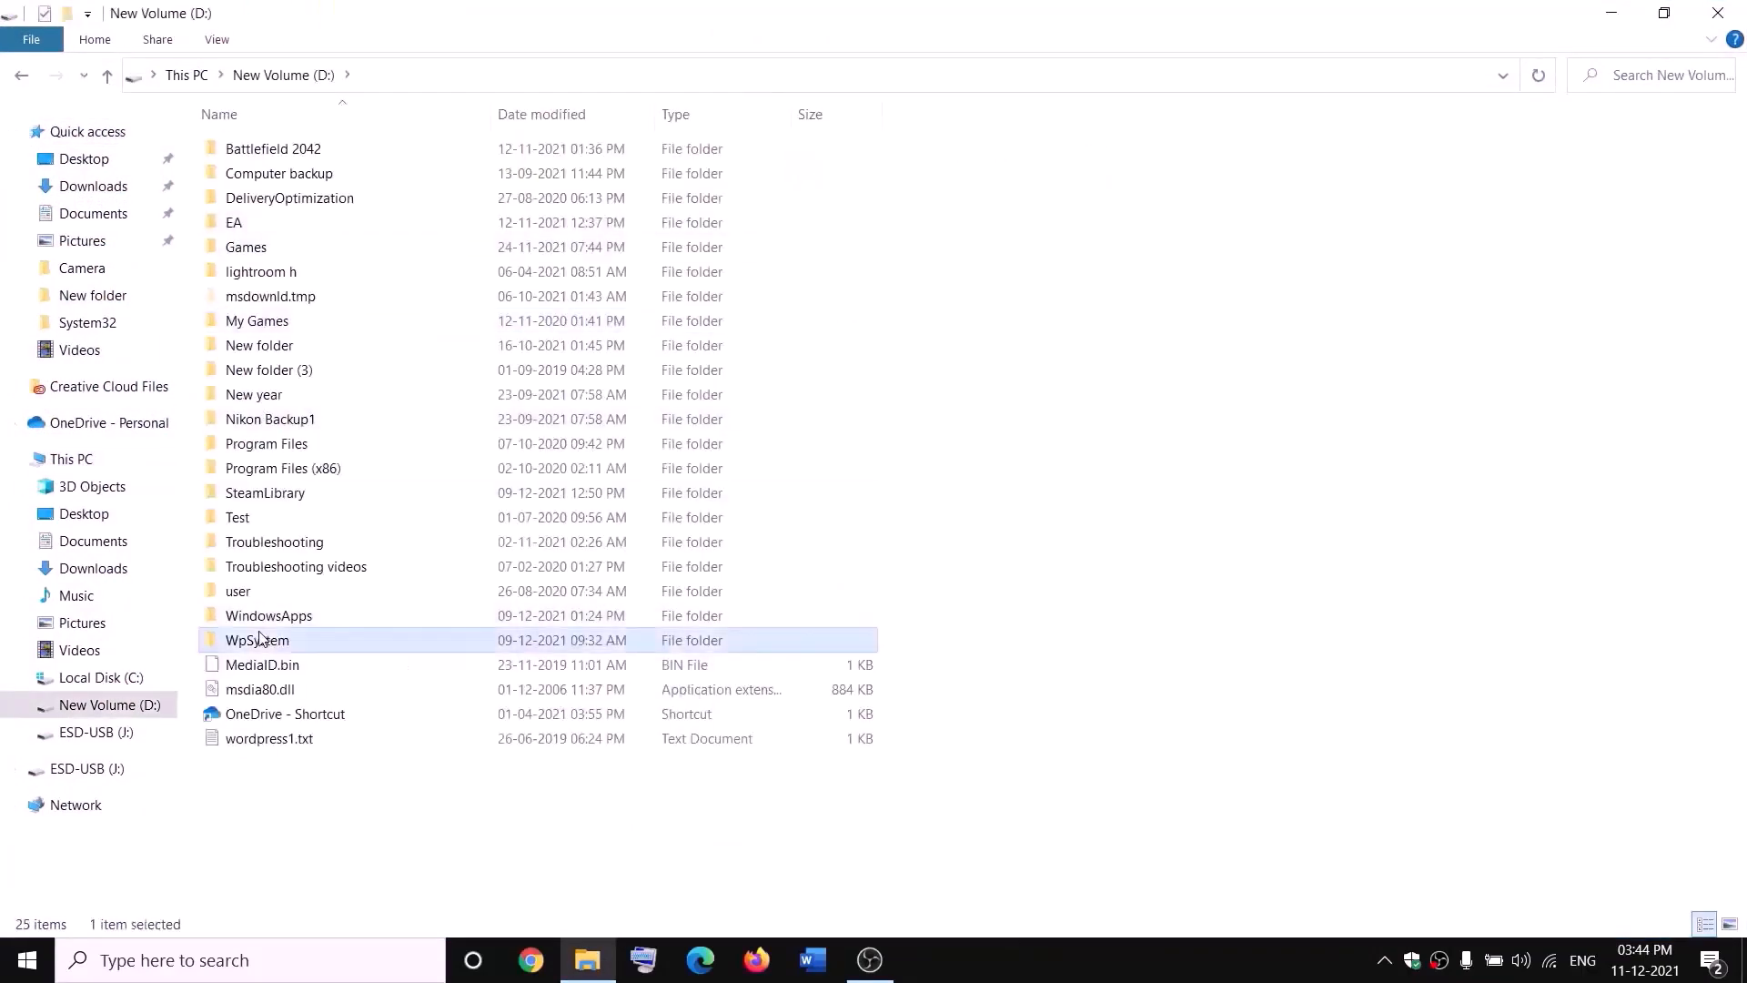
right_click(284, 644)
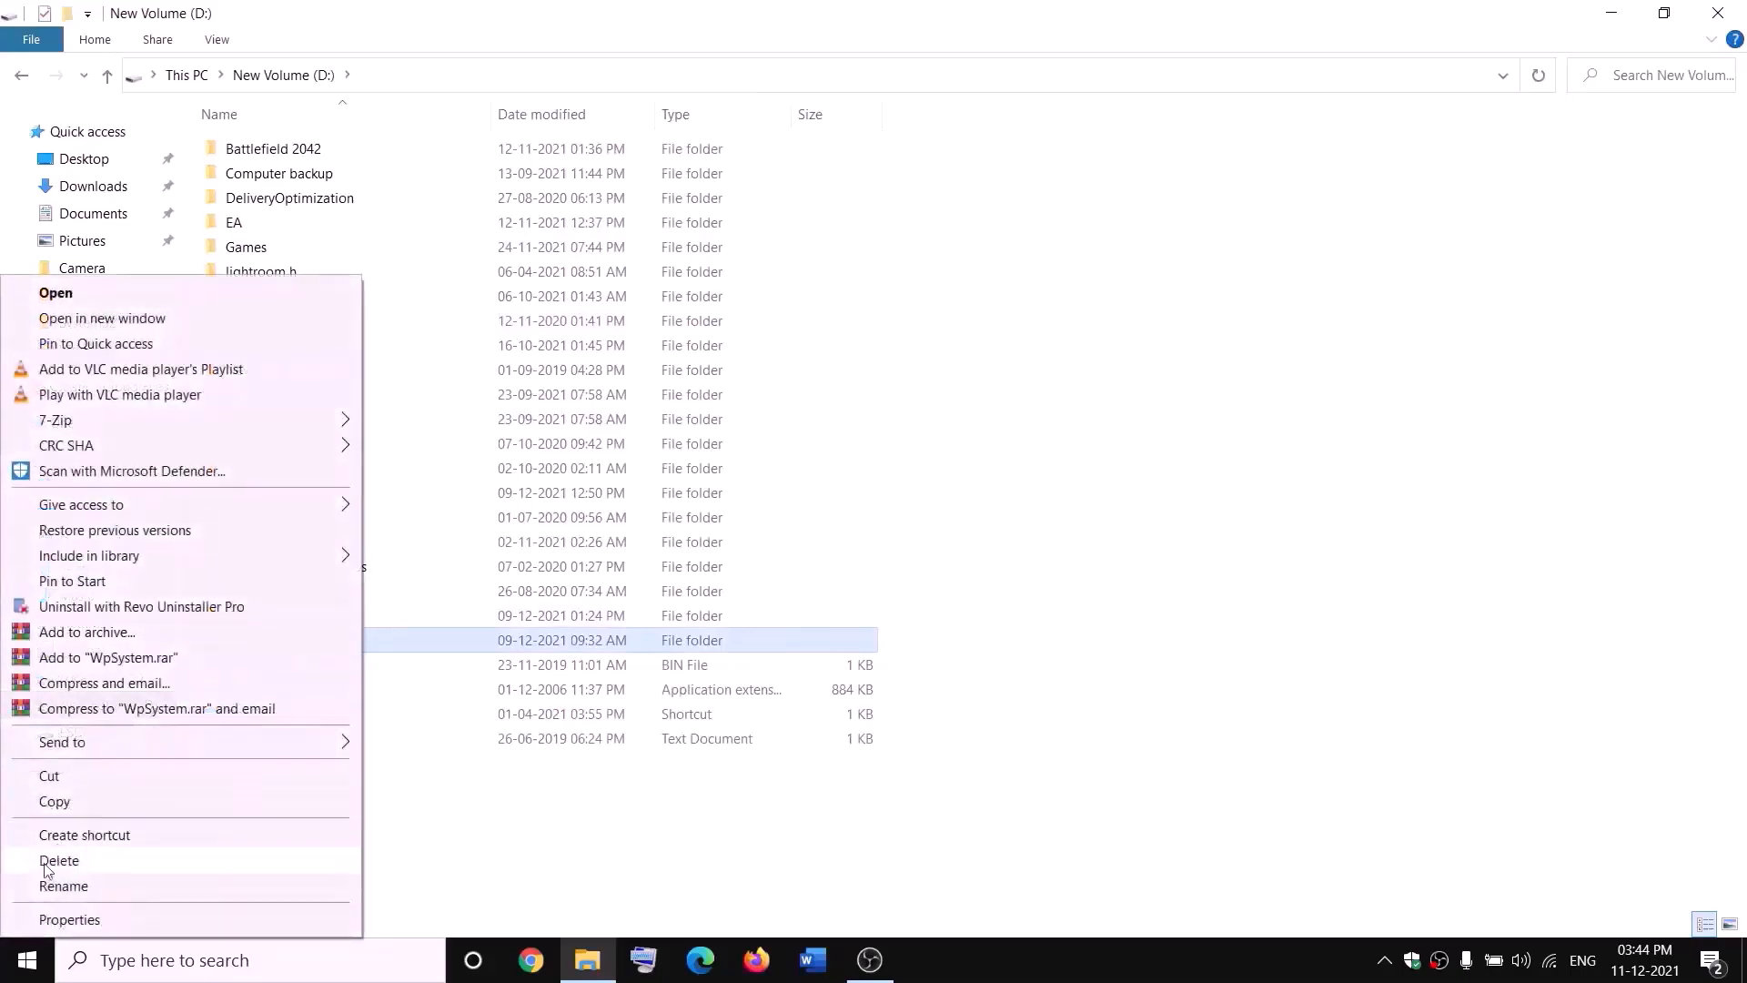
click(554, 831)
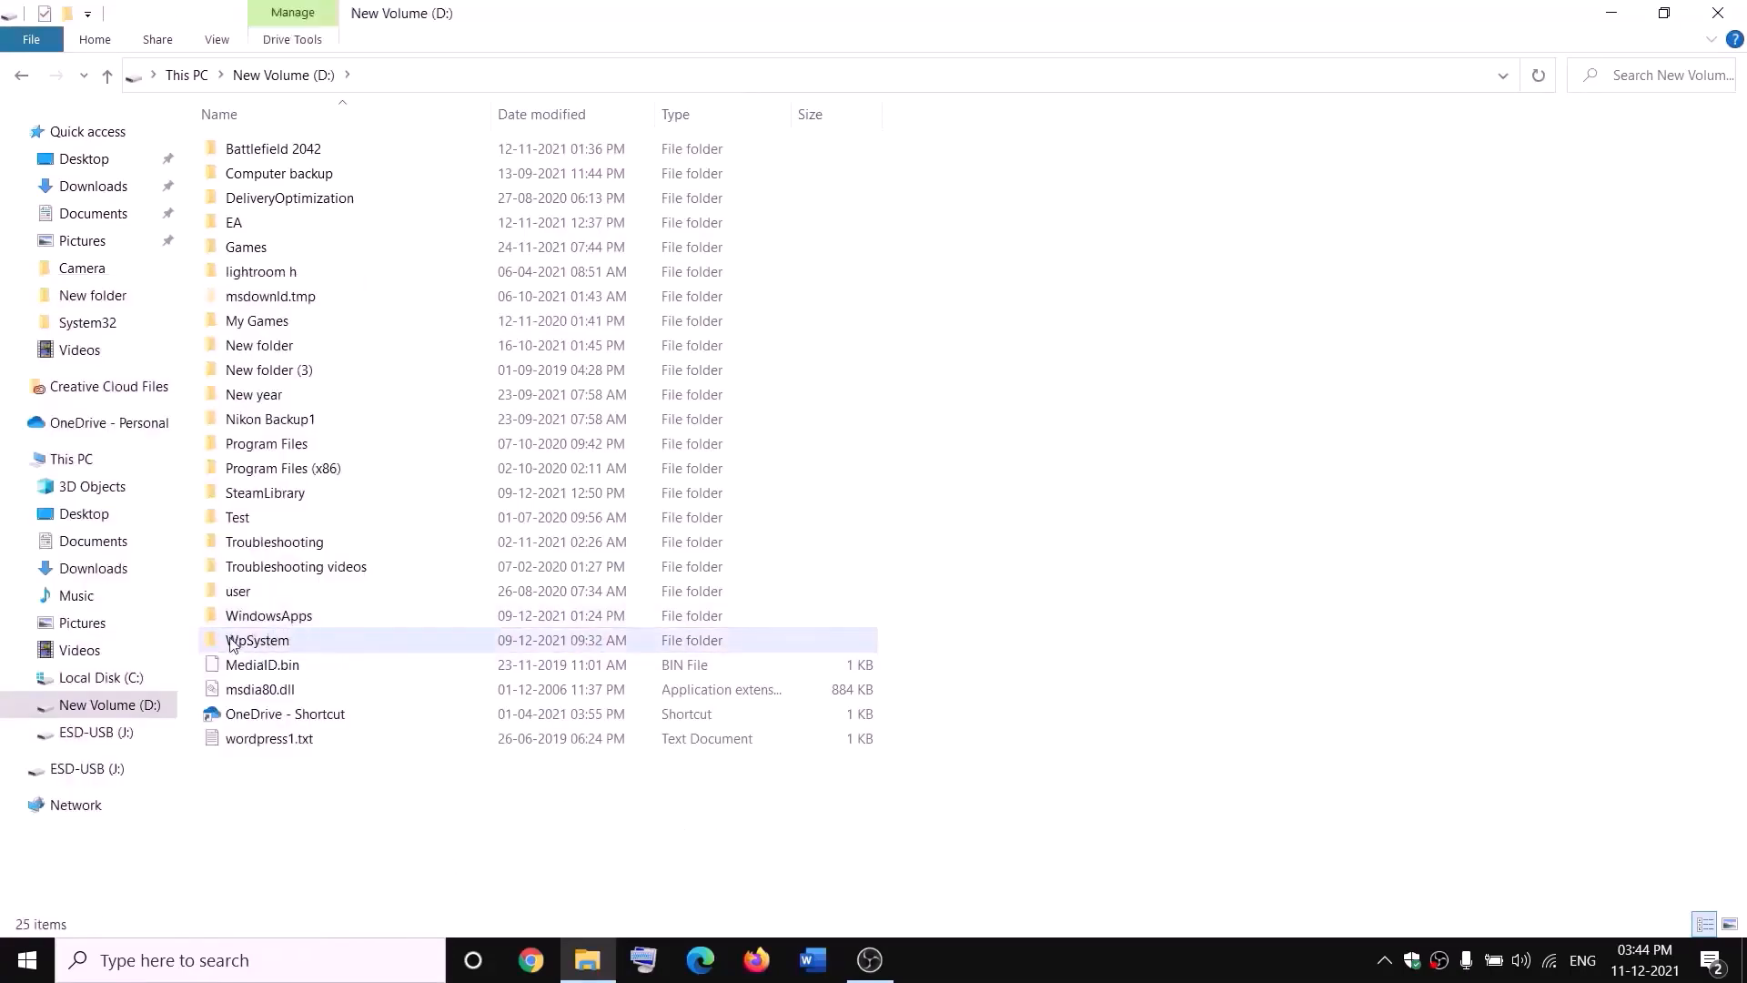
- Open the advanced security settings of the WpSystem folder from its properties
mouse_move(264, 640)
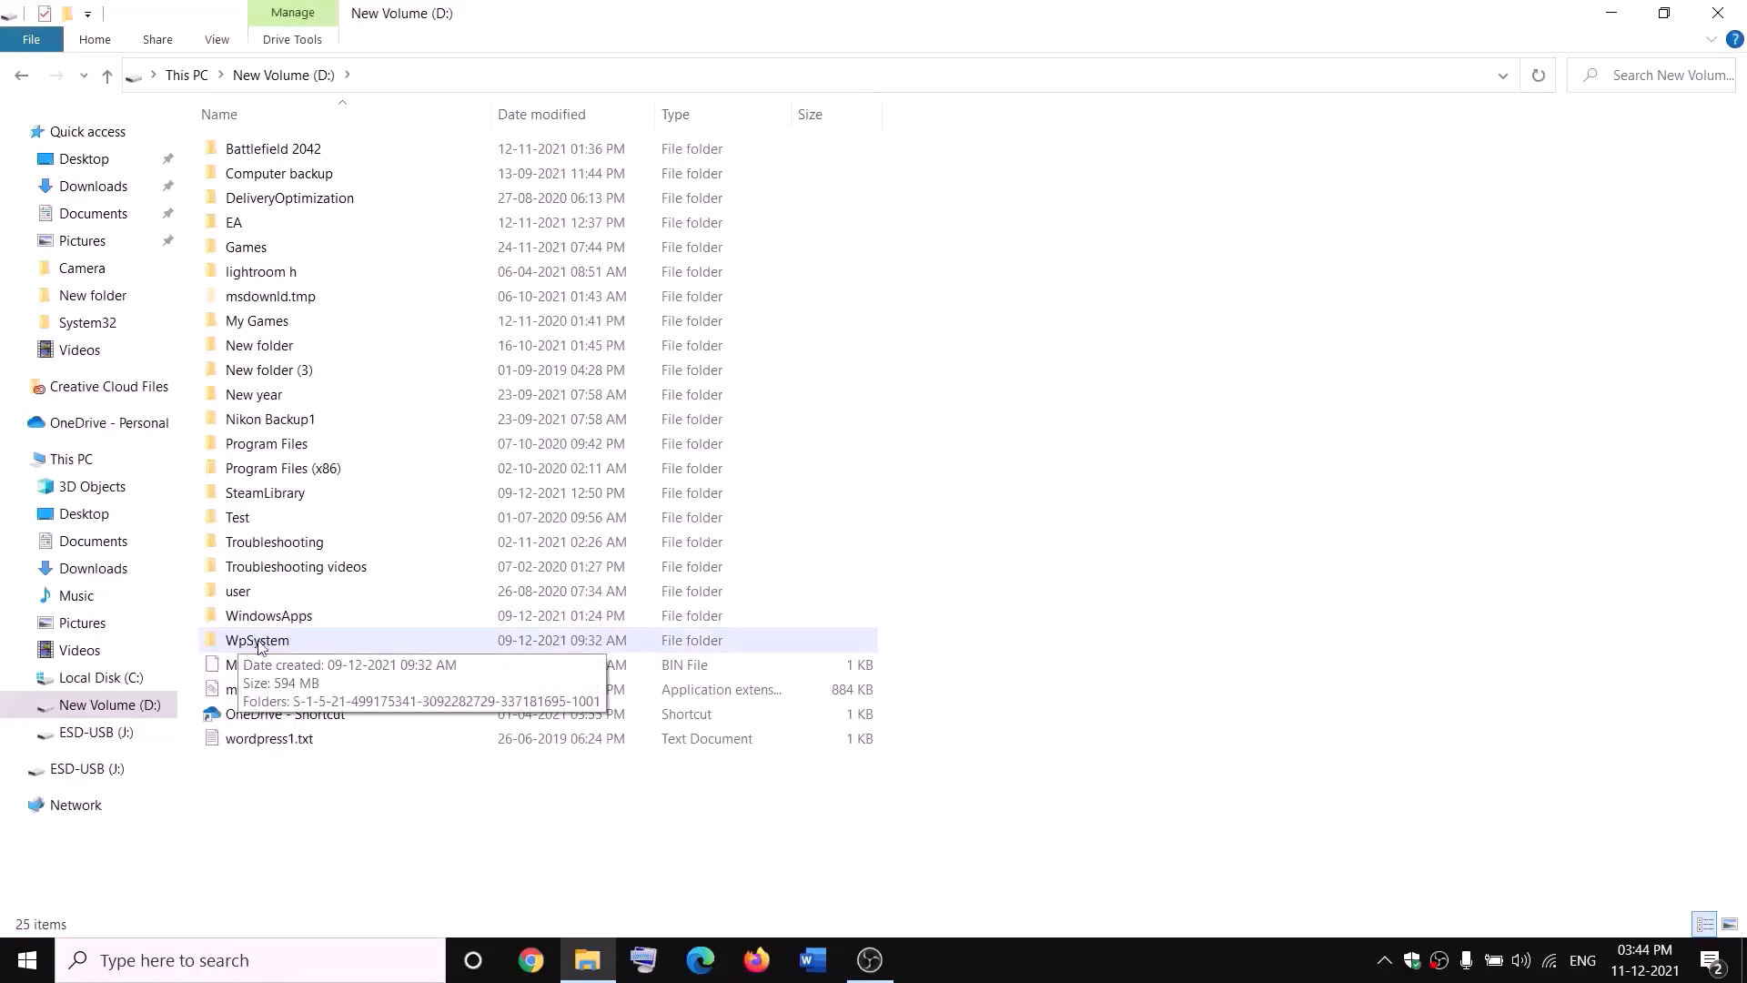
right_click(258, 645)
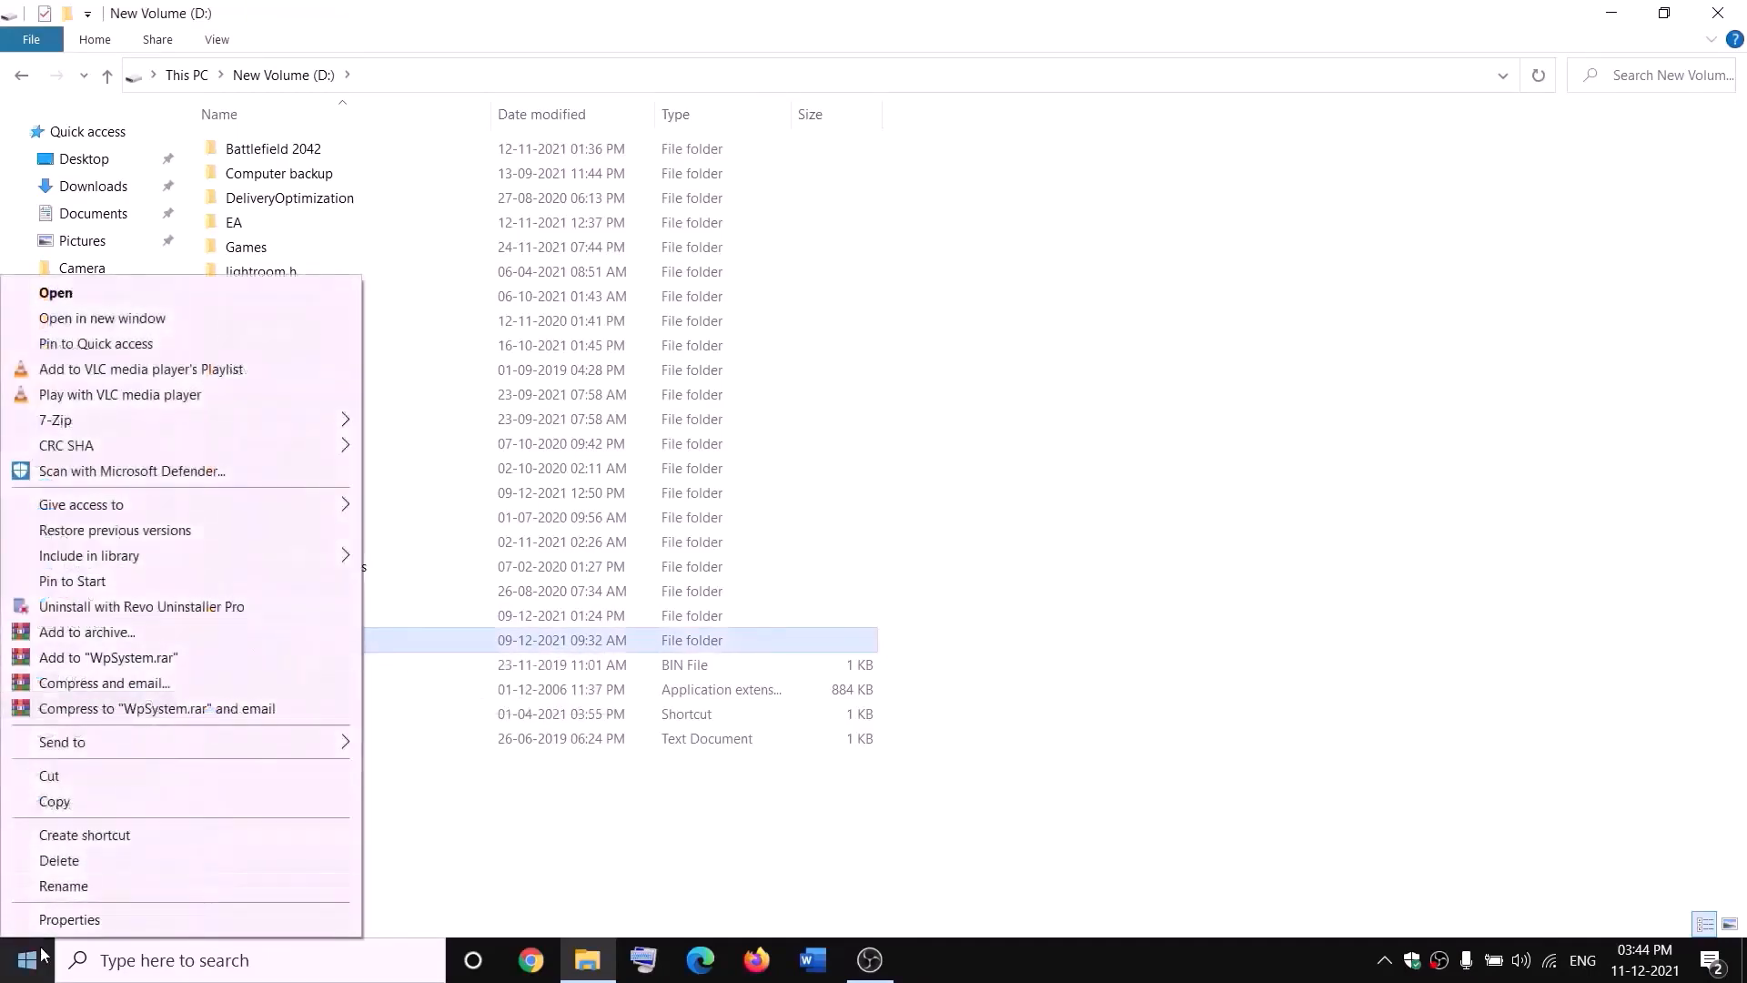
click(72, 919)
drag(525, 405, 752, 255)
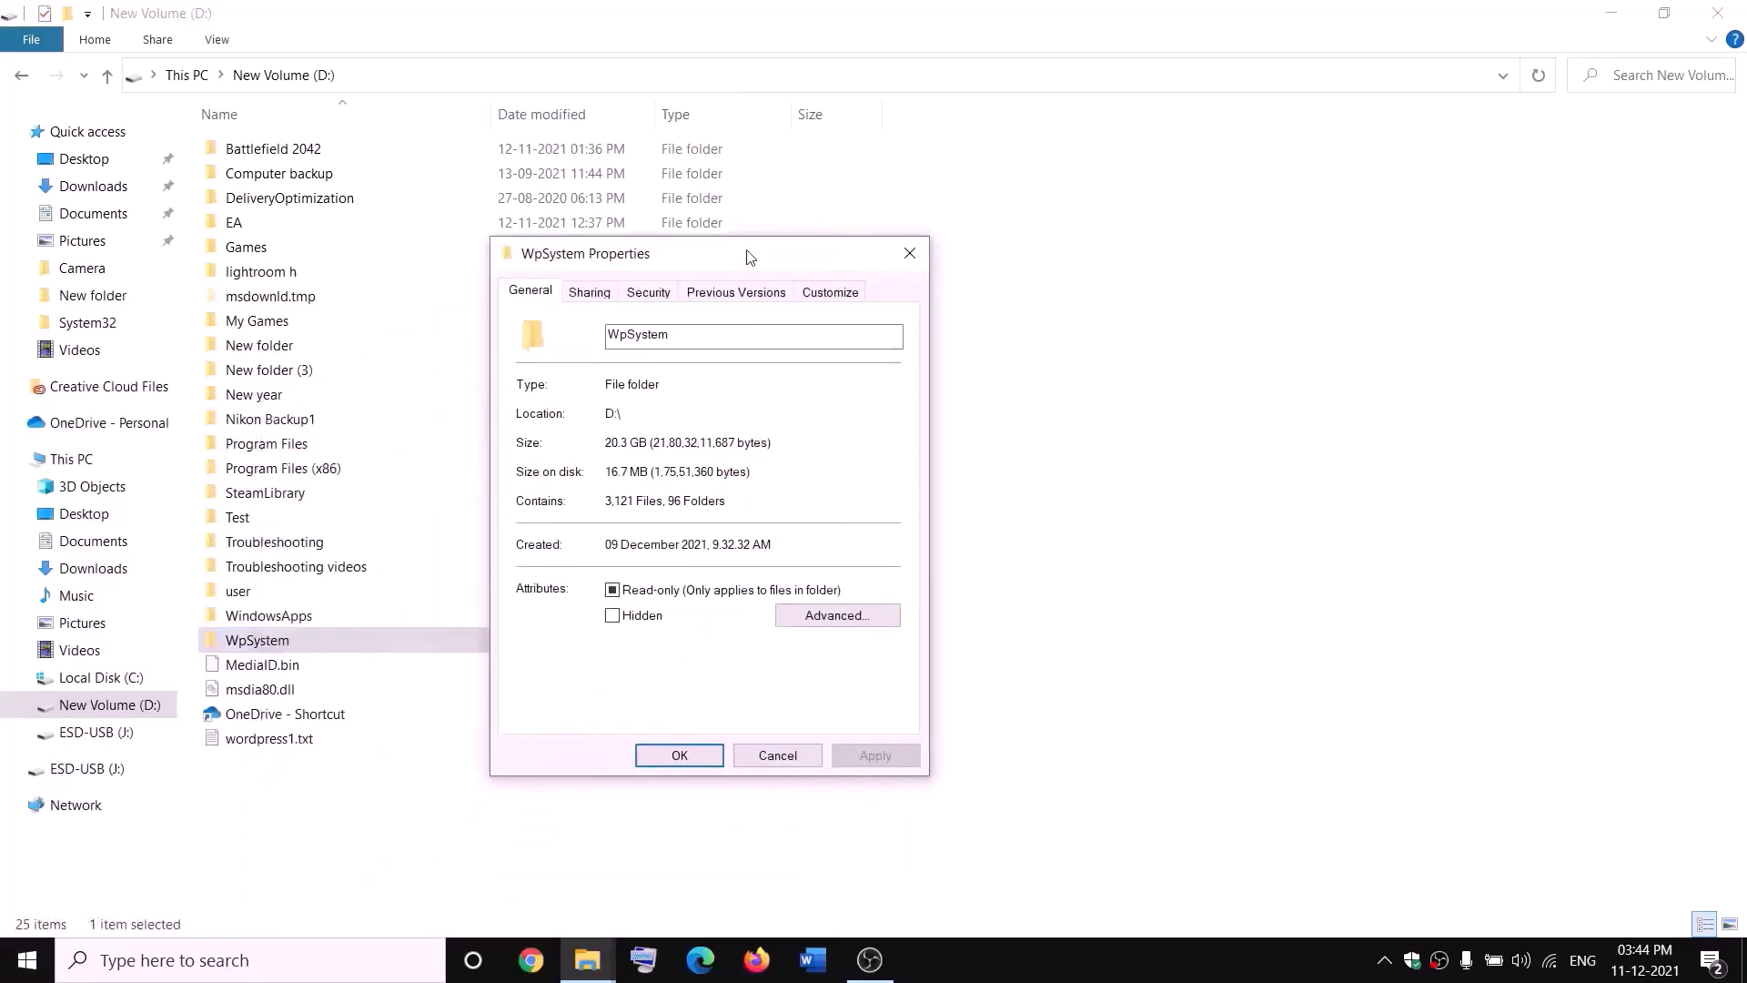
click(649, 292)
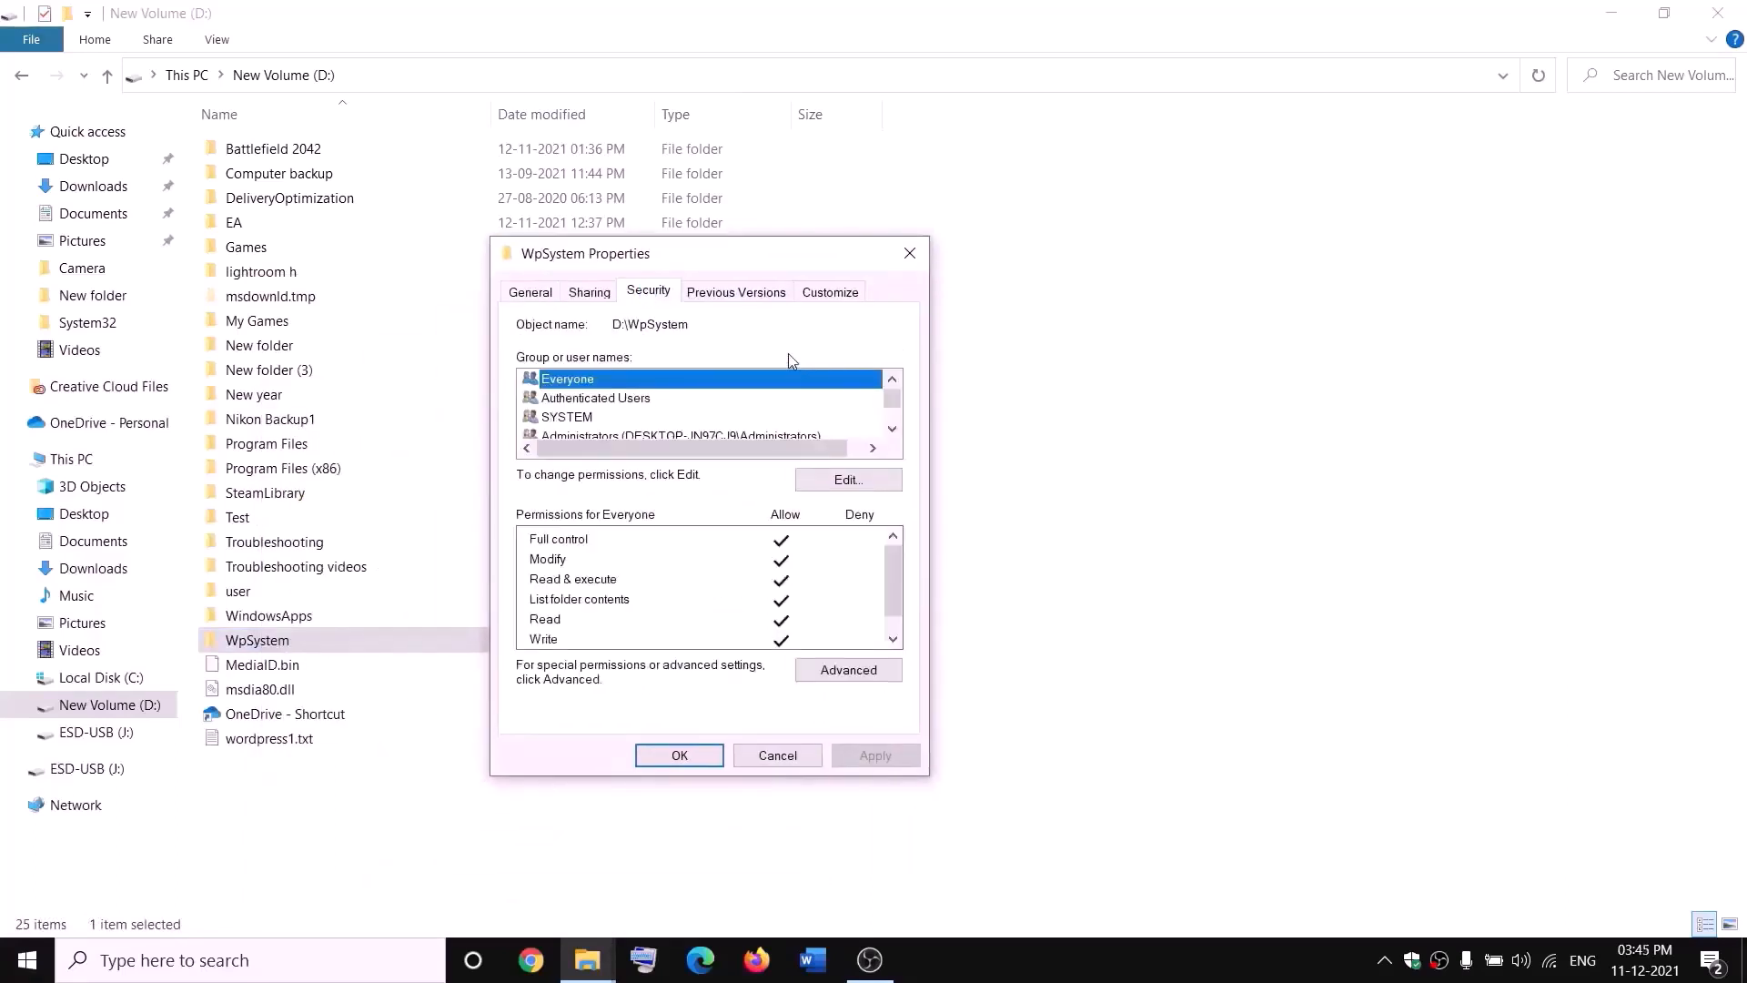
click(853, 671)
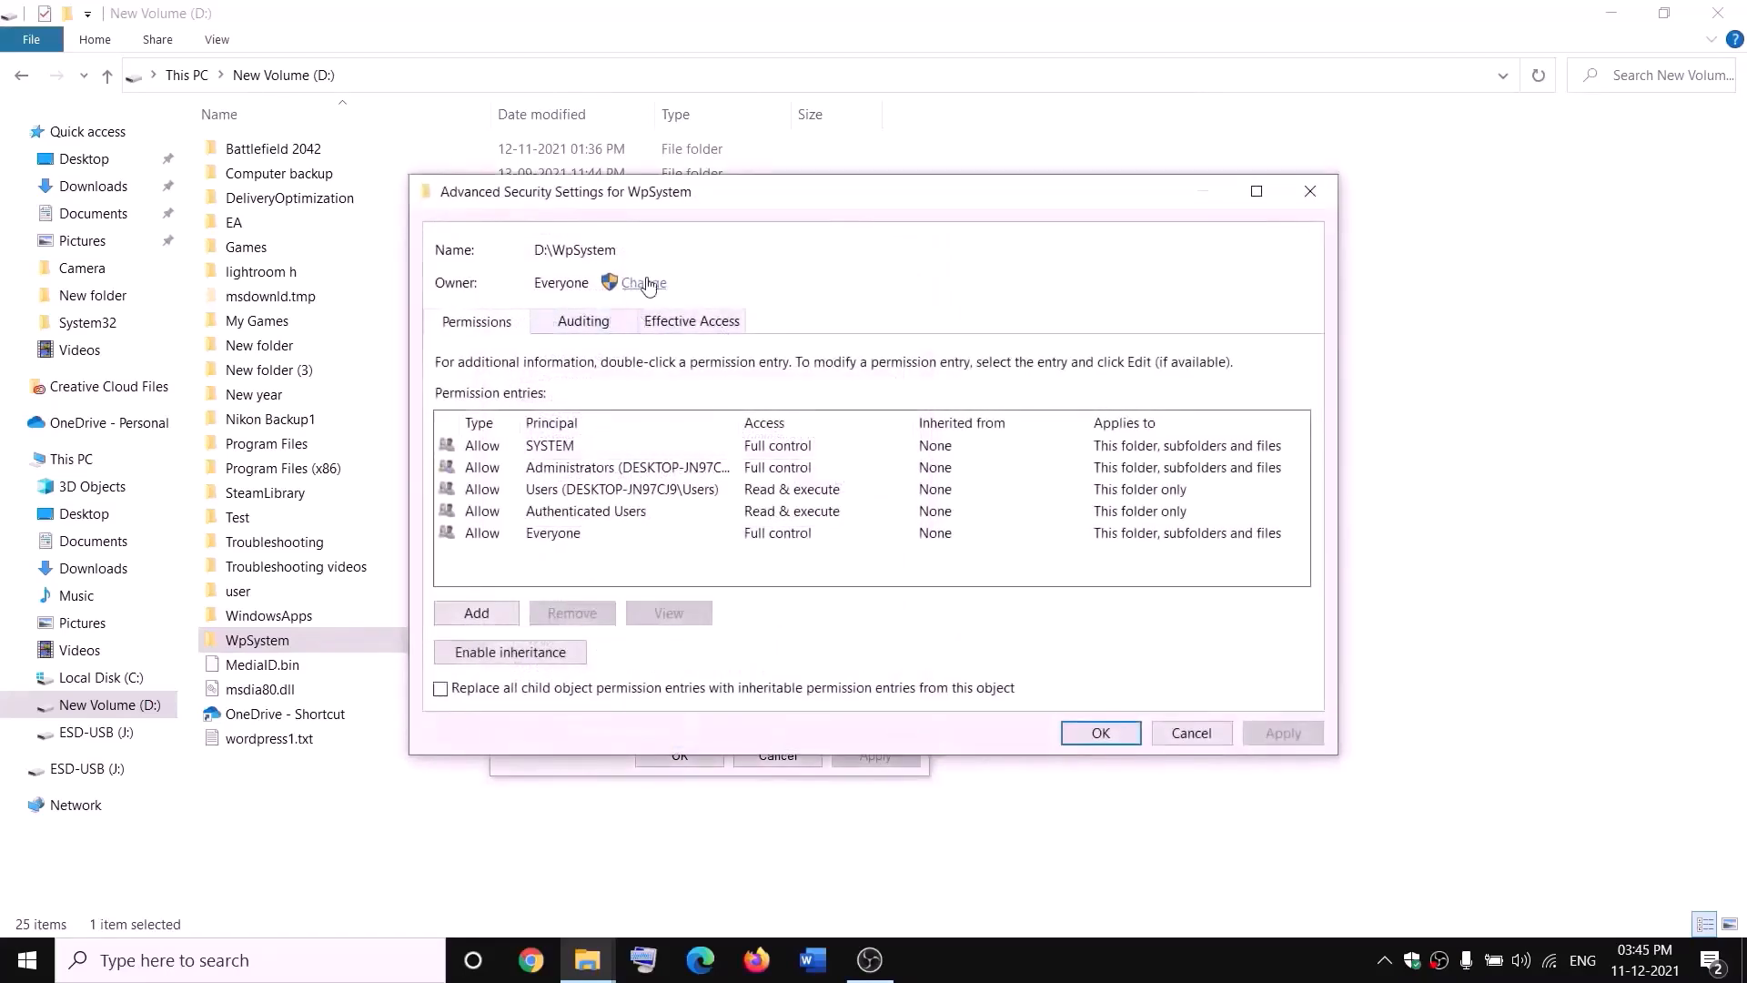
- Change the owner of the WpSystem folder to Everyone, checking the name before accepting it
click(643, 283)
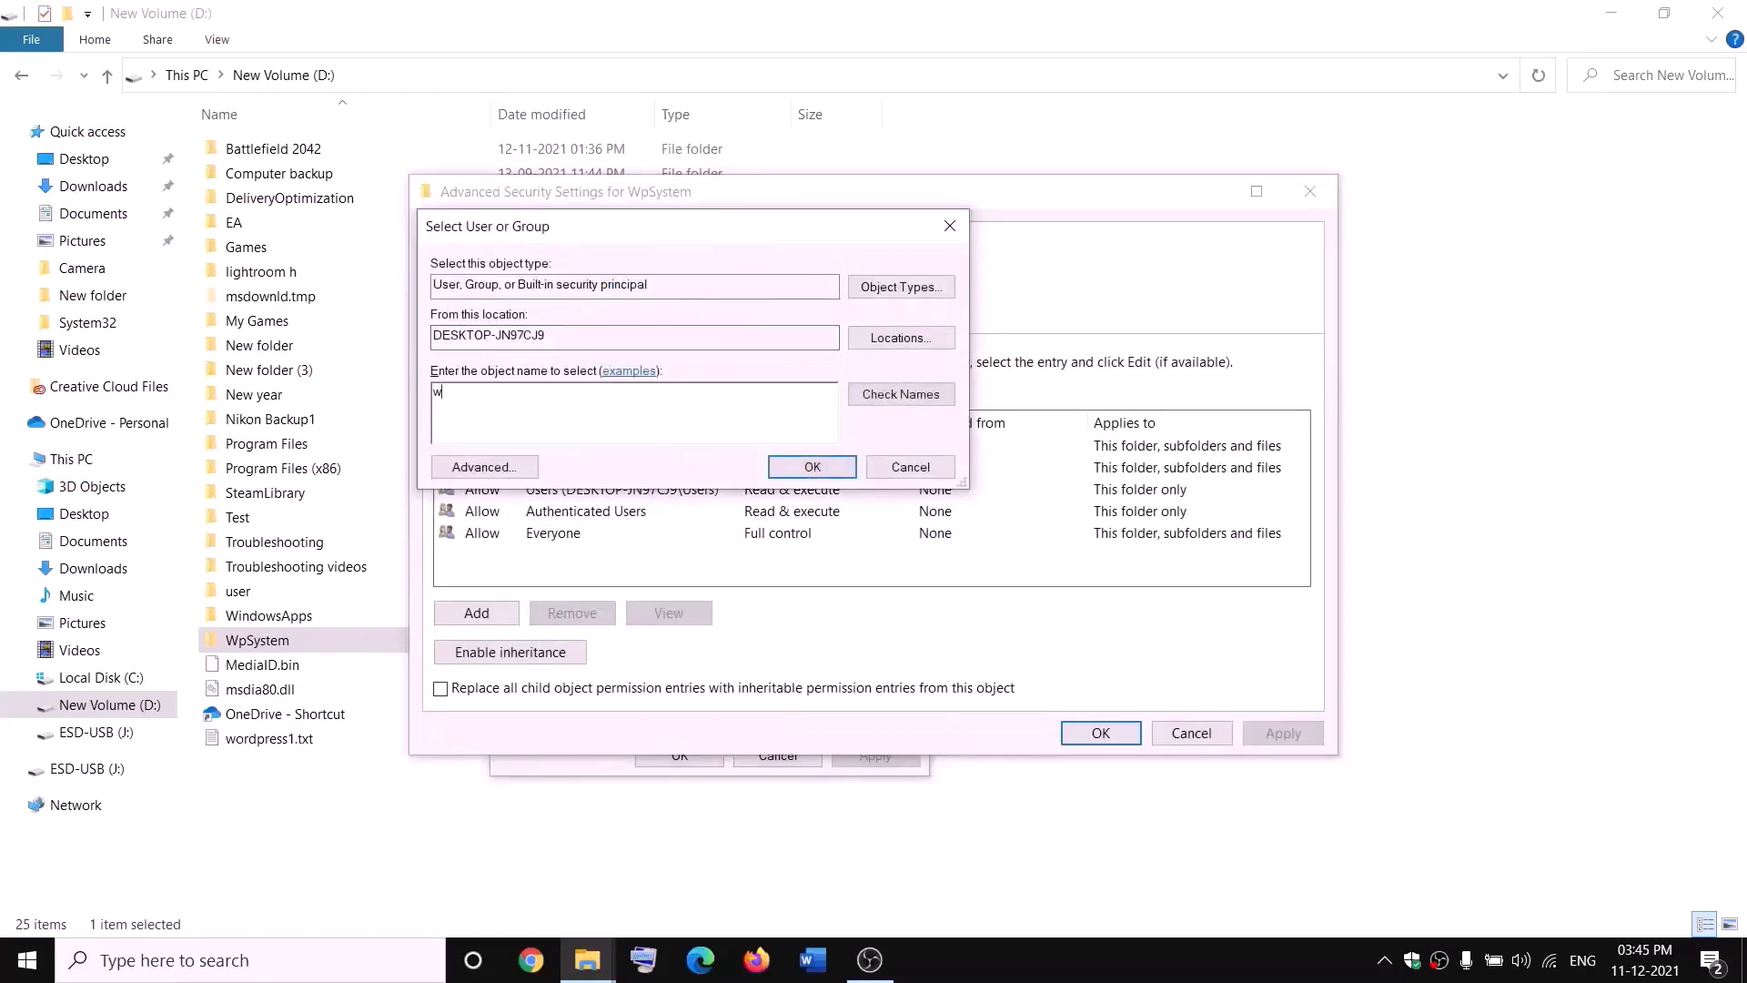
key(BackSpace)
text(everyone)
drag(524, 387, 412, 411)
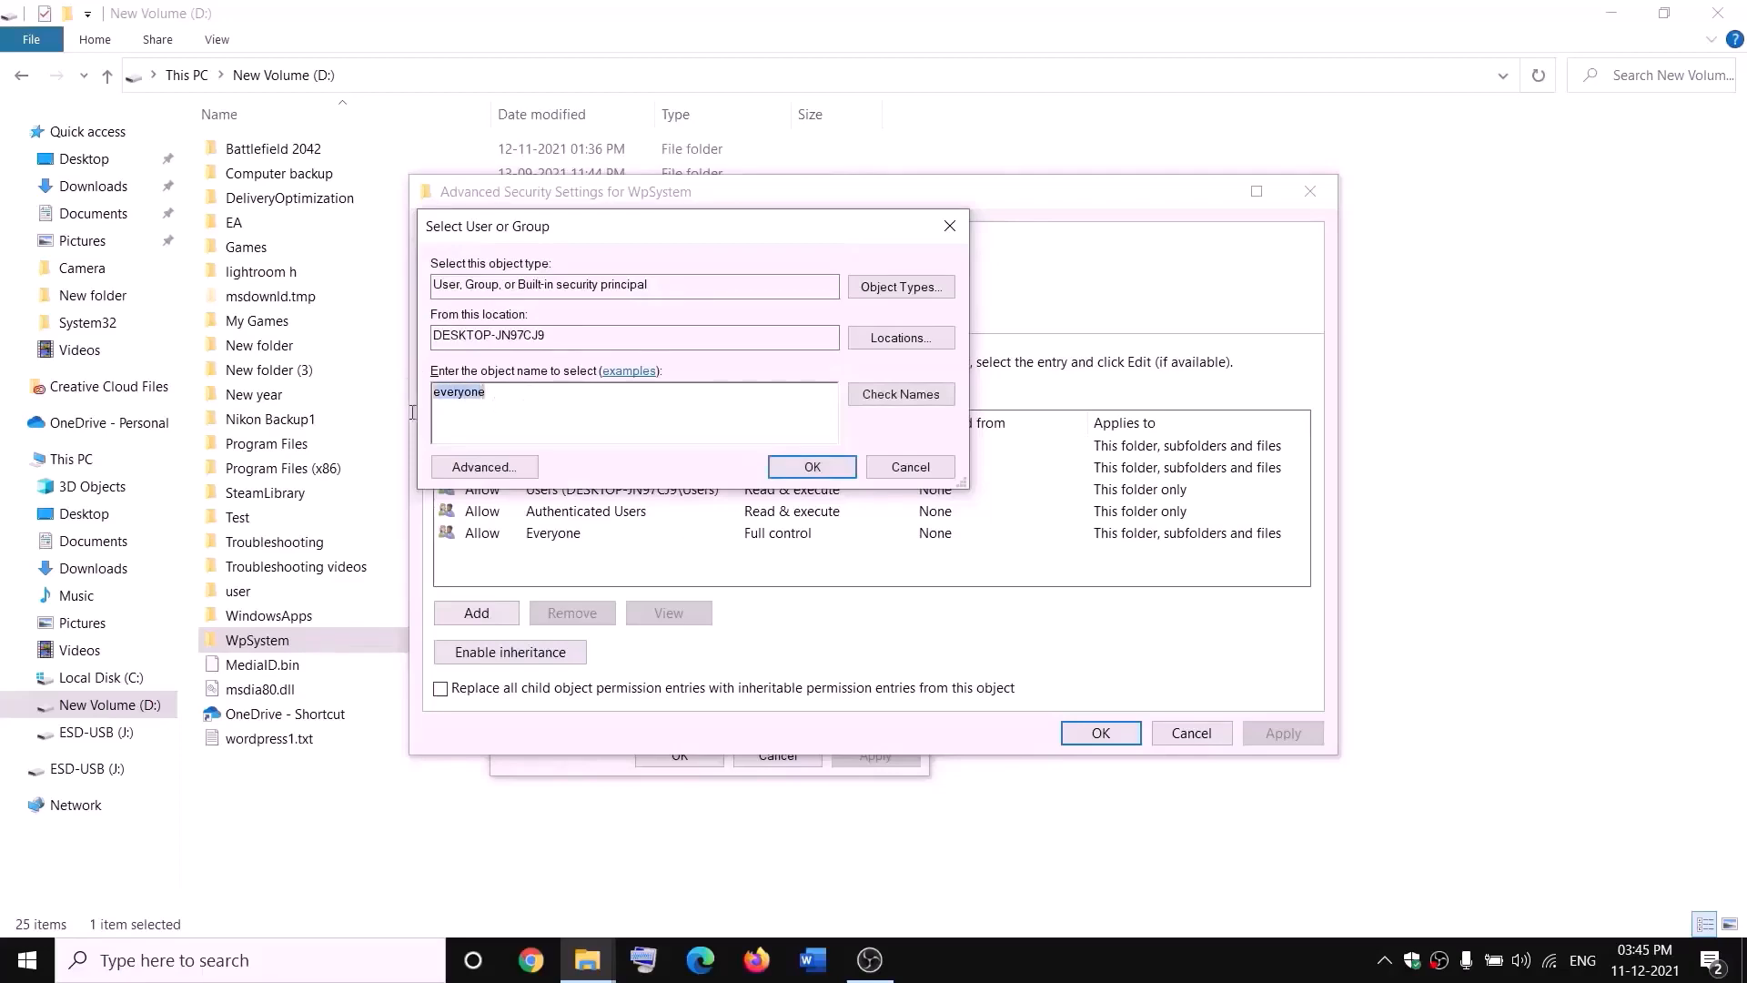
click(910, 406)
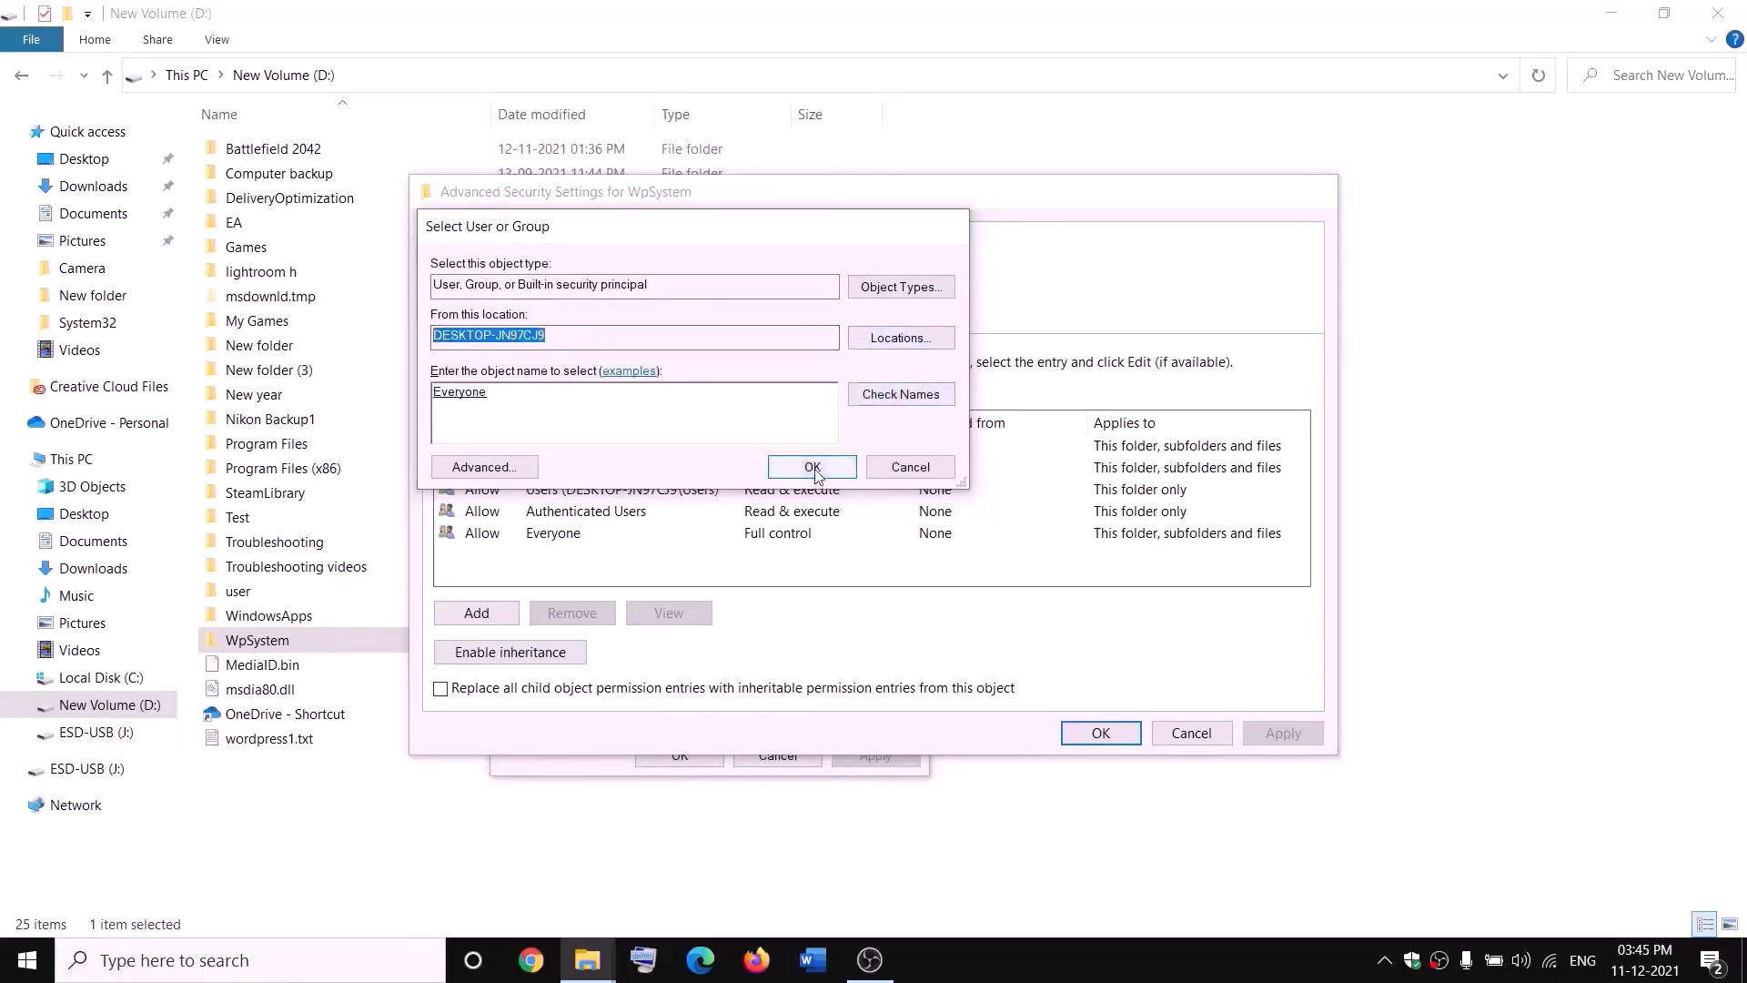
click(812, 468)
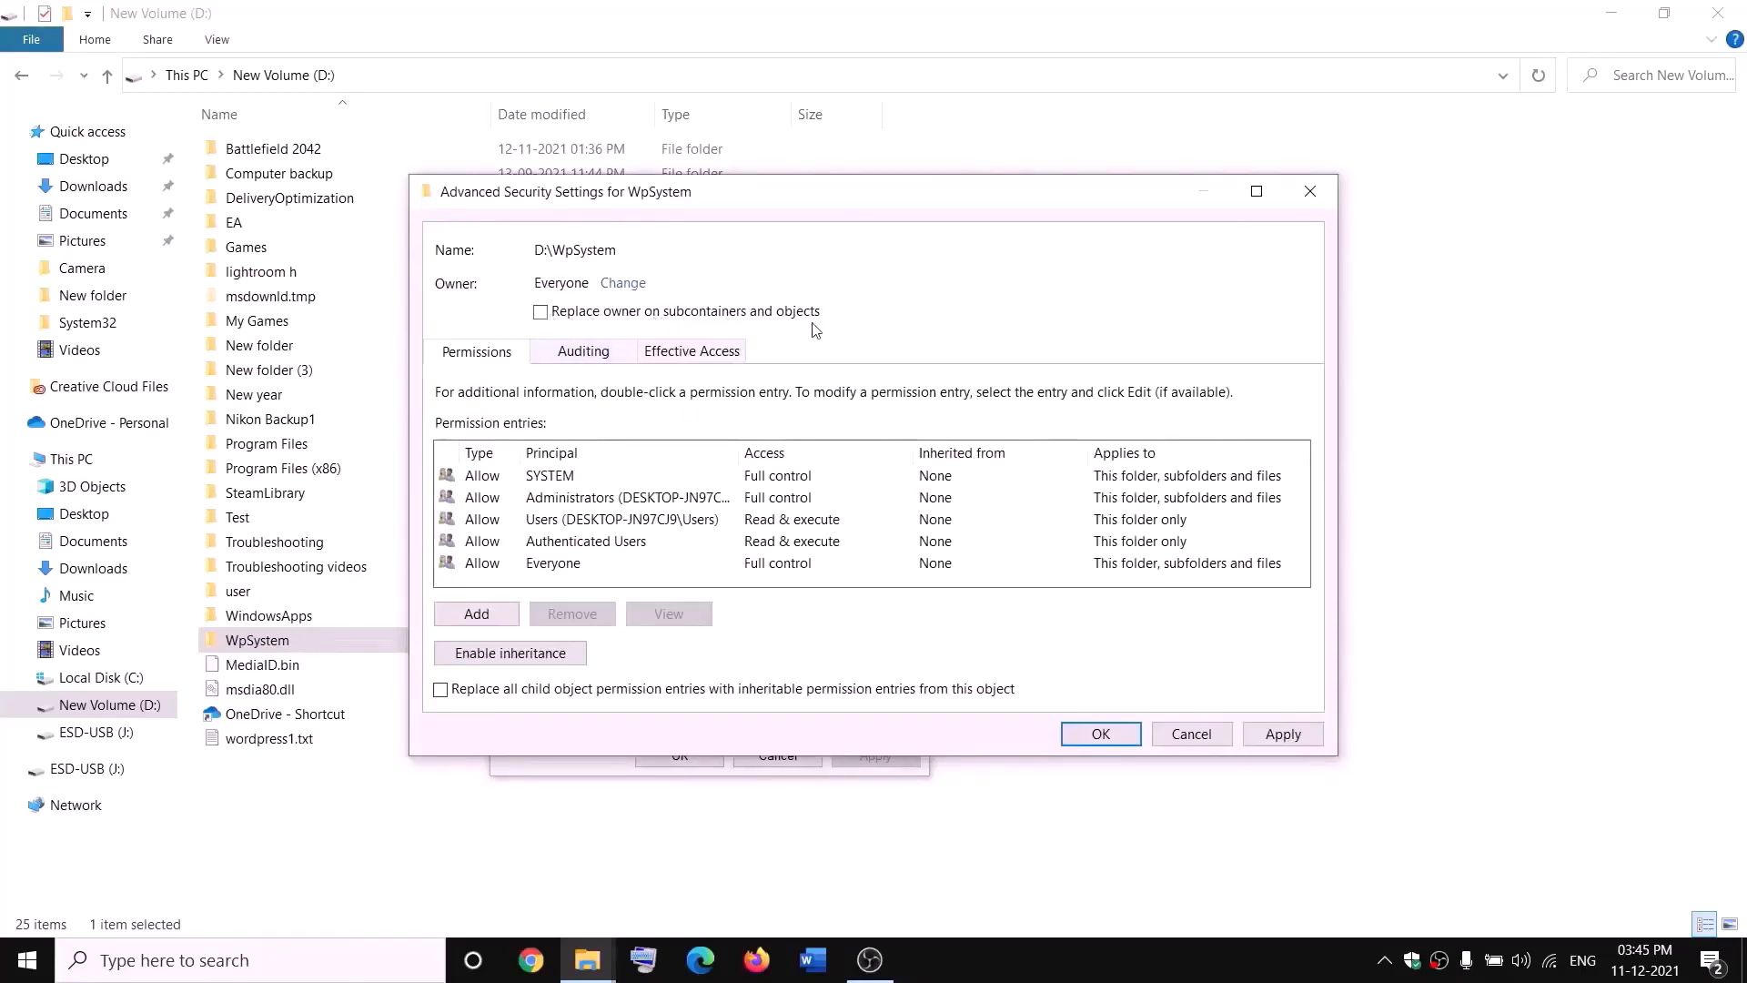
- Replace the owner on subcontainers and objects of WpSystem, apply the ownership change and close the folder's properties
click(541, 314)
click(1283, 734)
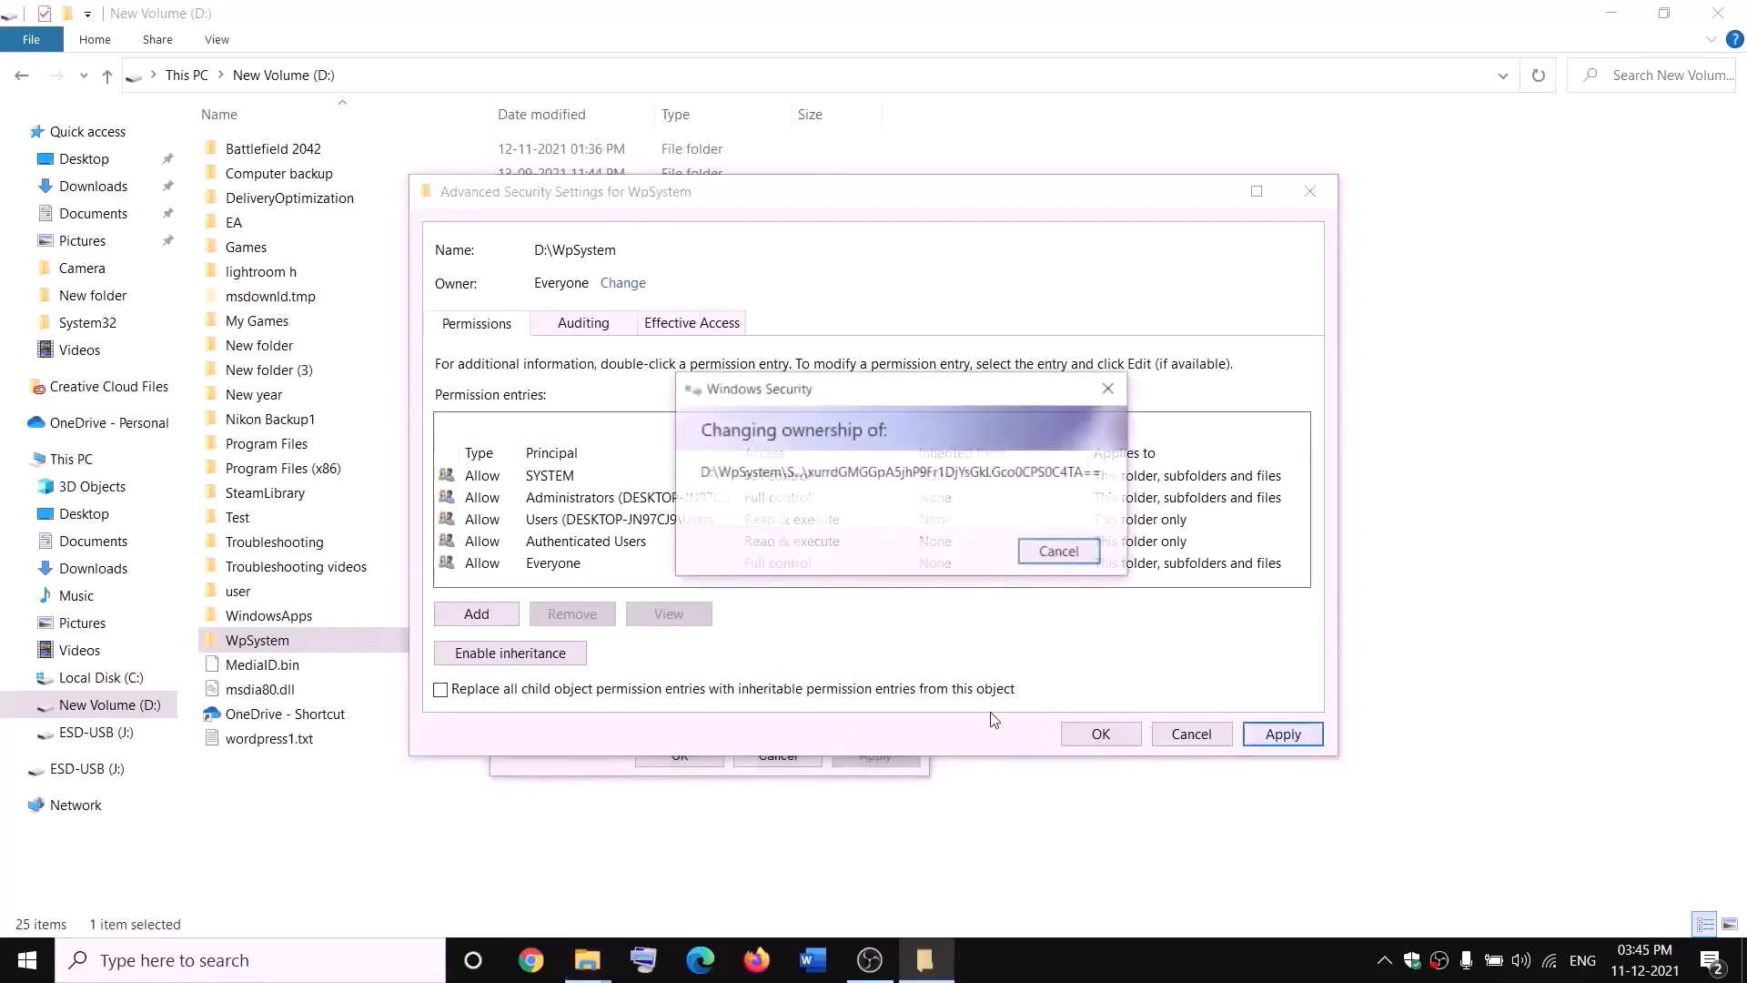
click(1165, 570)
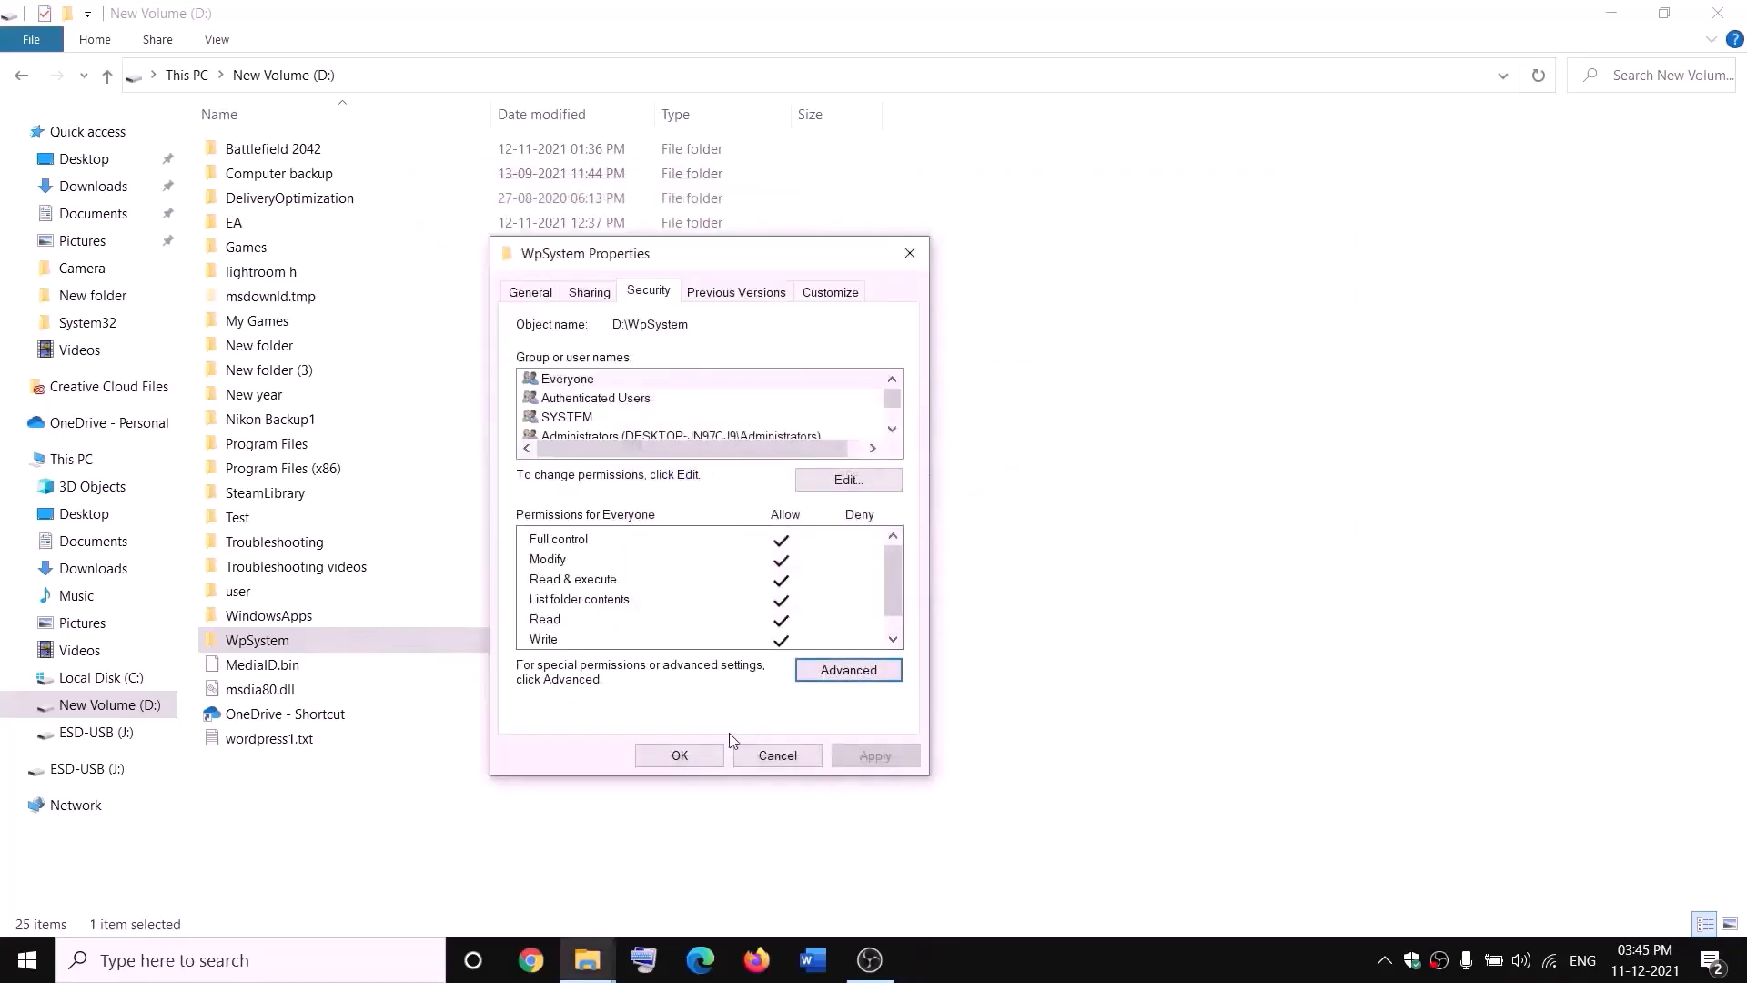
click(684, 755)
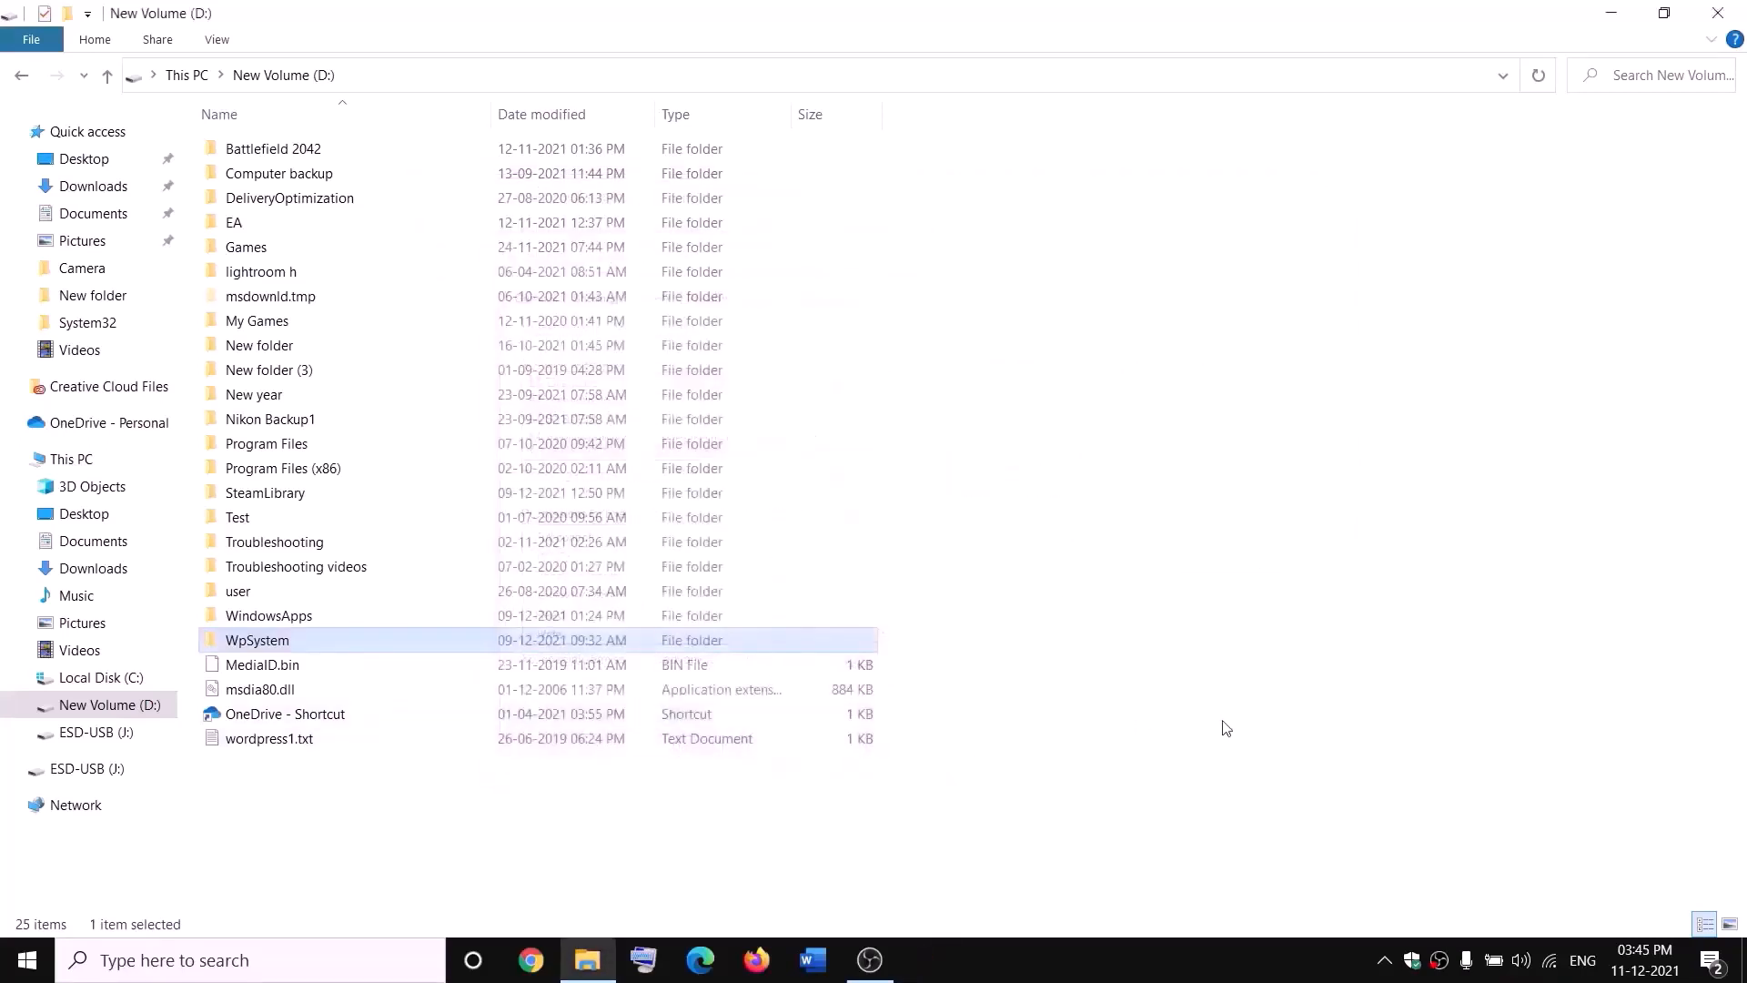
- Reopen the WpSystem folder's properties and bring up its advanced security settings again
right_click(261, 646)
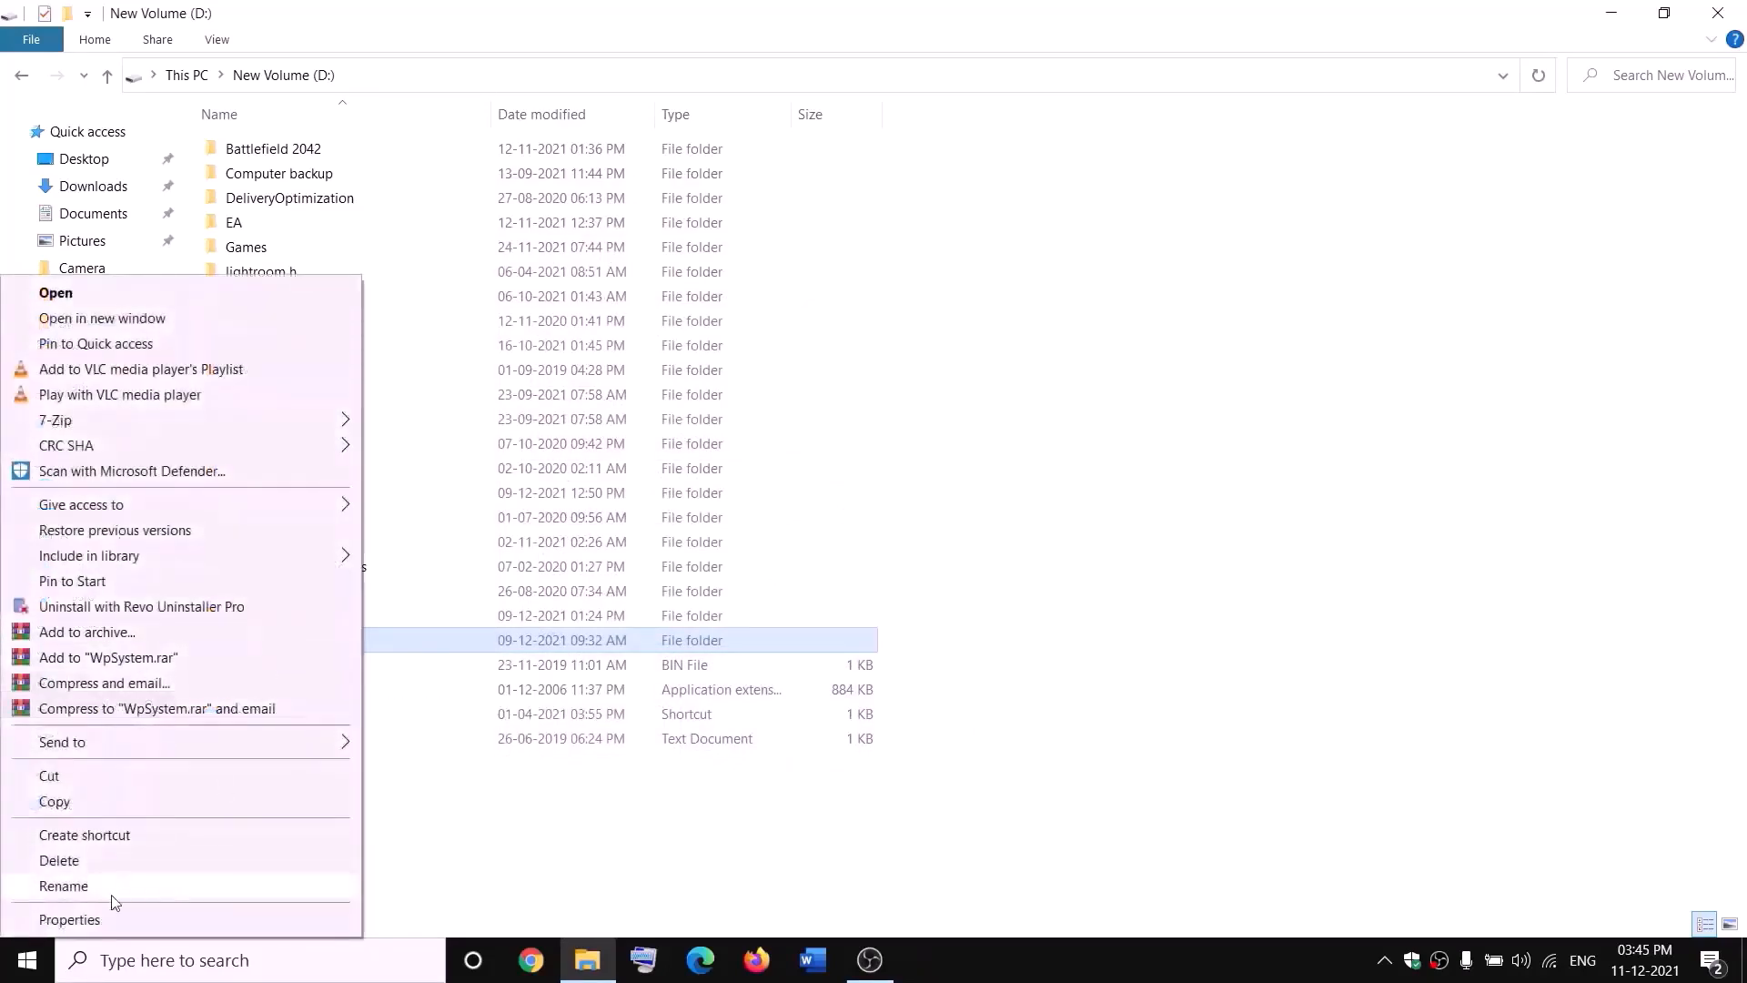
click(103, 917)
drag(467, 403, 683, 298)
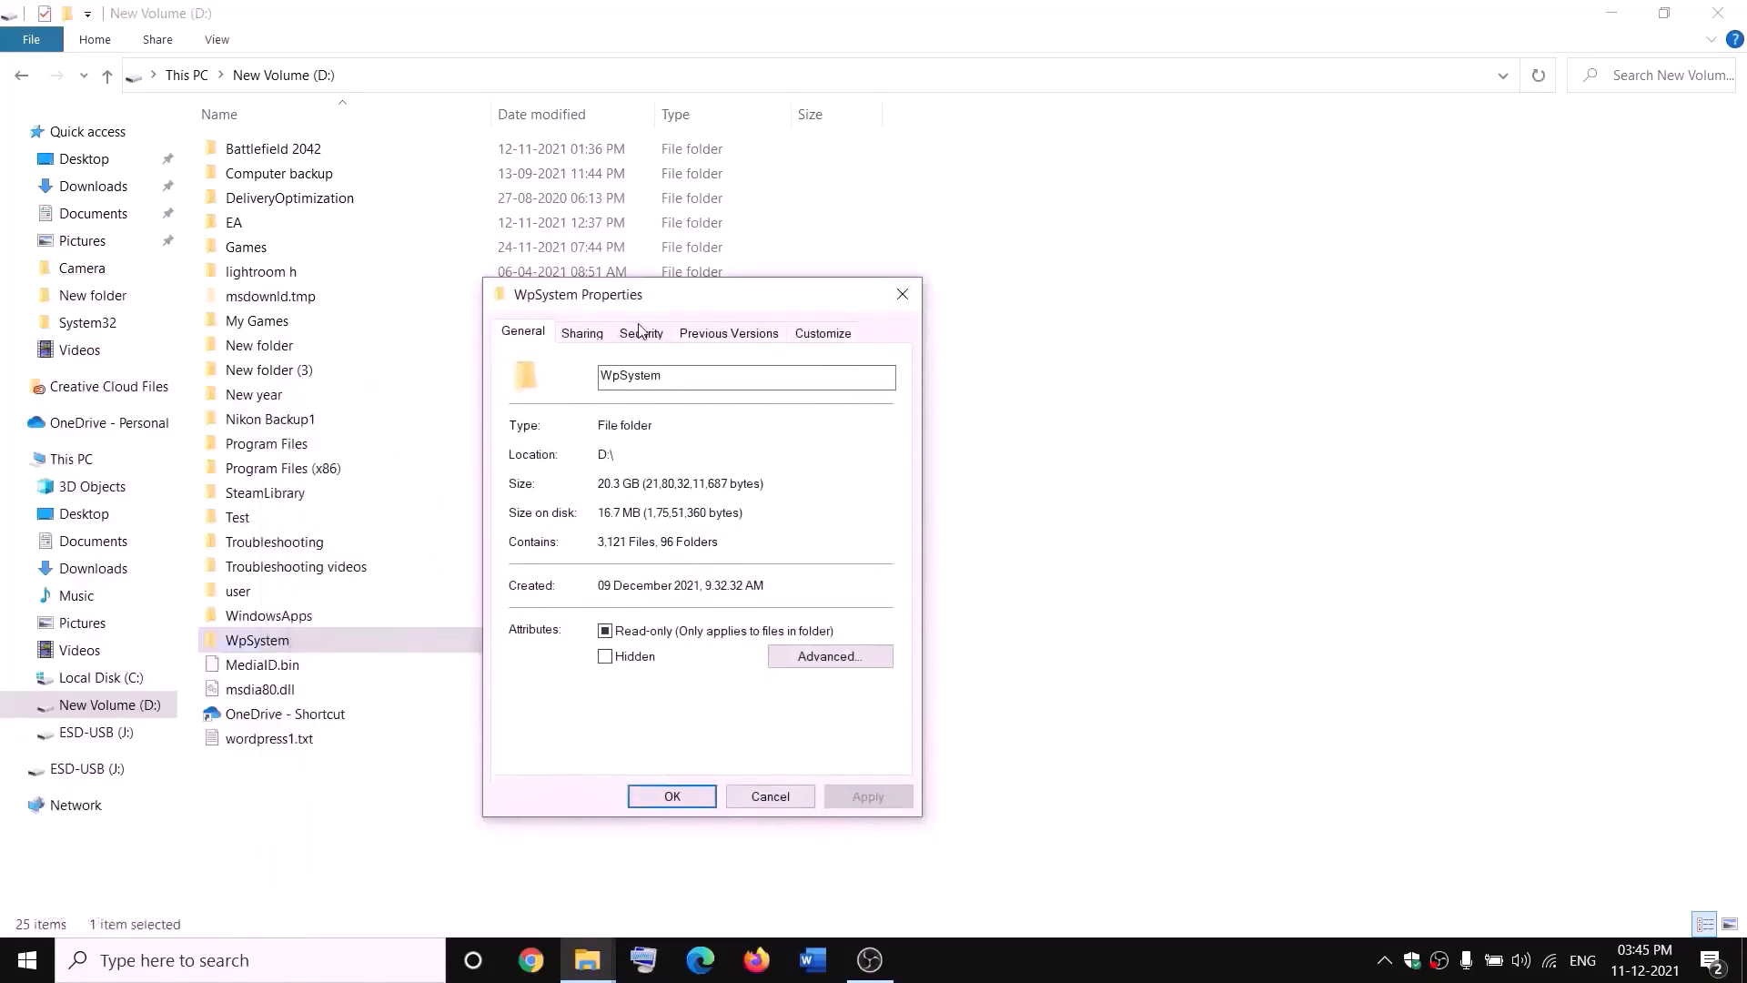
click(643, 333)
click(871, 711)
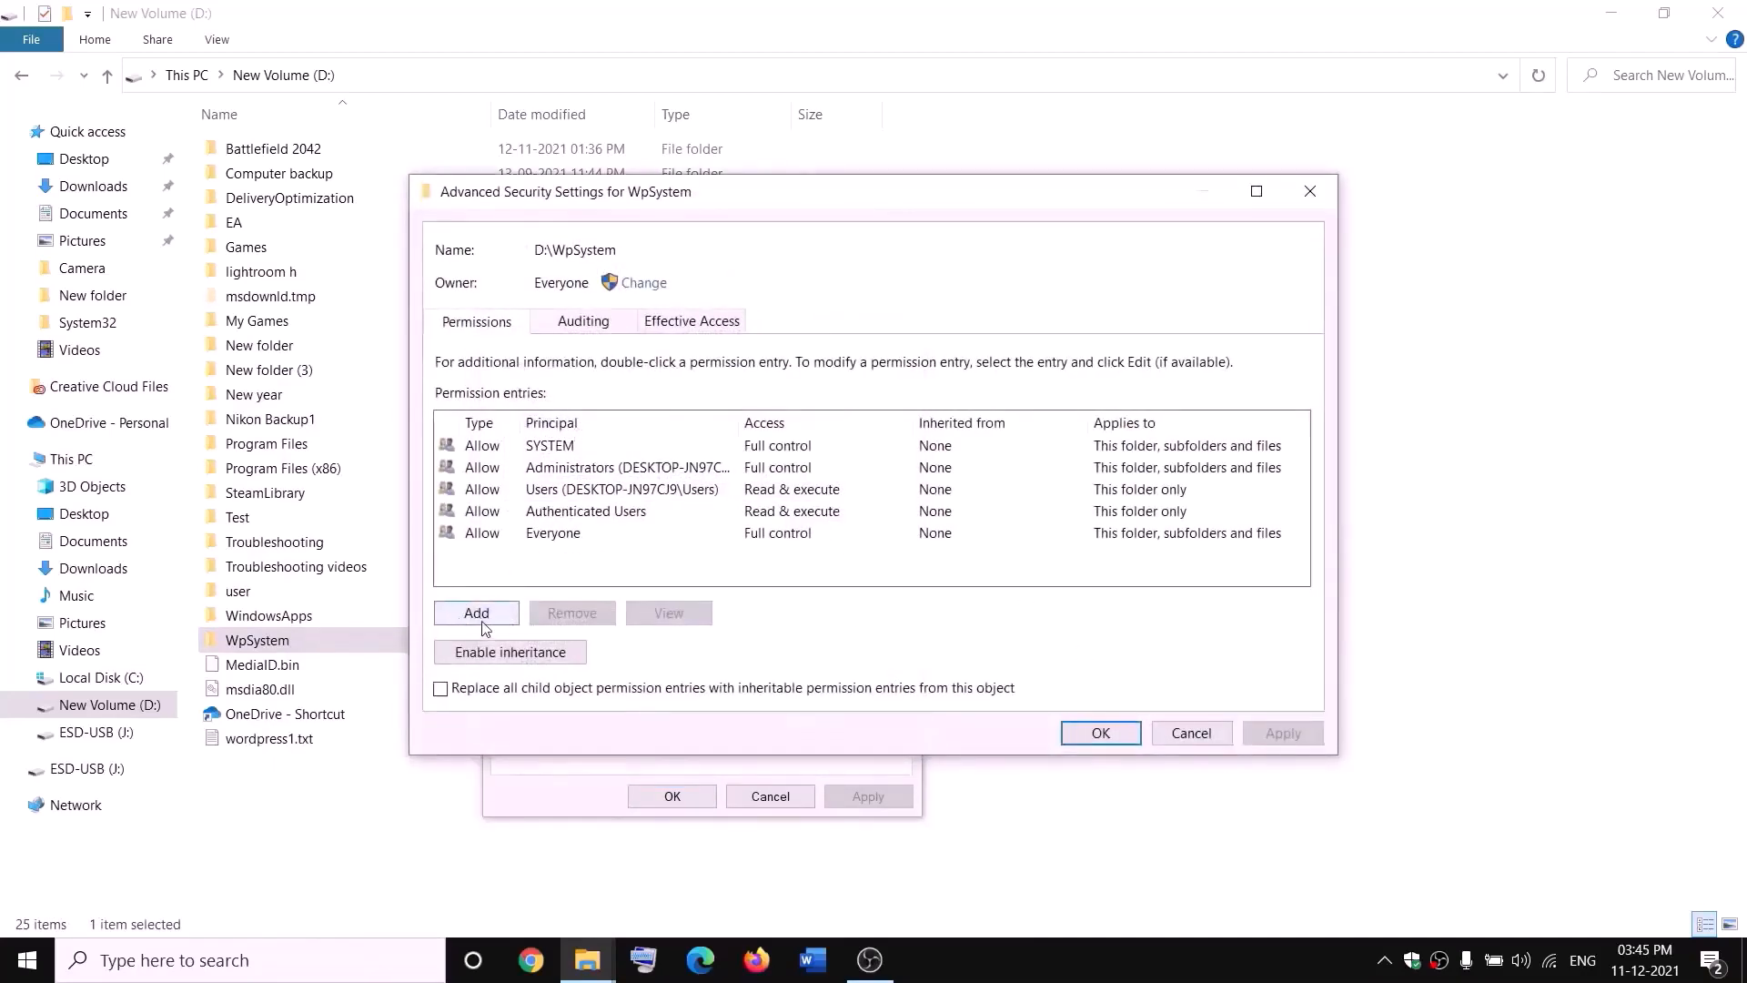
- Add a permission entry for WpSystem with Everyone as the principal
click(478, 614)
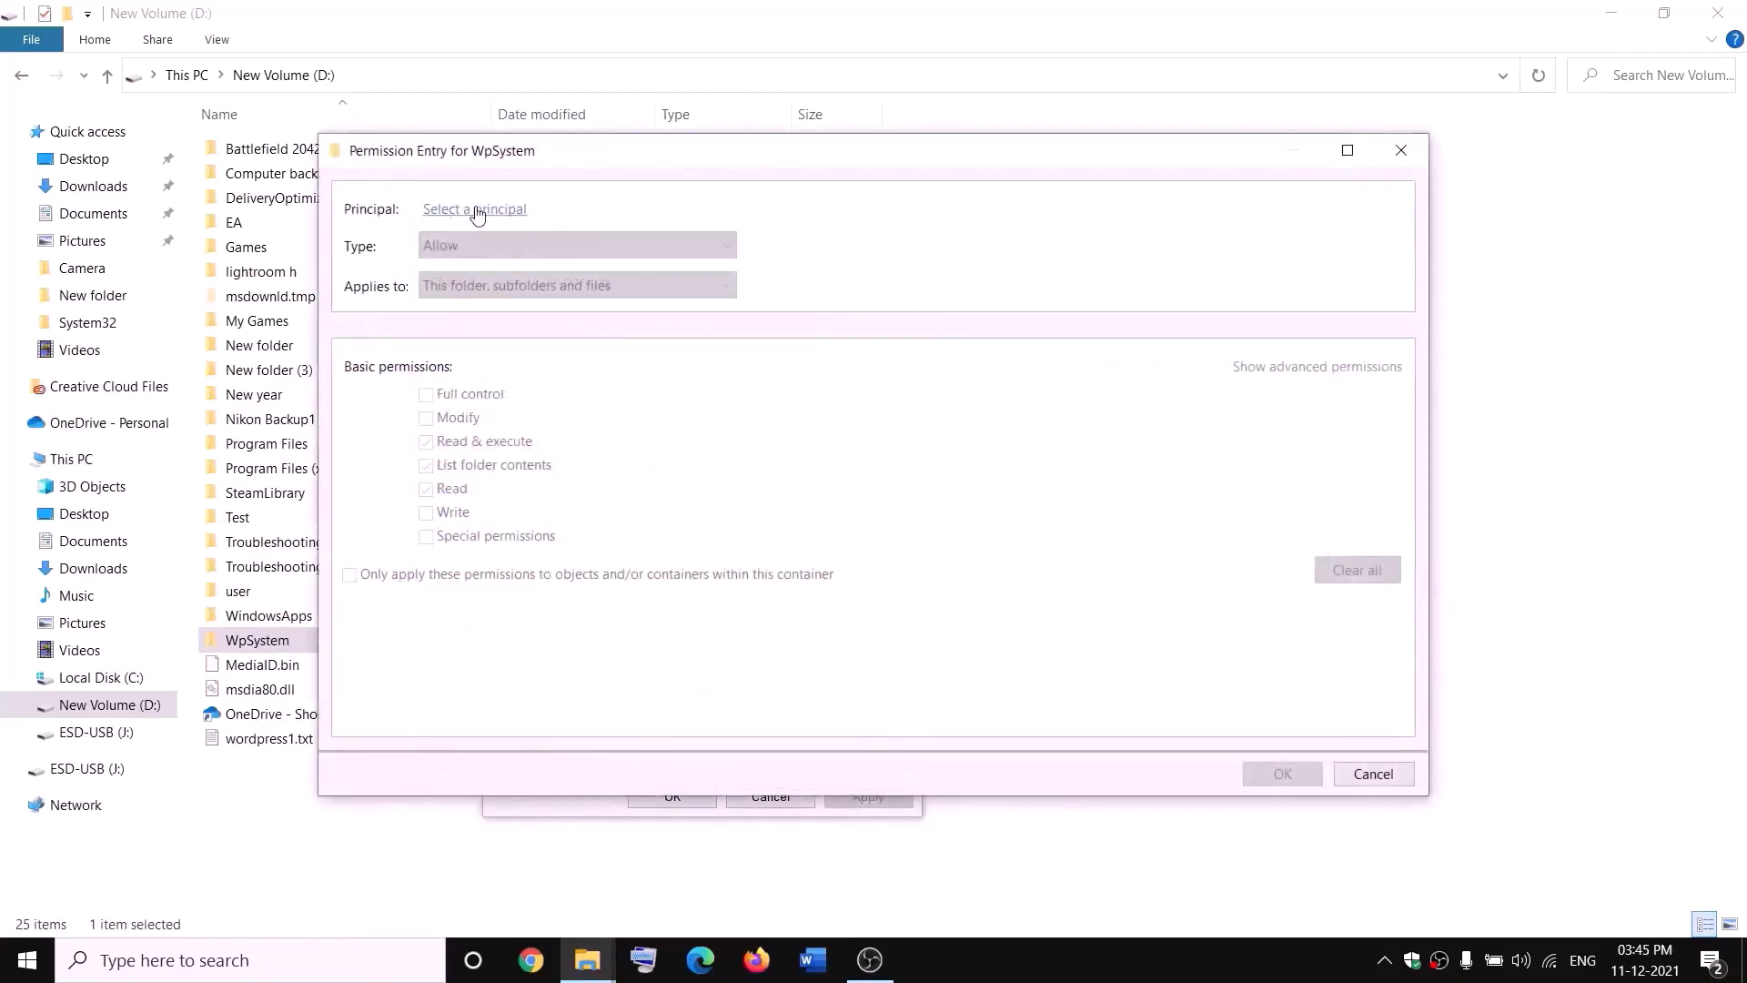
click(477, 213)
text(e)
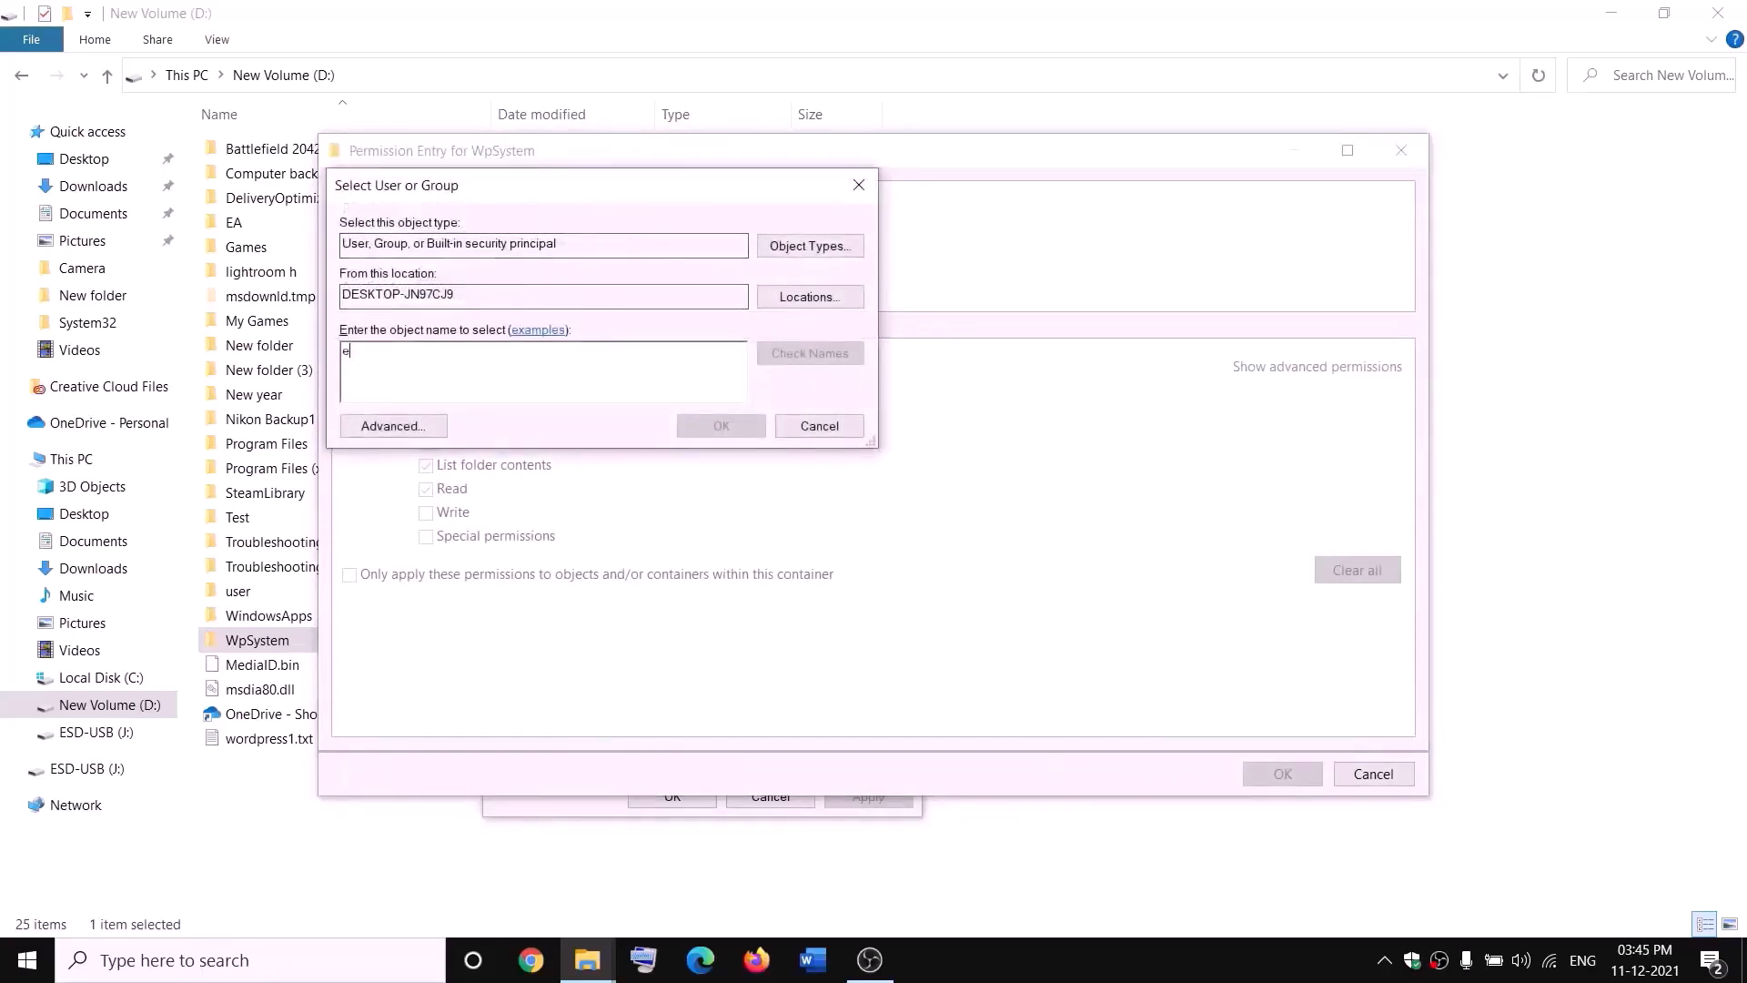
text(veryone)
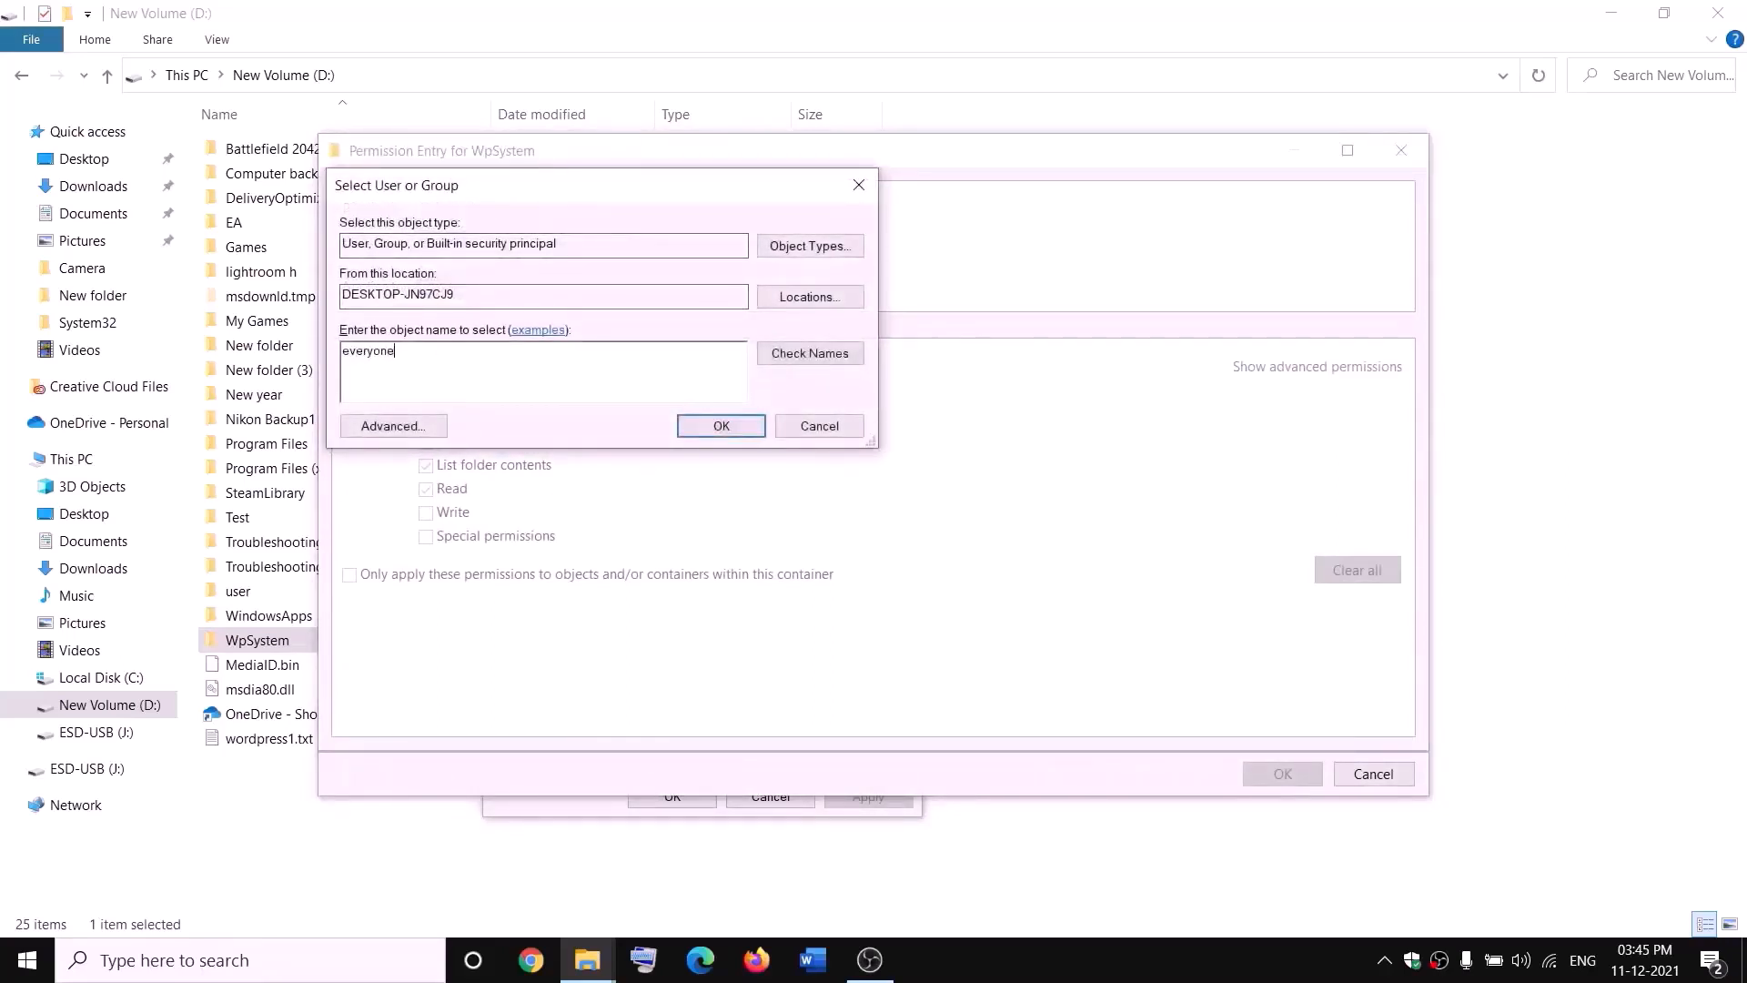
click(808, 354)
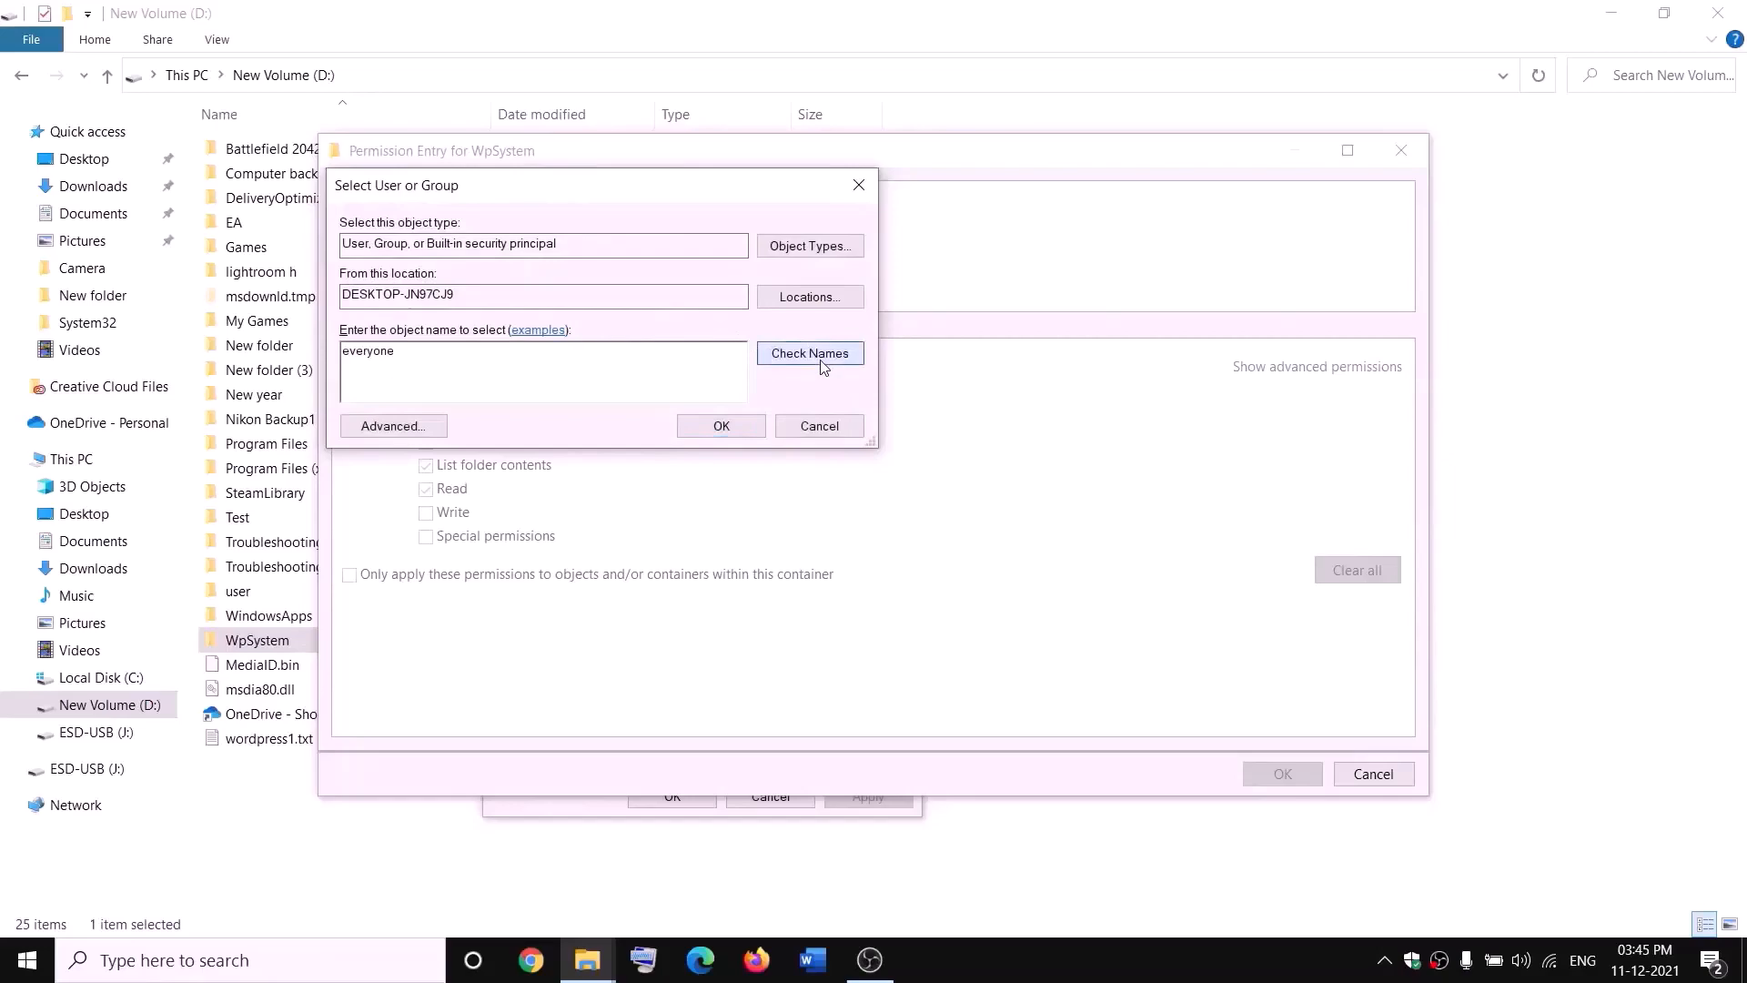
click(728, 424)
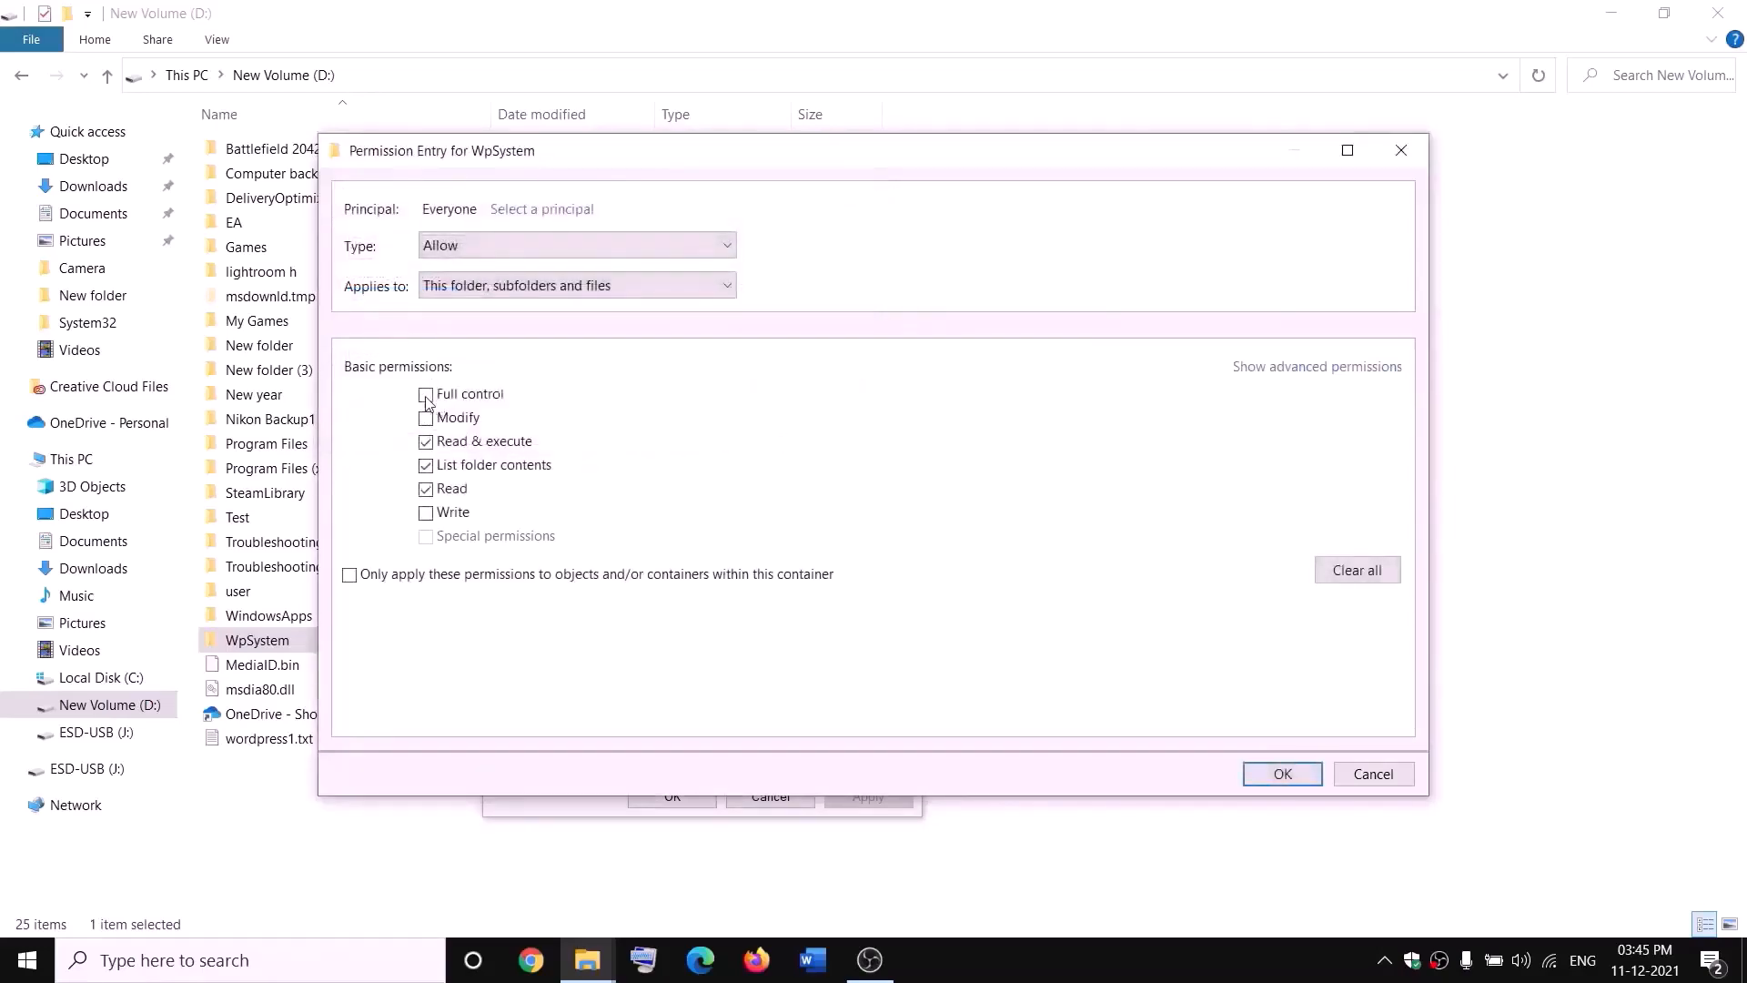
- Grant Everyone full control in the new permission entry and confirm all the WpSystem security dialogs
click(426, 397)
click(1285, 775)
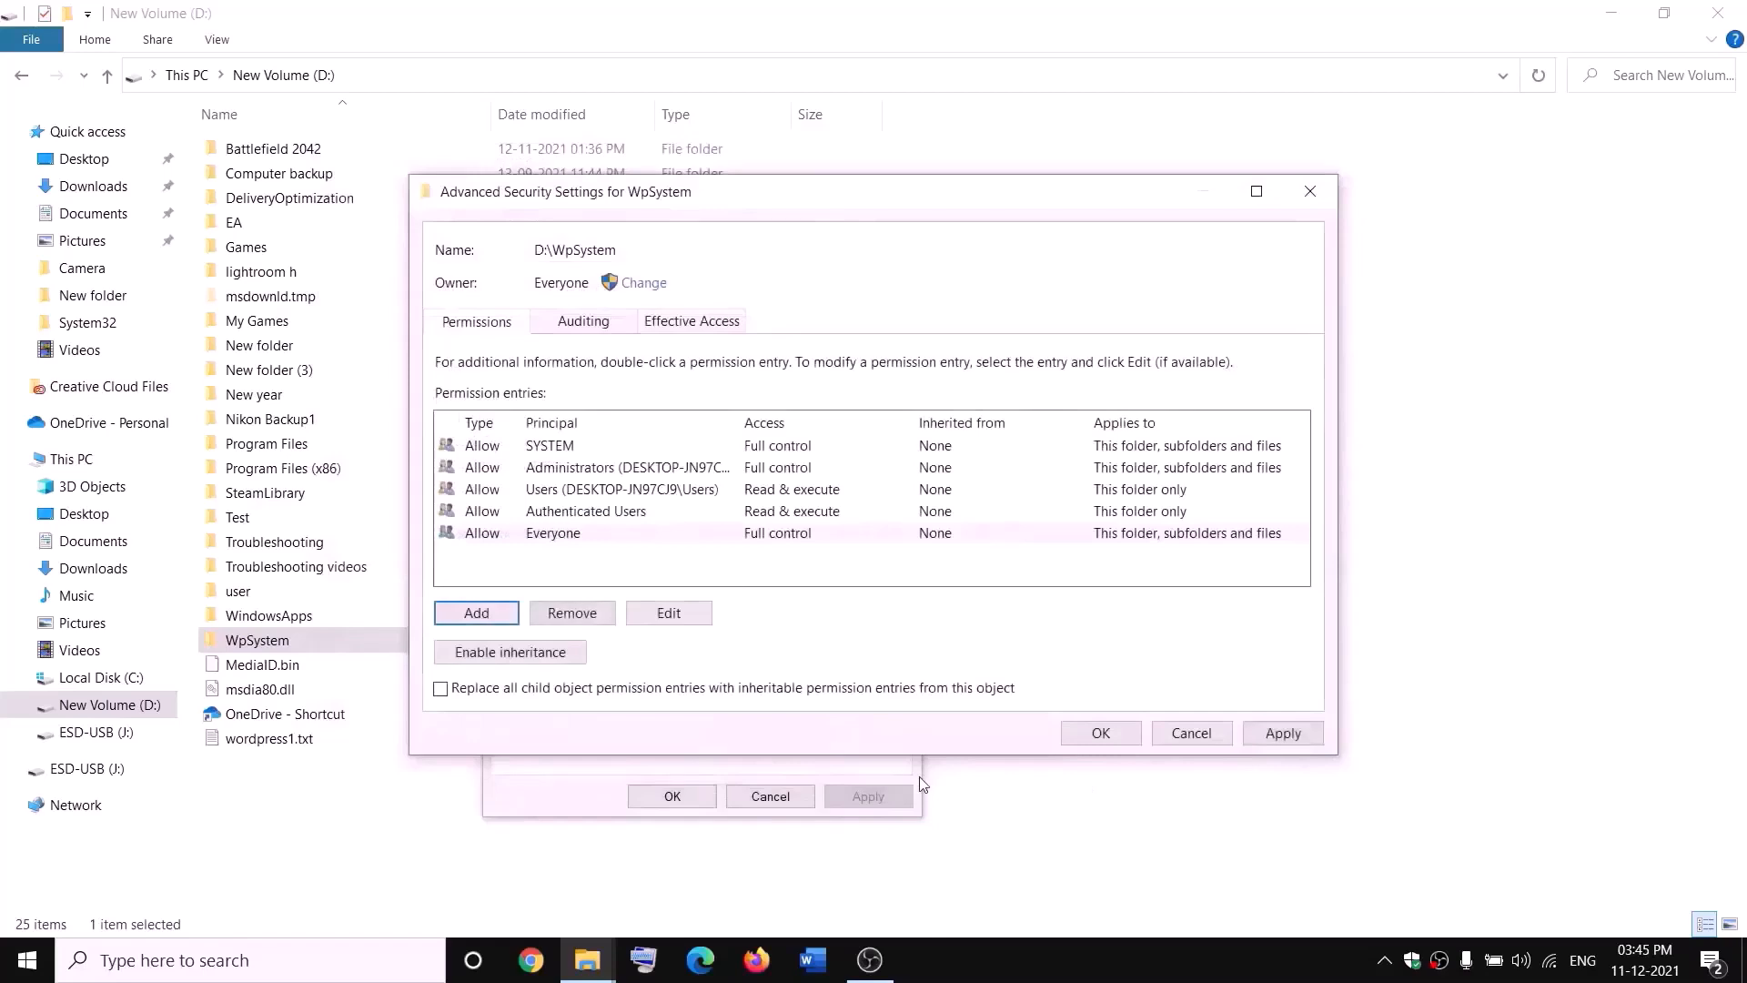
click(1128, 734)
click(672, 796)
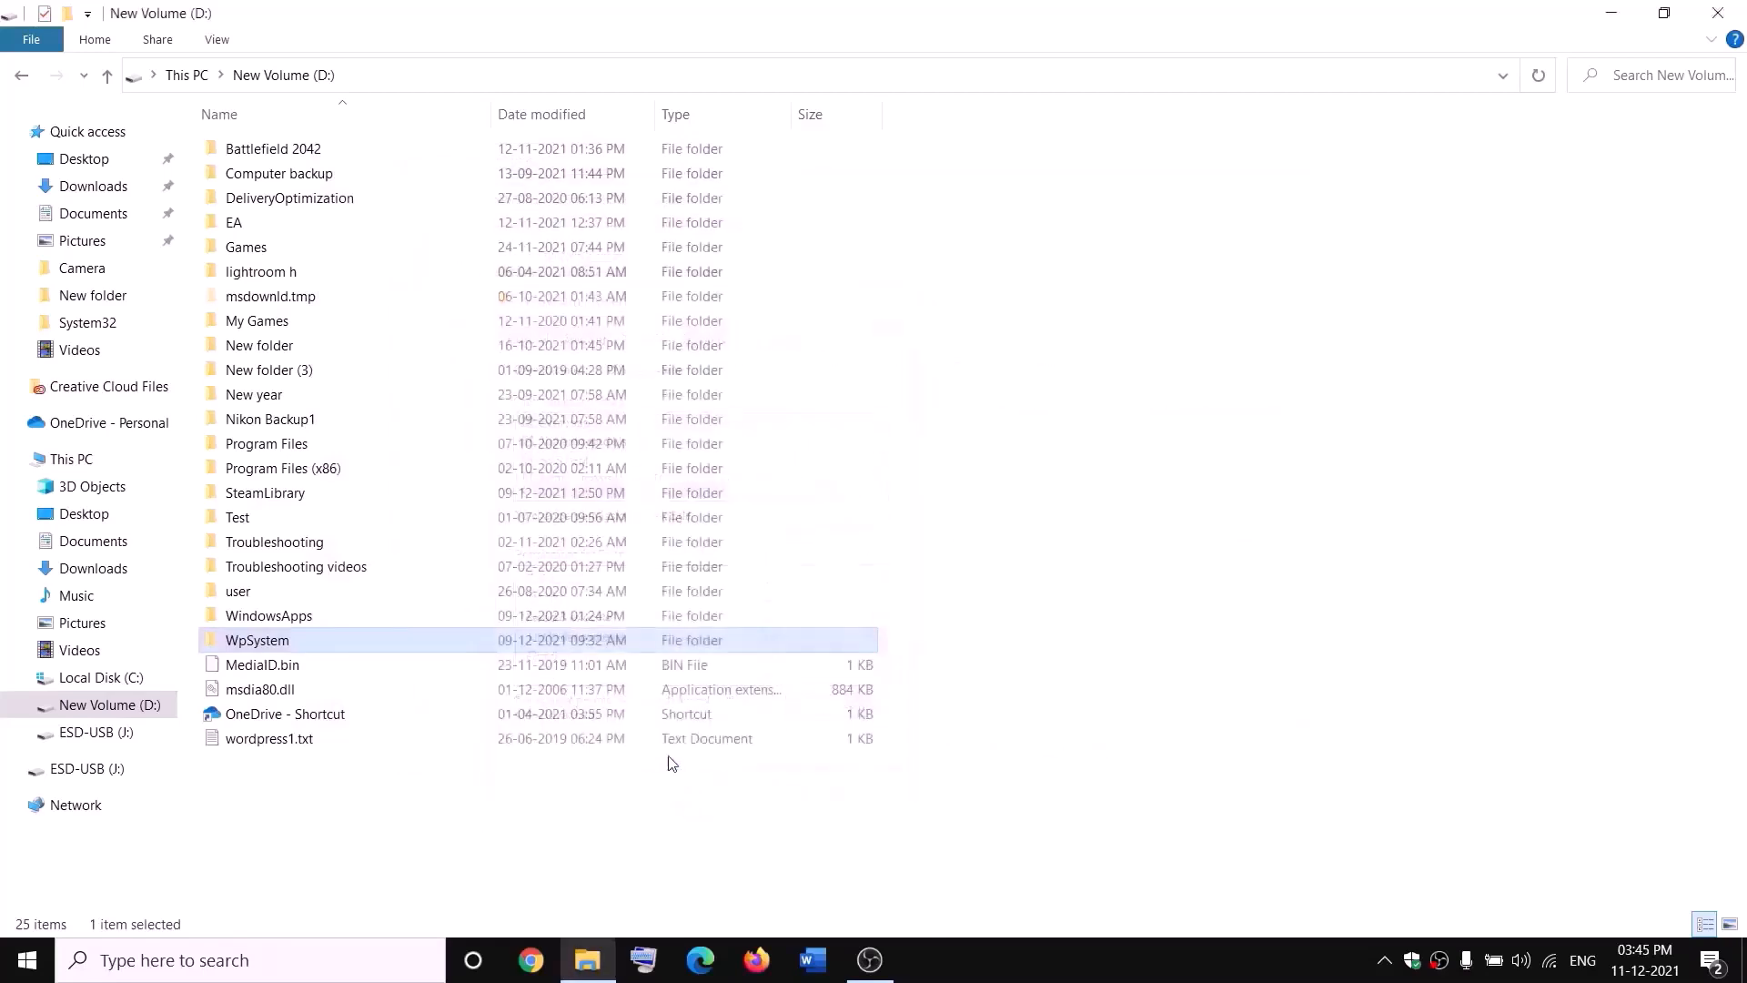
- Rename the WpSystem folder on the D: drive as WpSystem.old
click(671, 762)
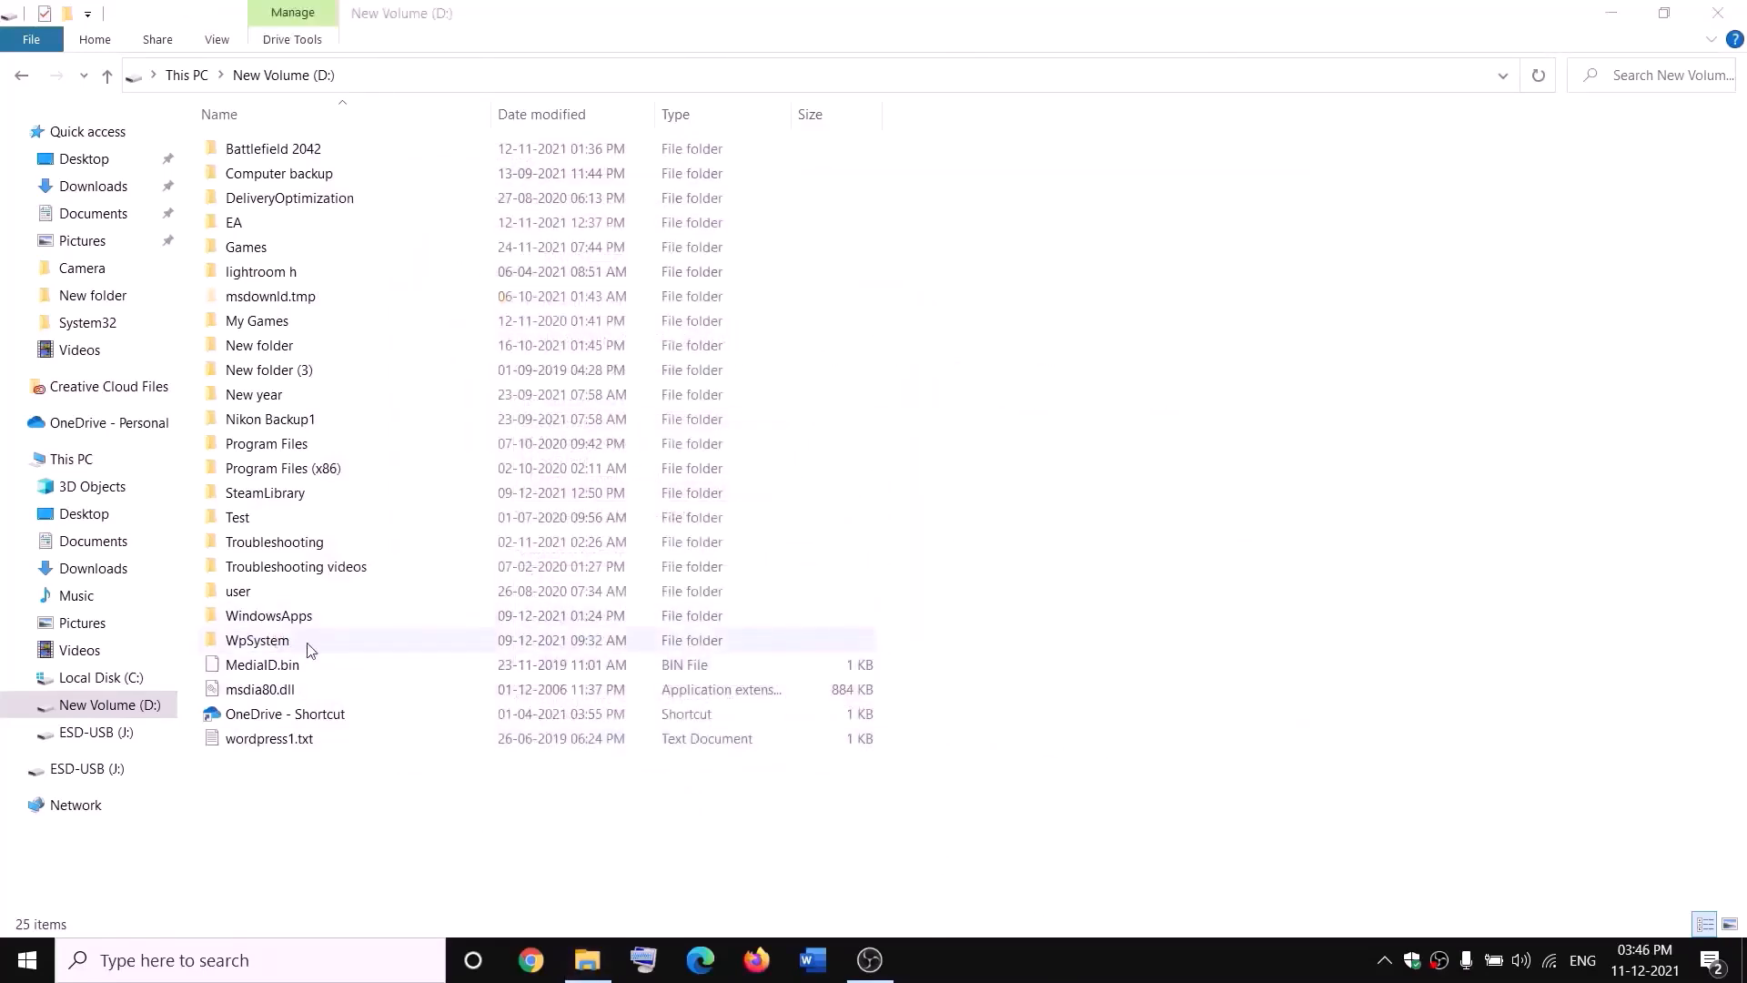
right_click(255, 642)
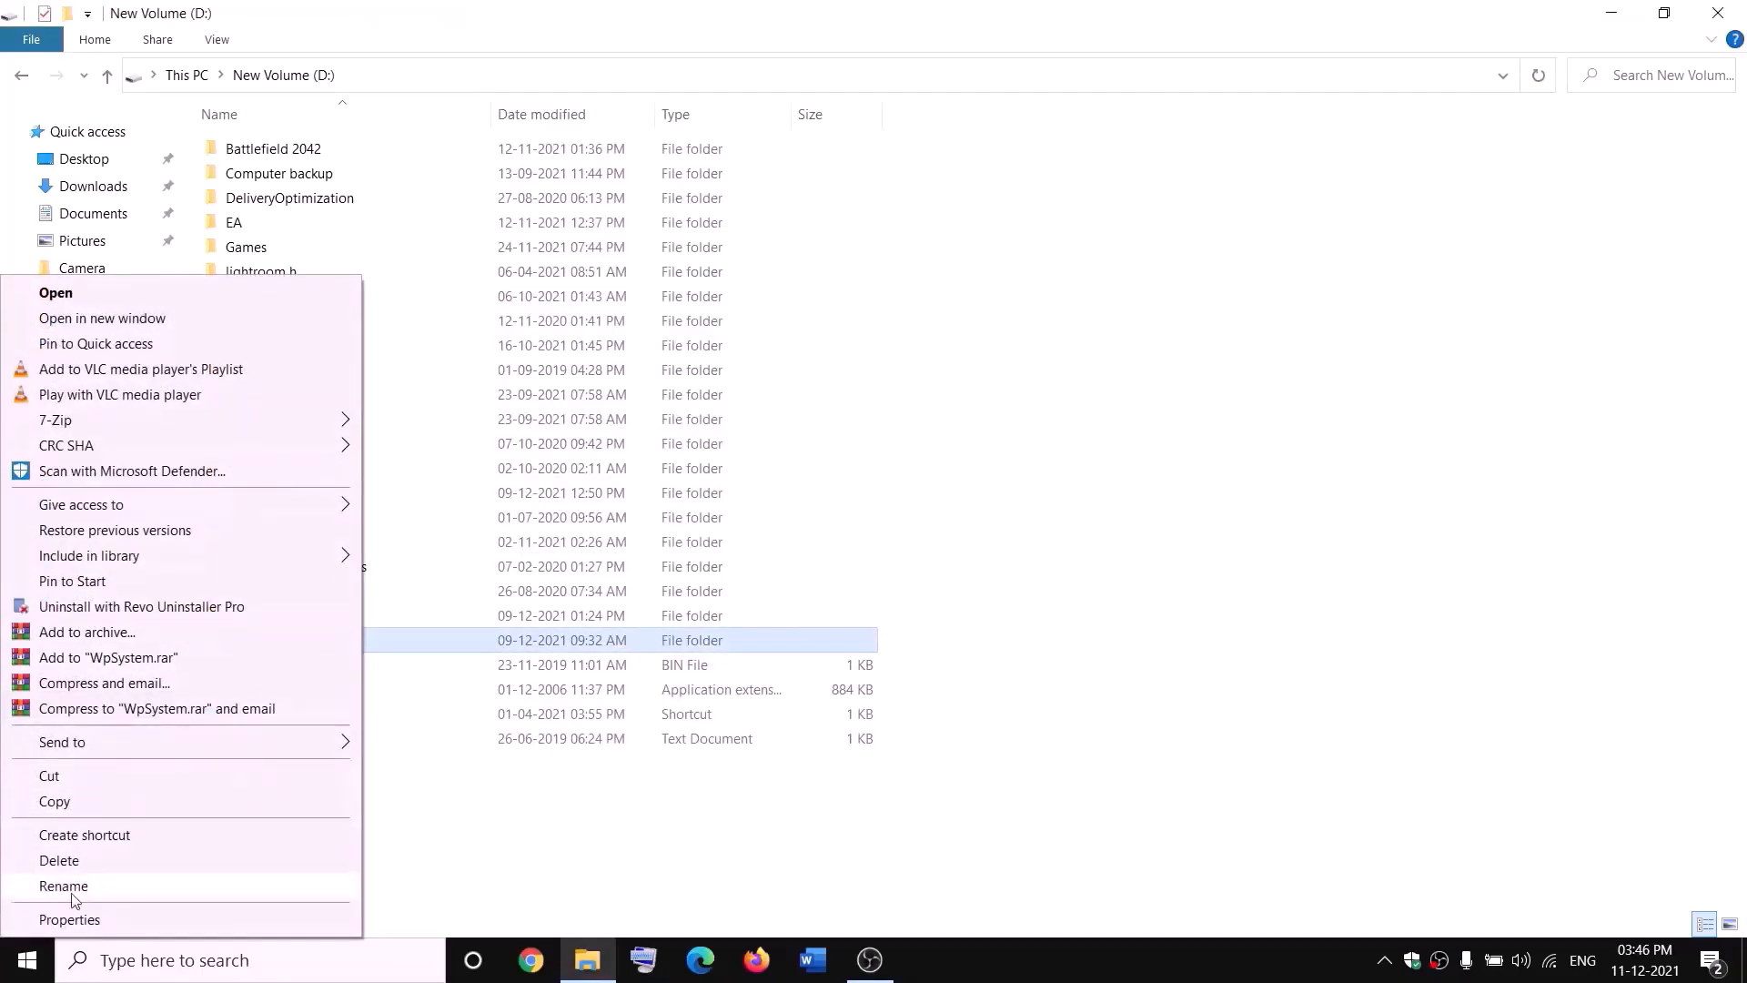
click(64, 885)
key(End)
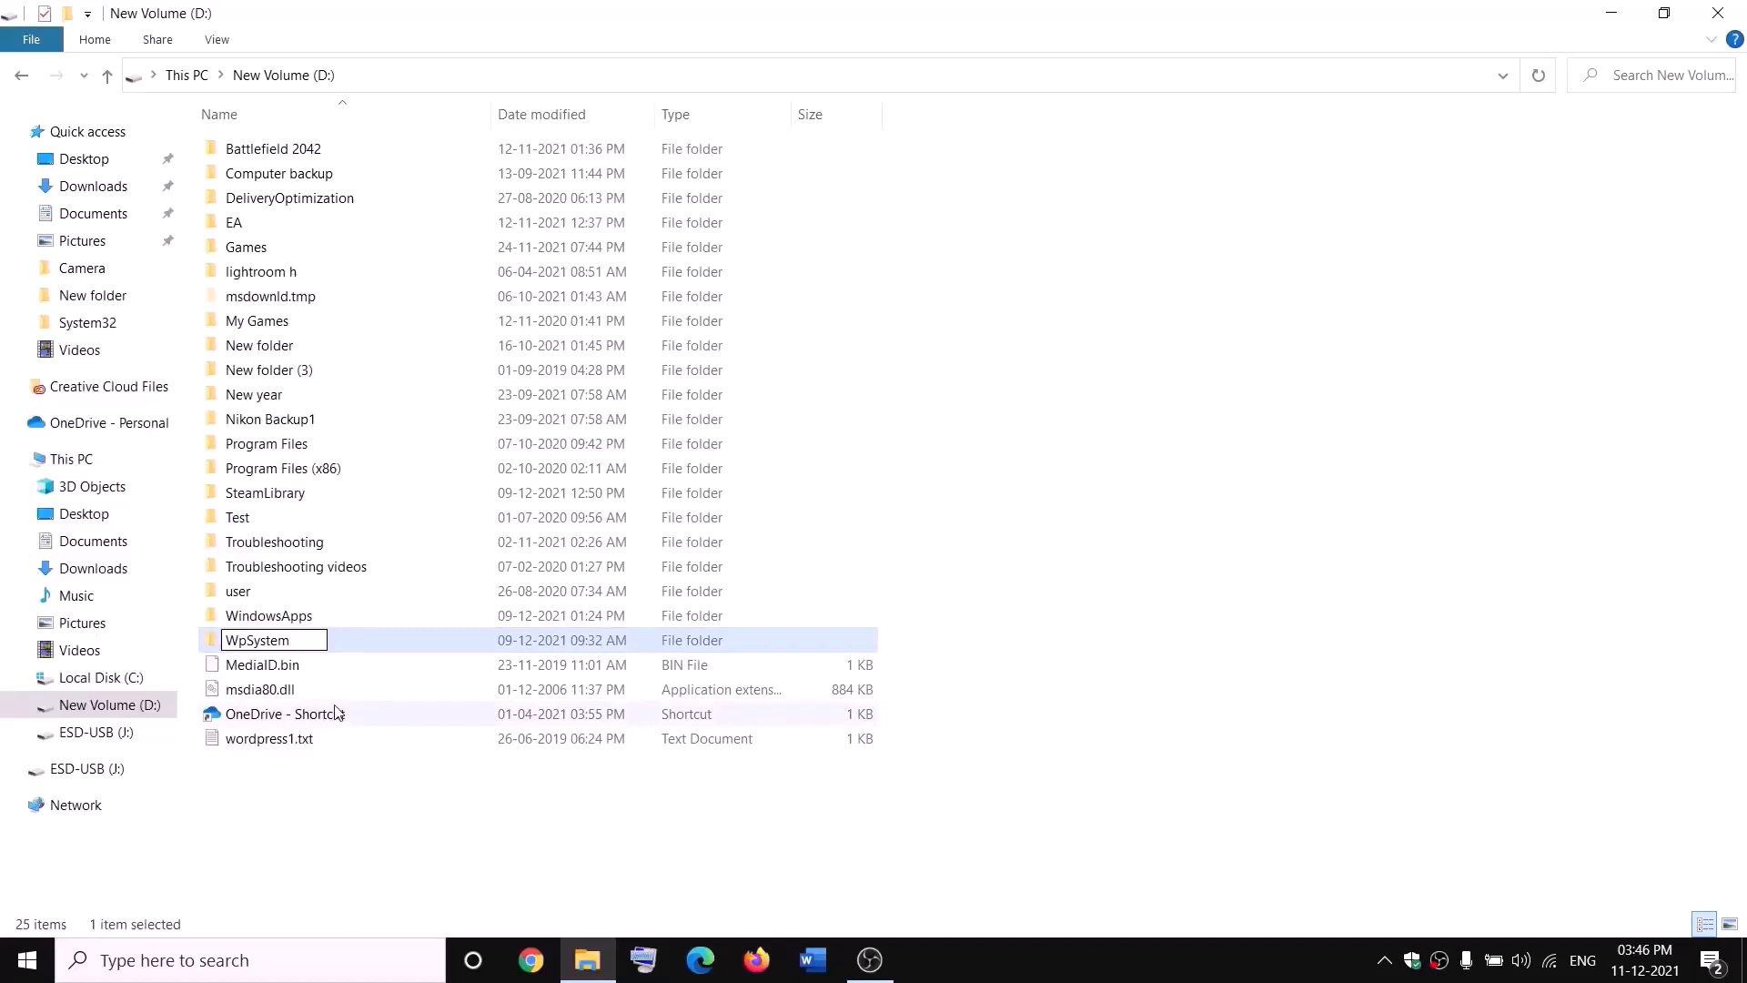
text(.old)
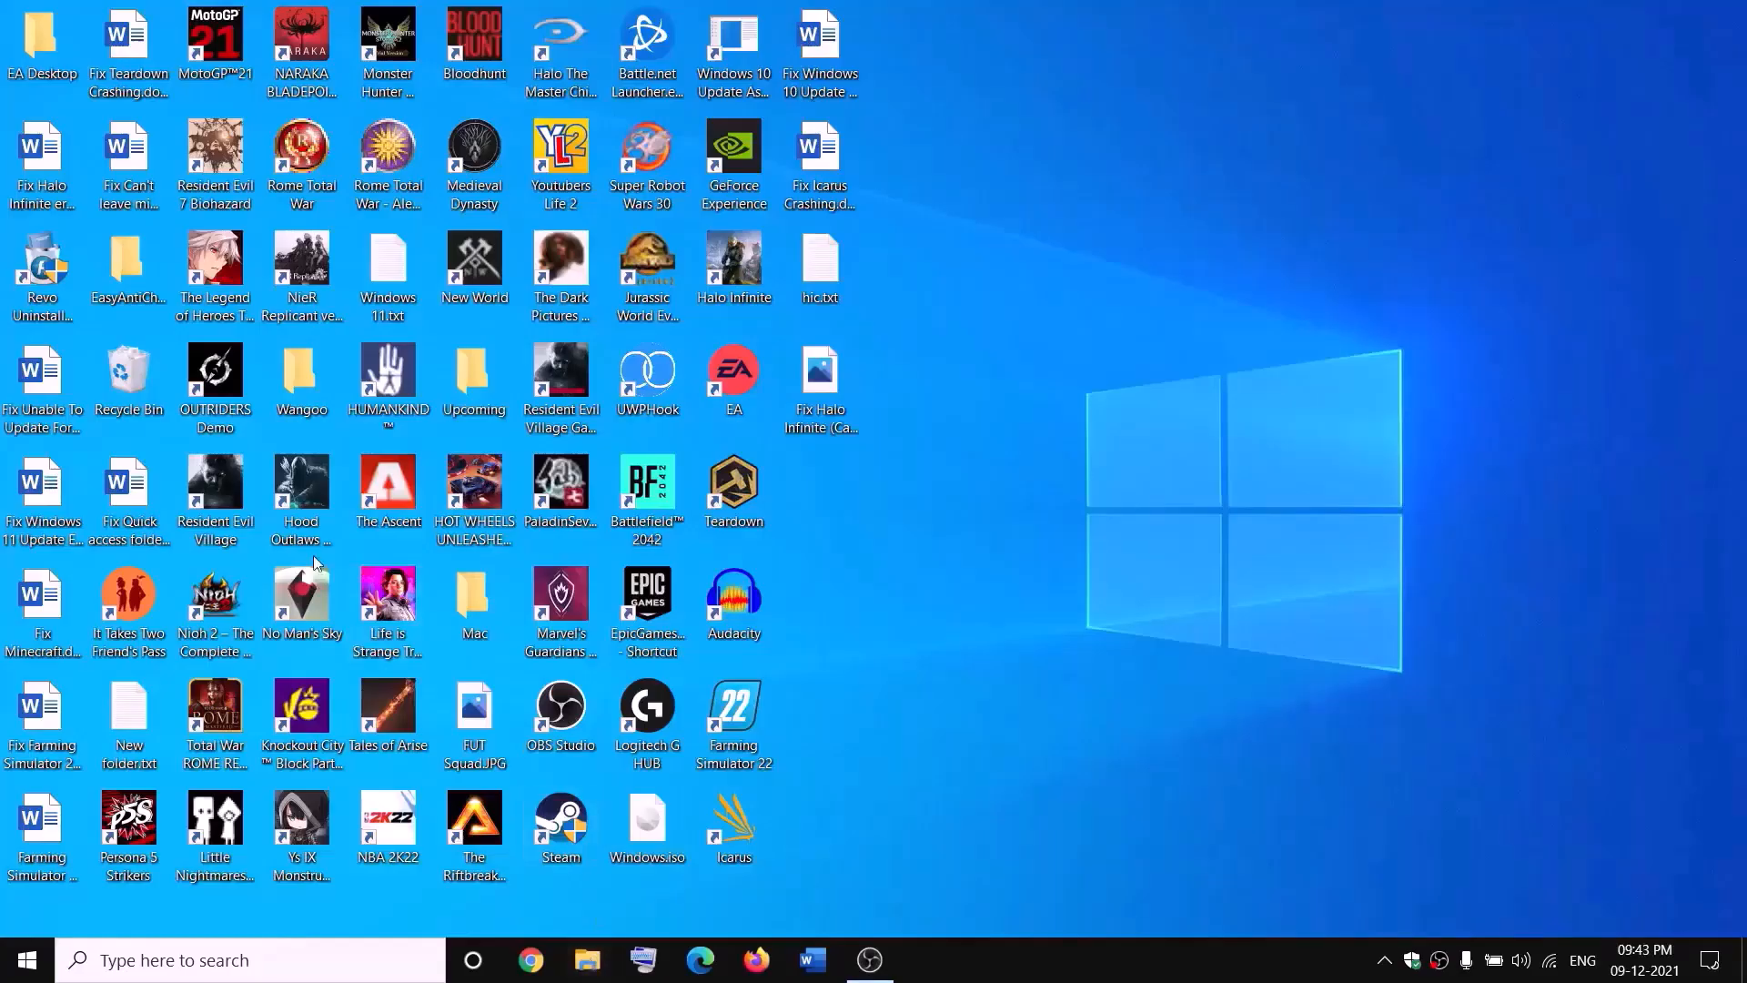
- Open the D: drive in File Explorer and bring up the WindowsApps folder's advanced security settings
click(587, 960)
click(40, 458)
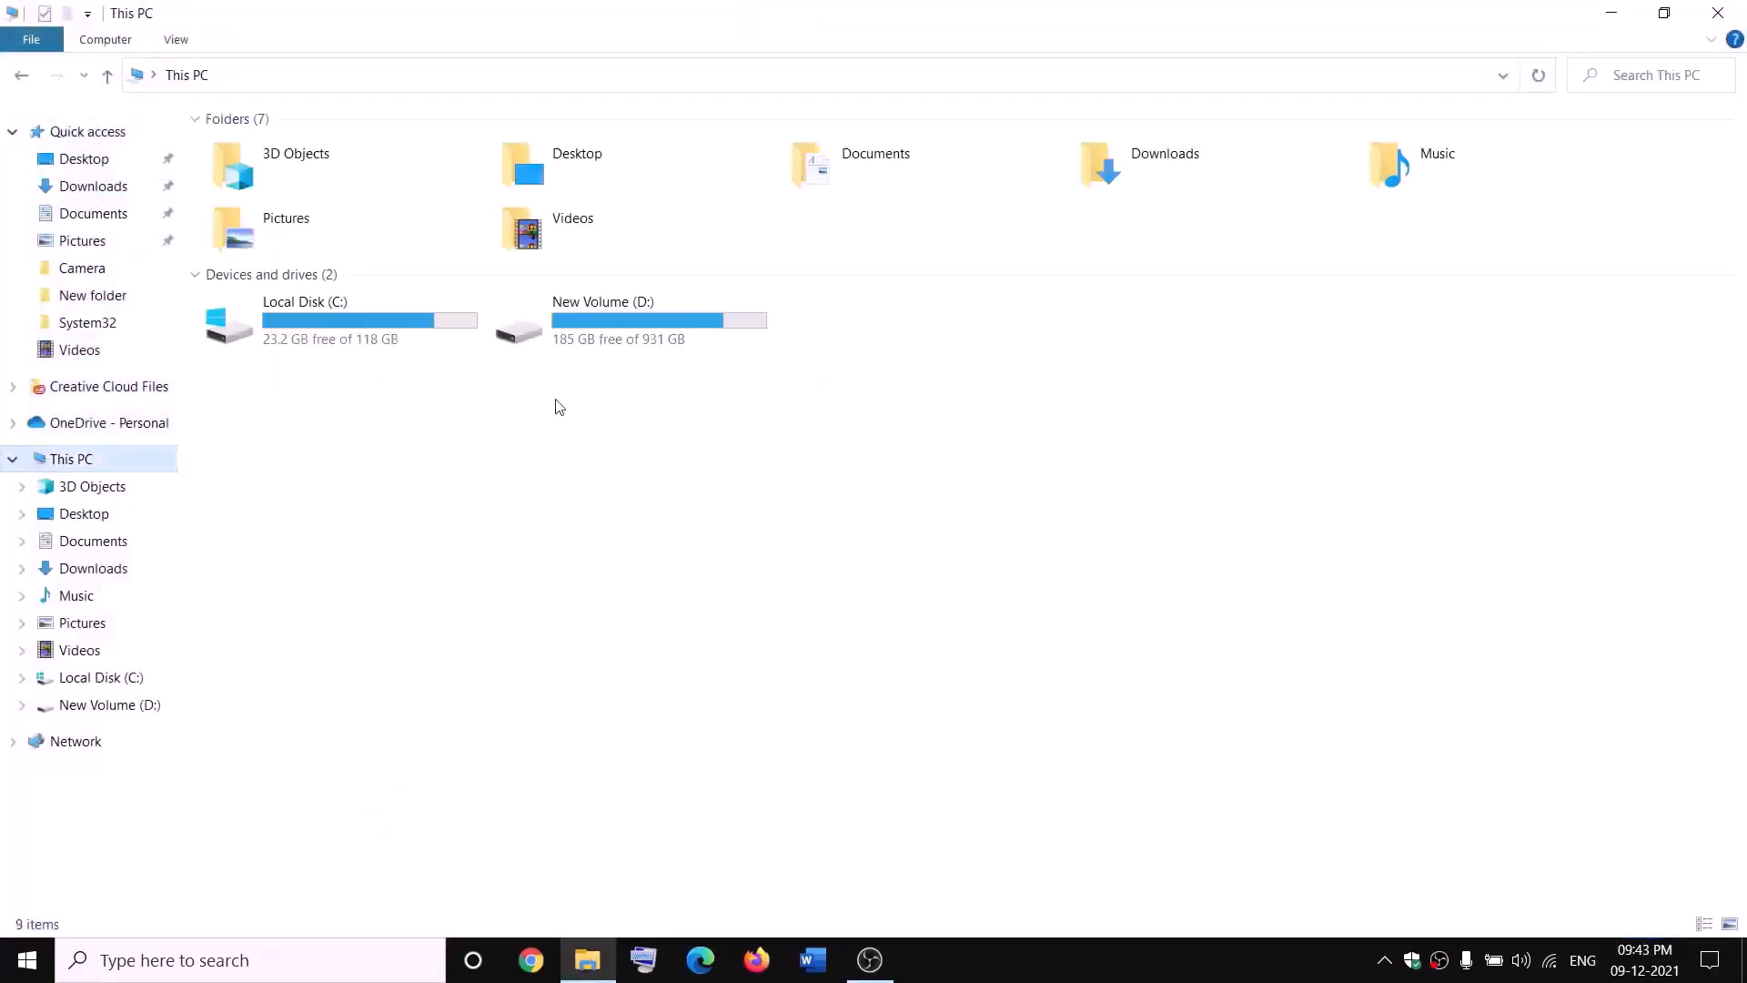
double_click(626, 328)
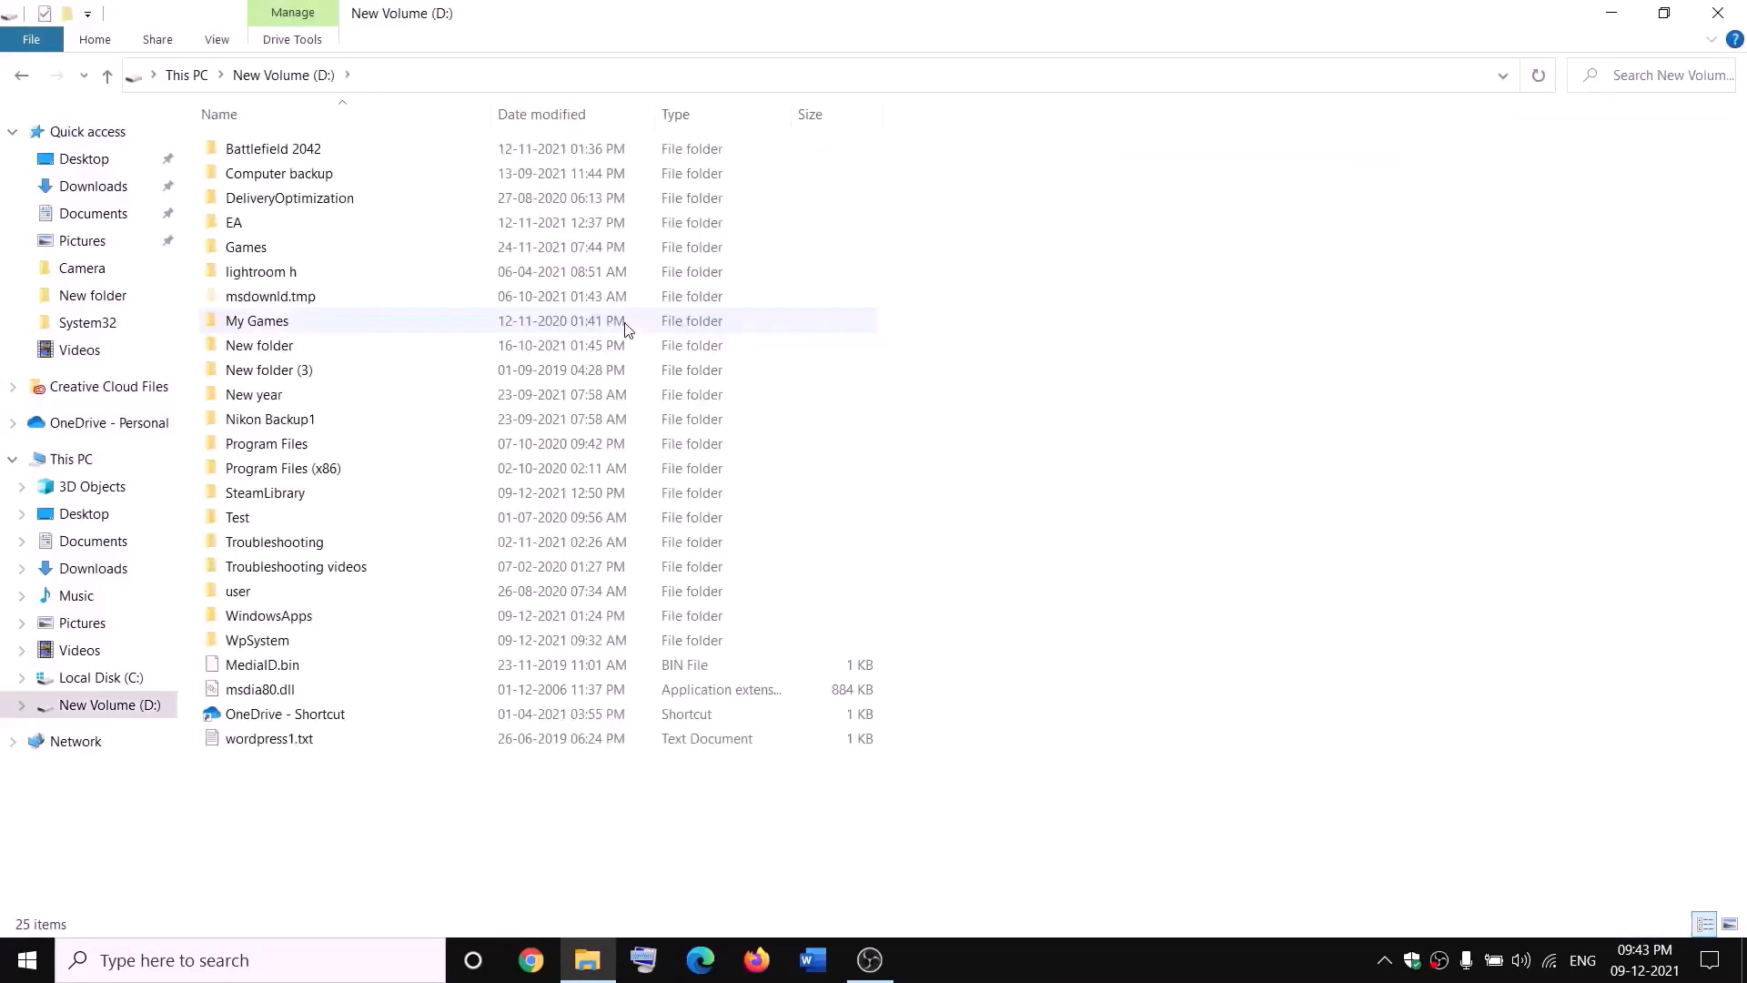
click(310, 616)
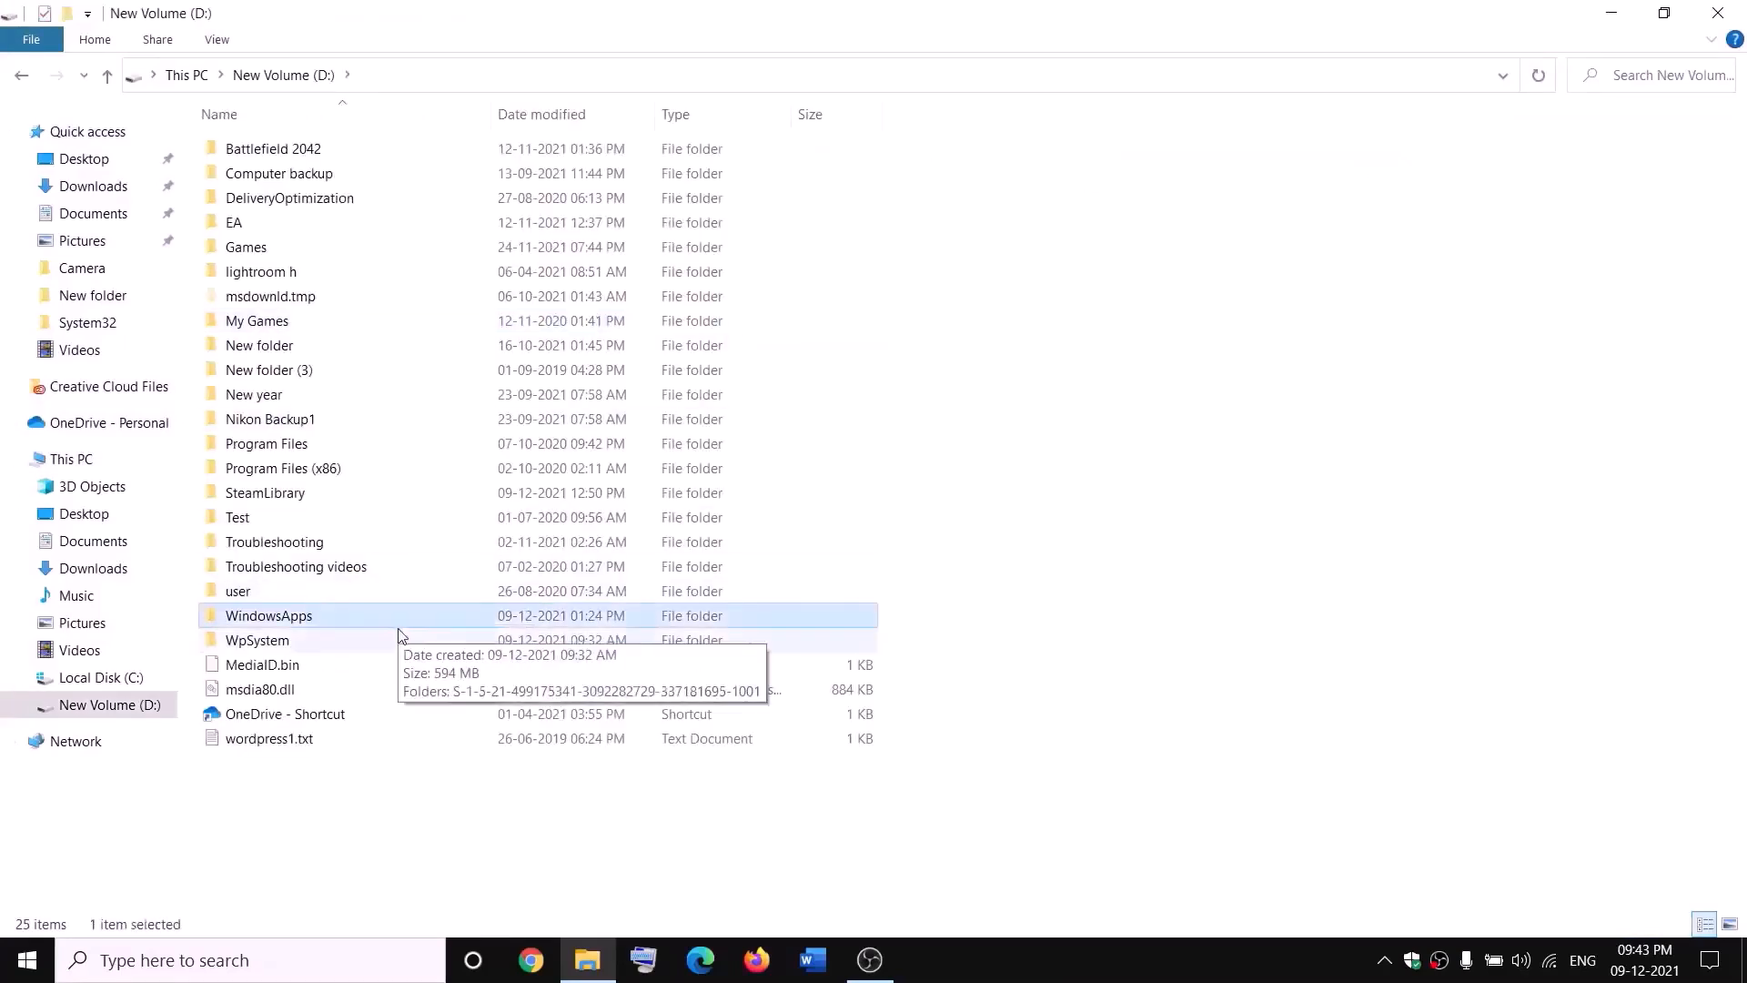
right_click(329, 621)
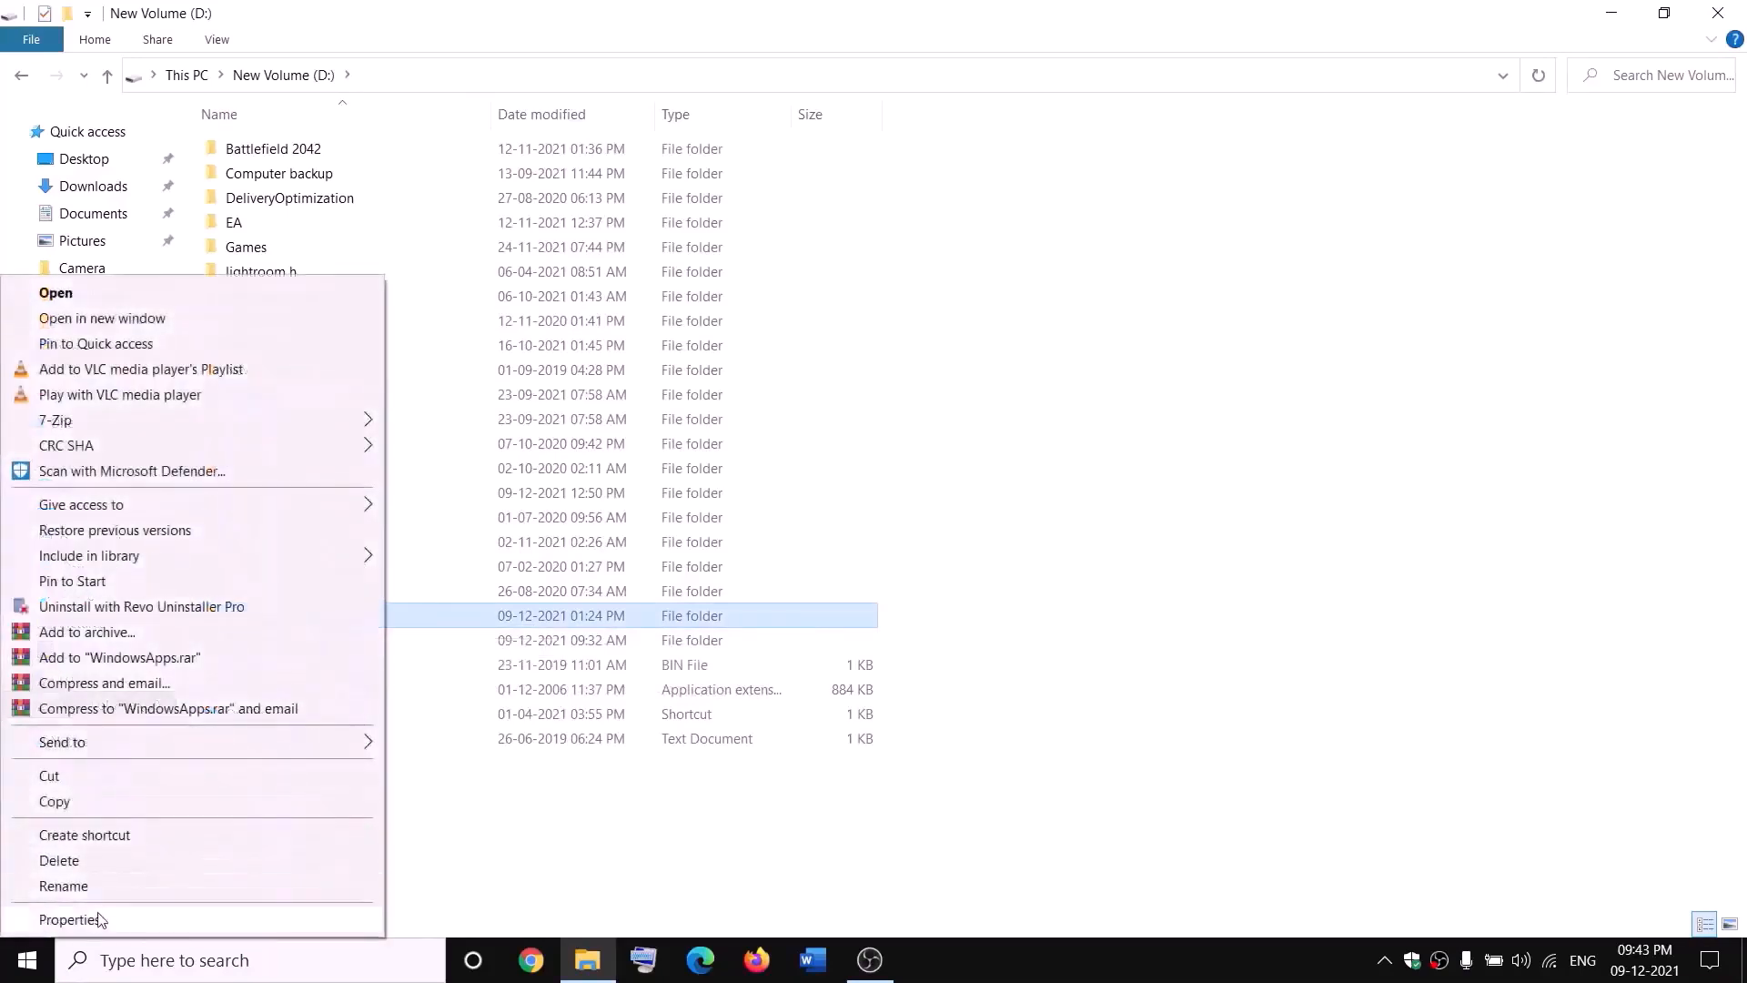
click(87, 921)
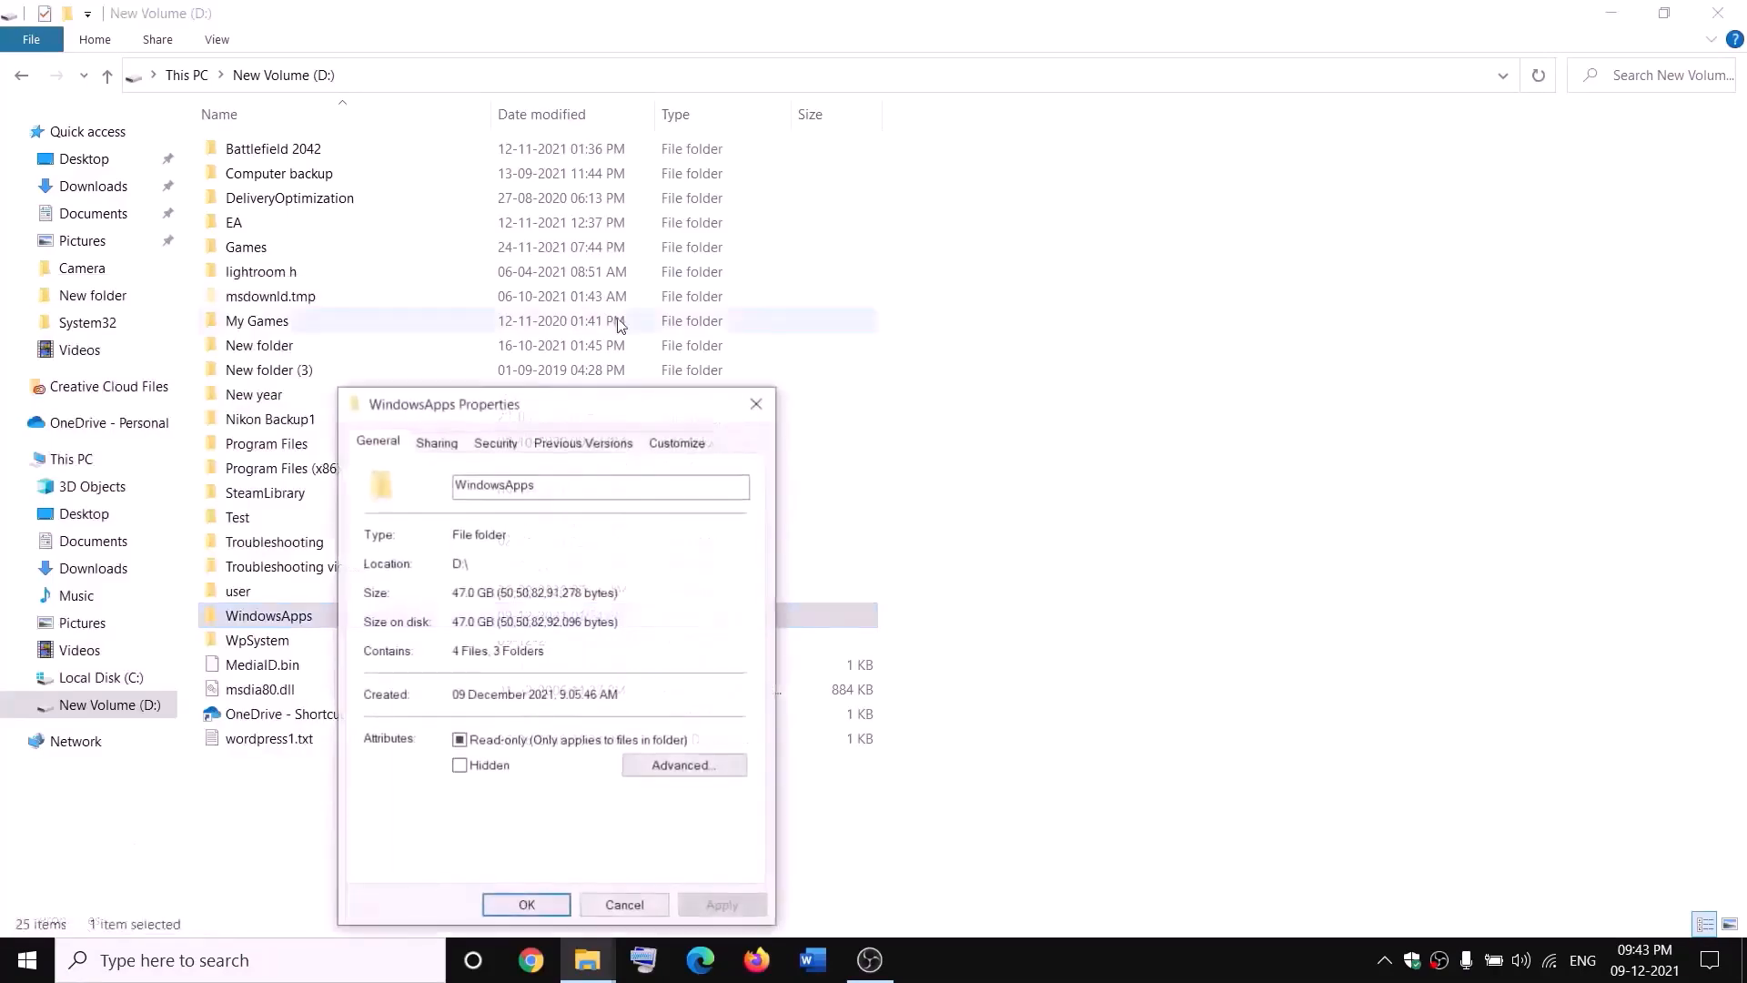
click(496, 446)
click(684, 812)
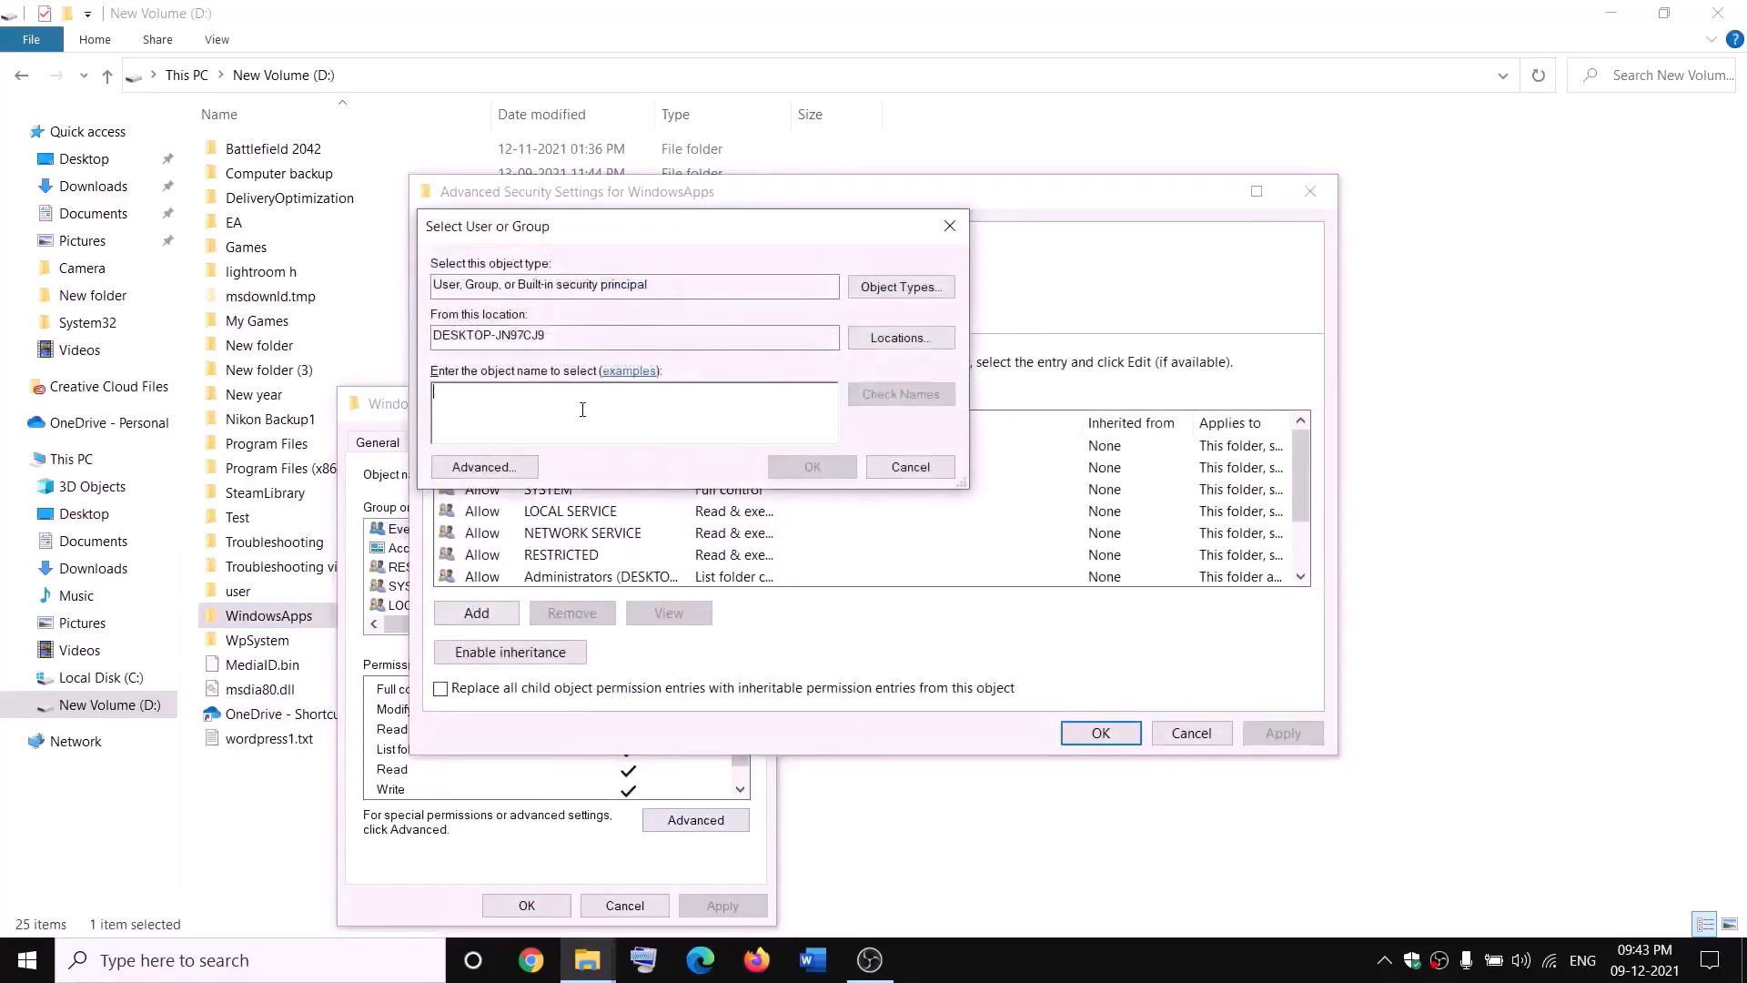
- Change the WindowsApps owner to Everyone, replacing the owner on subcontainers and objects, and confirm all its security dialogs
text(everyone)
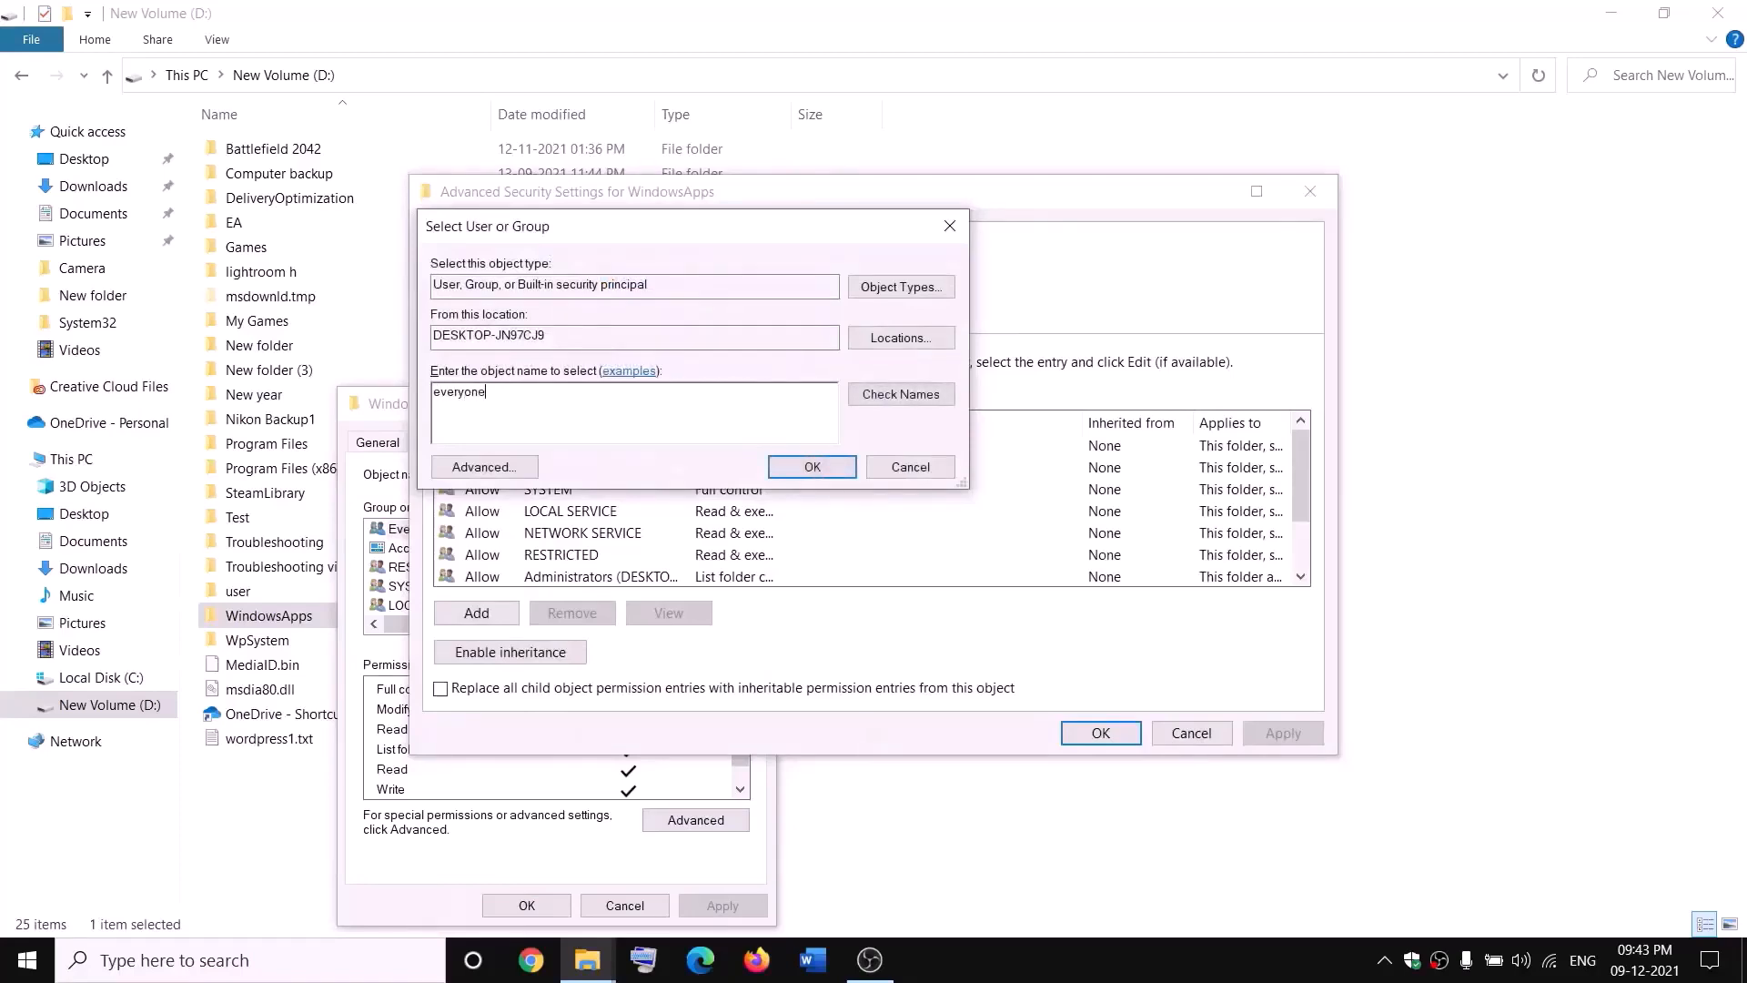
click(860, 395)
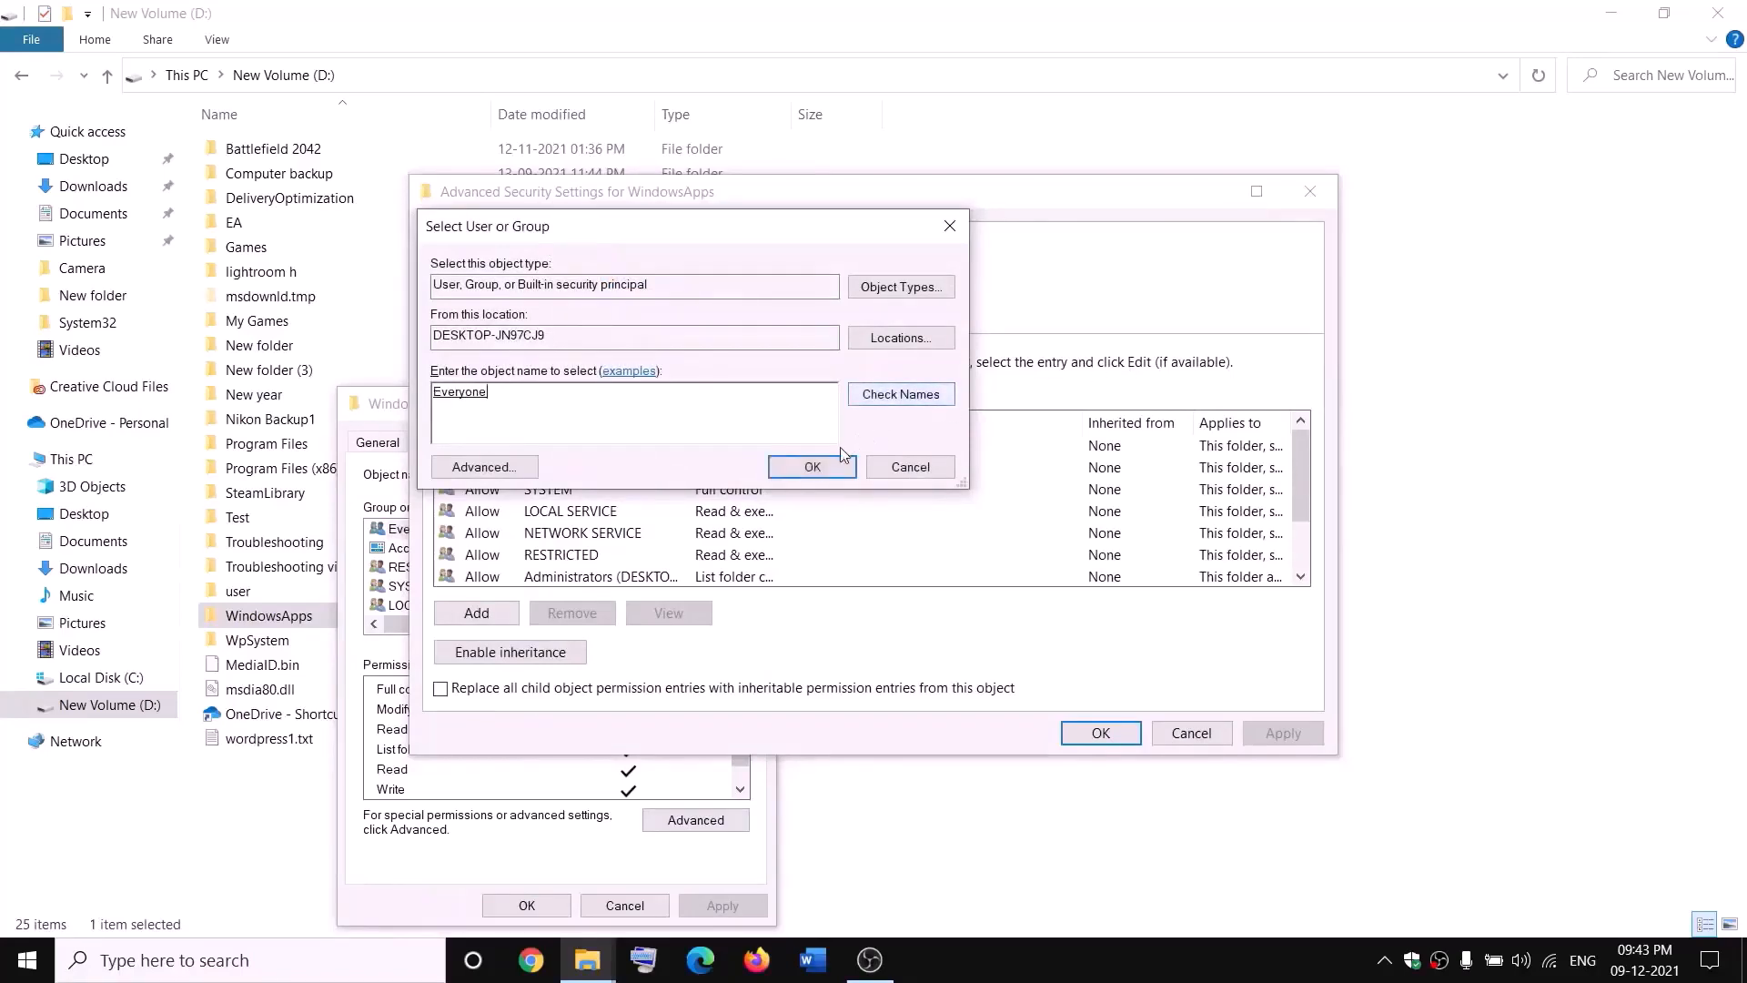
click(814, 468)
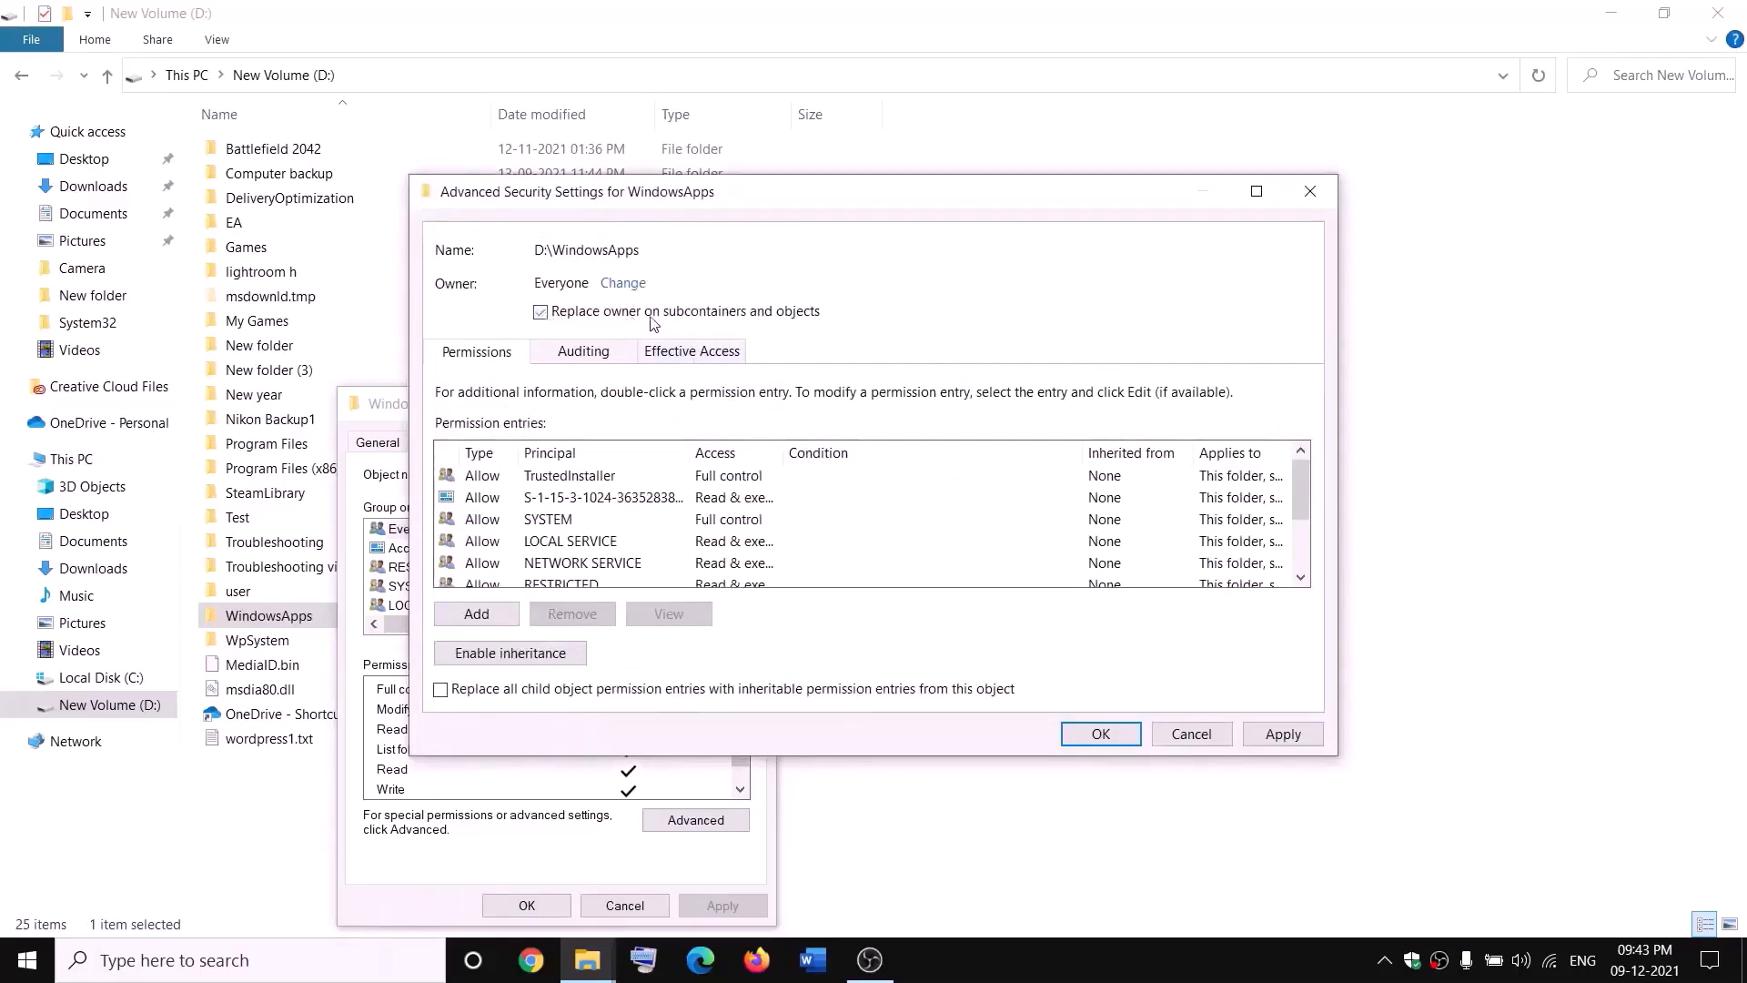
click(1283, 733)
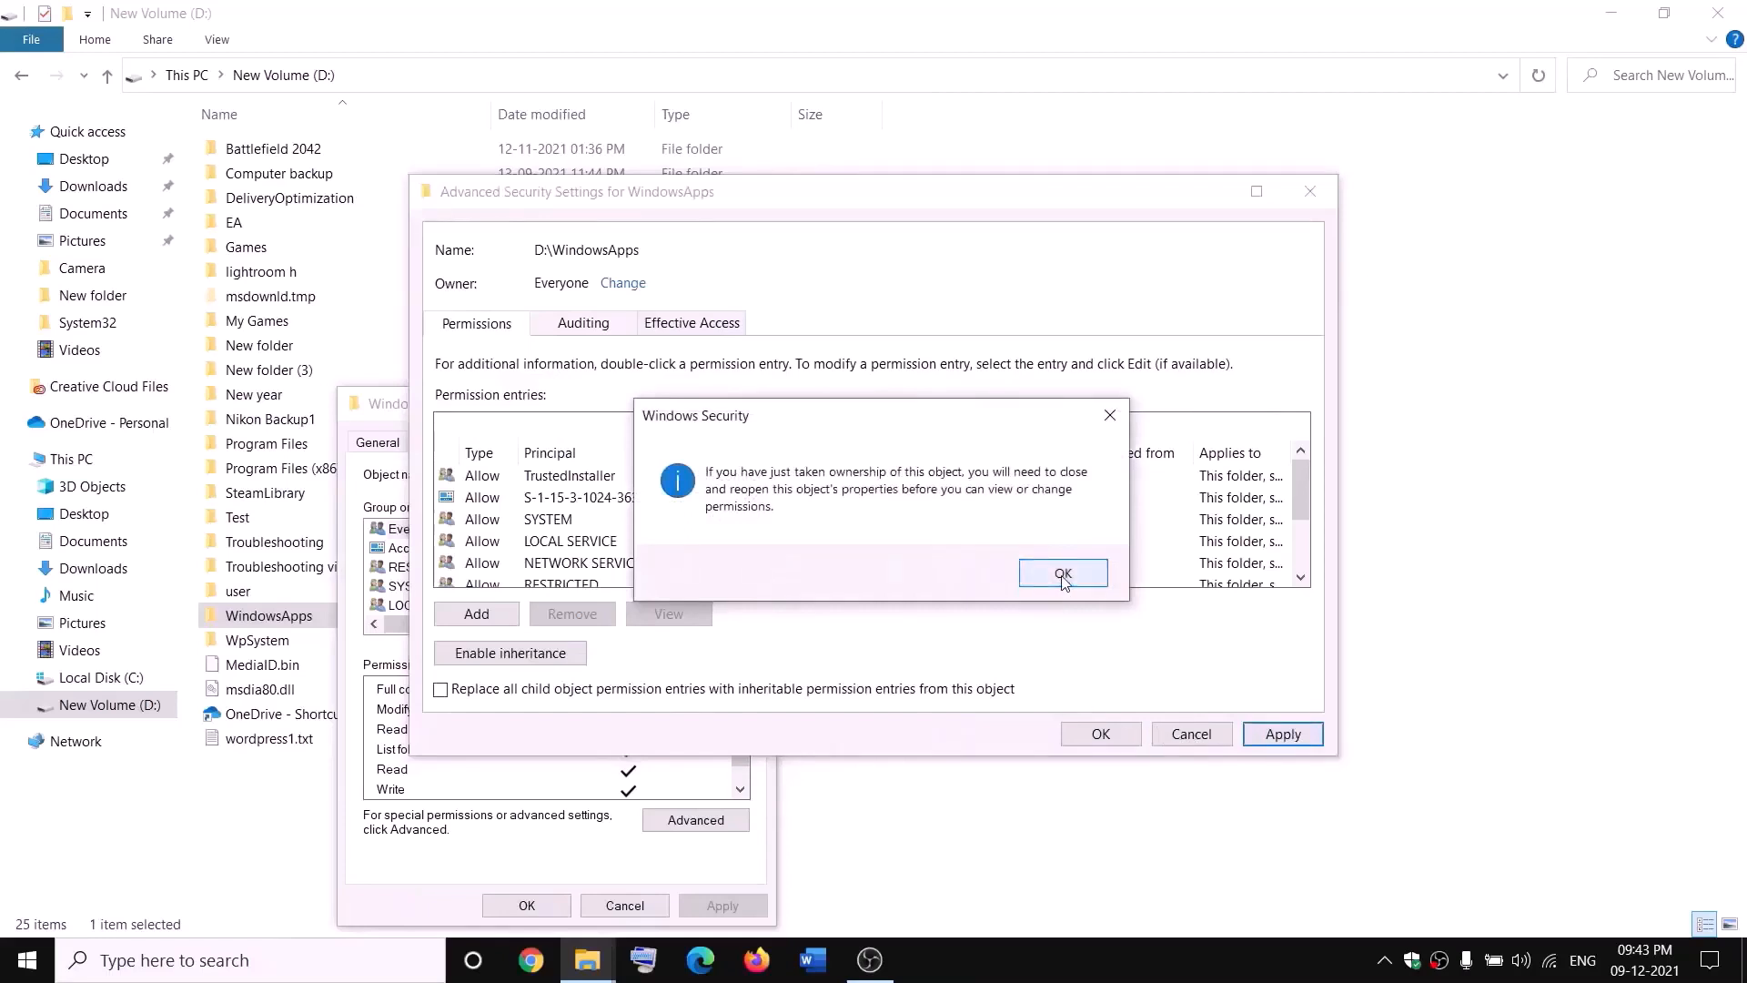
click(1063, 575)
click(1100, 733)
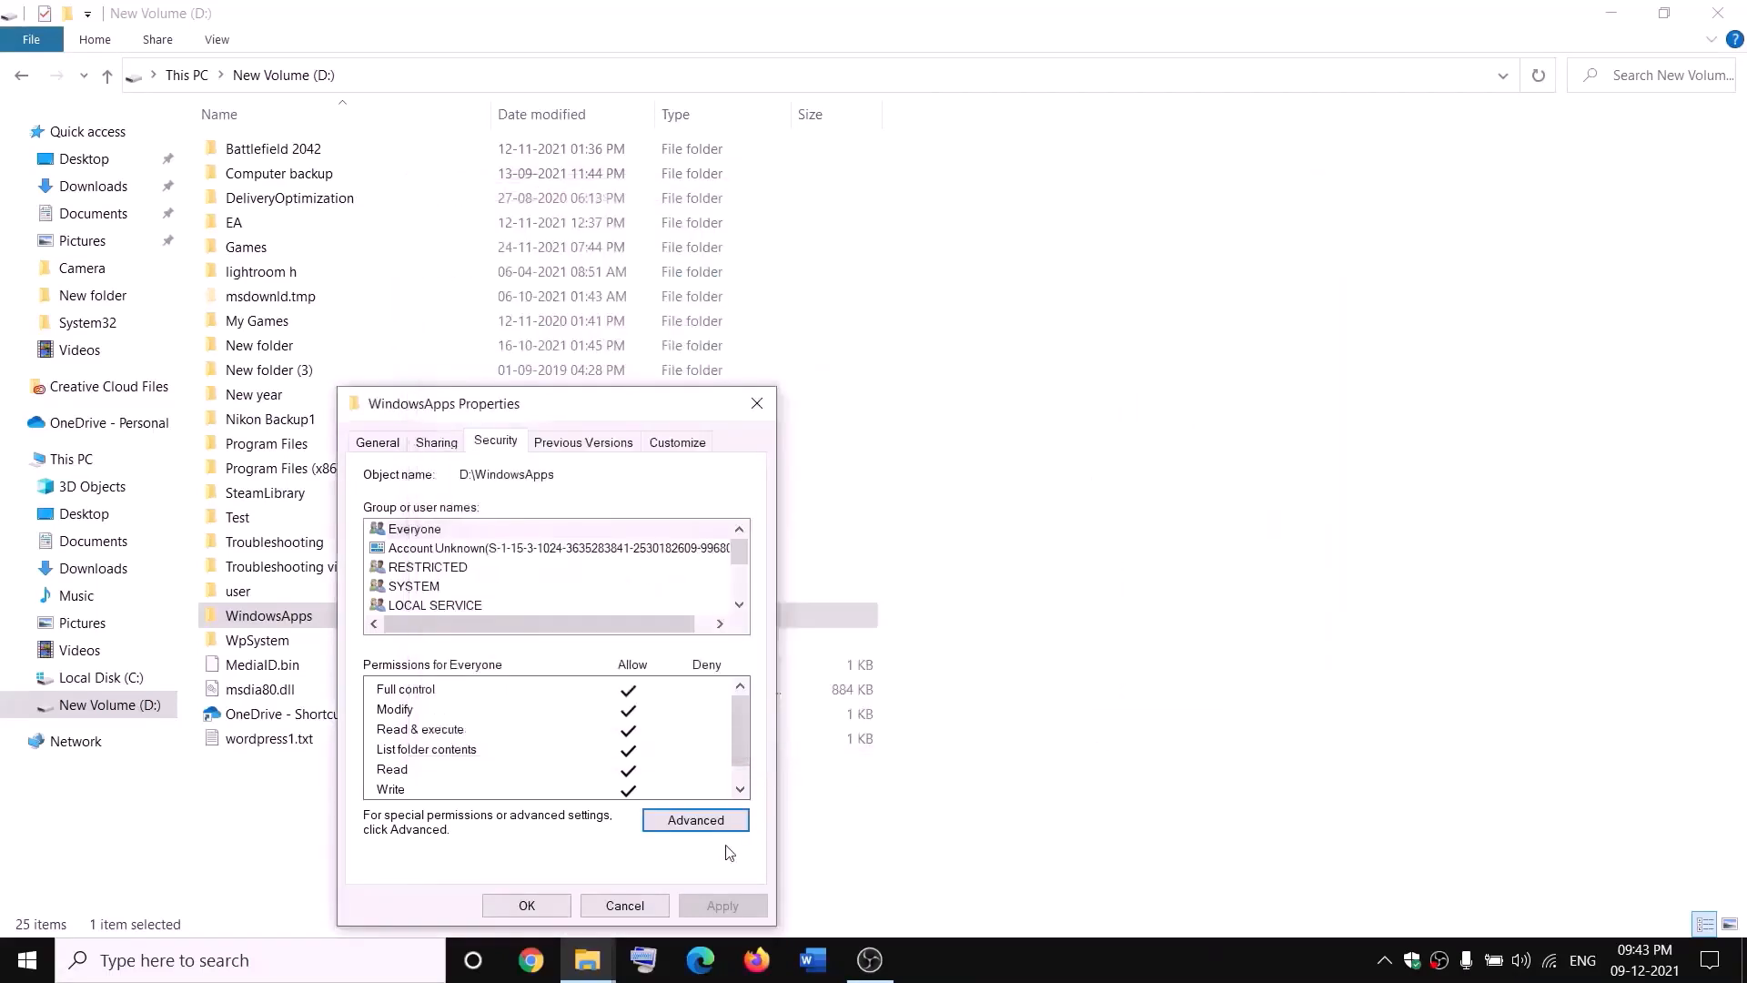
click(543, 908)
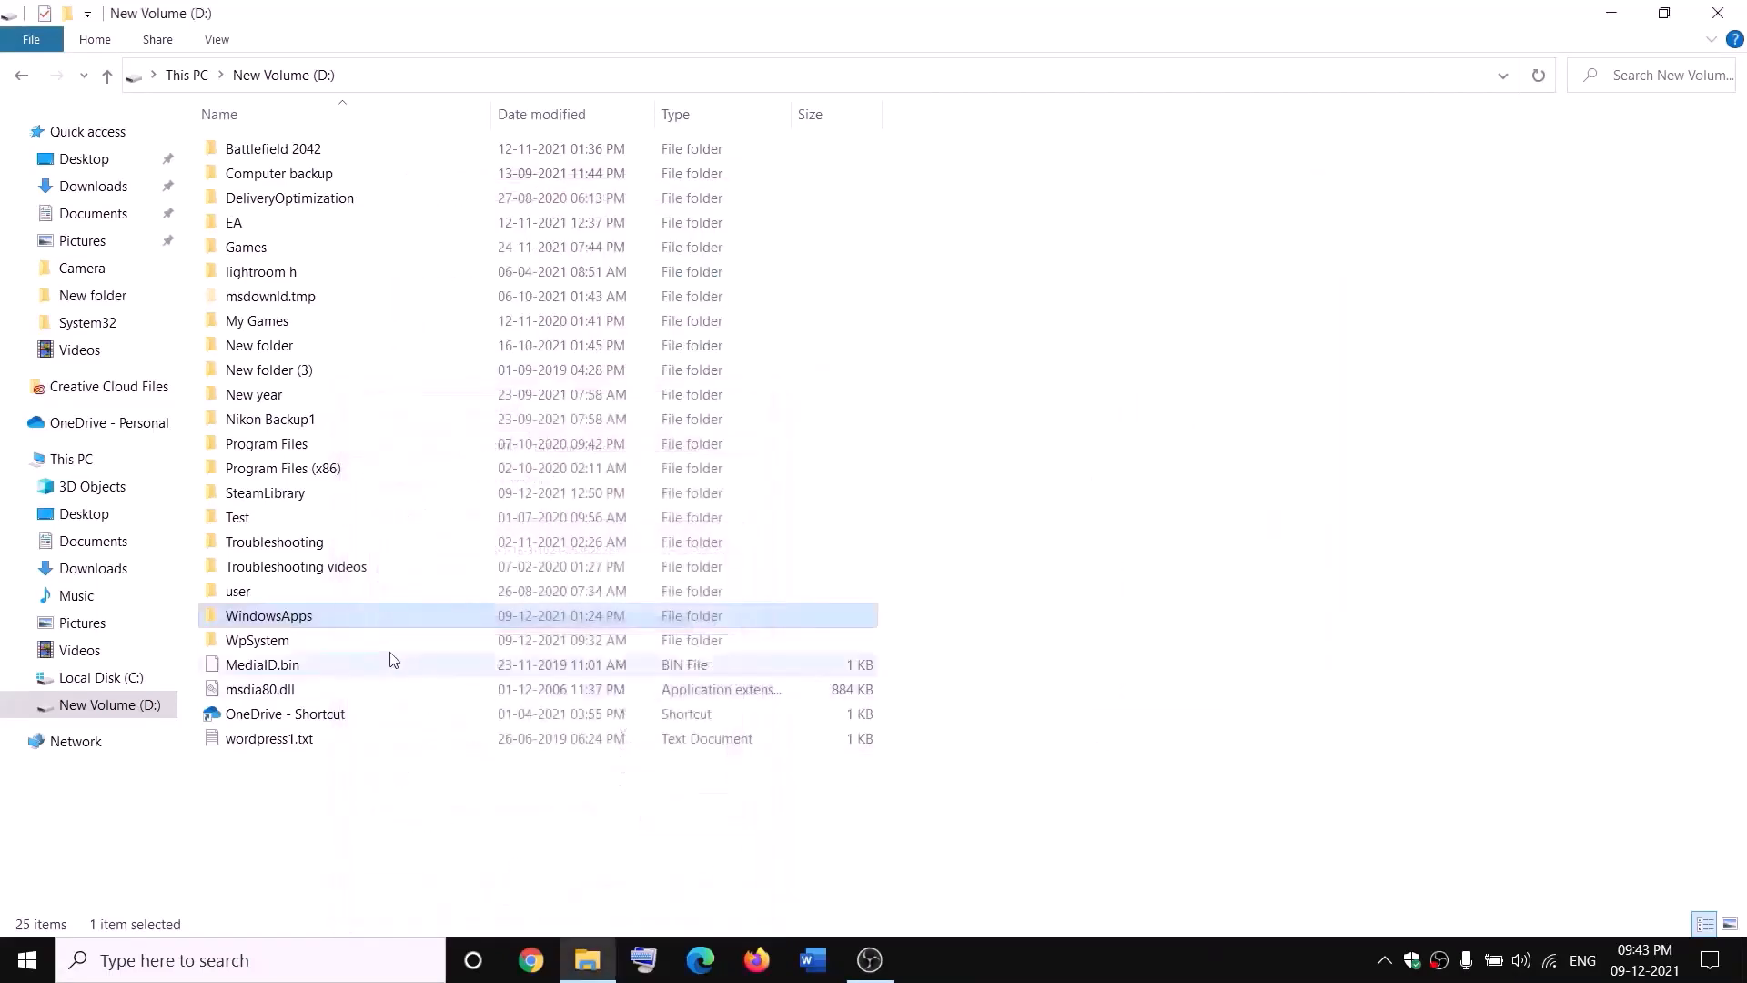
- Reopen the WindowsApps folder's properties and bring up its advanced security settings again
right_click(332, 624)
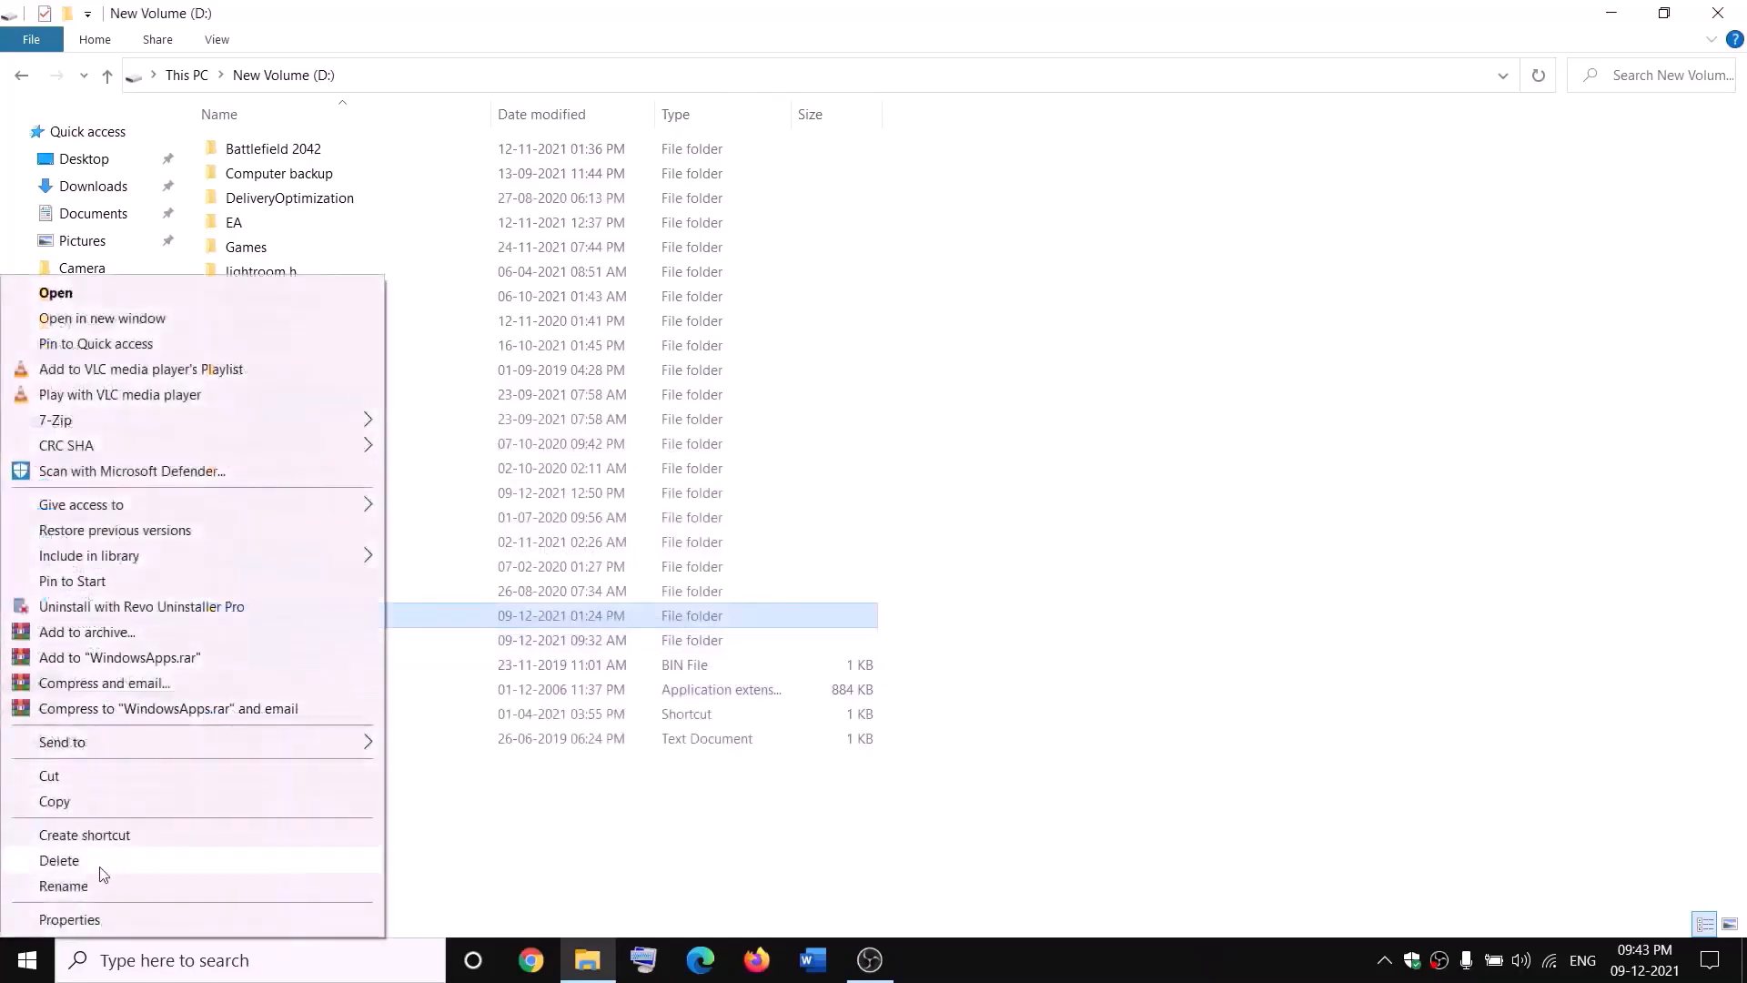
click(65, 921)
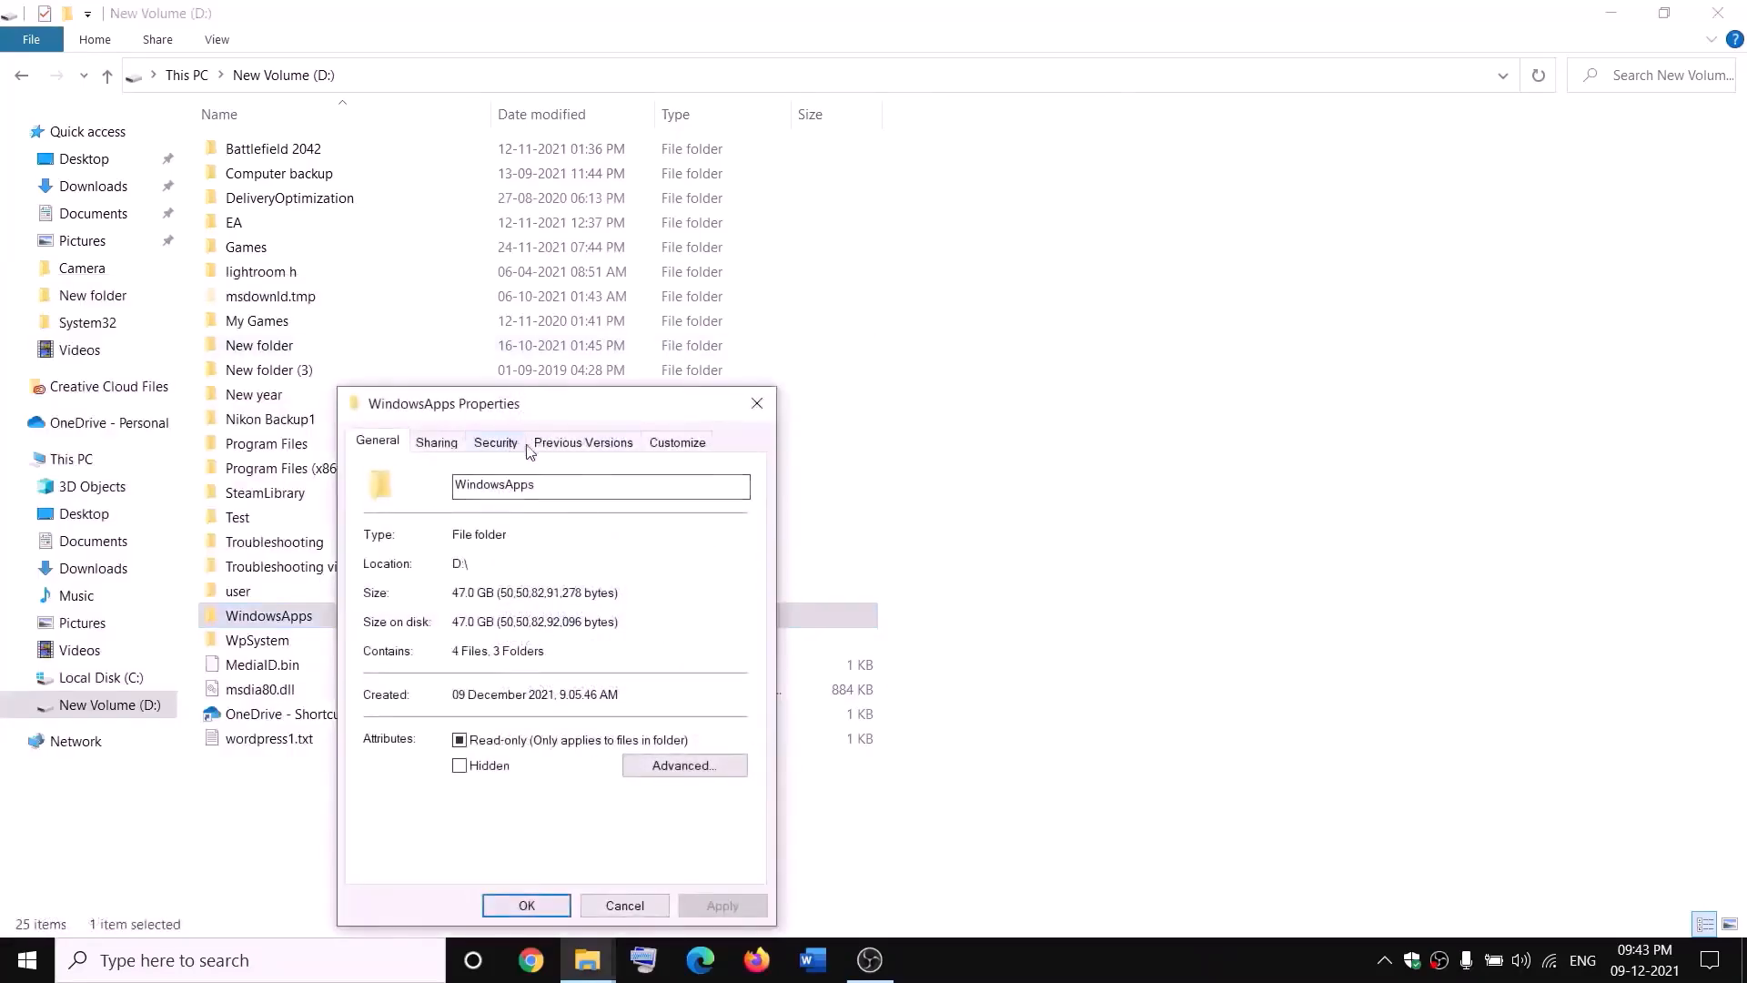
click(495, 443)
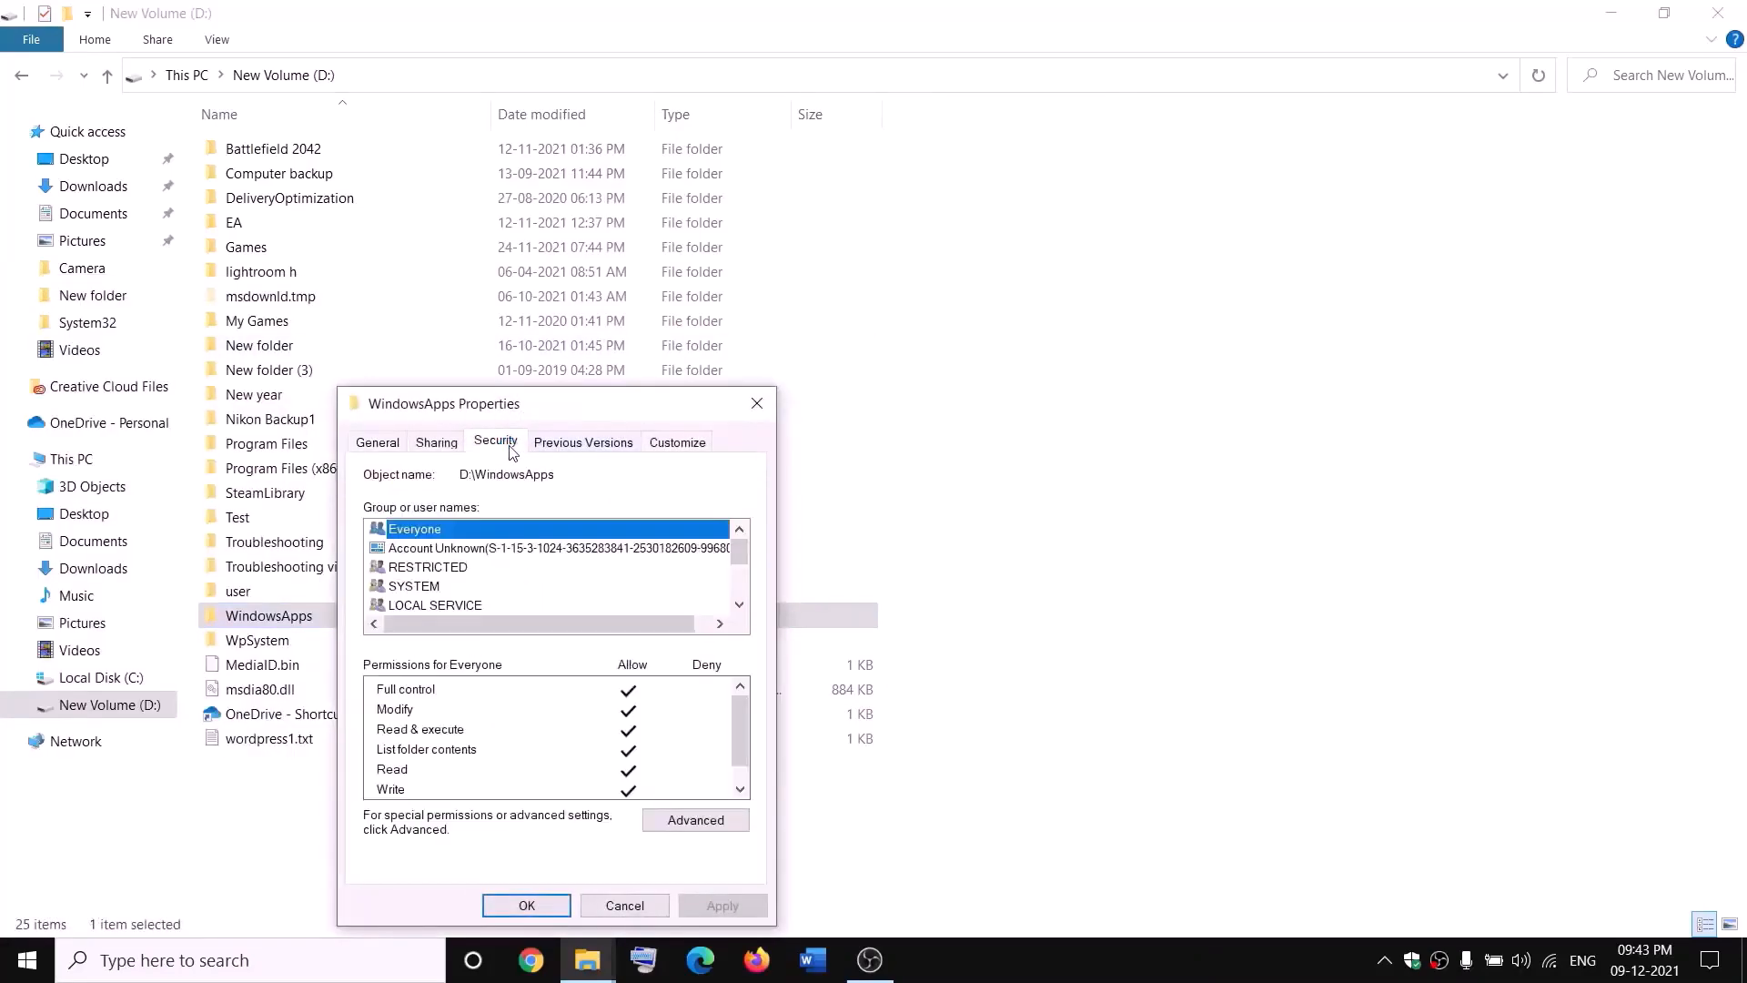
click(719, 820)
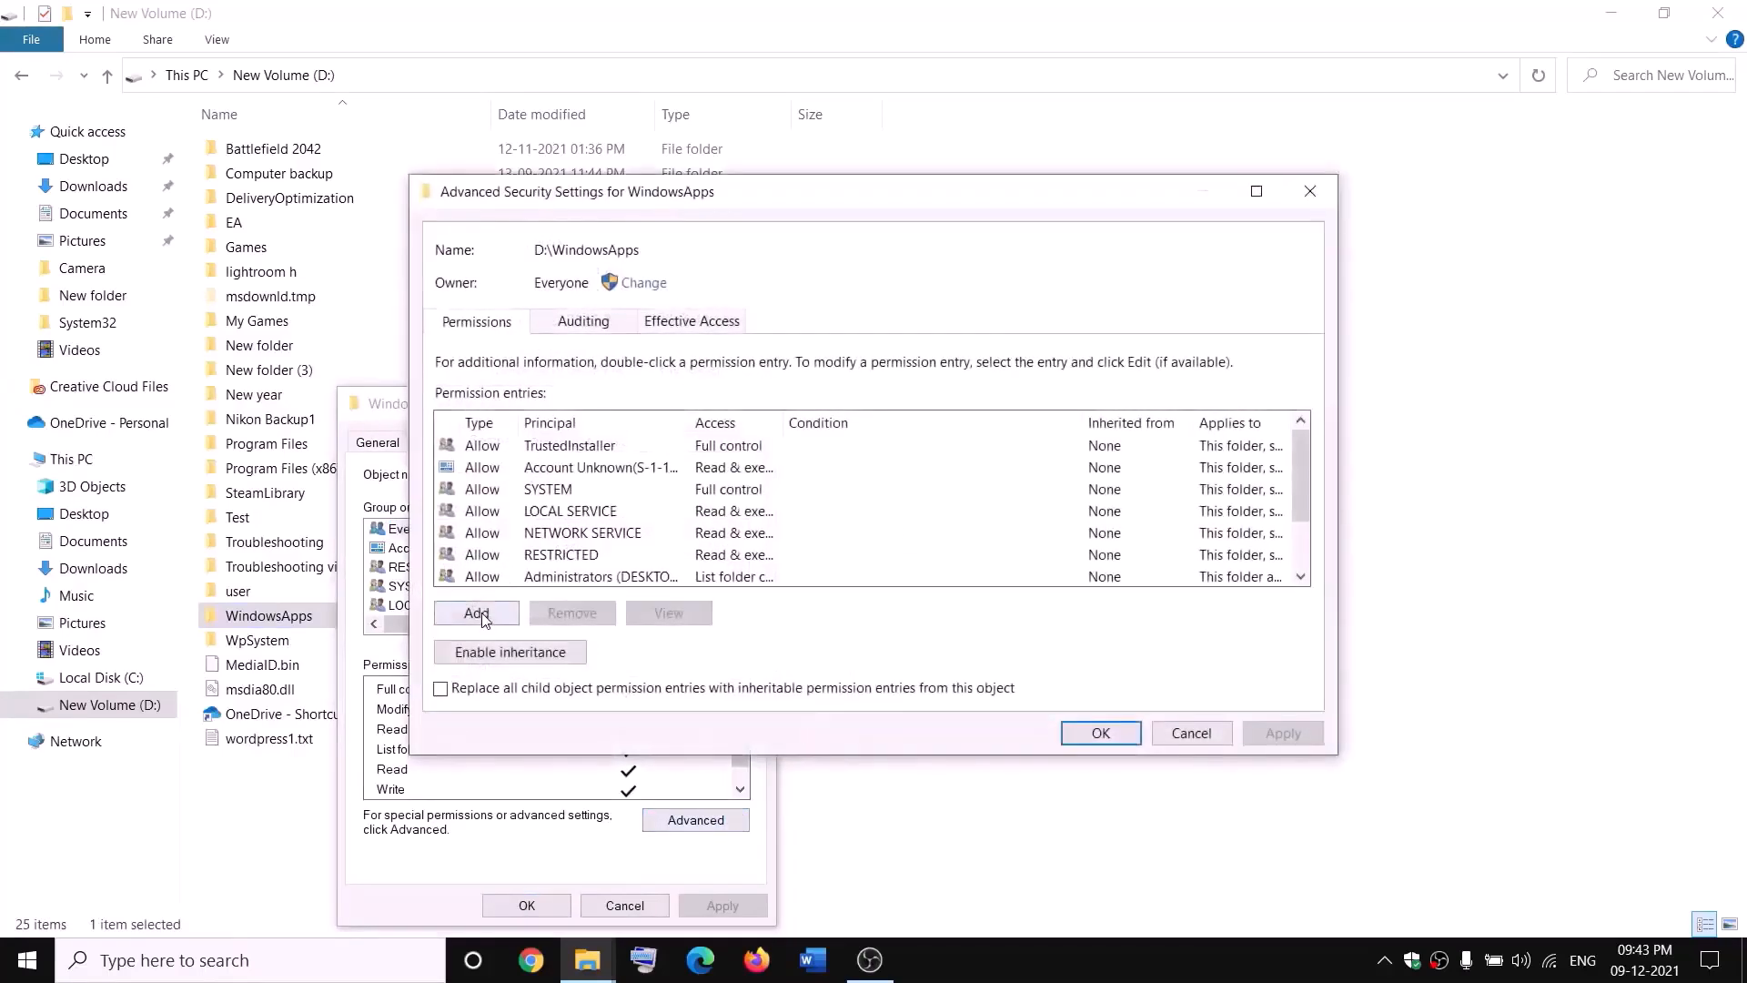
- Add a permission entry for WindowsApps with Everyone as the principal
click(477, 614)
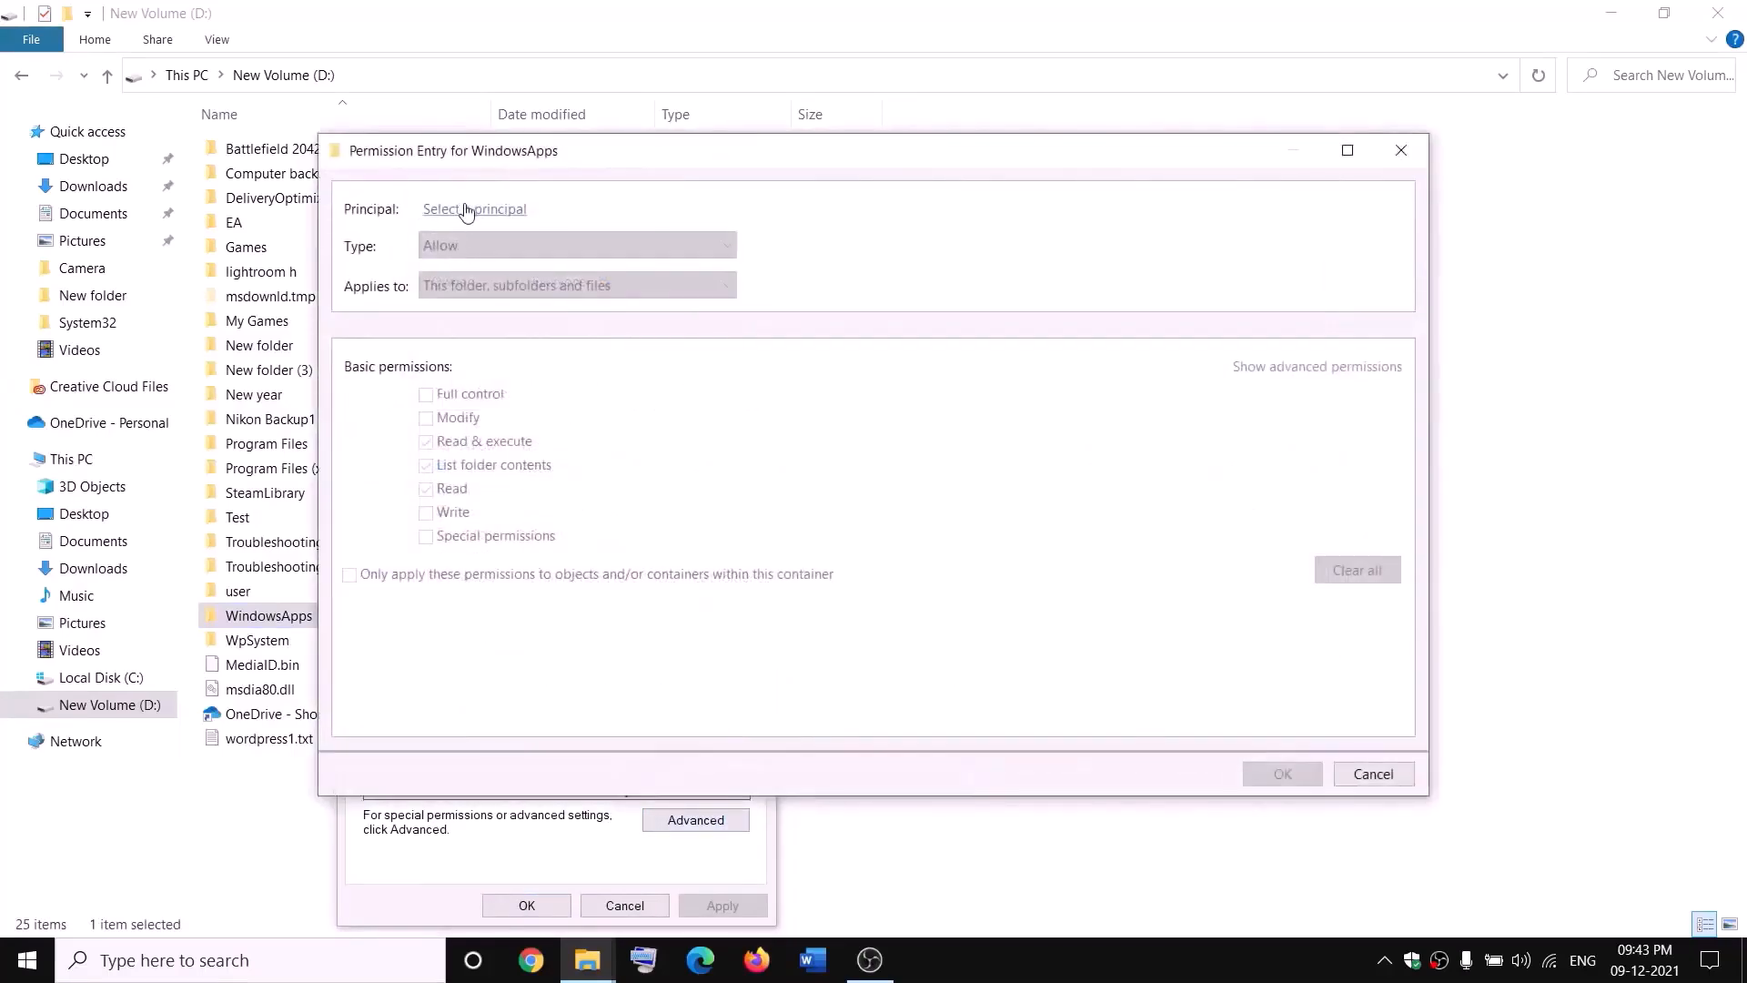
click(466, 210)
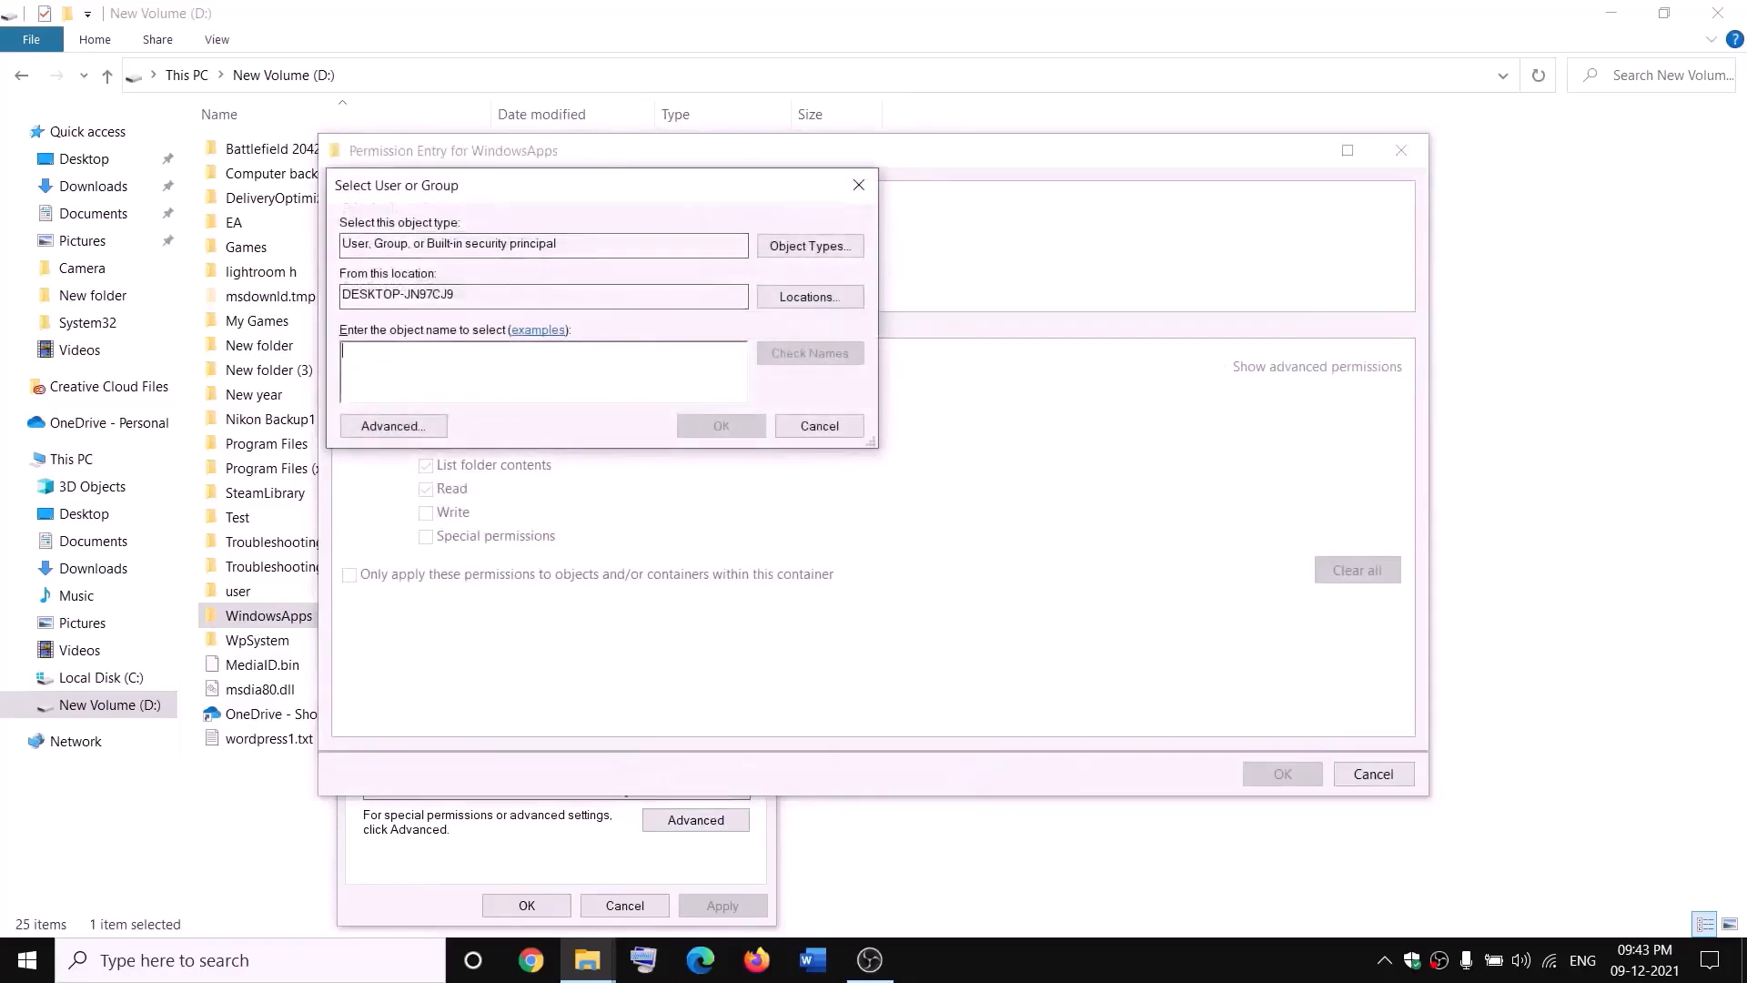
text(eve)
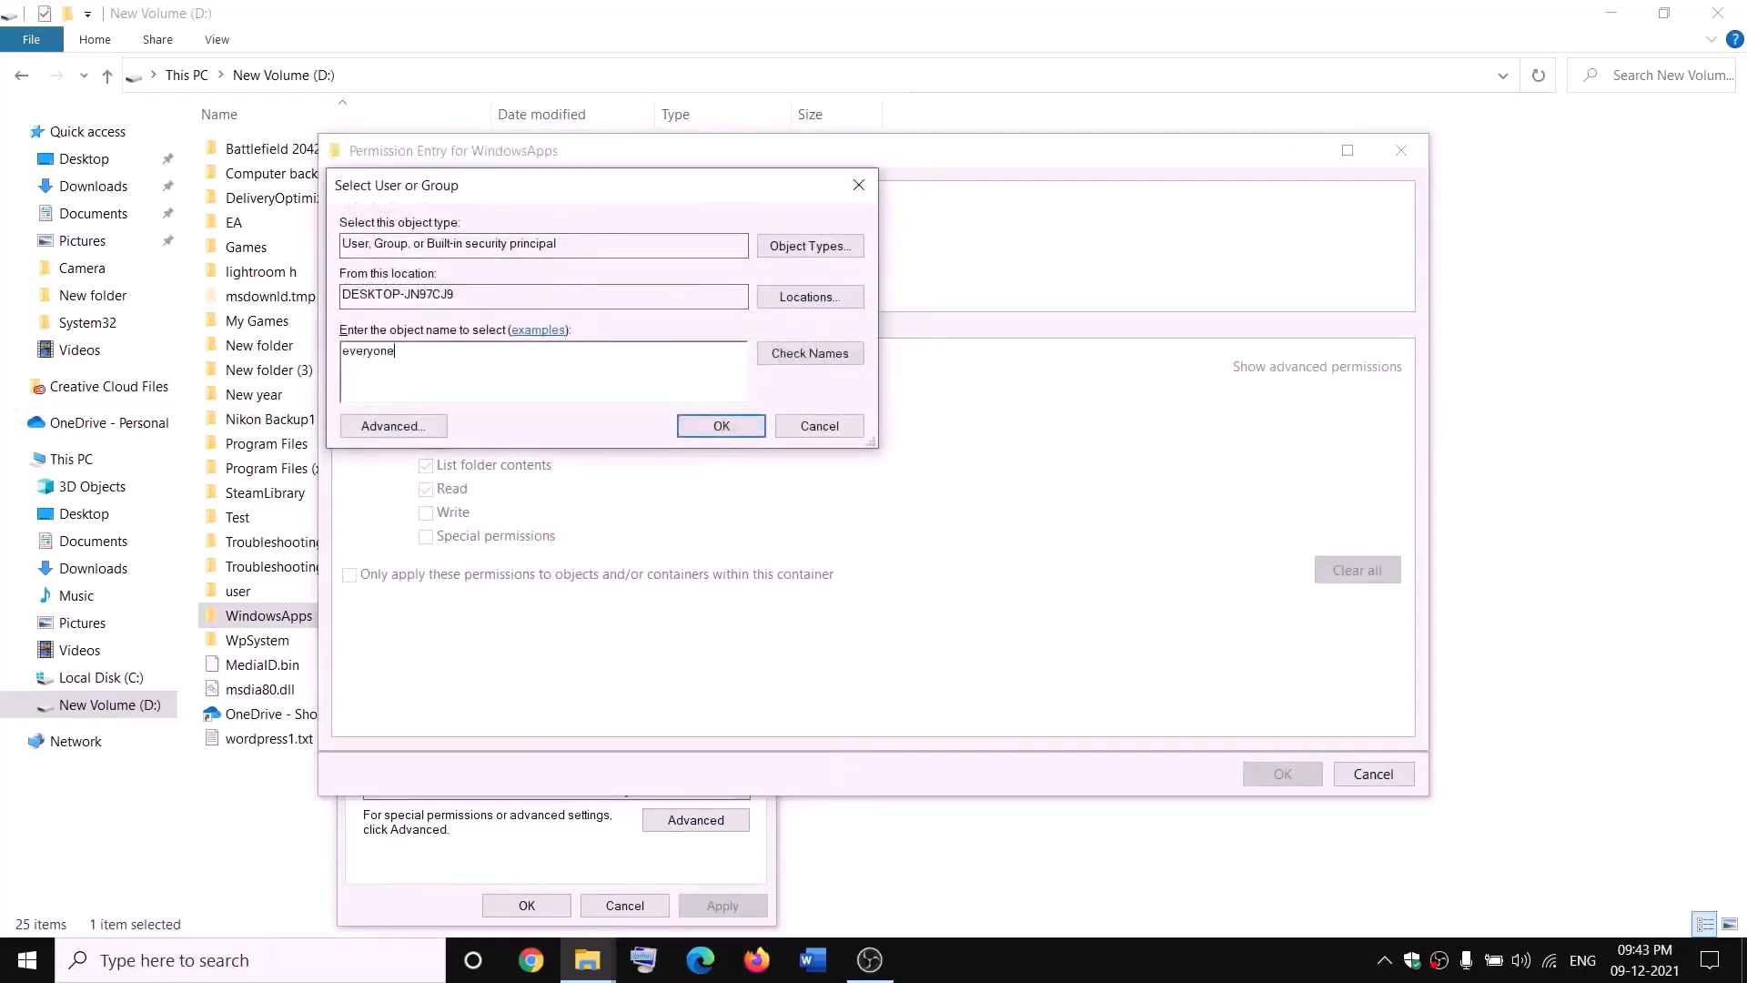
text(ryone)
click(837, 353)
click(722, 426)
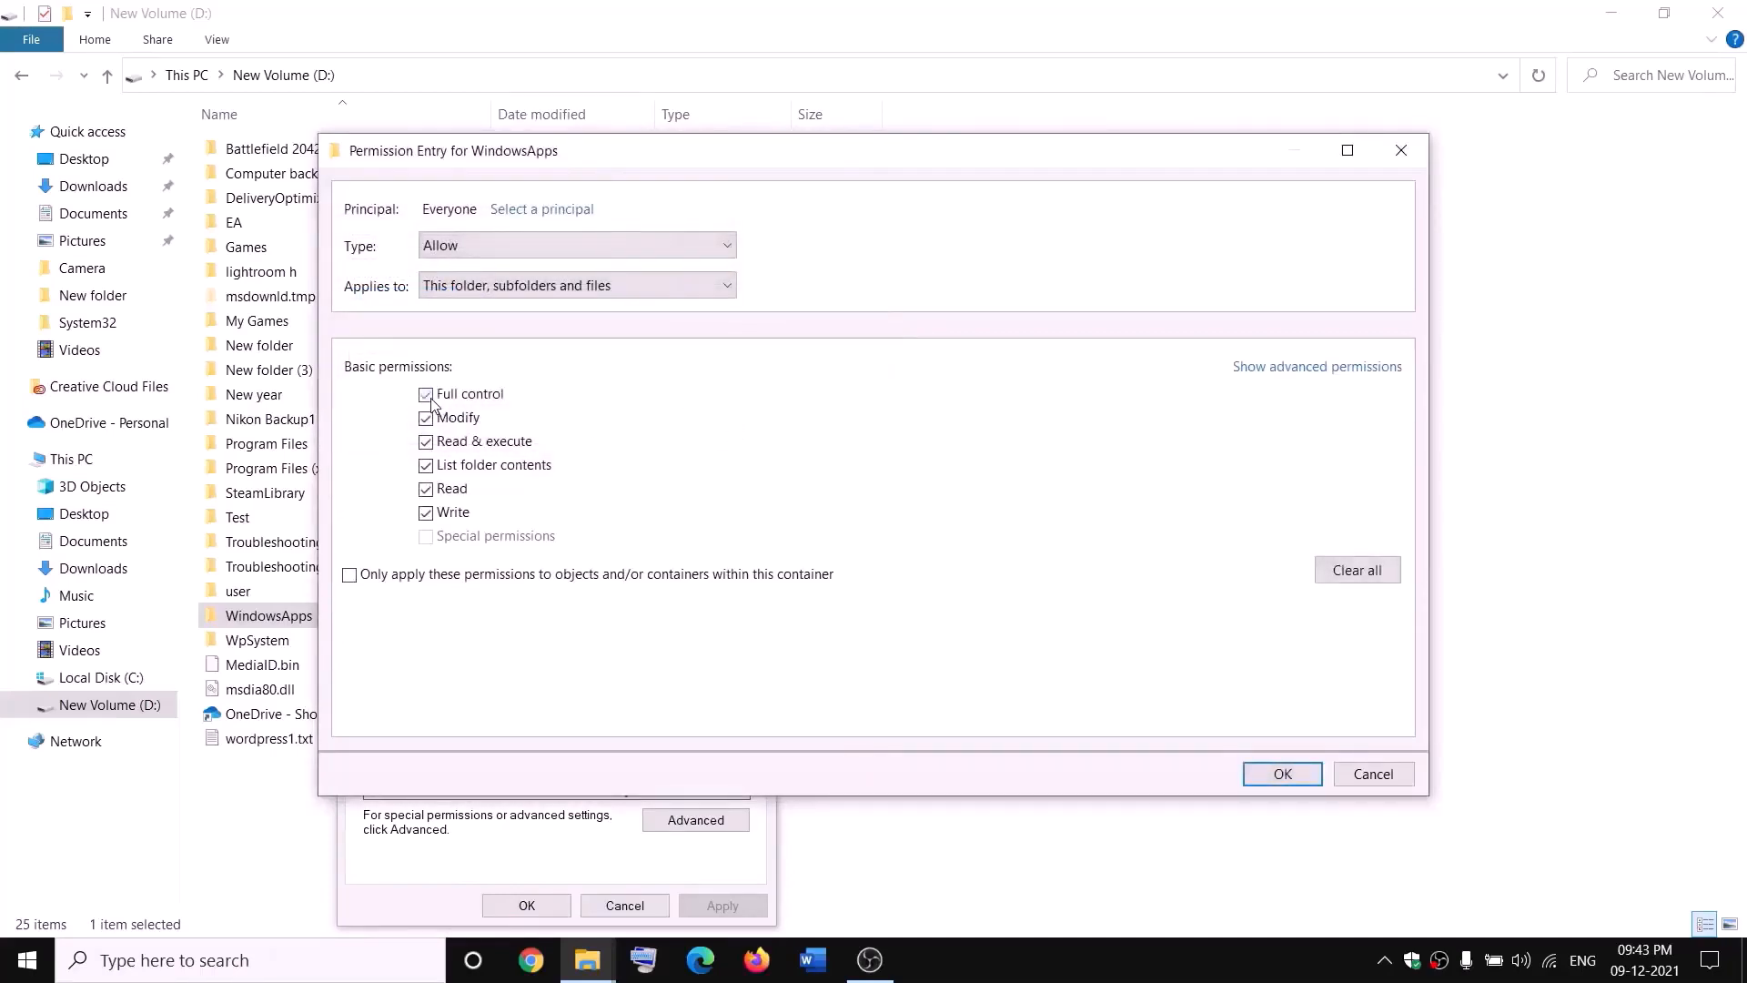
- Grant Everyone full control in the new permission entry and confirm all the WindowsApps security dialogs
click(1283, 773)
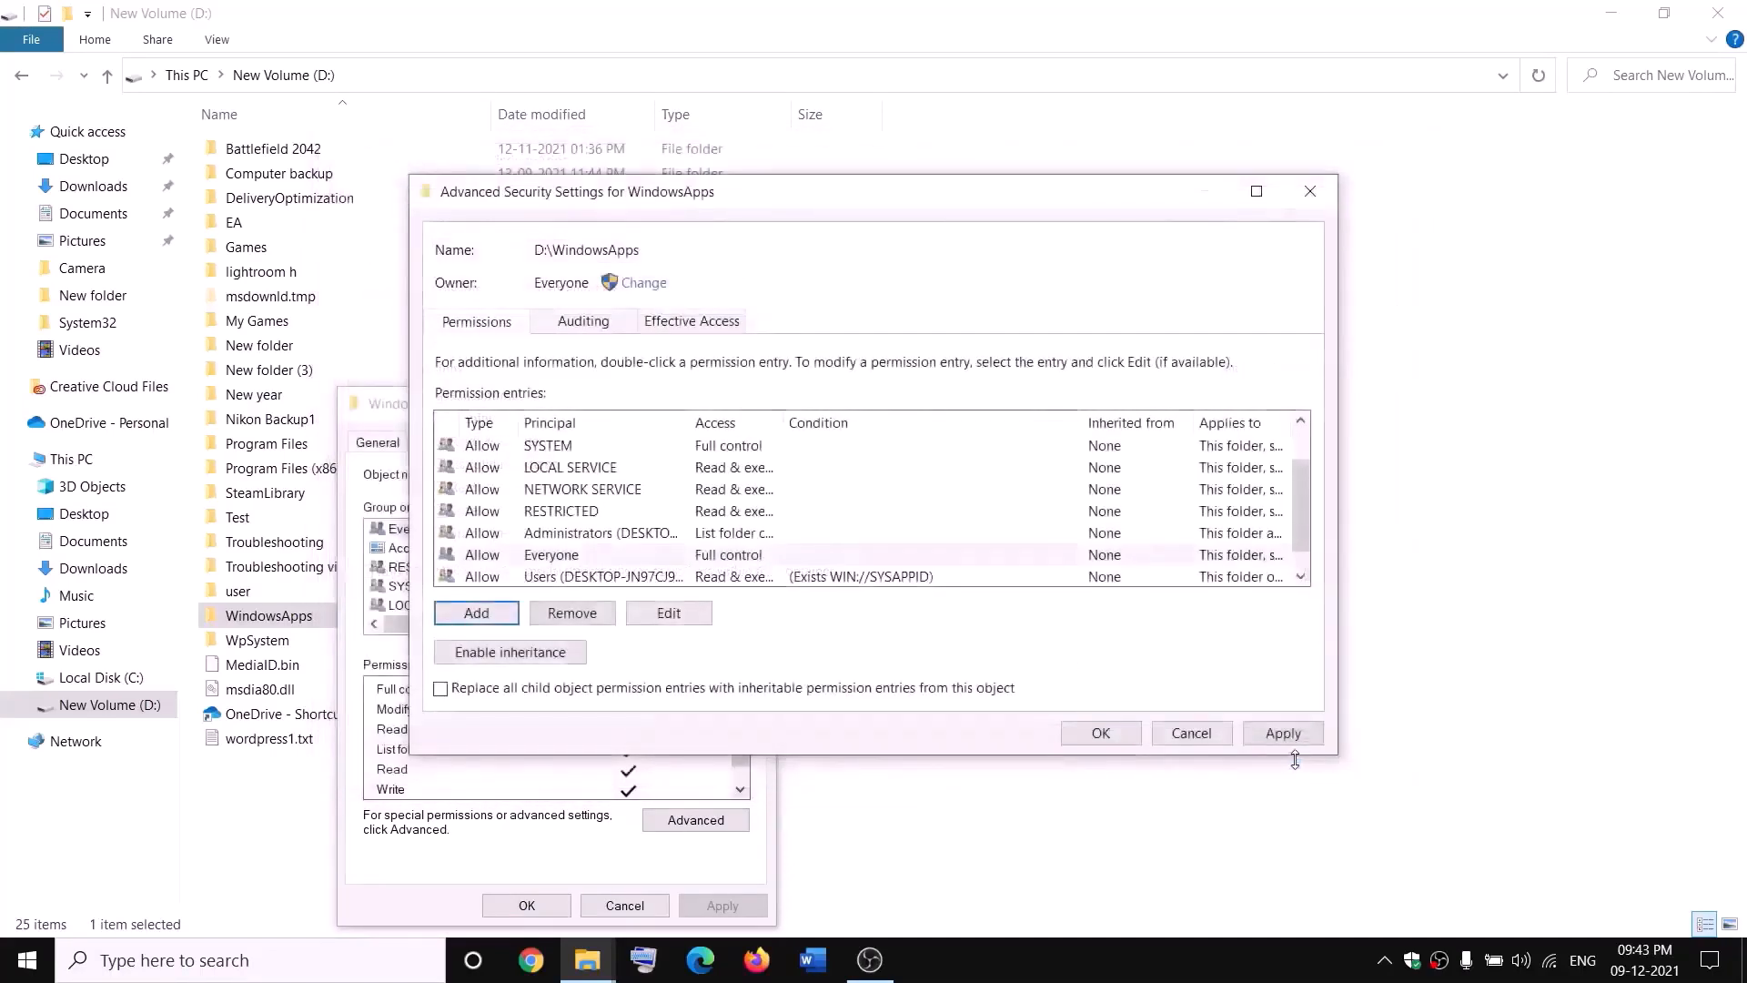
click(1281, 737)
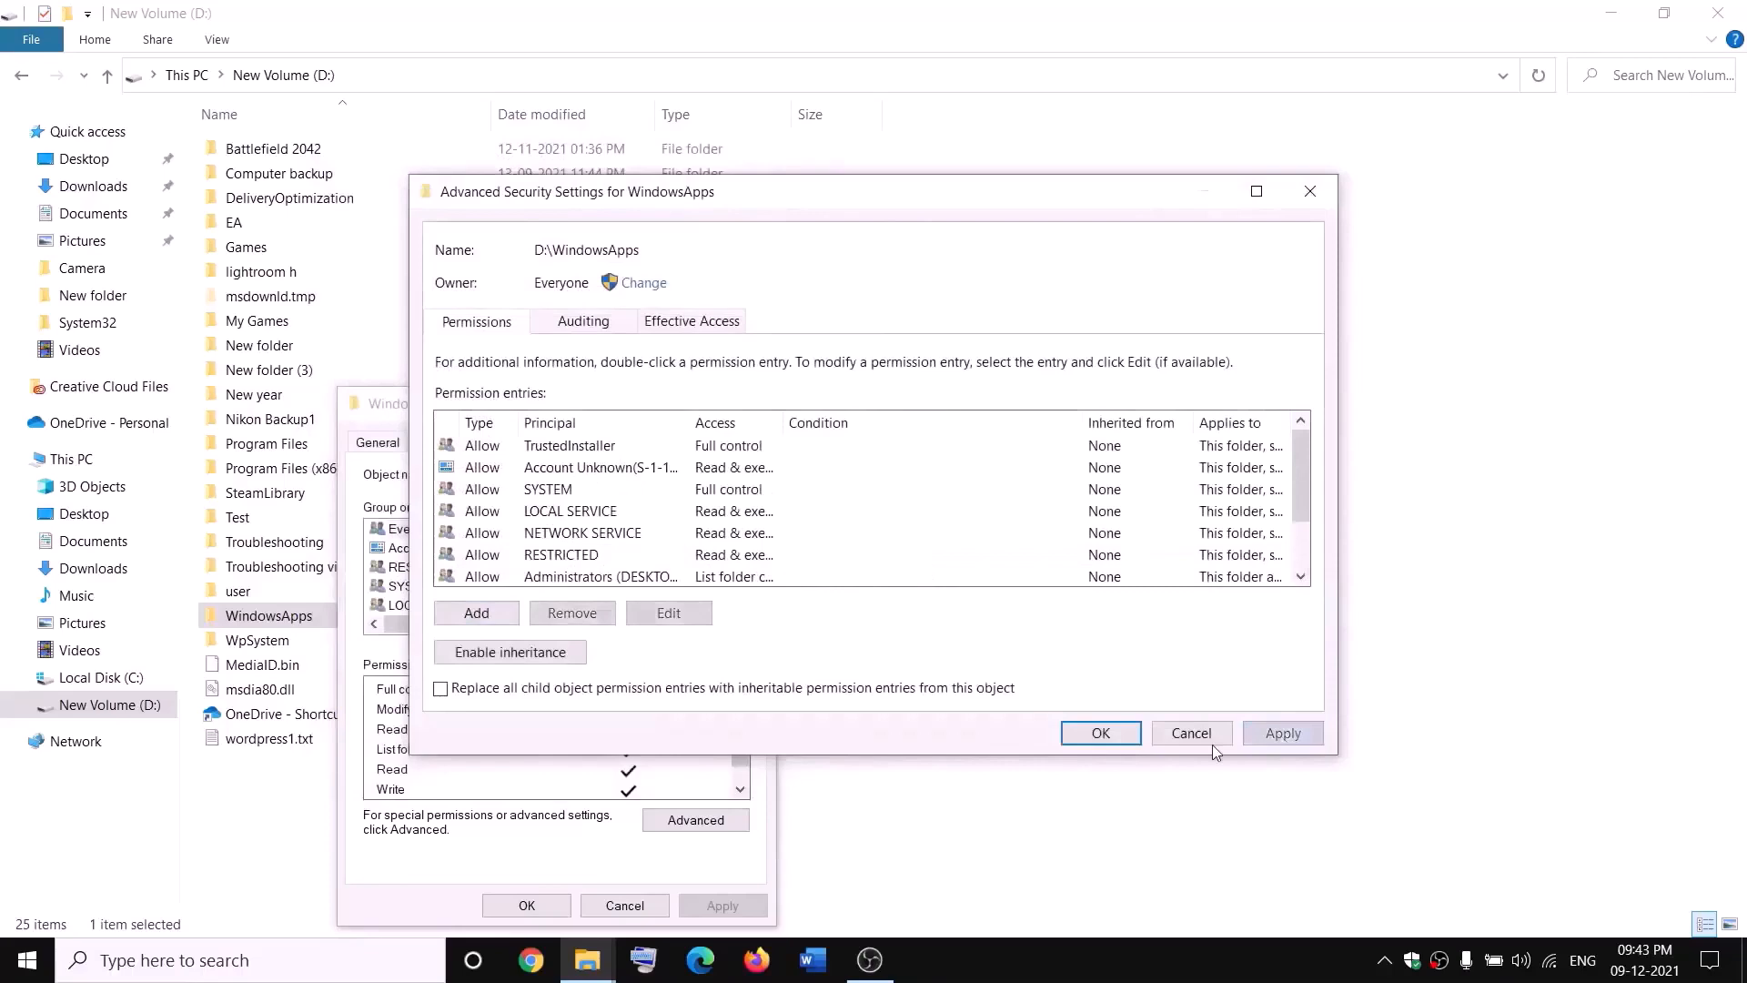
click(1092, 737)
click(526, 905)
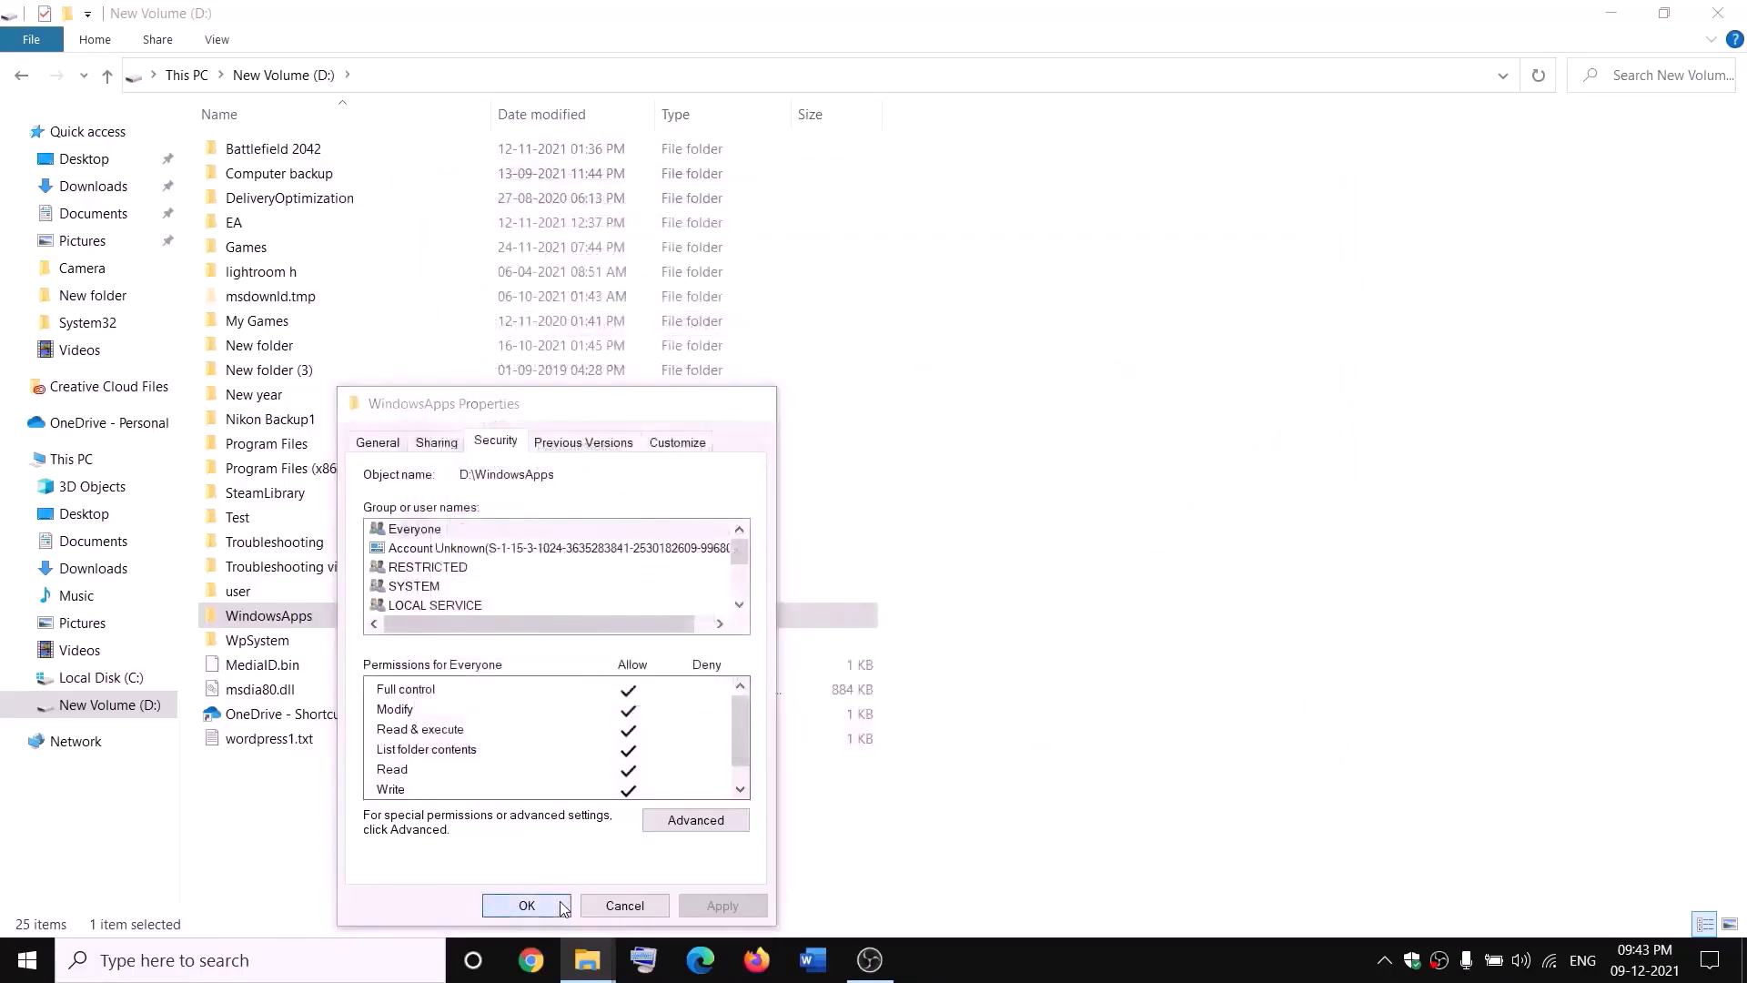
- Rename the WindowsApps folder on the D: drive as WindowsApps.old
right_click(331, 626)
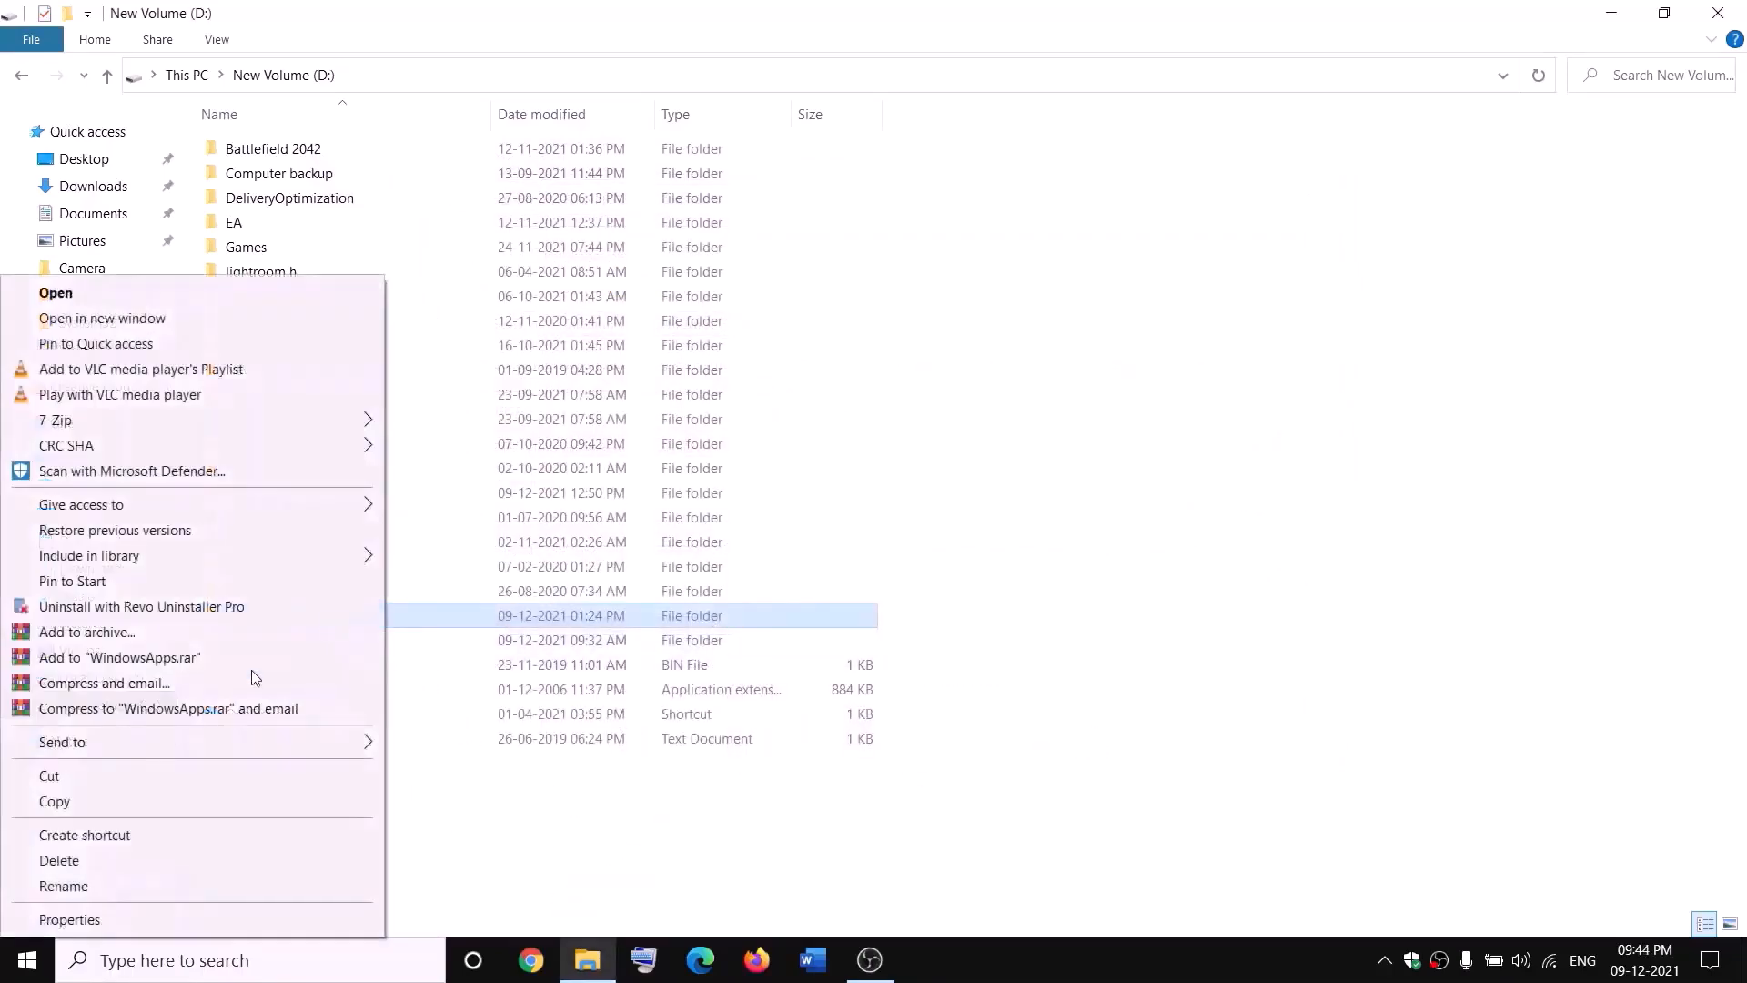
click(55, 887)
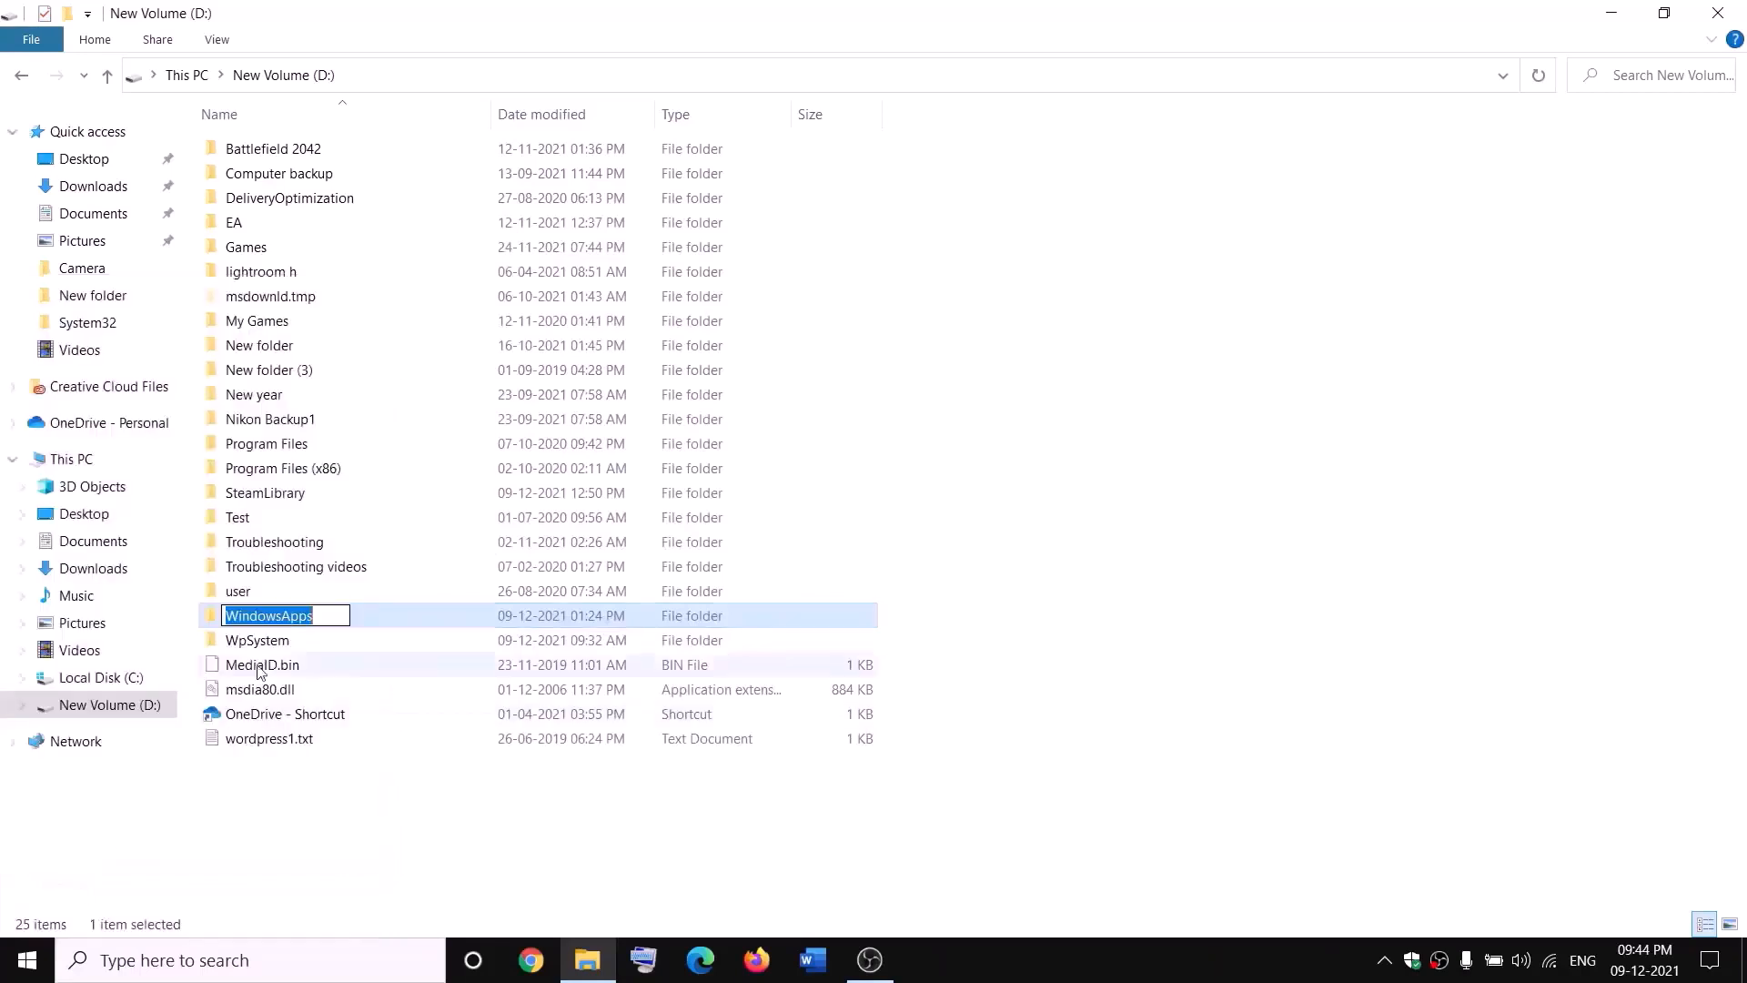
click(326, 612)
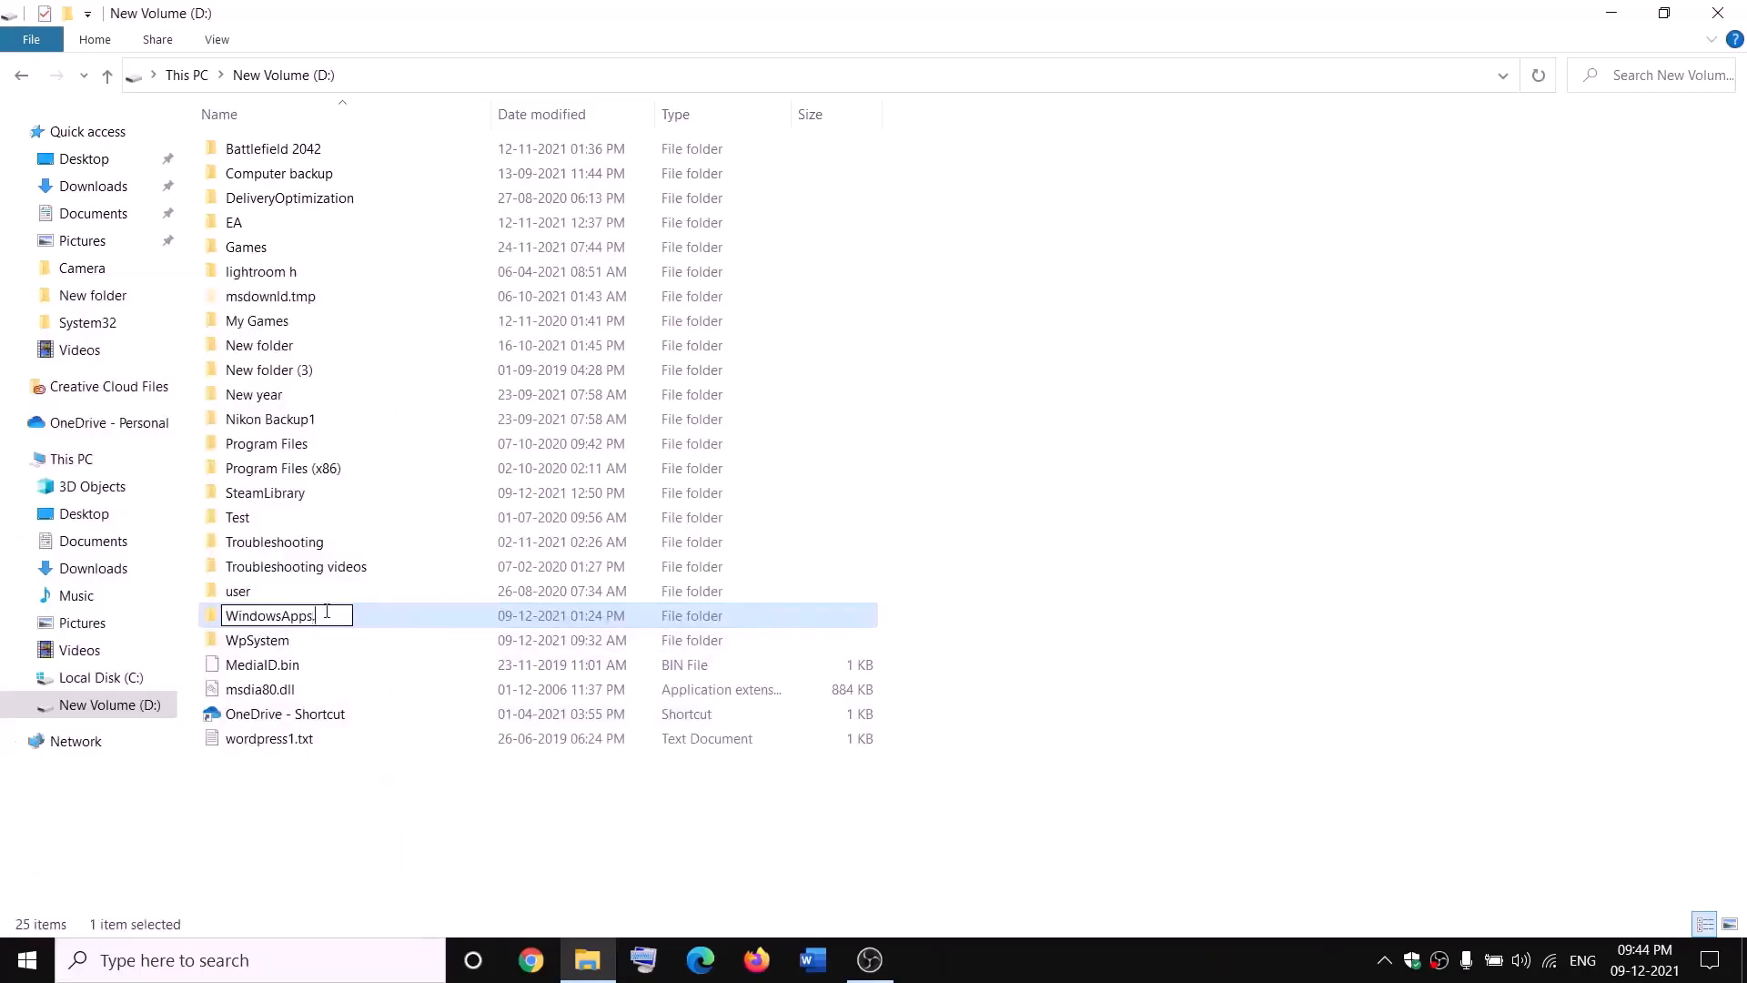
text(.old)
click(398, 793)
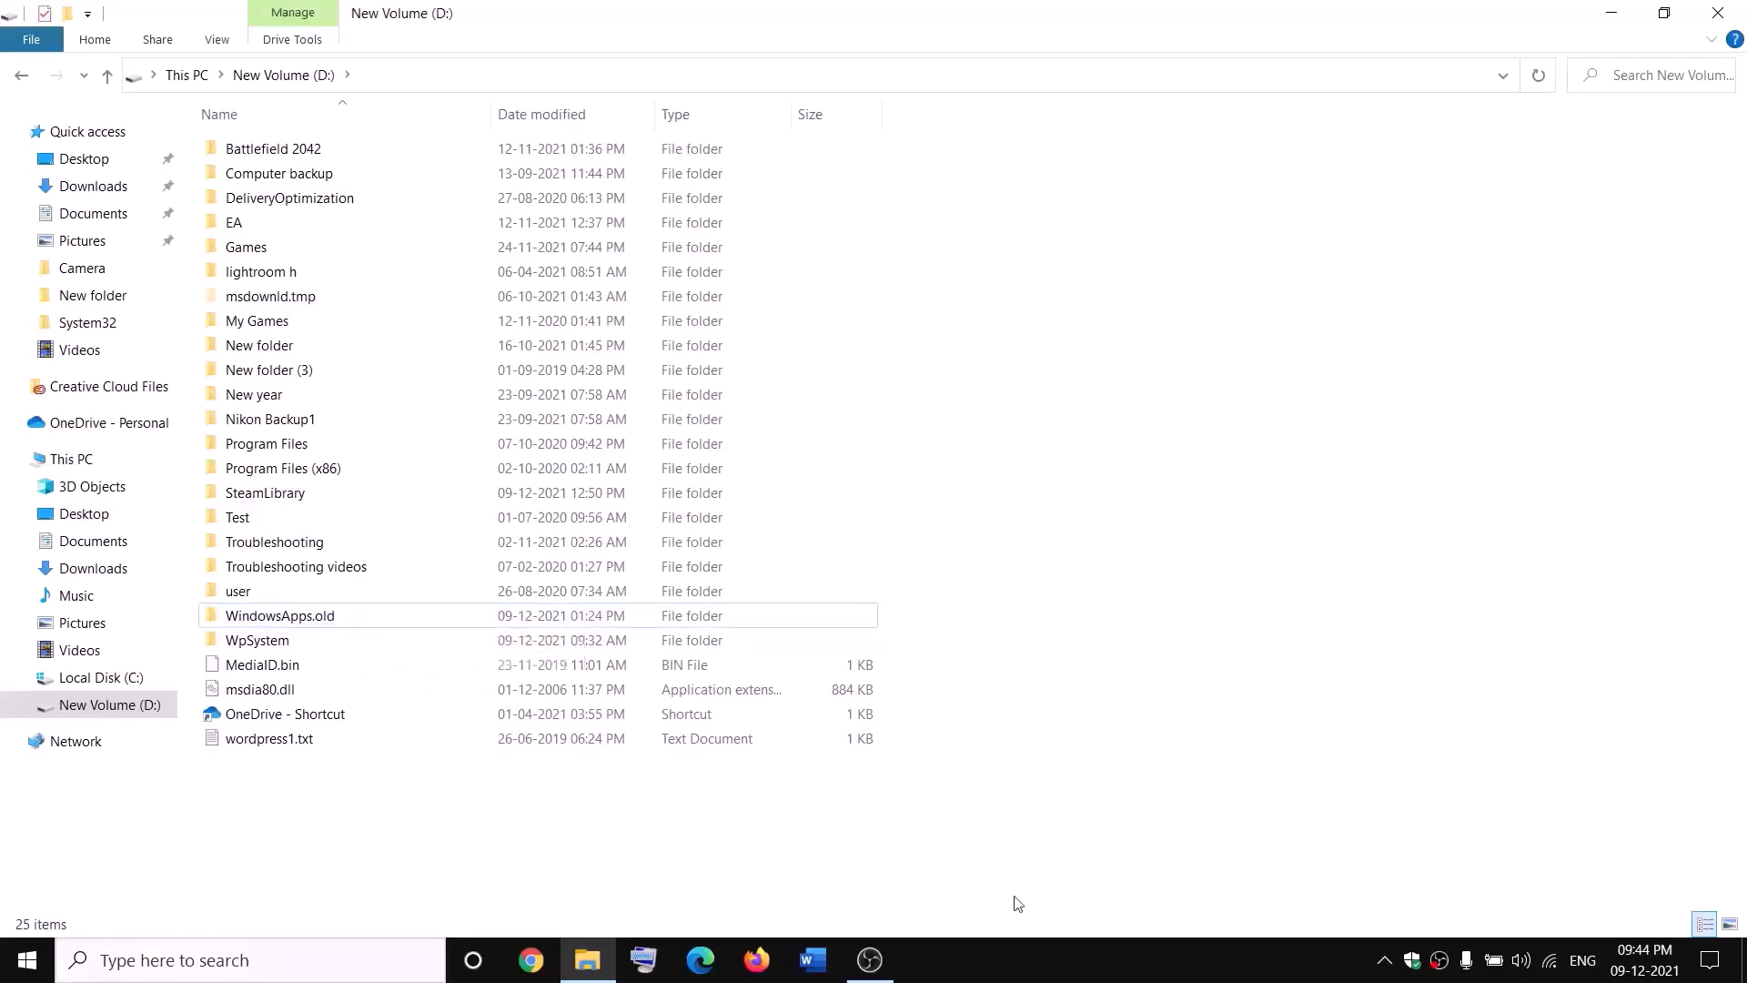
- End the Gaming Services background process in Task Manager, and close Task Manager
right_click(27, 960)
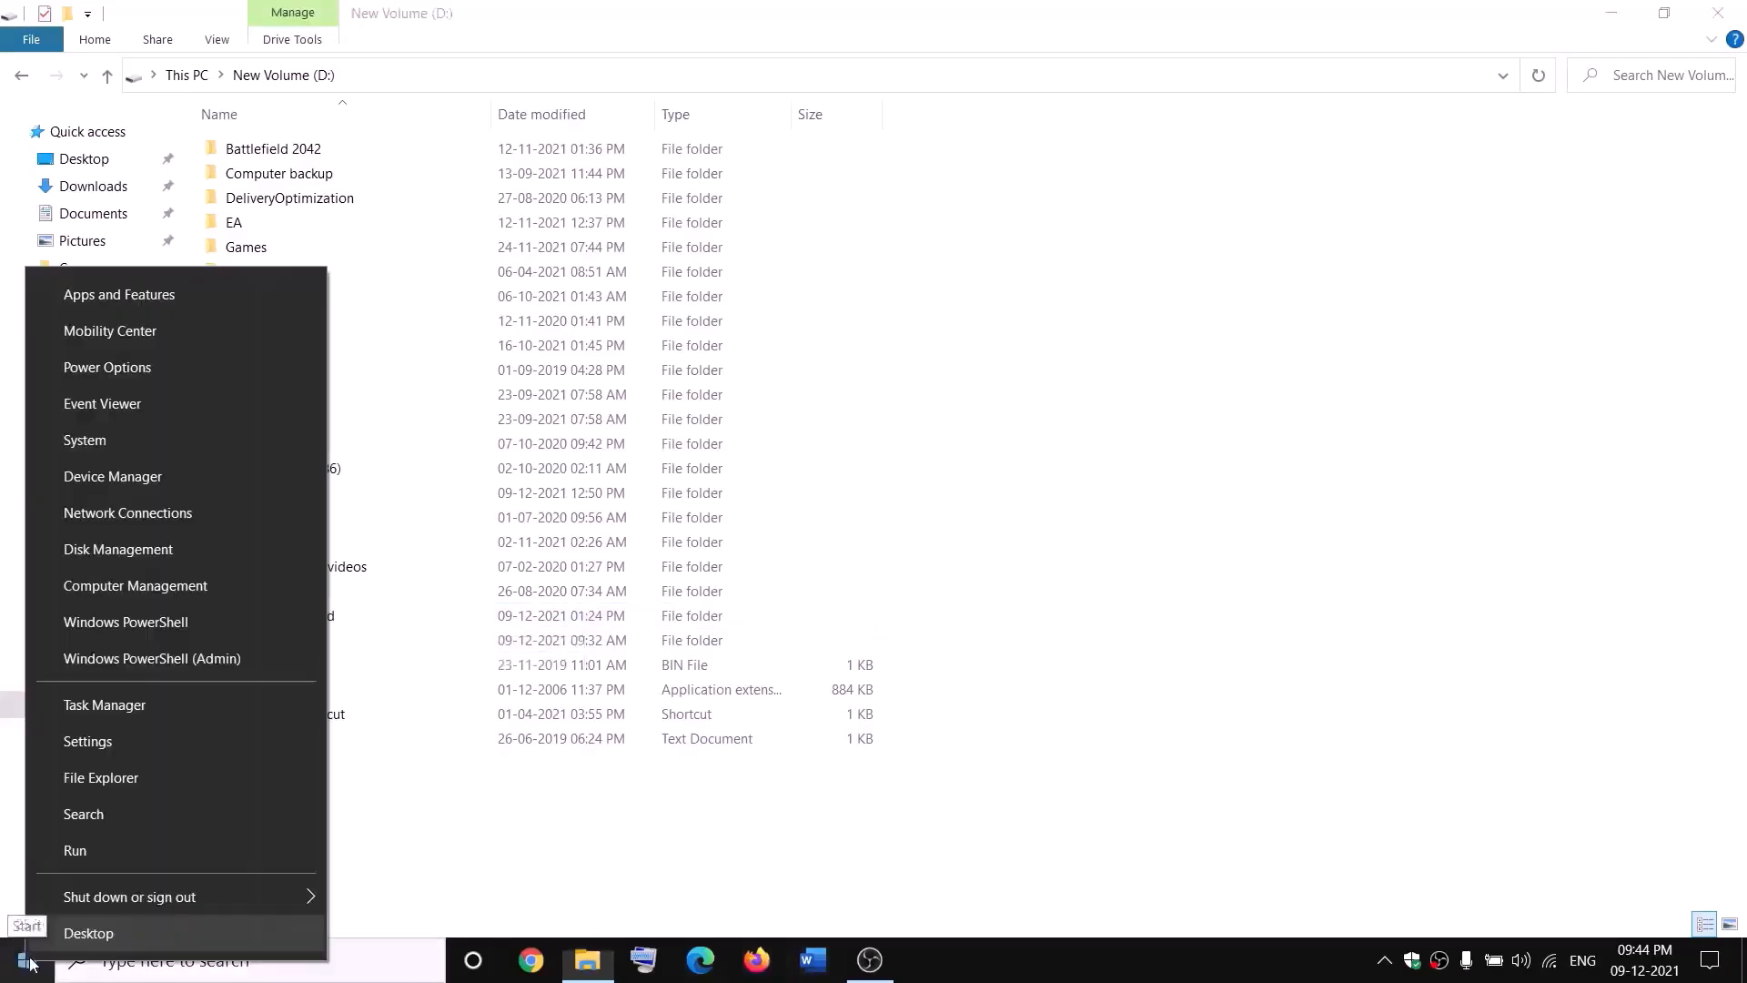
click(95, 713)
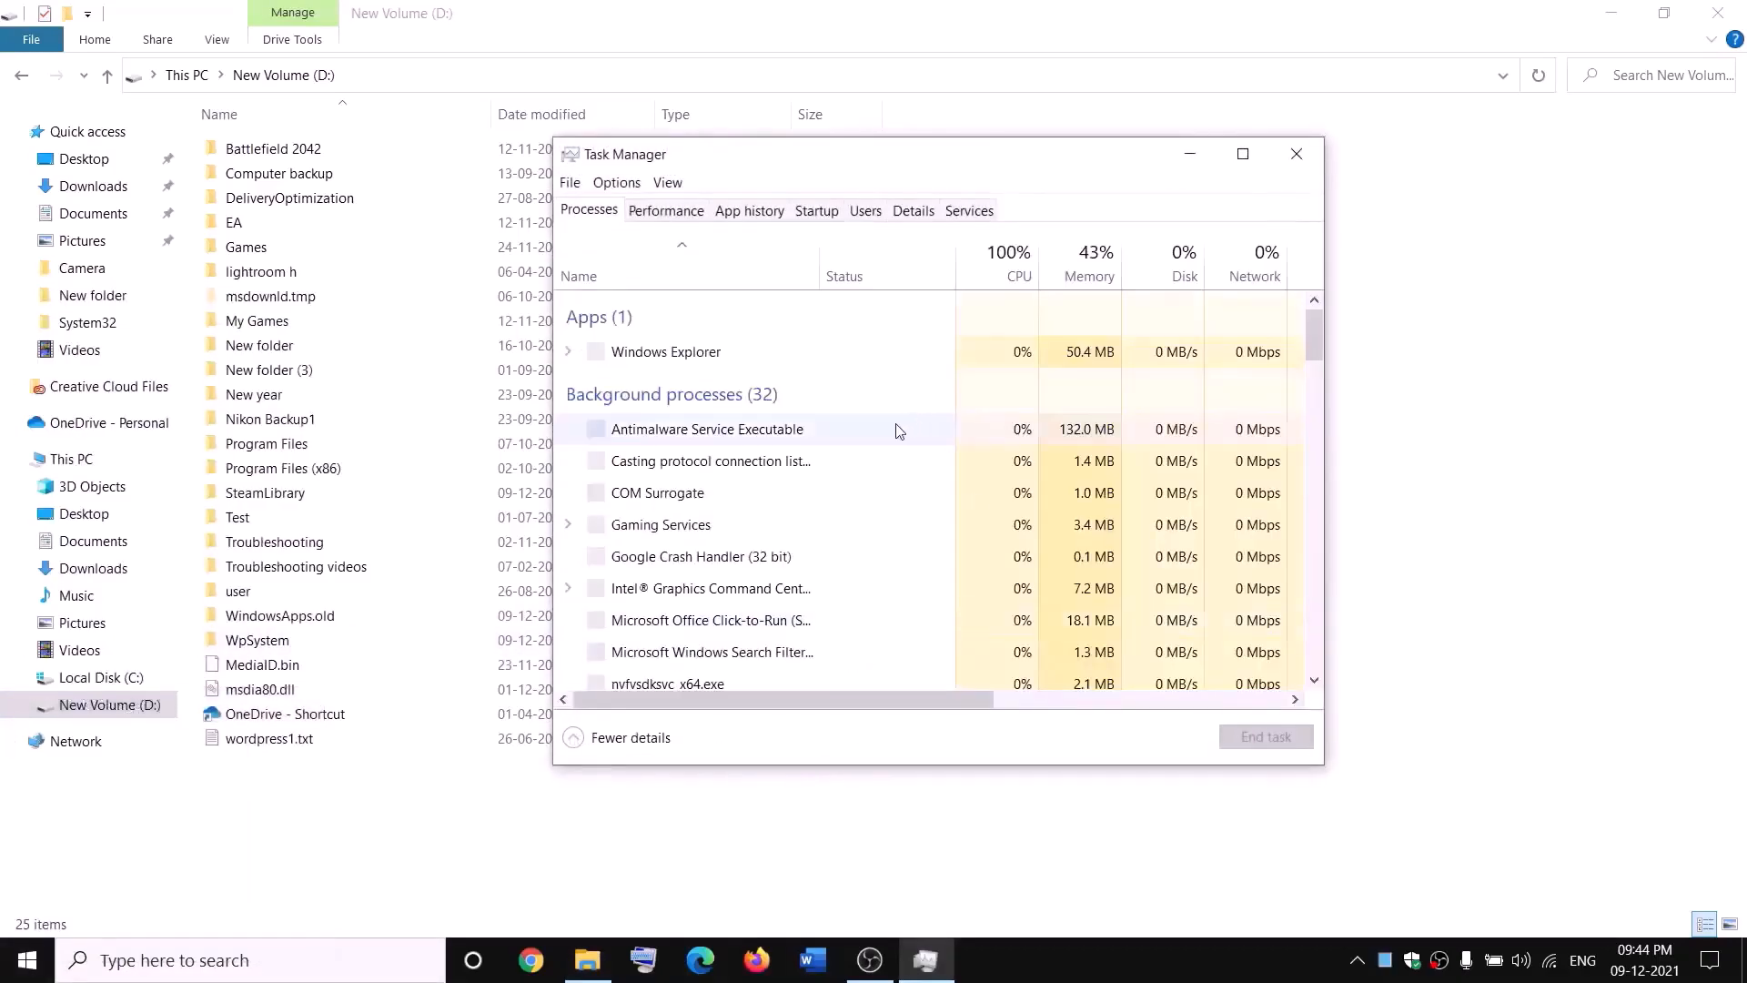
scroll(794, 514, down, 3)
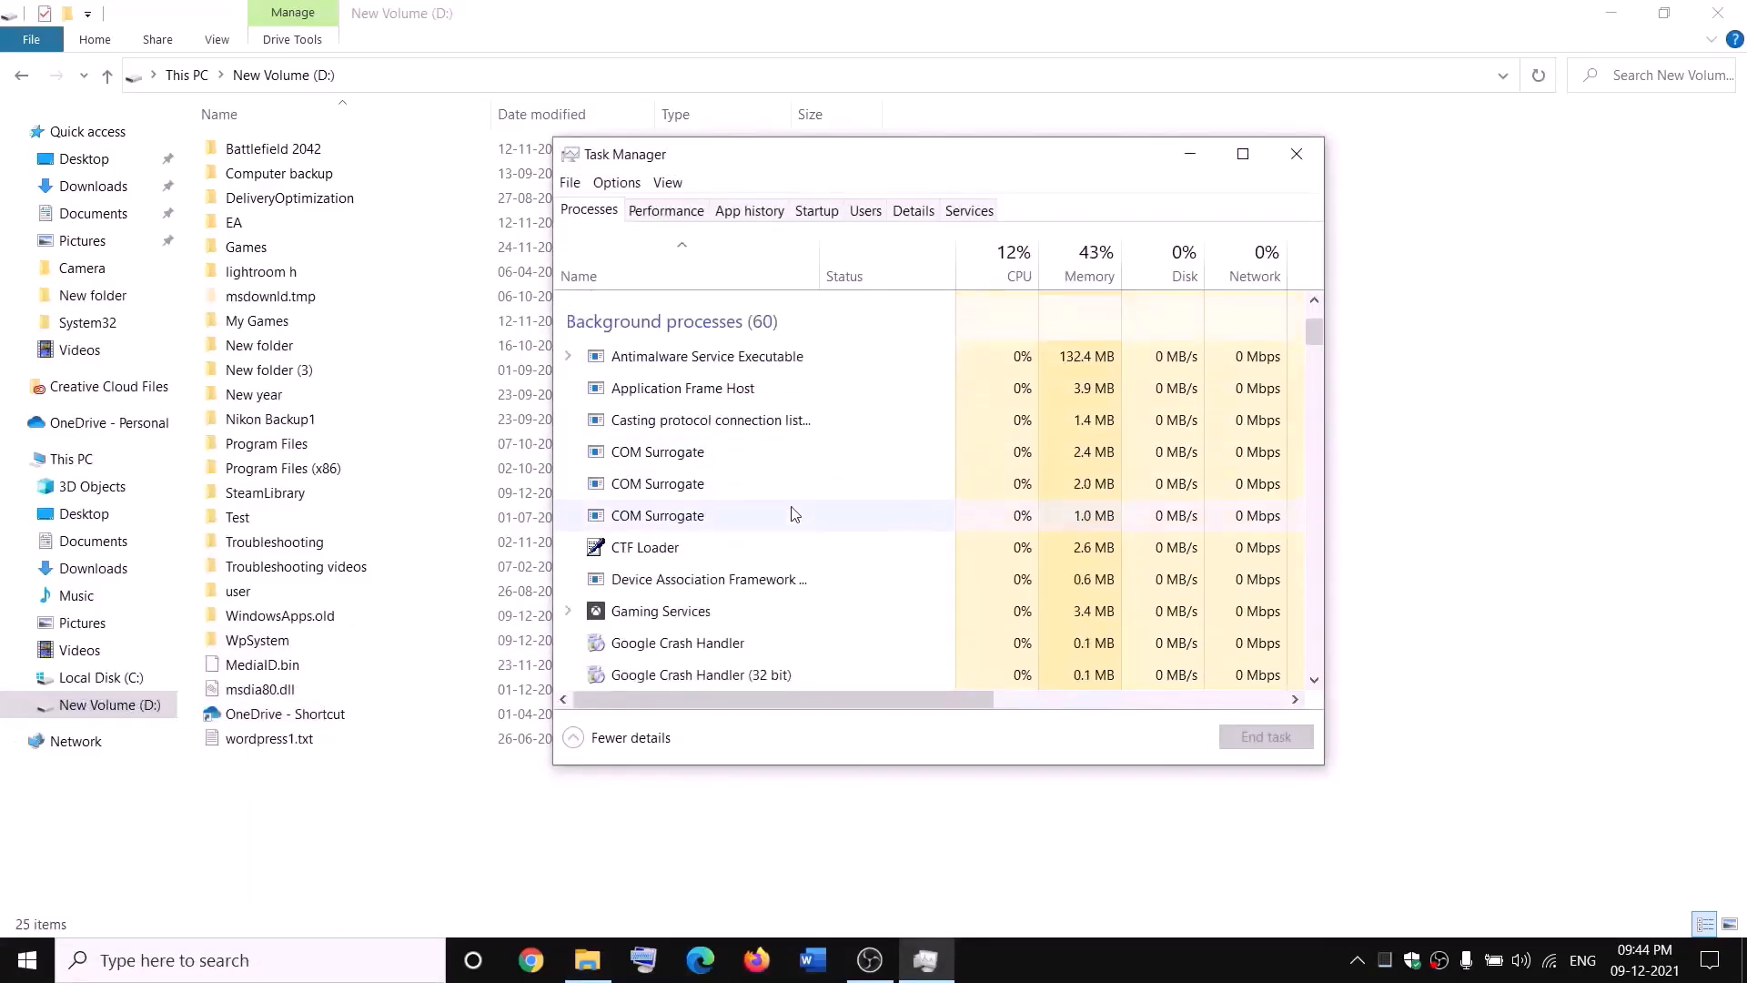
right_click(634, 617)
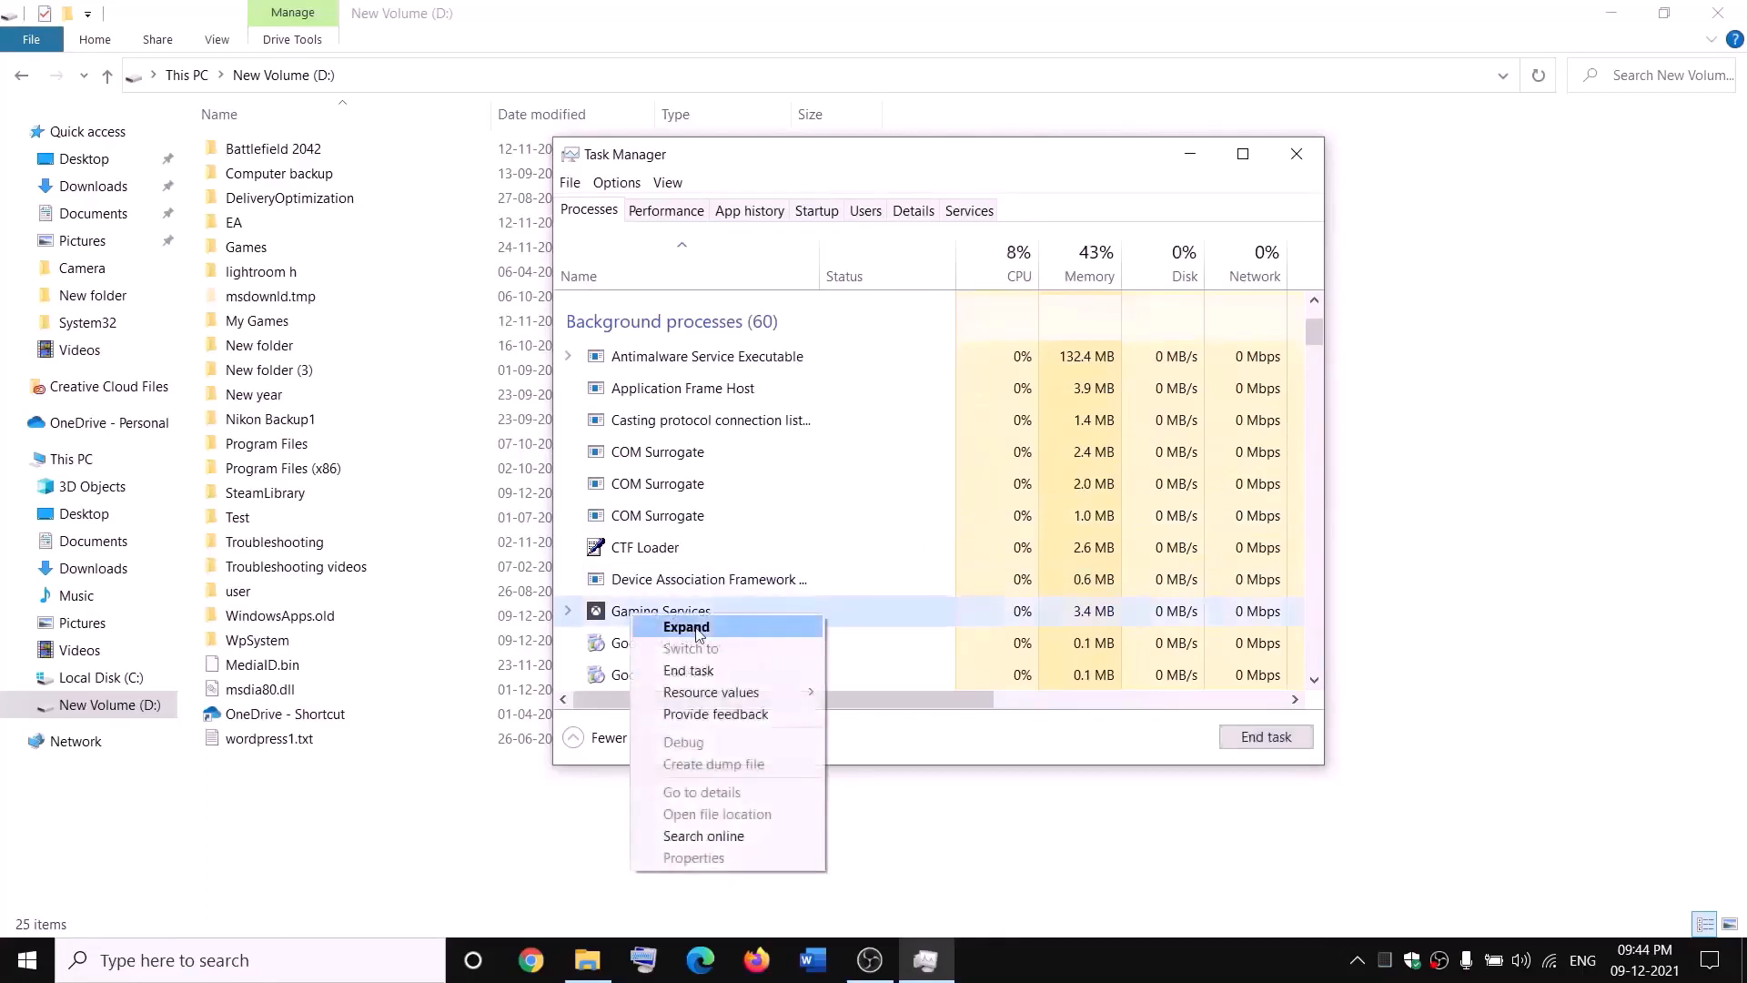
click(698, 674)
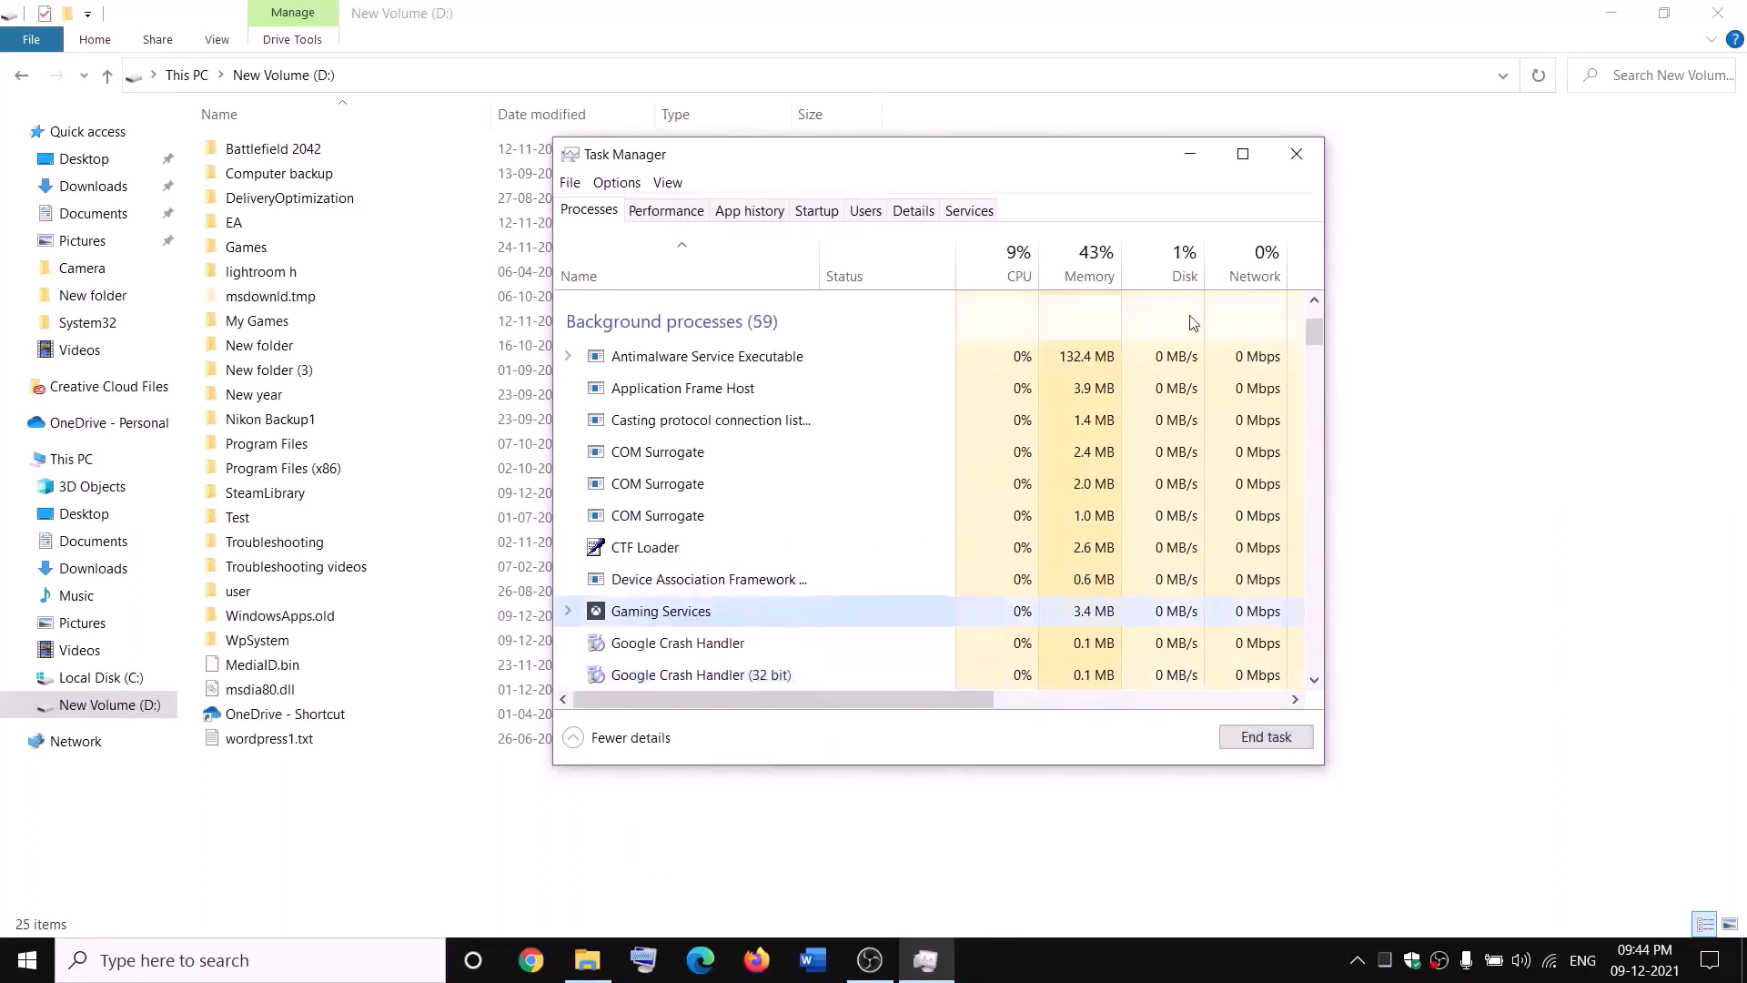
click(1313, 160)
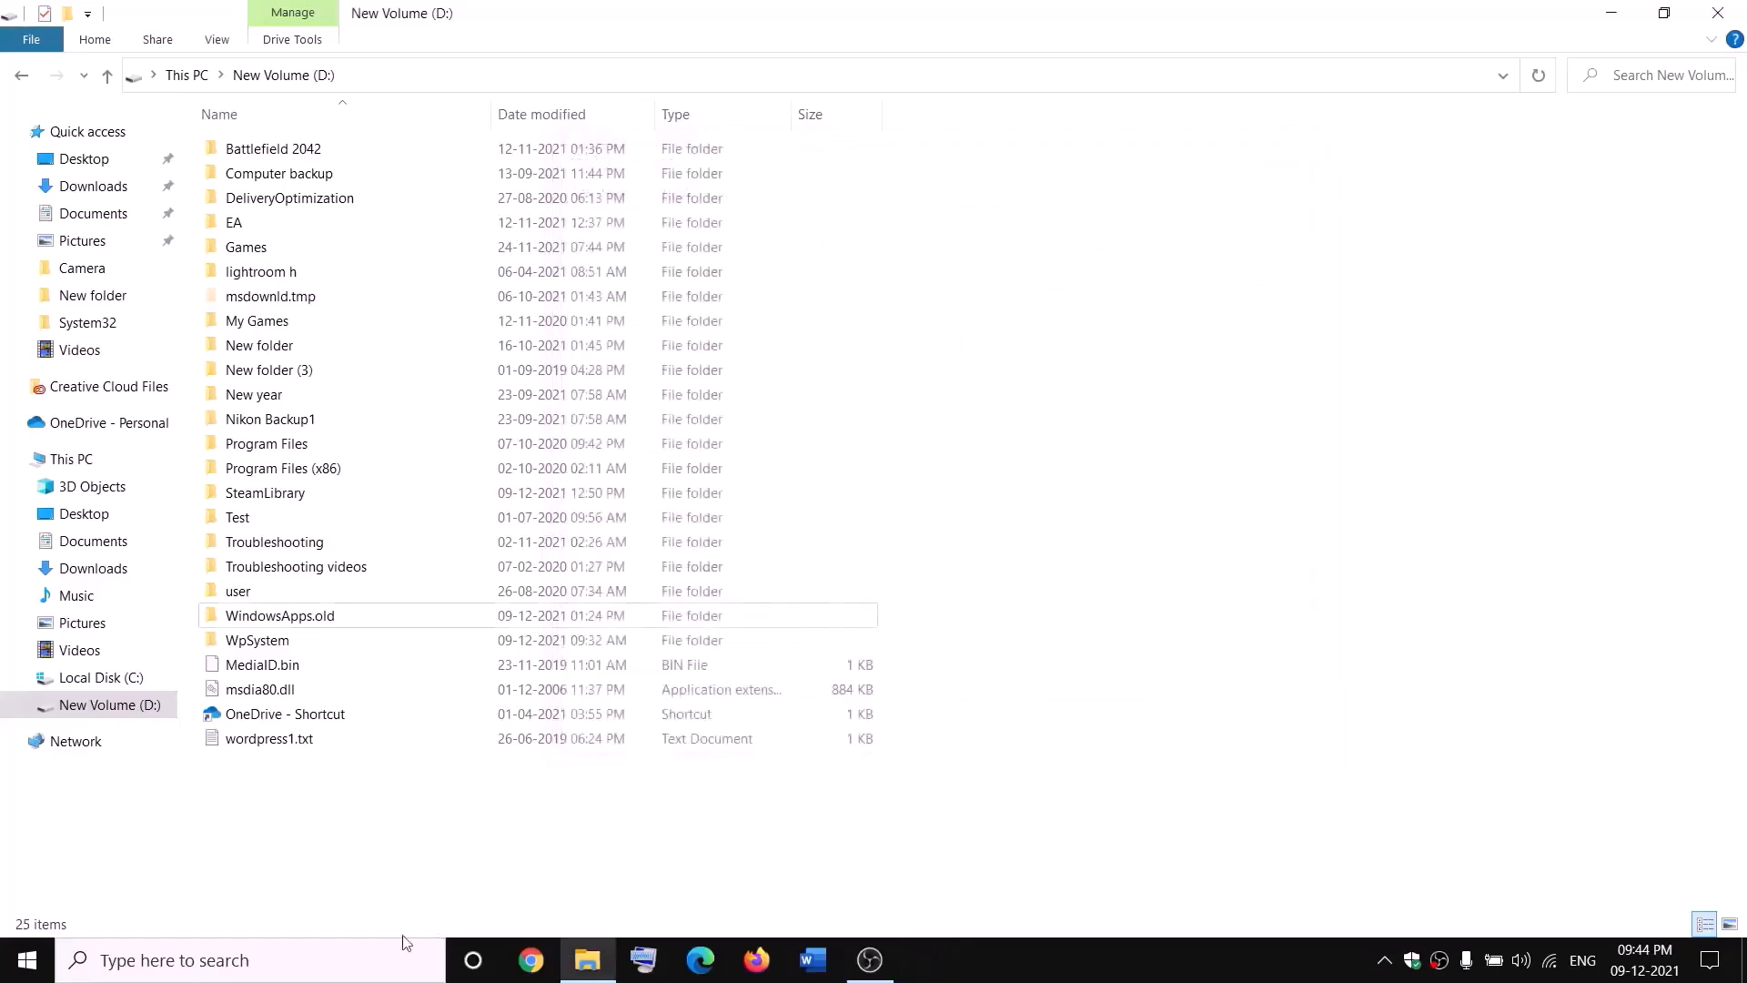
- Search Windows for the Services app, open it and put the focus in its list of local services
click(389, 957)
text(servi)
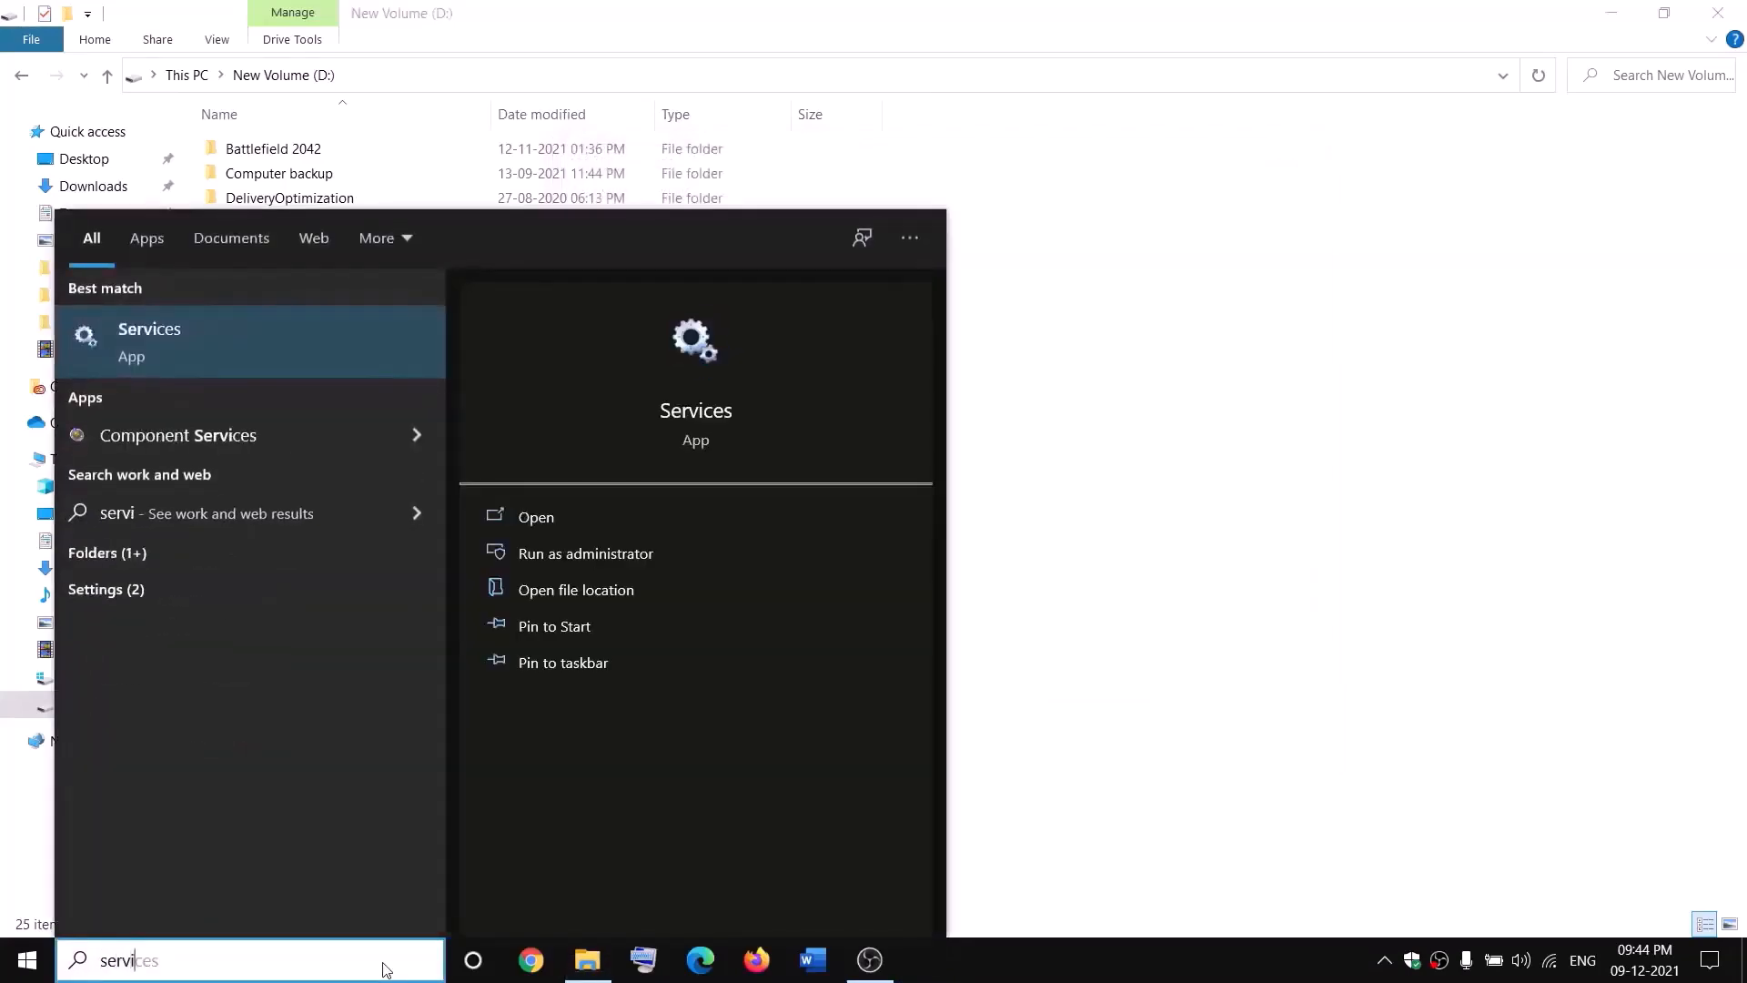
key(Return)
click(748, 487)
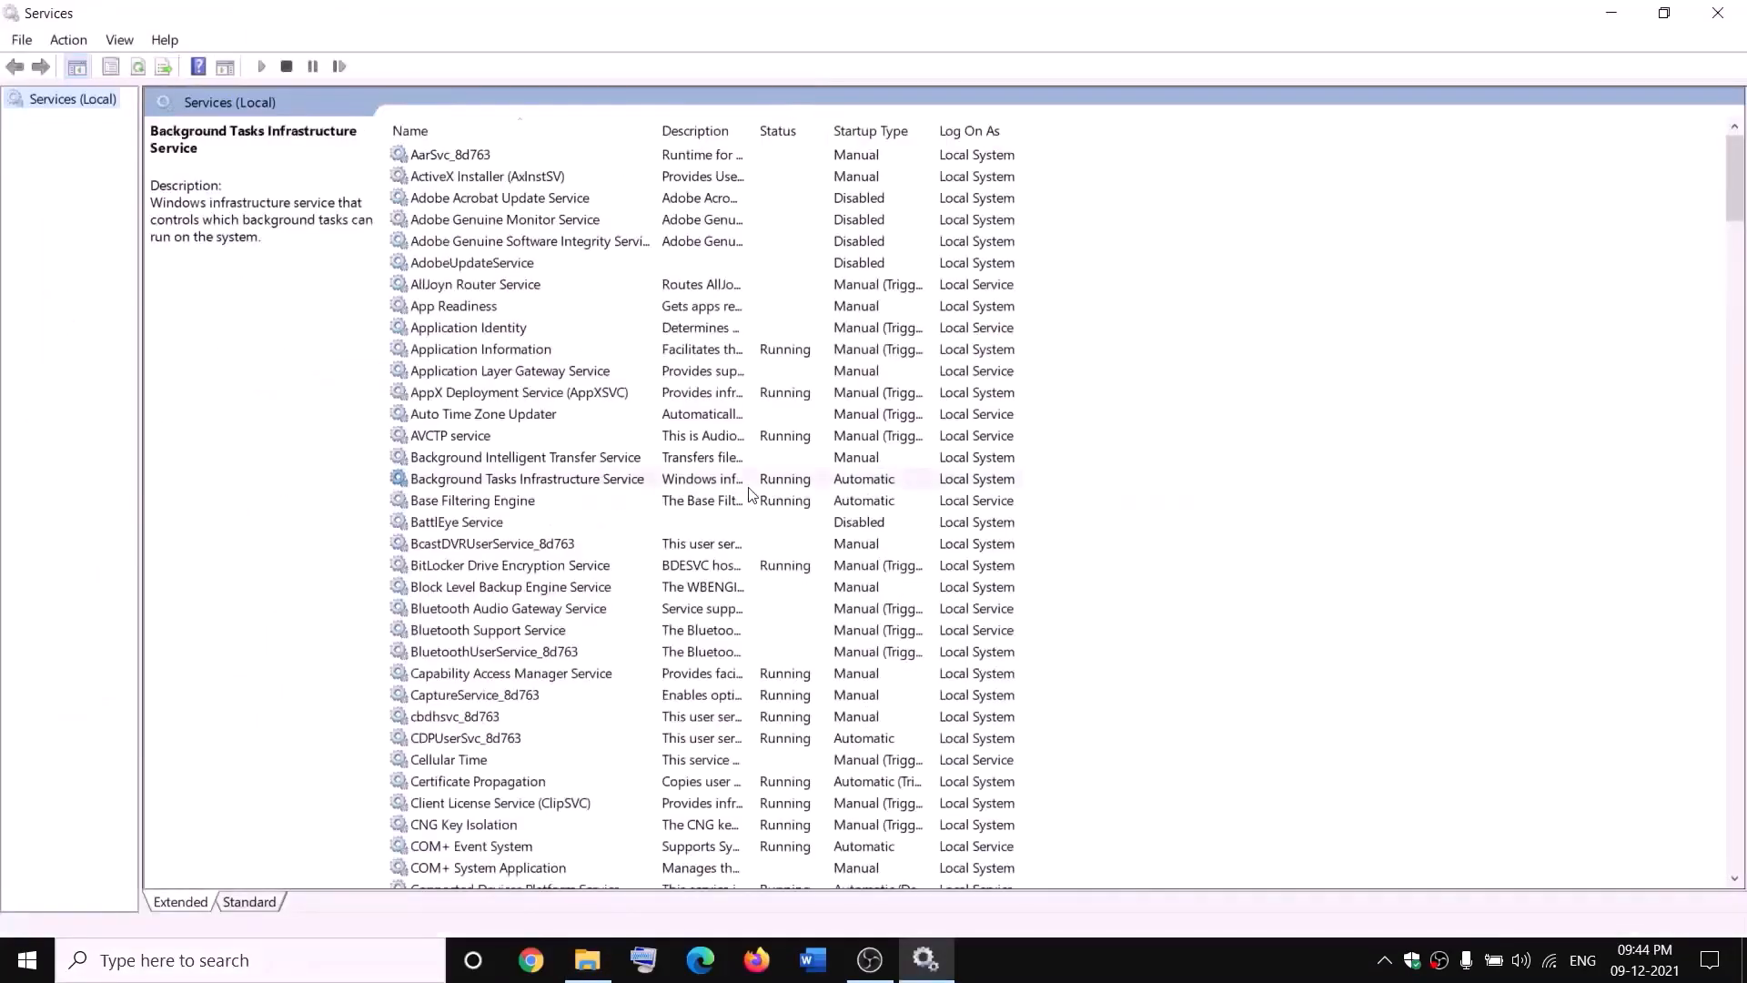
- Find the Gaming Services entries in the services list and start the first one
key(g)
click(739, 242)
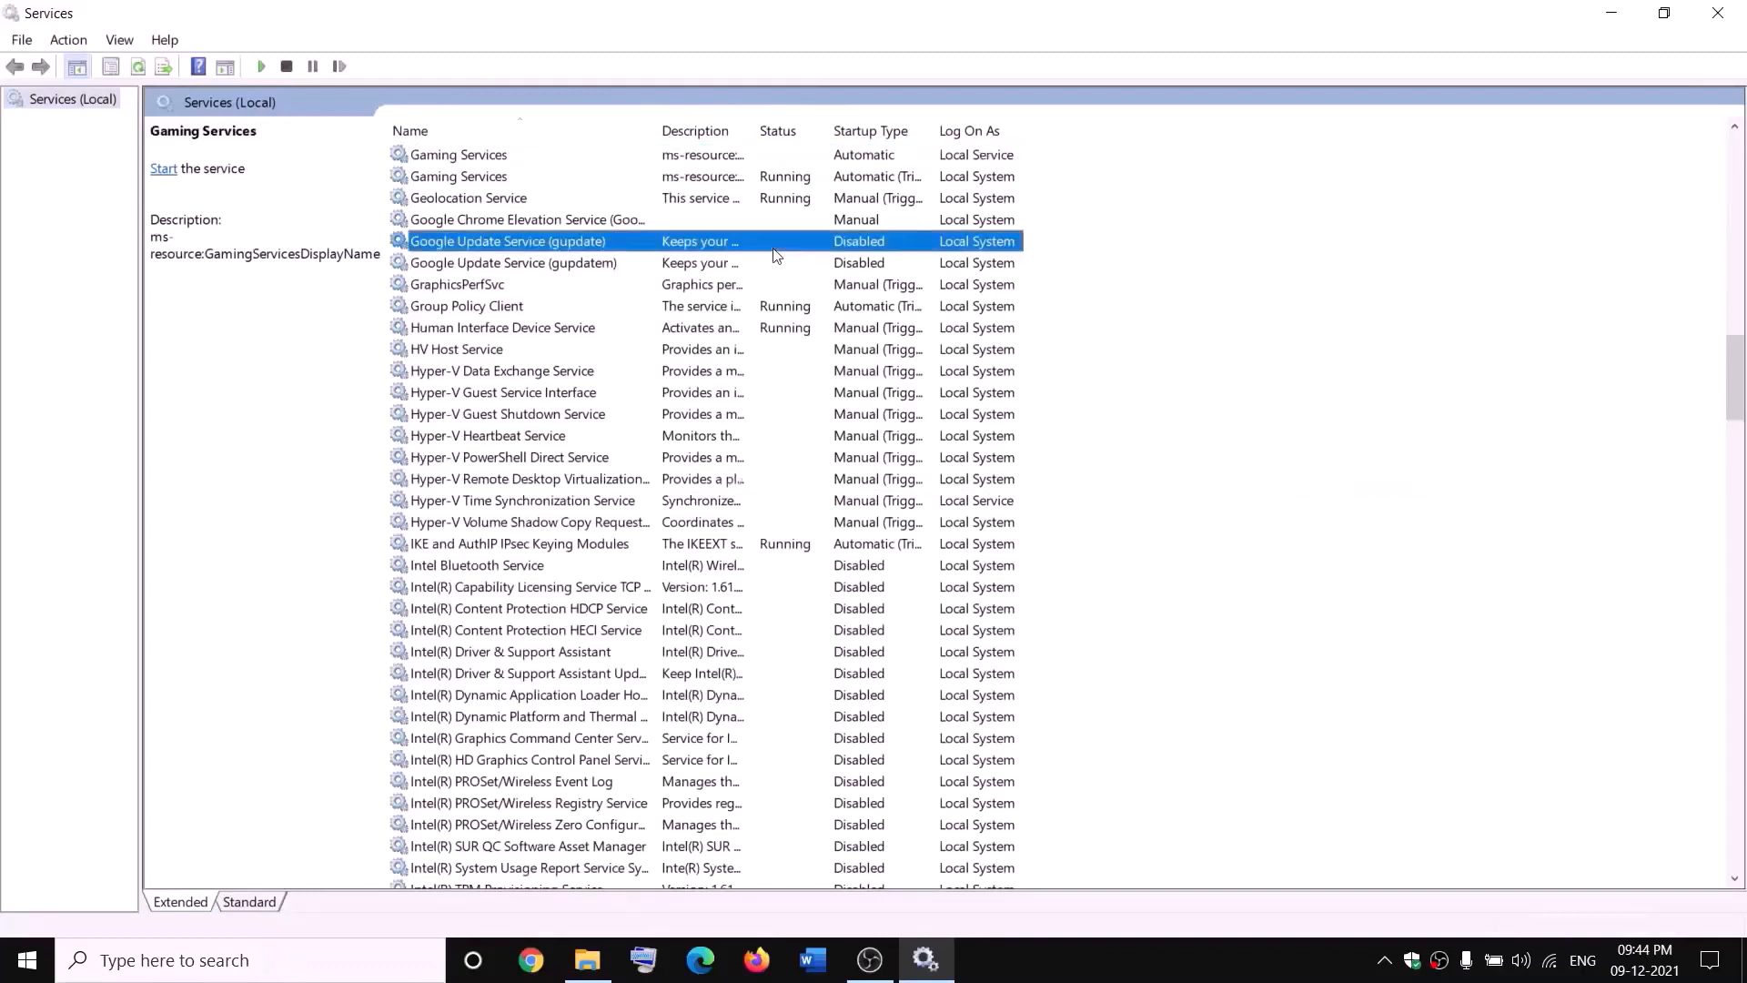
click(725, 156)
right_click(725, 157)
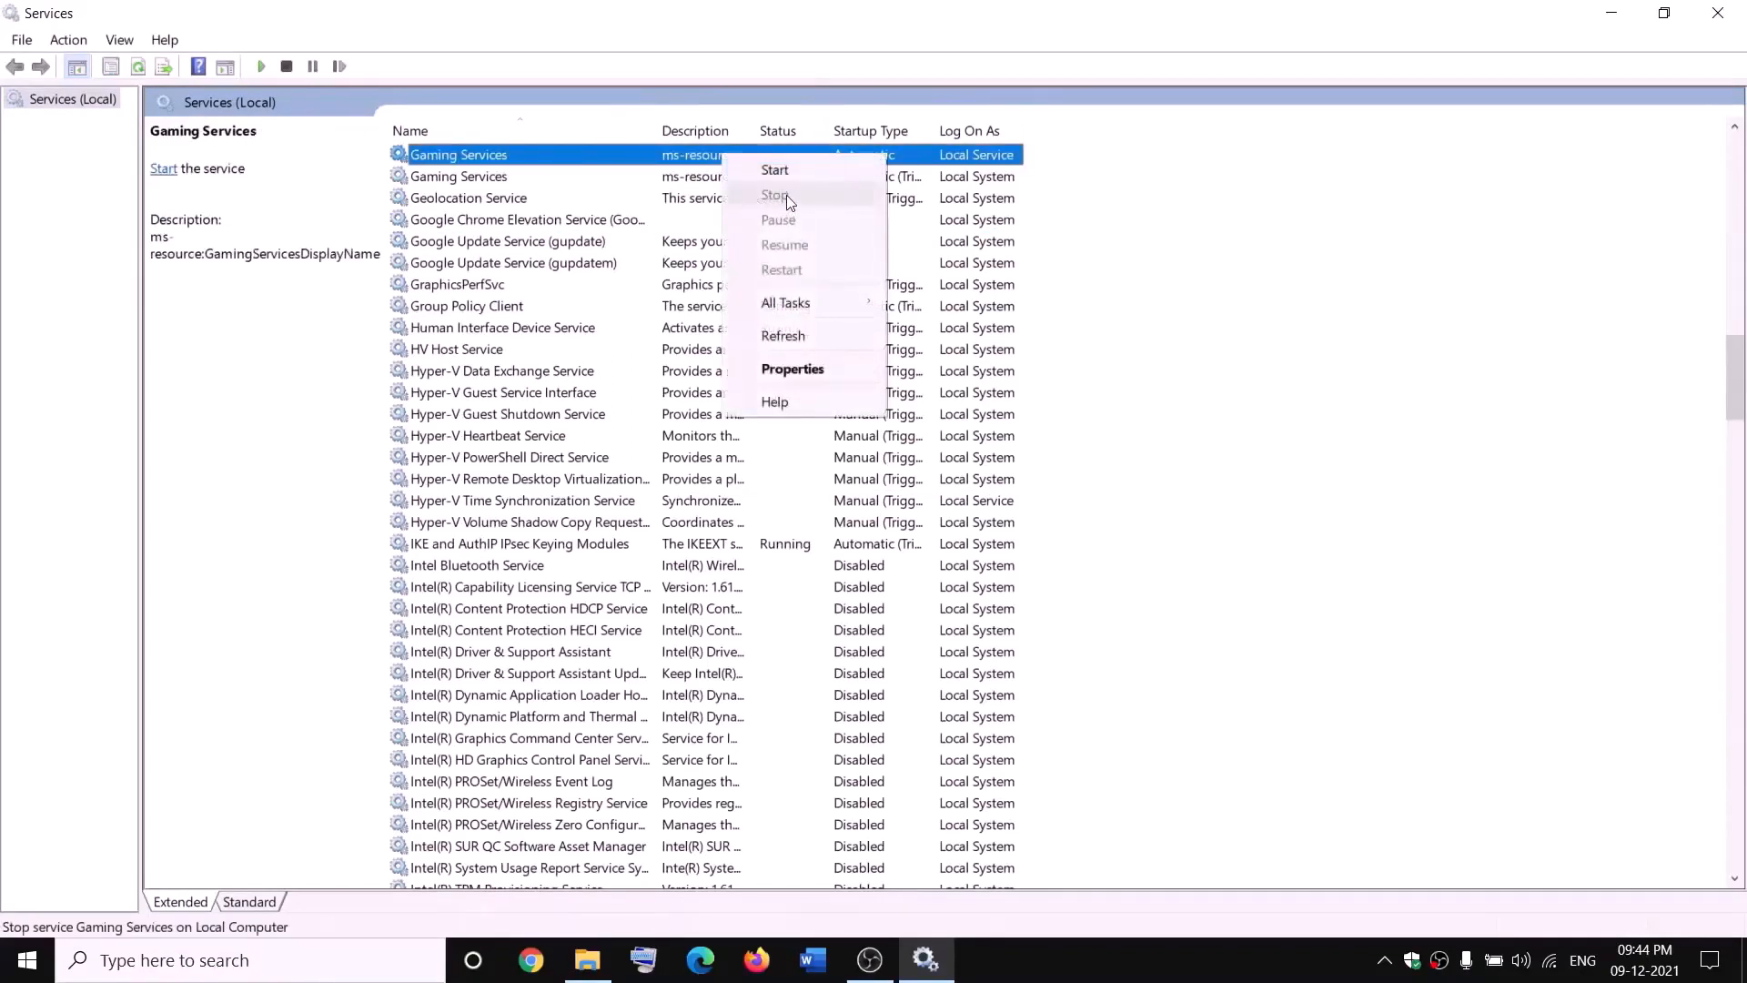
click(779, 171)
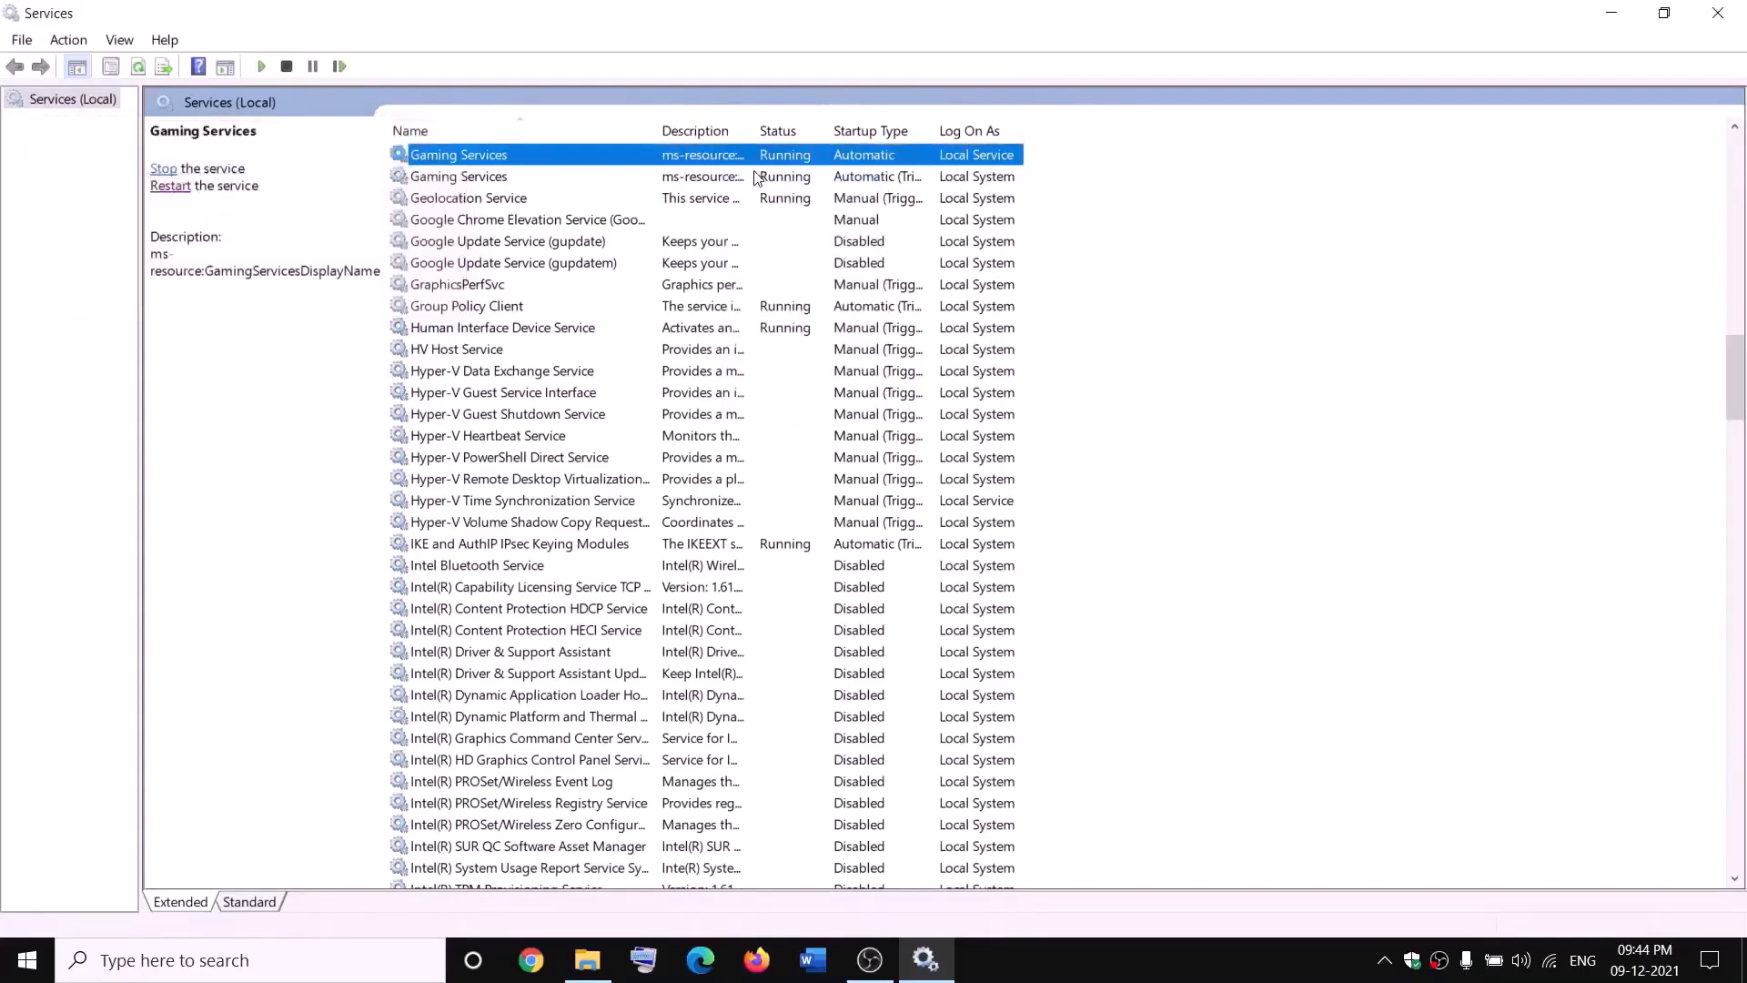
- Stop both Gaming Services entries in the services list
right_click(713, 162)
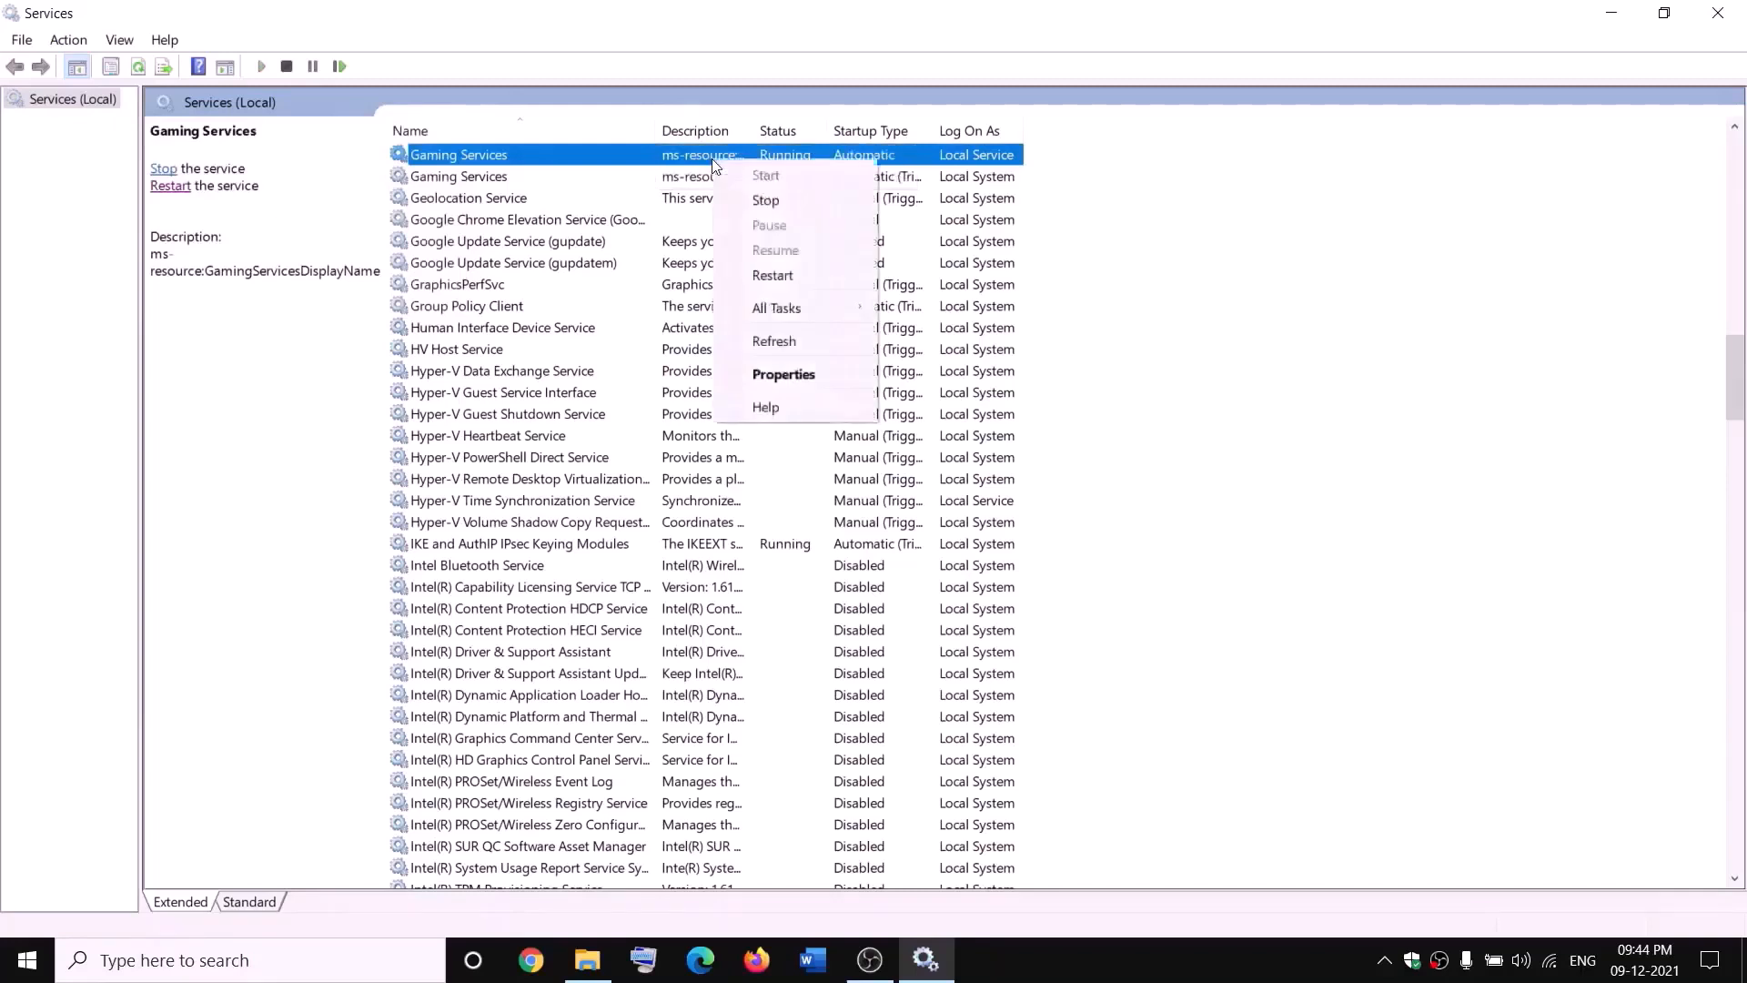
click(763, 198)
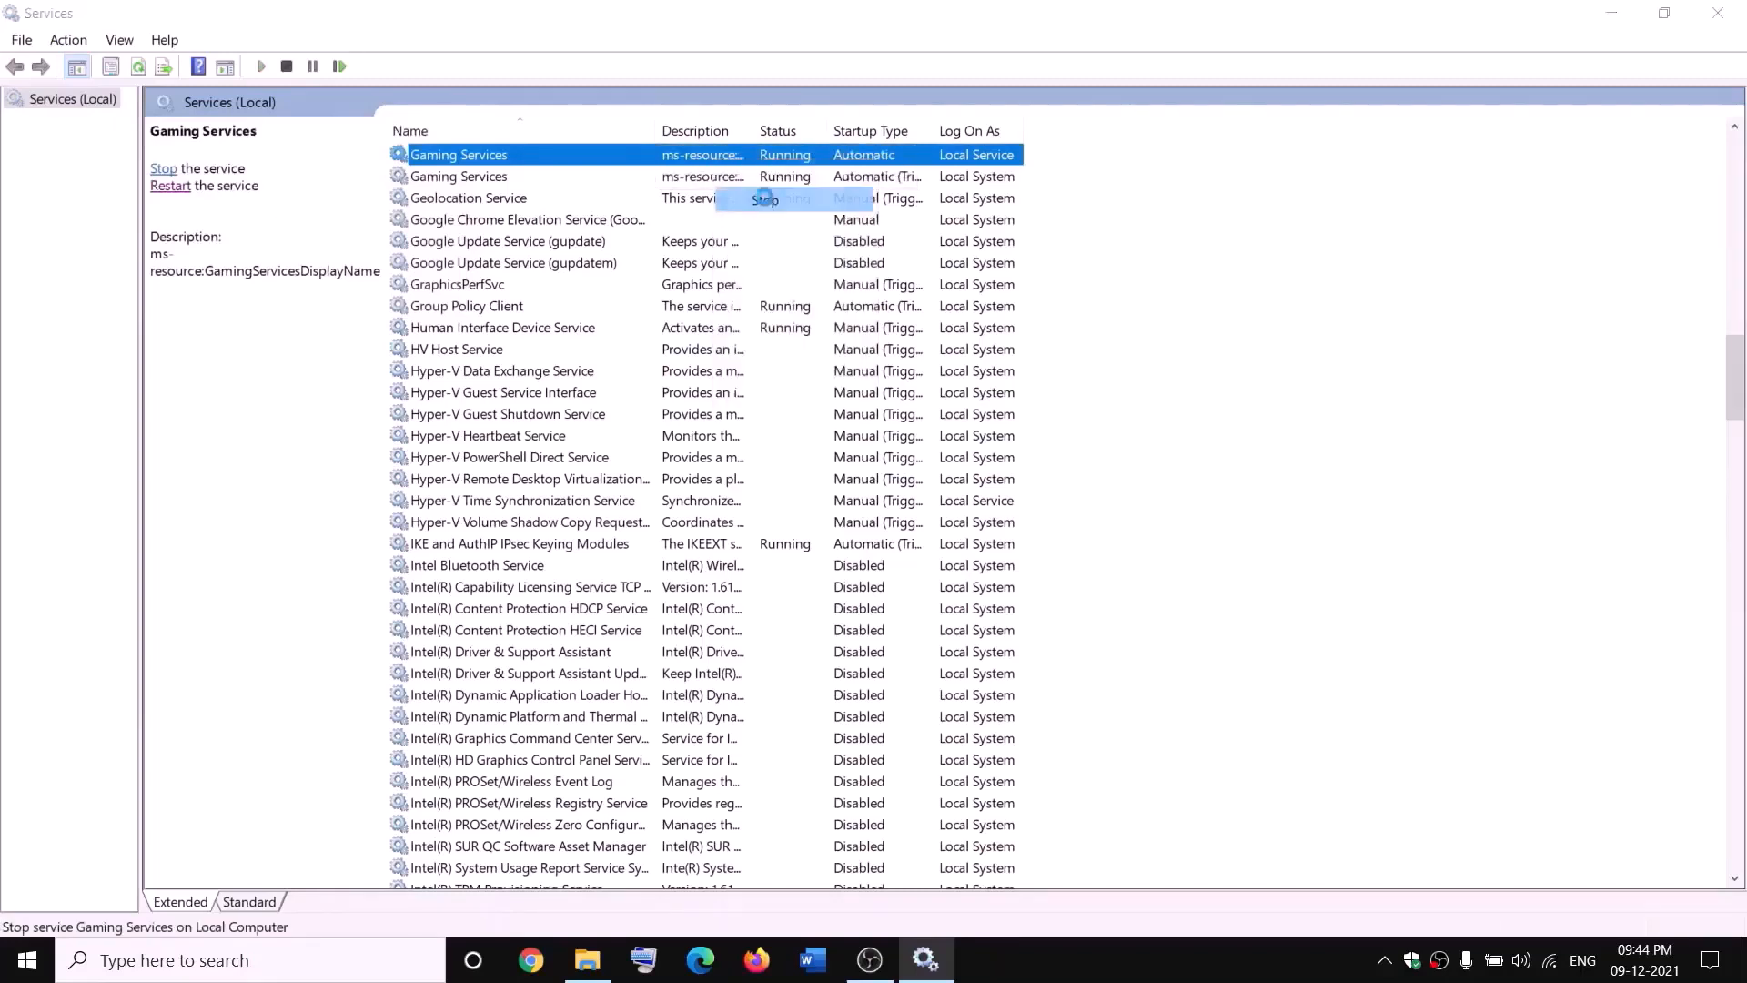
click(712, 179)
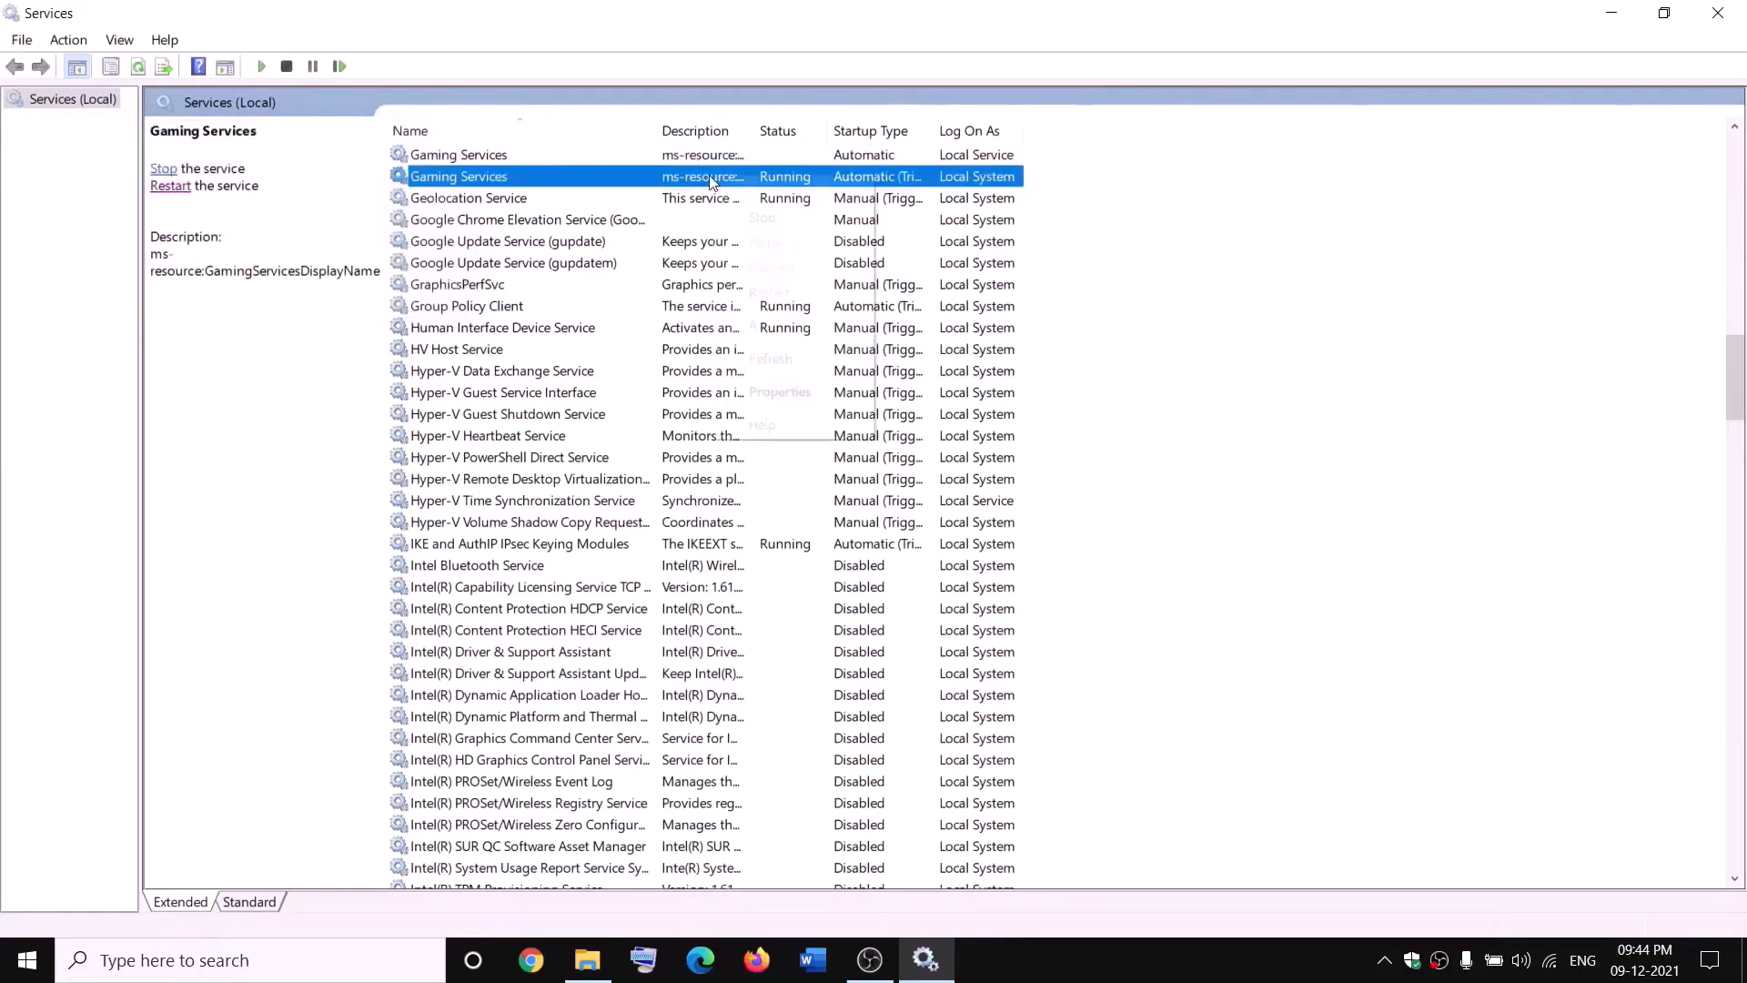
right_click(712, 179)
click(795, 219)
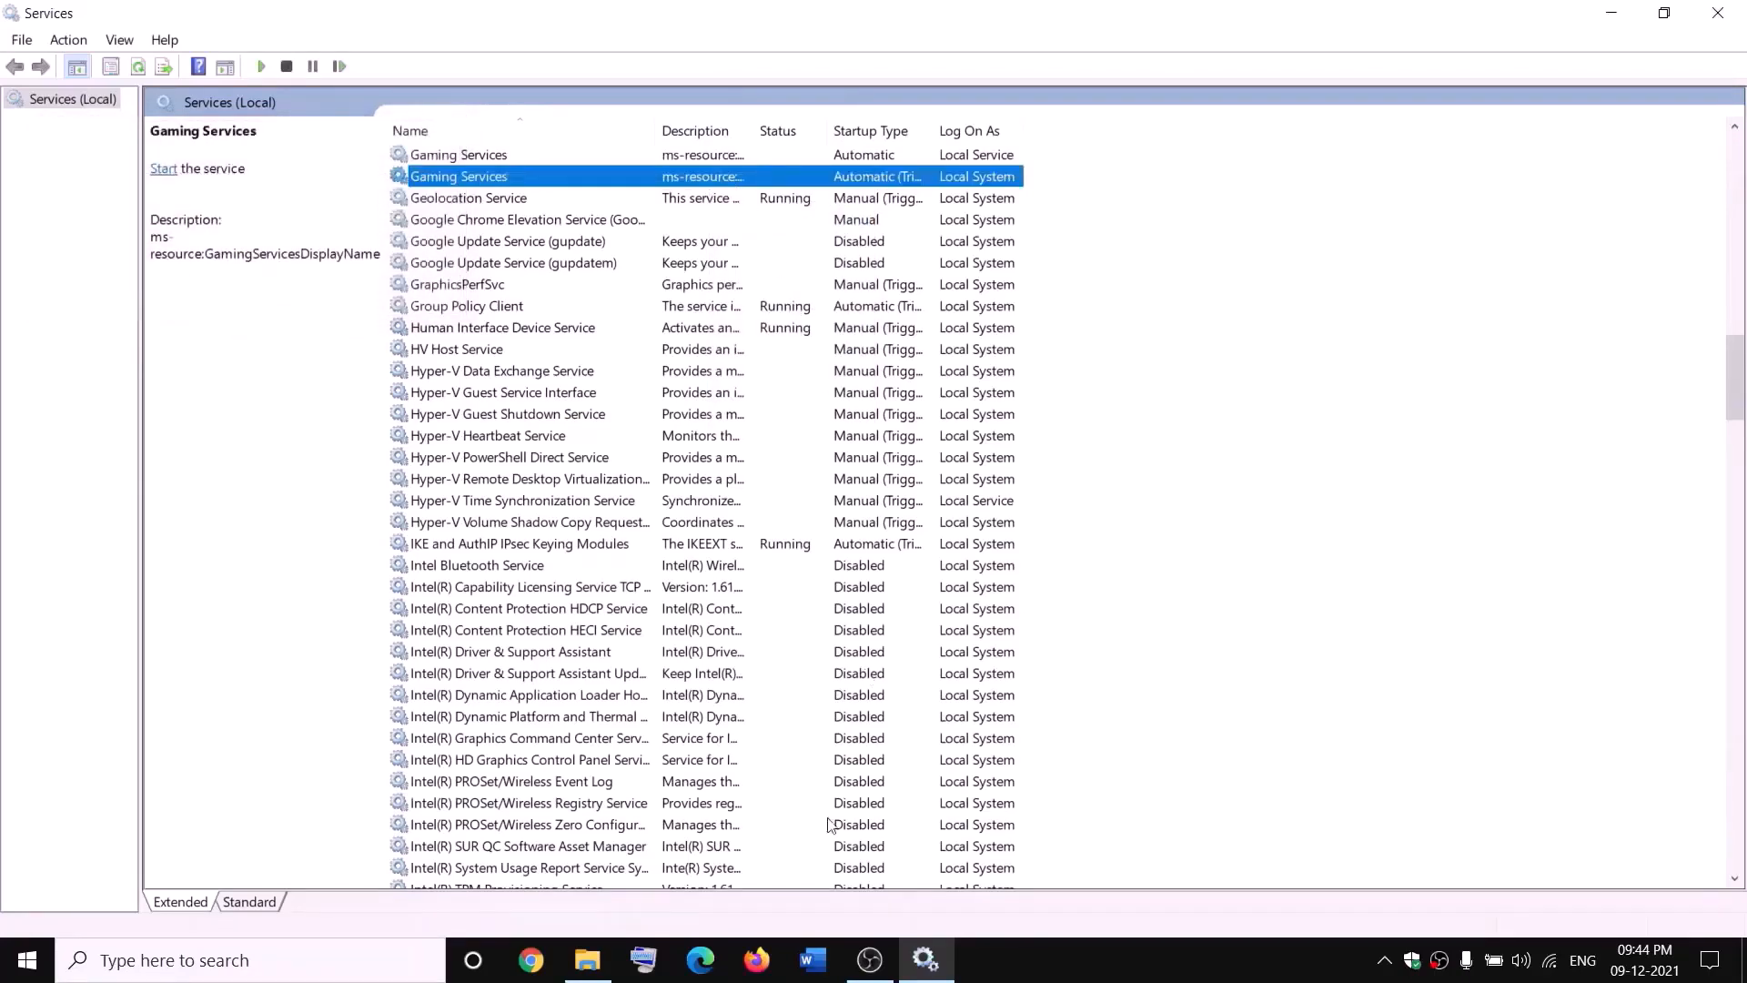
- Check the WindowsApps.old folder on the D: drive in File Explorer, and return to Services
click(588, 960)
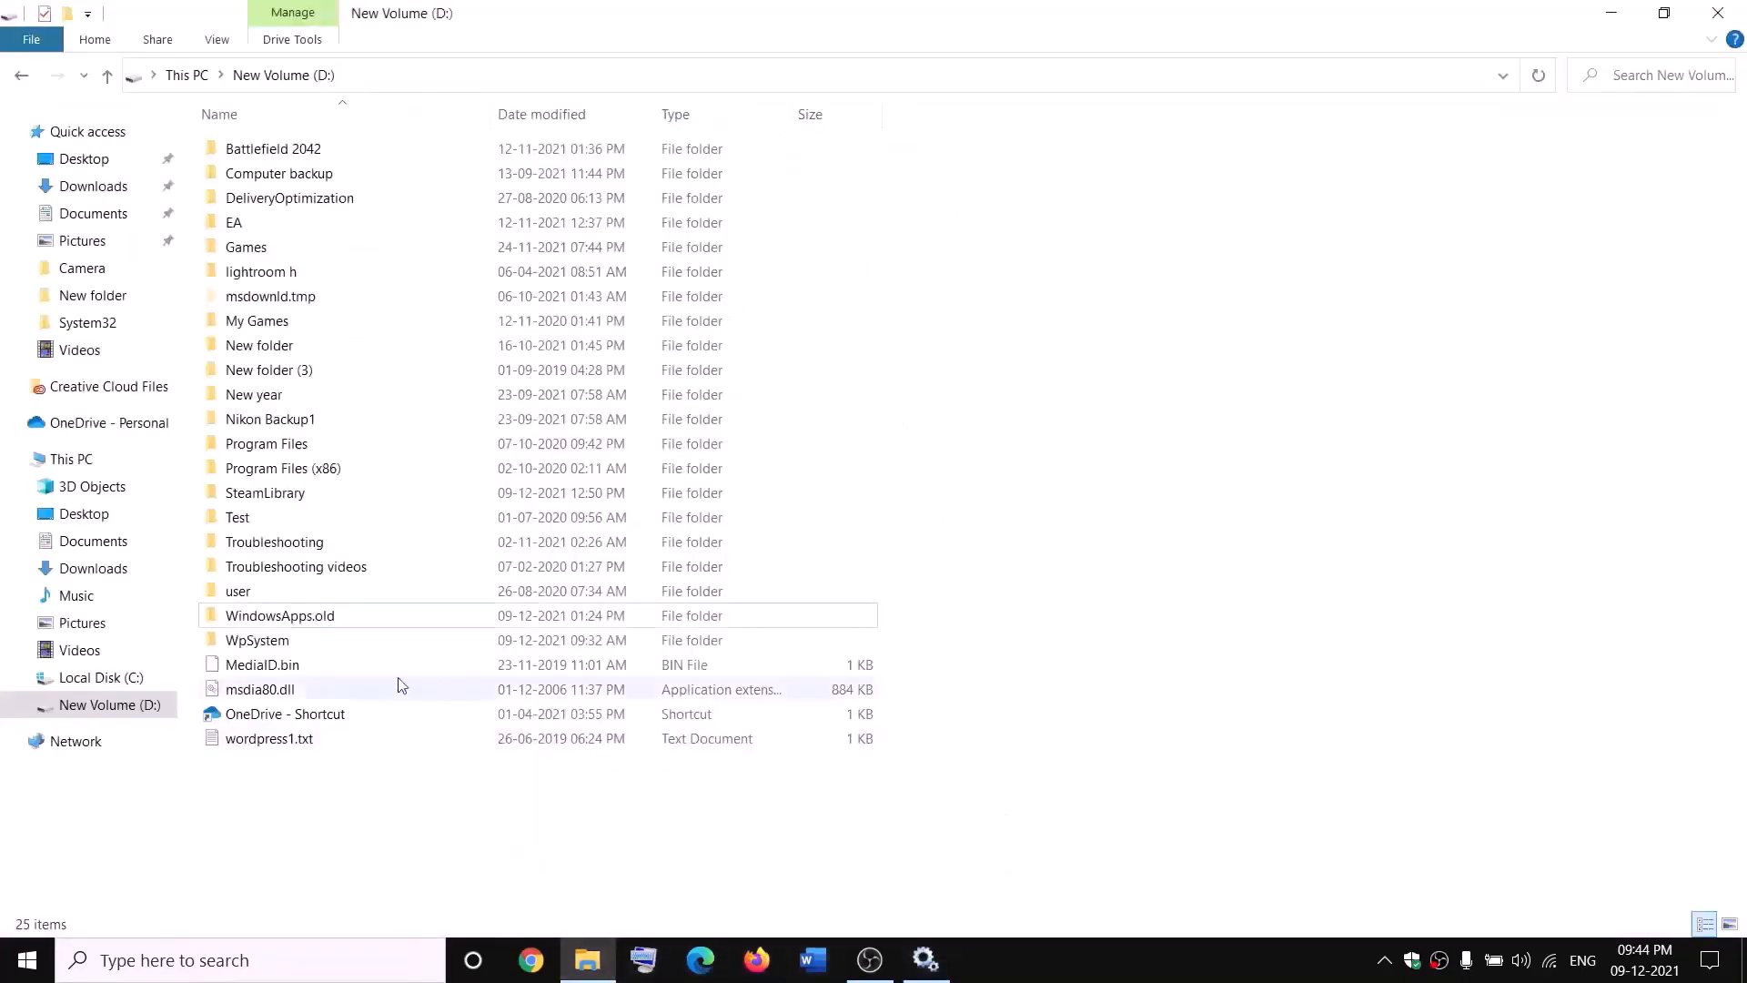
click(311, 620)
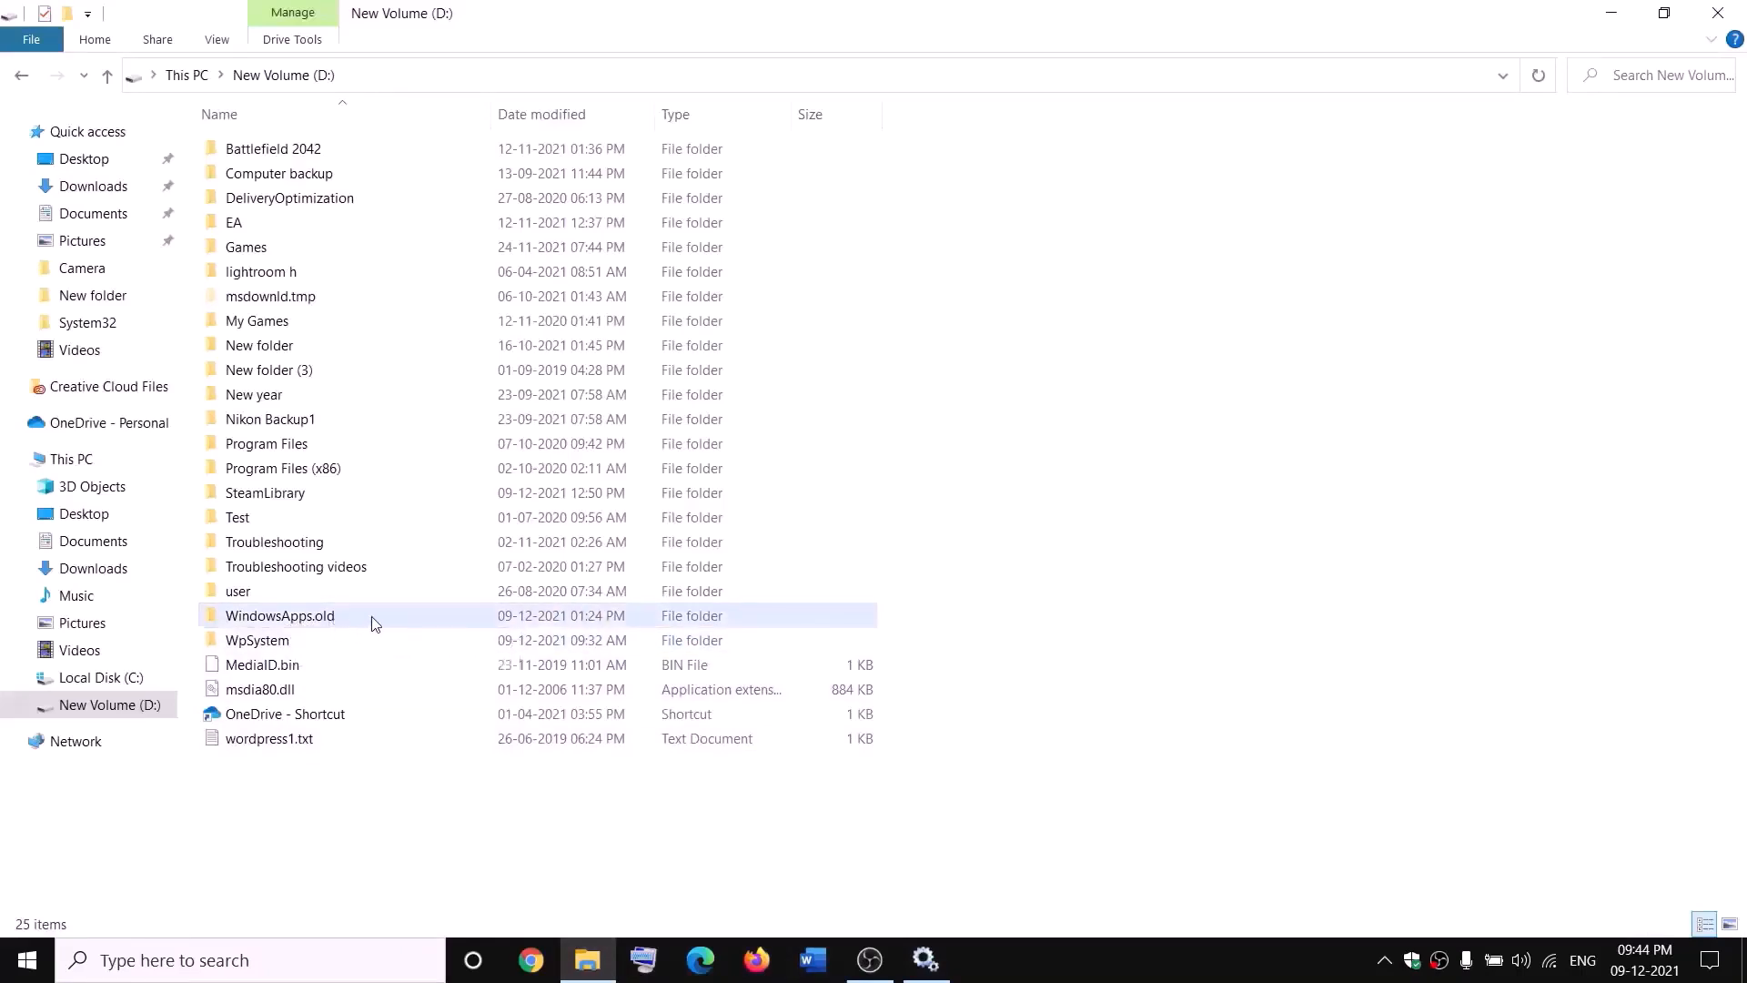
key(alt+Tab)
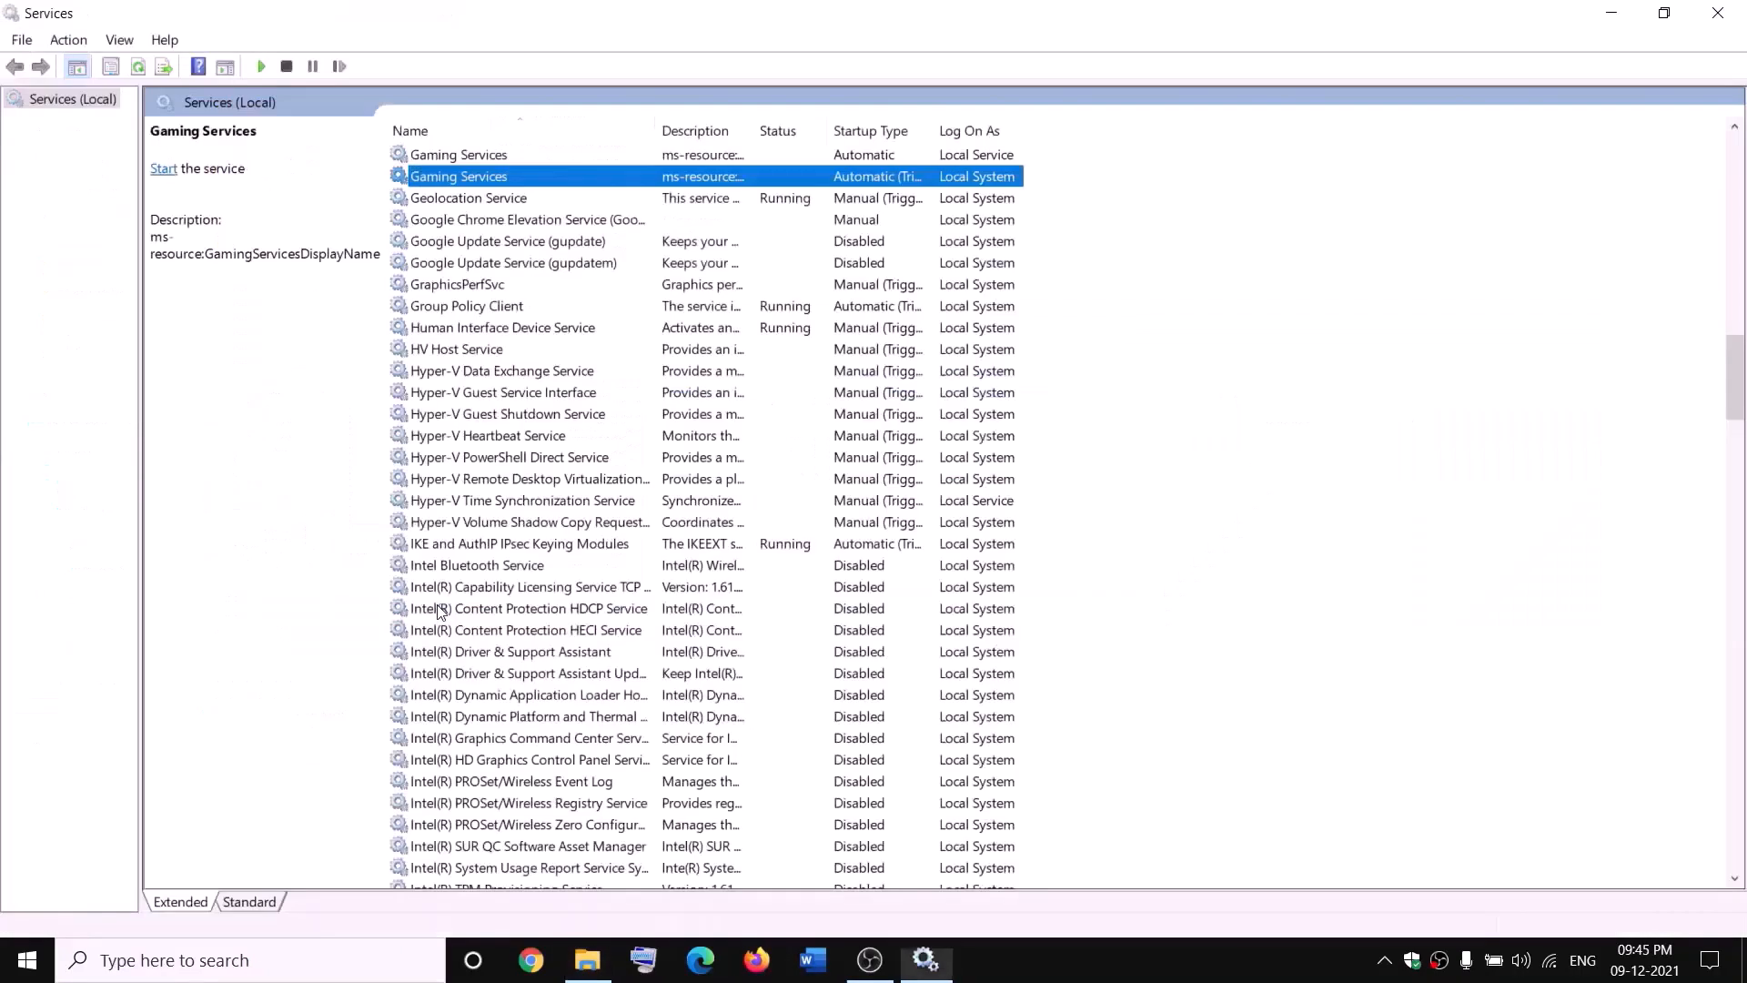
- Start both Gaming Services entries again
click(645, 155)
right_click(646, 156)
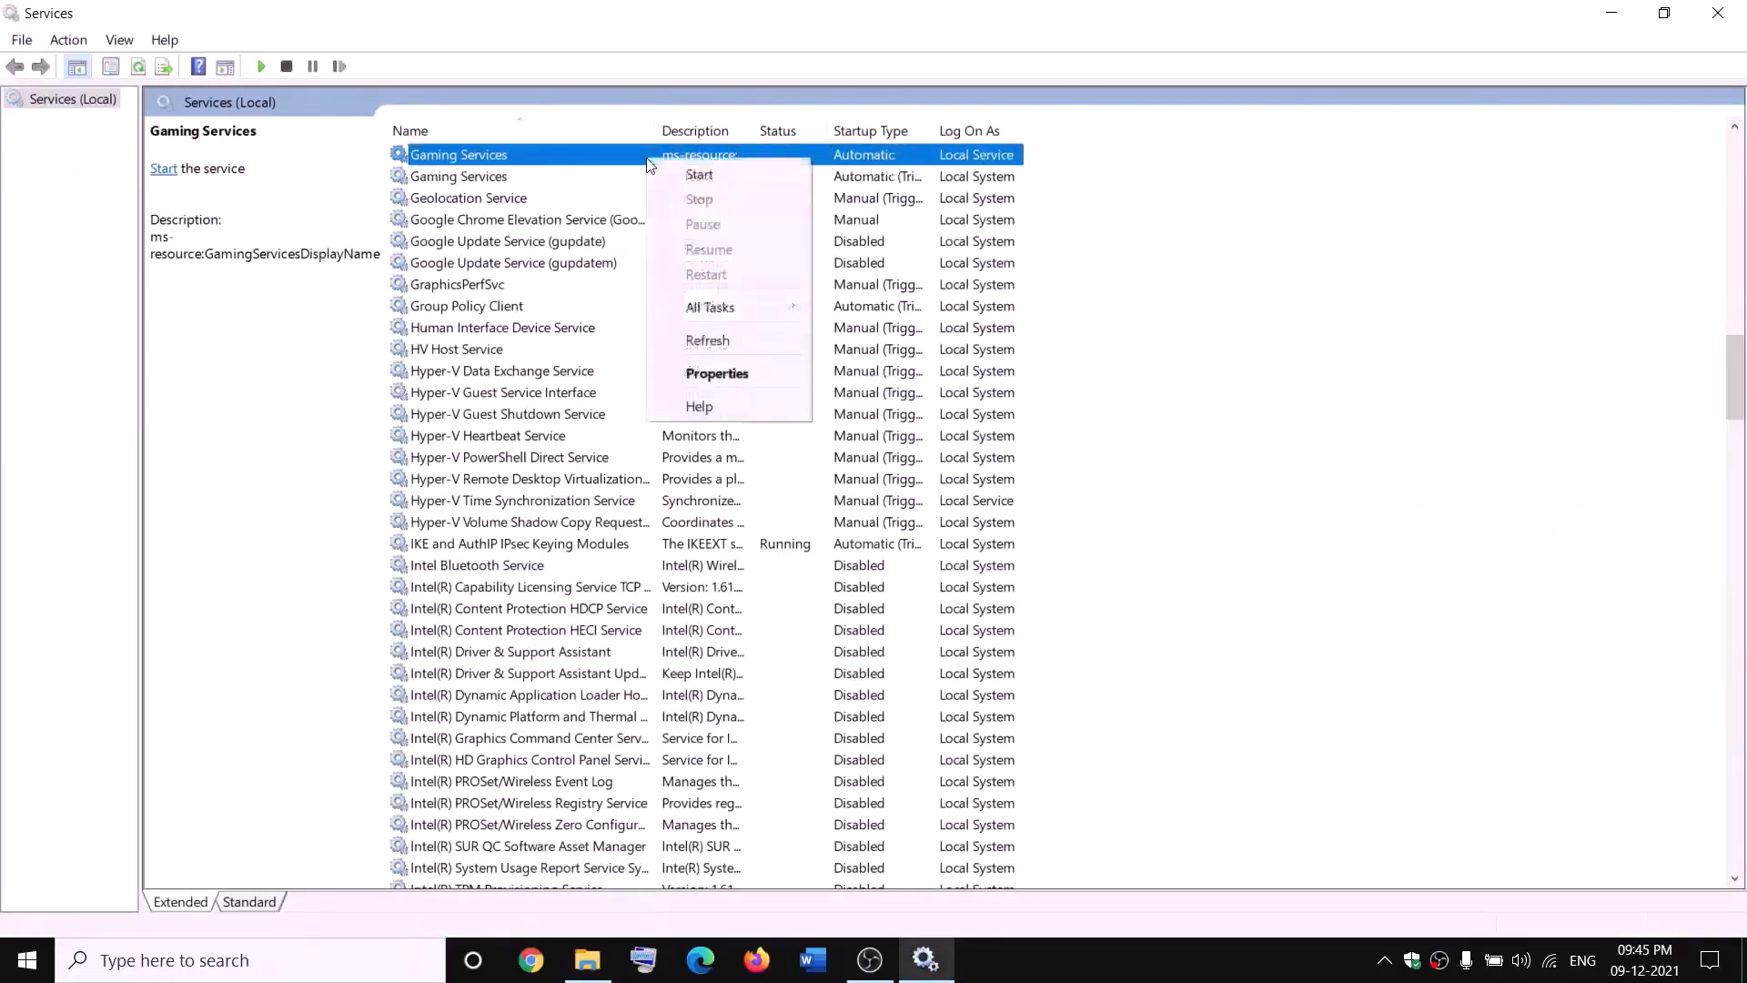
click(692, 175)
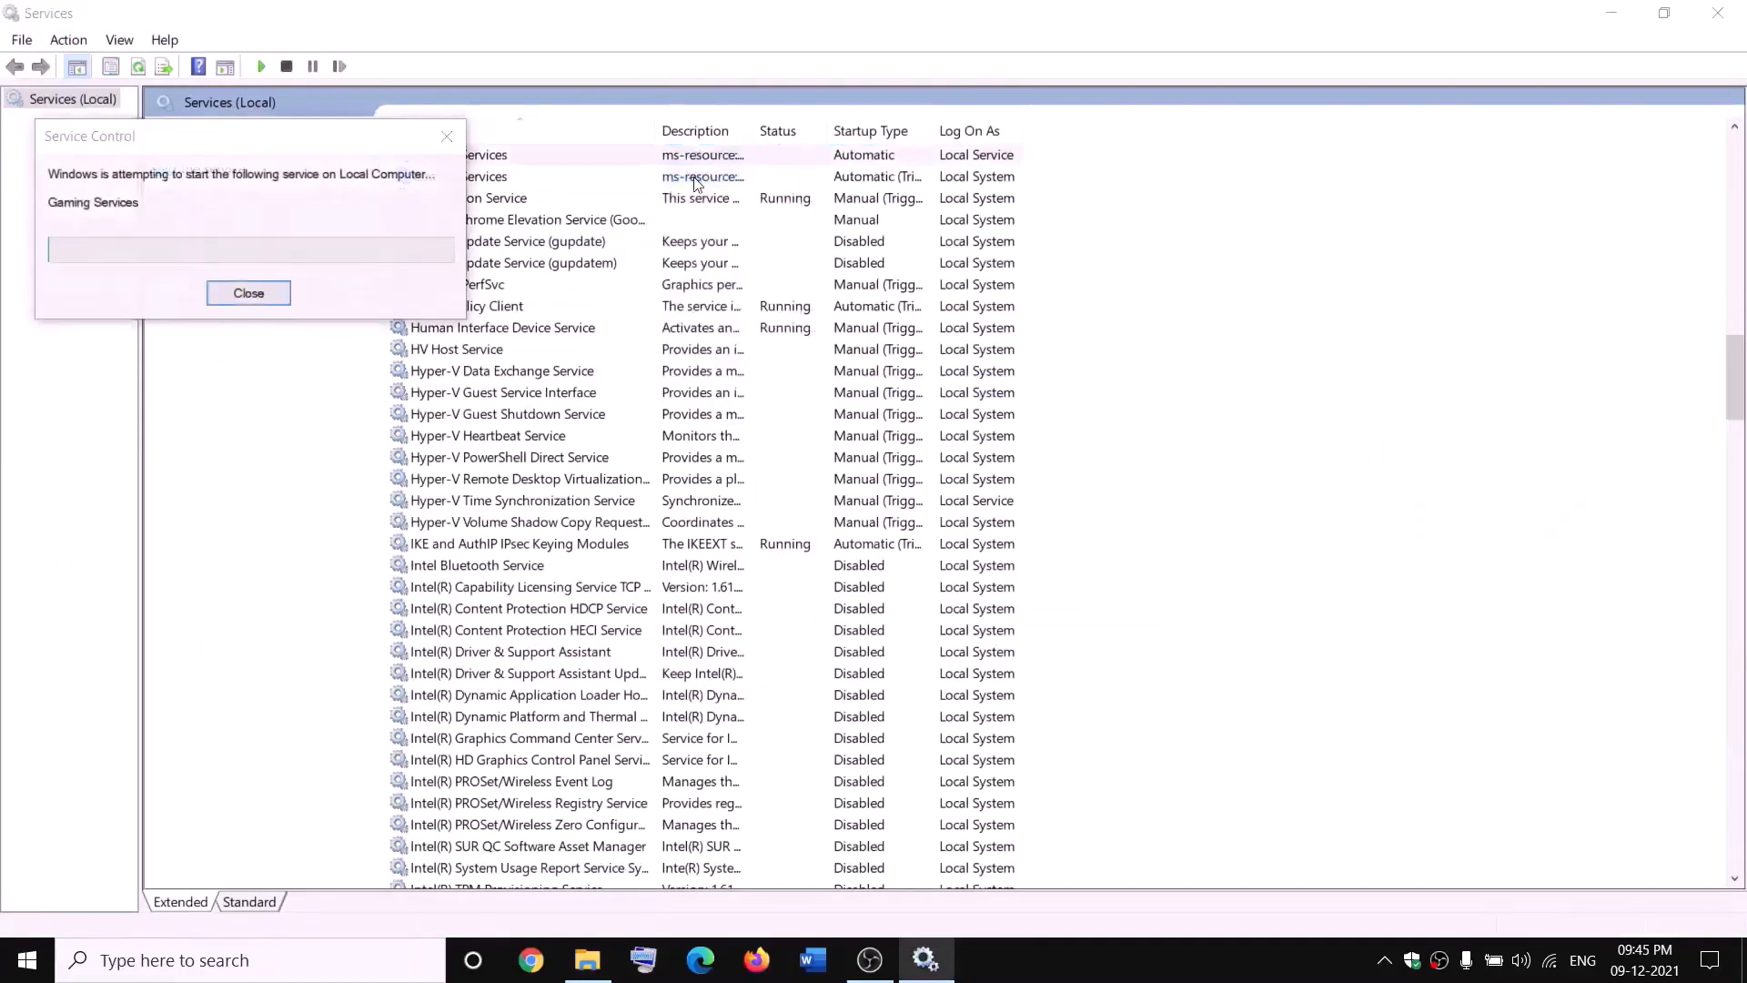
right_click(703, 176)
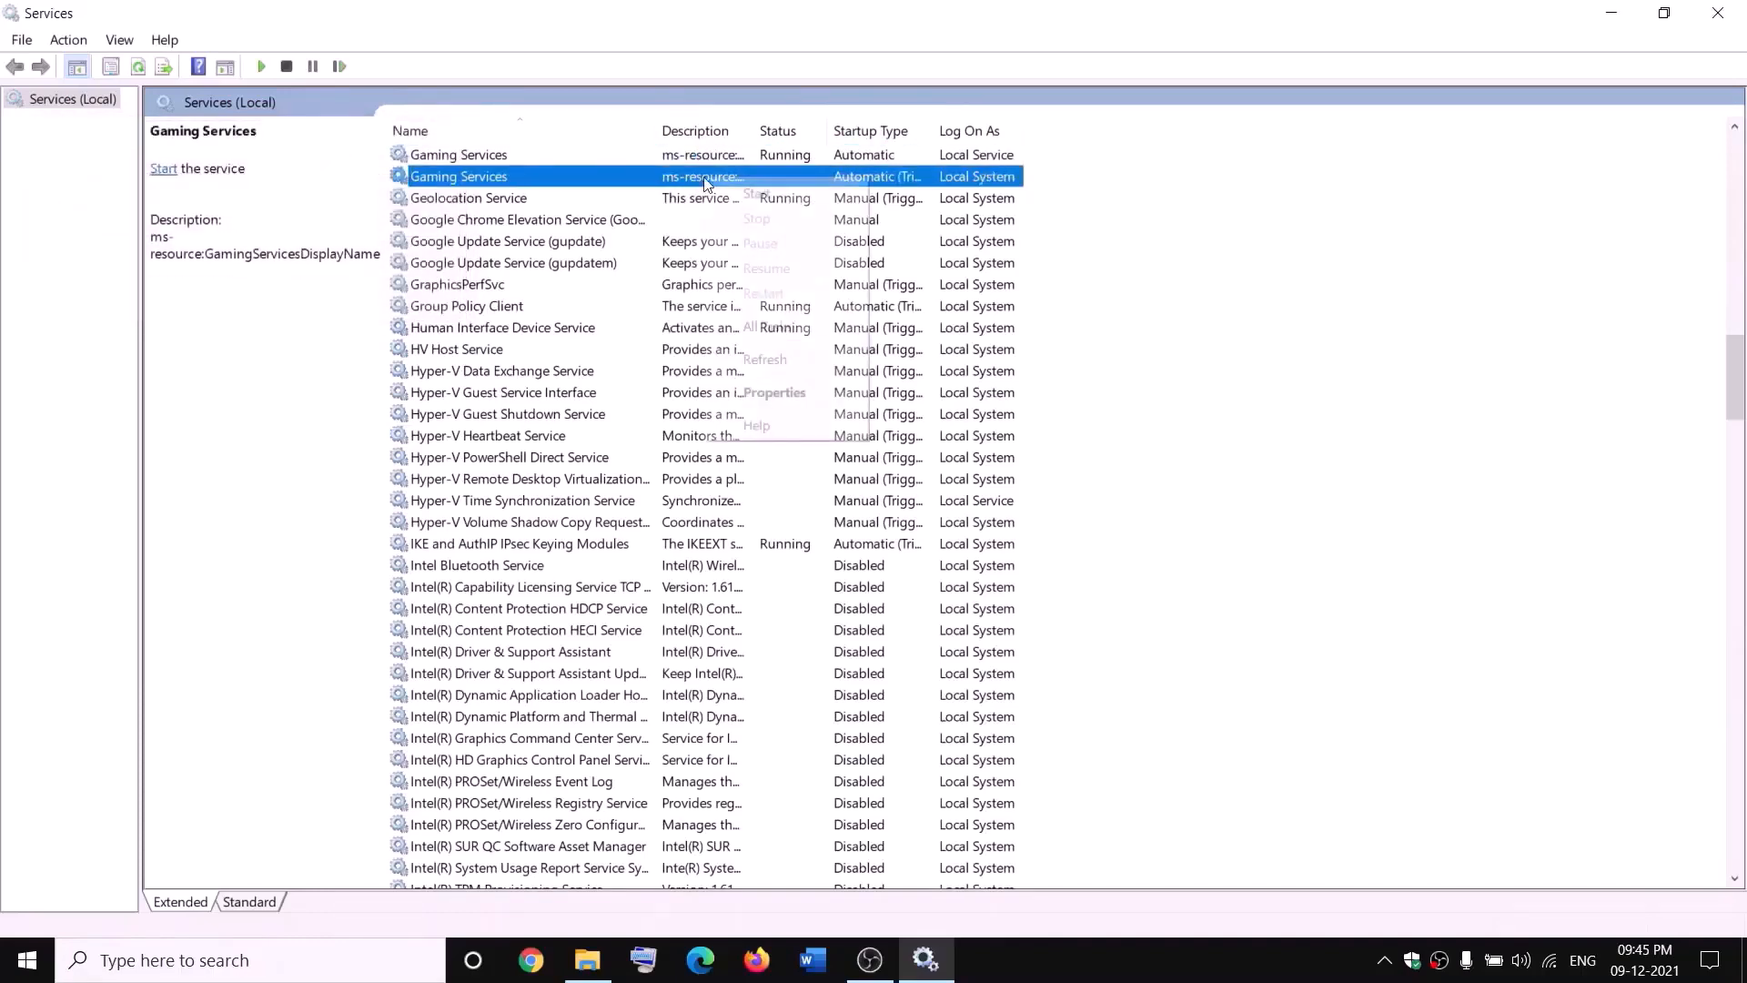
click(745, 192)
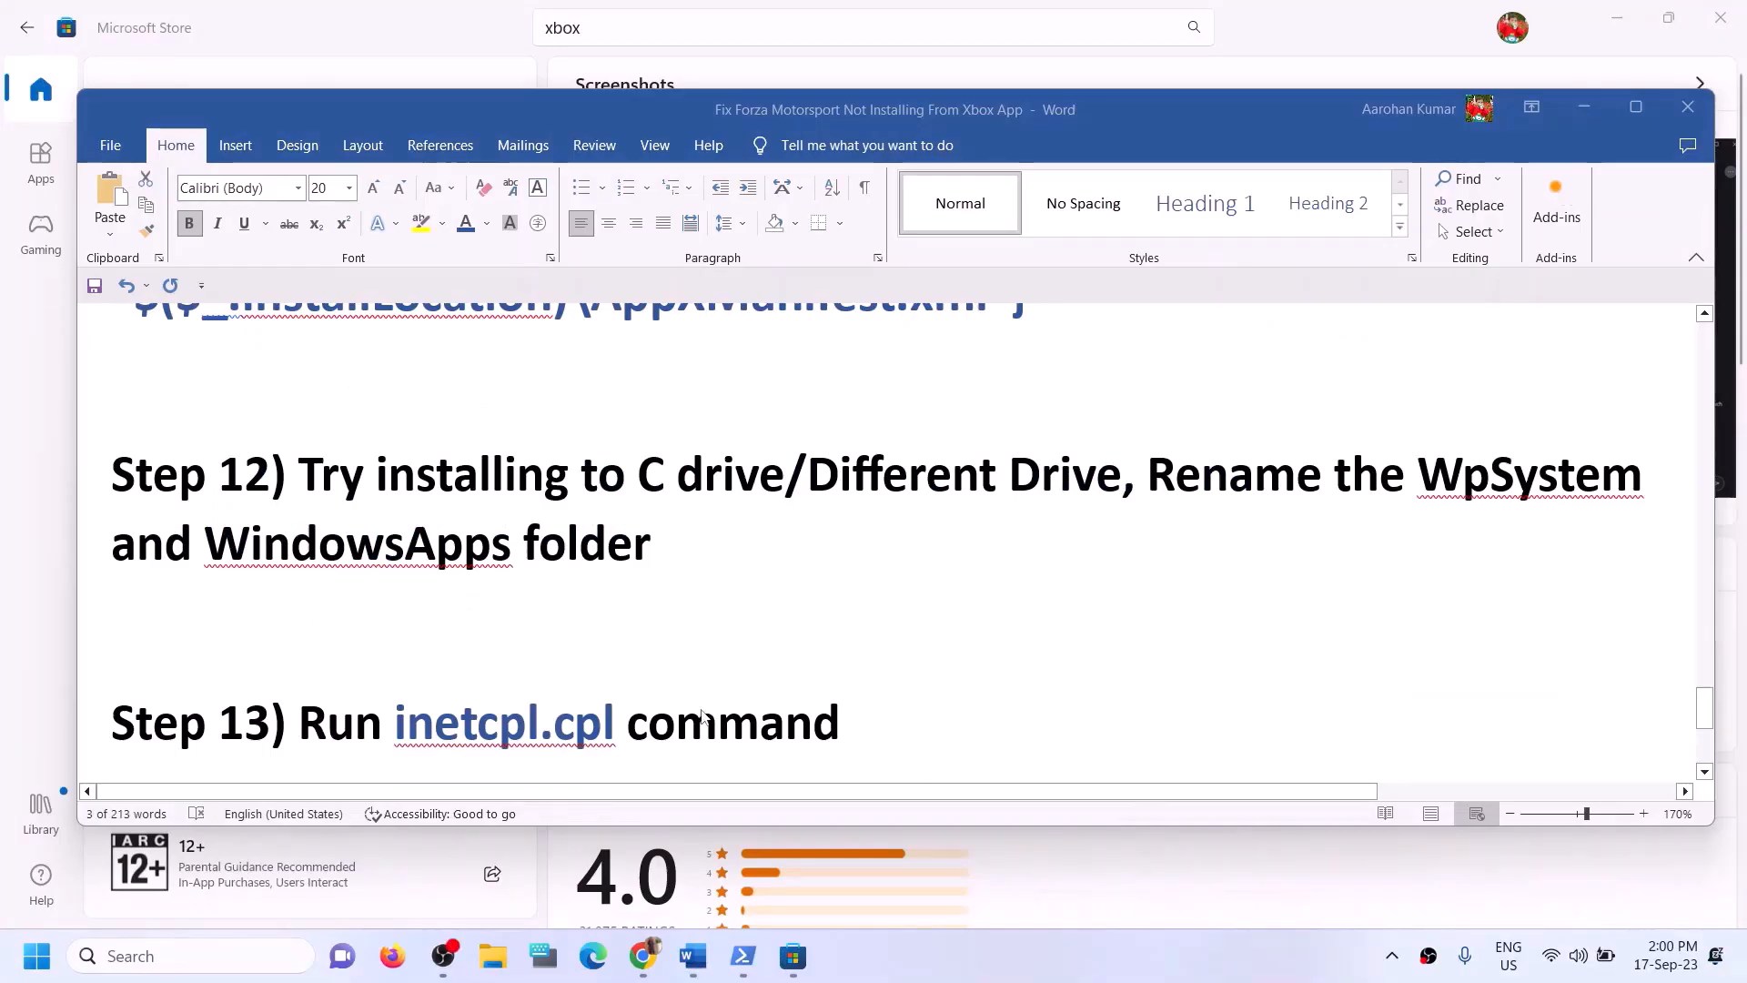
- Copy the inetcpl.cpl command from Step 13 of the Word document and run it from Windows search
scroll(700, 717, down, 1)
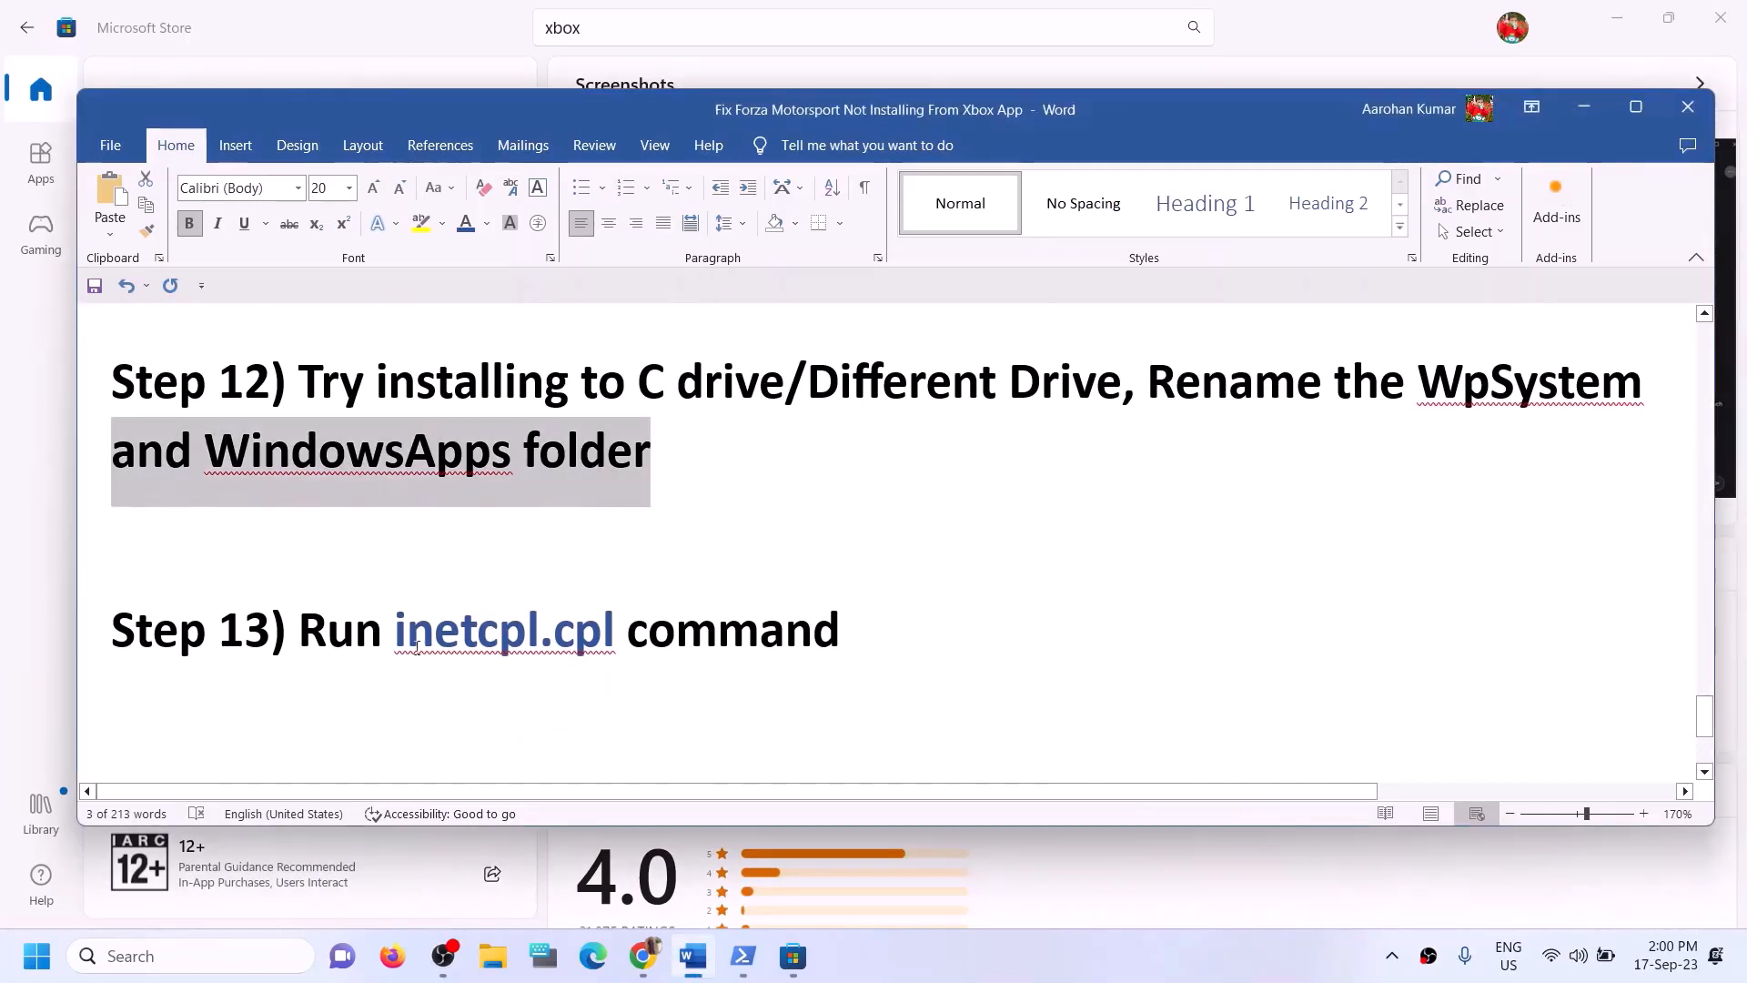
drag(418, 646, 581, 637)
key(ctrl+c)
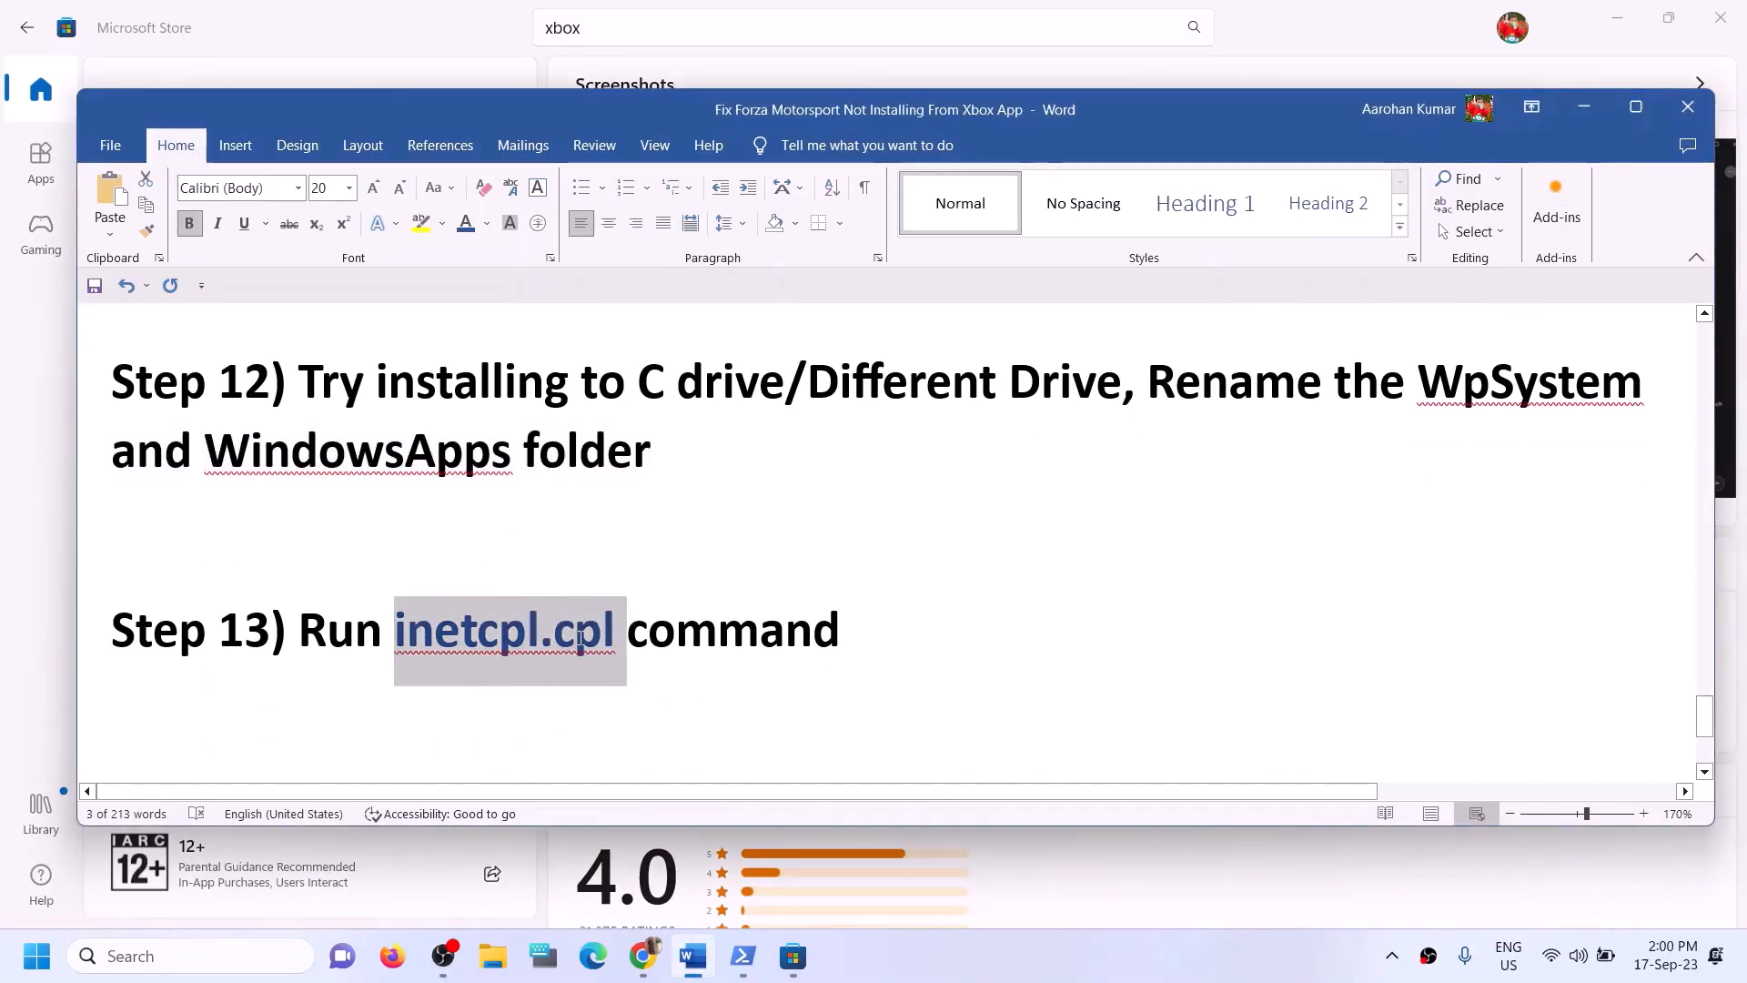
click(119, 955)
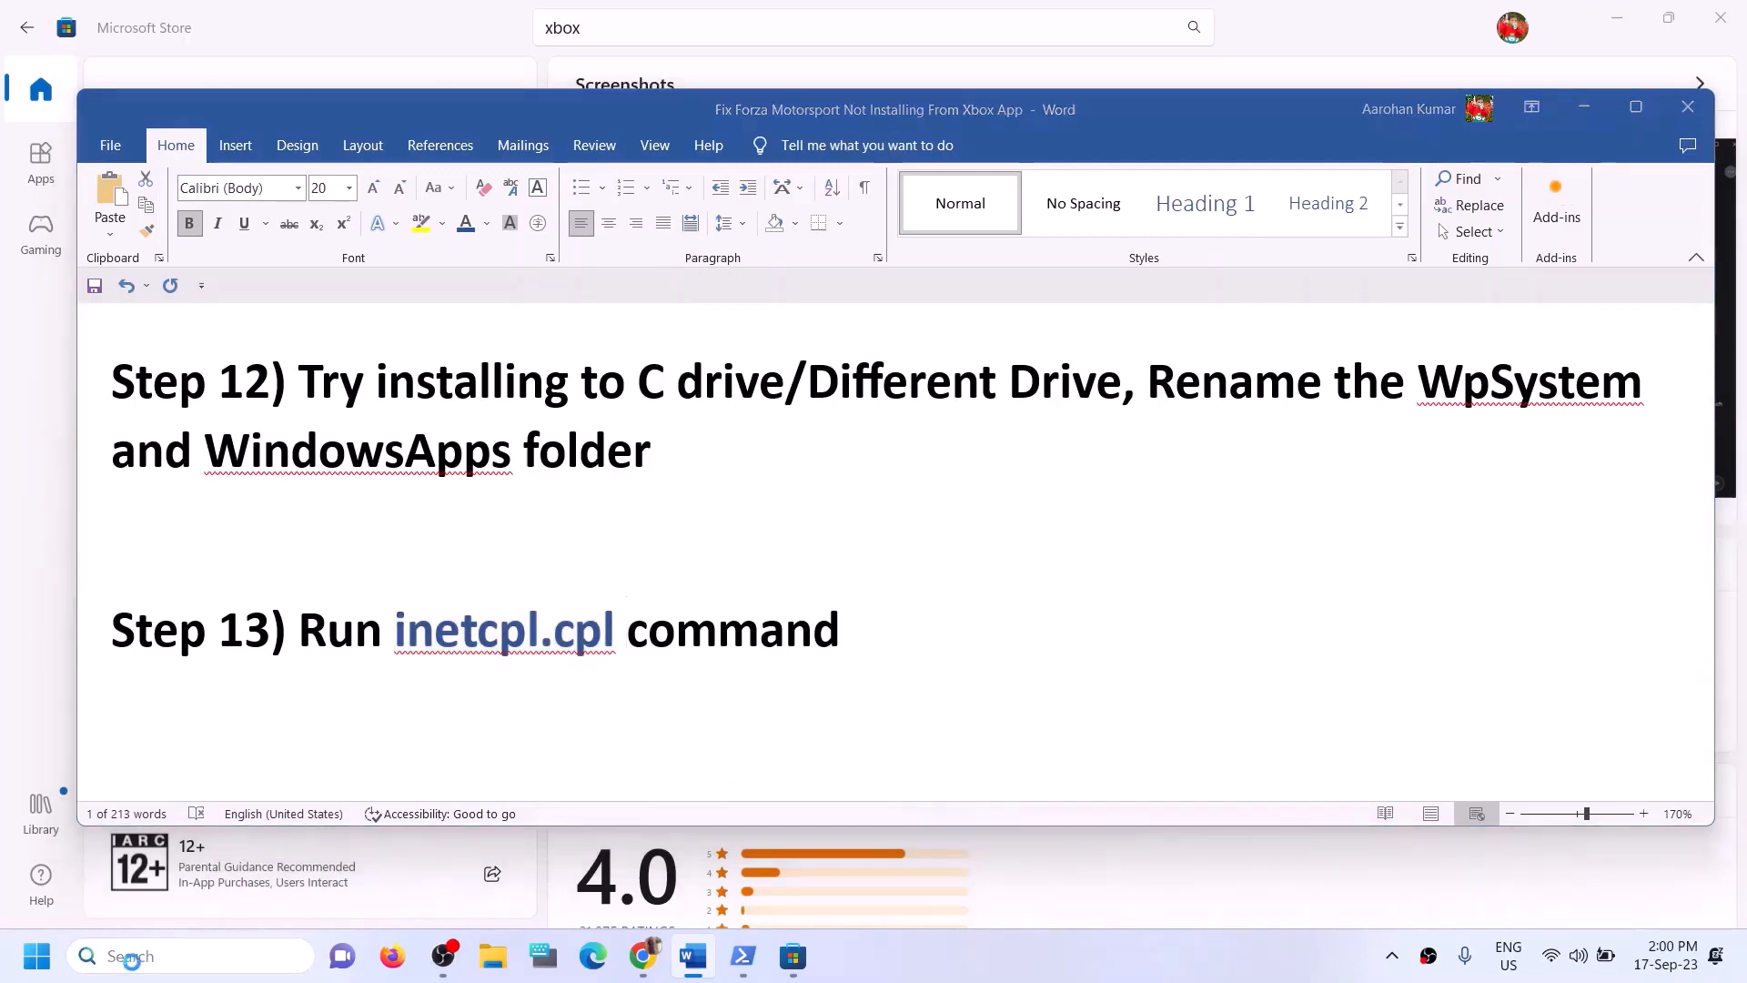
key(ctrl+v)
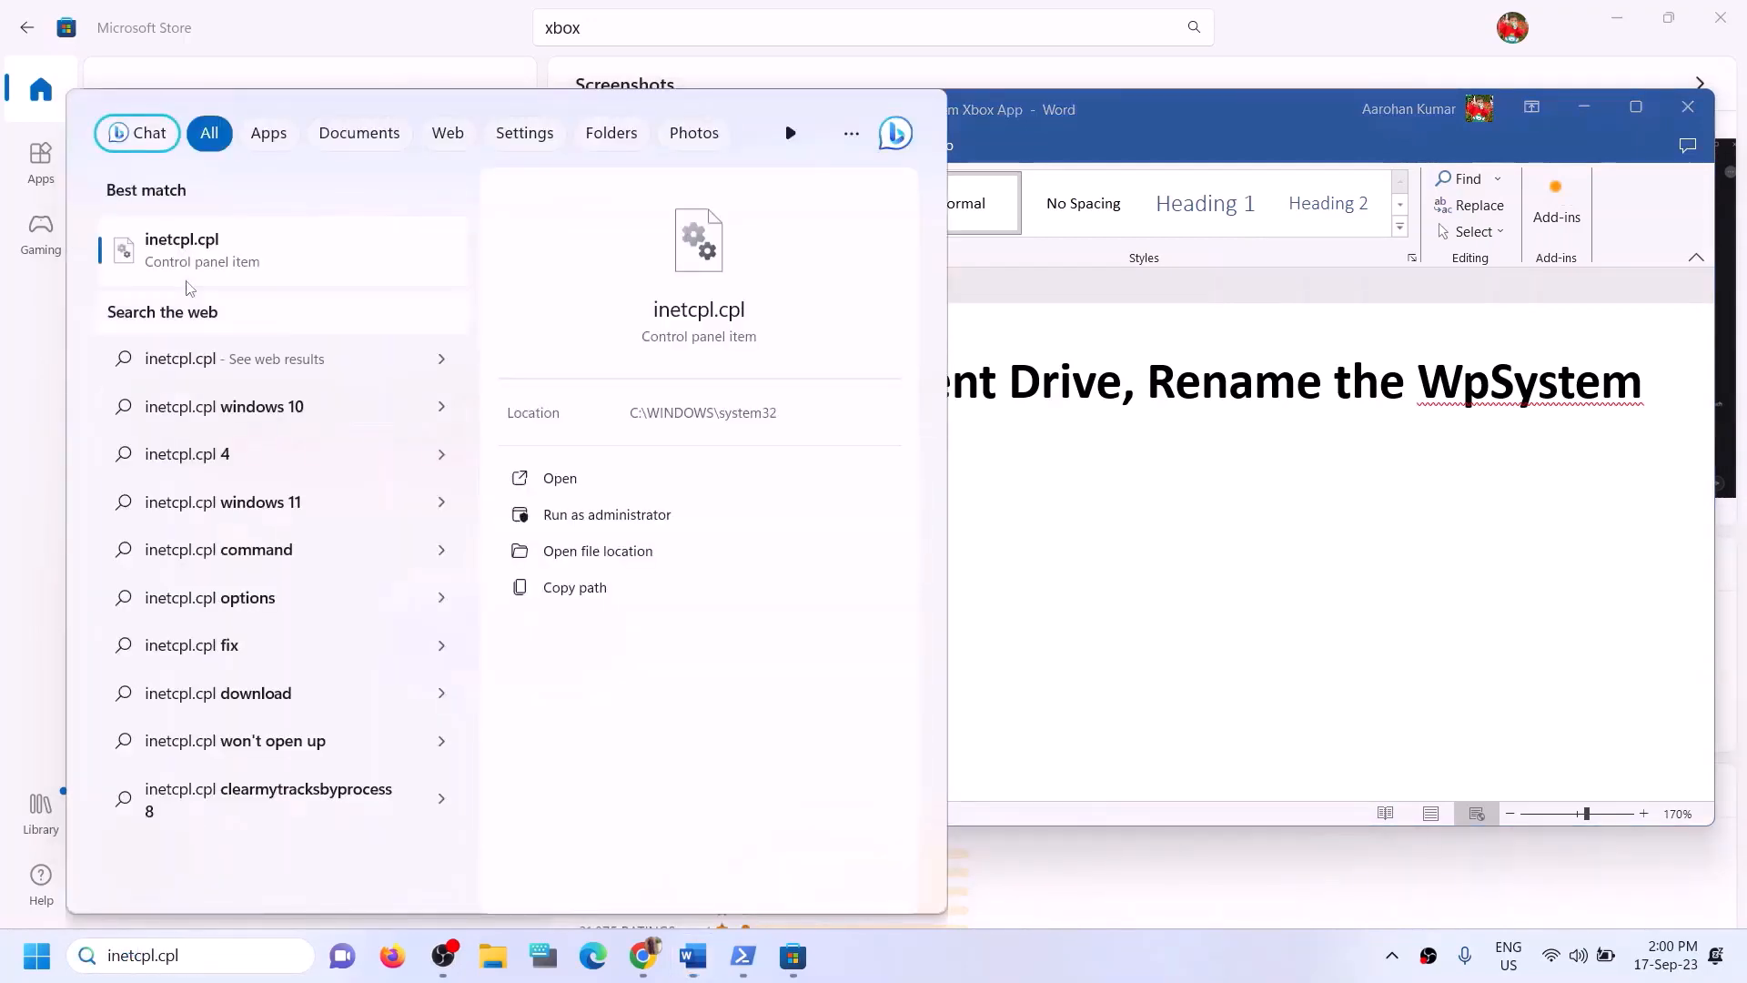
key(Escape)
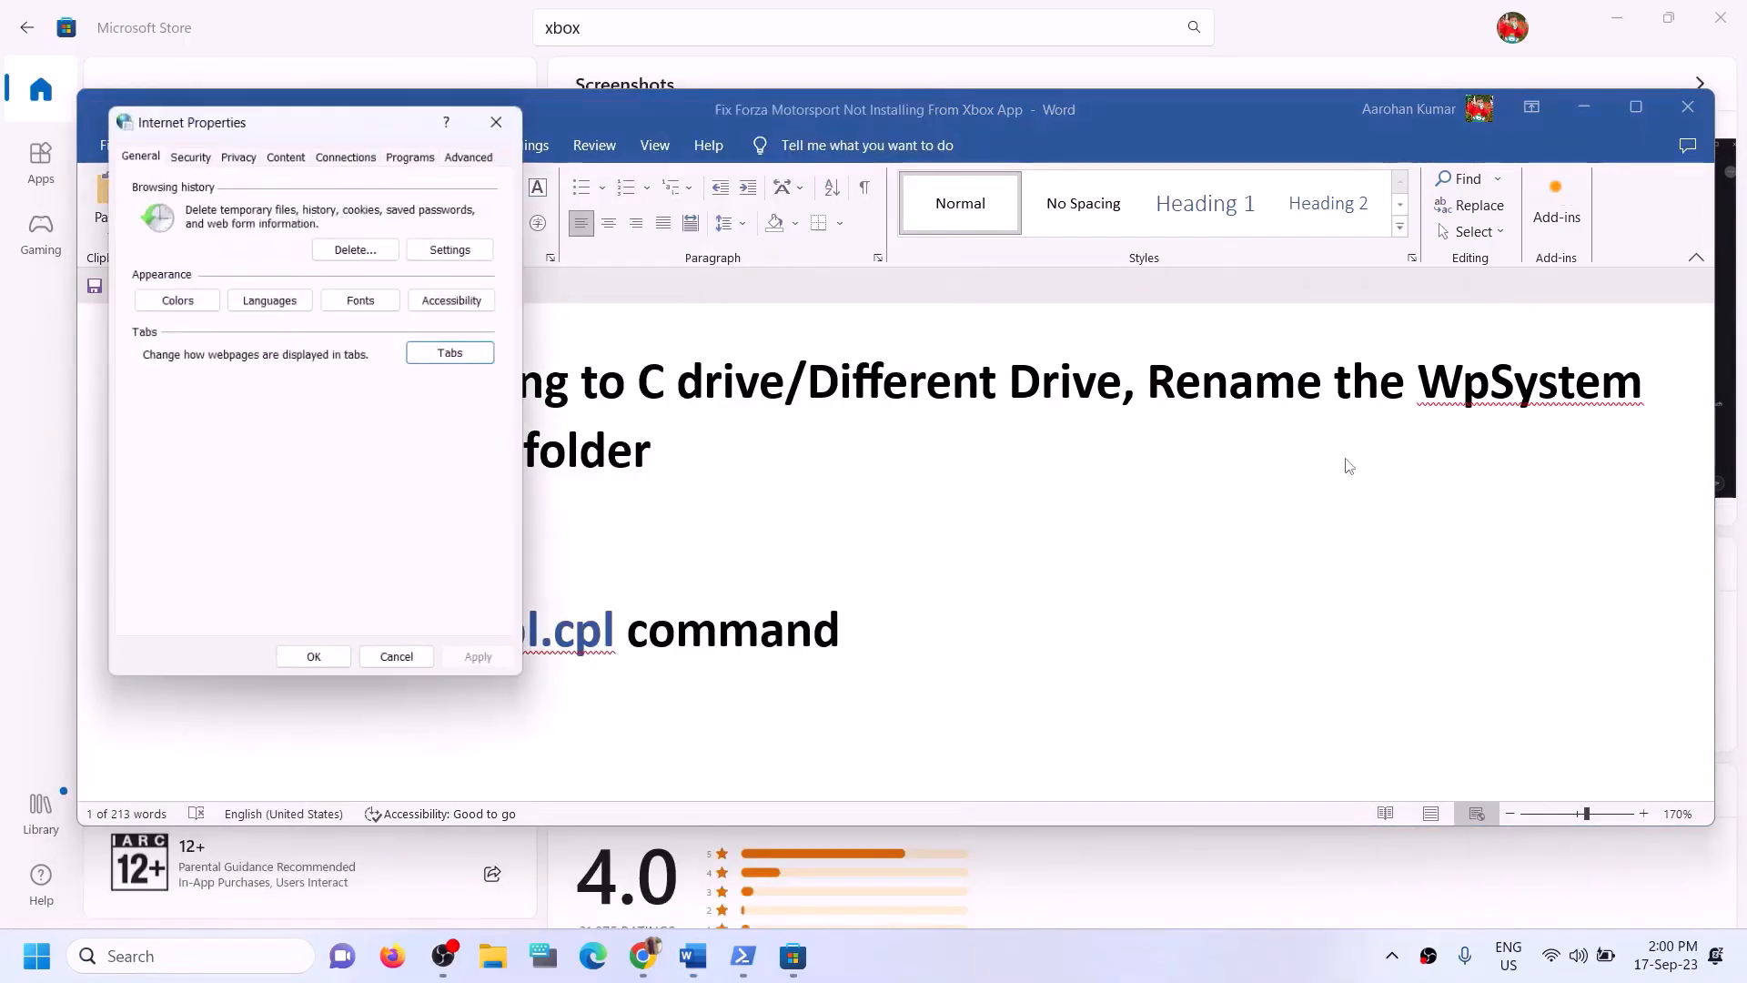
- Check the Use TLS 1.0 to TLS 1.3 options in the advanced Internet Properties settings, and confirm the dialog
click(479, 147)
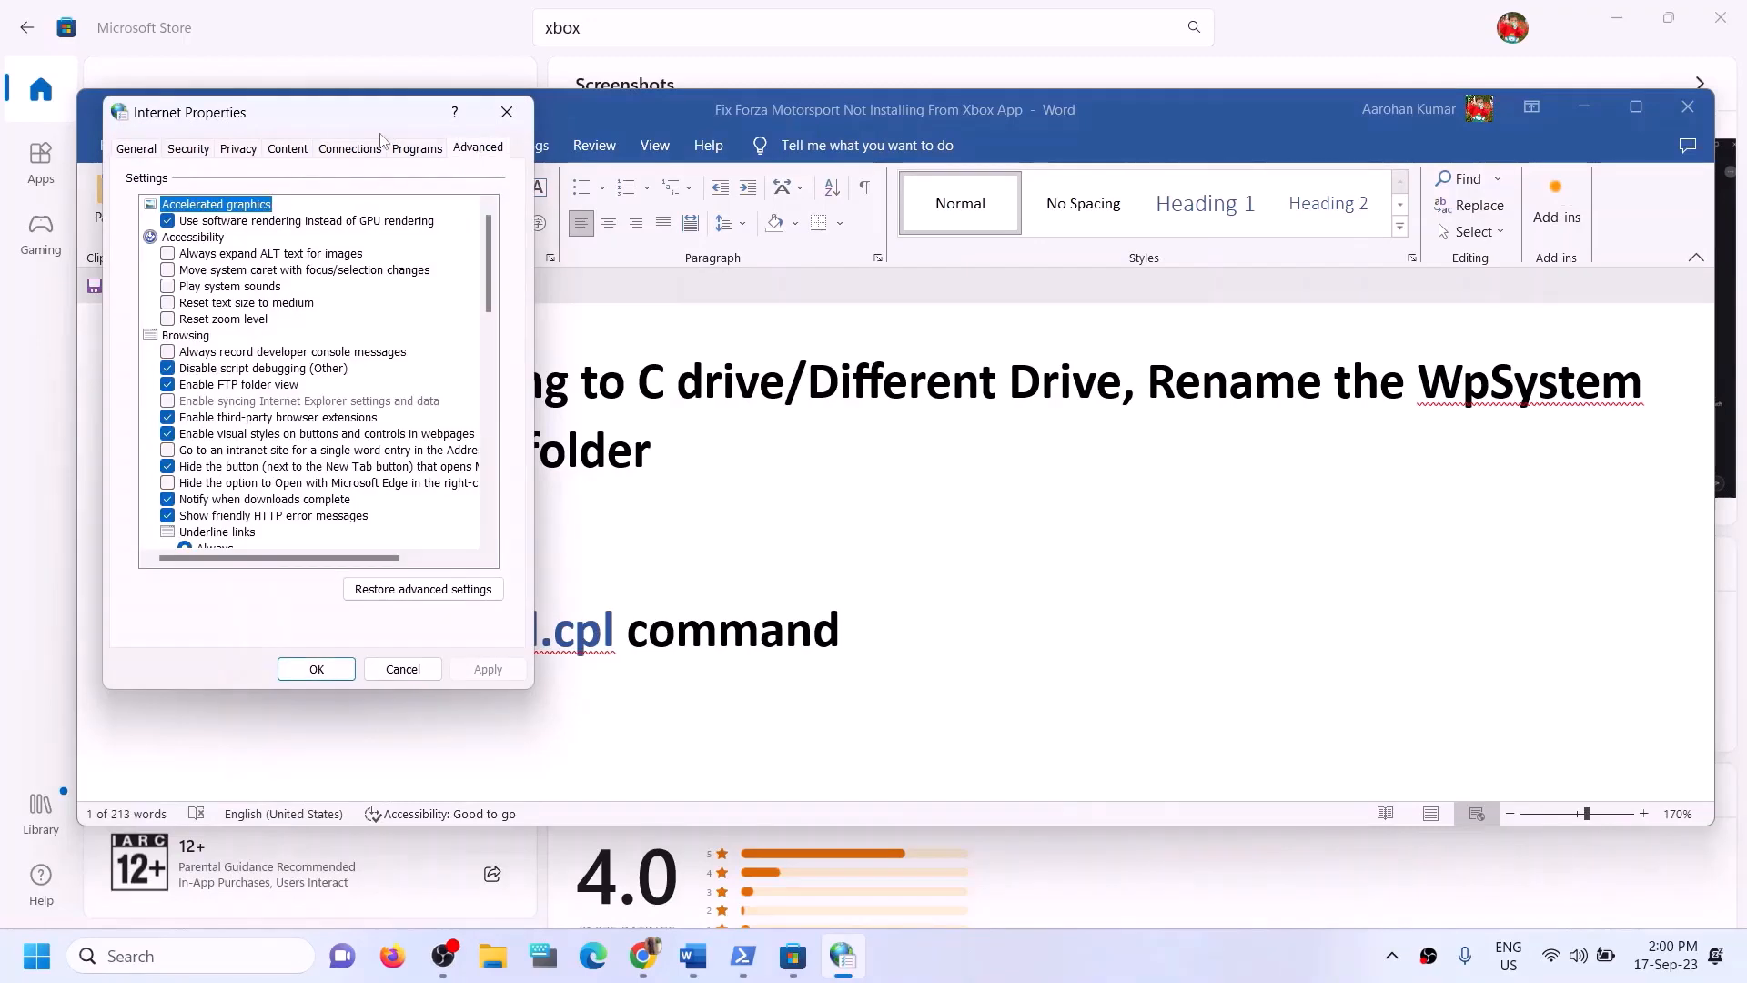
drag(366, 124, 651, 142)
scroll(577, 412, down, 15)
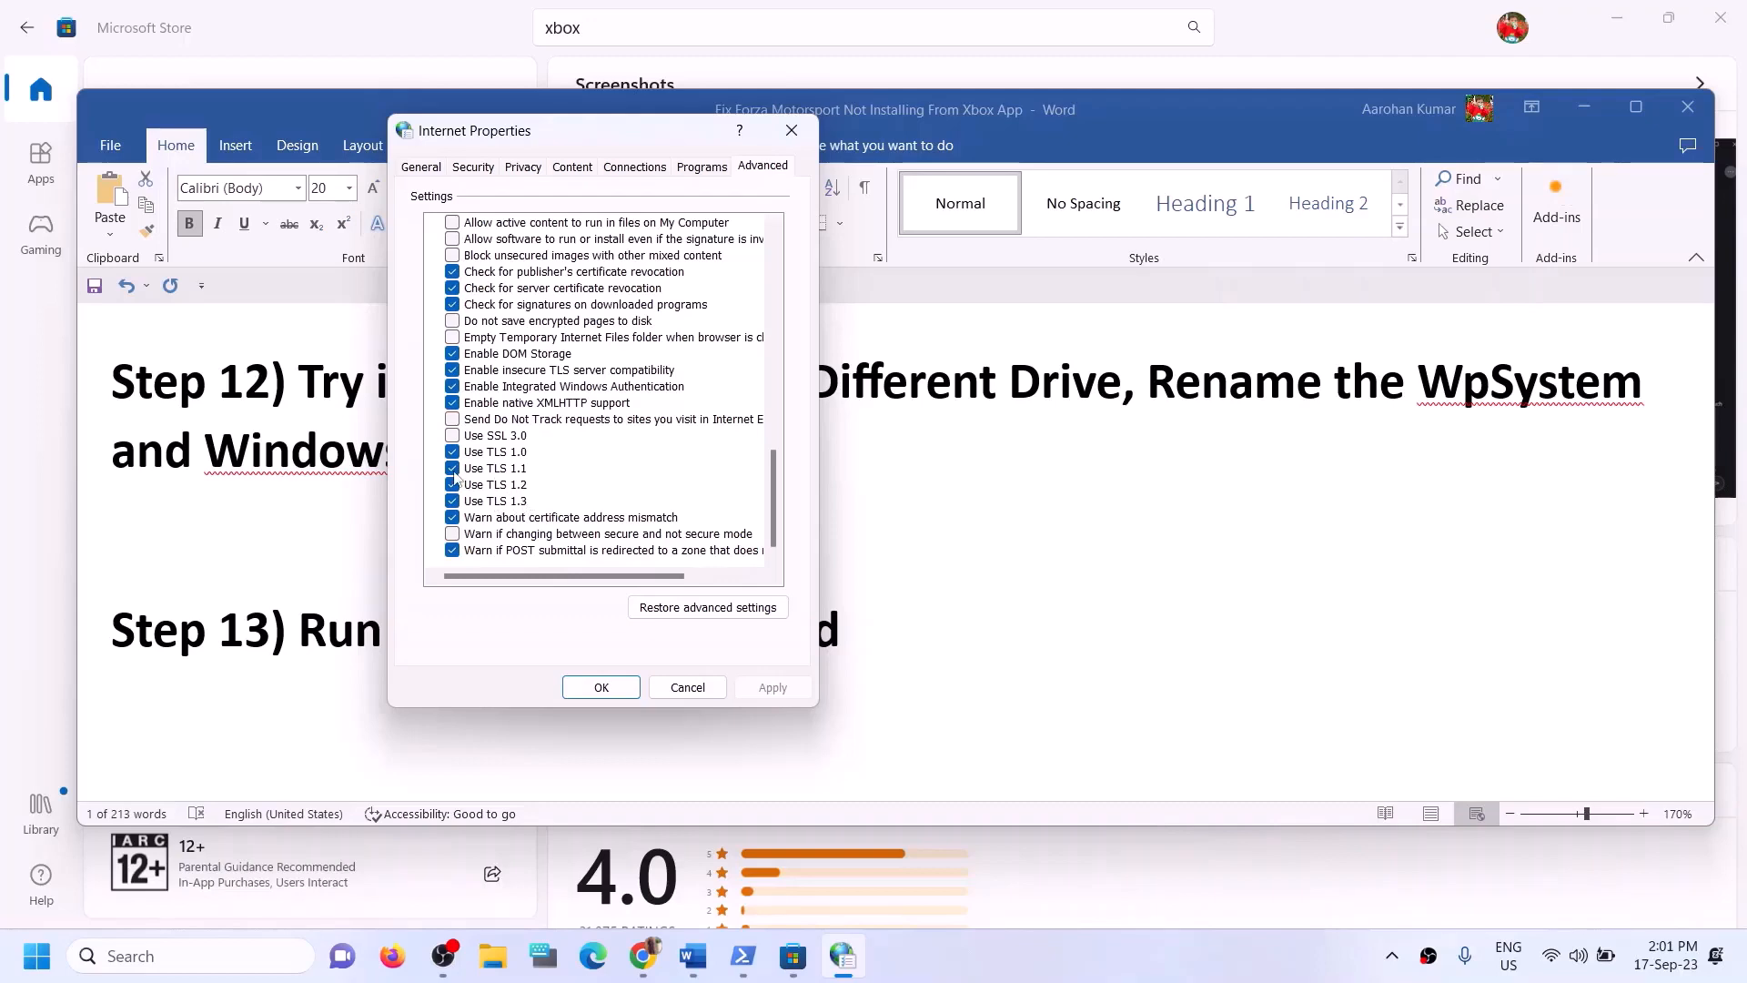
click(629, 693)
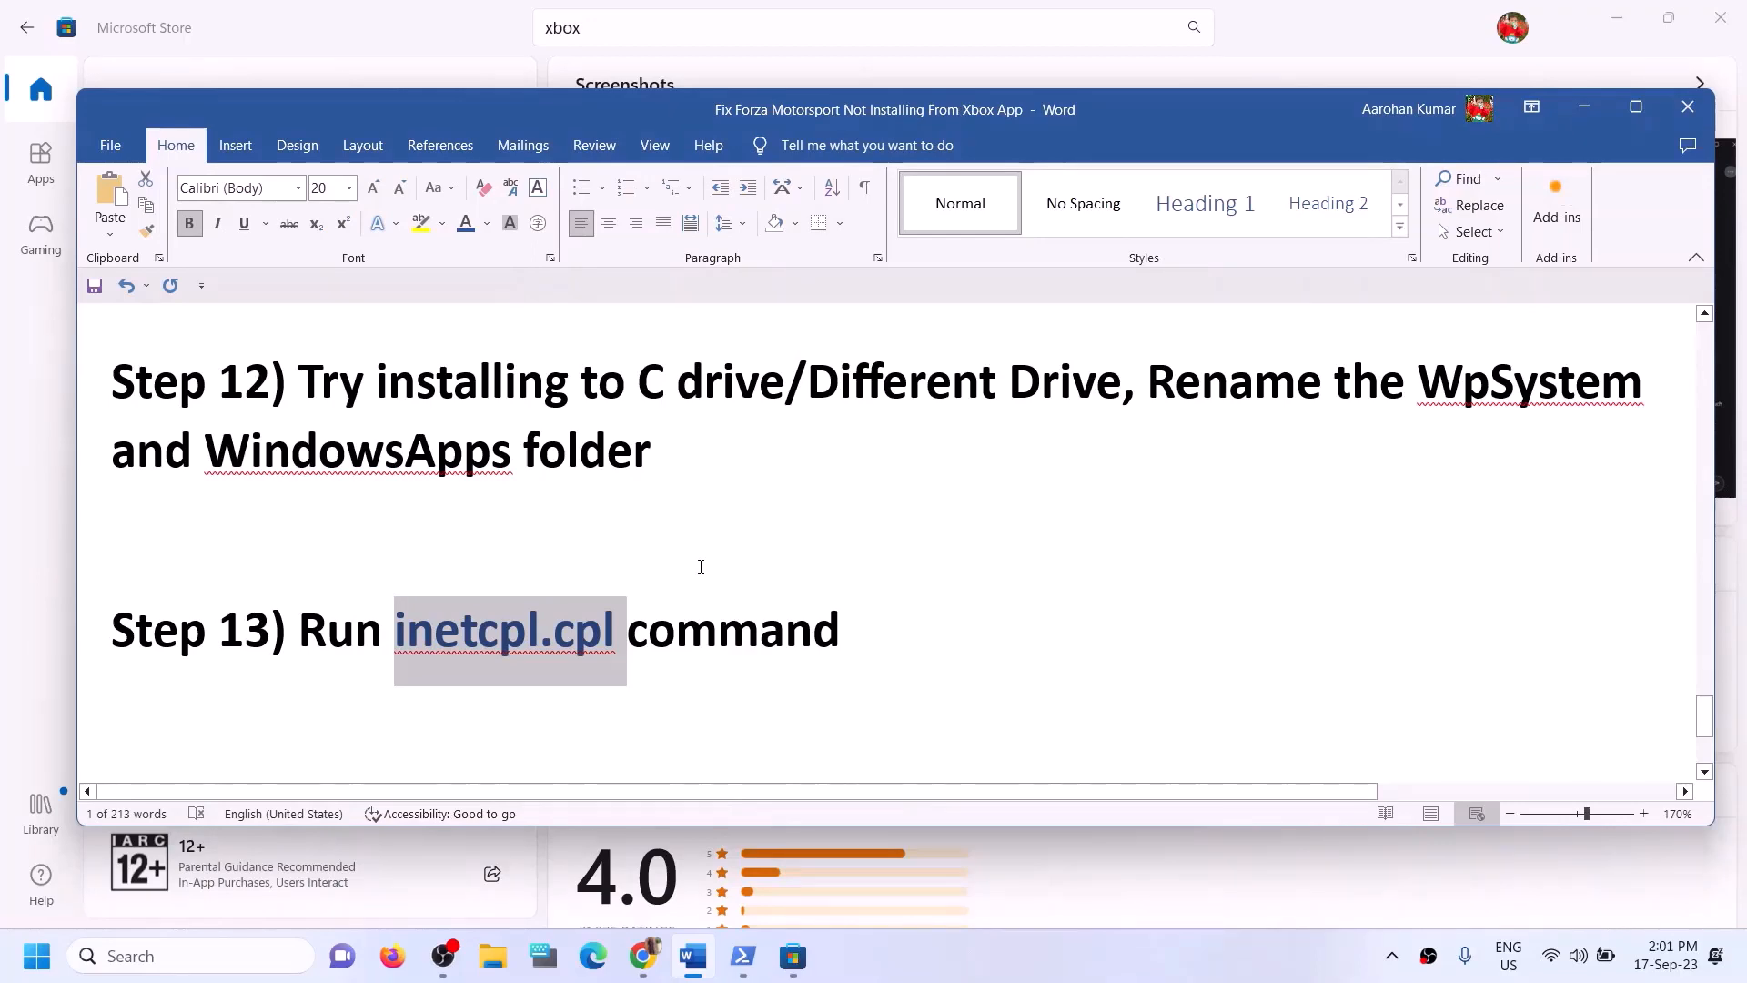
- Read the media creation tool instructions in Word, highlighting Step 14 and the Windows 10 and Windows 11 download links
scroll(701, 567, down, 3)
scroll(701, 567, down, 2)
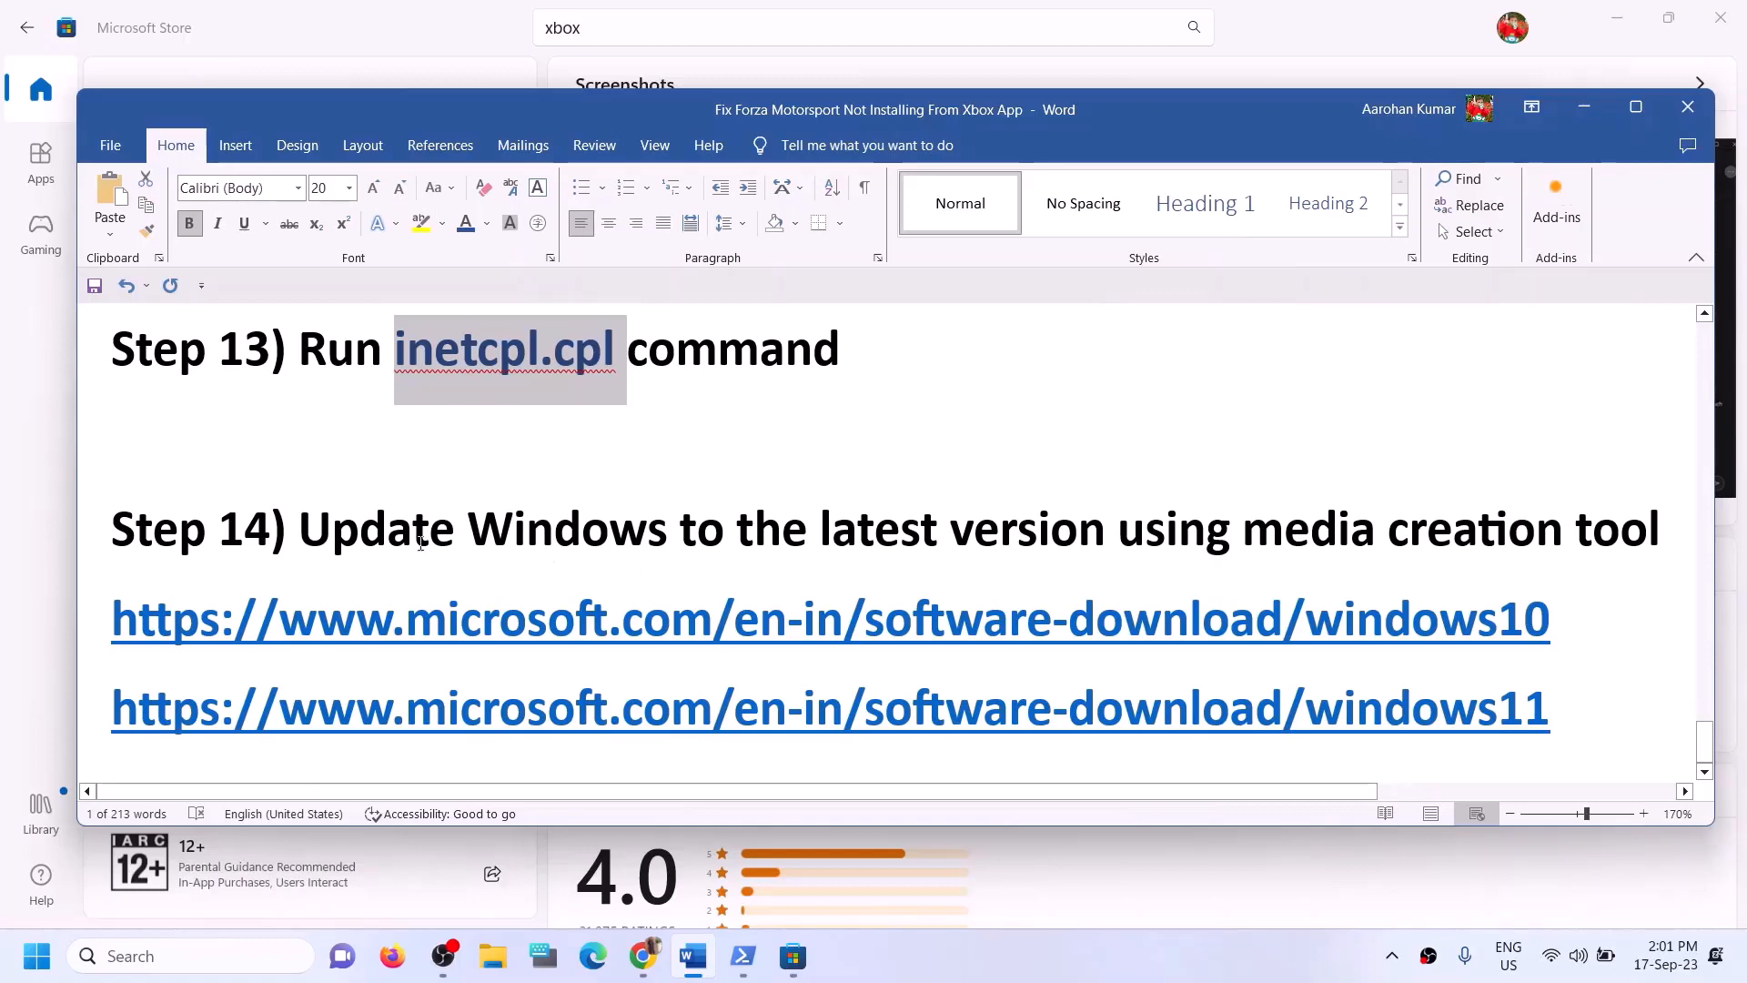
drag(301, 536, 1665, 546)
click(1142, 972)
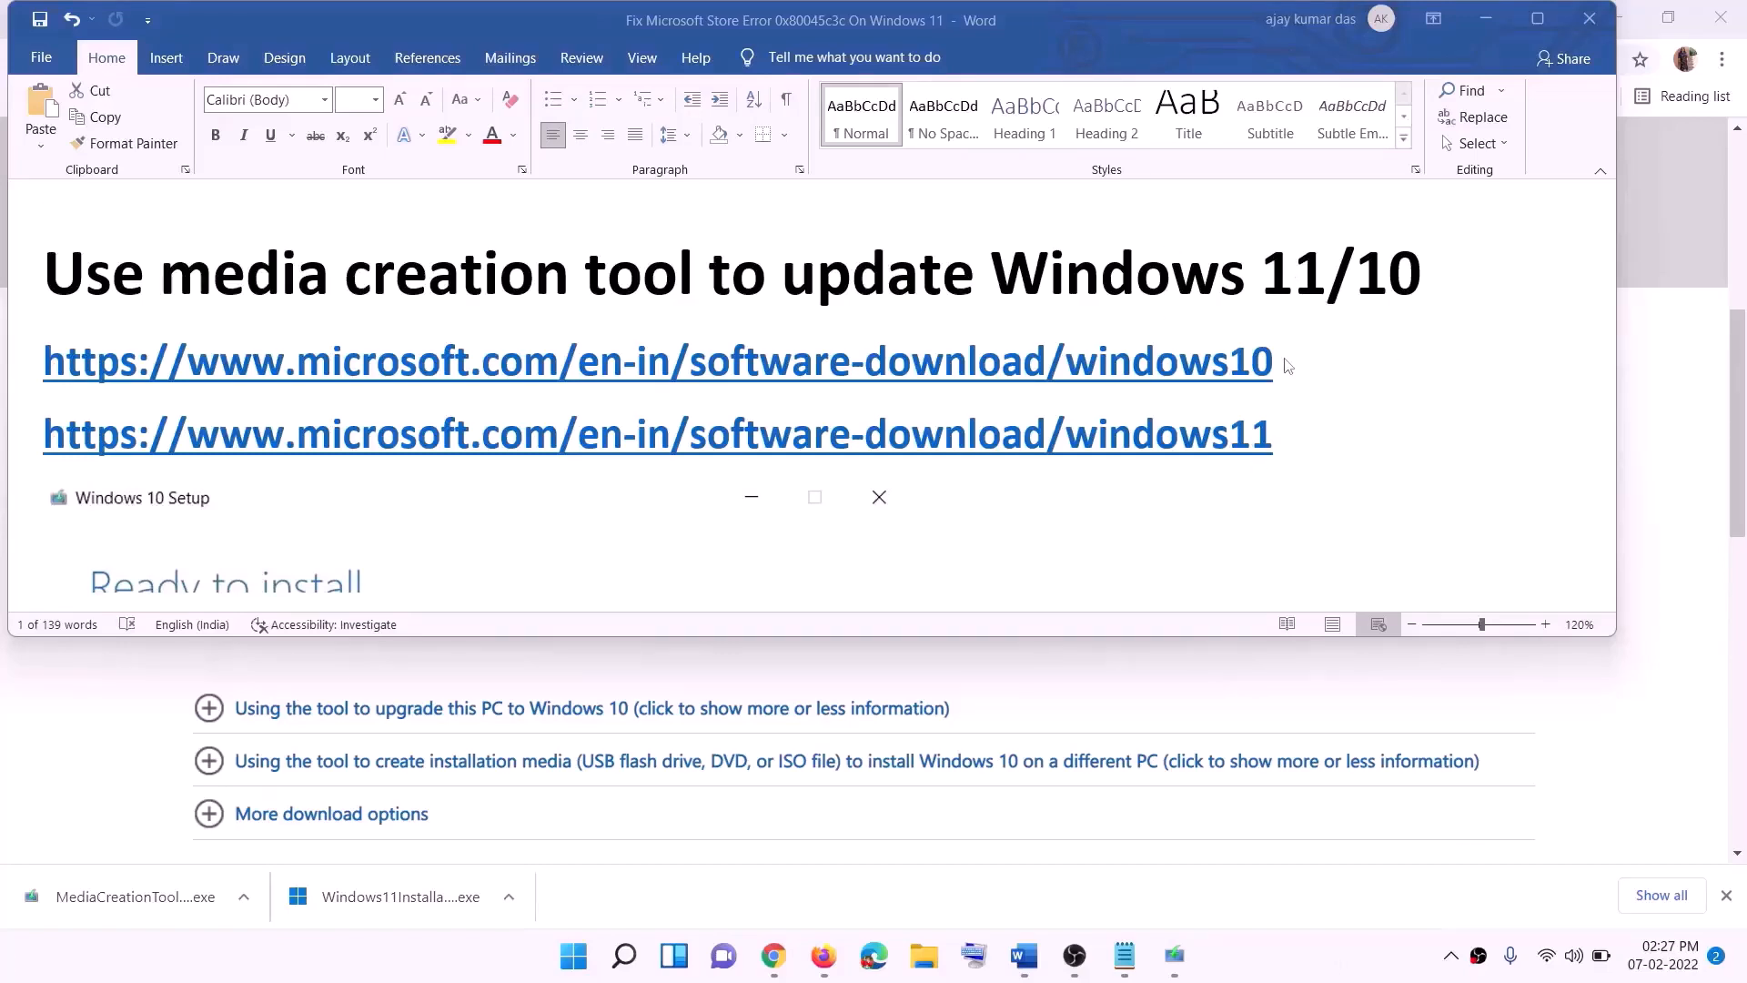
click(1288, 364)
triple_click(1291, 364)
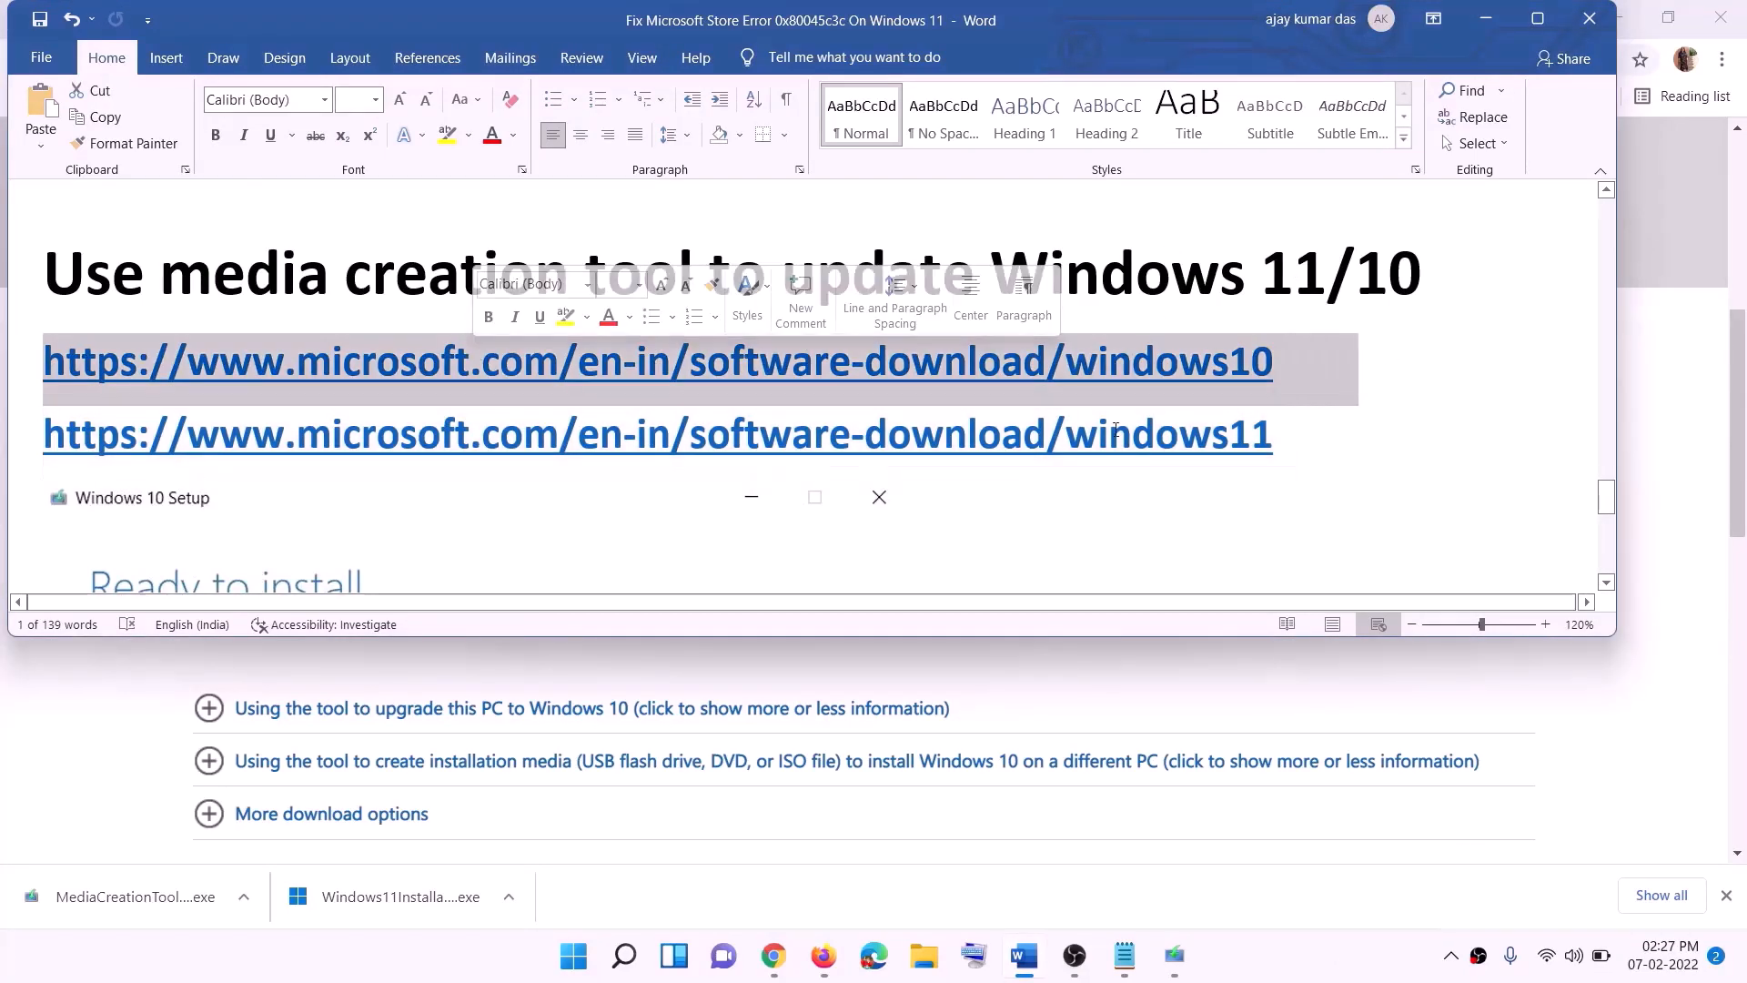
triple_click(1300, 435)
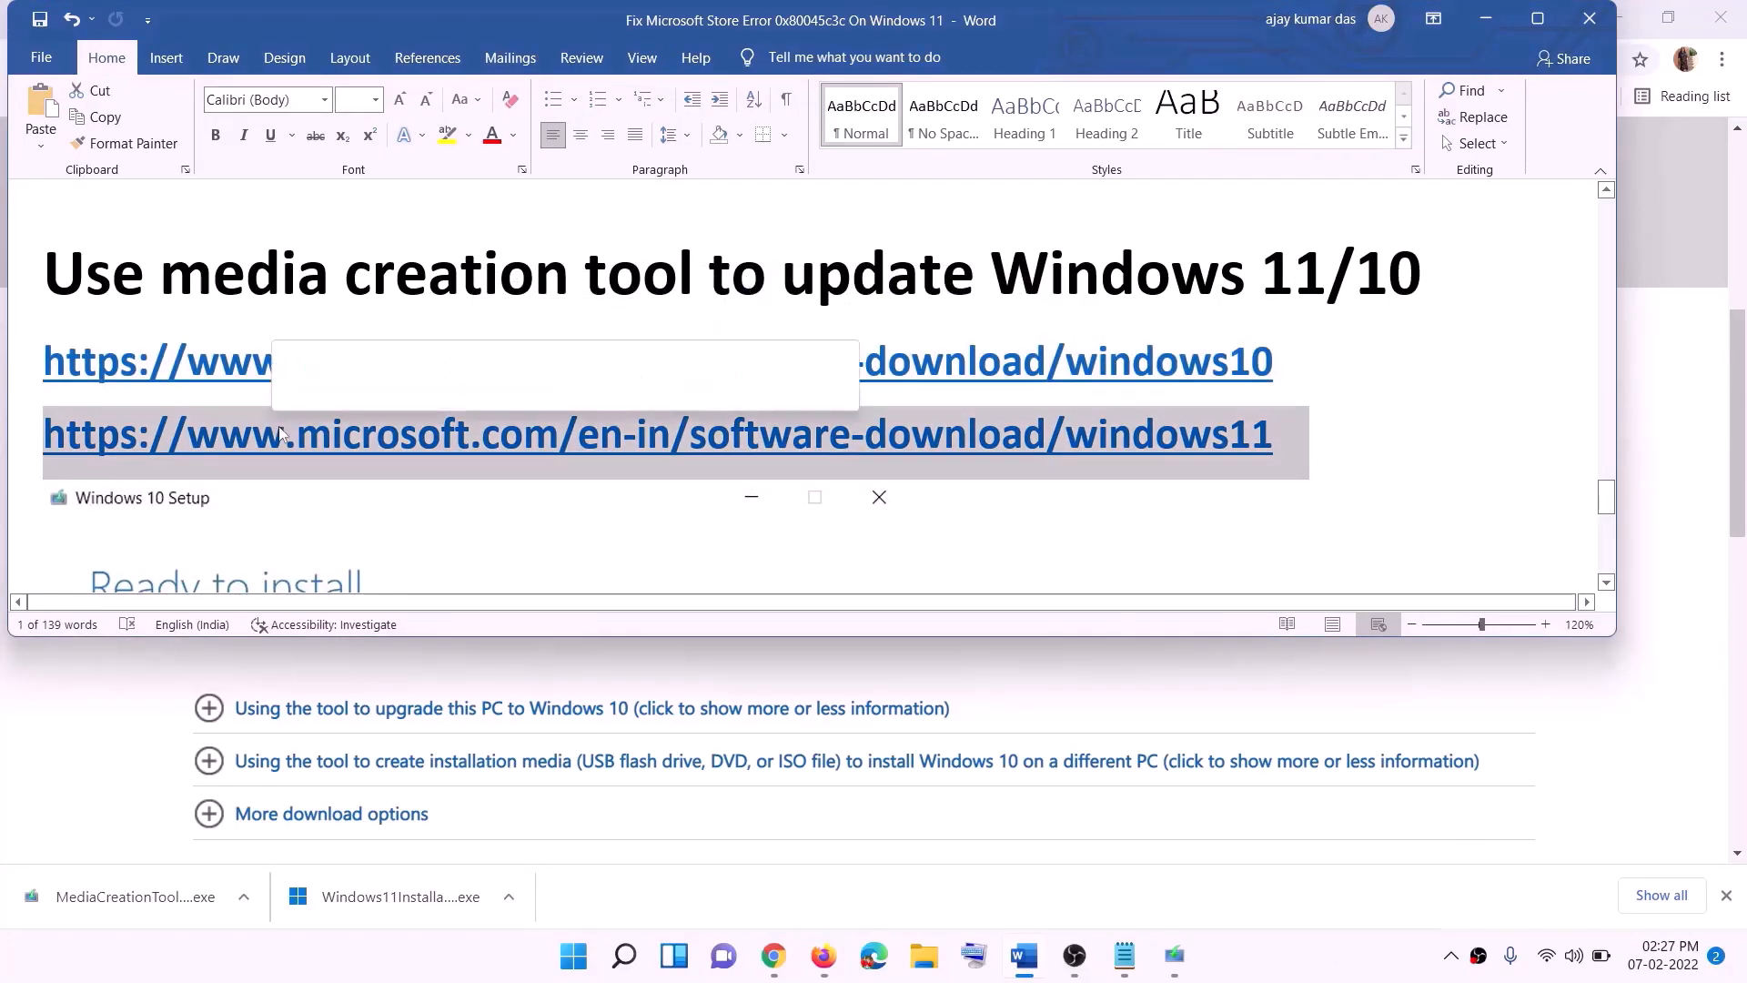
- Minimize Word and examine the Create Windows 10 installation media section on Microsoft's Download Windows 10 page
click(1493, 18)
scroll(743, 467, up, 5)
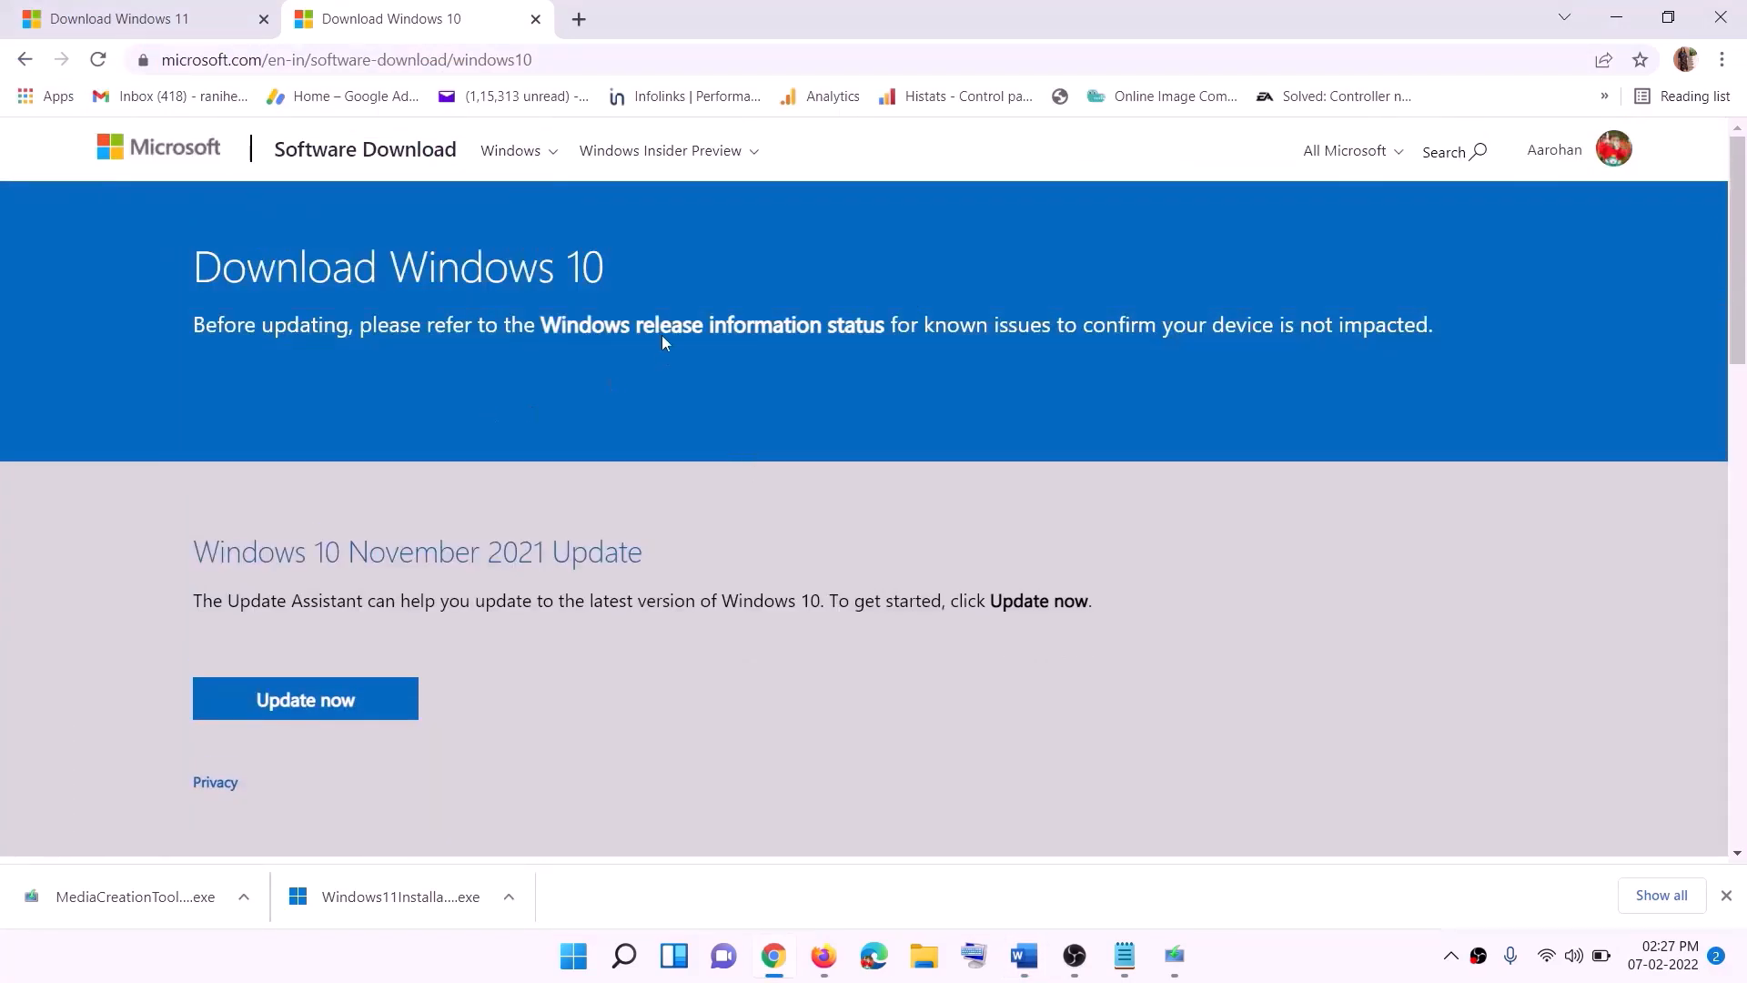
scroll(662, 337, down, 5)
drag(201, 555, 390, 548)
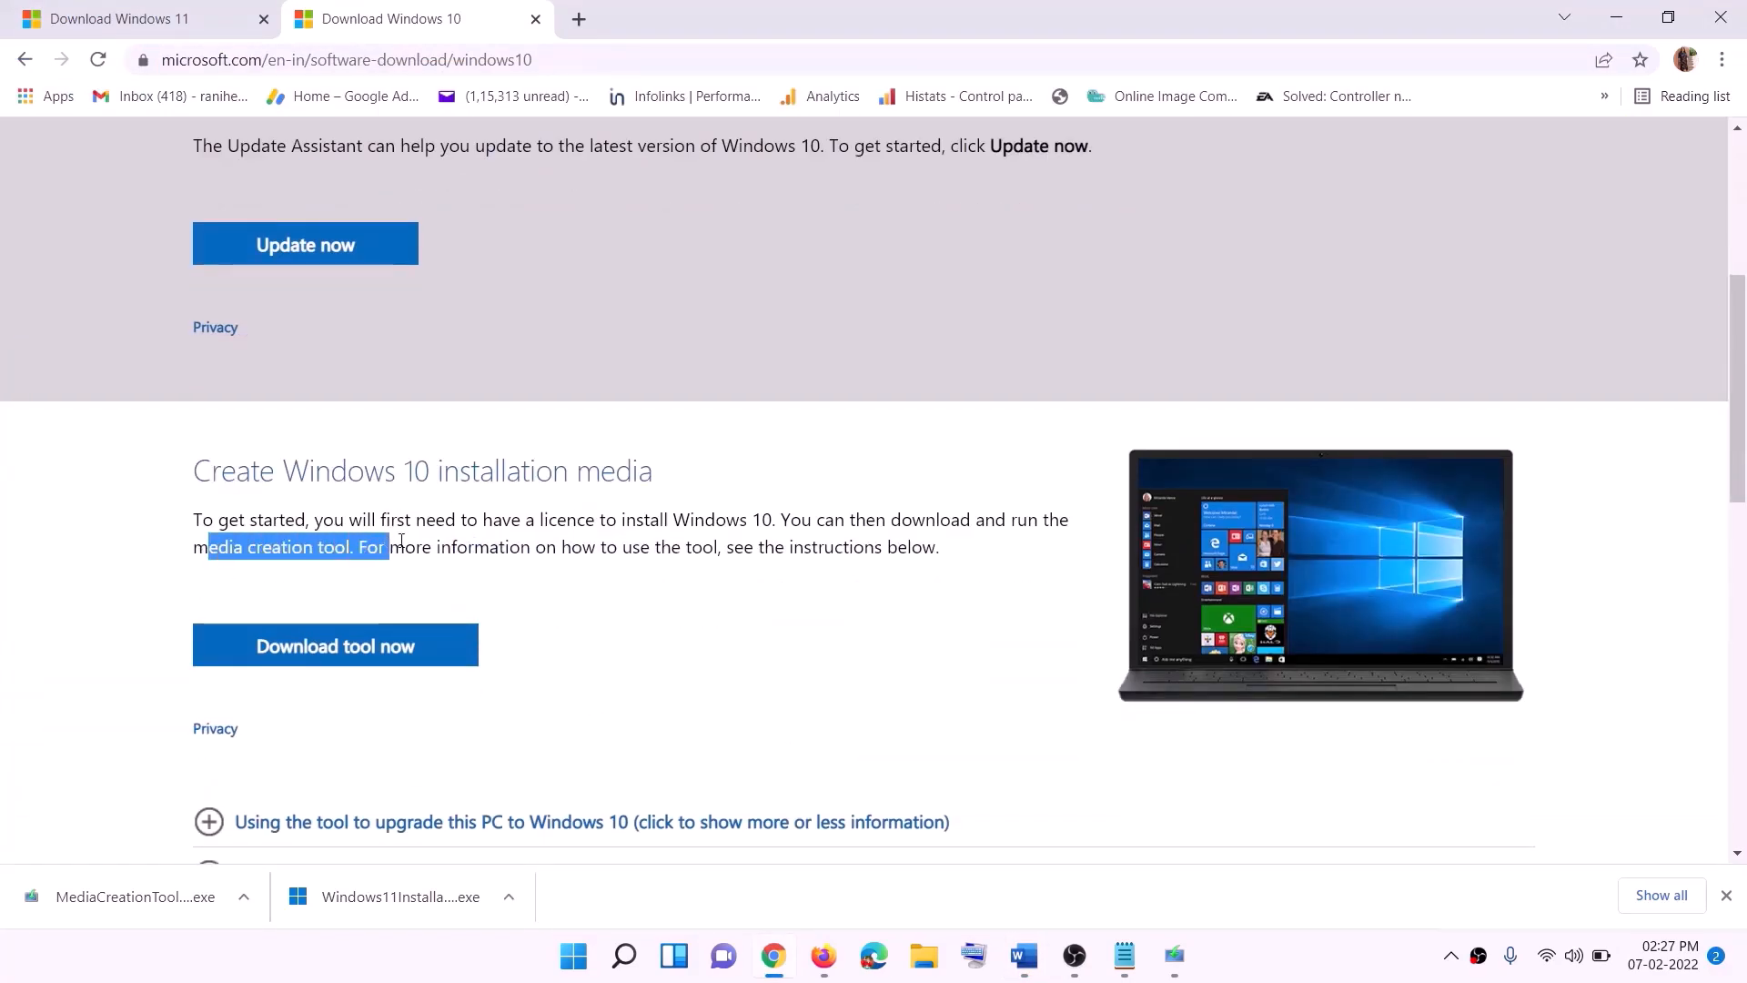
scroll(582, 501, down, 3)
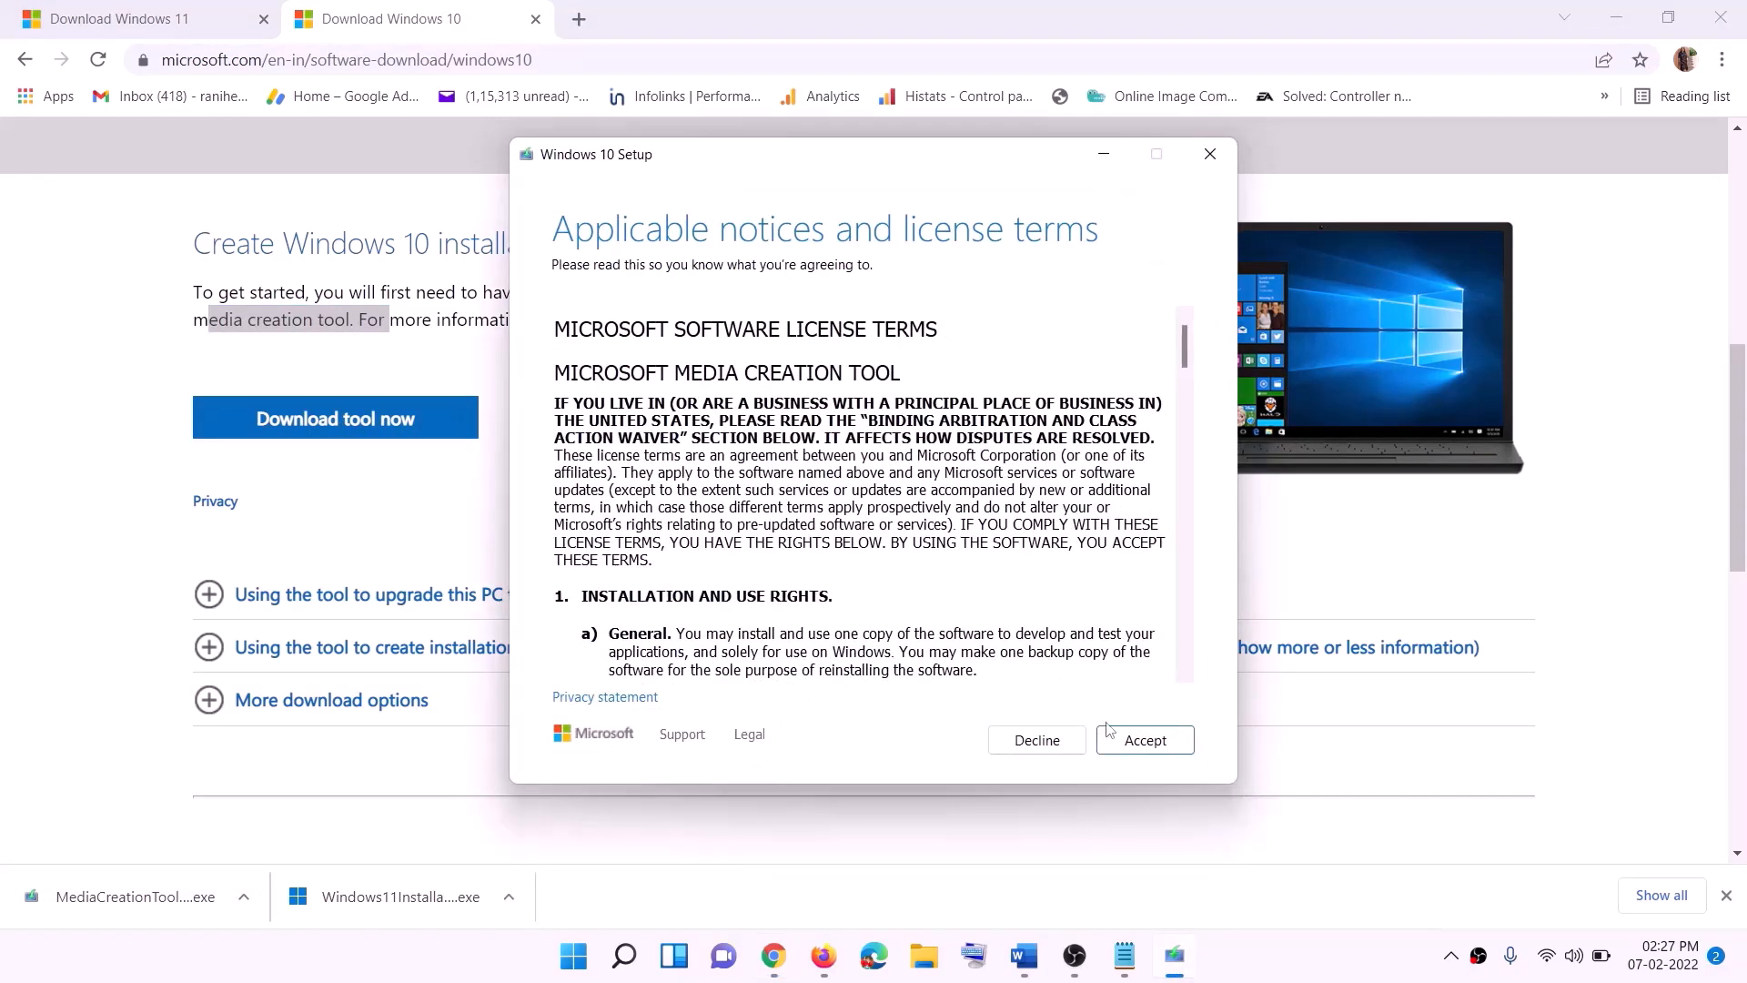
- Accept the license terms in Windows 10 Setup and continue with the option Upgrade this PC now
click(1138, 741)
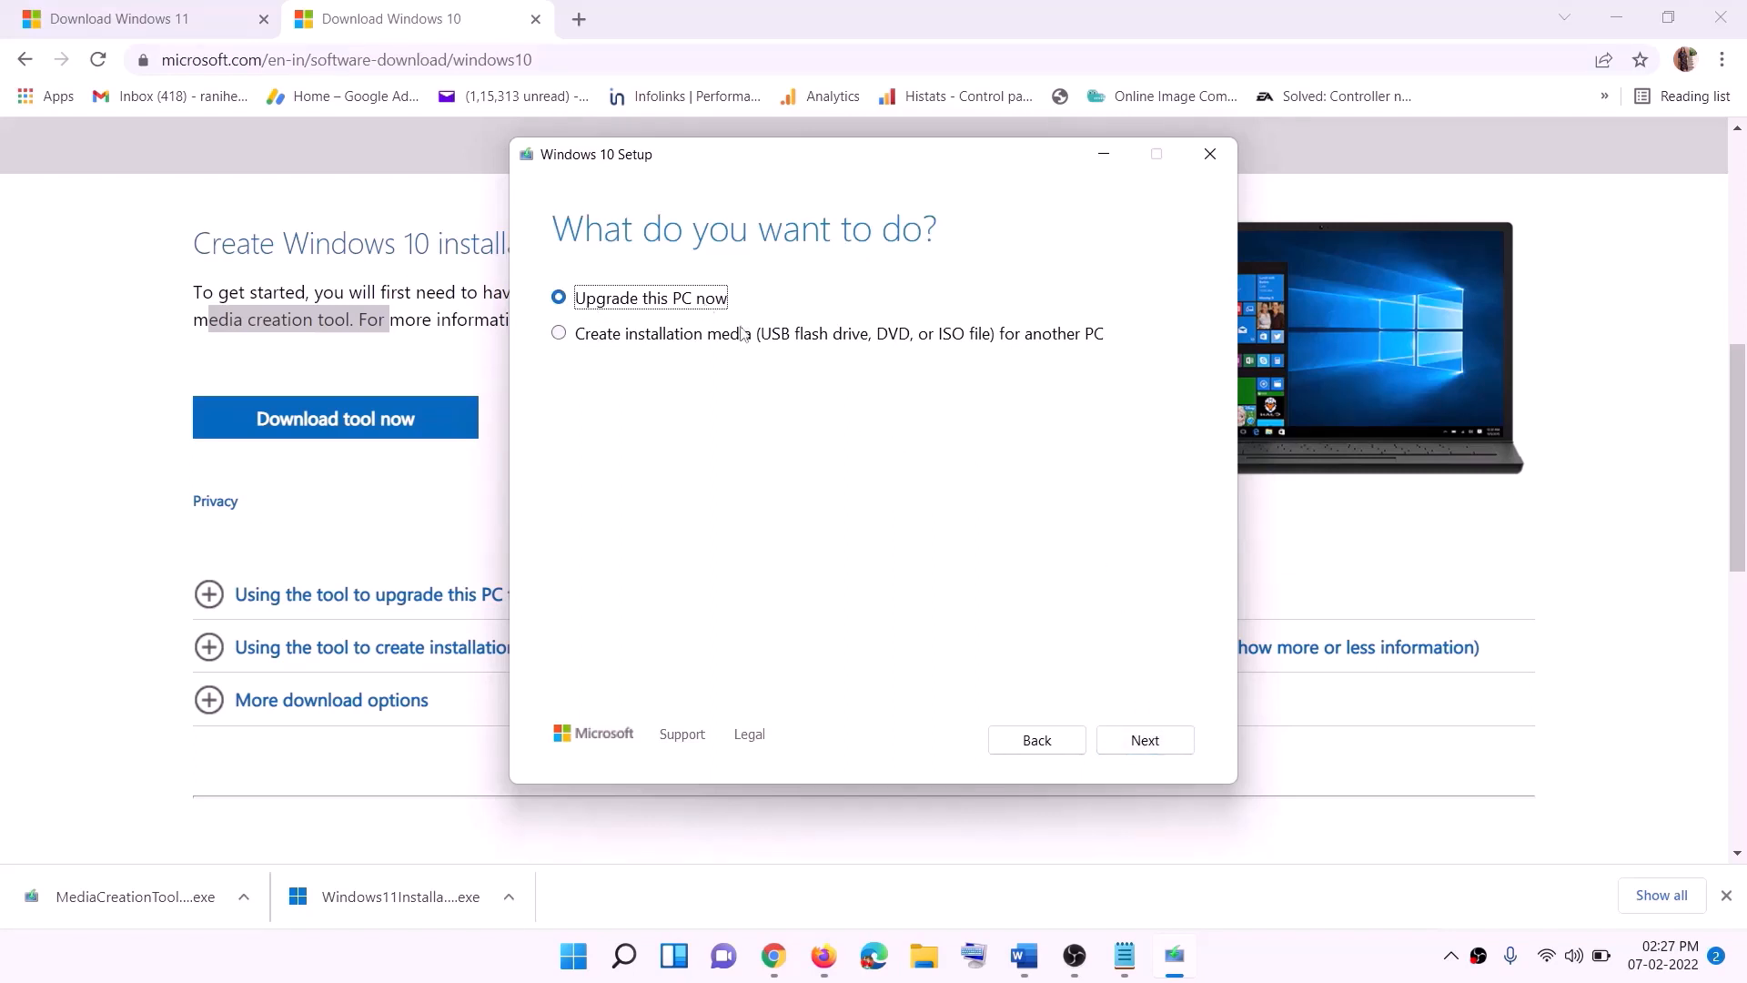
click(1142, 746)
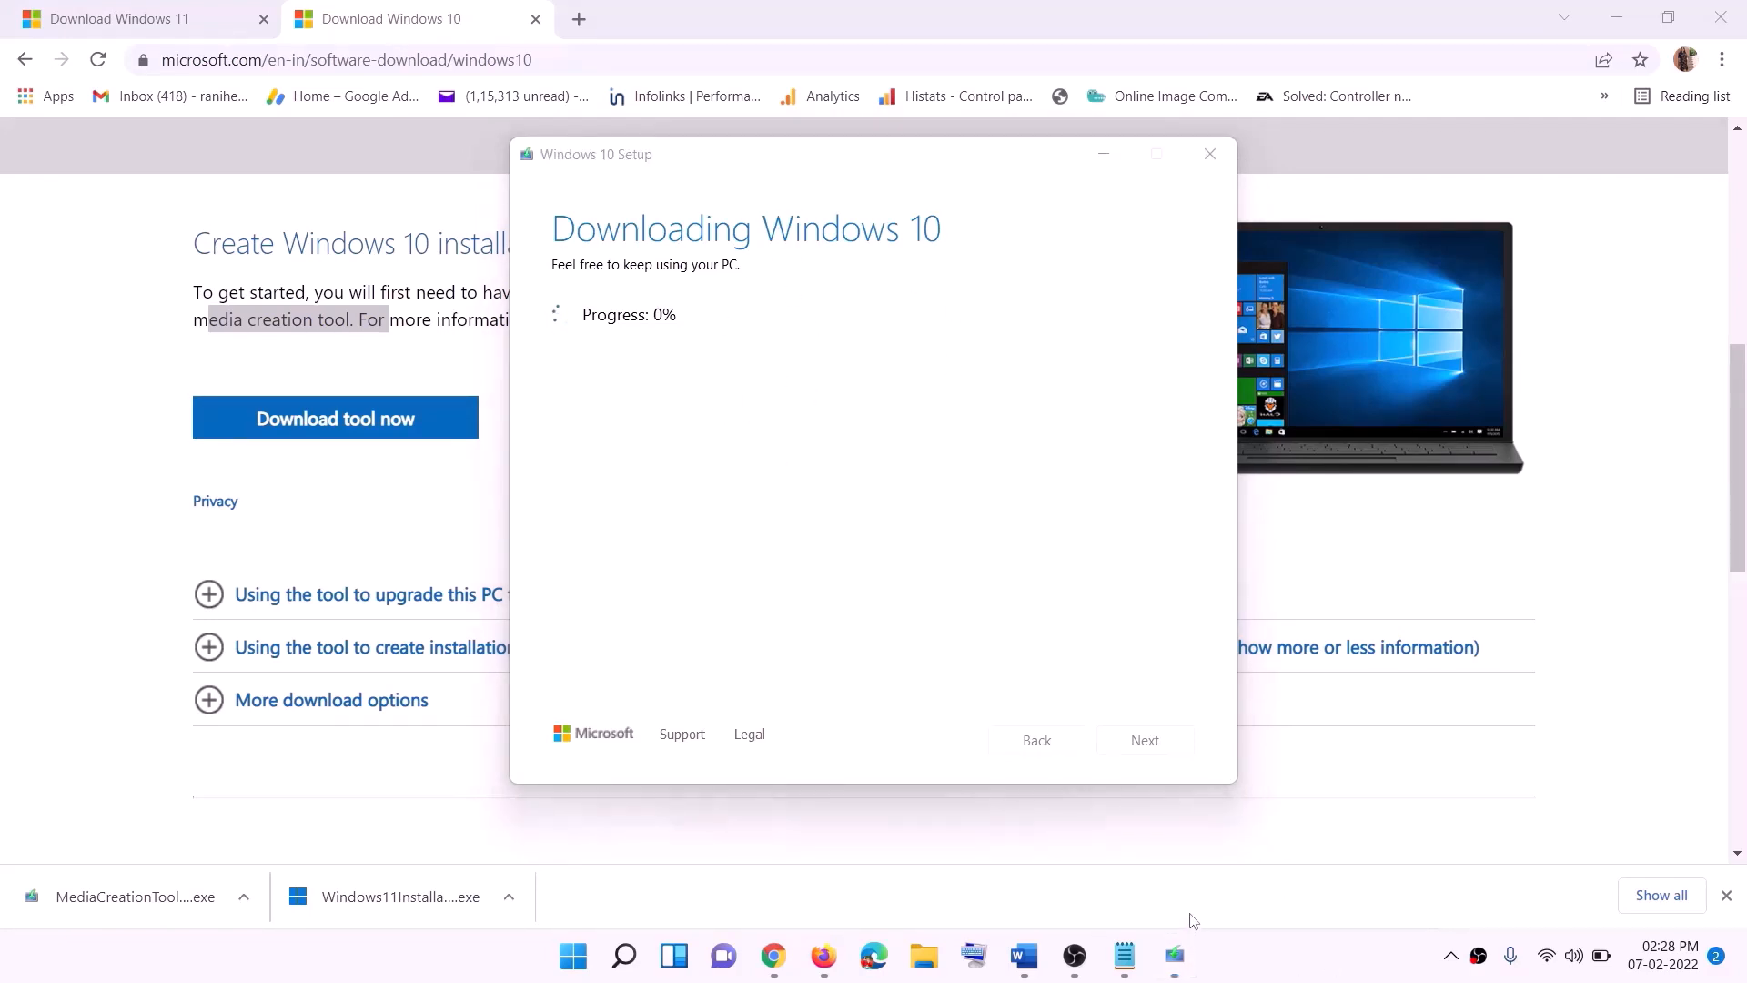
- Switch to the Word document, maximize it and examine the Ready to install screenshot of Windows 10 Setup
click(1034, 970)
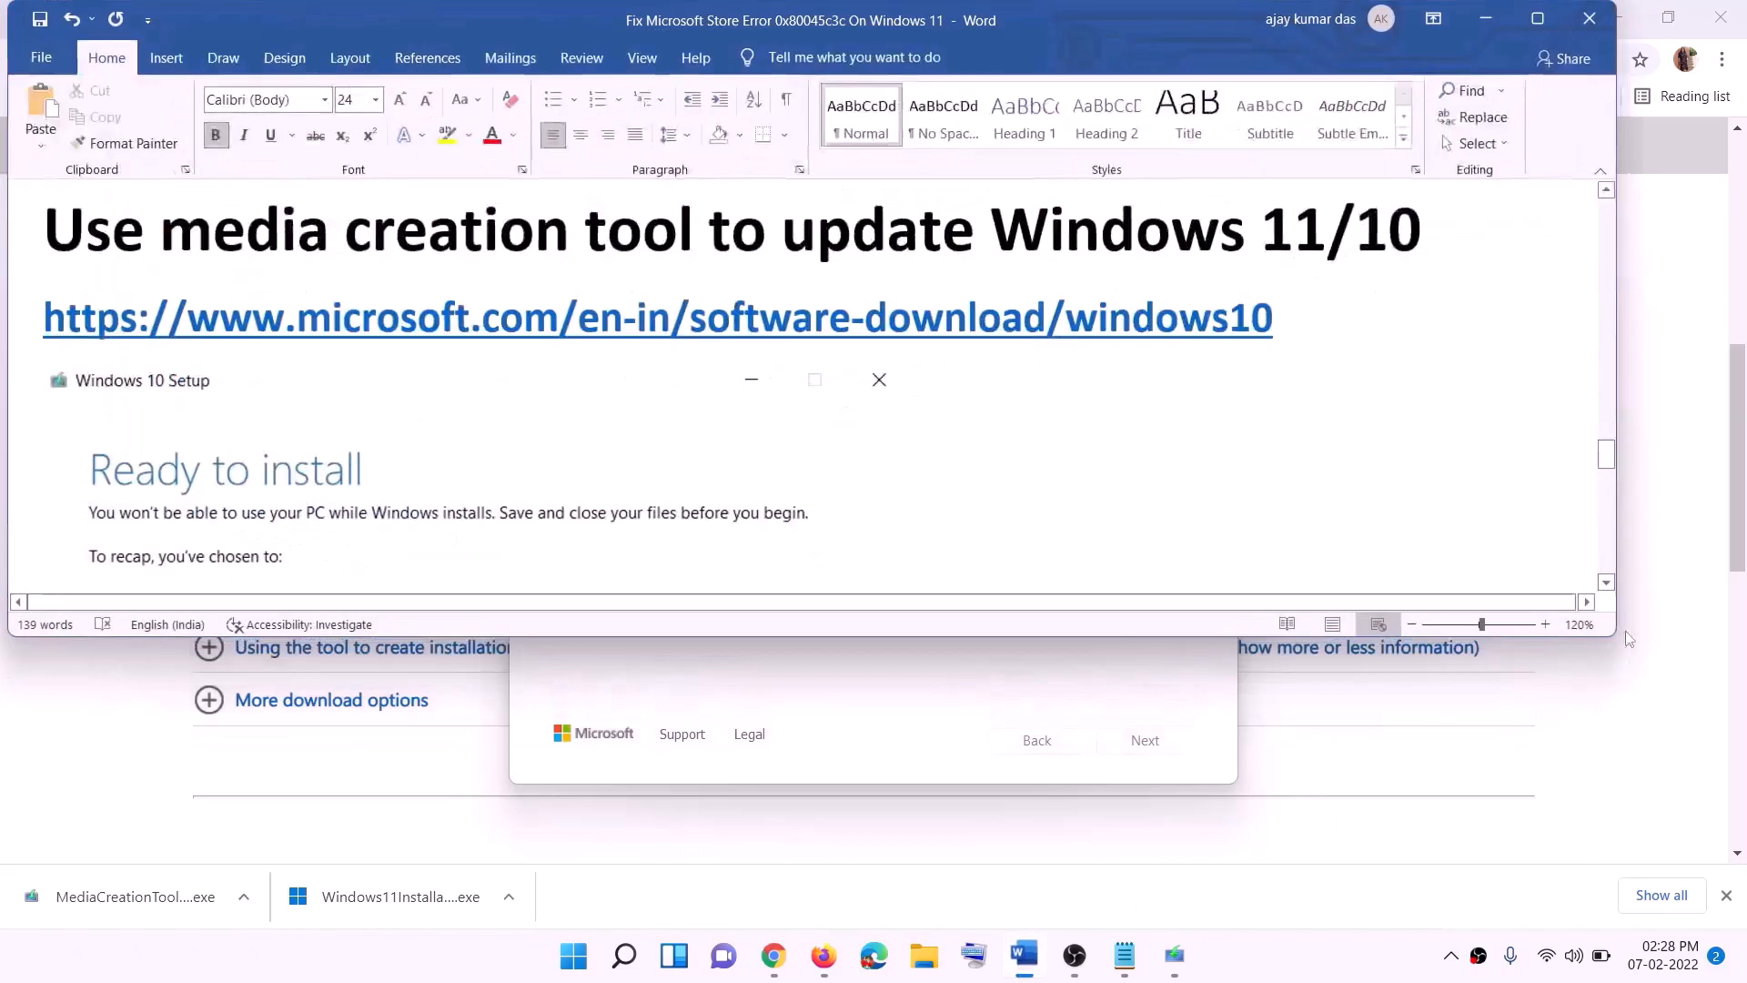
scroll(191, 444, down, 1)
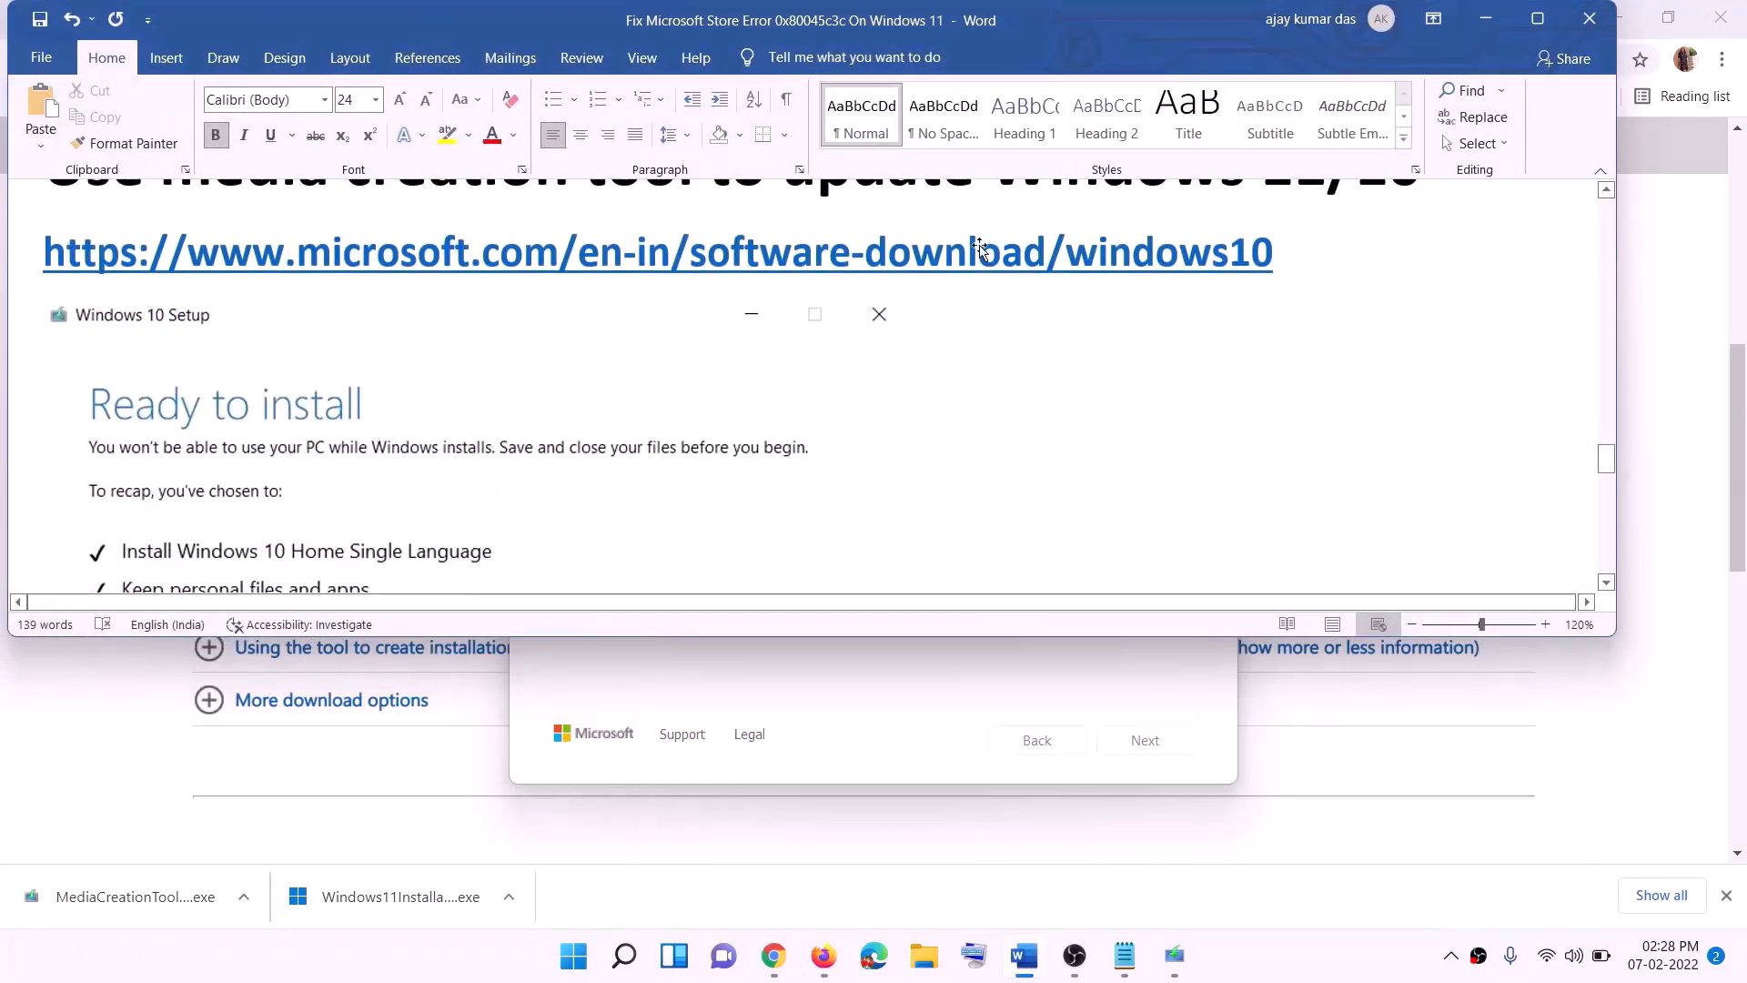
click(1538, 20)
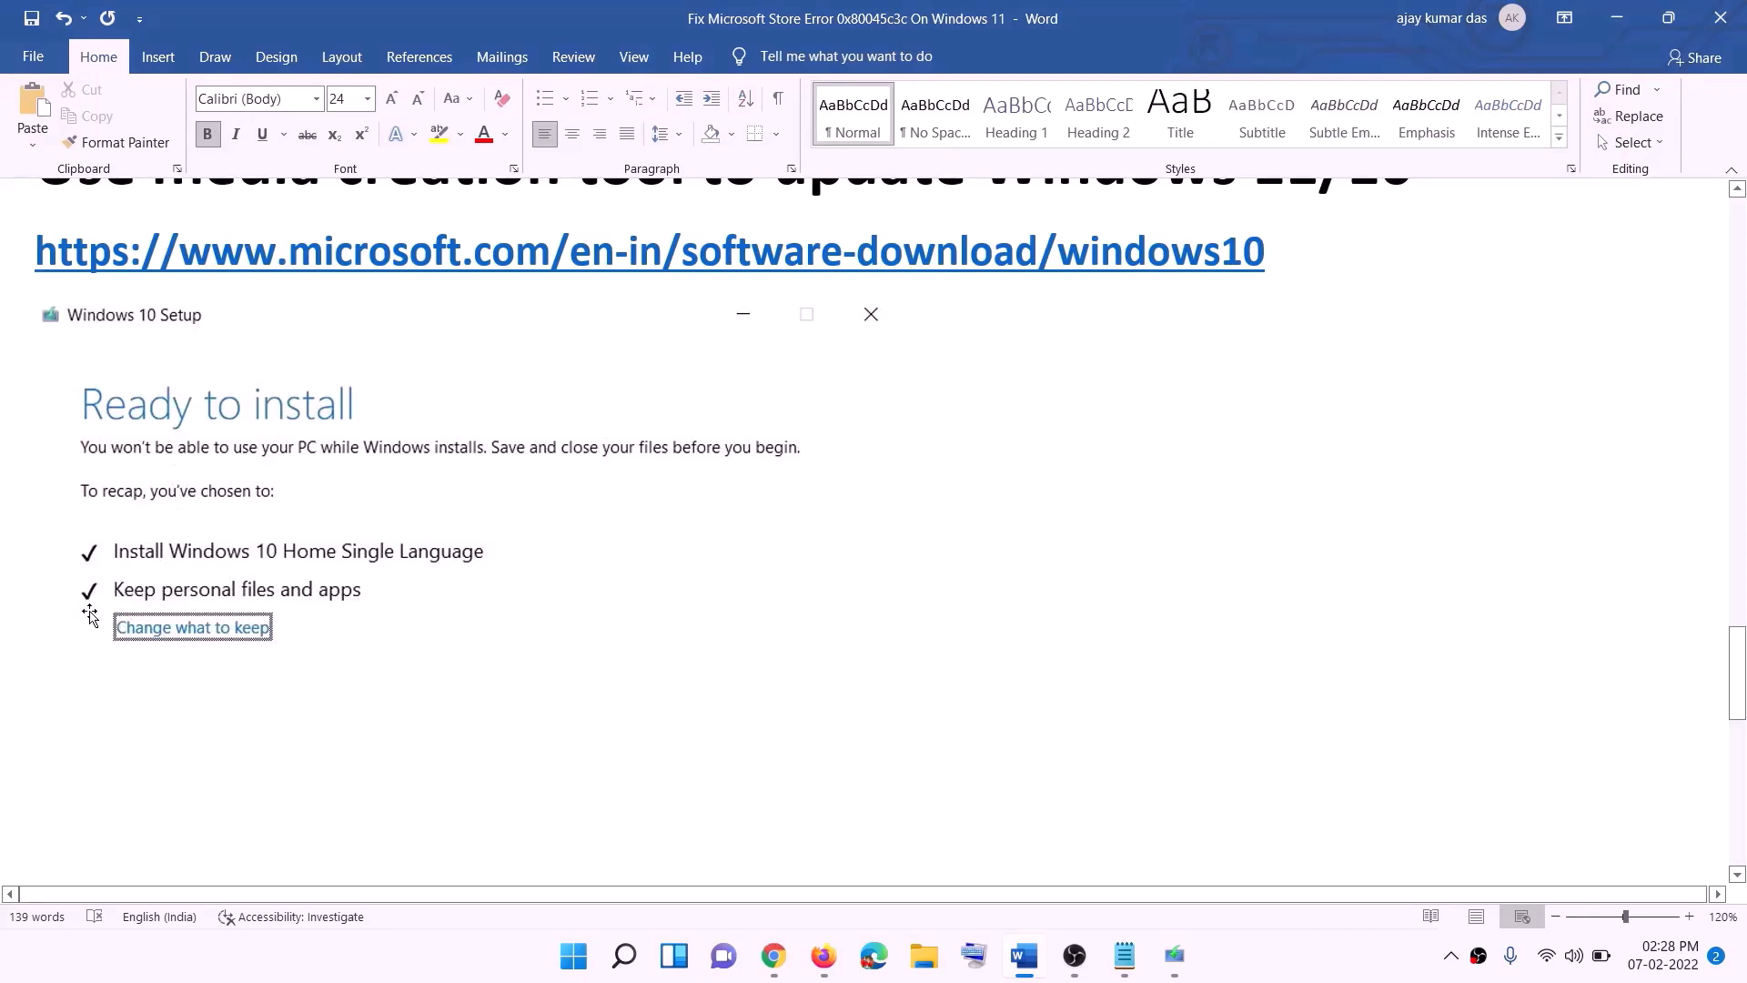
scroll(898, 634, down, 3)
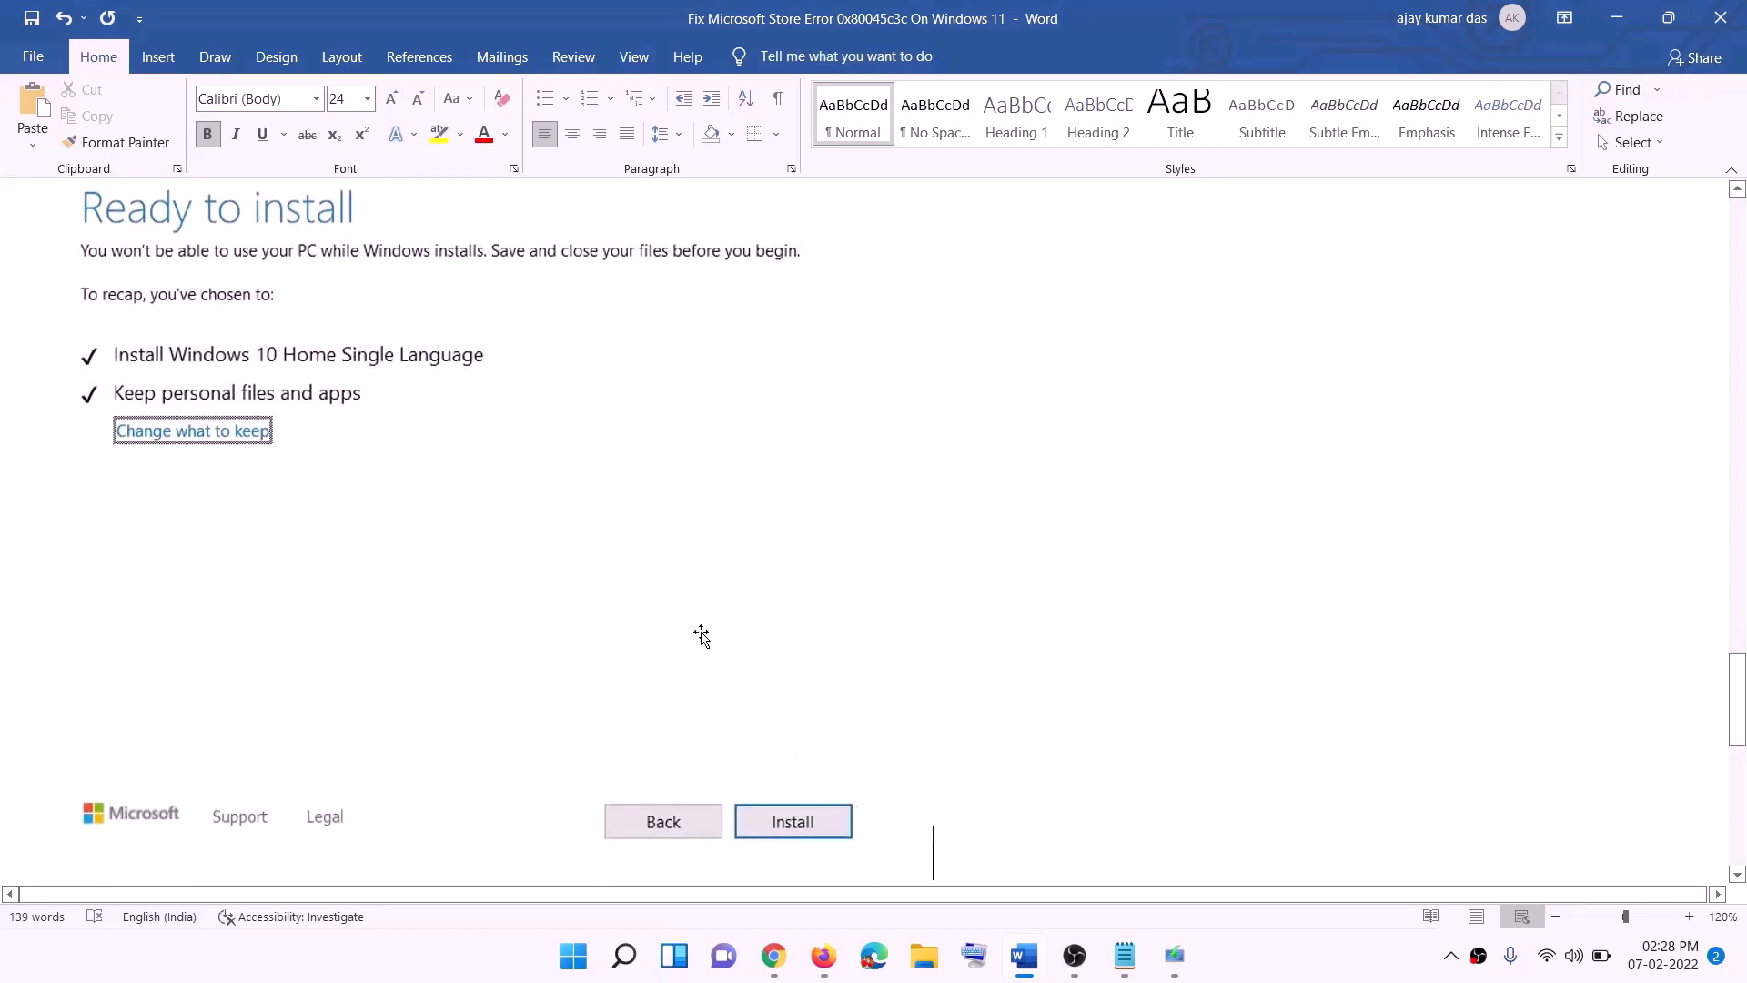
- Switch to the Download Windows 11 page in Chrome, download the media creation tool from Create Windows 11 Installation Media and launch it
scroll(715, 564, up, 1)
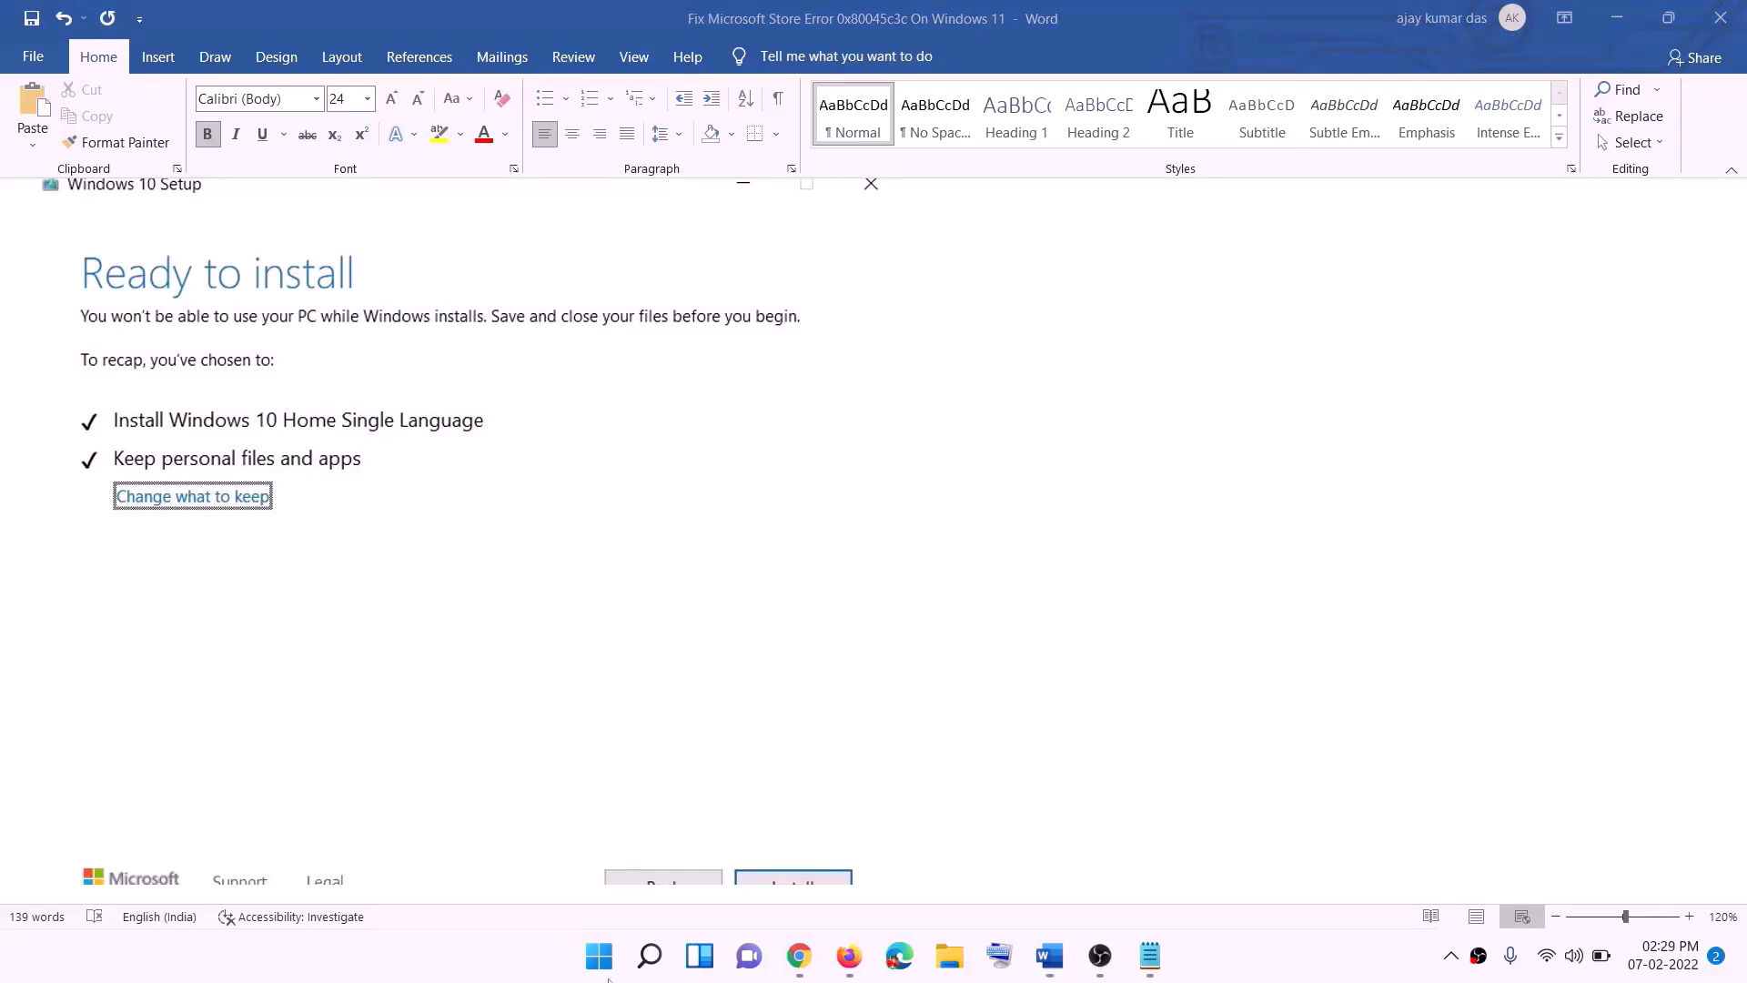
click(799, 956)
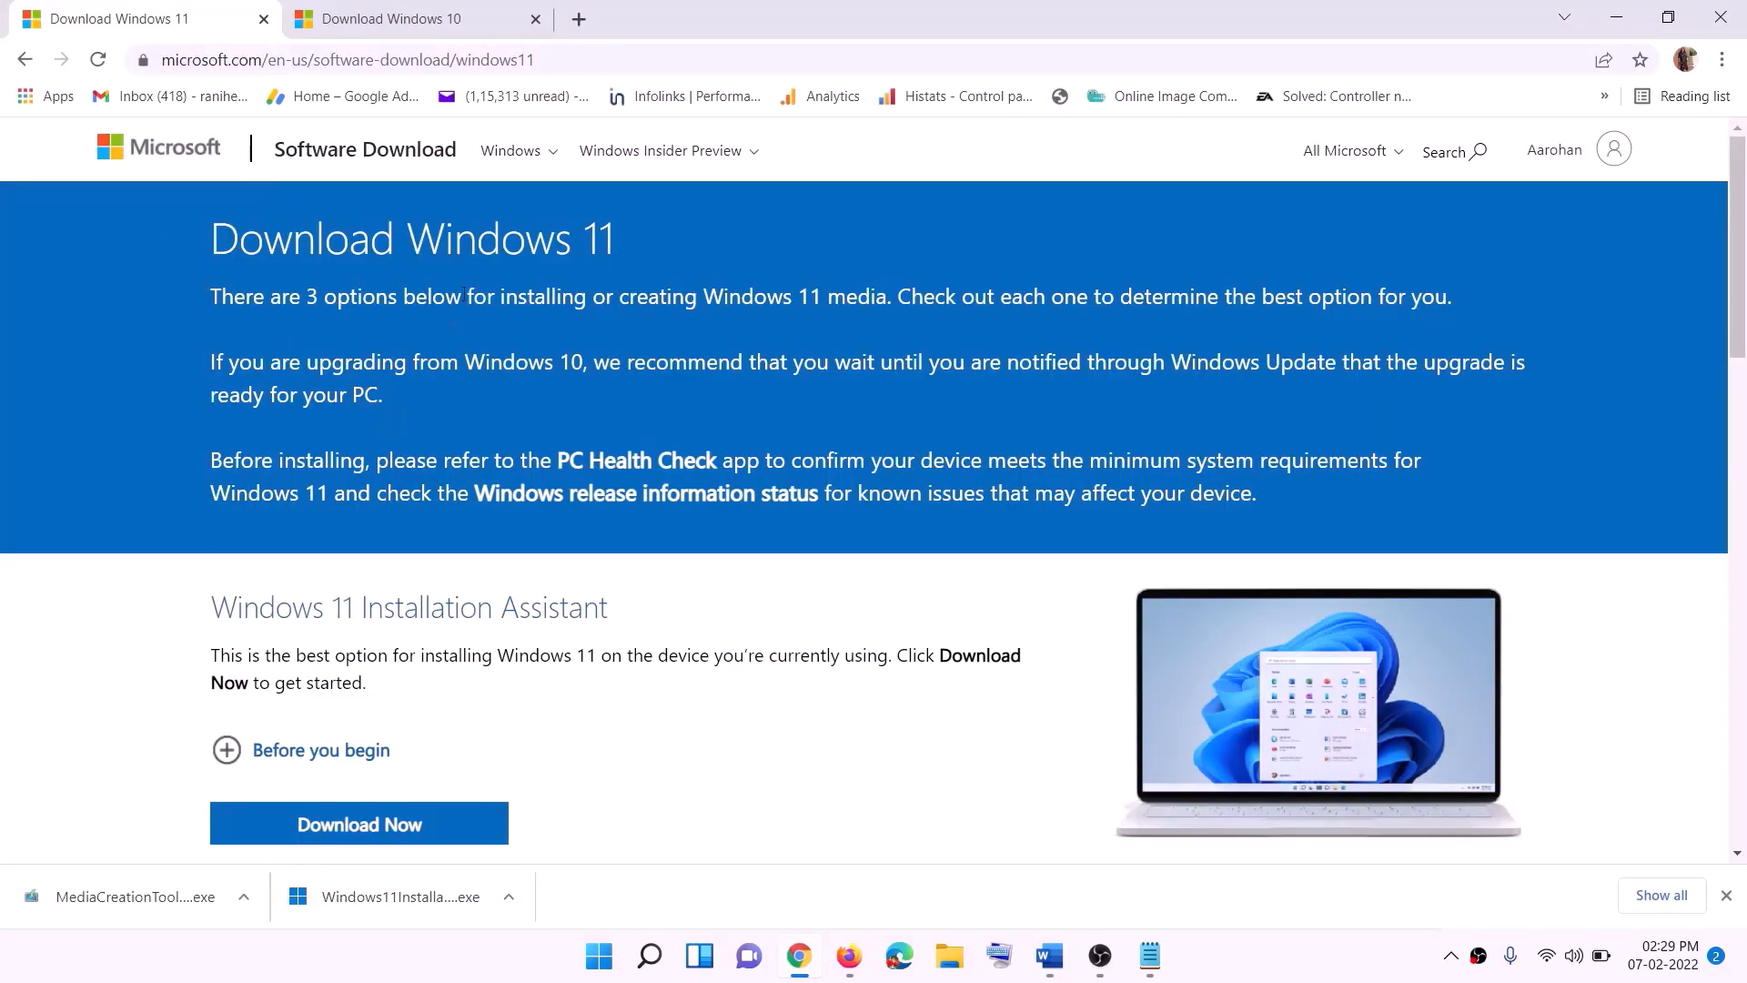
scroll(566, 597, down, 5)
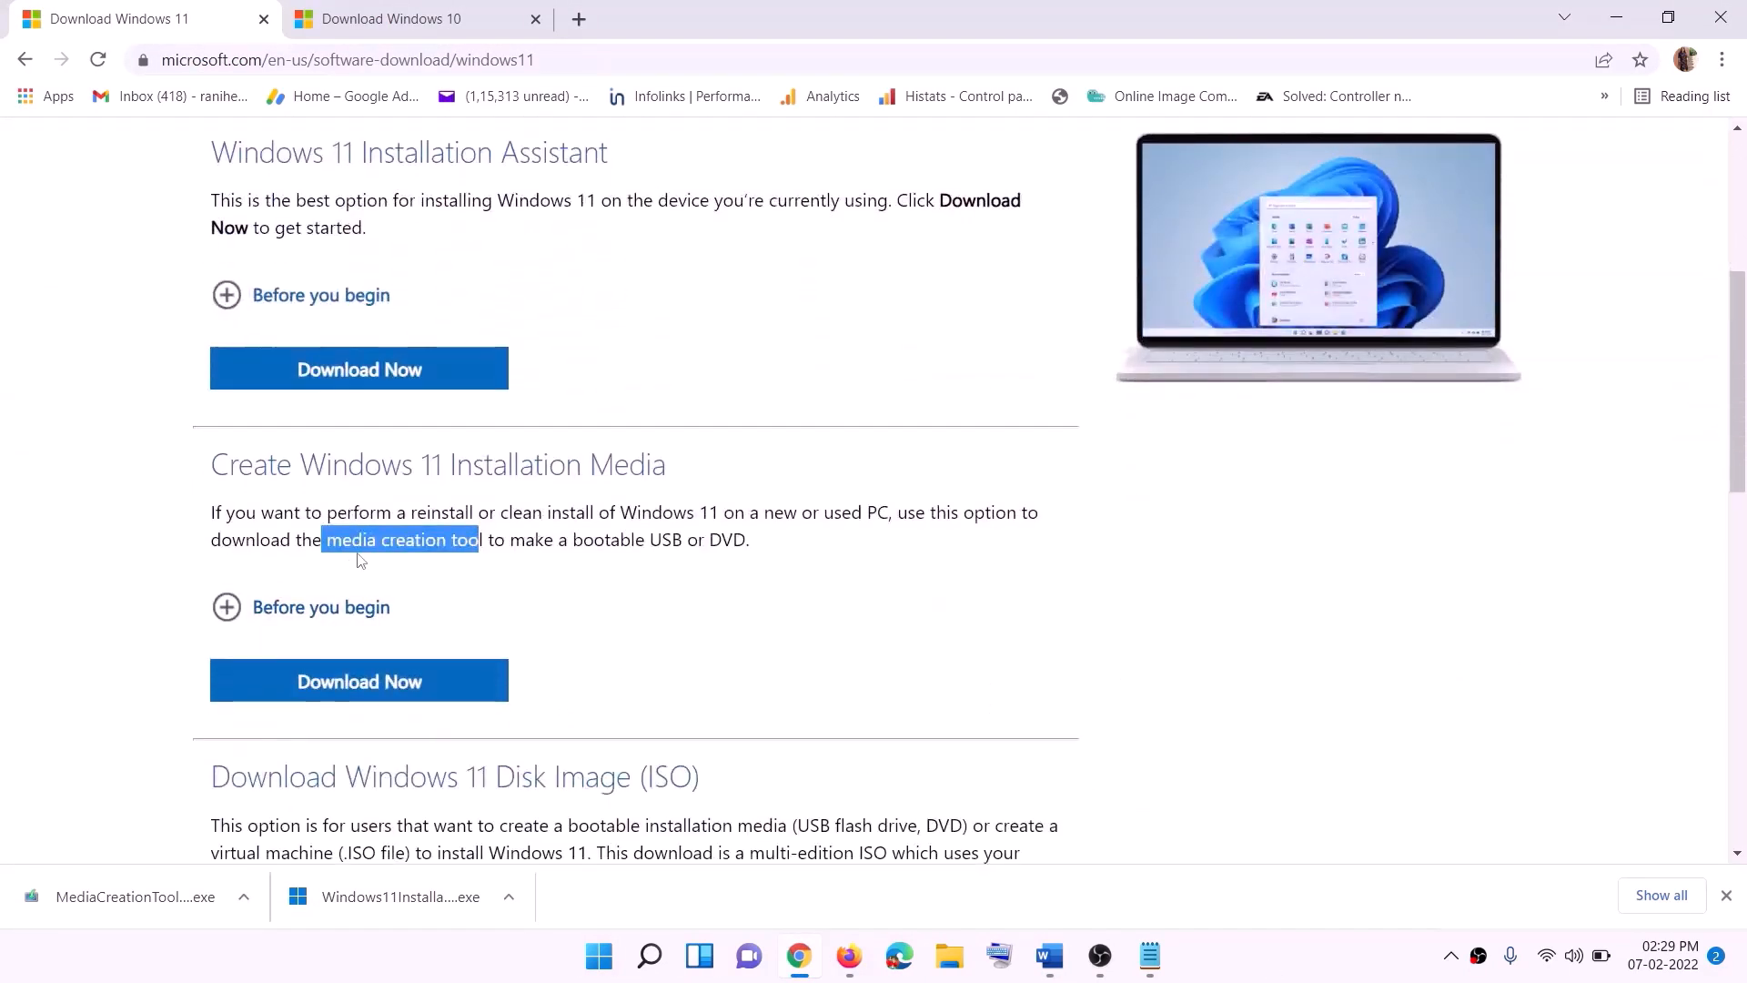
click(335, 541)
drag(335, 541, 505, 540)
click(346, 692)
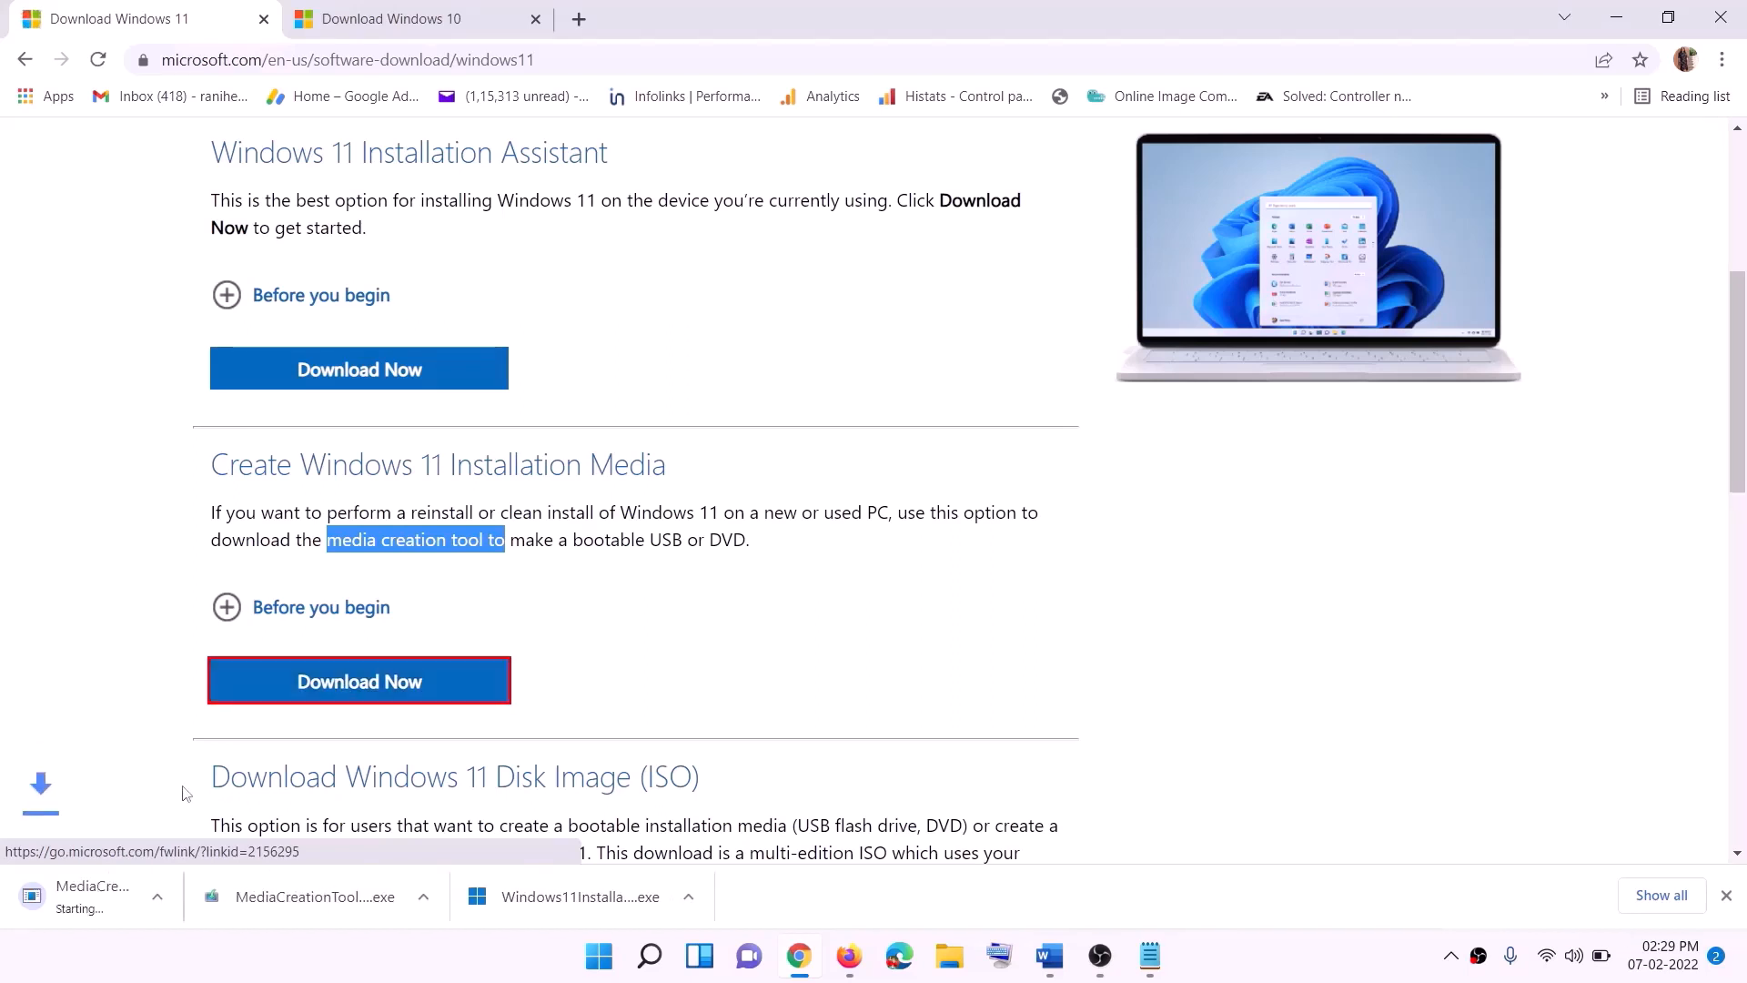
click(121, 909)
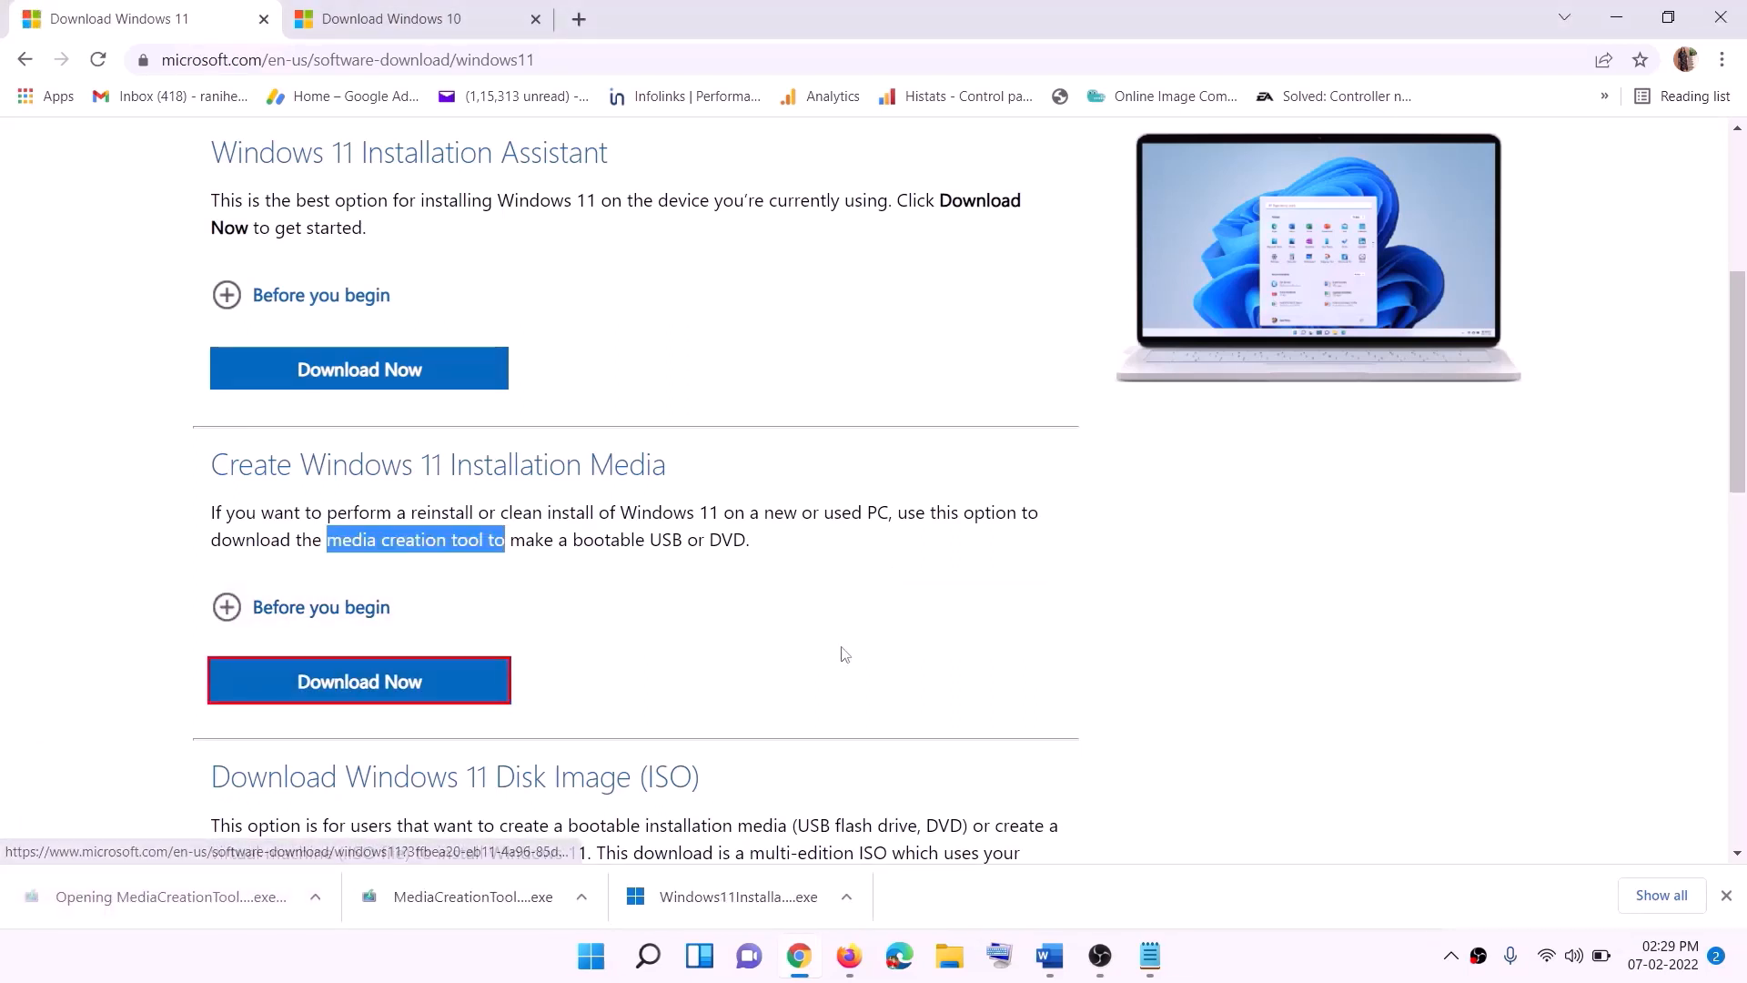
click(777, 673)
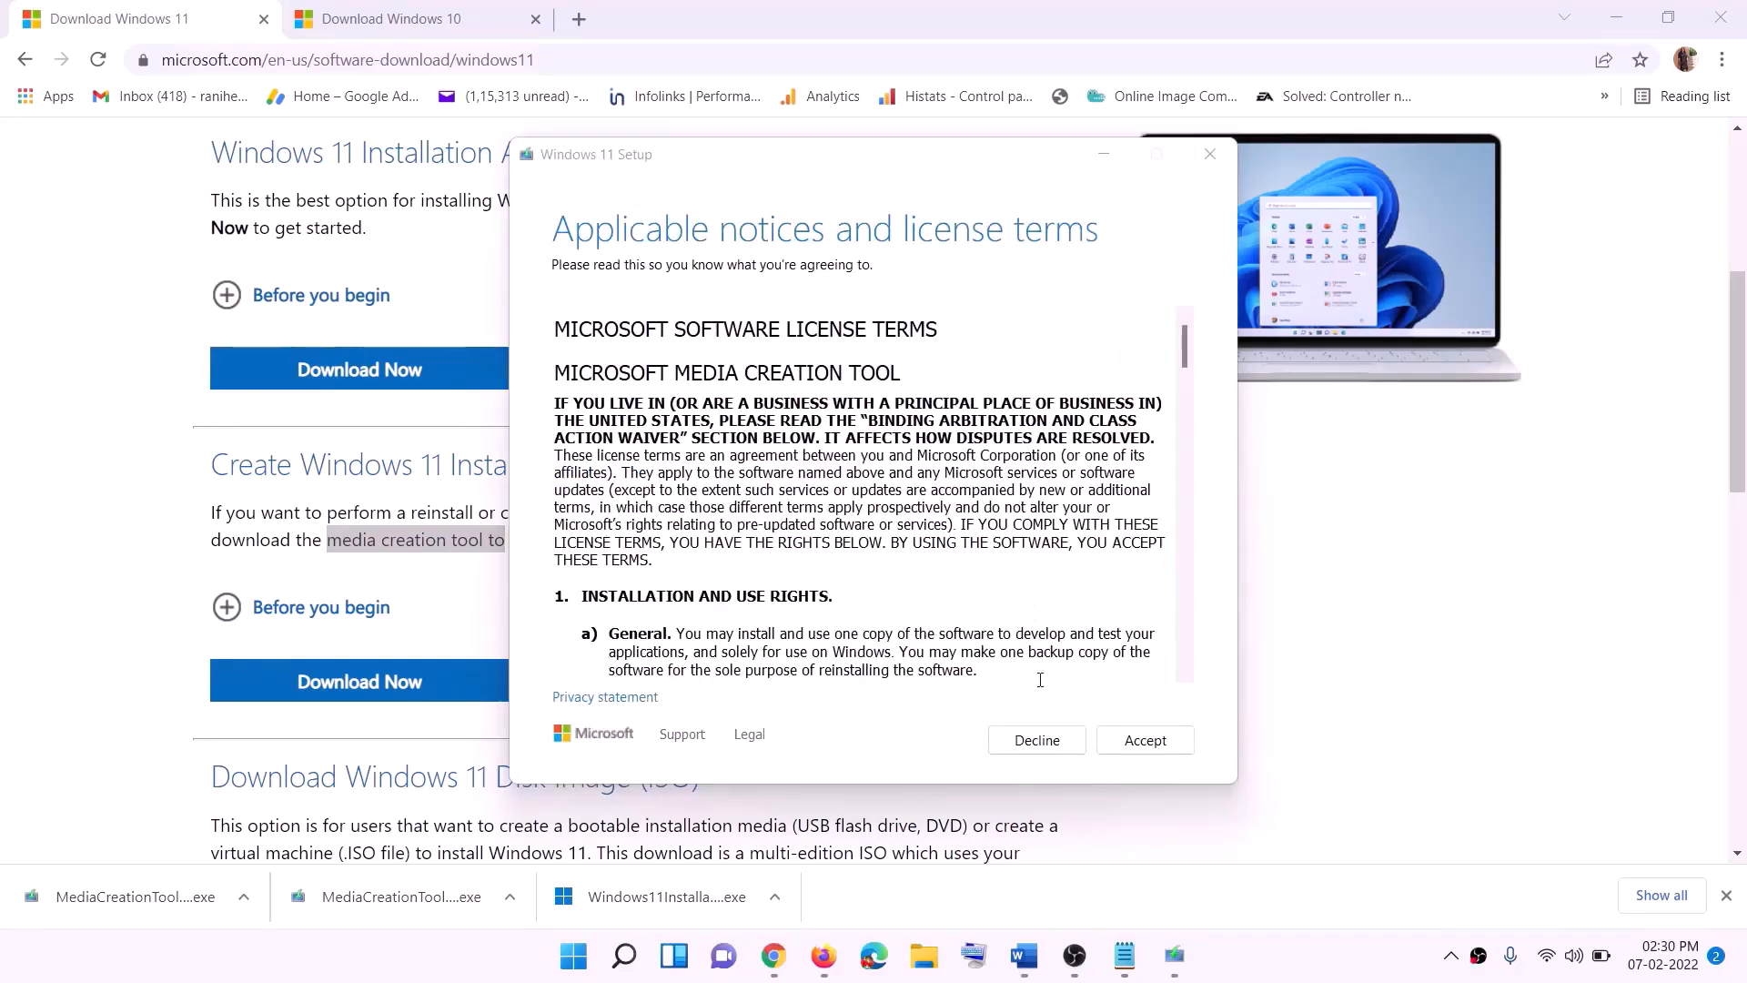
- Accept the Windows 11 Setup license terms, keep the recommended language and edition, and choose ISO file as the media
click(1134, 739)
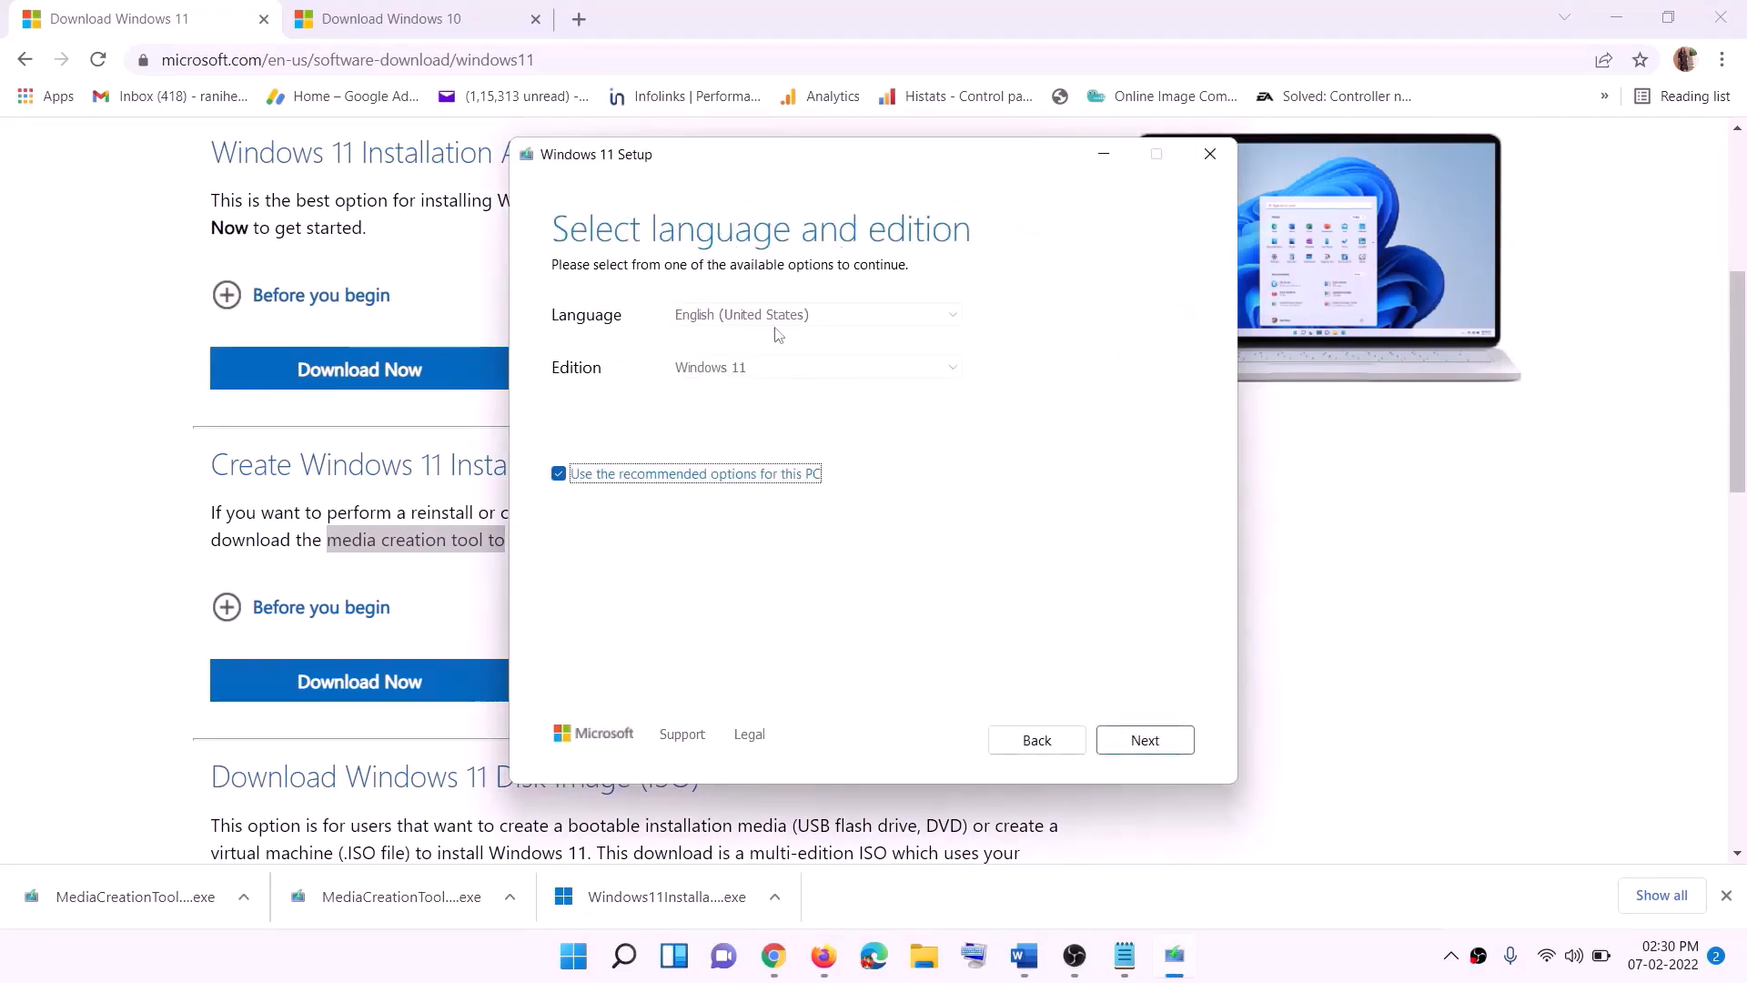
click(1133, 739)
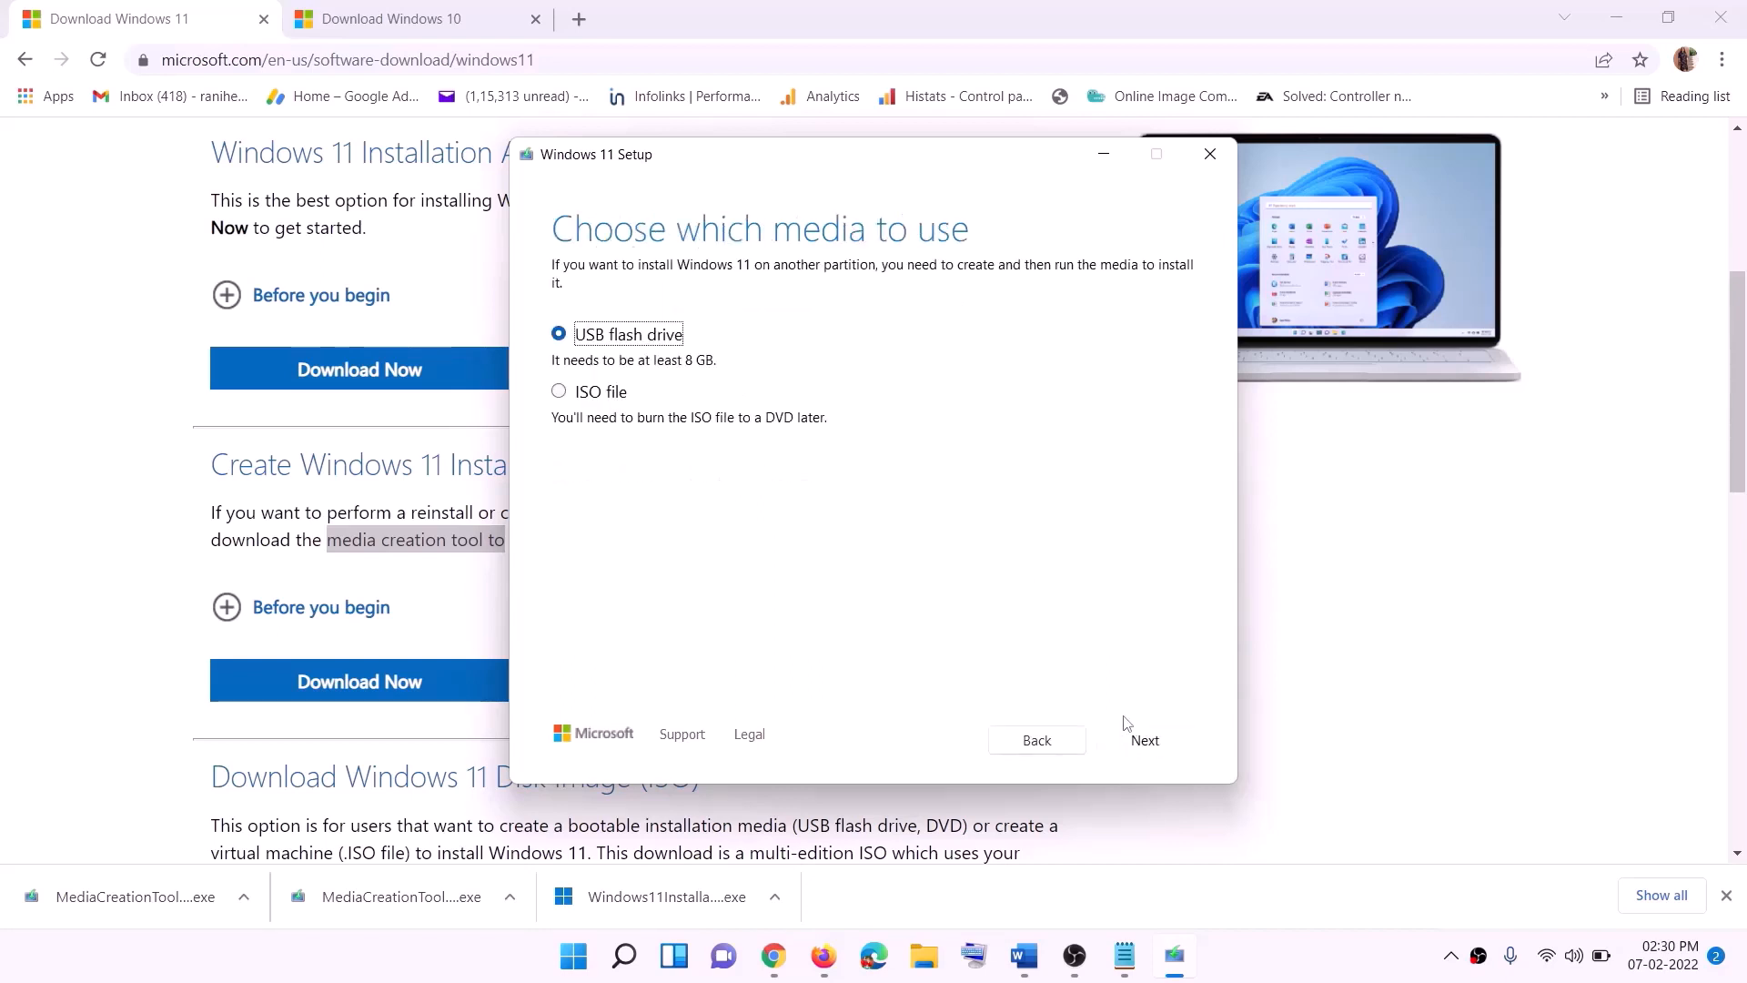
click(587, 393)
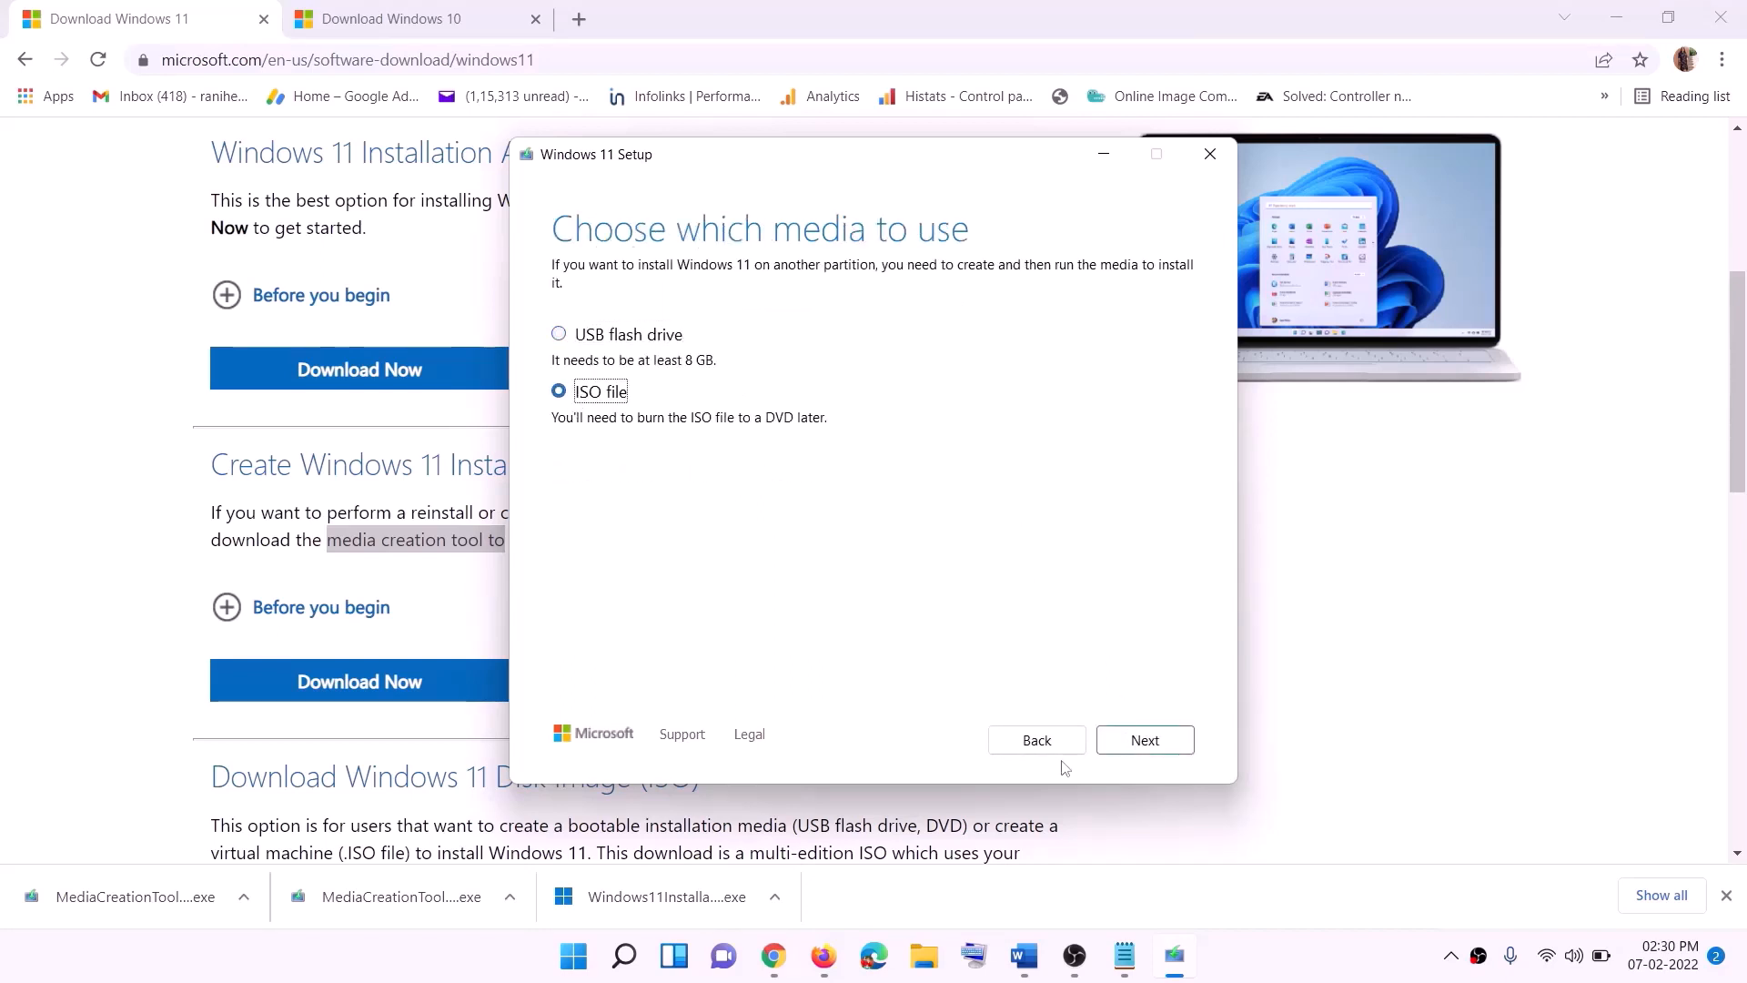
- Save the ISO file to the Desktop under the name Windows
click(1152, 741)
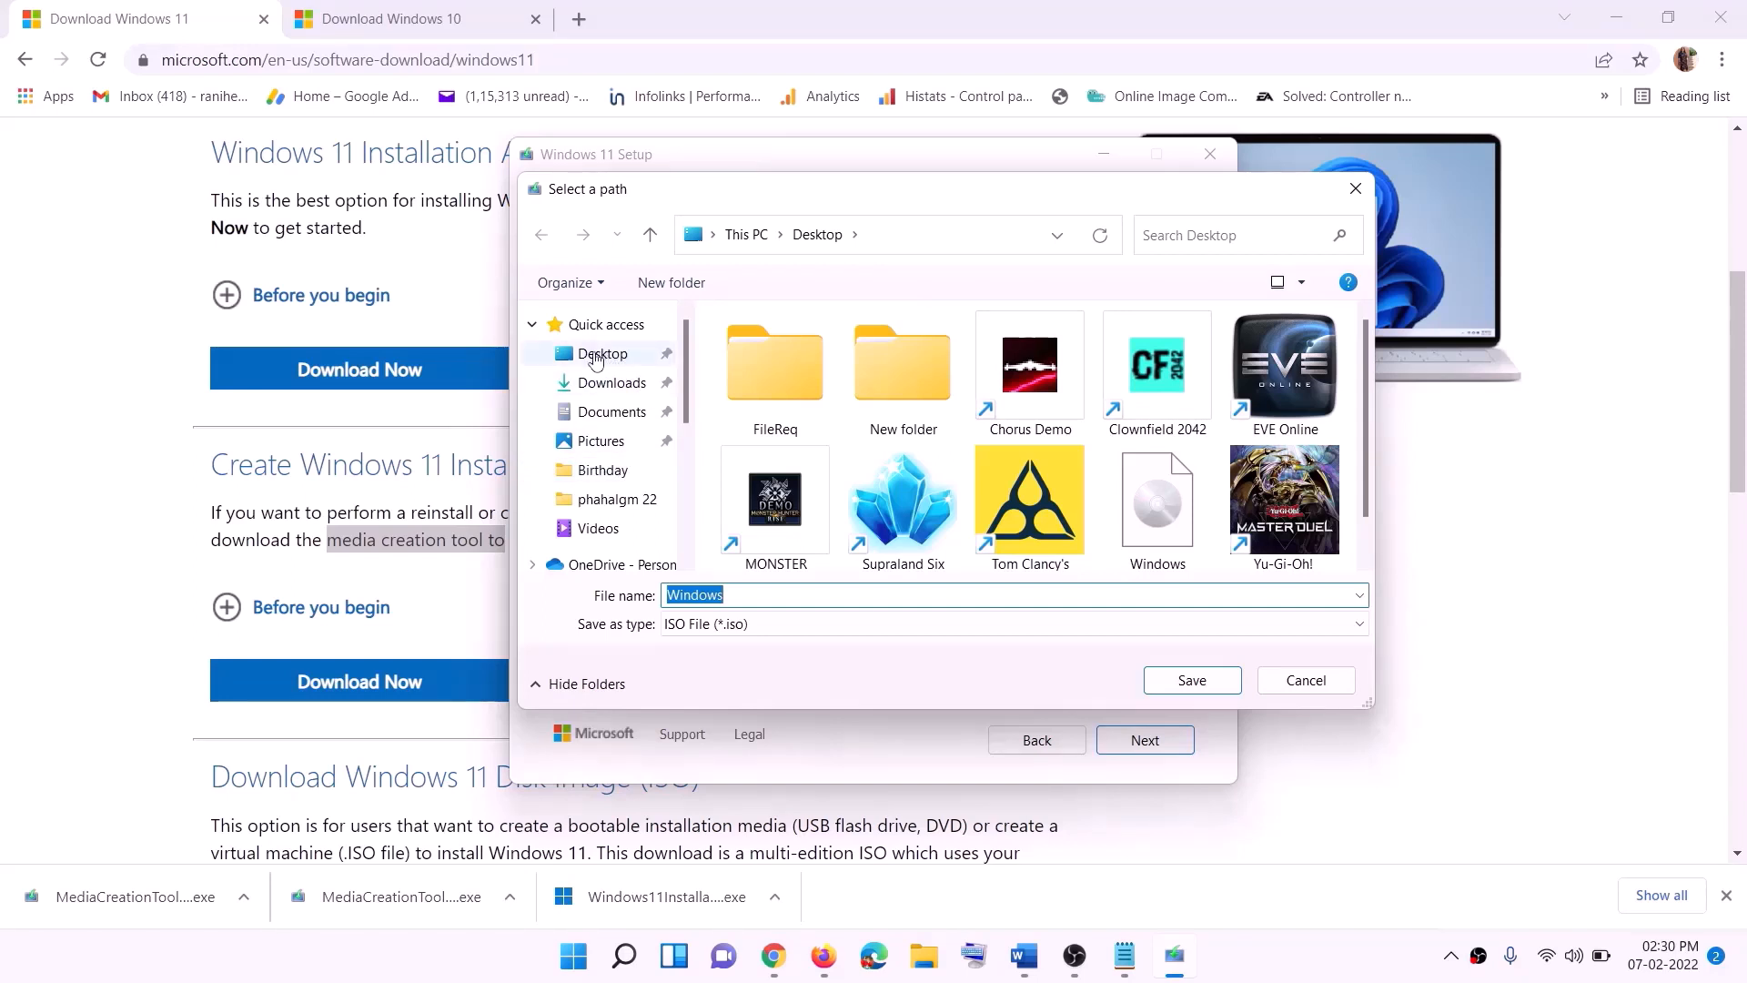
click(555, 362)
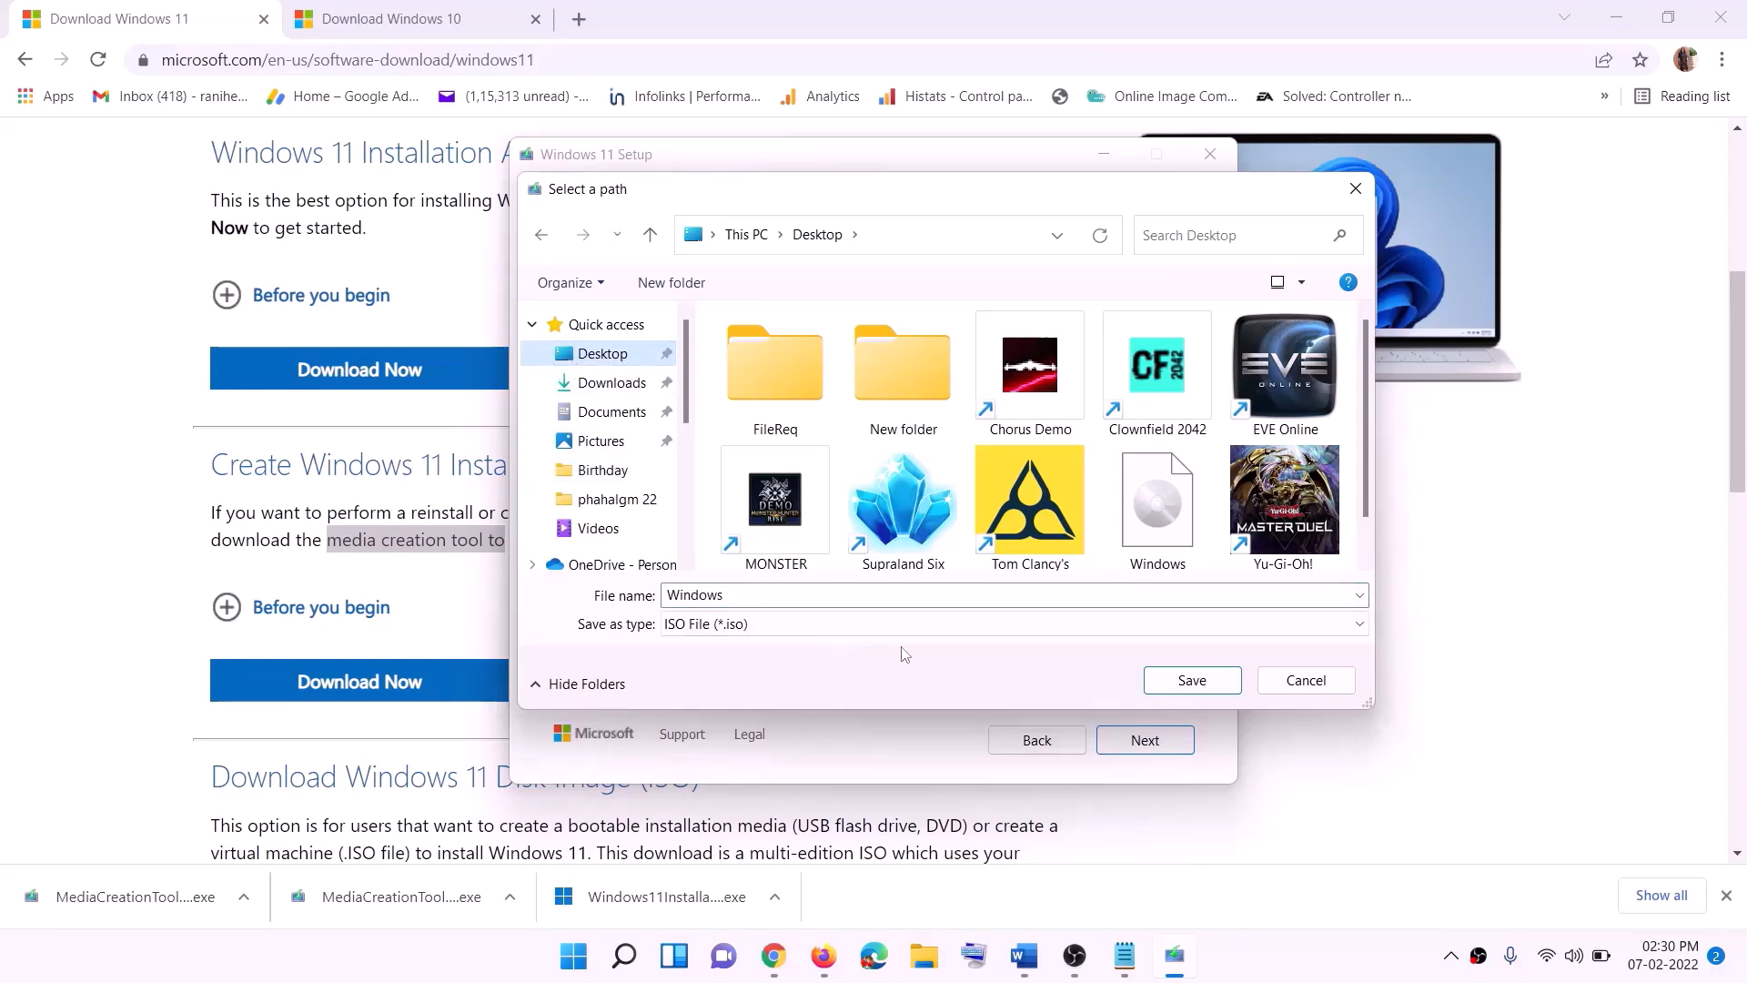
click(1195, 682)
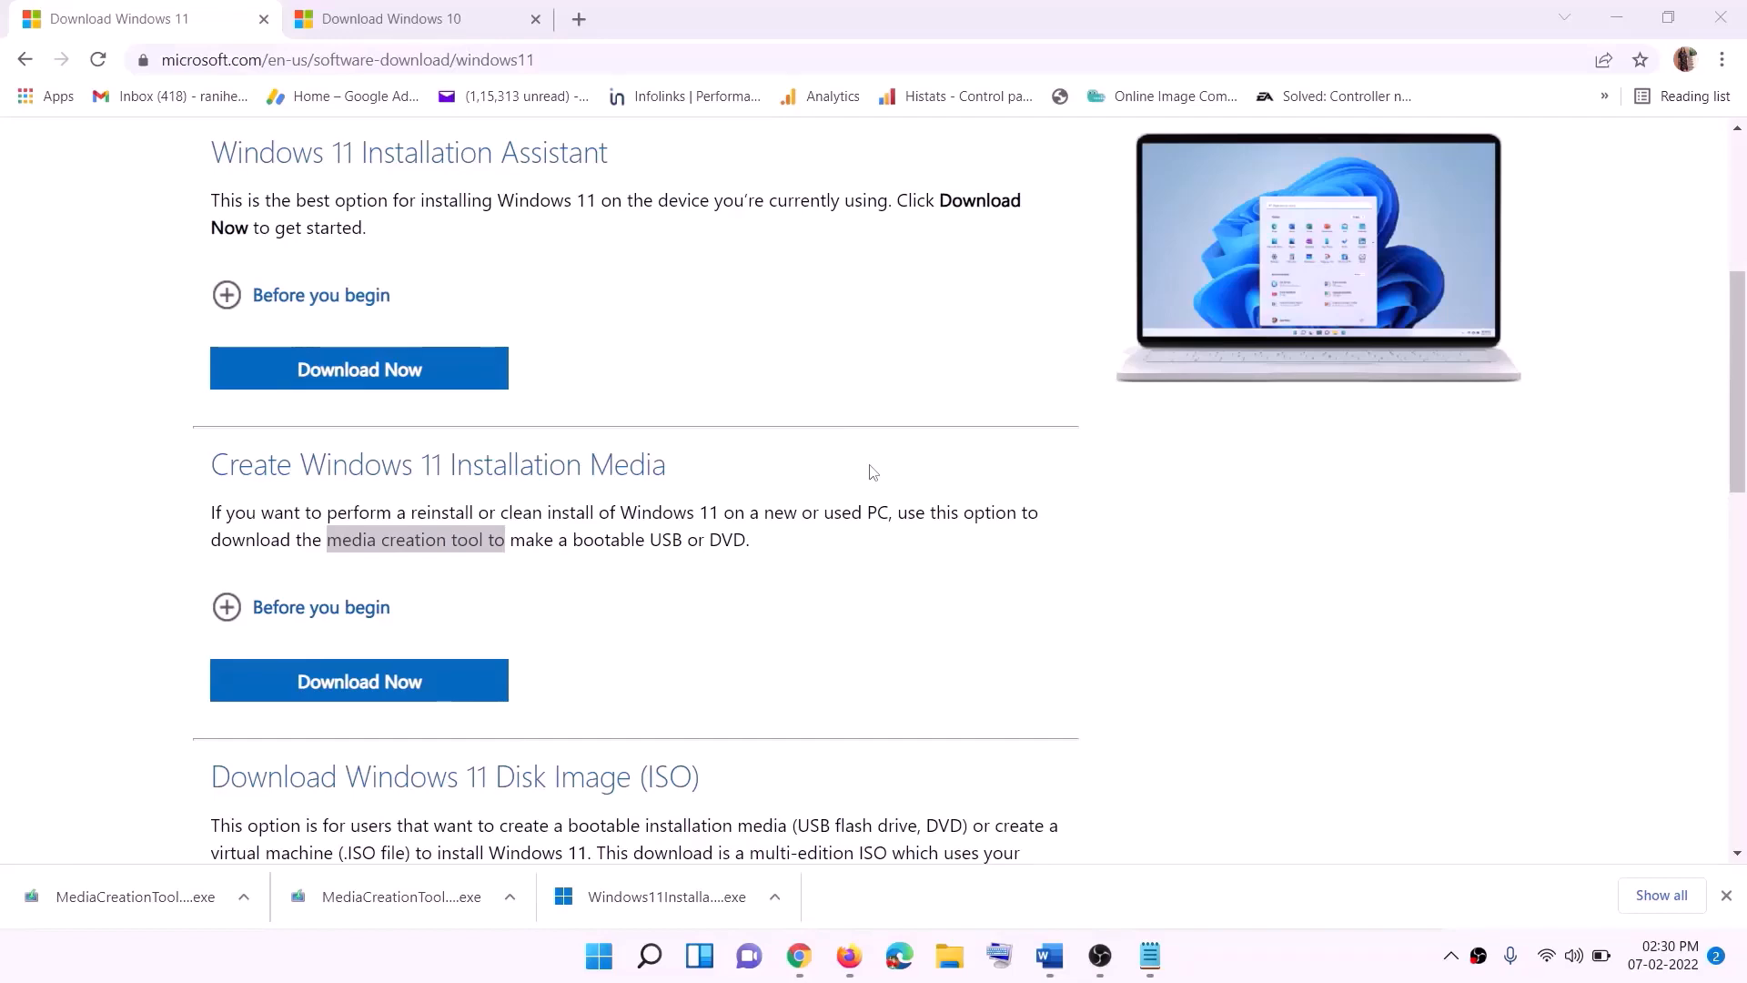
- Show the desktop, move the Windows ISO file to a free area among the icons and mount it
key(super+d)
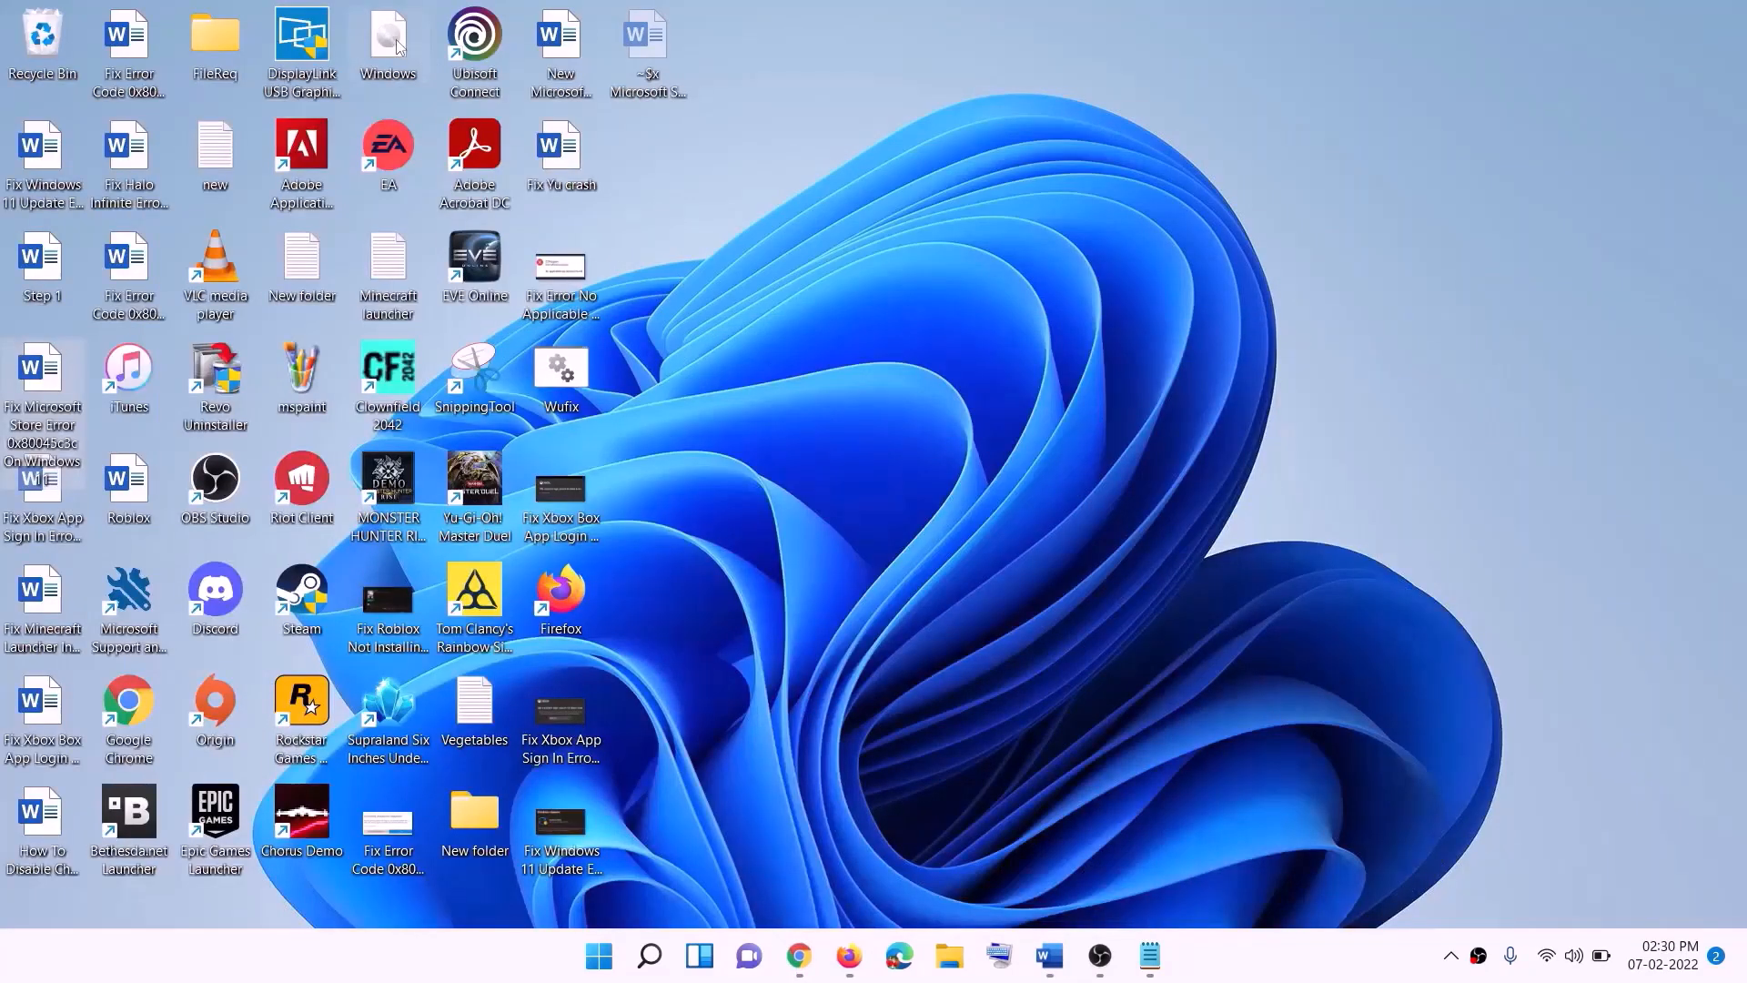
drag(398, 47, 695, 525)
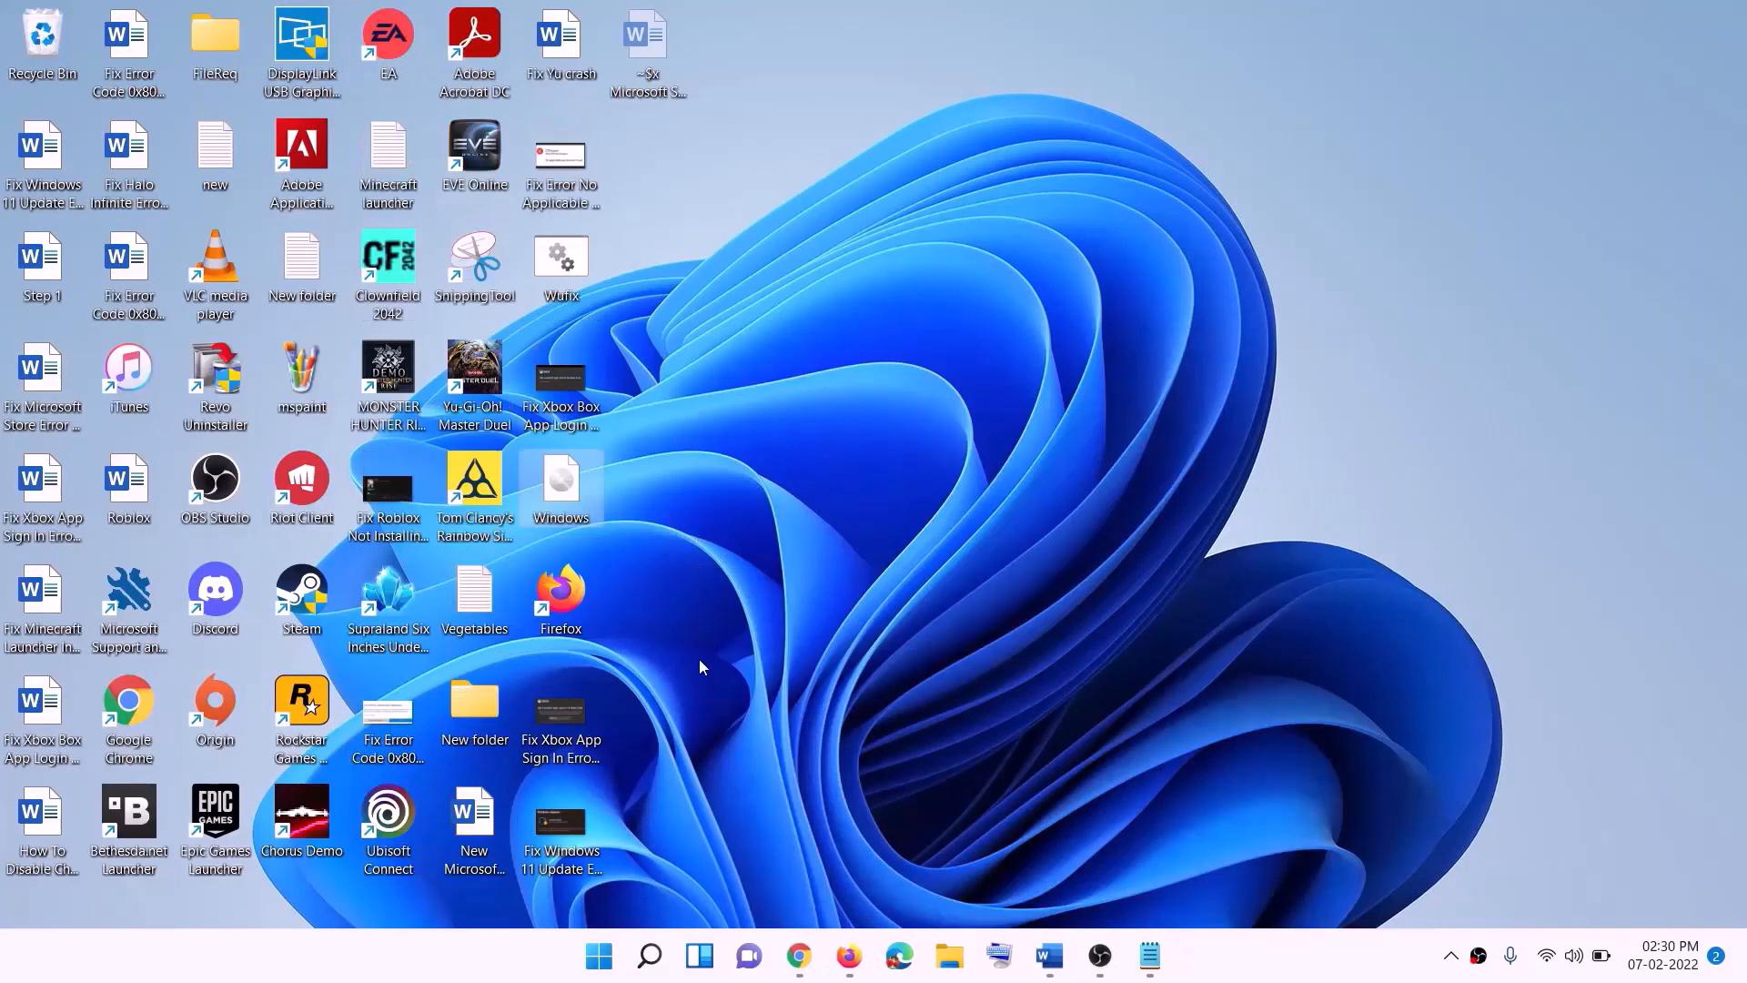
double_click(571, 483)
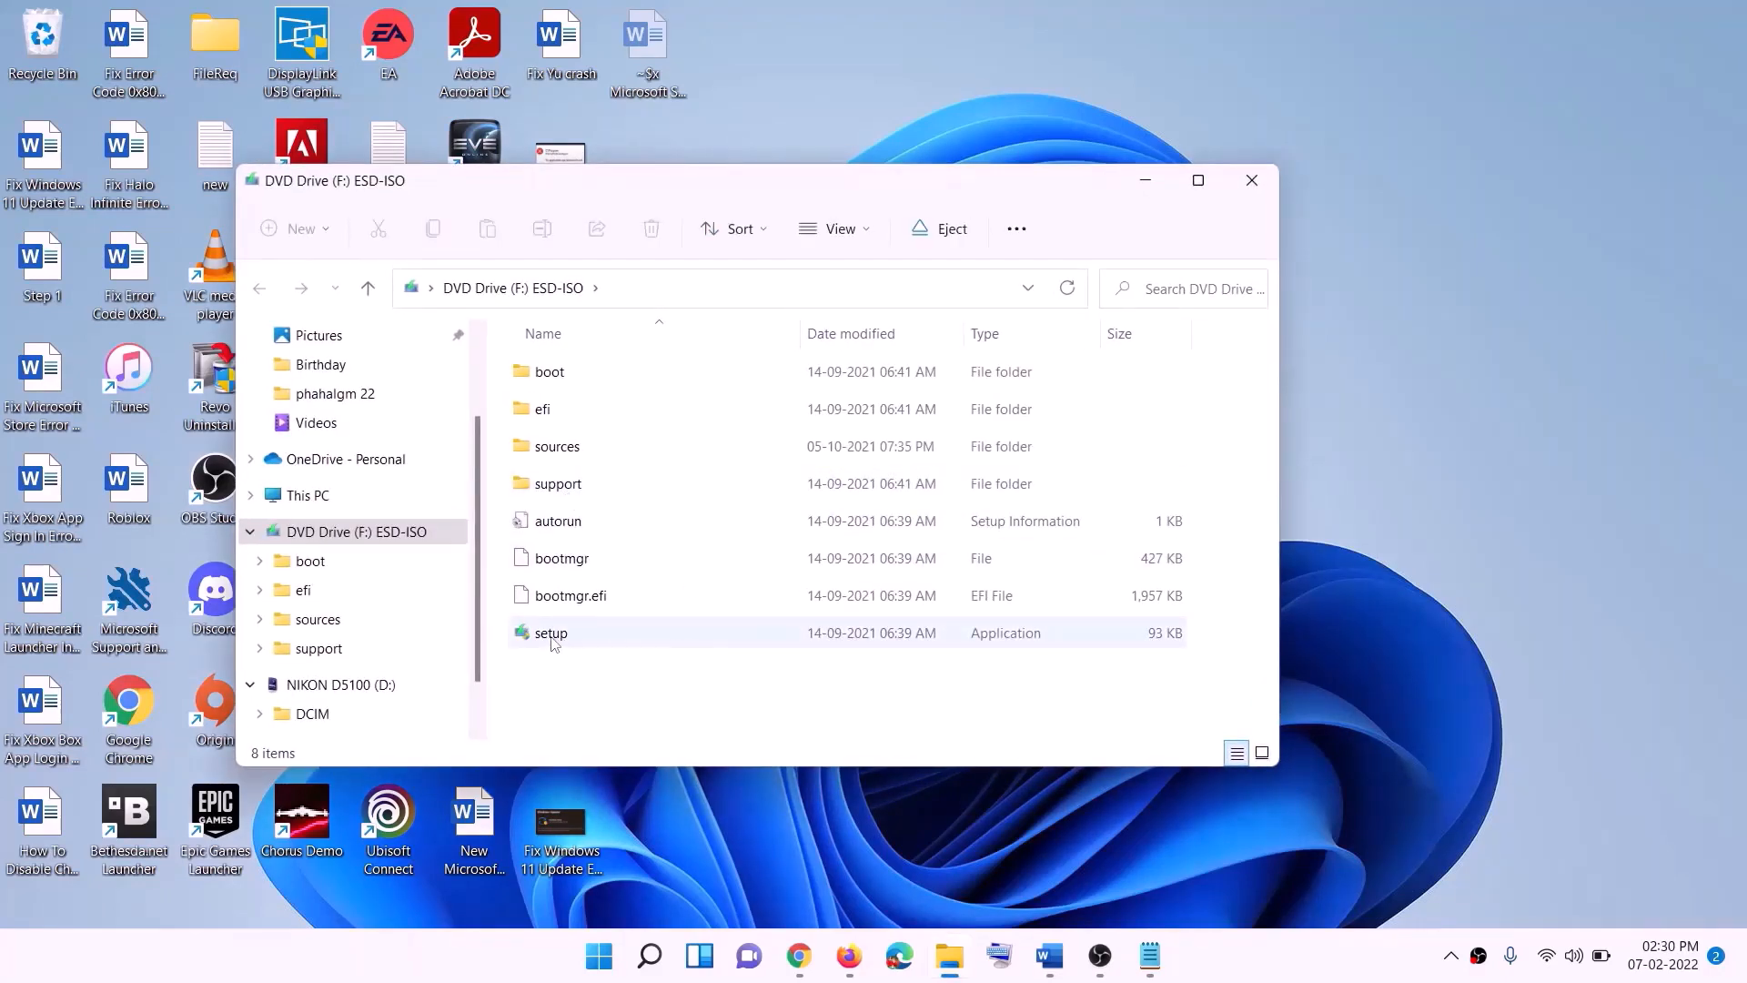
- Run setup from the mounted ESD-ISO drive and continue past the Install Windows 11 page
click(557, 637)
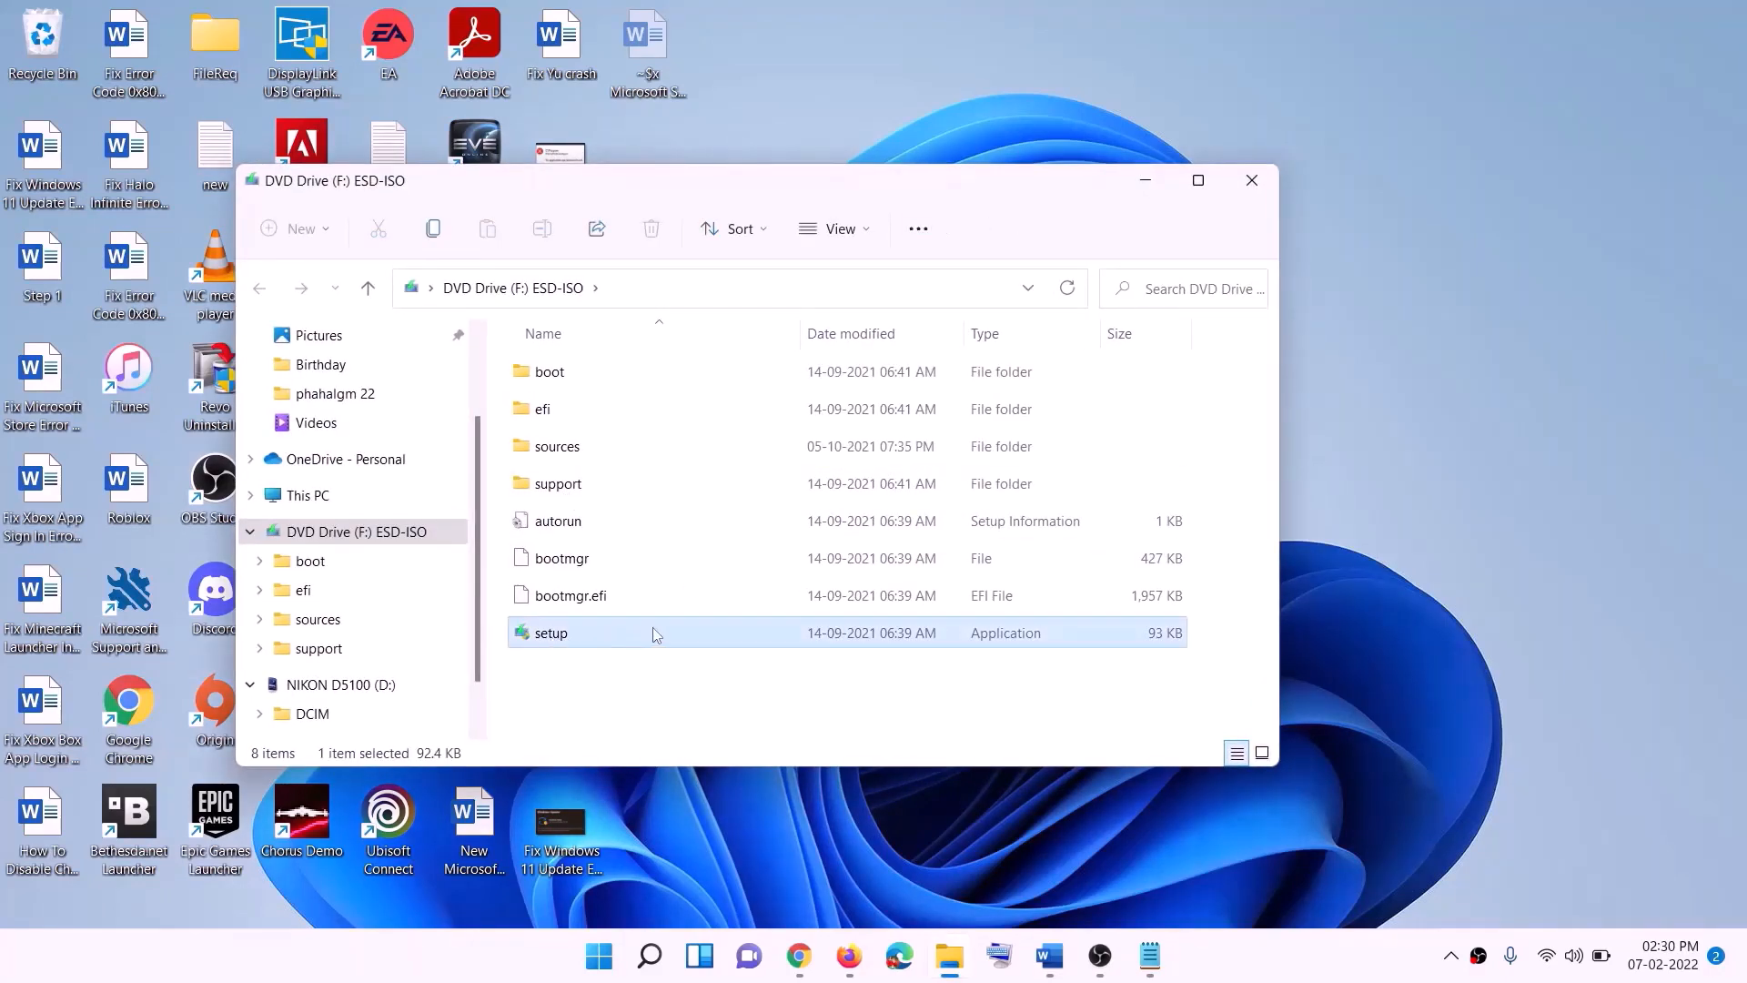
double_click(595, 630)
click(702, 713)
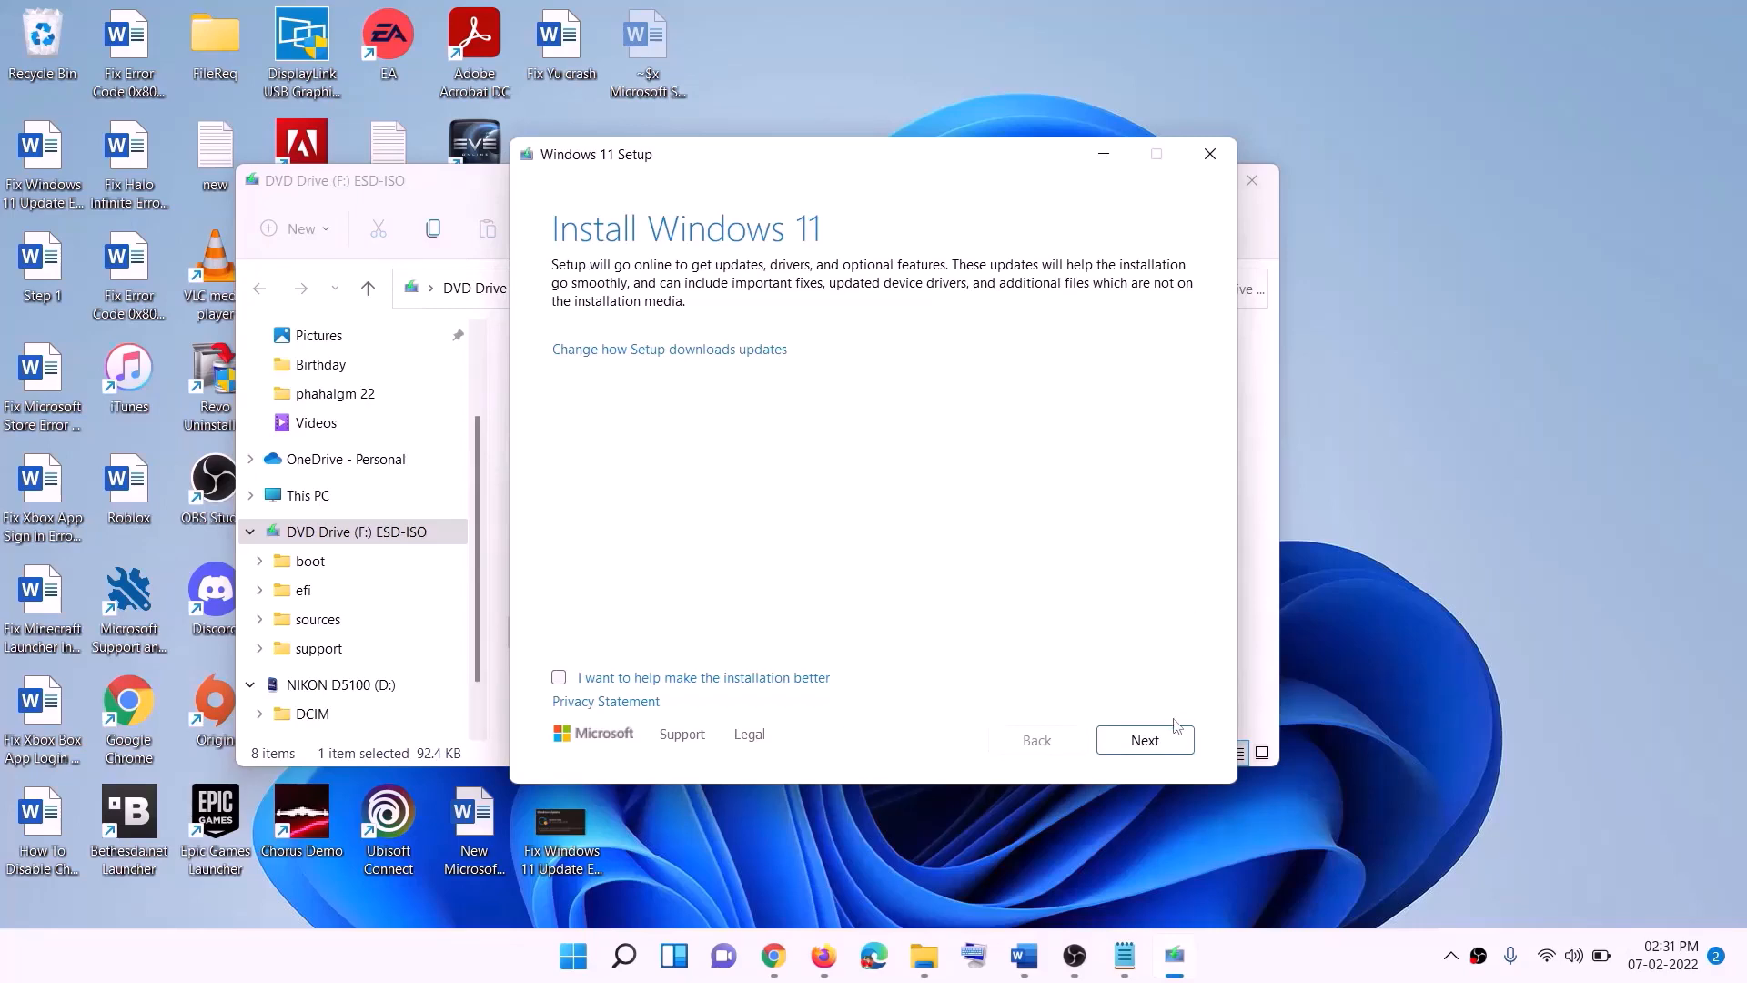
click(1152, 741)
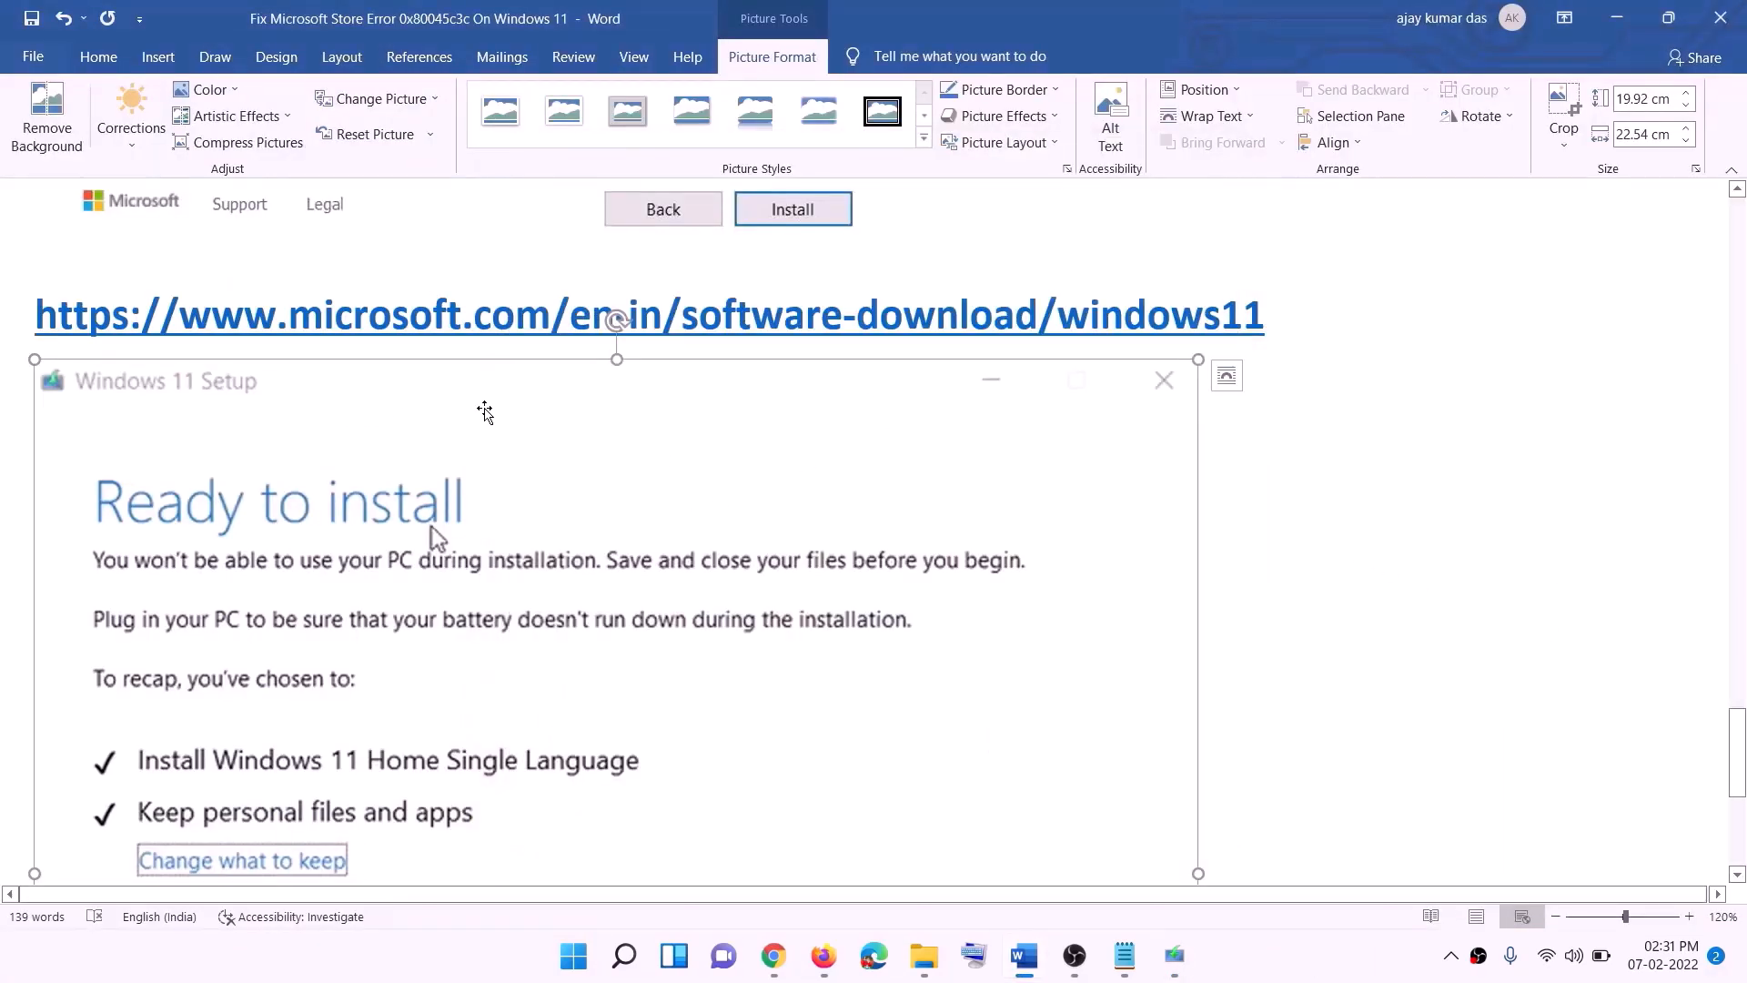
- Examine the Ready to install screenshot of Windows 11 Setup in the Word document, including the option to keep personal files and apps
scroll(403, 455, down, 3)
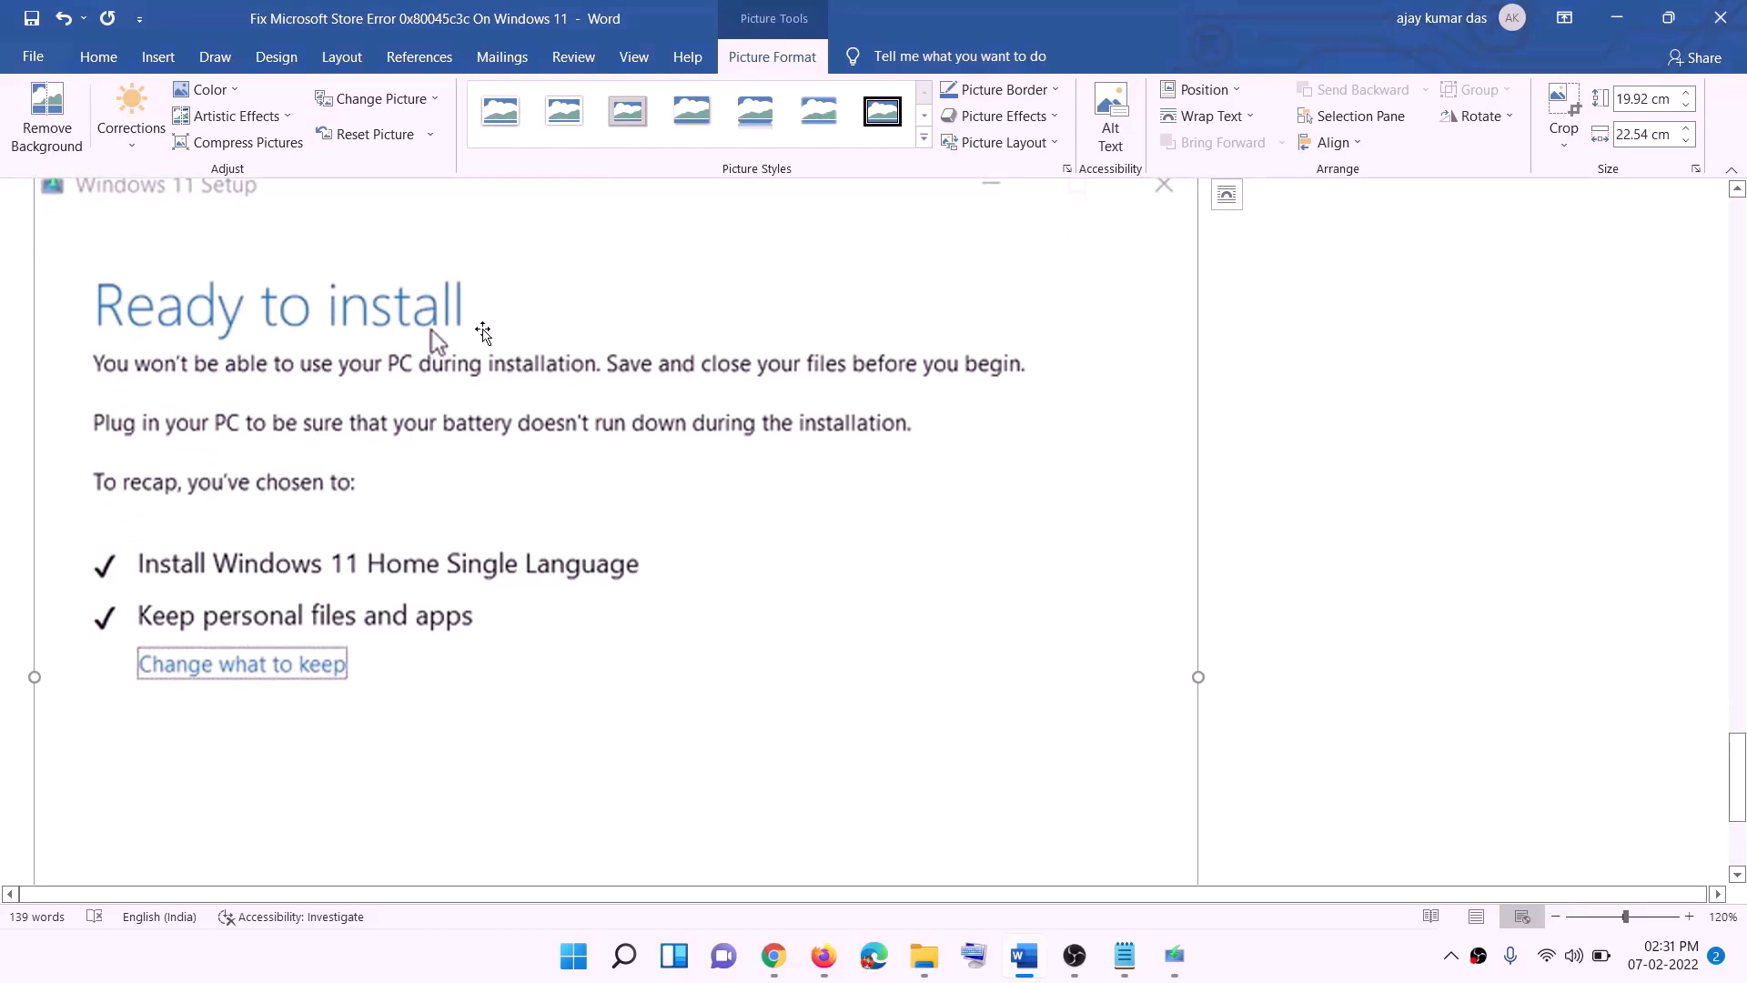
scroll(482, 355, down, 1)
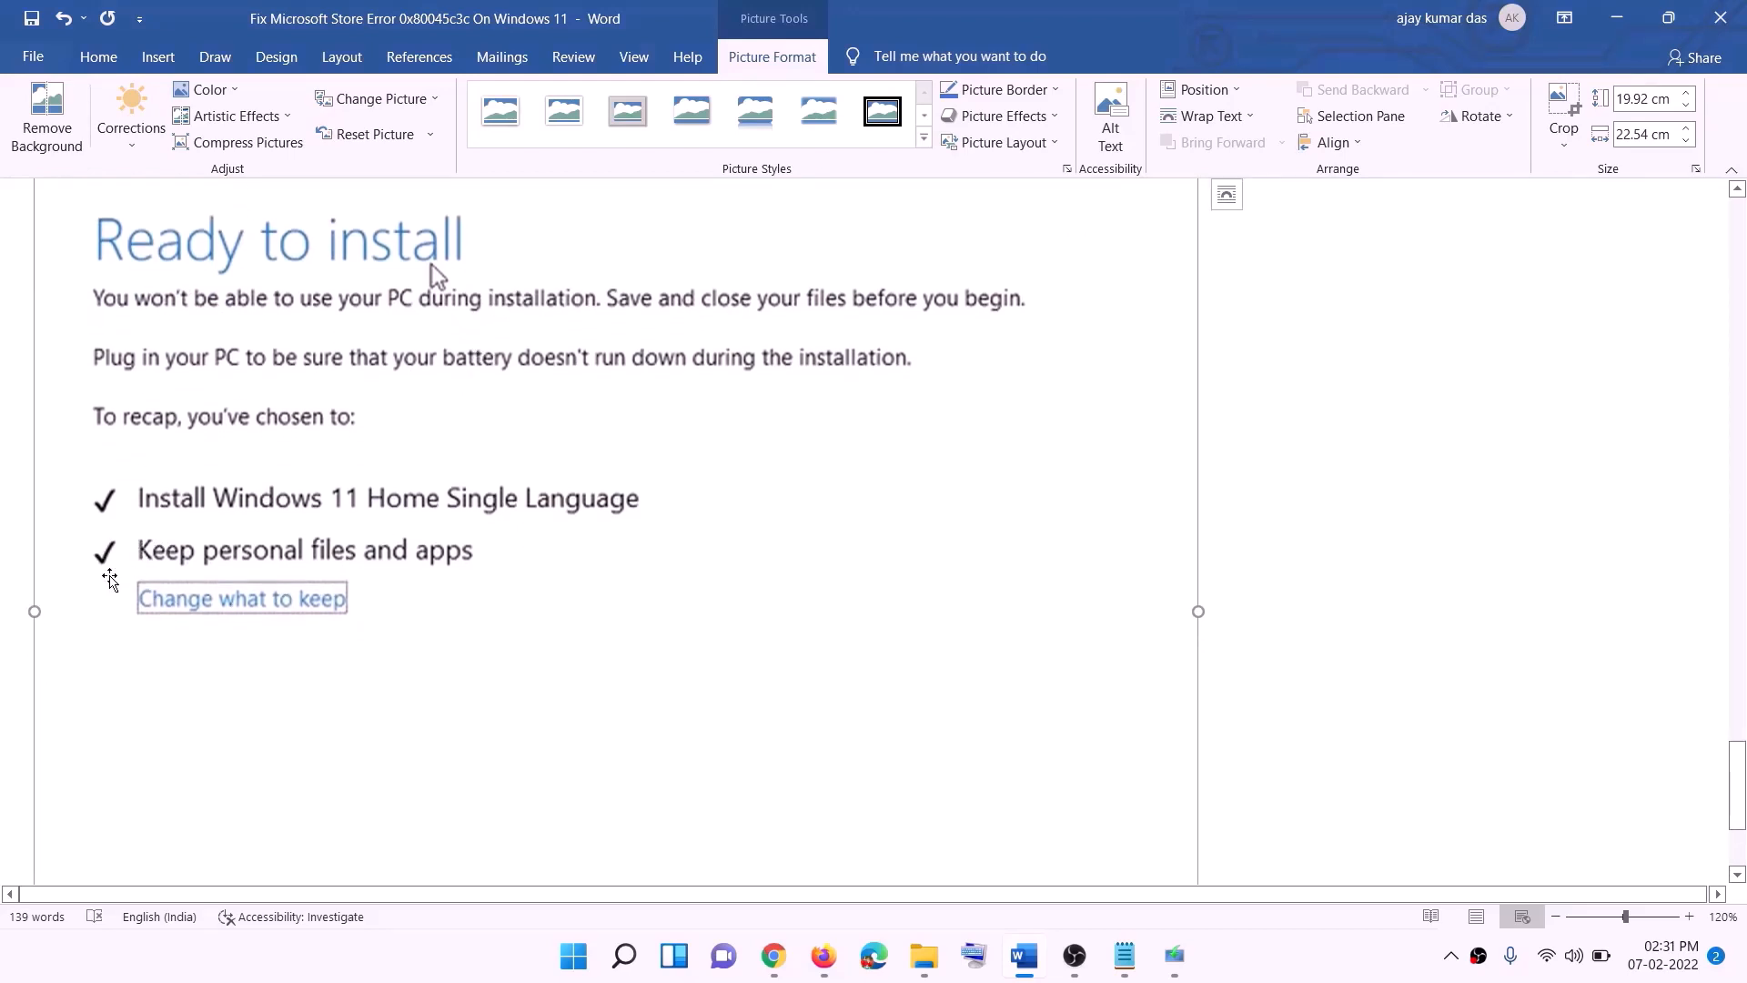
scroll(718, 587, down, 2)
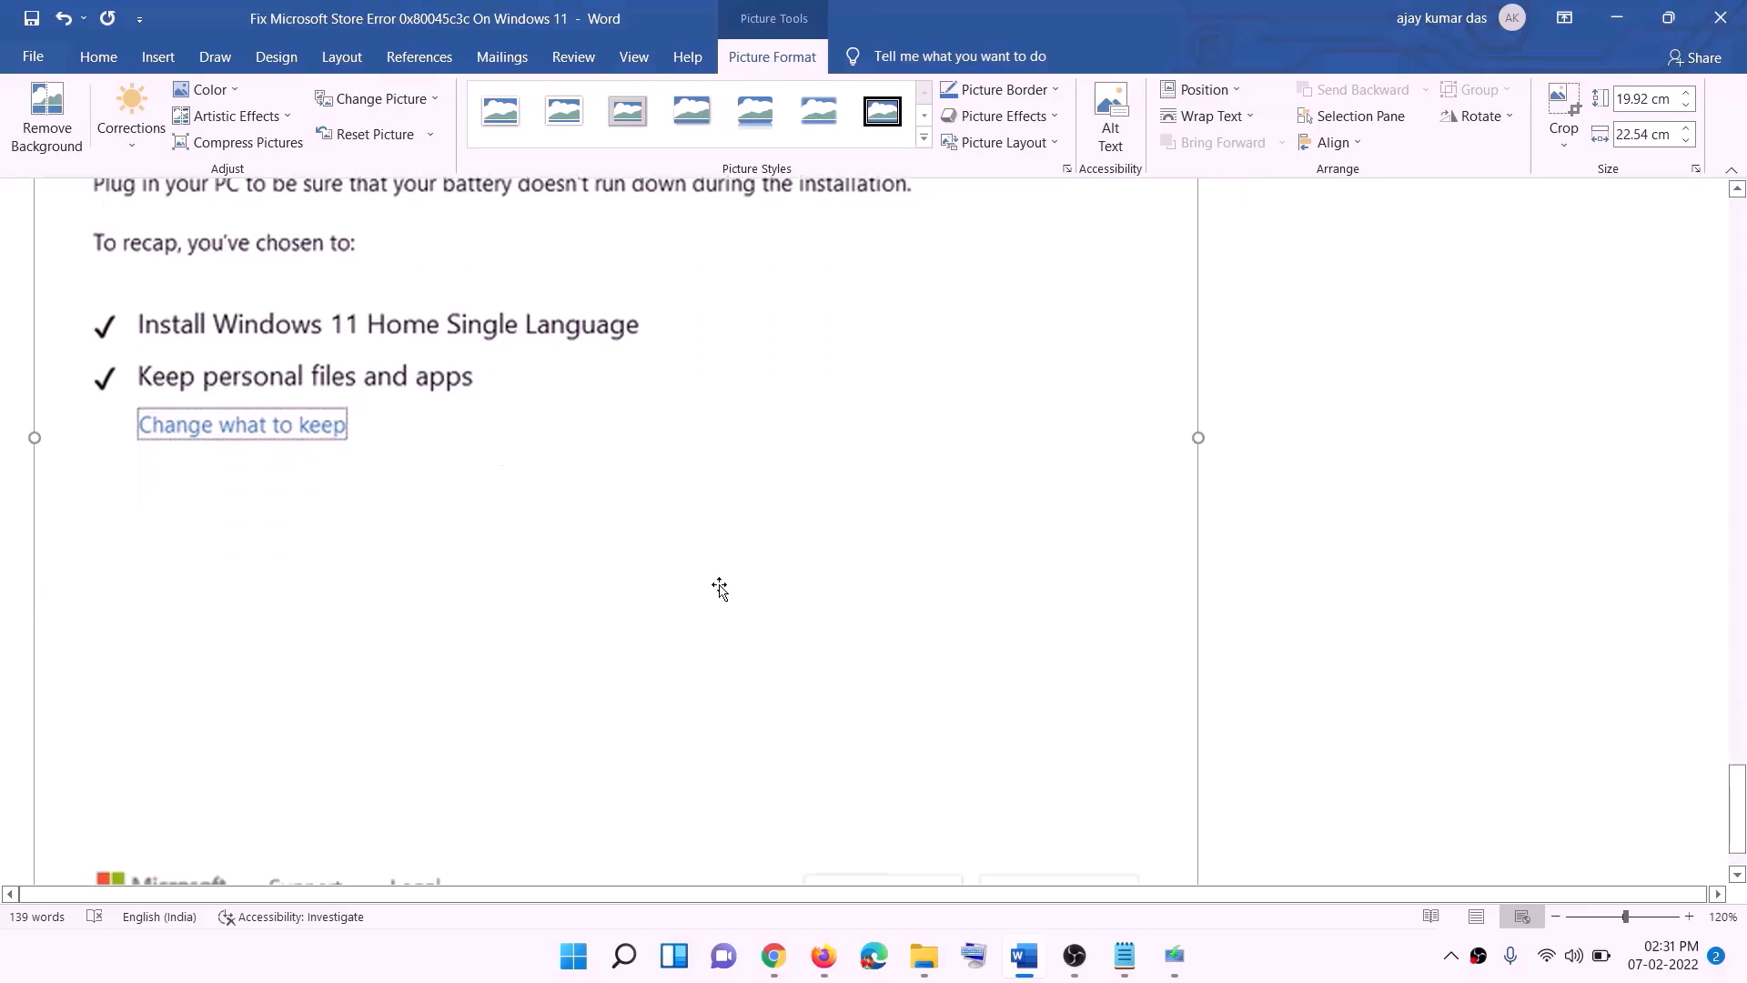
scroll(432, 526, up, 3)
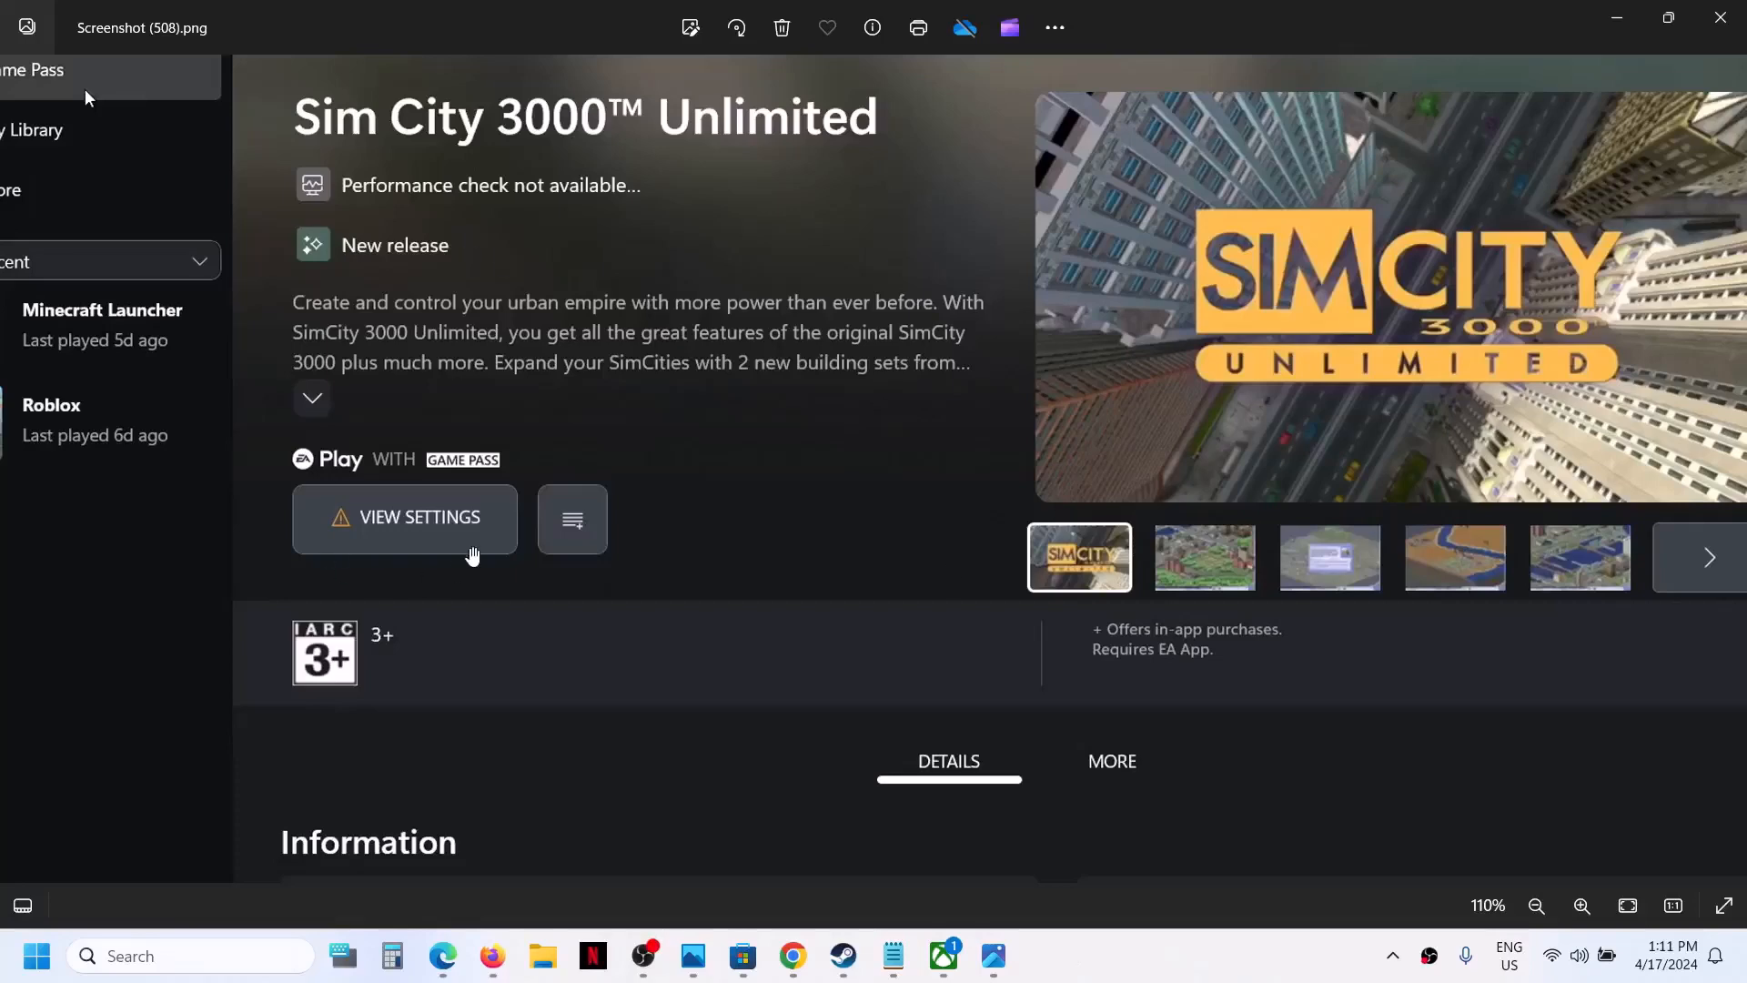
- Switch to the Xbox app and examine the install option on the Sim City 3000 Unlimited page
click(944, 955)
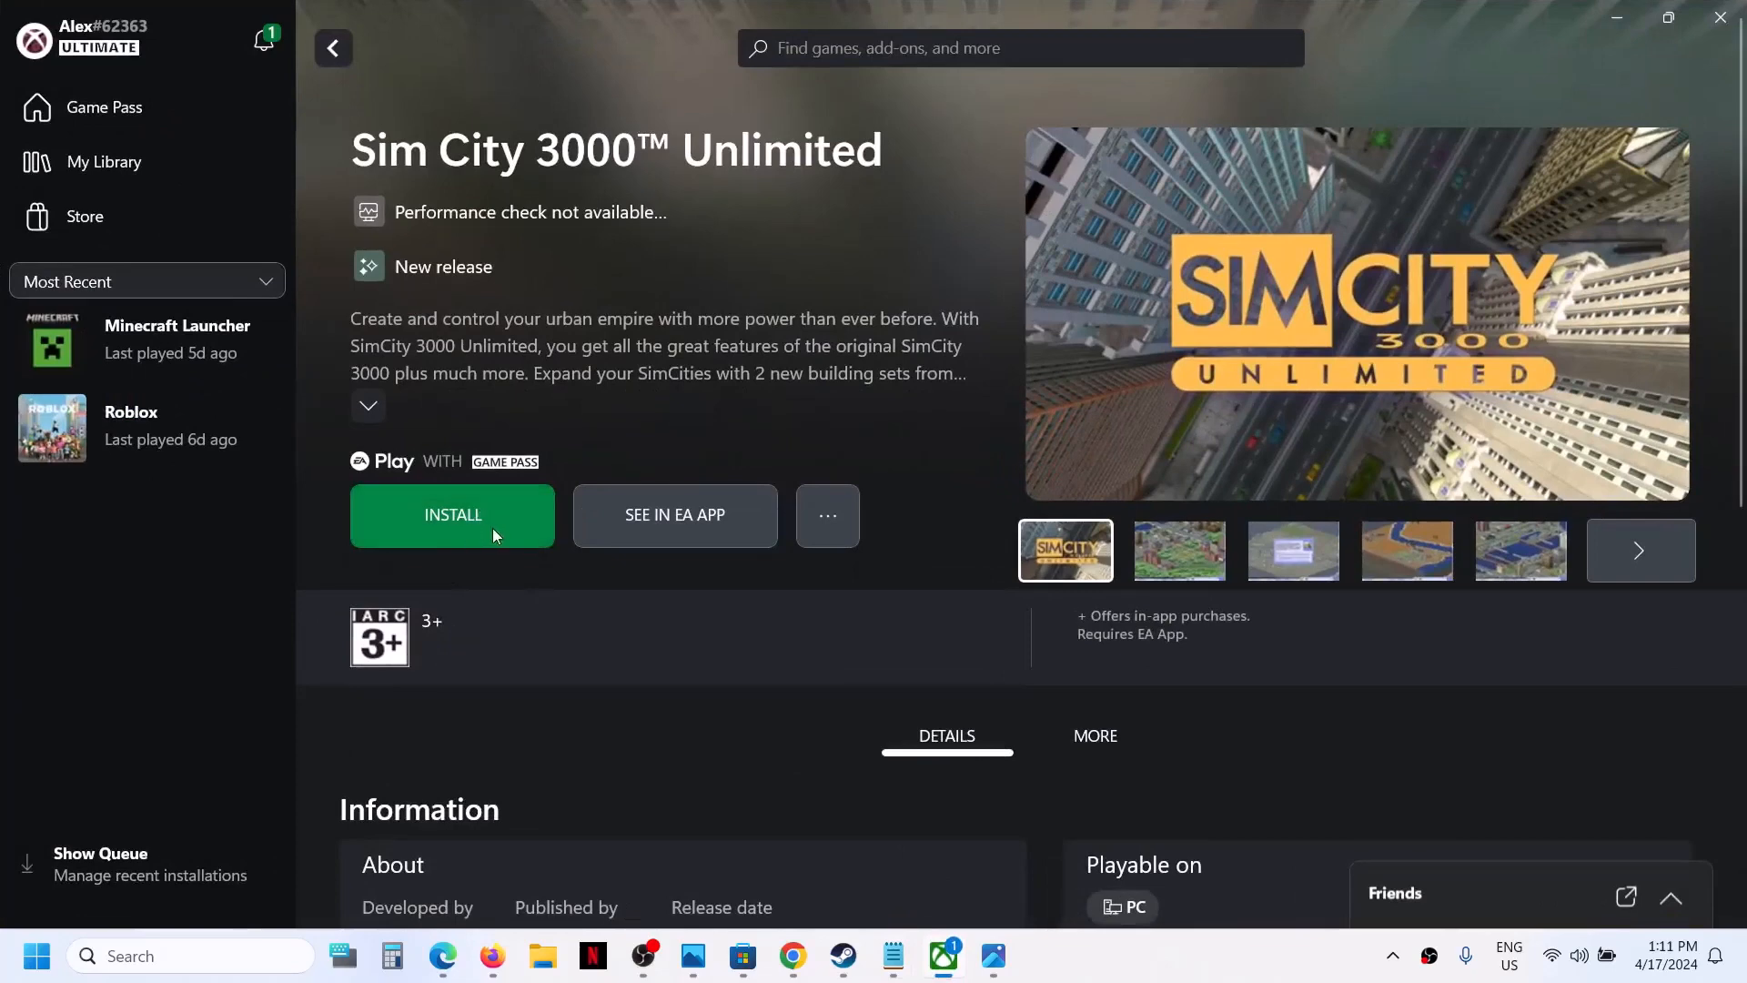
click(1208, 970)
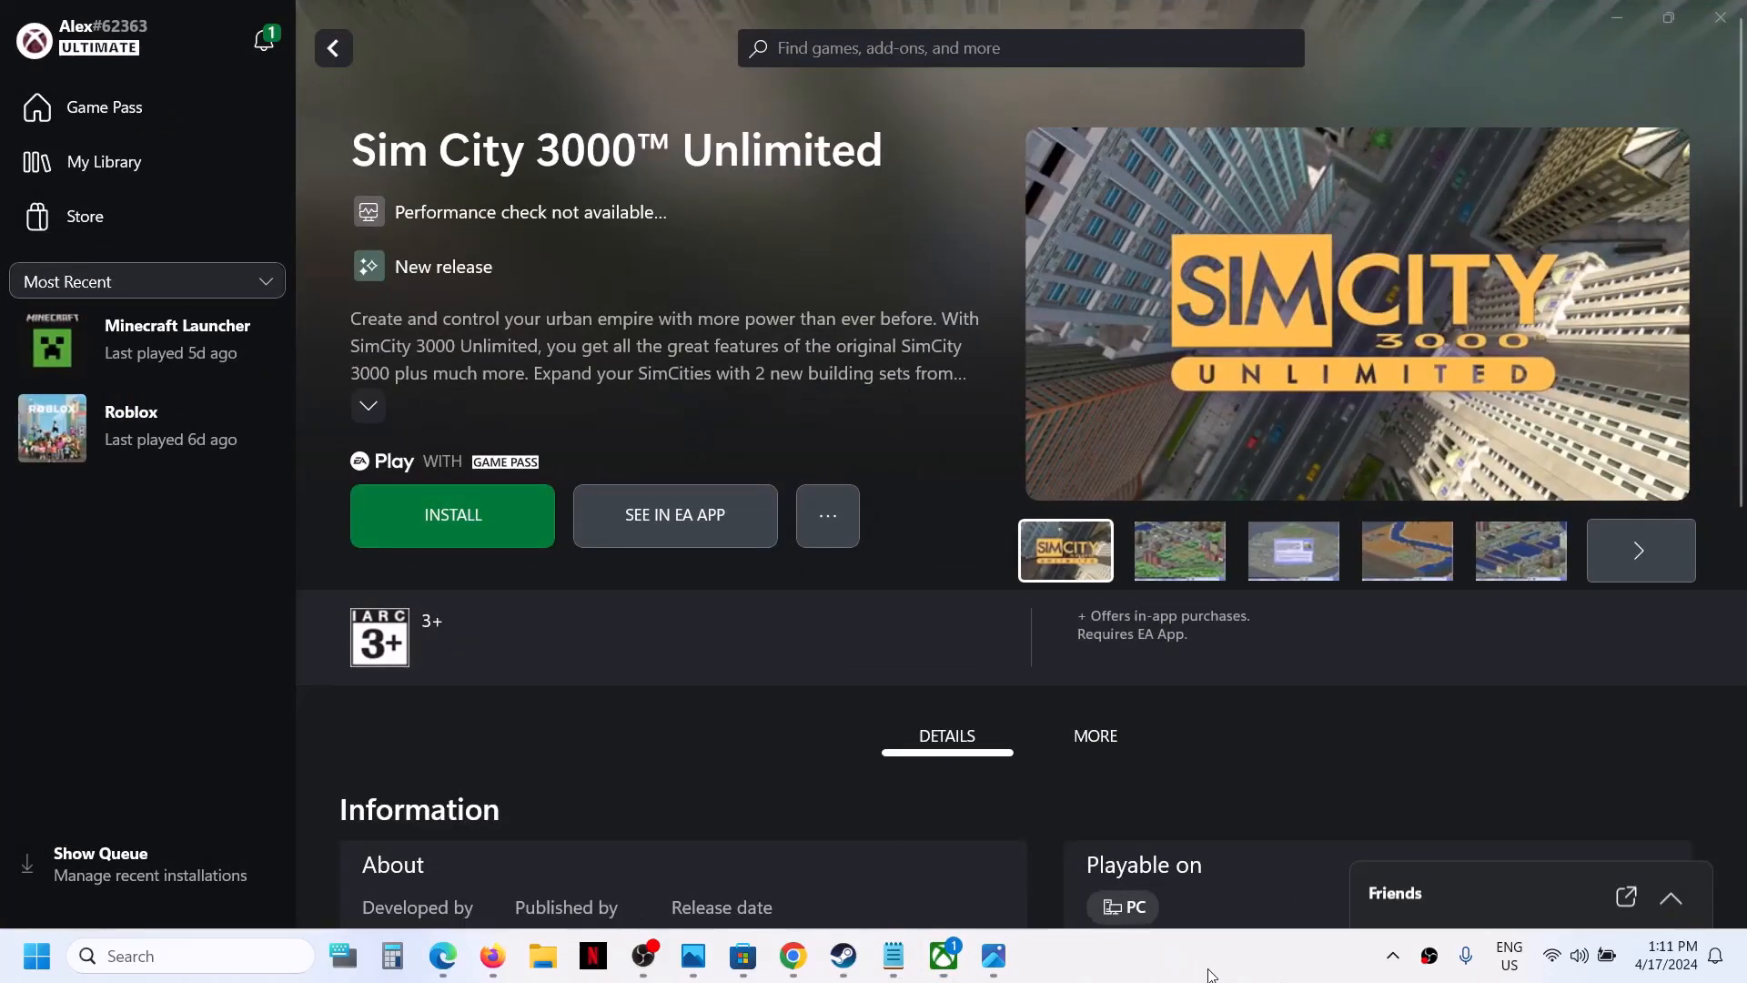